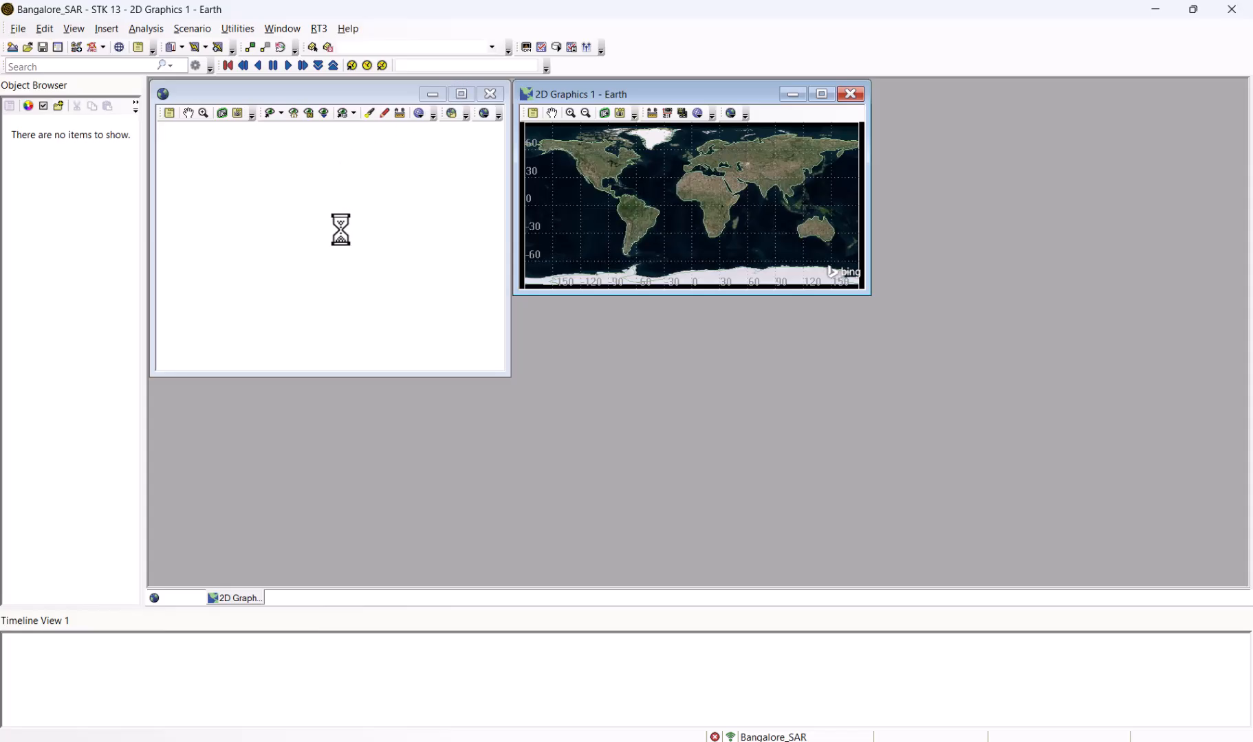
# - Maximize the 3D Graphics window and dismiss the Insert STK Objects dialog
pyautogui.click(459, 94)
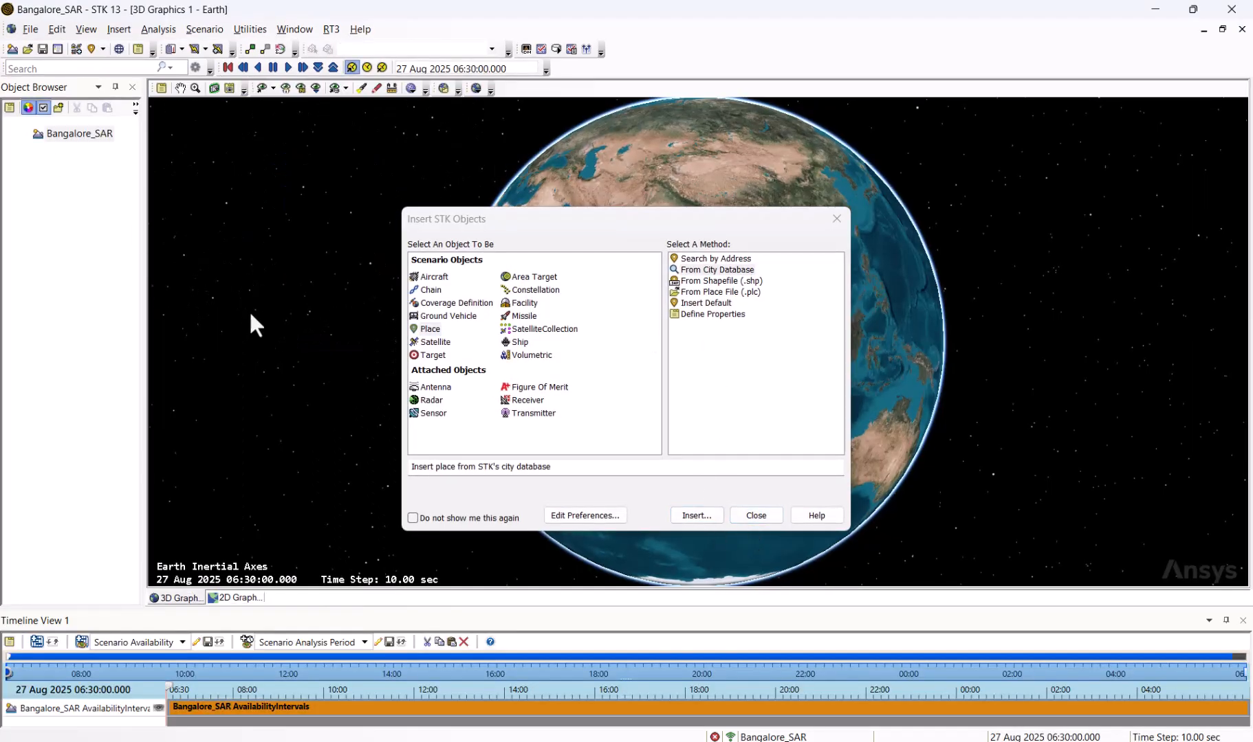
pyautogui.click(755, 515)
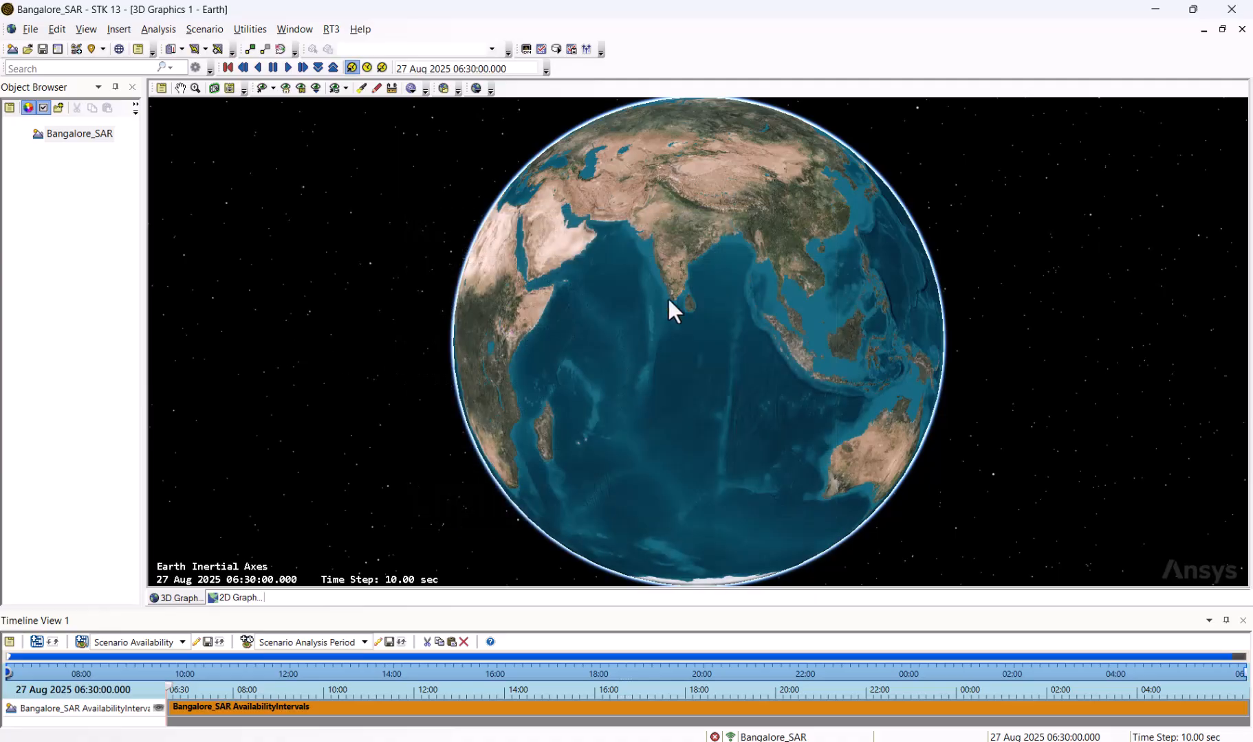
# - Show the Globe Manager for the 3D Graphics window
pyautogui.scroll(3, 667, 296)
pyautogui.moveTo(674, 399); pyautogui.dragTo(750, 473)
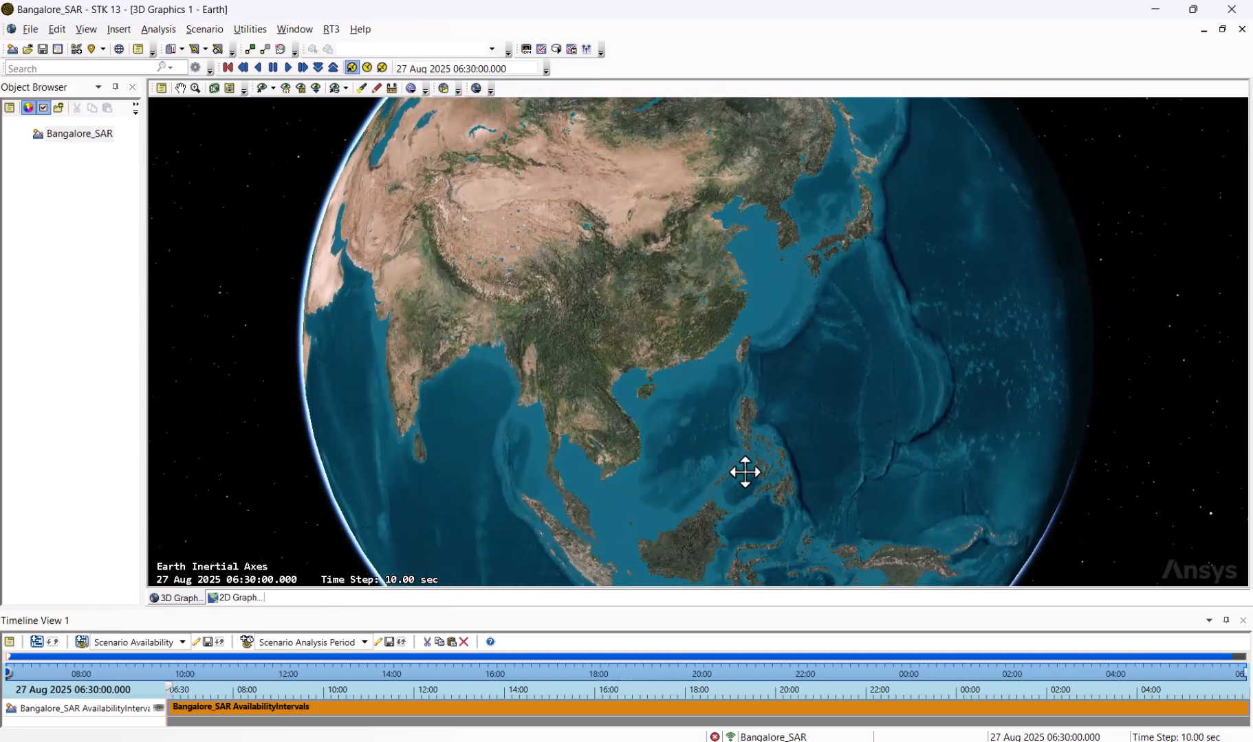
pyautogui.moveTo(615, 320); pyautogui.dragTo(936, 260)
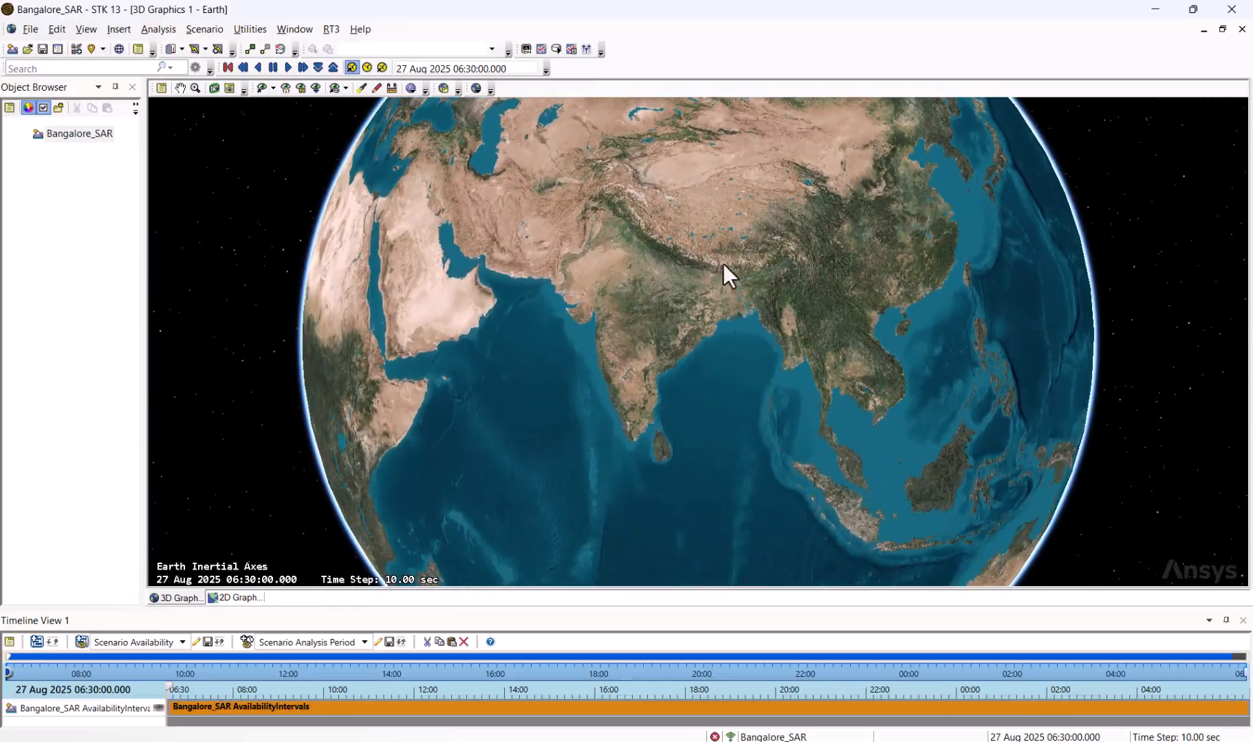
pyautogui.moveTo(492, 352); pyautogui.dragTo(861, 333)
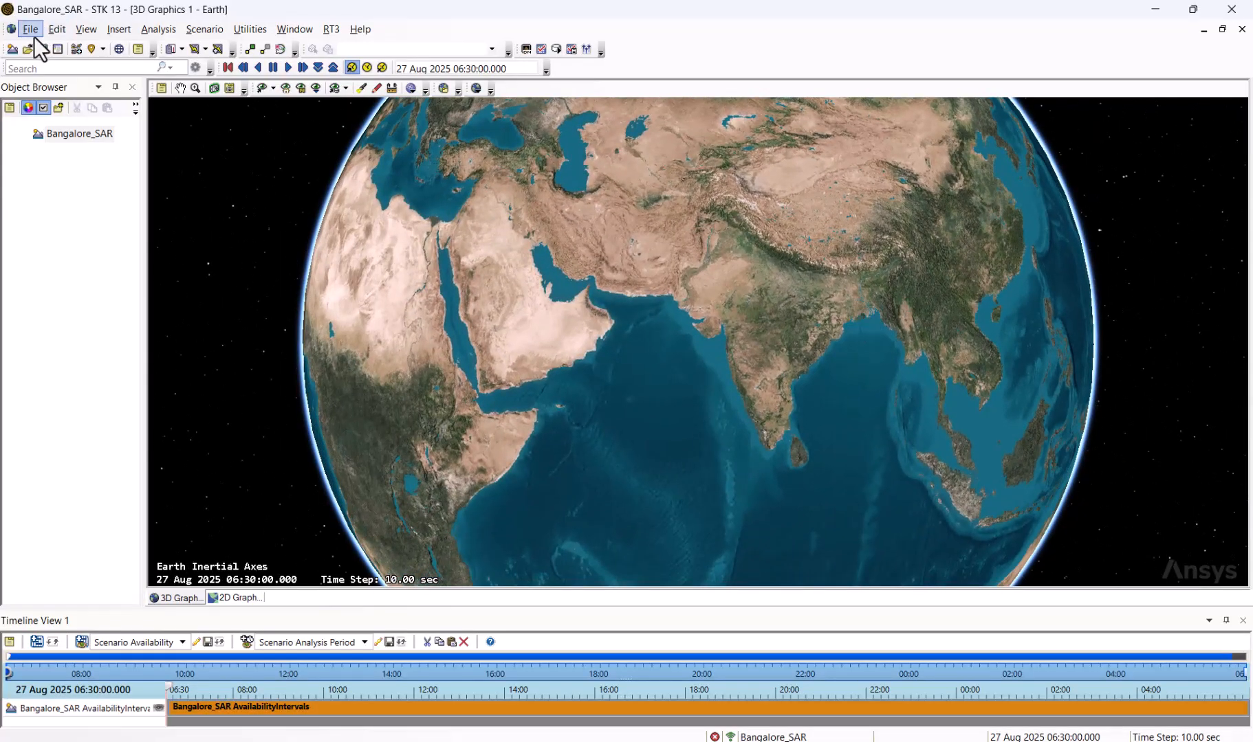
pyautogui.click(85, 29)
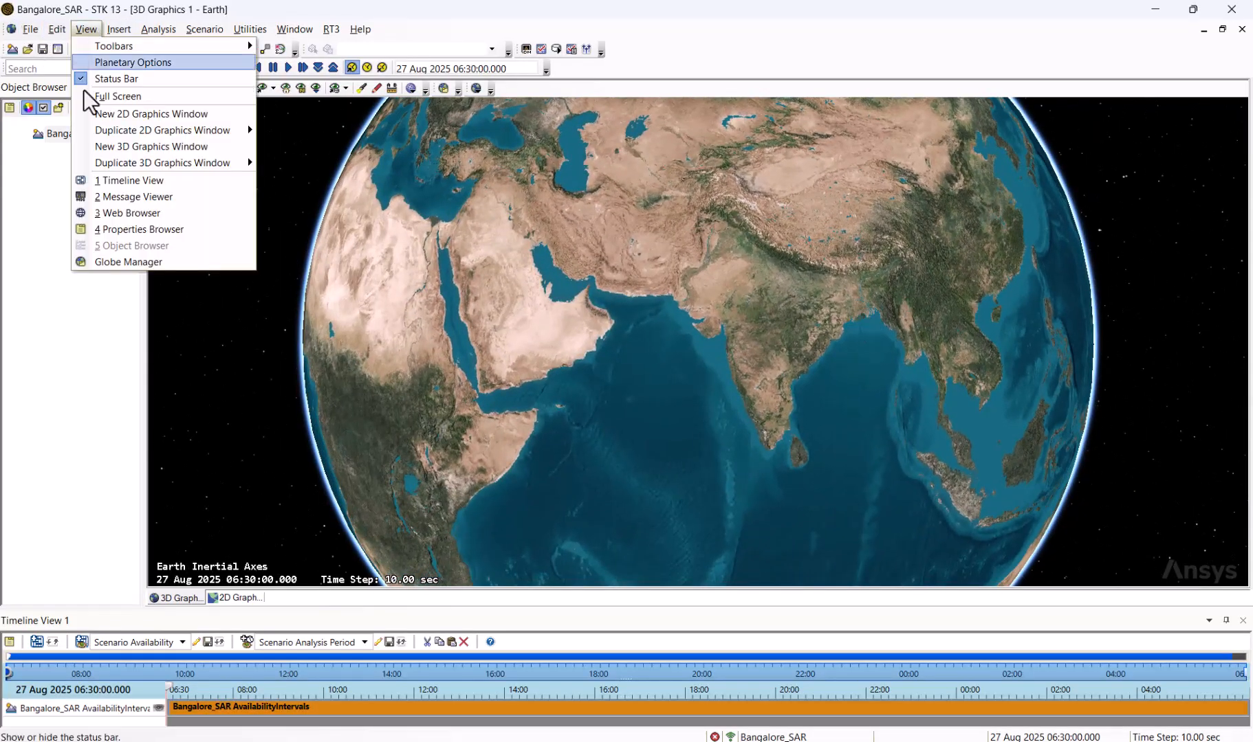
pyautogui.click(98, 263)
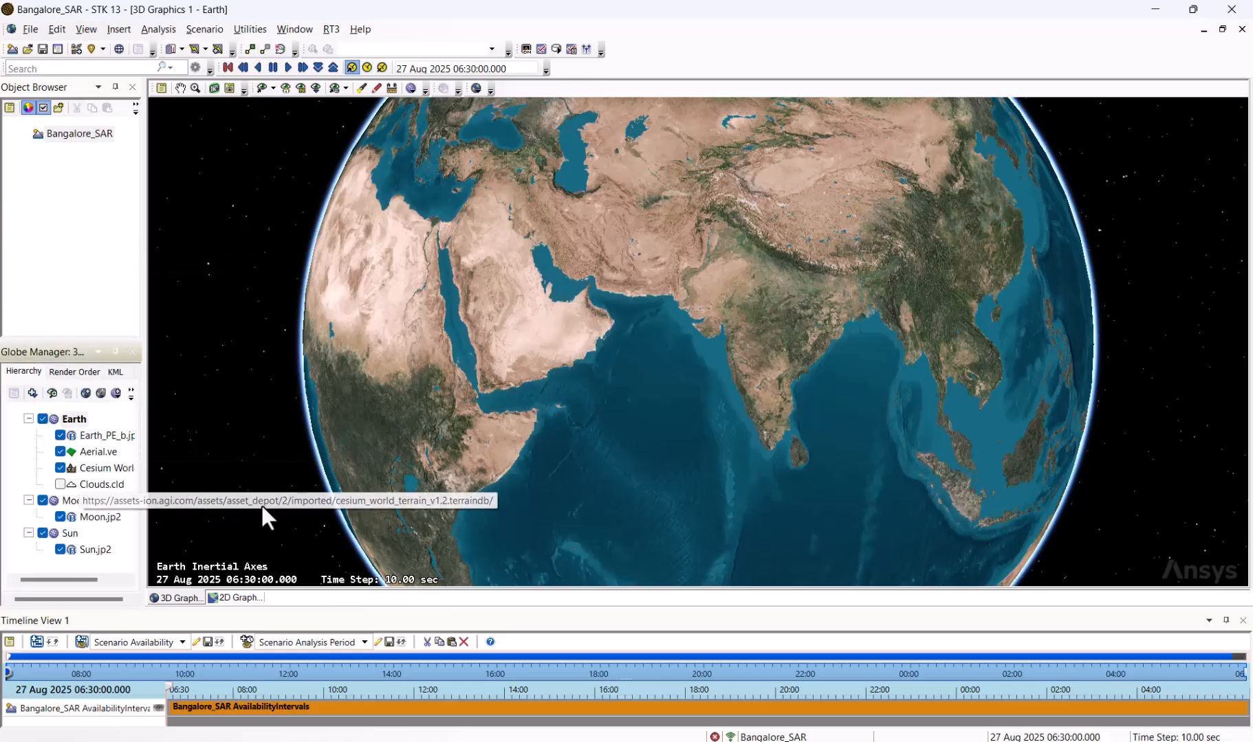
# - Start inserting a Place object into the Bangalore_SAR scenario using the From City Database method
pyautogui.scroll(5, 812, 500)
pyautogui.moveTo(797, 478); pyautogui.dragTo(629, 416)
pyautogui.scroll(5, 629, 412)
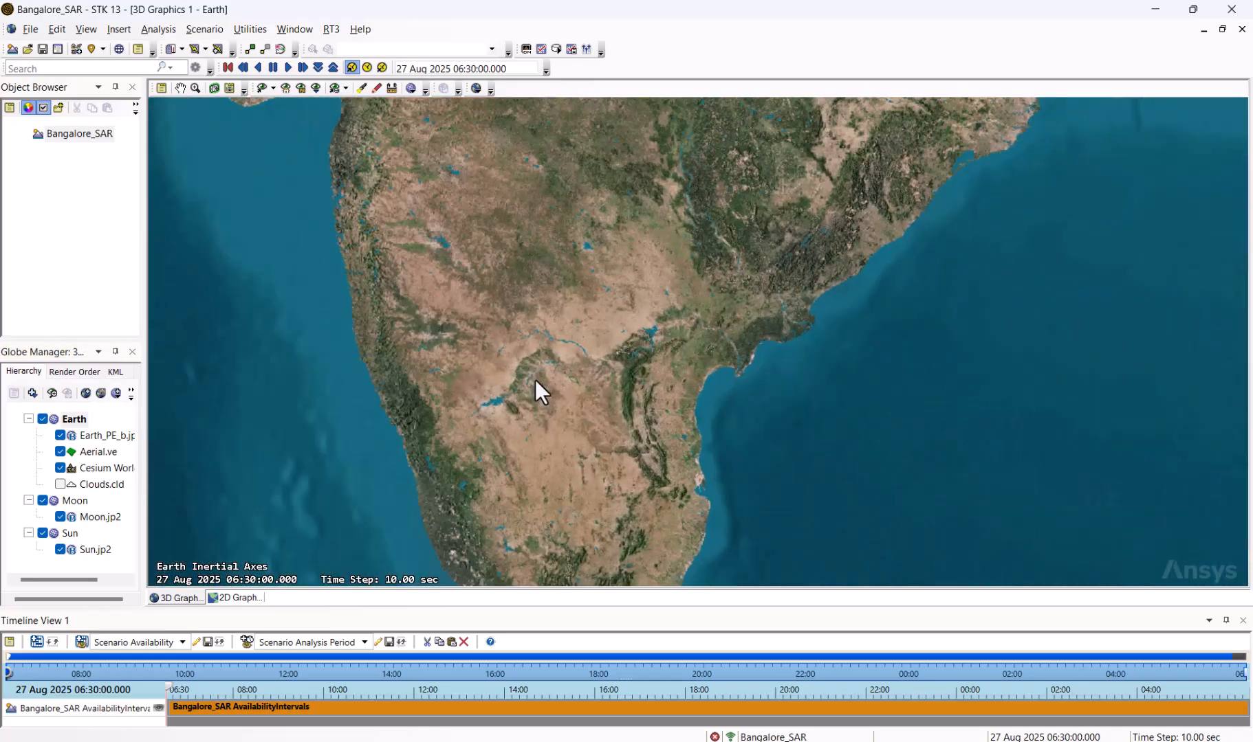
pyautogui.moveTo(537, 433); pyautogui.dragTo(637, 334)
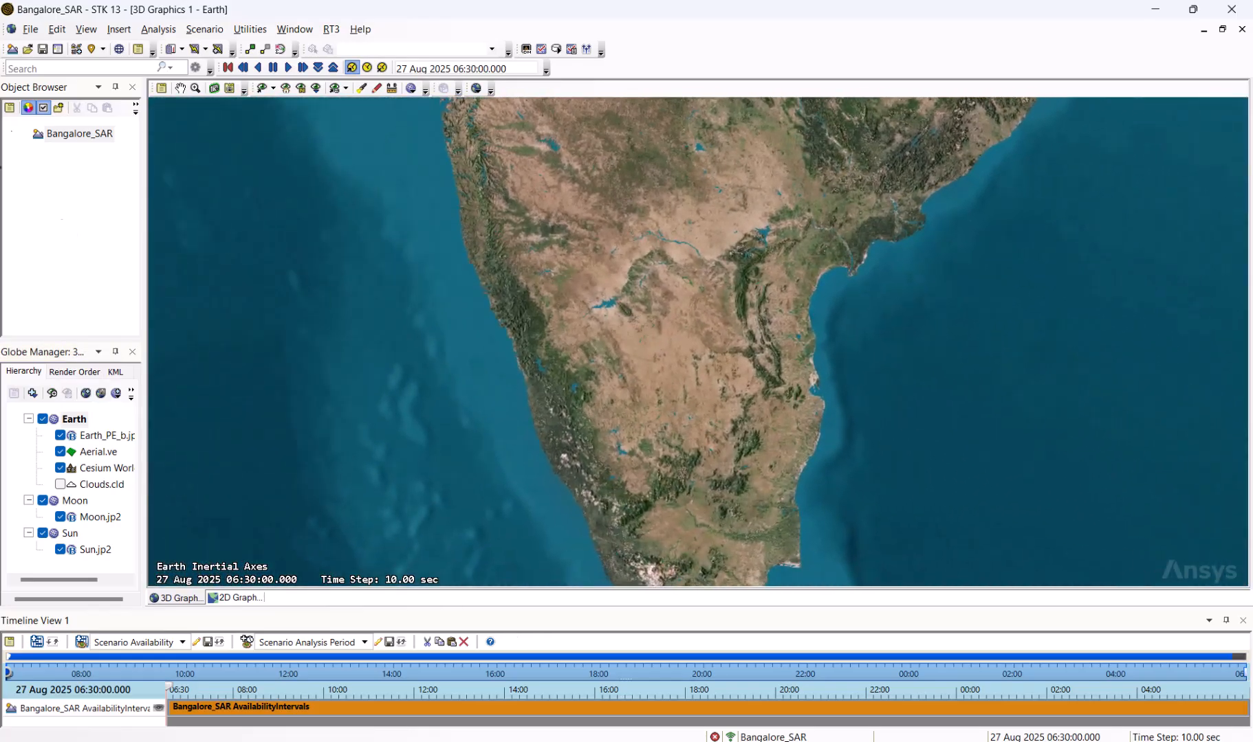
pyautogui.click(75, 50)
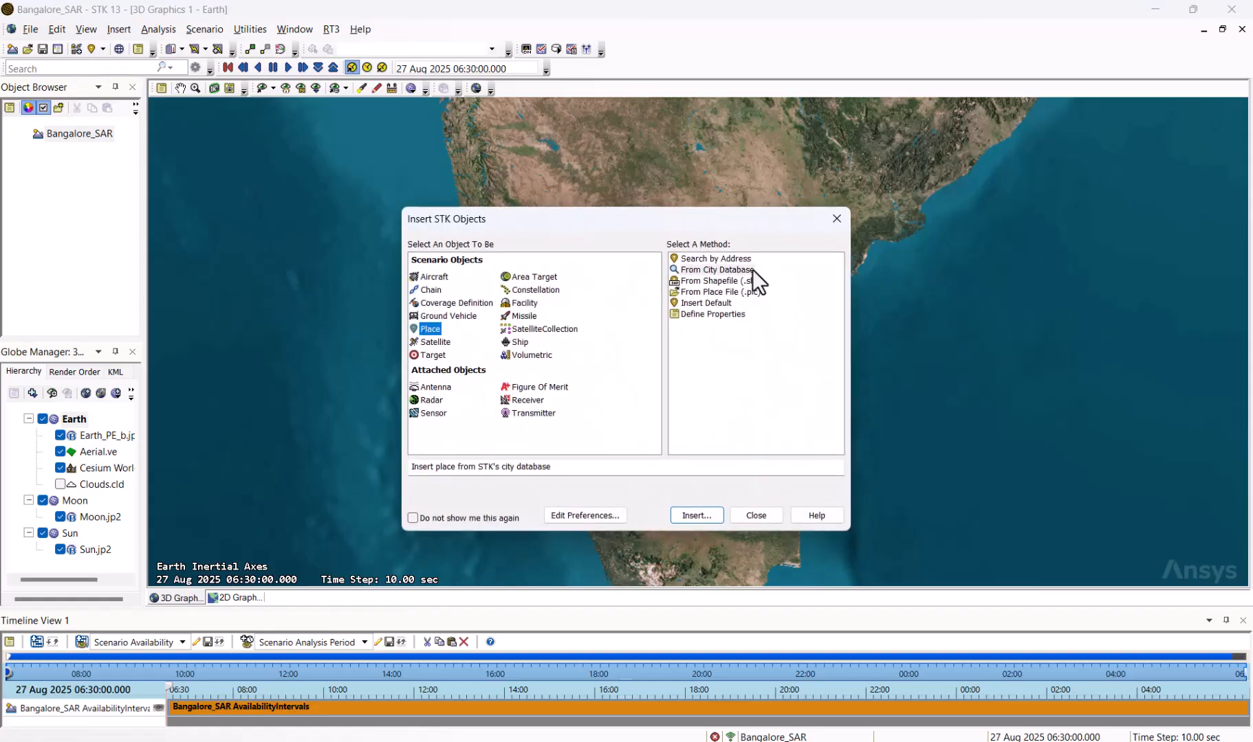
pyautogui.click(702, 269)
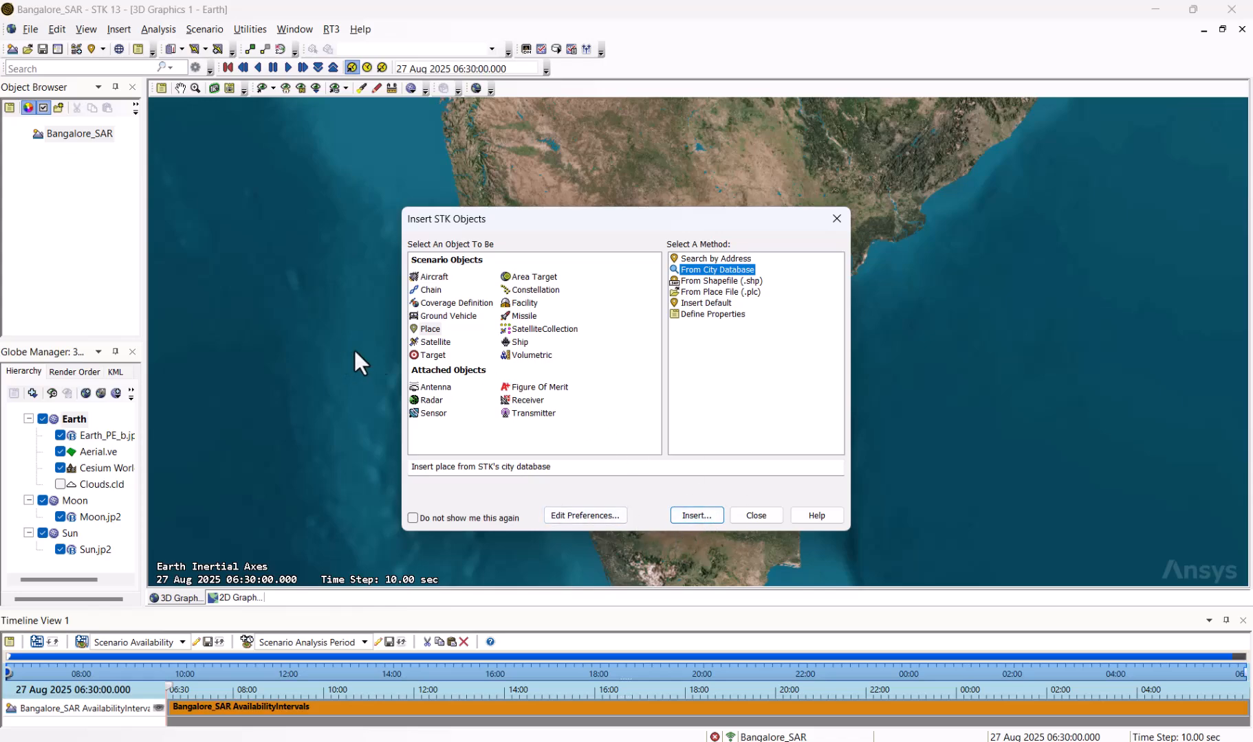
pyautogui.click(418, 330)
pyautogui.click(699, 270)
pyautogui.click(688, 516)
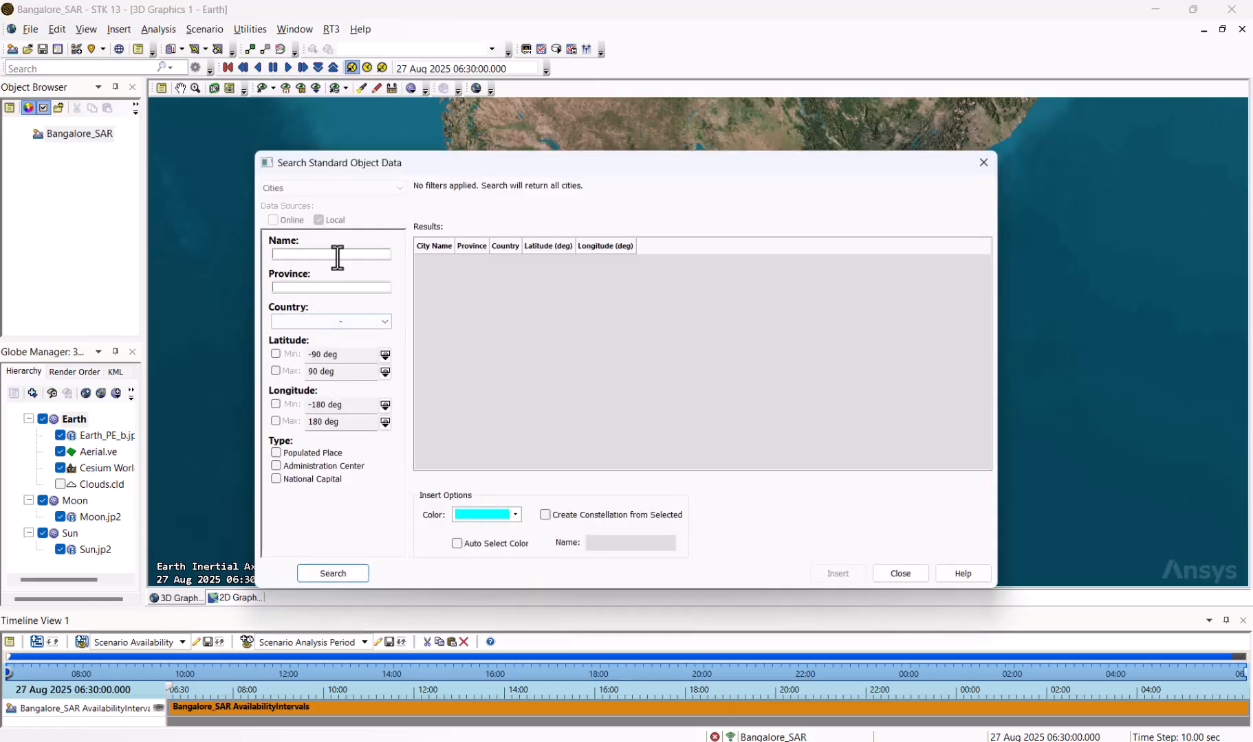
# - Search the city database for Bangalore and insert the matching city in Karnataka, India, as a place
pyautogui.click(337, 256)
pyautogui.write('Bangalore')
pyautogui.click(317, 574)
pyautogui.click(448, 265)
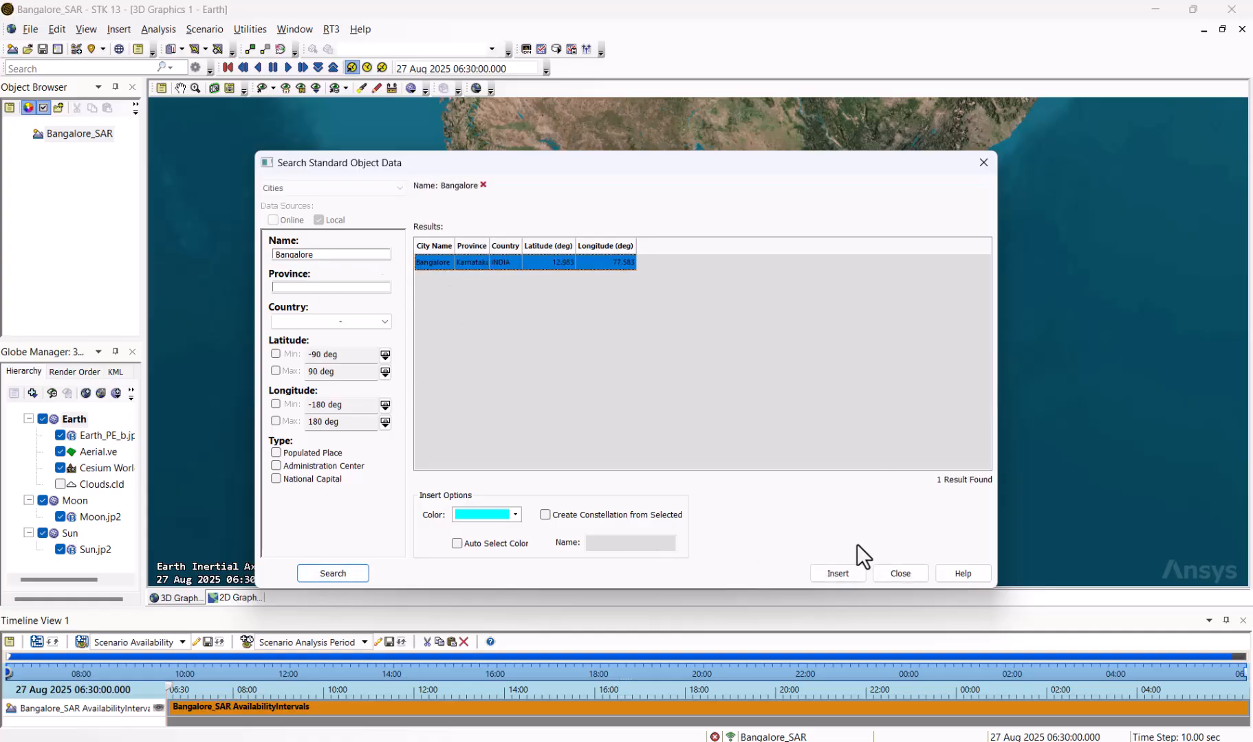
pyautogui.click(830, 576)
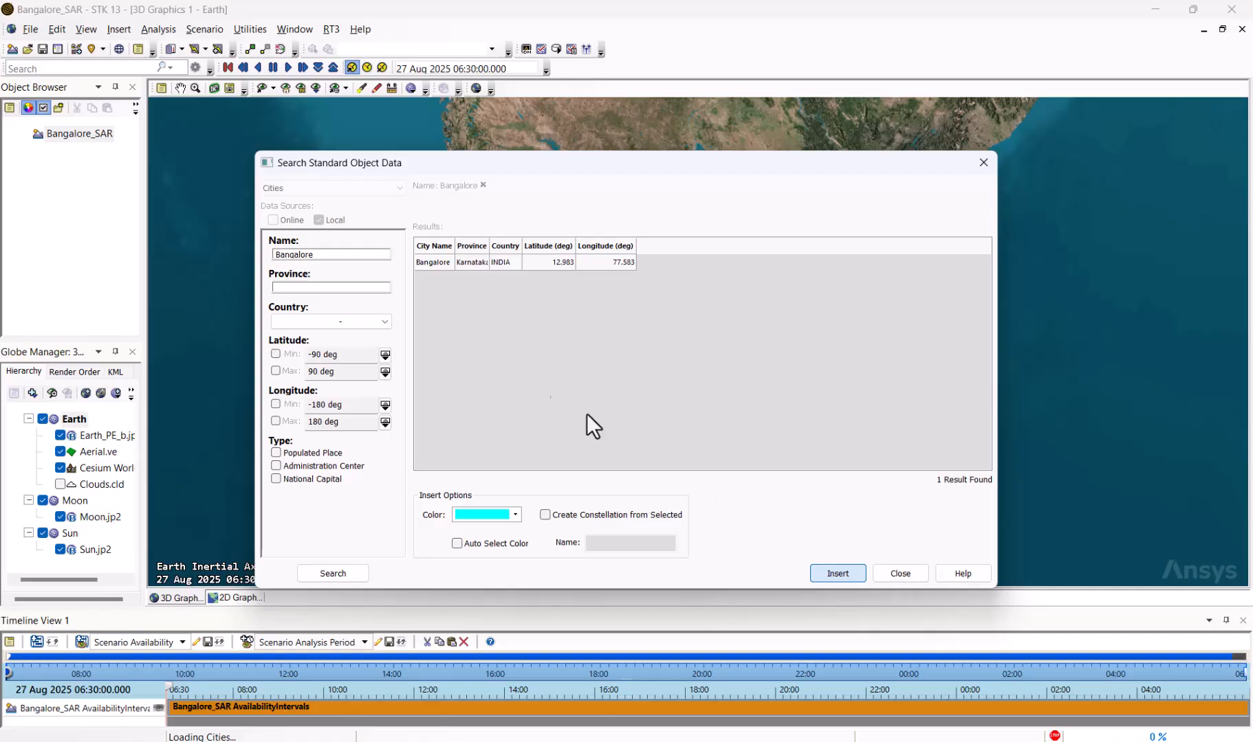
# - Insert the Bangalore city result a second time and close both insertion dialogs
pyautogui.click(441, 263)
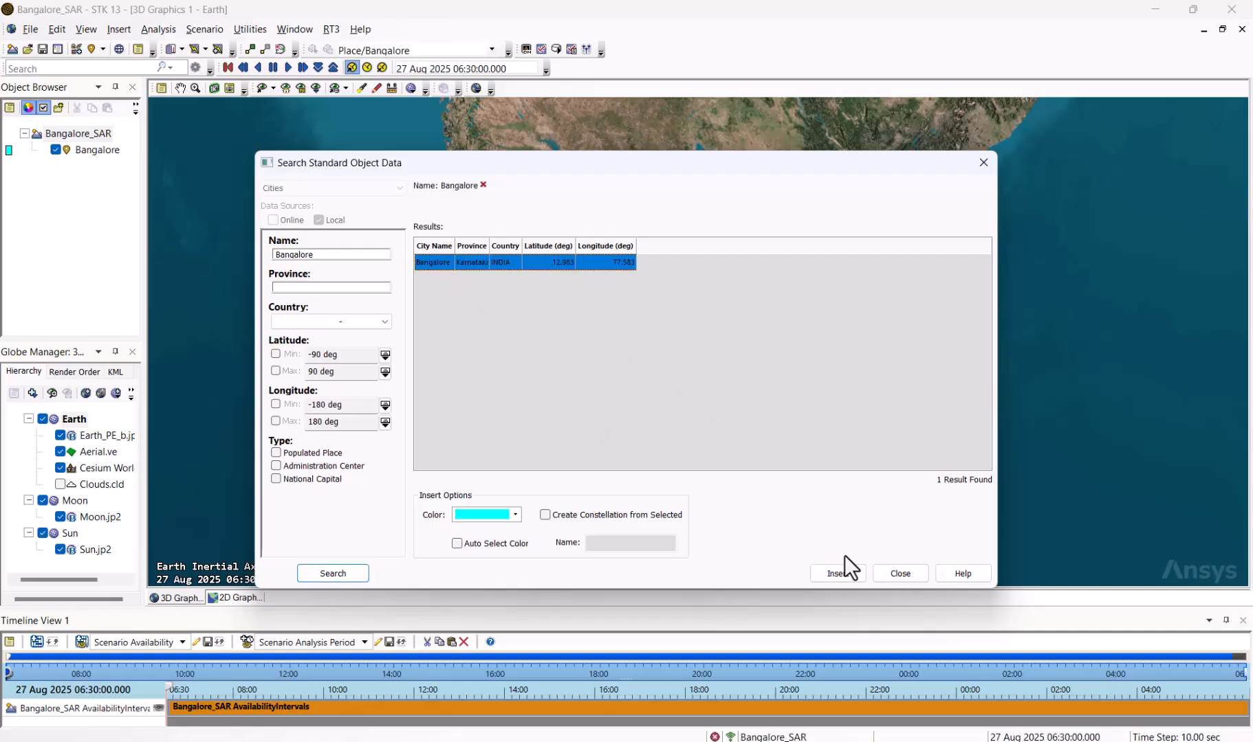
pyautogui.click(861, 575)
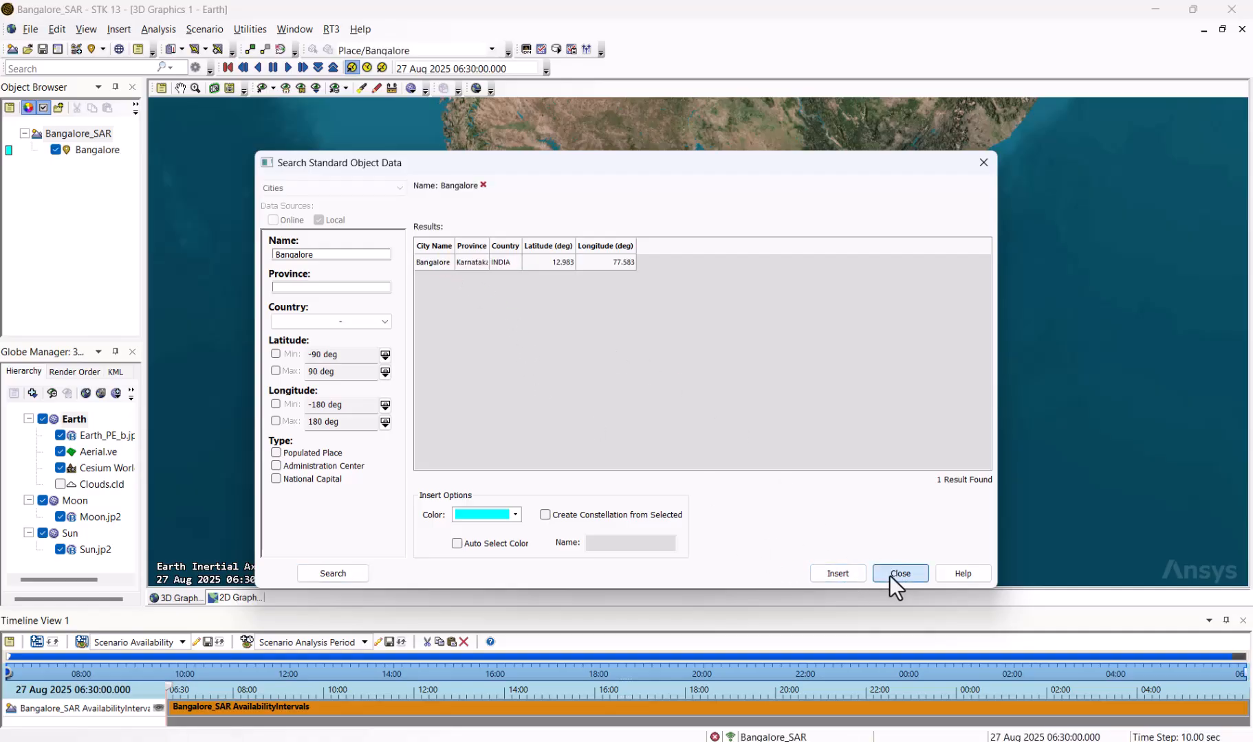
pyautogui.click(841, 571)
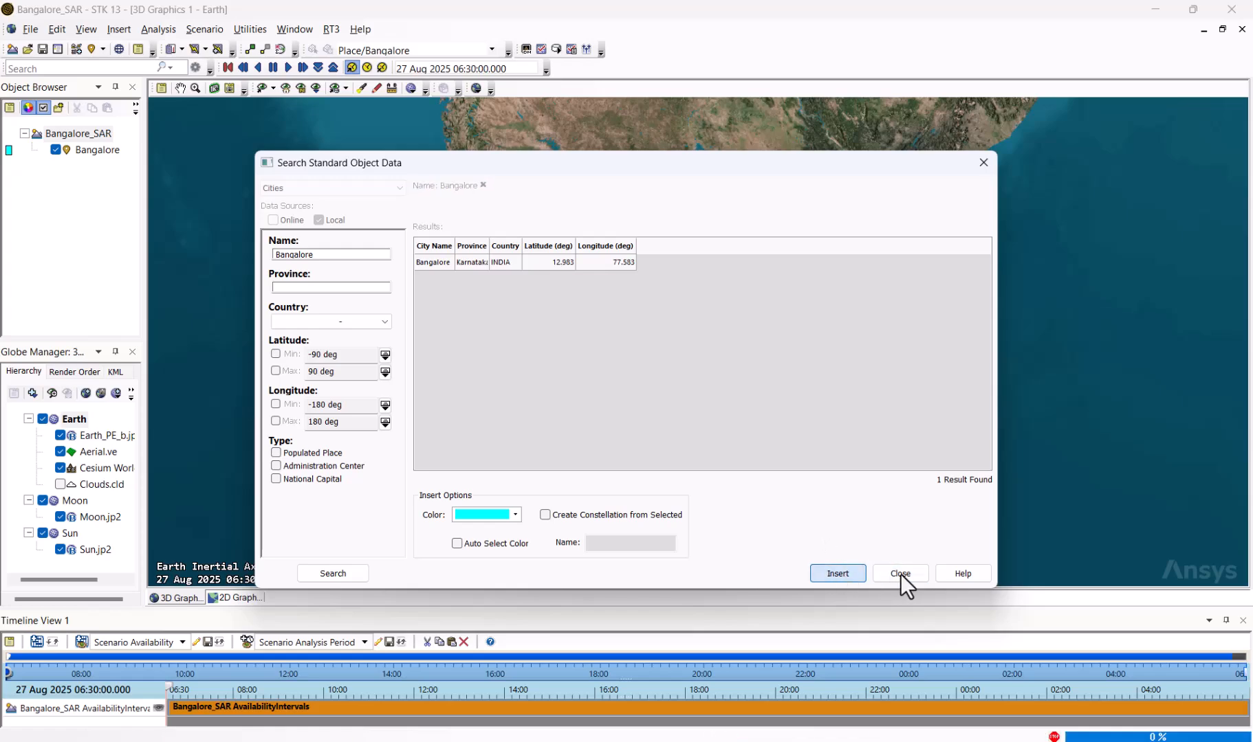
pyautogui.click(901, 575)
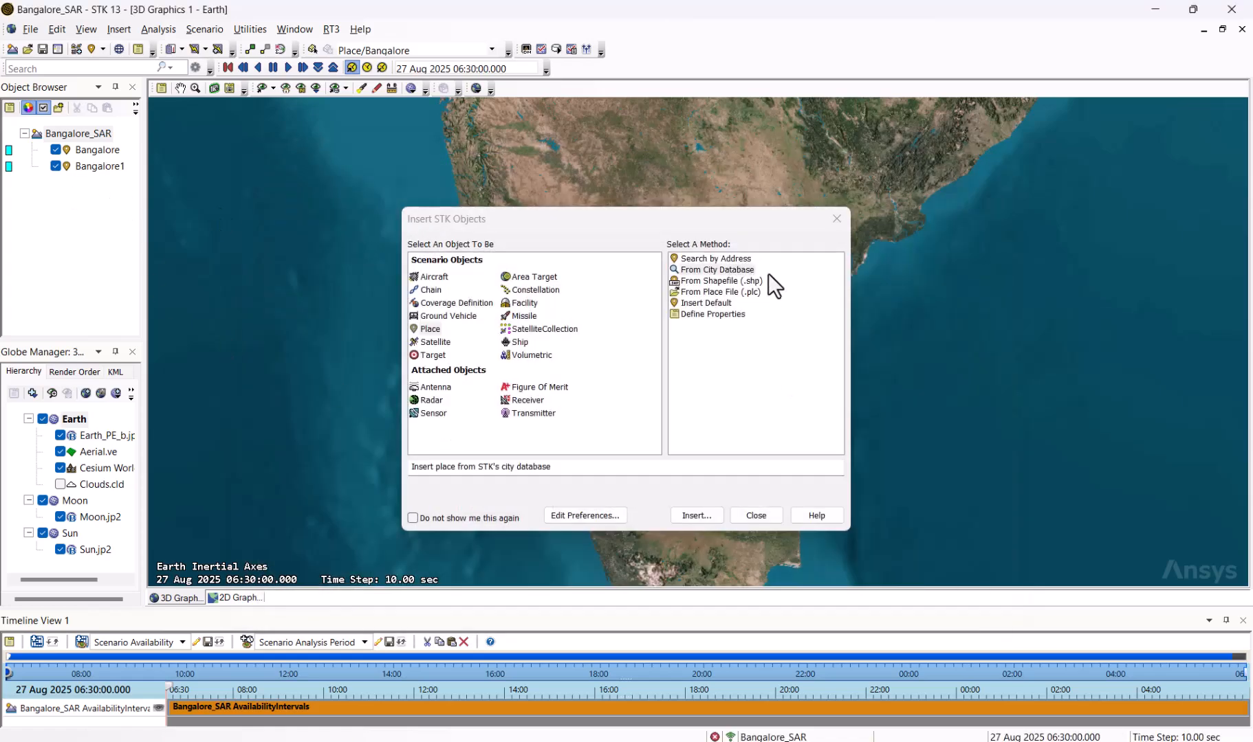
pyautogui.click(836, 219)
# - Delete the duplicate place Bangalore1 from the scenario
pyautogui.click(99, 165)
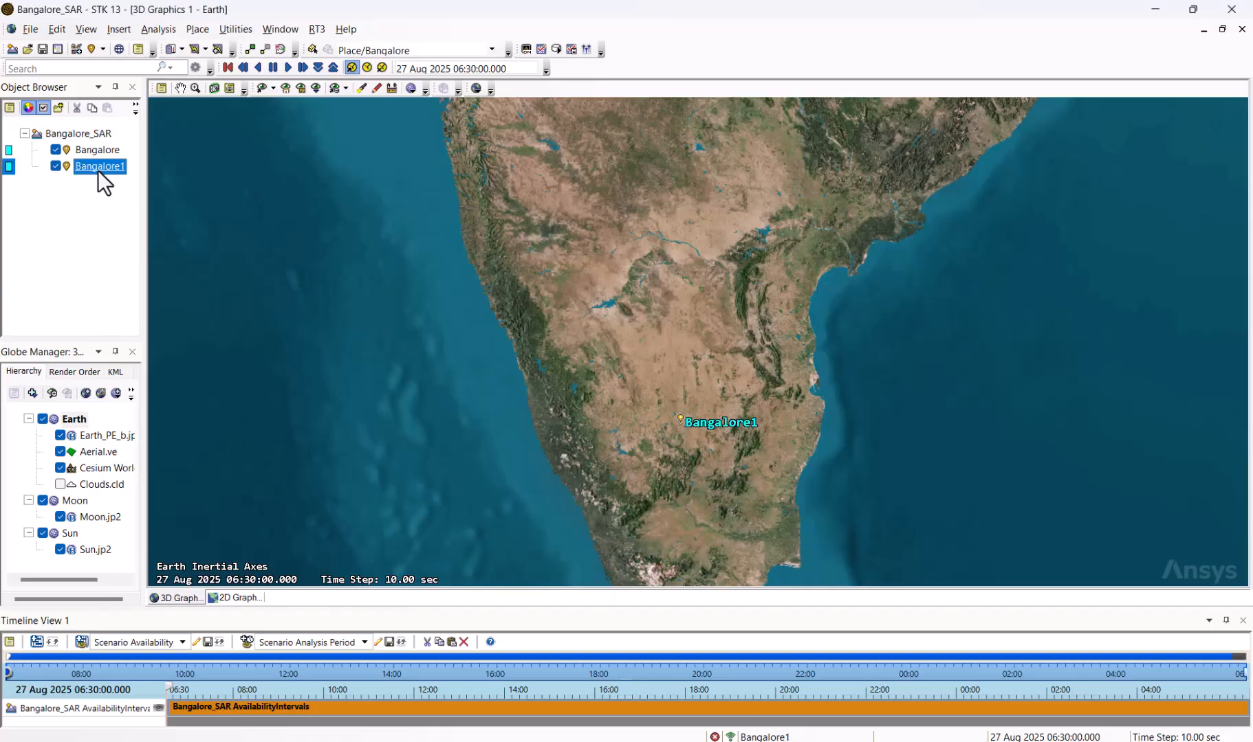
pyautogui.rightClick(100, 170)
pyautogui.click(134, 381)
pyautogui.click(650, 414)
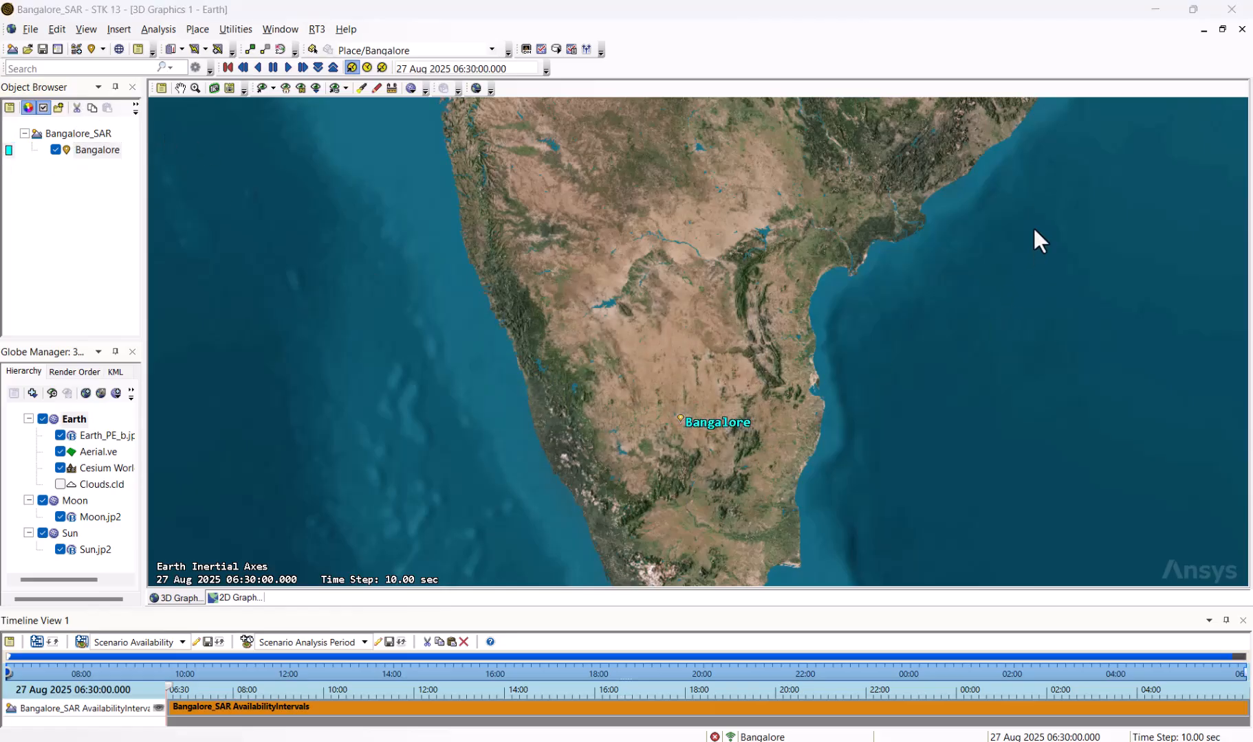
# - Zoom the 3D view to the Bangalore place
pyautogui.scroll(3, 814, 388)
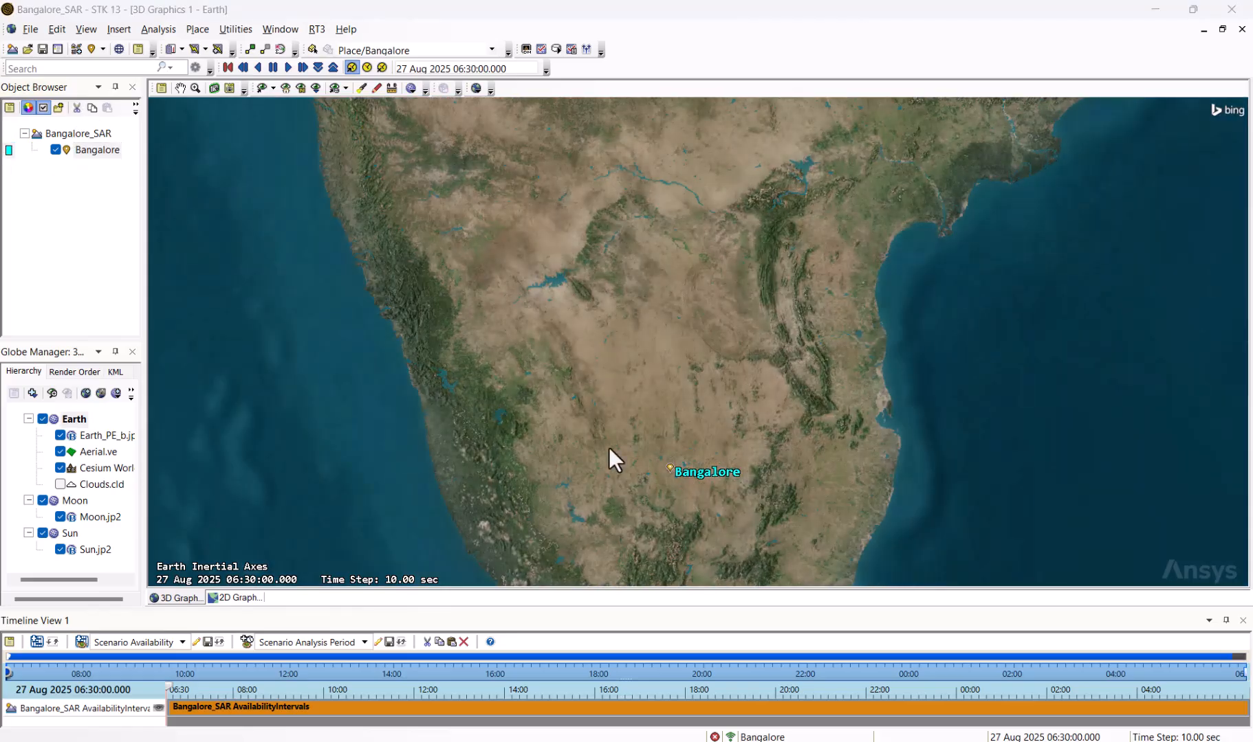
pyautogui.click(108, 155)
pyautogui.rightClick(107, 155)
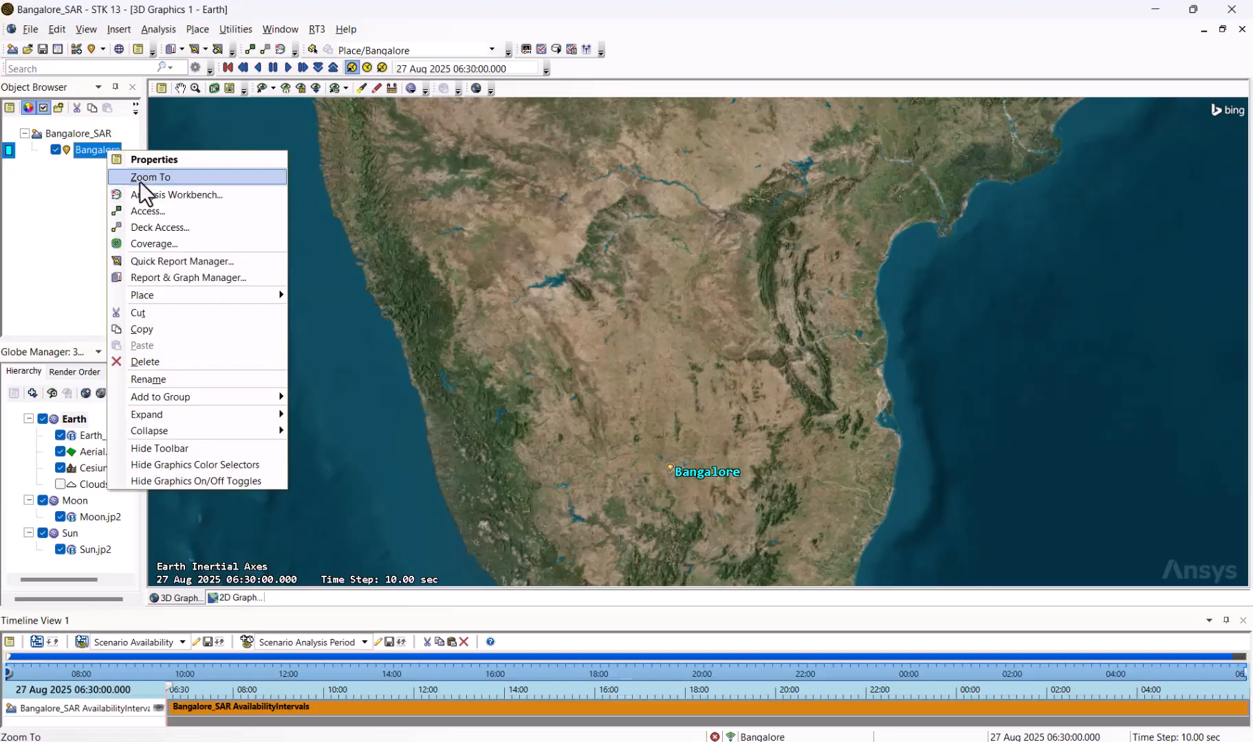
pyautogui.click(140, 178)
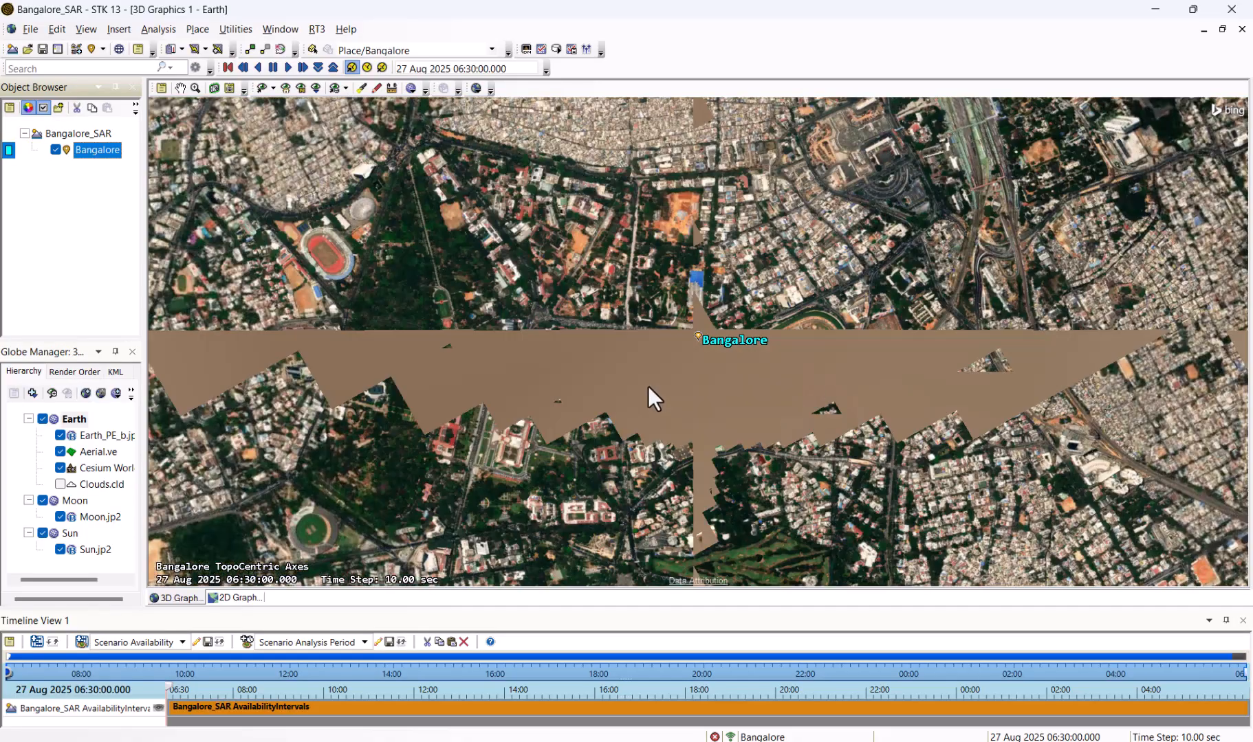
# - Relocate the Bangalore place to the airport beside the runway using 3D object editing, and finish the edit
pyautogui.scroll(-5, 361, 353)
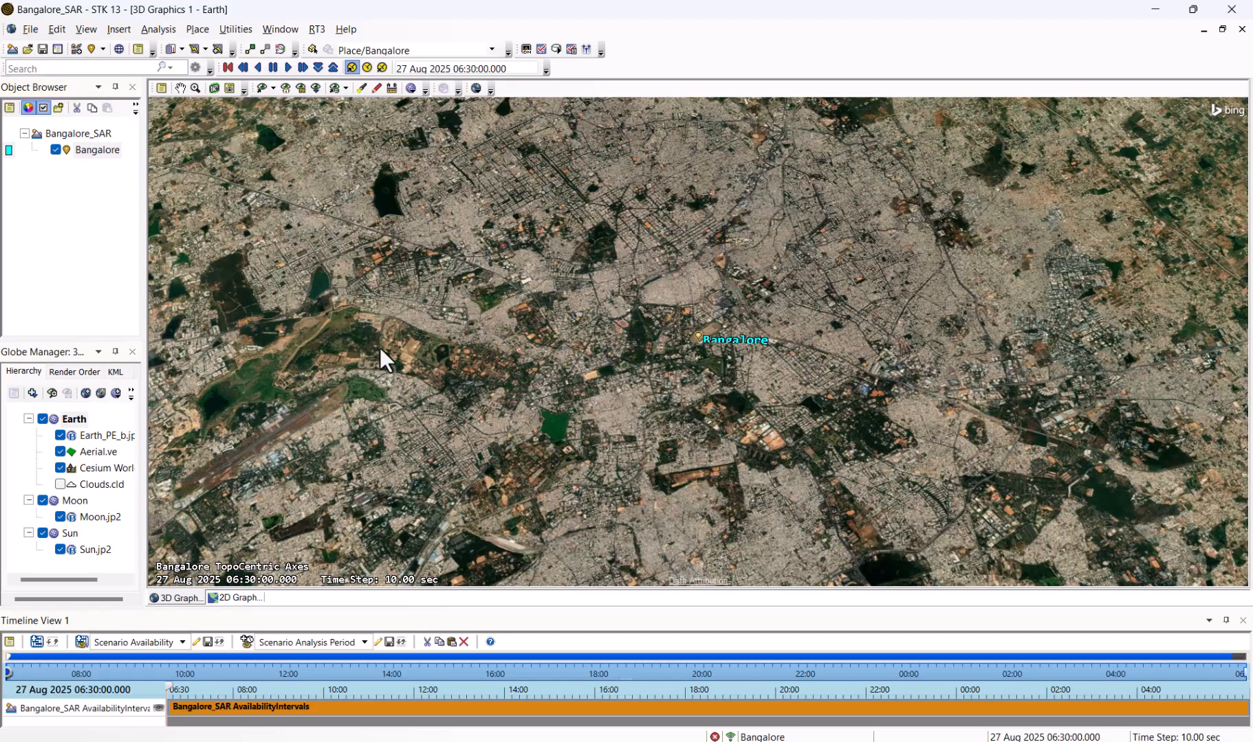
pyautogui.moveTo(434, 343); pyautogui.dragTo(342, 396)
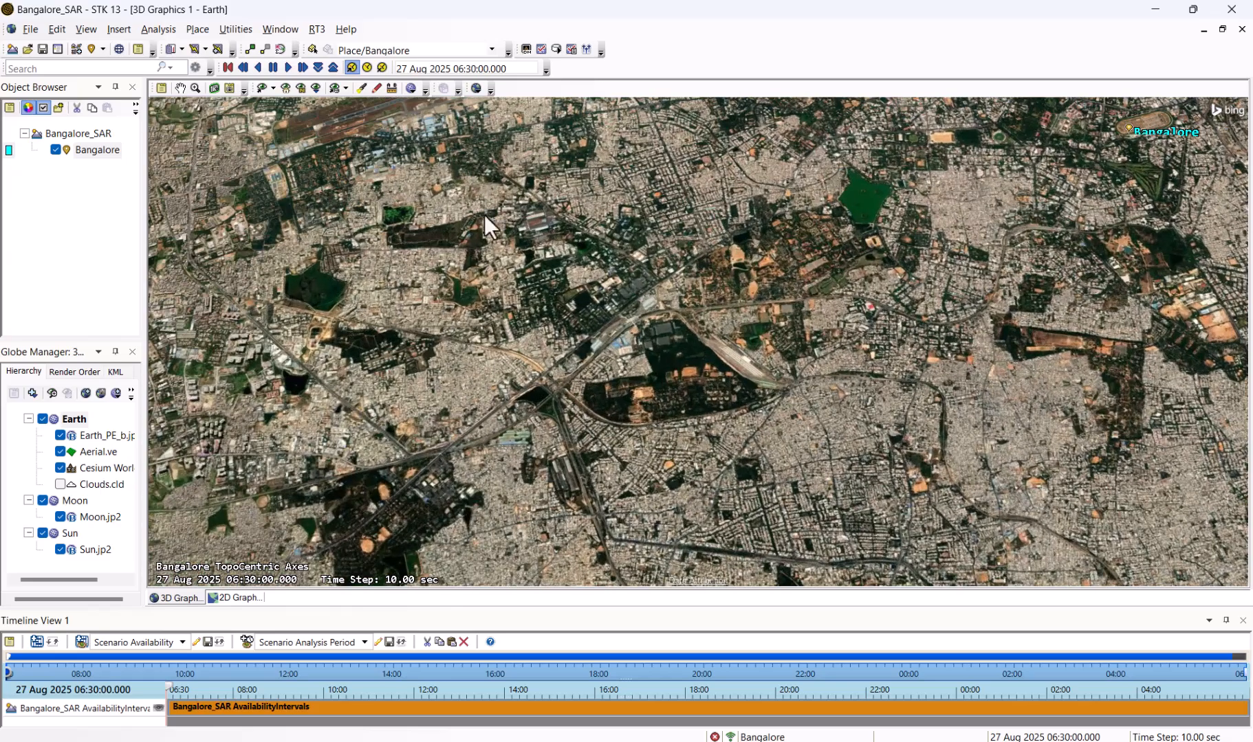
pyautogui.click(175, 89)
pyautogui.moveTo(415, 175); pyautogui.dragTo(613, 408)
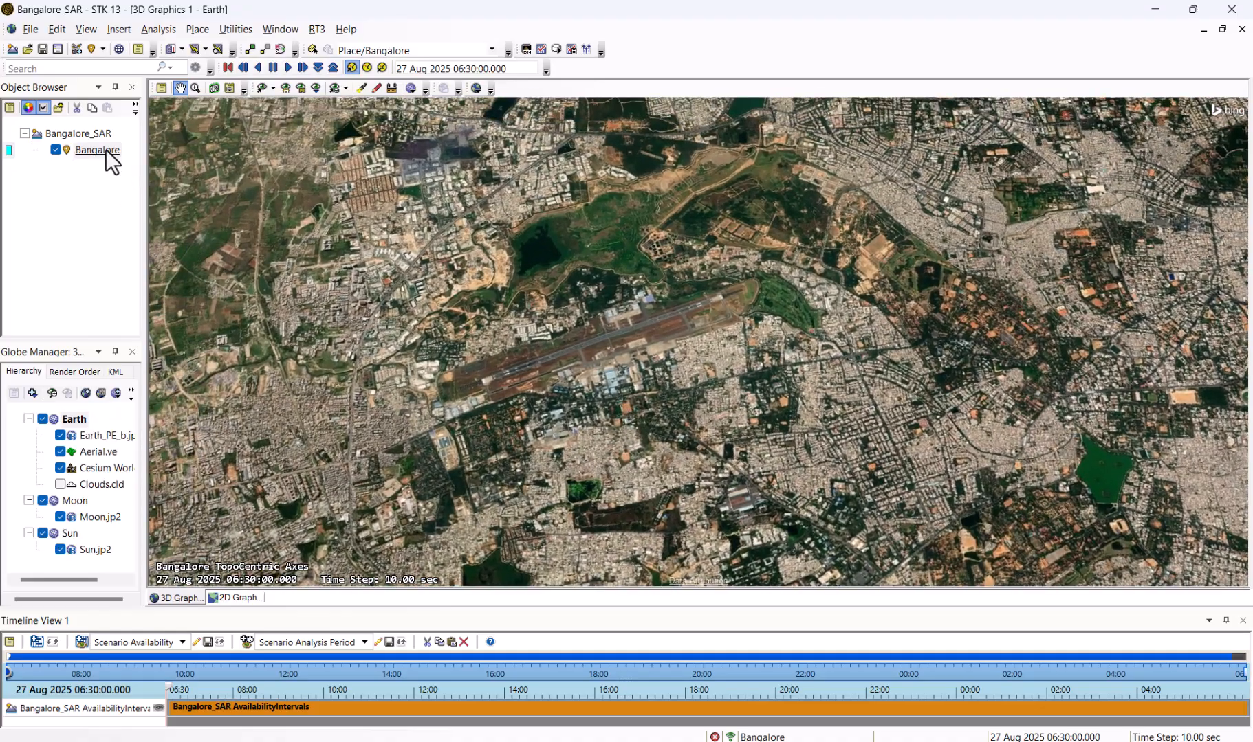
pyautogui.click(103, 151)
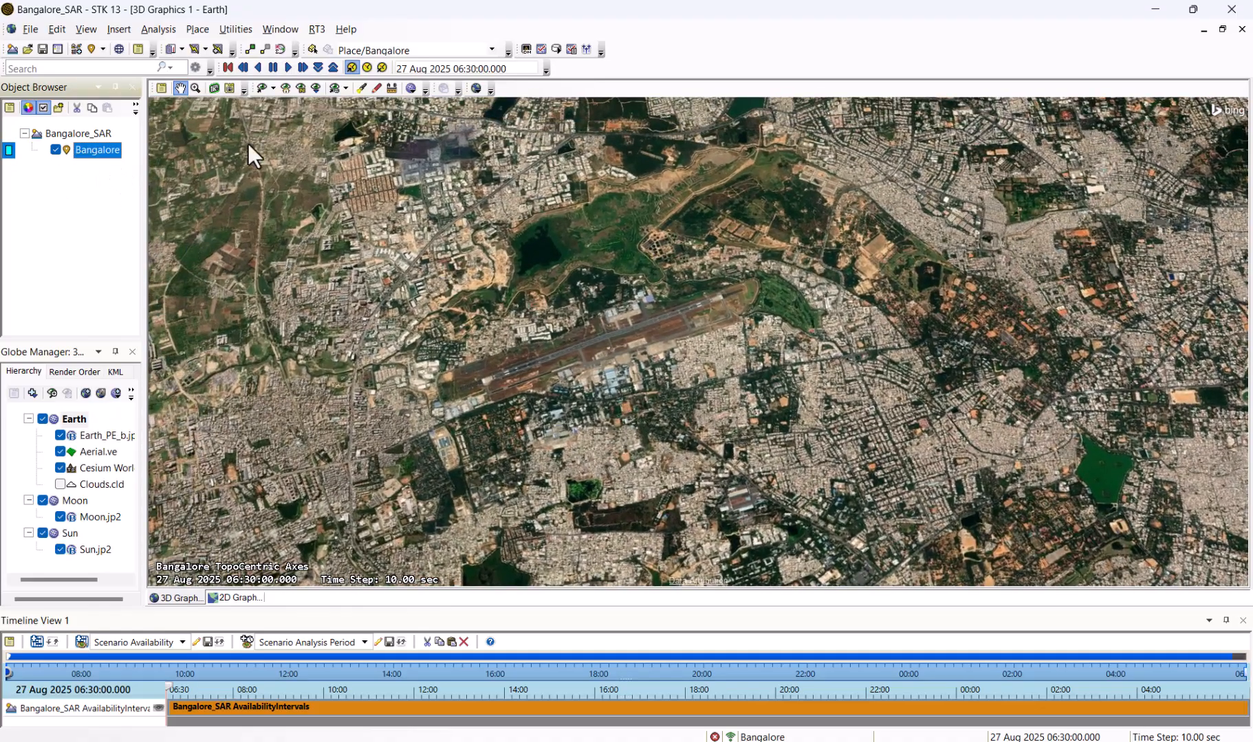
pyautogui.click(313, 49)
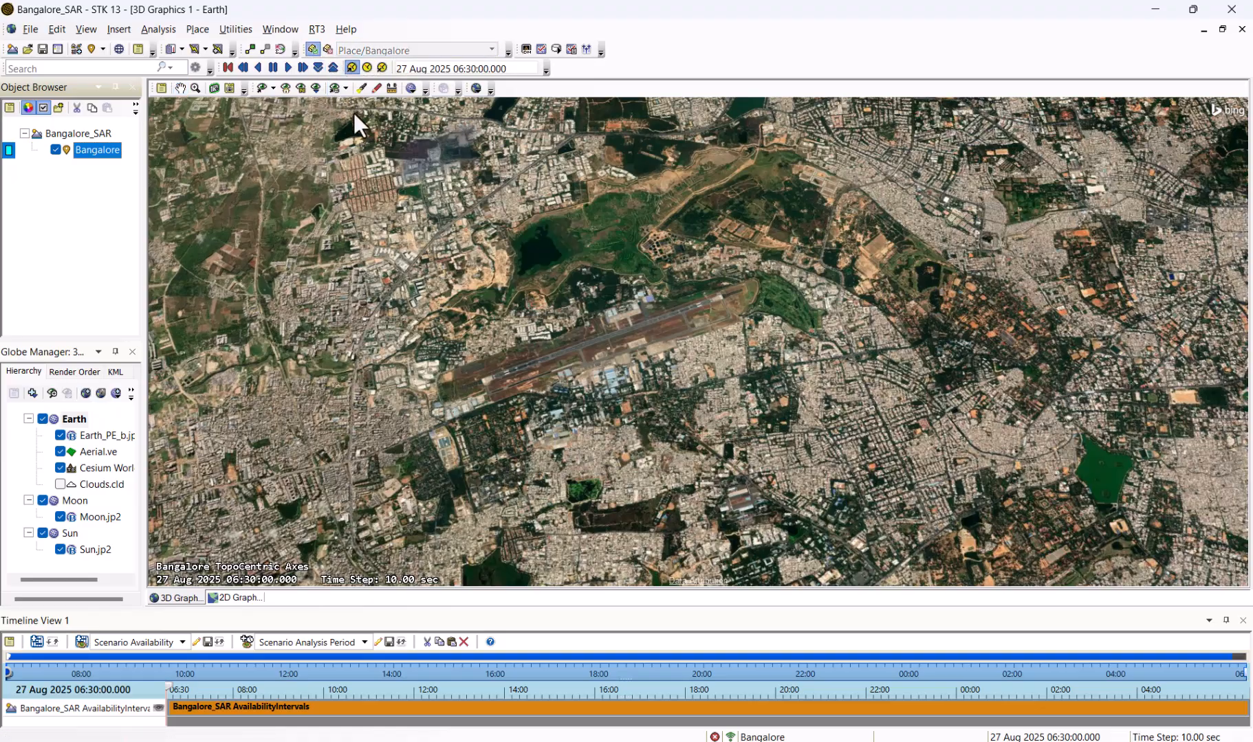
pyautogui.click(605, 327)
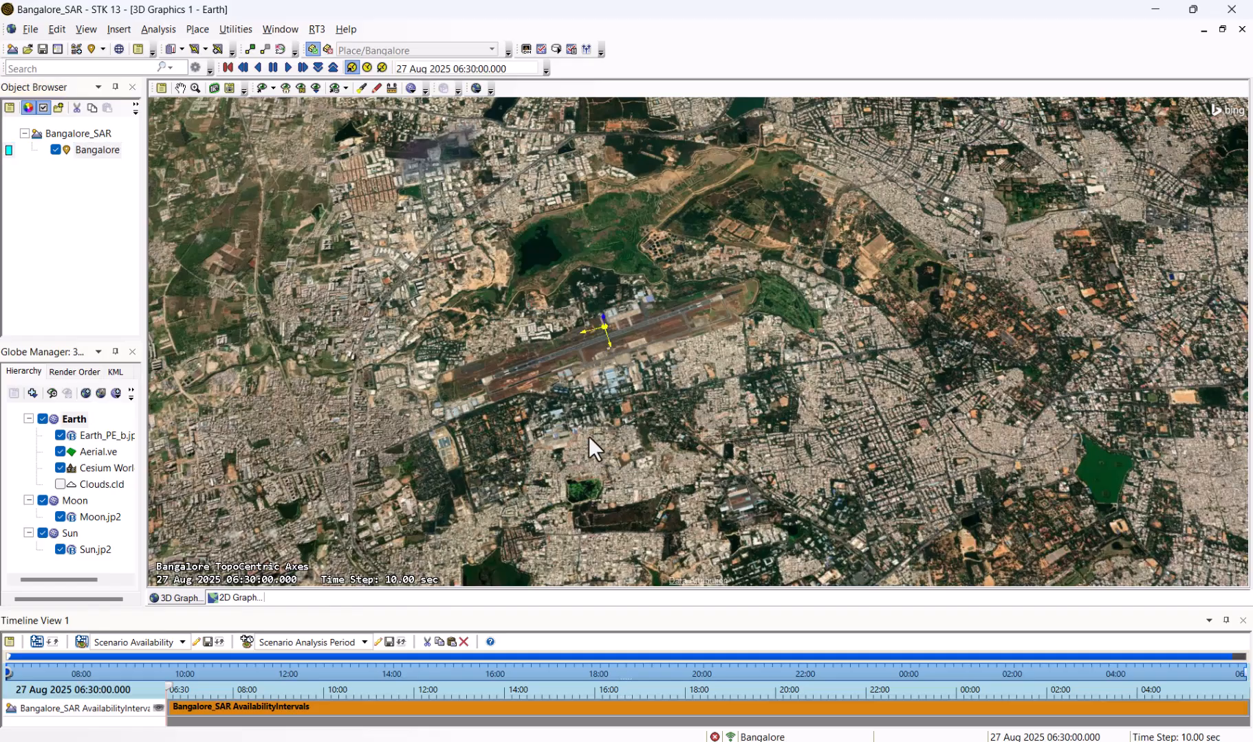
pyautogui.scroll(2, 603, 339)
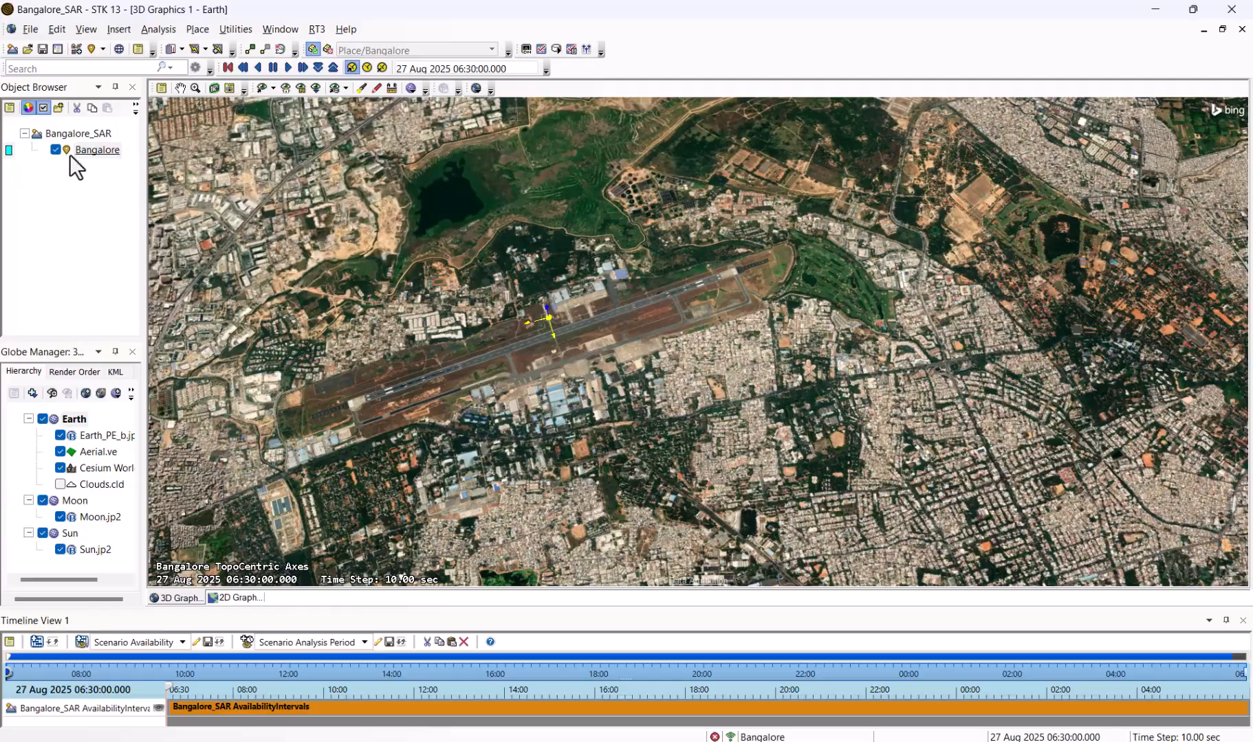
pyautogui.click(312, 49)
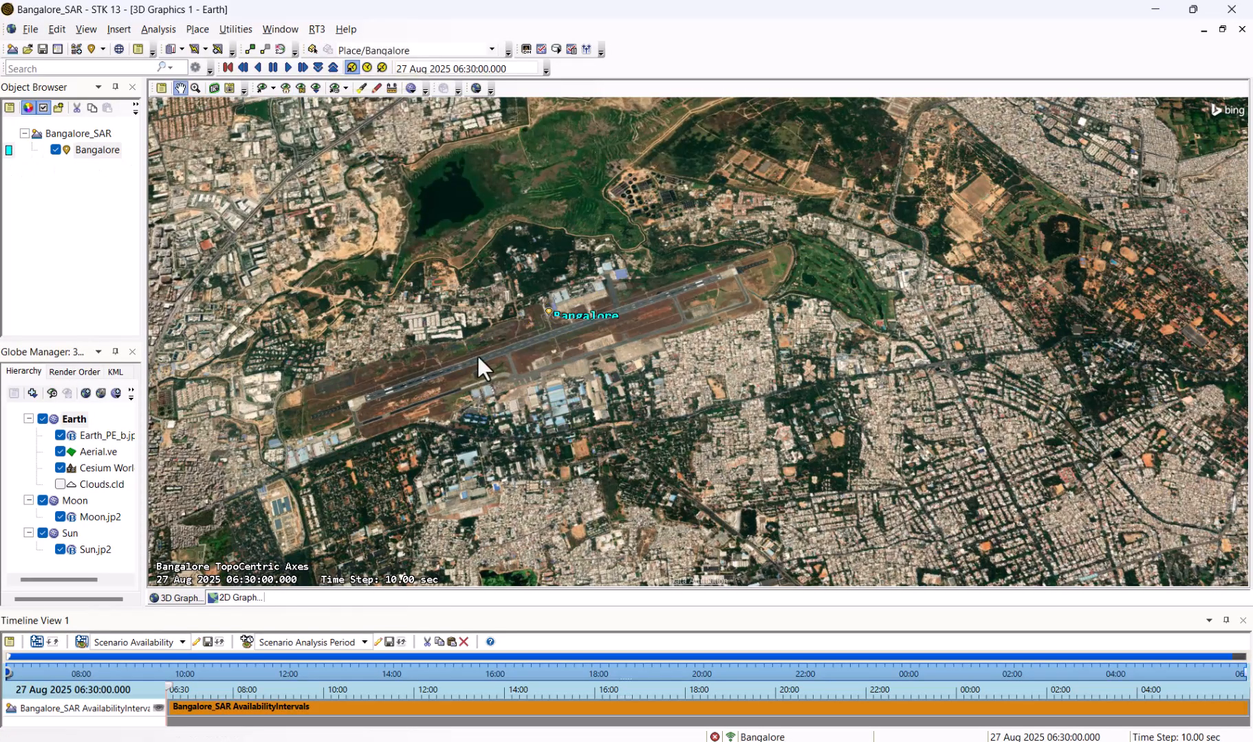
# - Examine the Bangalore place's new position at the airport and the surrounding region in the 3D view
pyautogui.scroll(2, 585, 324)
pyautogui.scroll(-2, 491, 327)
pyautogui.moveTo(482, 359); pyautogui.dragTo(374, 330)
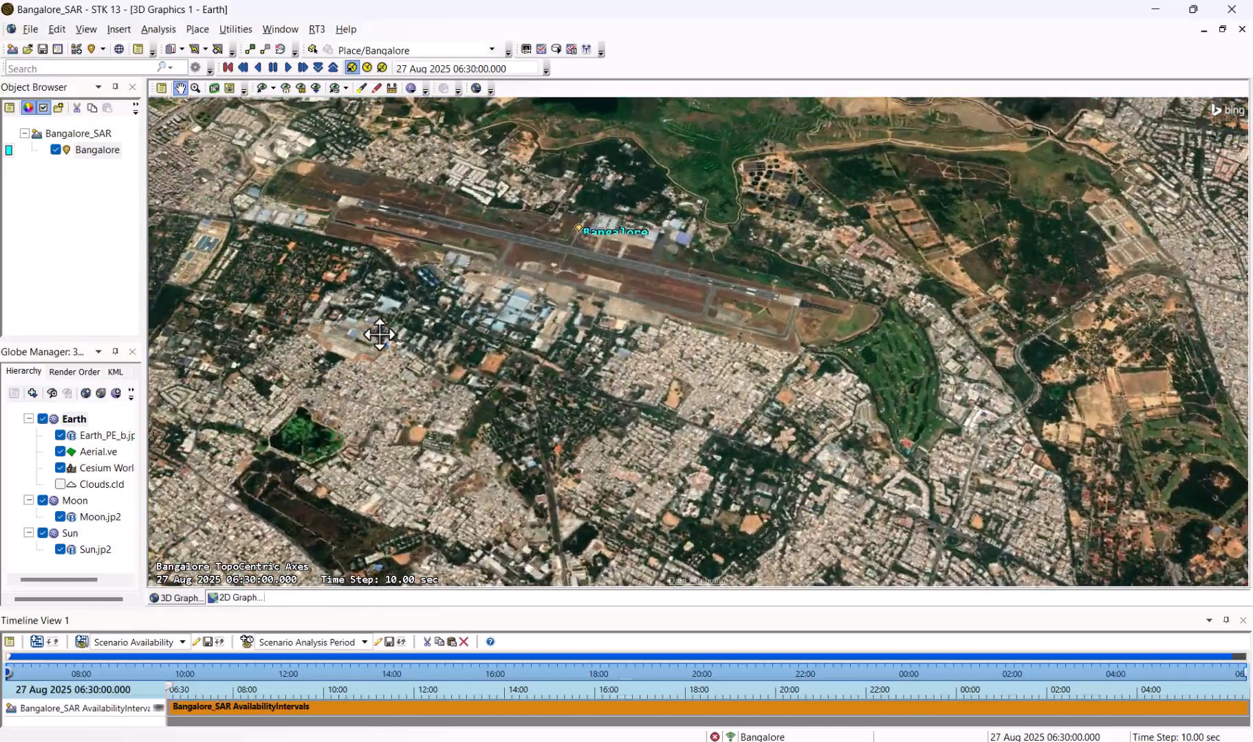
pyautogui.scroll(3, 481, 281)
pyautogui.scroll(-1, 514, 225)
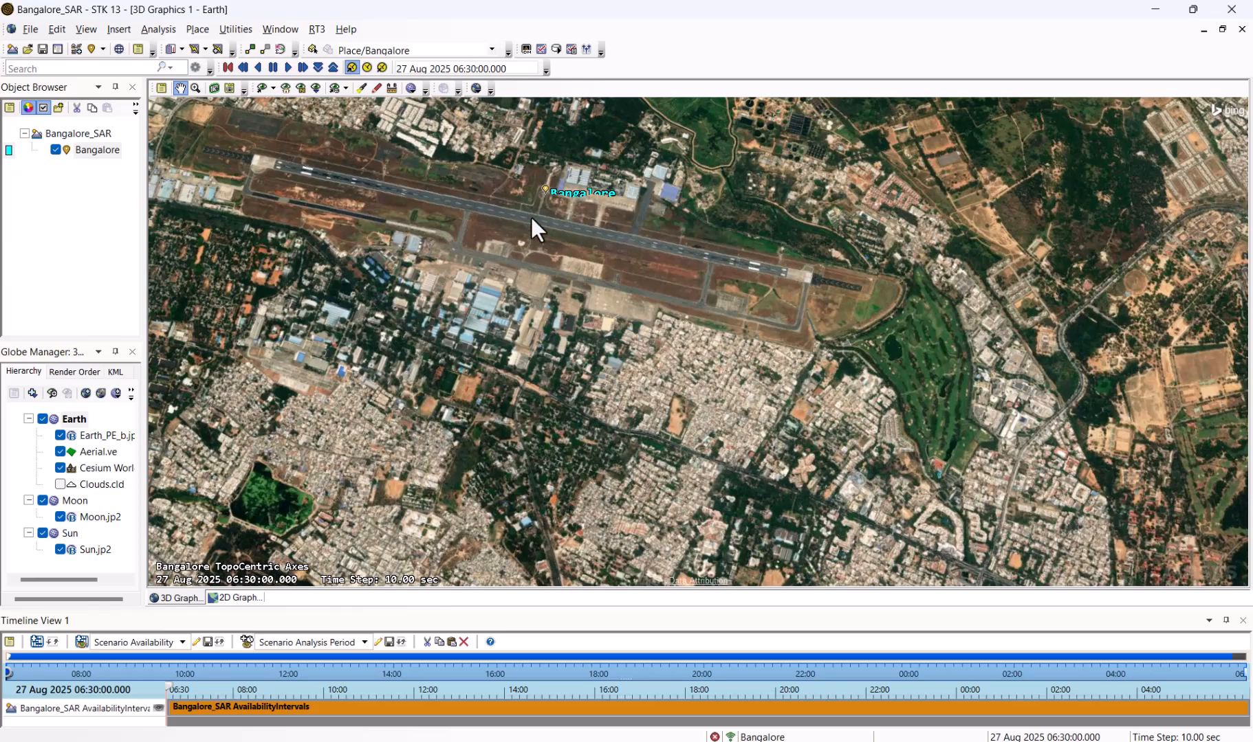
pyautogui.scroll(-5, 638, 331)
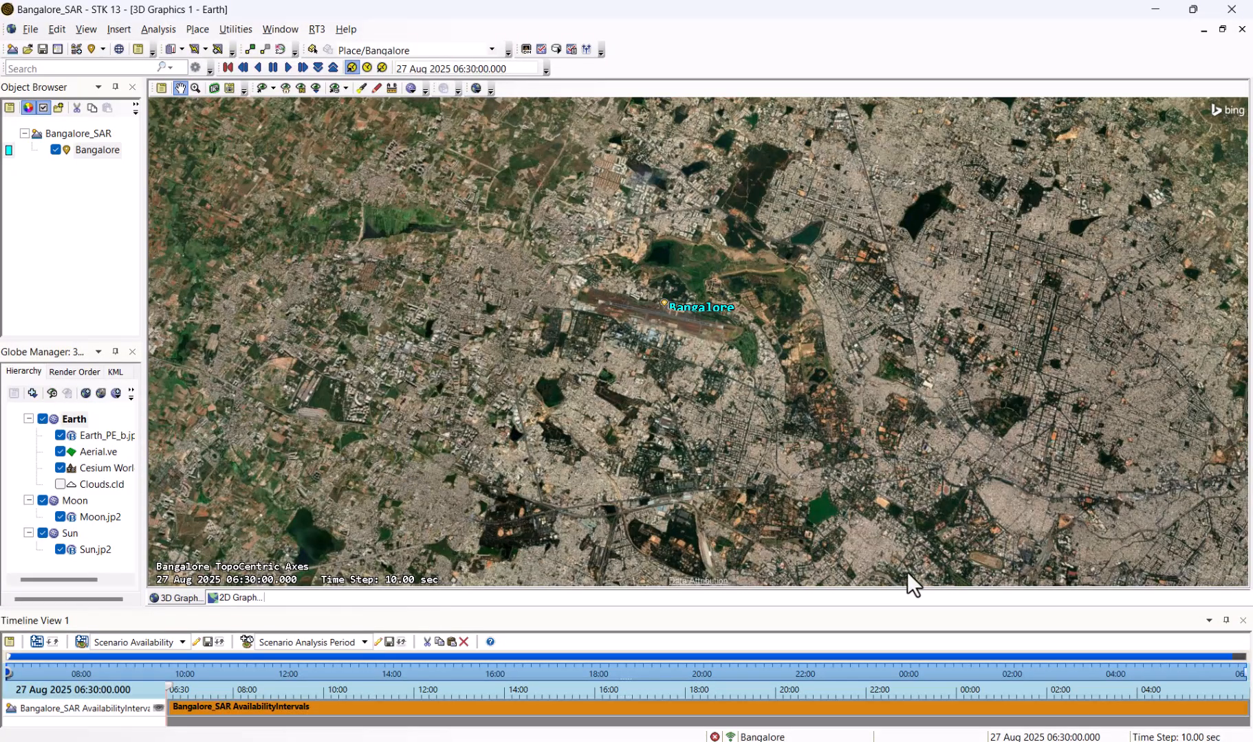
pyautogui.scroll(-8, 712, 539)
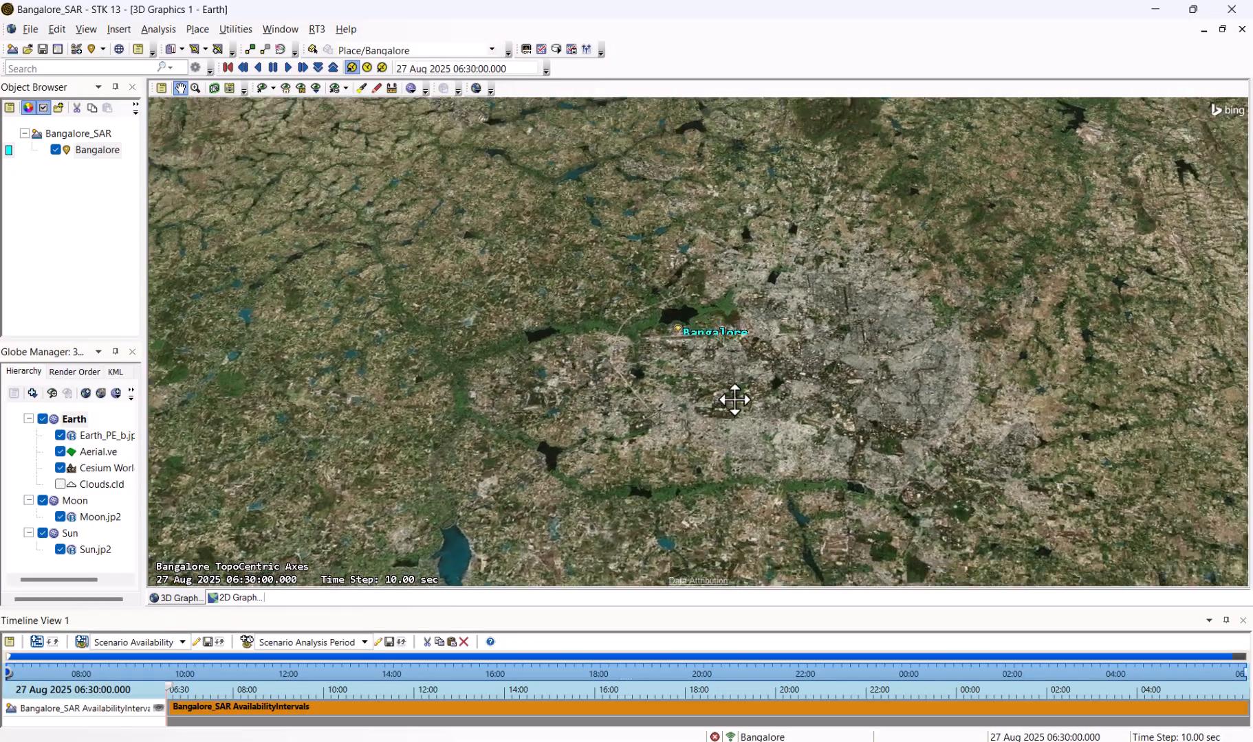
# - Insert a default aircraft into the Bangalore_SAR scenario and close the object insertion dialog
pyautogui.moveTo(735, 400); pyautogui.dragTo(763, 416)
pyautogui.scroll(10, 695, 415)
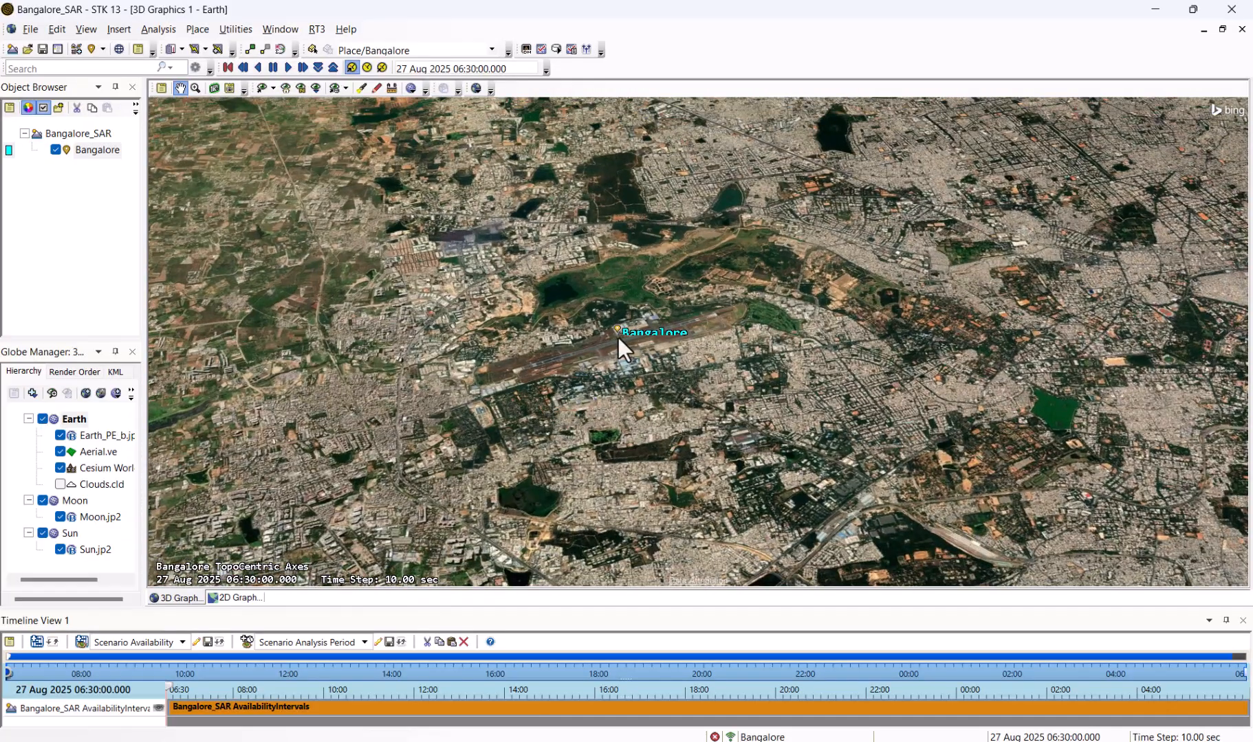
pyautogui.moveTo(575, 524); pyautogui.dragTo(544, 527)
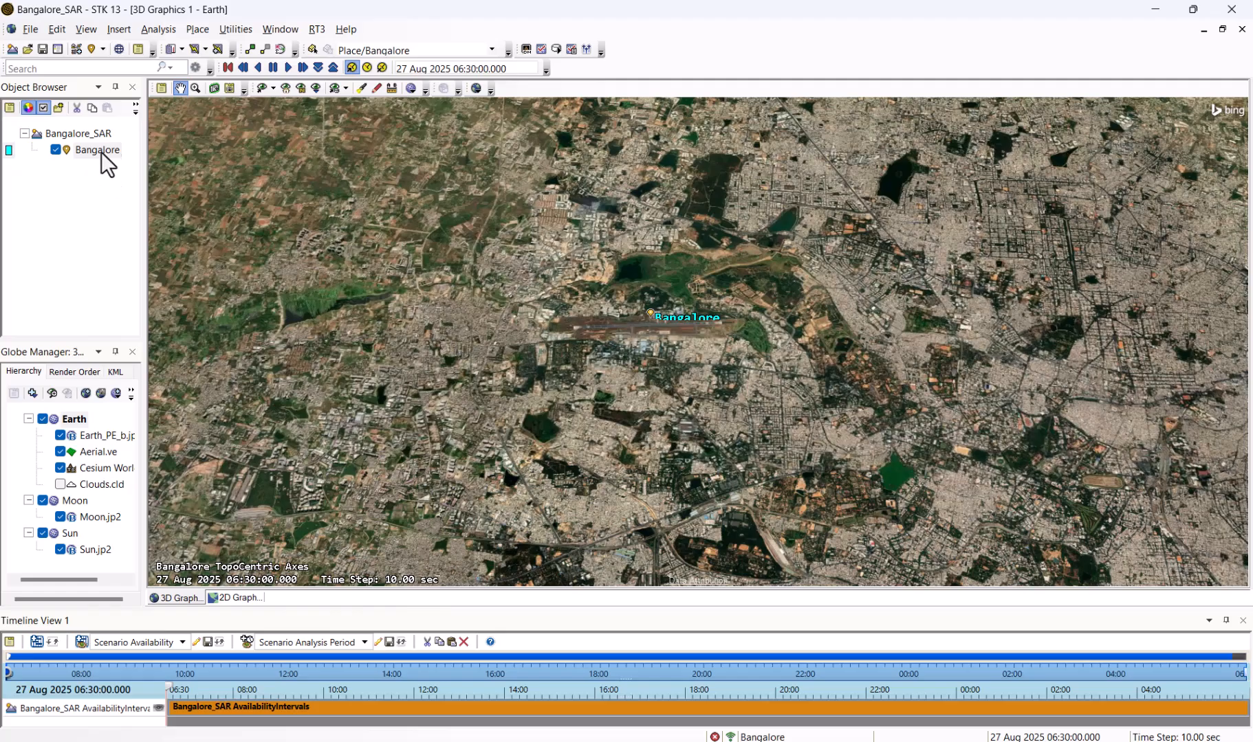
pyautogui.click(76, 49)
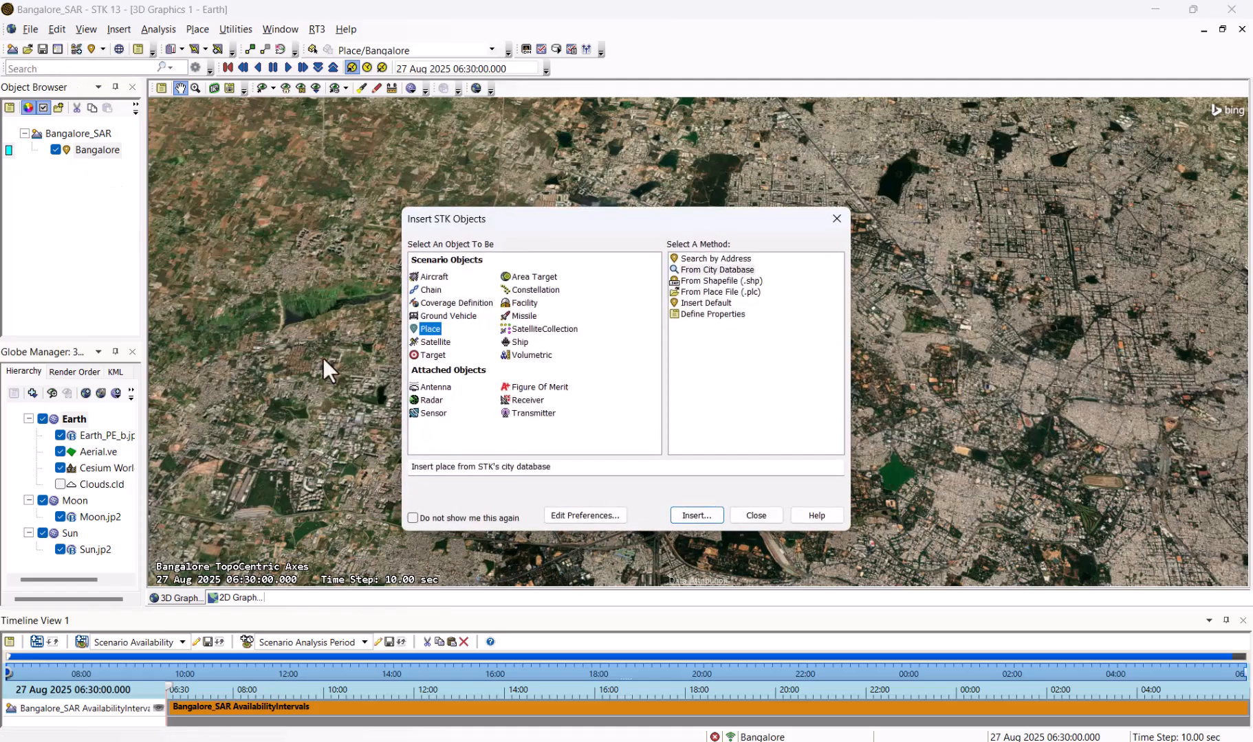
pyautogui.click(427, 278)
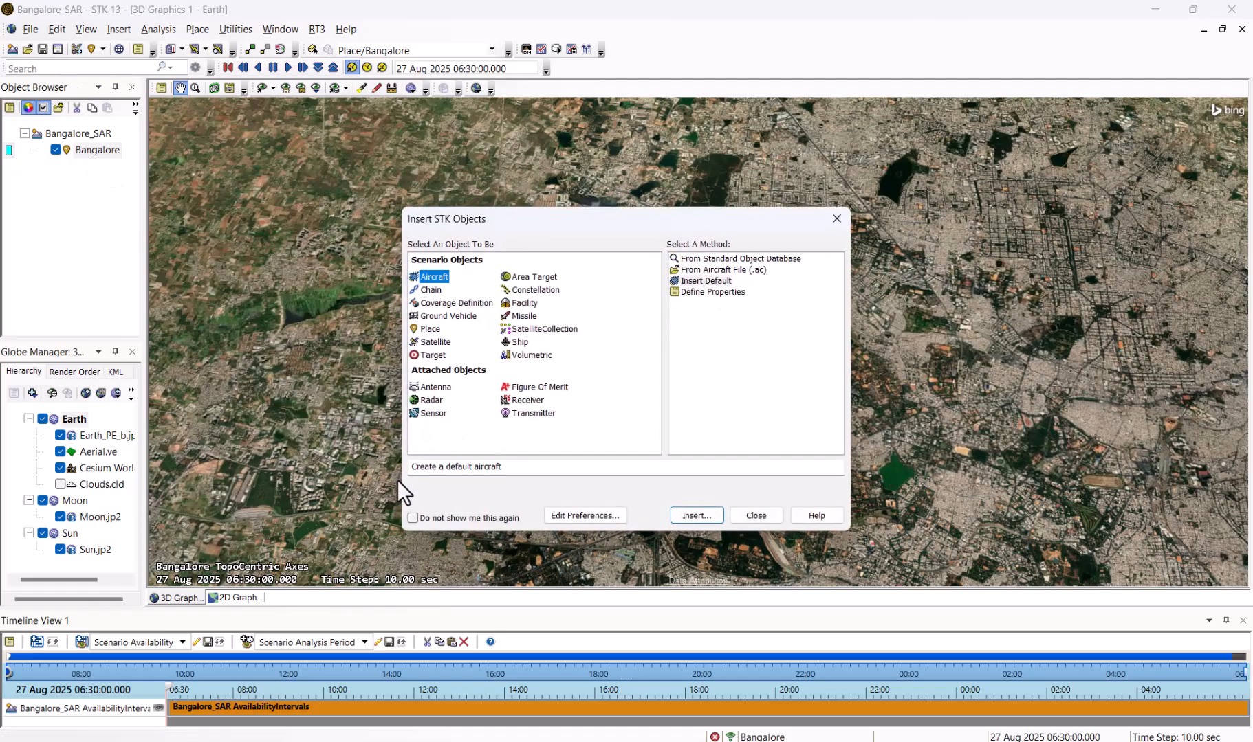
pyautogui.click(695, 516)
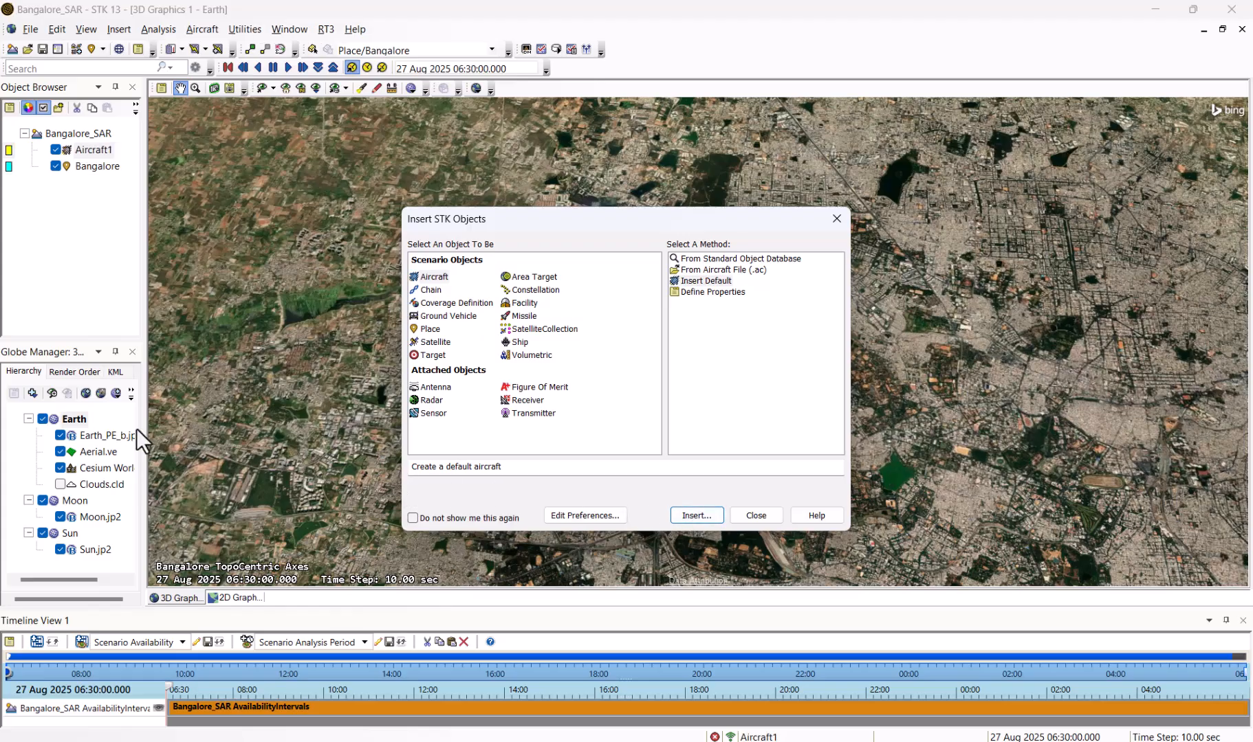
pyautogui.click(754, 516)
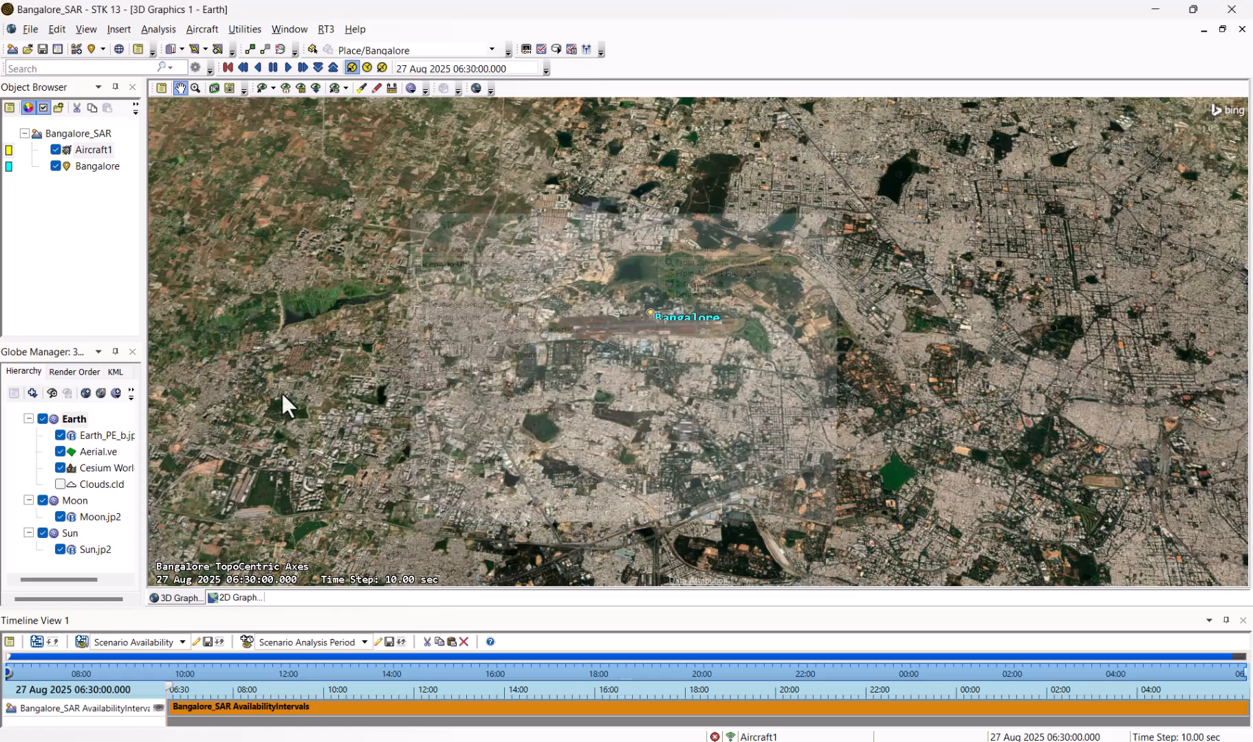
# - Open the basic route properties of Aircraft1 and keep GreatArc as its propagator
pyautogui.click(94, 150)
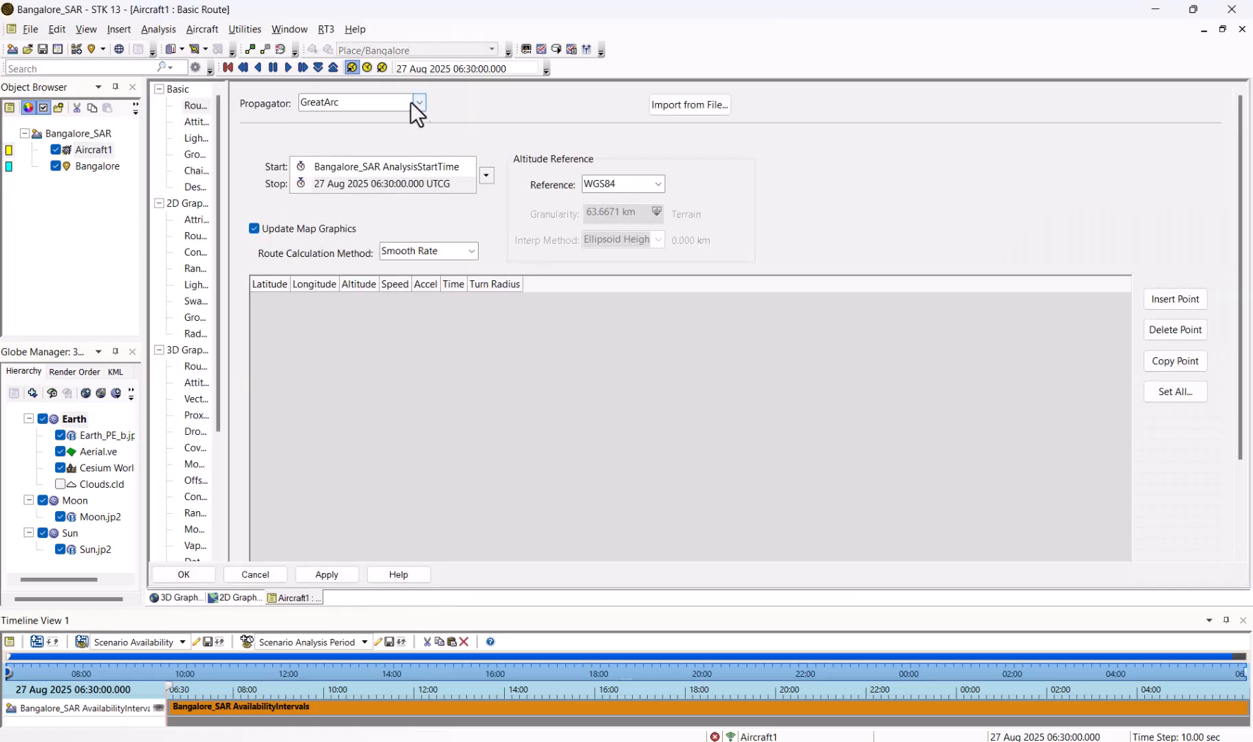
pyautogui.click(413, 101)
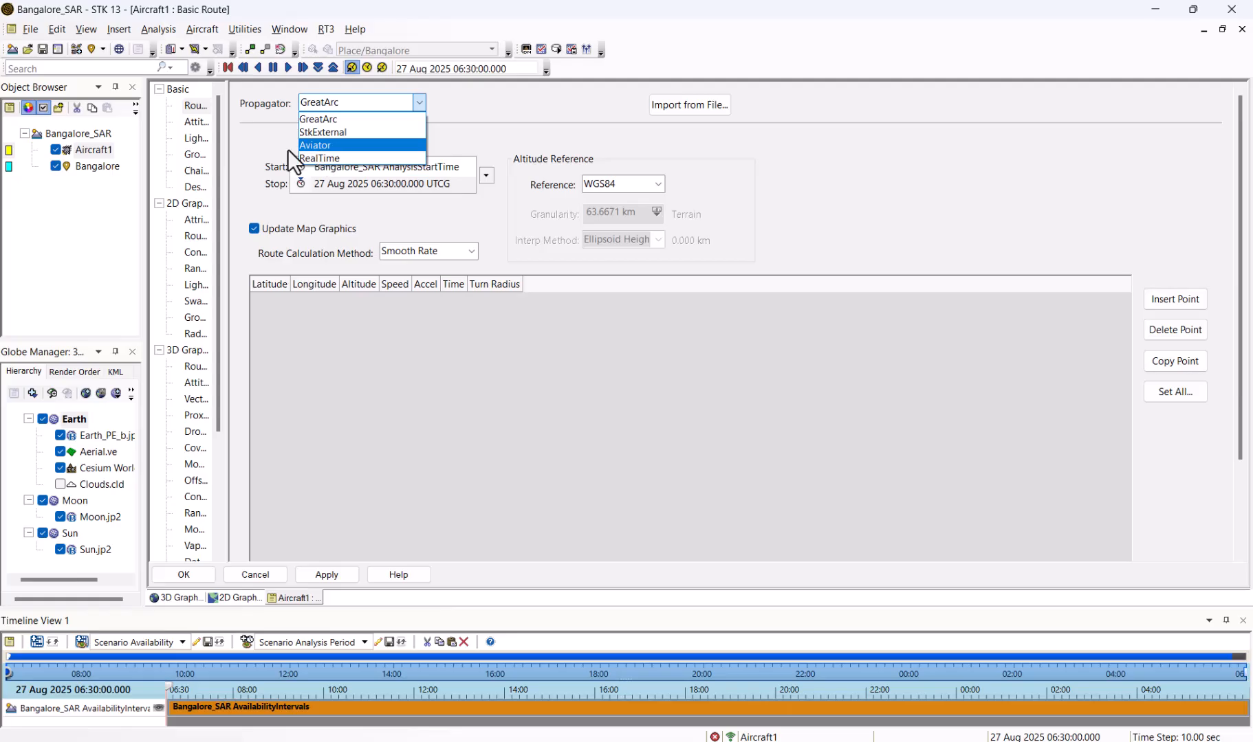
pyautogui.click(312, 120)
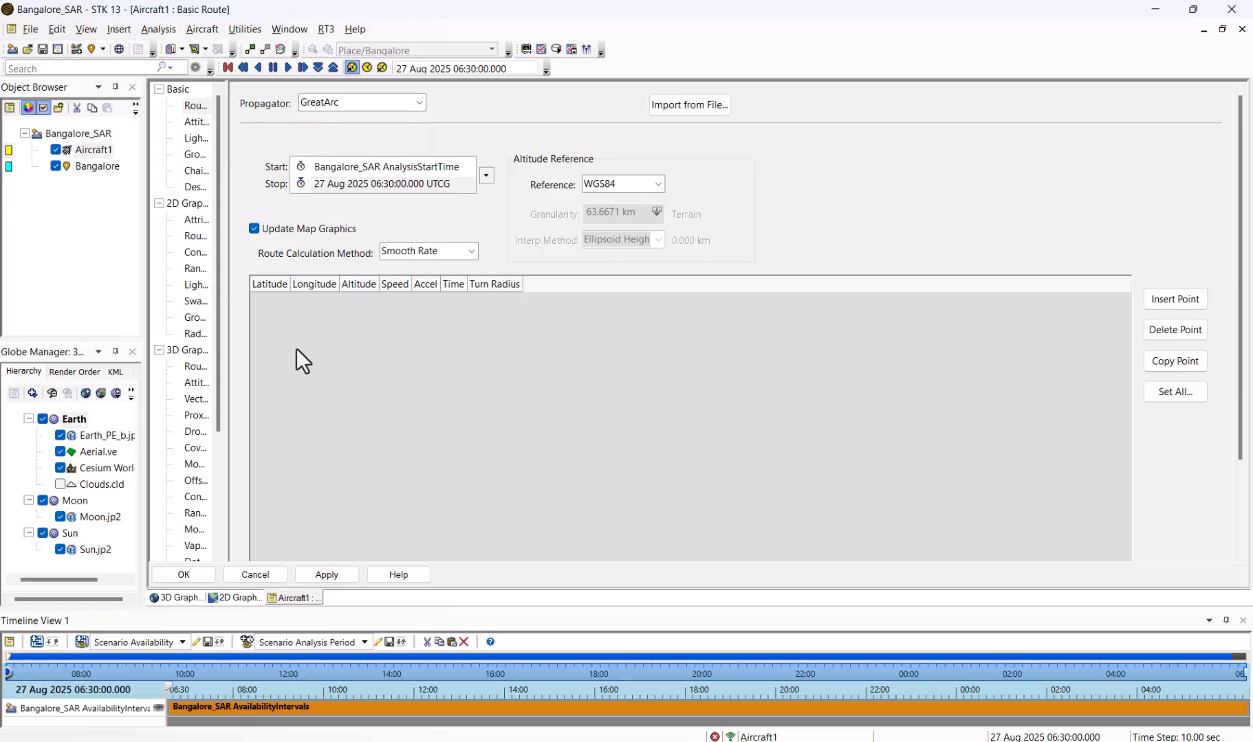
# - Start 3D object editing for Aircraft1 and place its route waypoints across the Bangalore area from one side of the city to the other
pyautogui.click(79, 153)
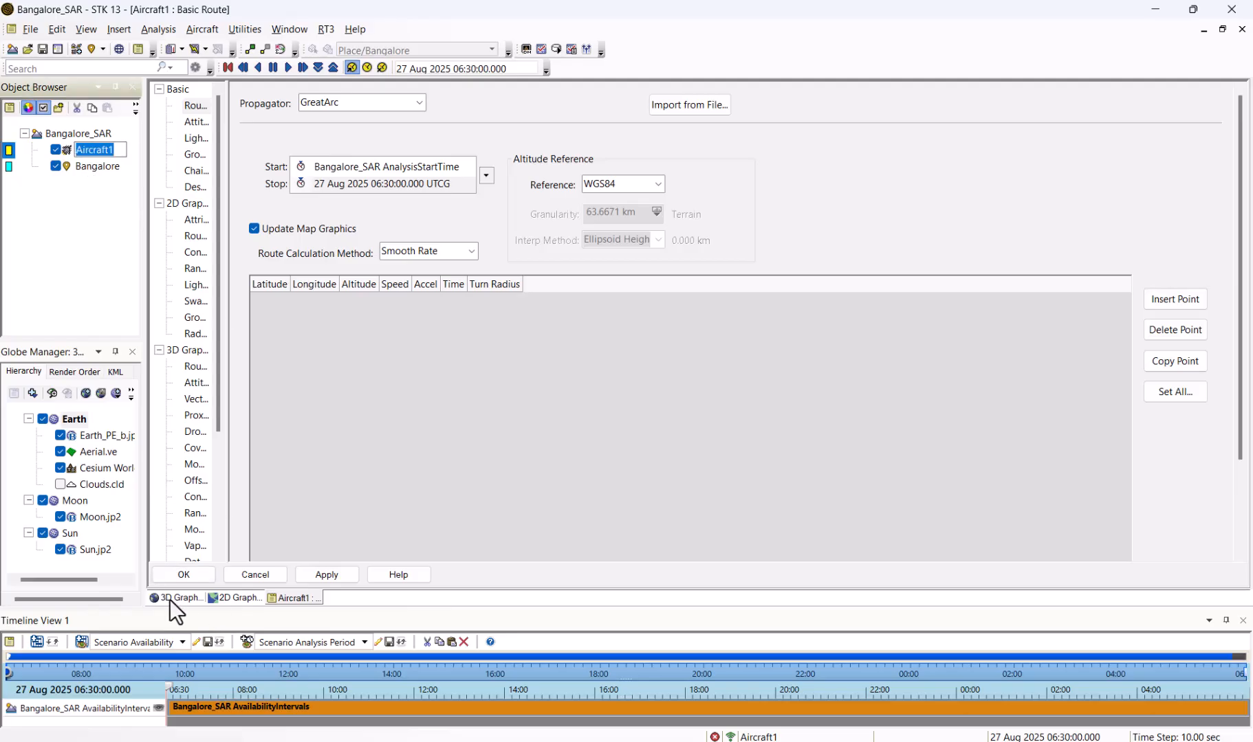
pyautogui.click(171, 598)
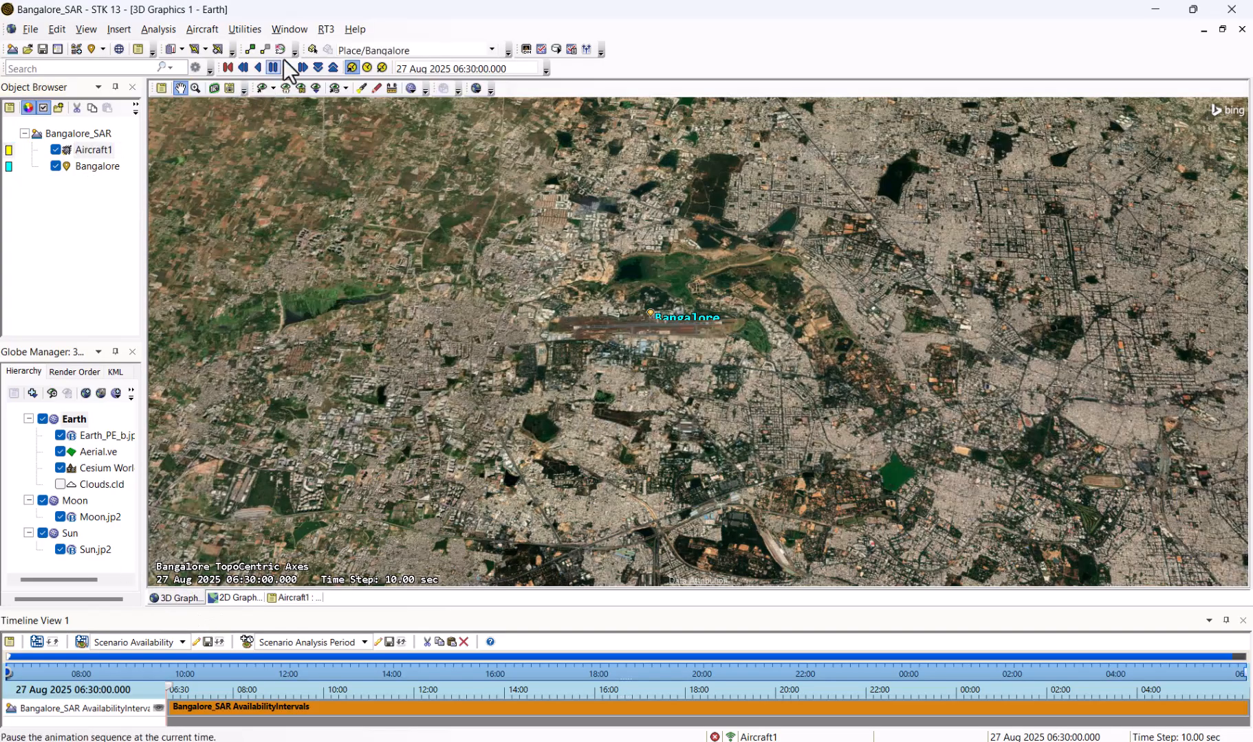
pyautogui.click(429, 51)
pyautogui.click(375, 66)
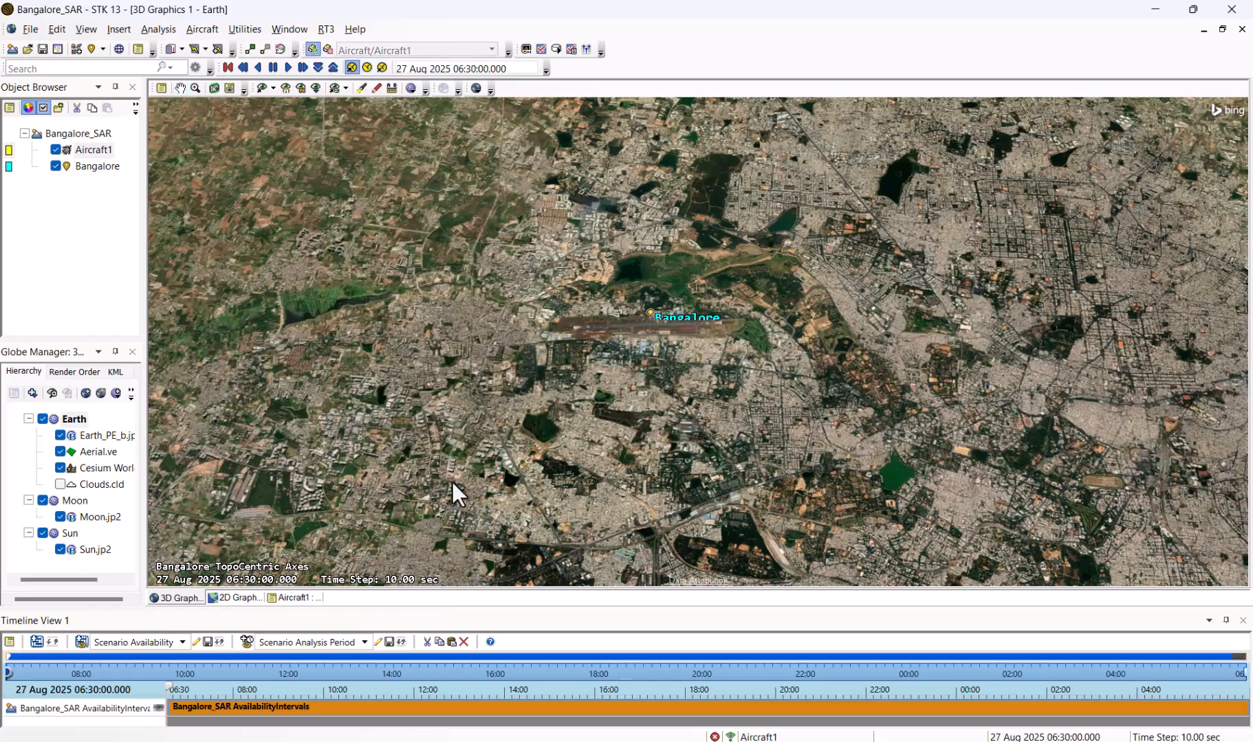
pyautogui.scroll(-3, 633, 435)
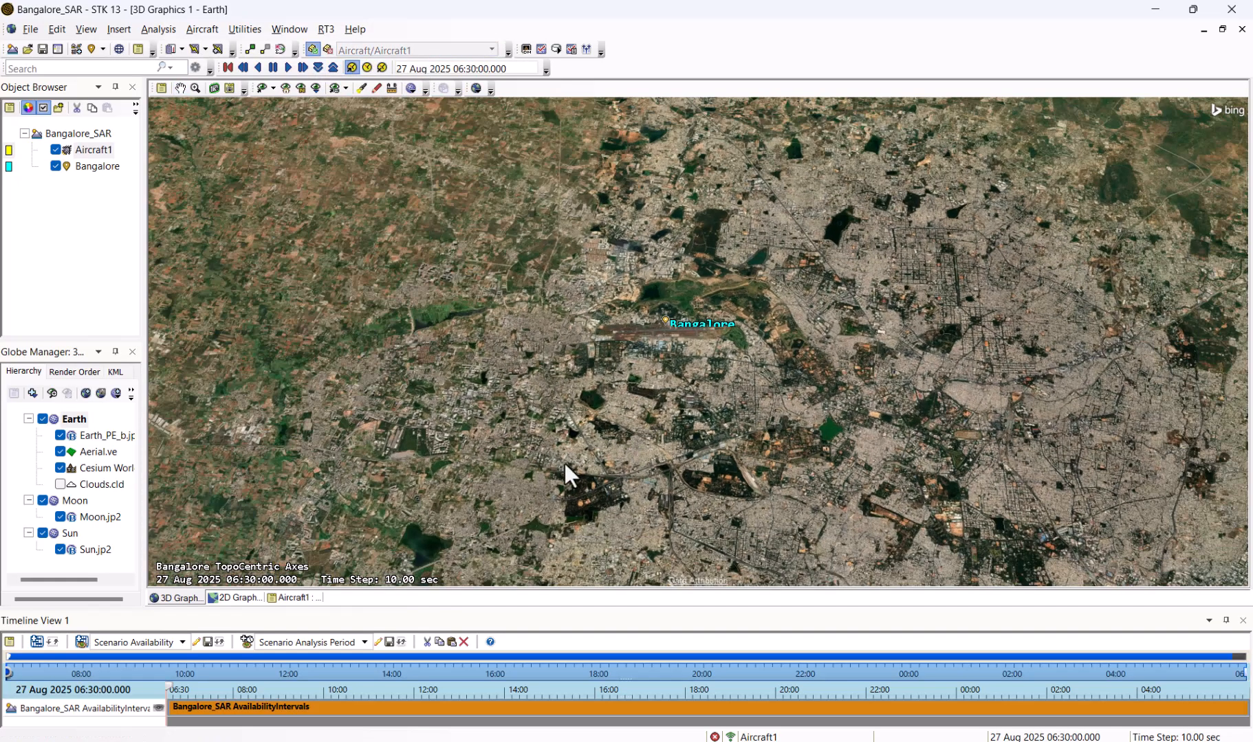
pyautogui.keyDown('shift'); pyautogui.click(499, 481); pyautogui.keyUp('shift')
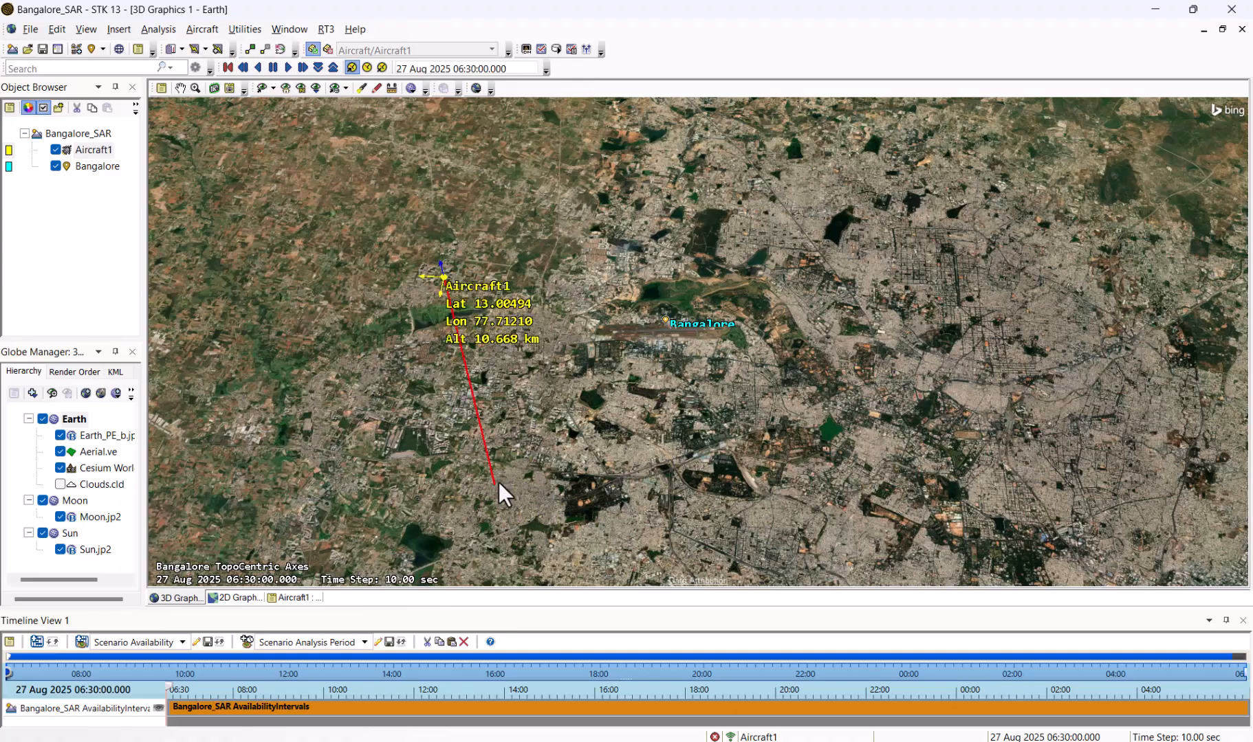
pyautogui.click(699, 495)
pyautogui.click(826, 495)
pyautogui.click(1030, 442)
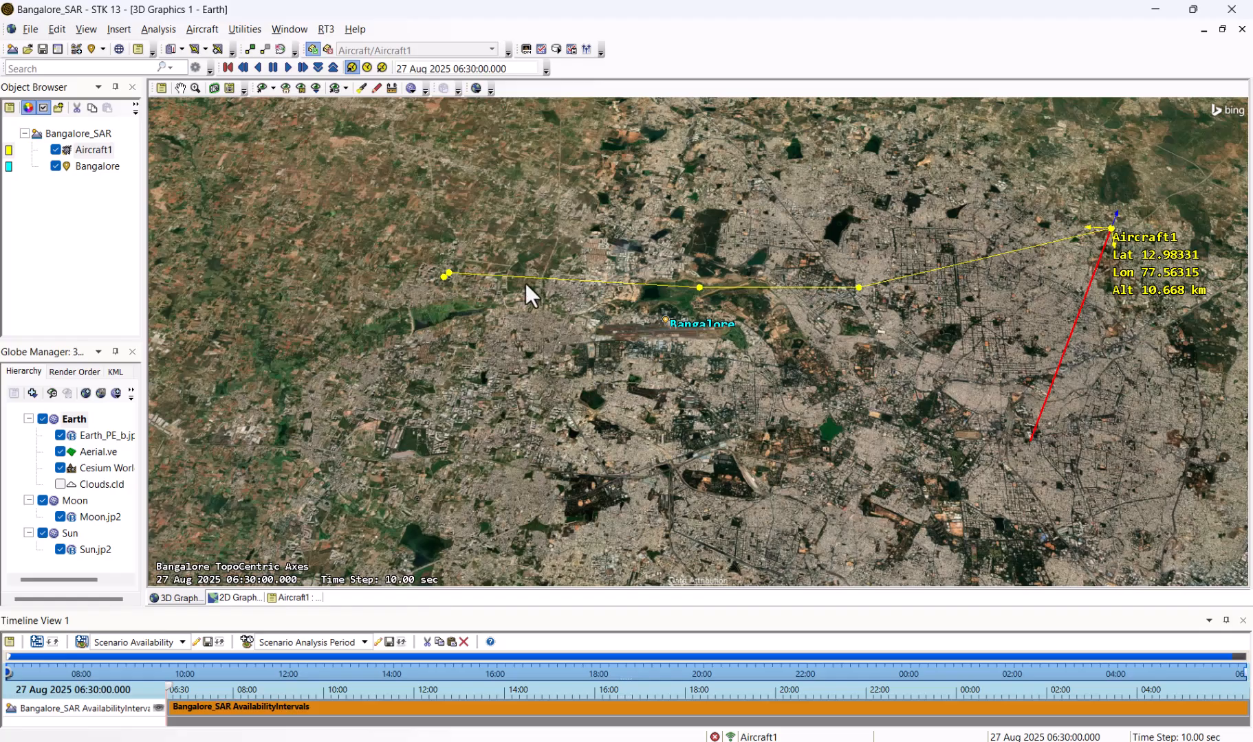
# - Remove the extra waypoint that lies almost on top of another at the start of the Aircraft1 route
pyautogui.scroll(2, 415, 285)
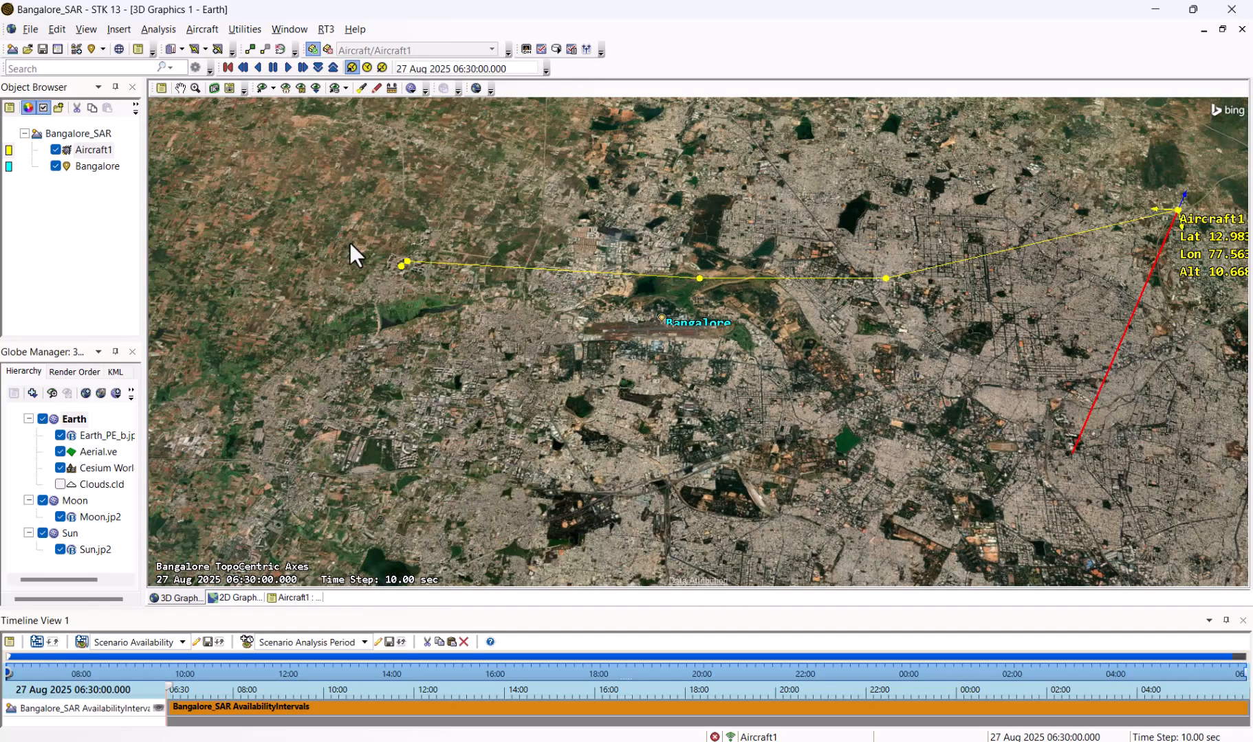
pyautogui.scroll(2, 370, 256)
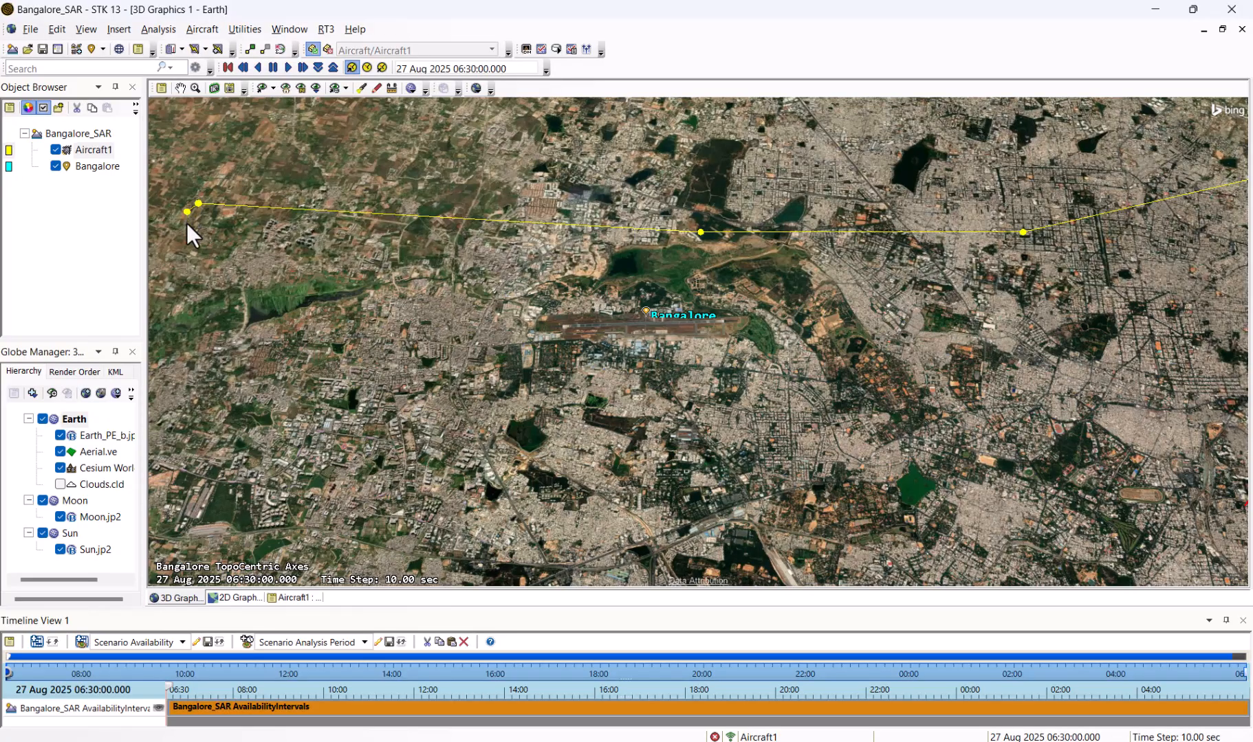
pyautogui.scroll(-2, 247, 204)
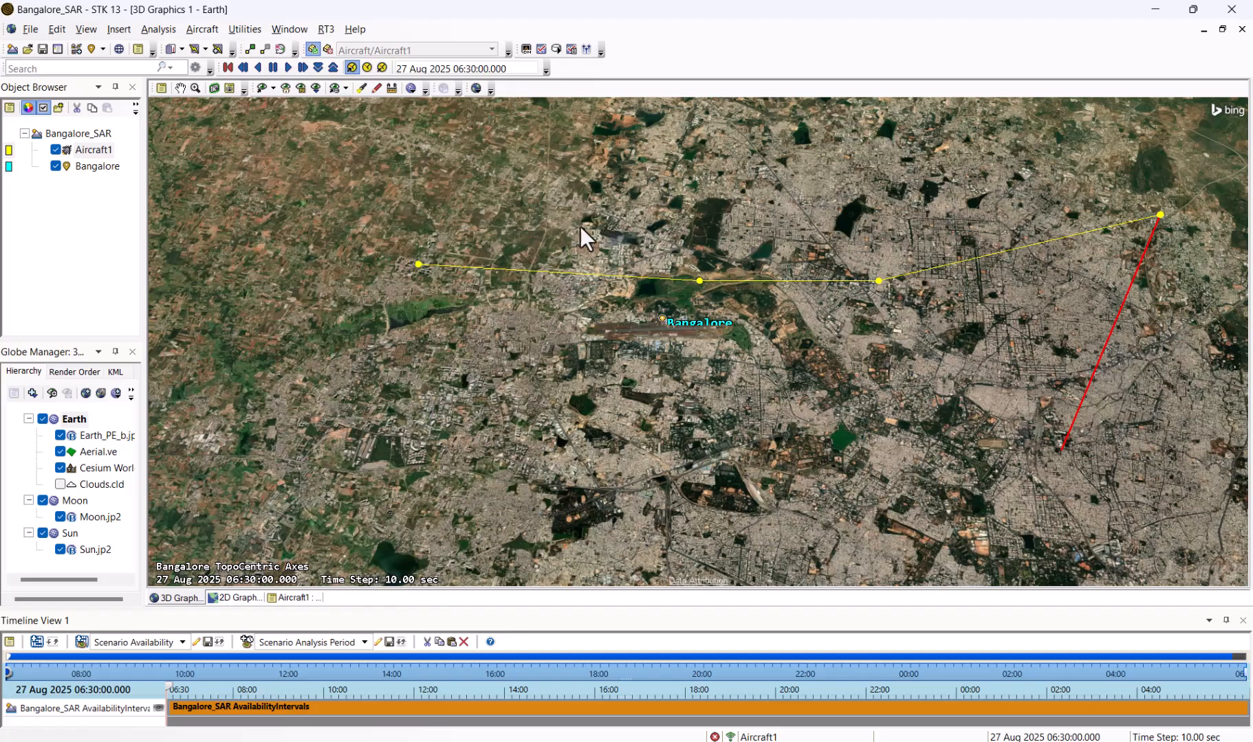
# - Move all four waypoints of the Aircraft1 route farther out around the edge of Bangalore, and finish the 3D edit
pyautogui.moveTo(550, 256); pyautogui.dragTo(550, 366)
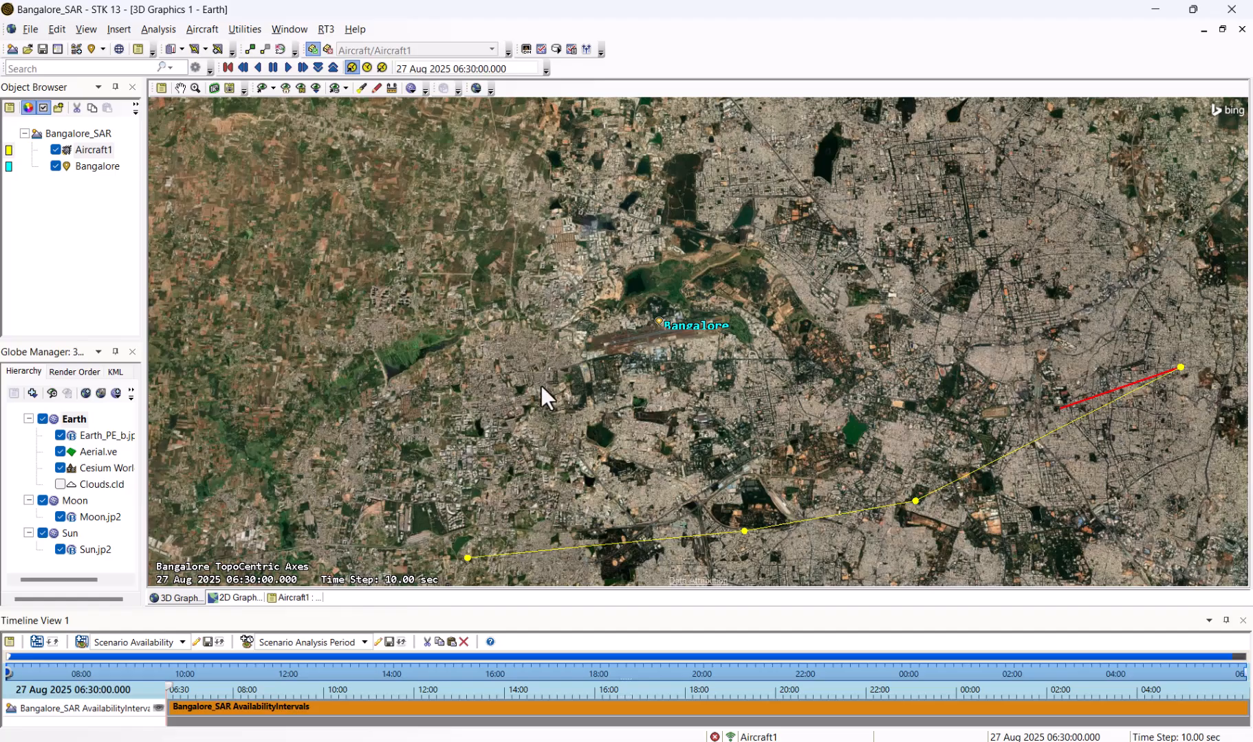
pyautogui.scroll(-3, 536, 425)
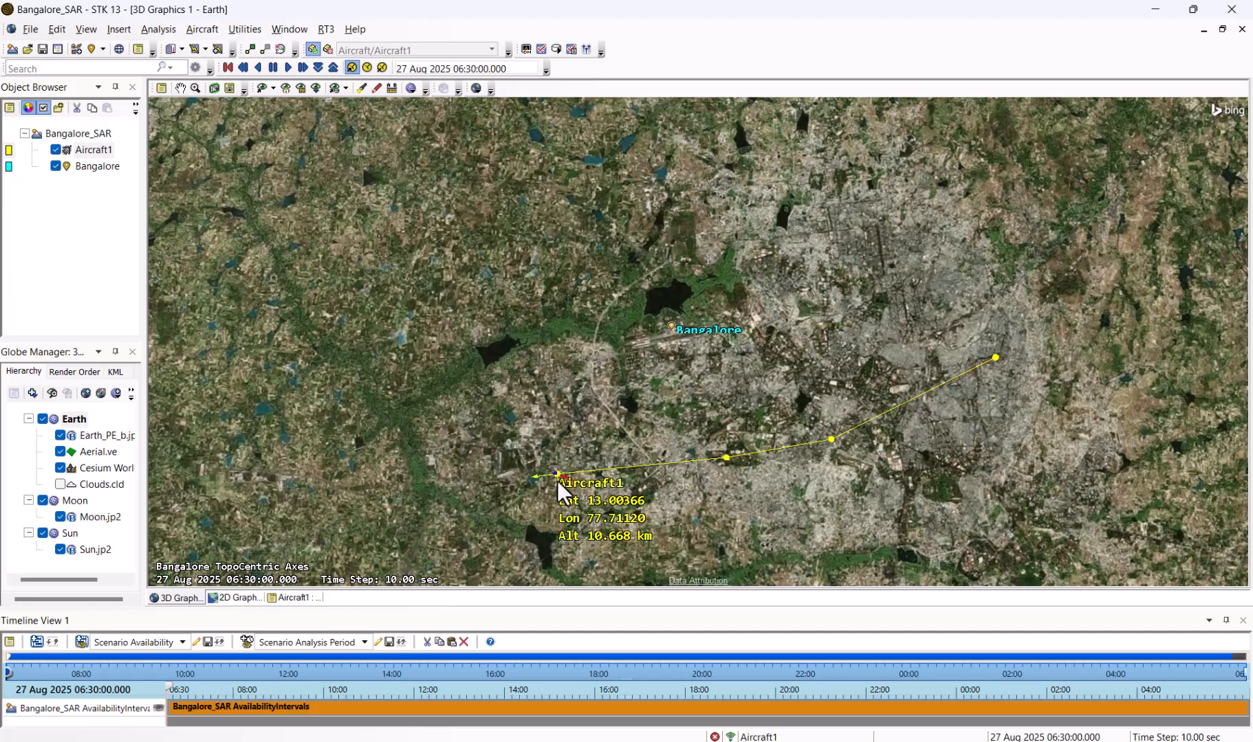
pyautogui.moveTo(557, 480); pyautogui.dragTo(569, 521)
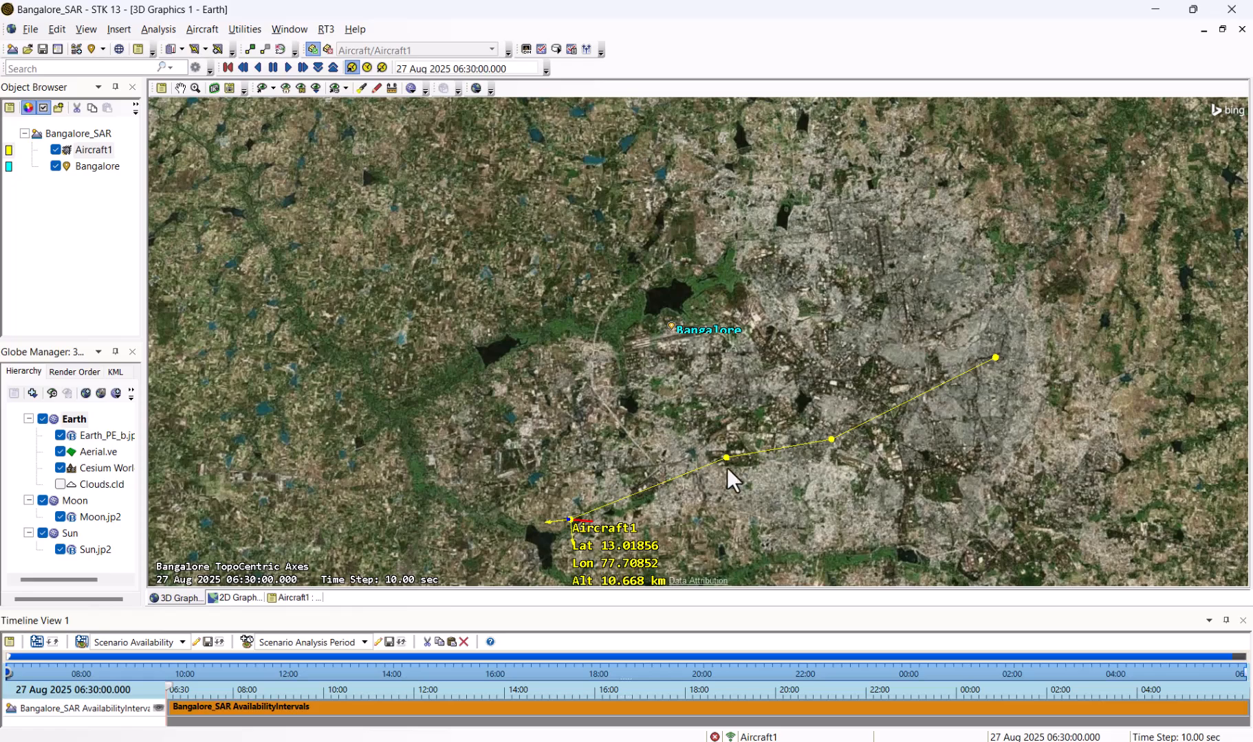
pyautogui.moveTo(726, 458); pyautogui.dragTo(761, 516)
pyautogui.moveTo(831, 440); pyautogui.dragTo(928, 489)
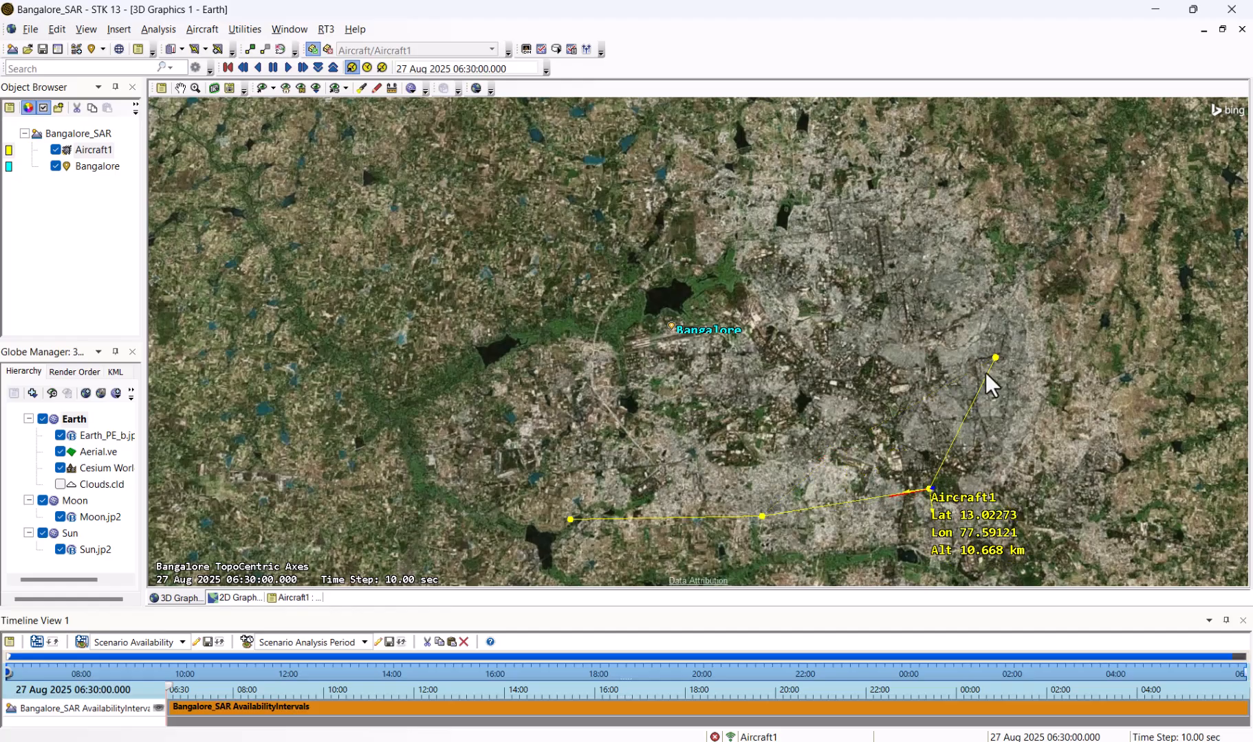
pyautogui.moveTo(996, 357); pyautogui.dragTo(1081, 378)
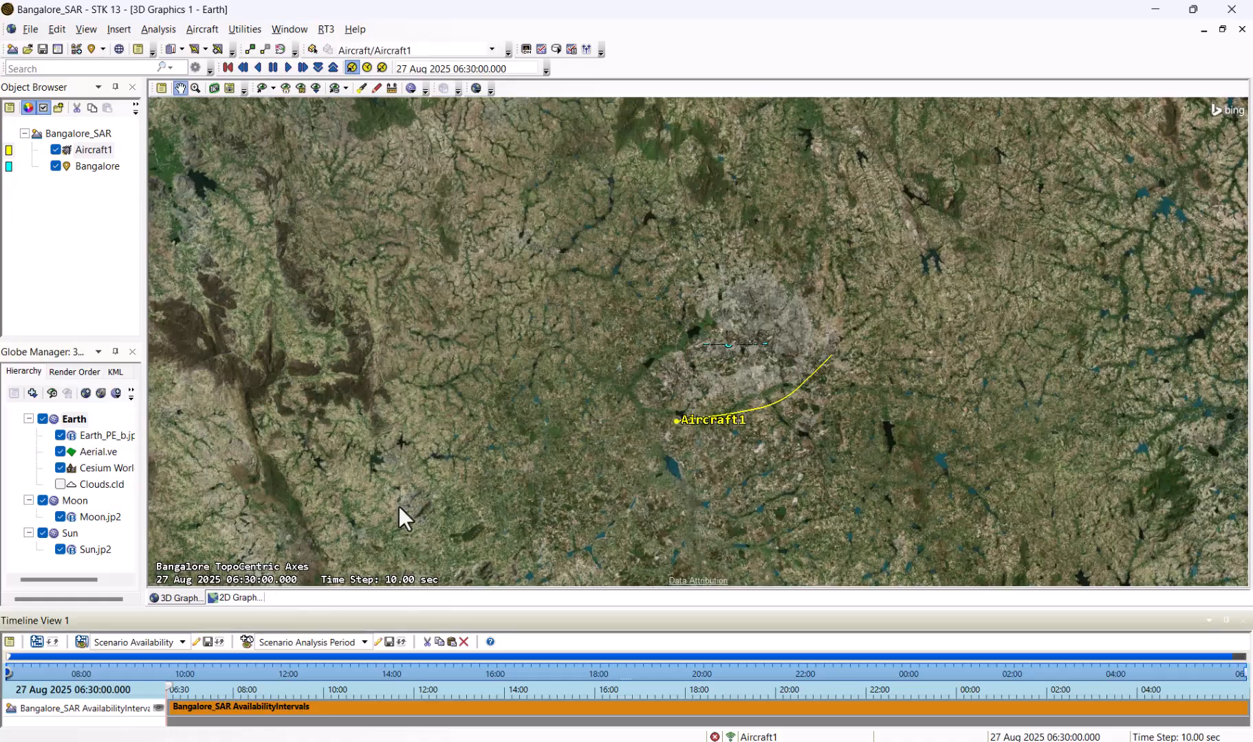
# - Zoom the 3D view to Aircraft1 and examine its model and its route relative to the Bangalore place
pyautogui.click(712, 402)
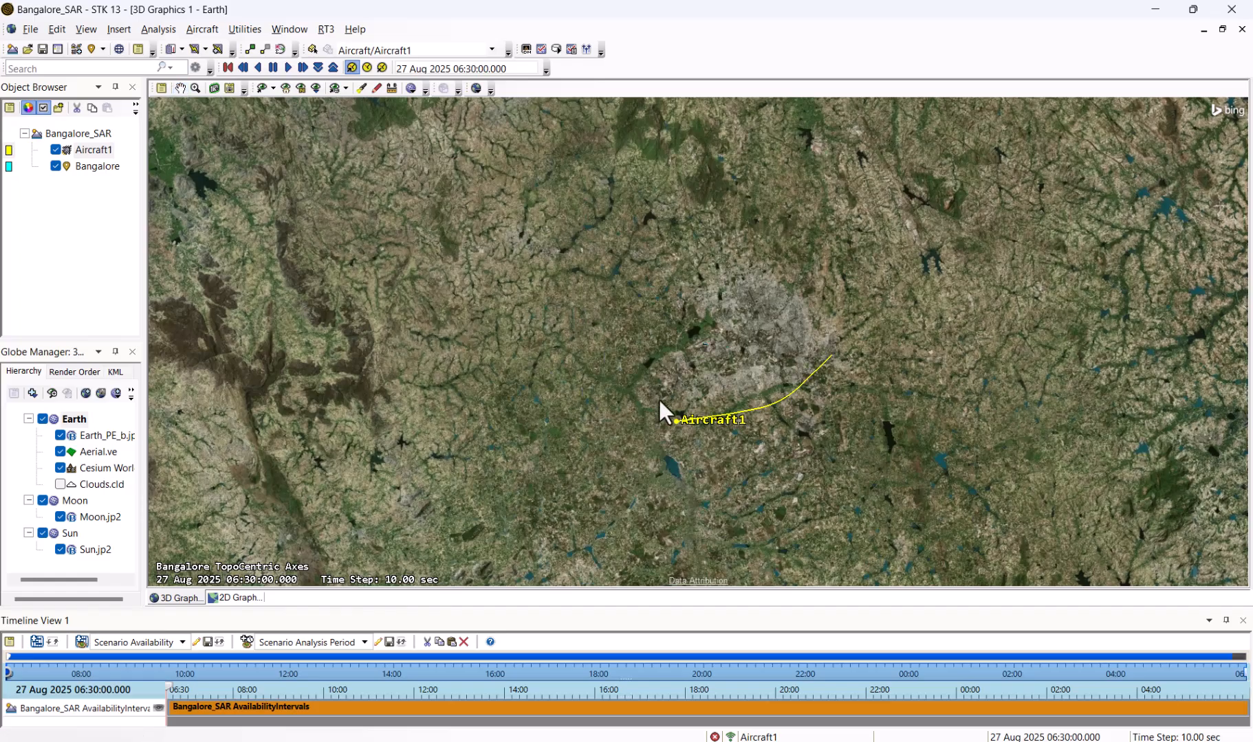
pyautogui.scroll(-3, 653, 405)
pyautogui.scroll(7, 668, 439)
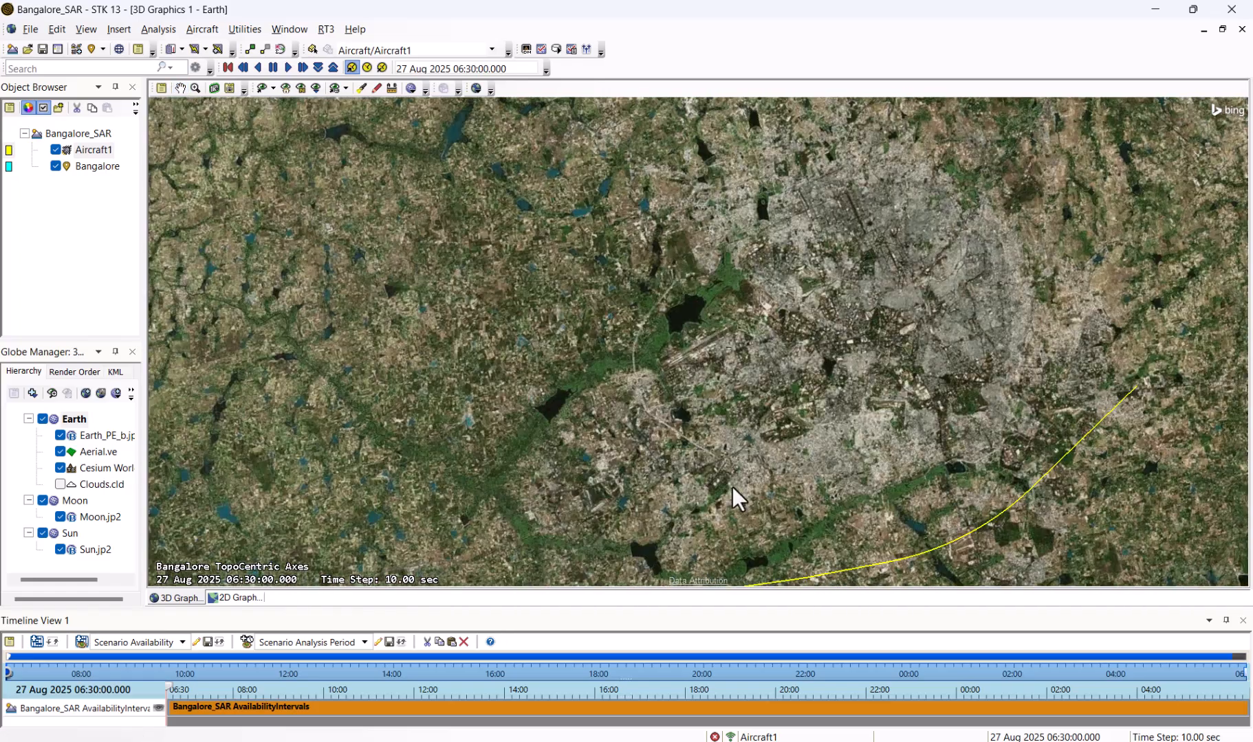
pyautogui.rightClick(87, 153)
pyautogui.click(123, 176)
pyautogui.moveTo(676, 403); pyautogui.dragTo(265, 402)
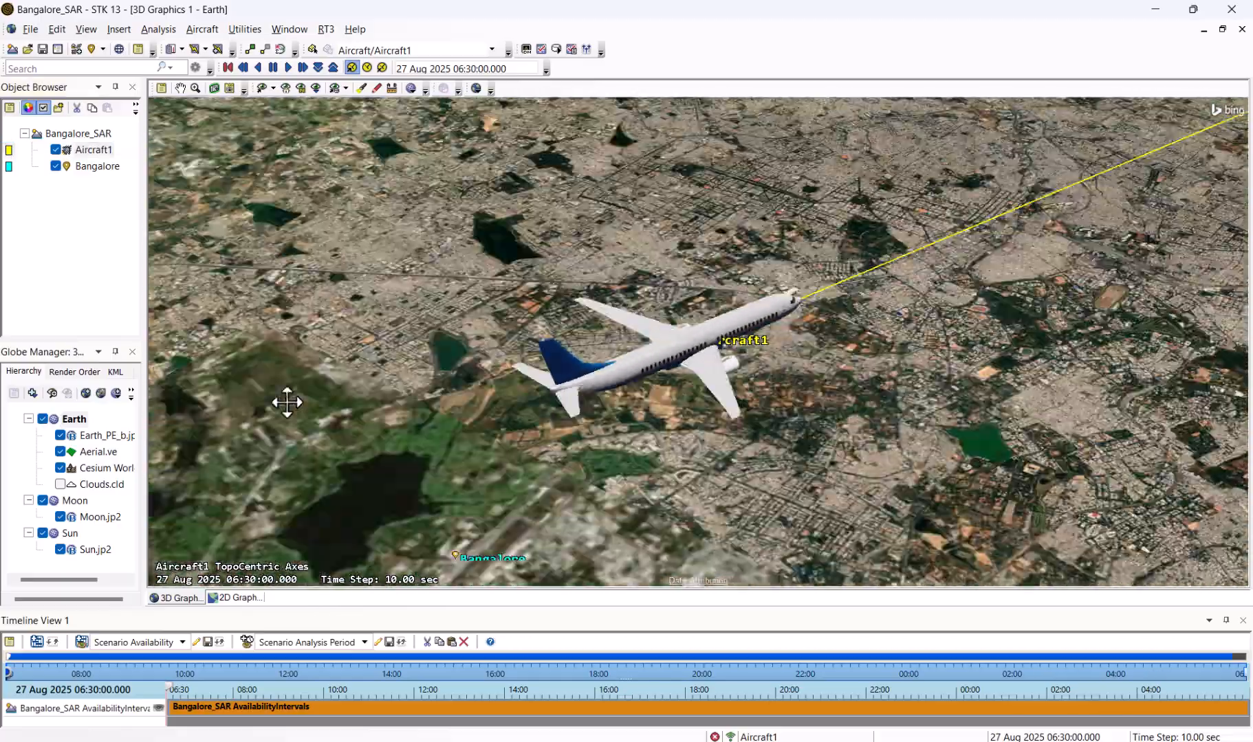
pyautogui.scroll(-6, 717, 379)
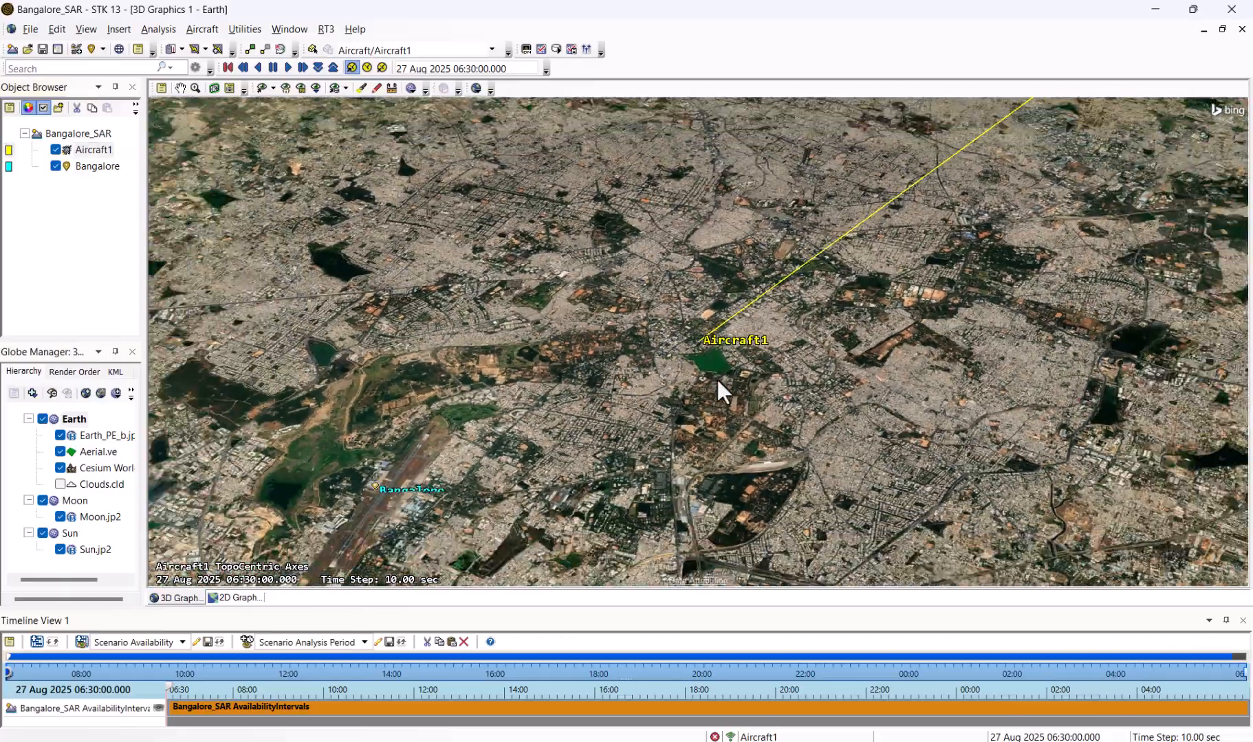
pyautogui.scroll(-5, 717, 380)
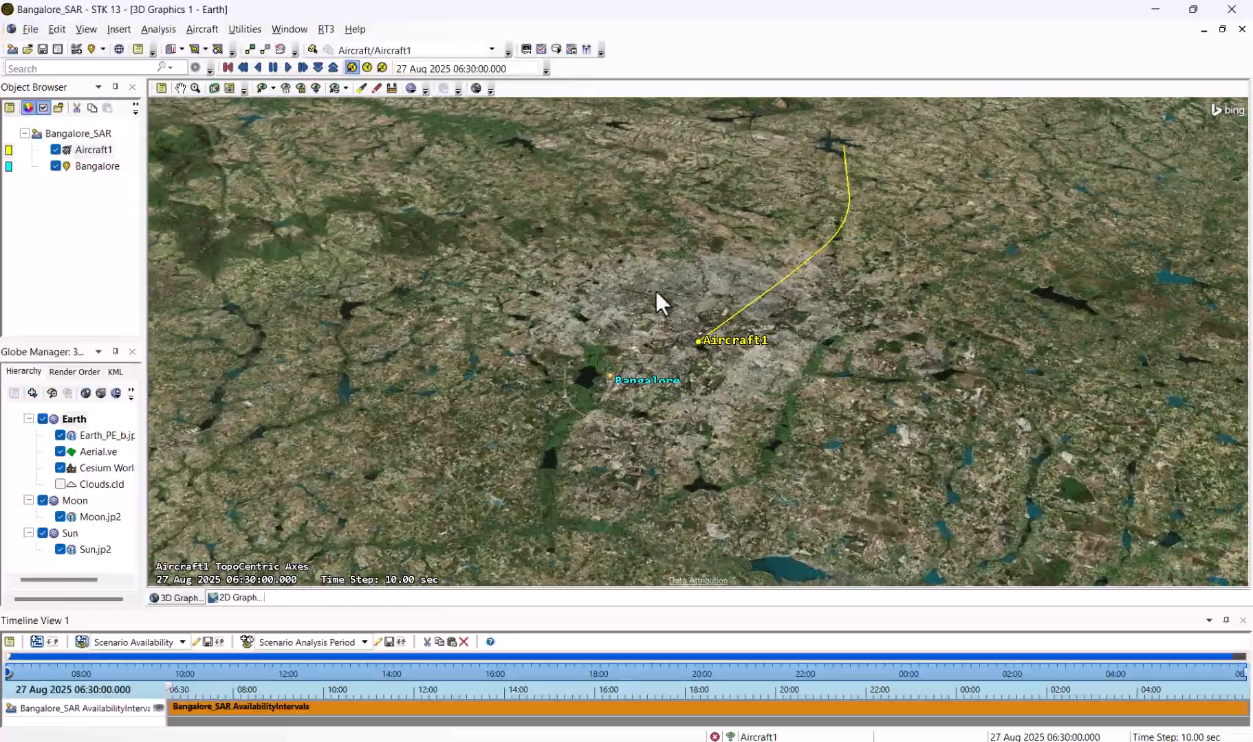
pyautogui.moveTo(656, 291); pyautogui.dragTo(755, 466)
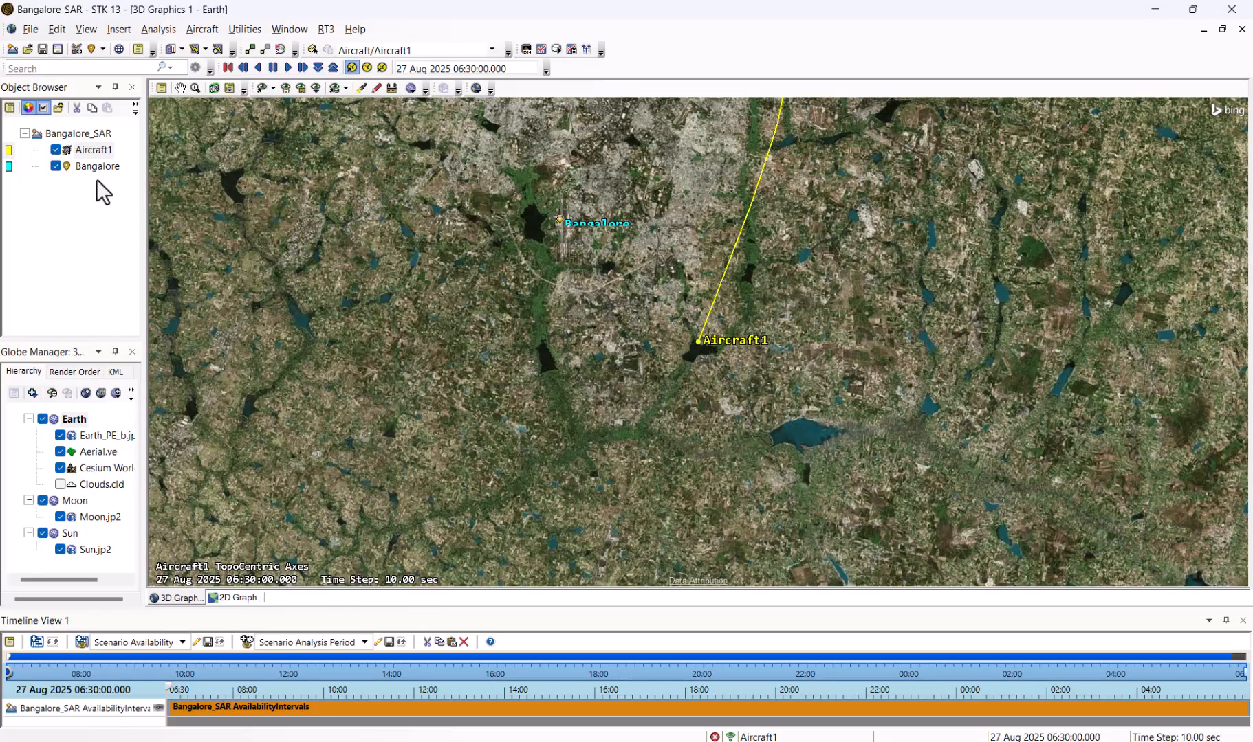
# - Start 3D object editing for Aircraft1 and move its starting waypoint farther out from Bangalore, to about latitude 13.066 and longitude 77.740
pyautogui.click(96, 150)
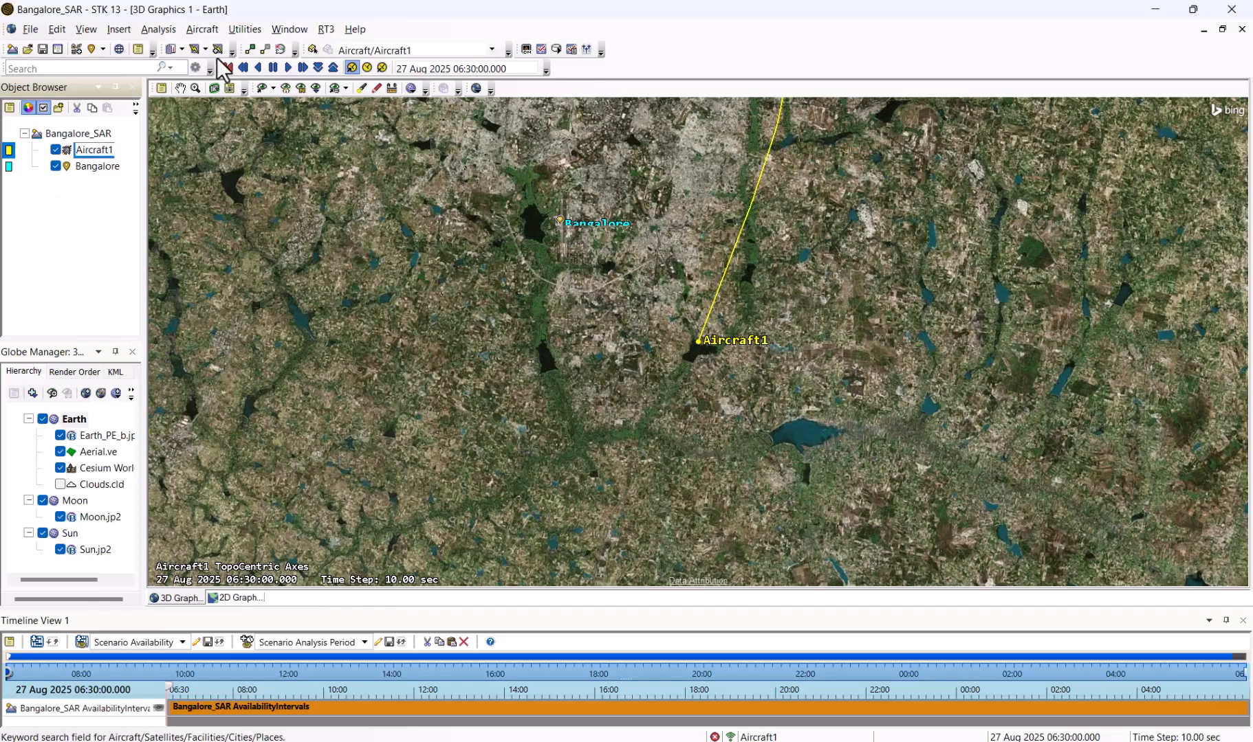
pyautogui.click(312, 50)
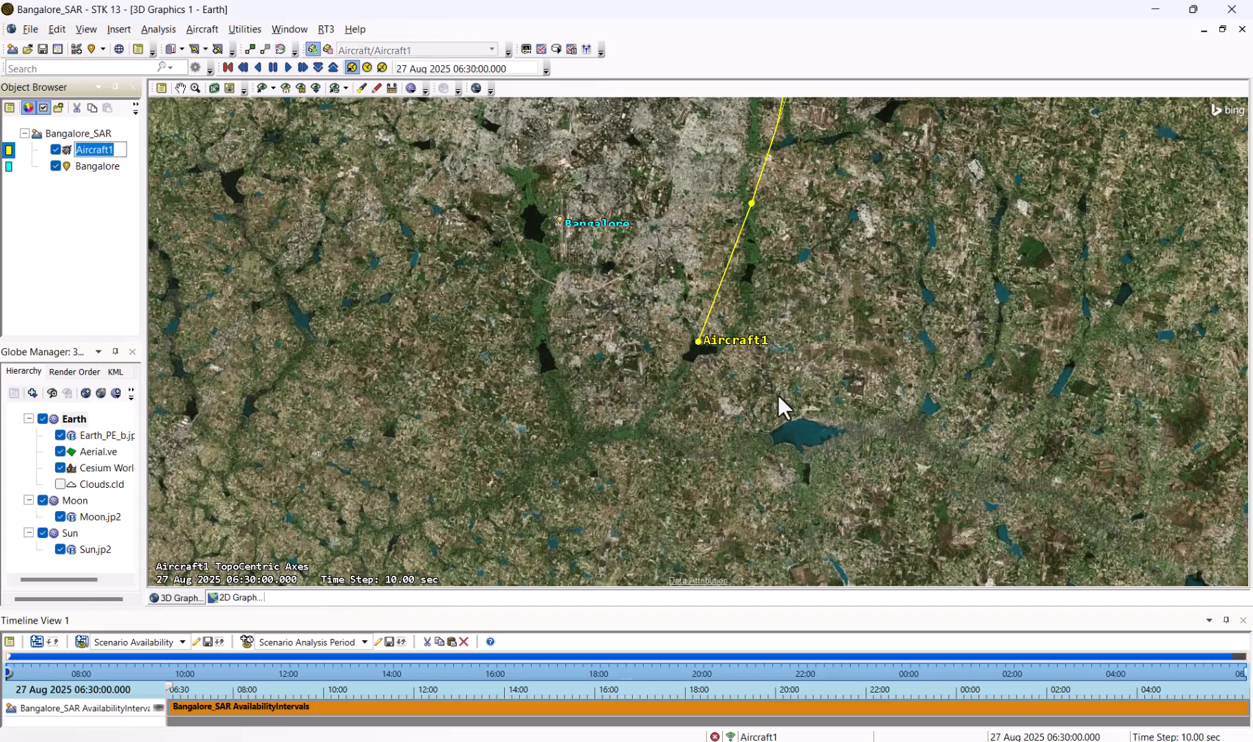
pyautogui.click(692, 374)
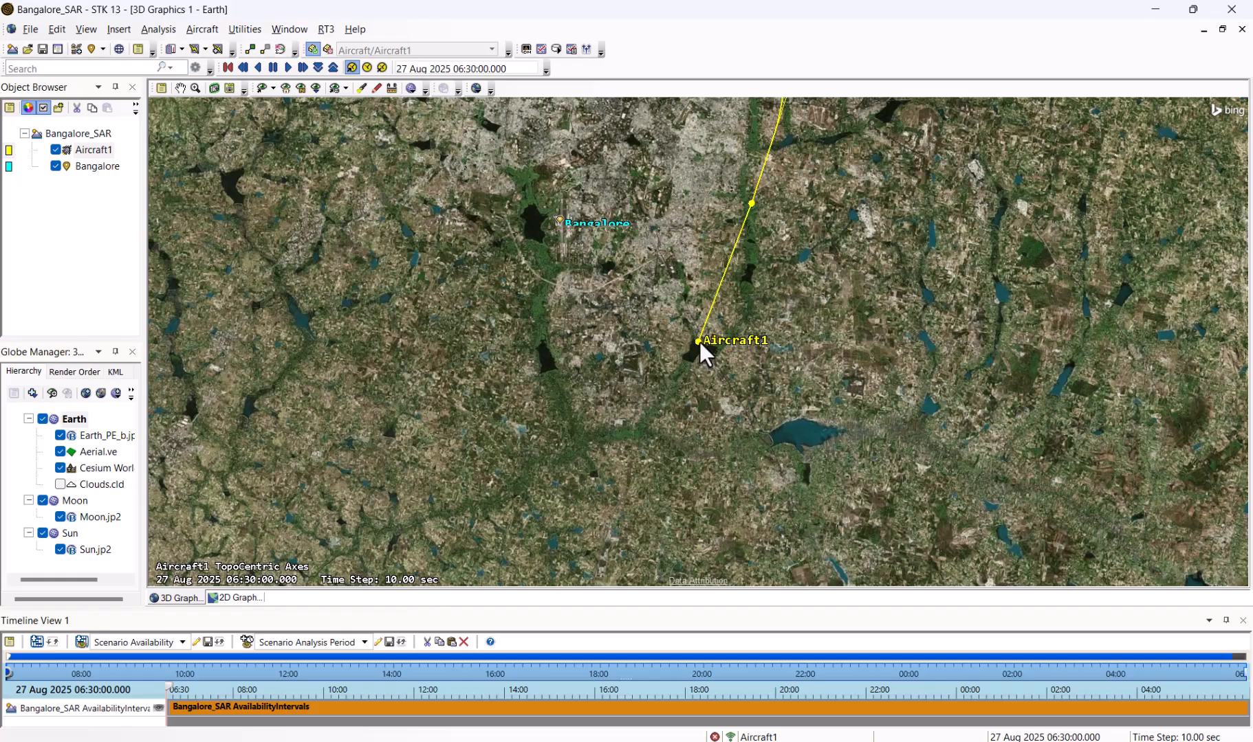
pyautogui.click(749, 203)
pyautogui.scroll(4, 700, 340)
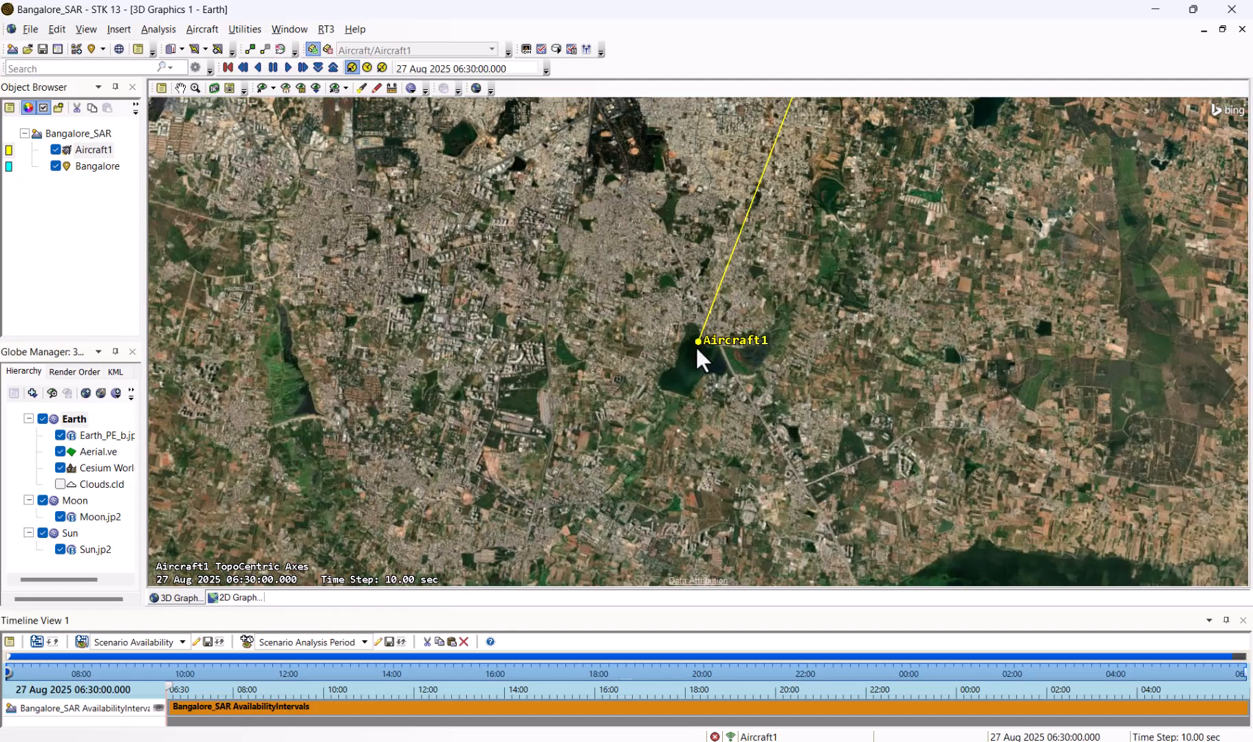
pyautogui.click(725, 350)
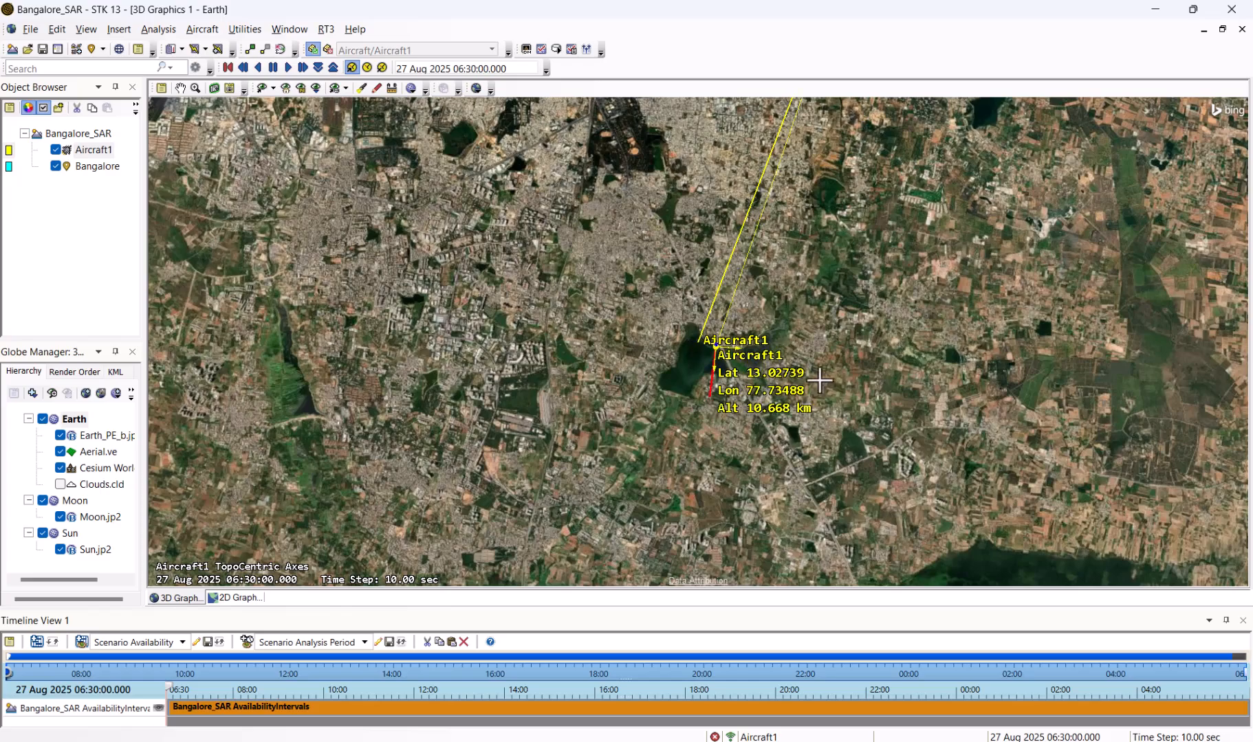
pyautogui.click(948, 405)
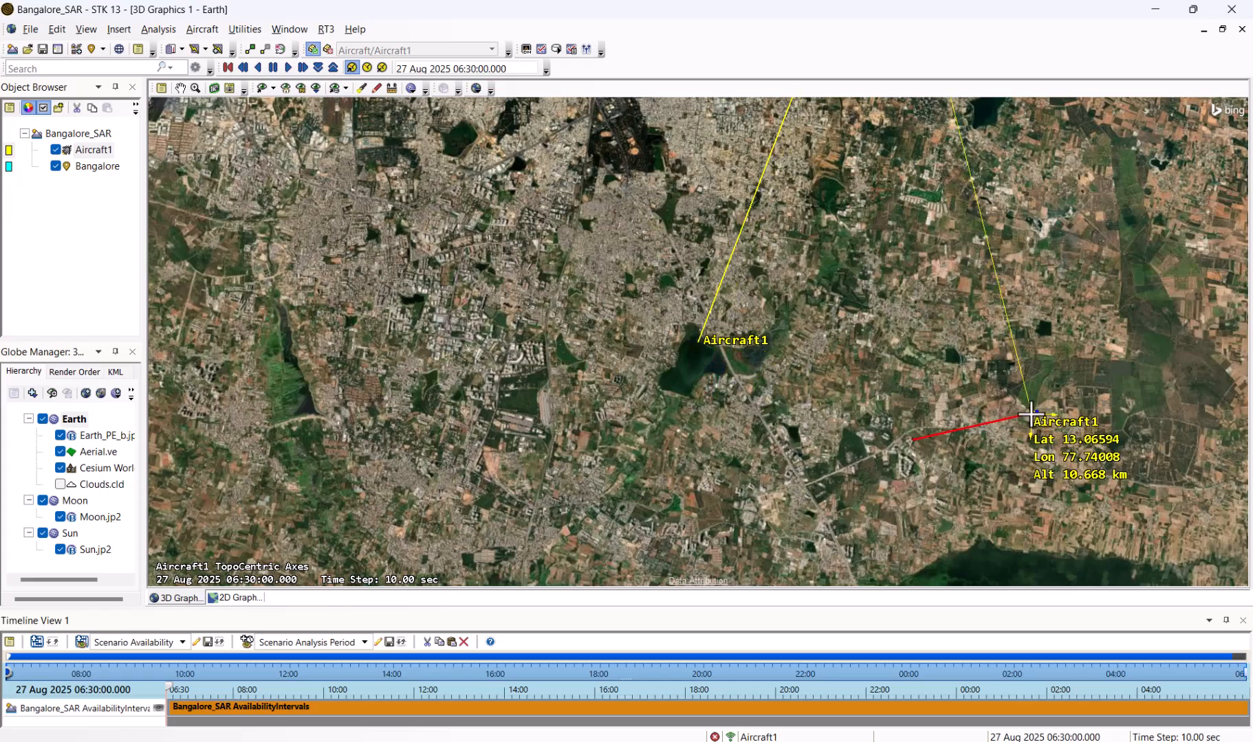
pyautogui.scroll(-3, 948, 405)
pyautogui.scroll(-2, 848, 280)
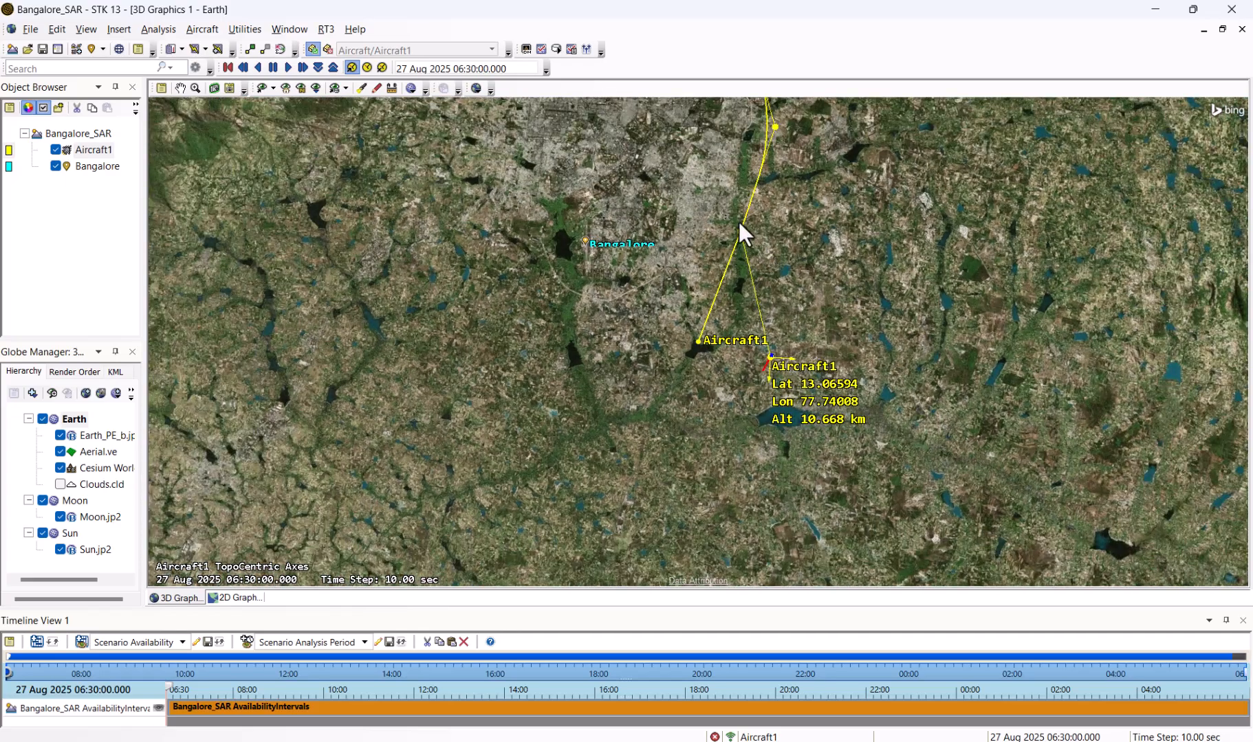
# - Move the intermediate Aircraft1 waypoints outward so the route curves around the city, the middle one at about latitude 13.078, longitude 77.603, and finish the 3D edit
pyautogui.click(838, 237)
pyautogui.moveTo(891, 252); pyautogui.dragTo(789, 228)
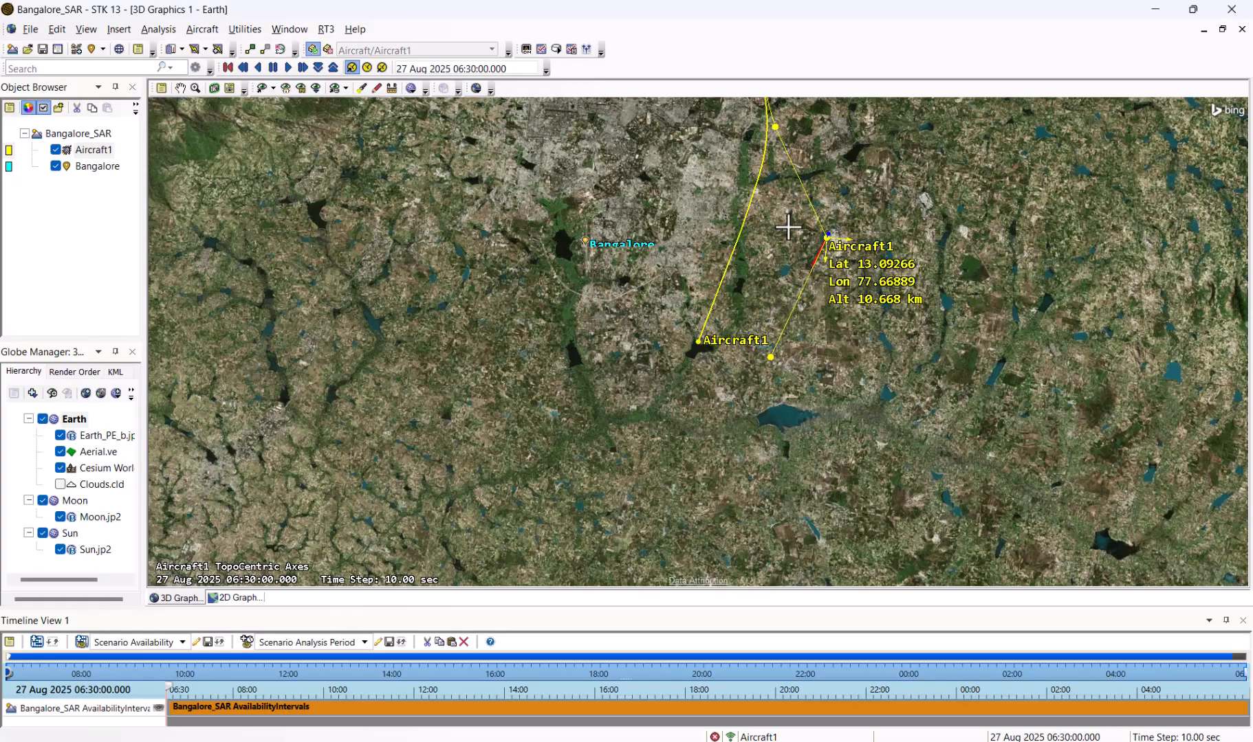
pyautogui.scroll(-2, 794, 284)
pyautogui.scroll(-2, 793, 284)
pyautogui.moveTo(729, 196); pyautogui.dragTo(755, 230)
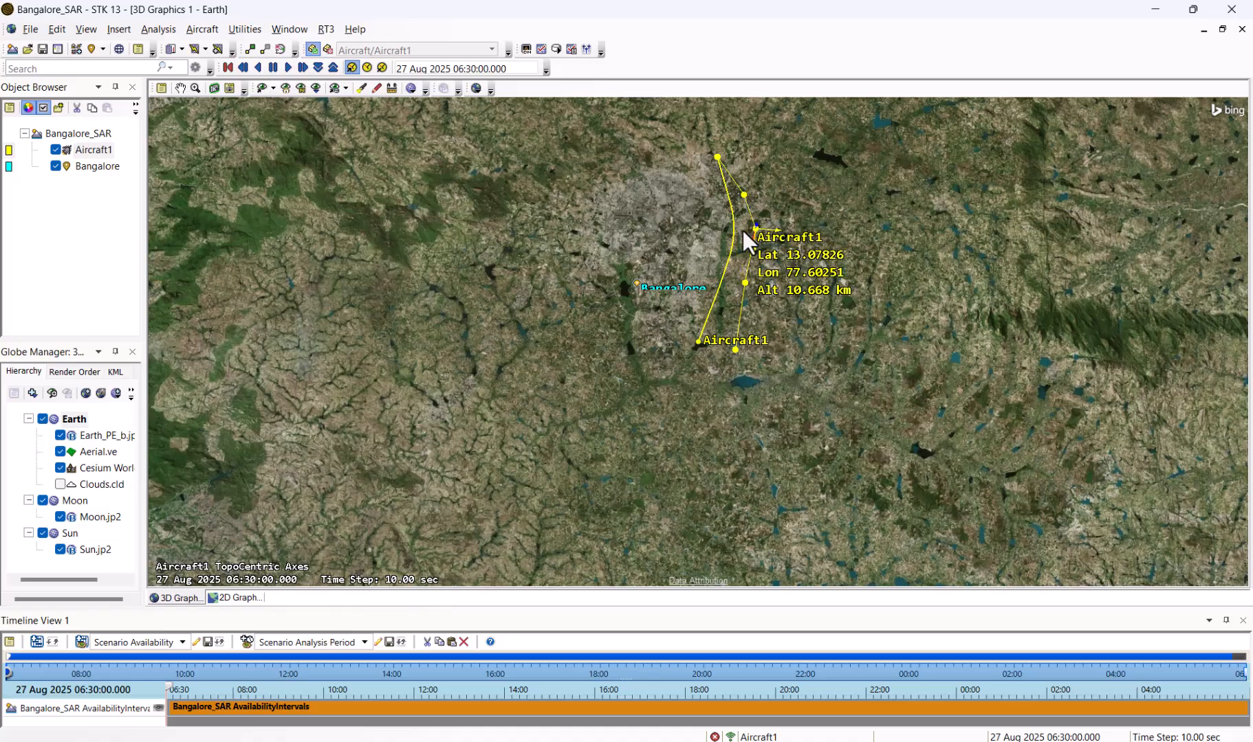
pyautogui.click(312, 50)
# - Open the route properties of Aircraft1 and set the altitude of all waypoints to 7 km at once
pyautogui.click(89, 151)
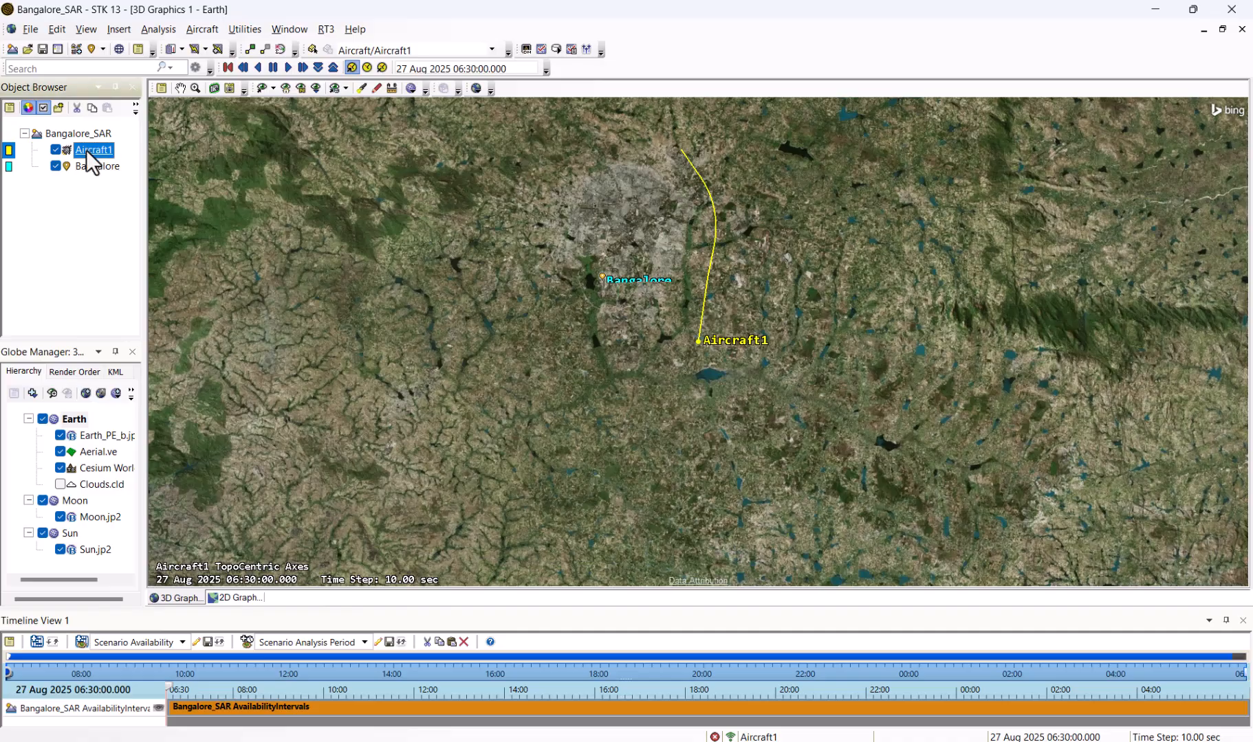
pyautogui.doubleClick(88, 152)
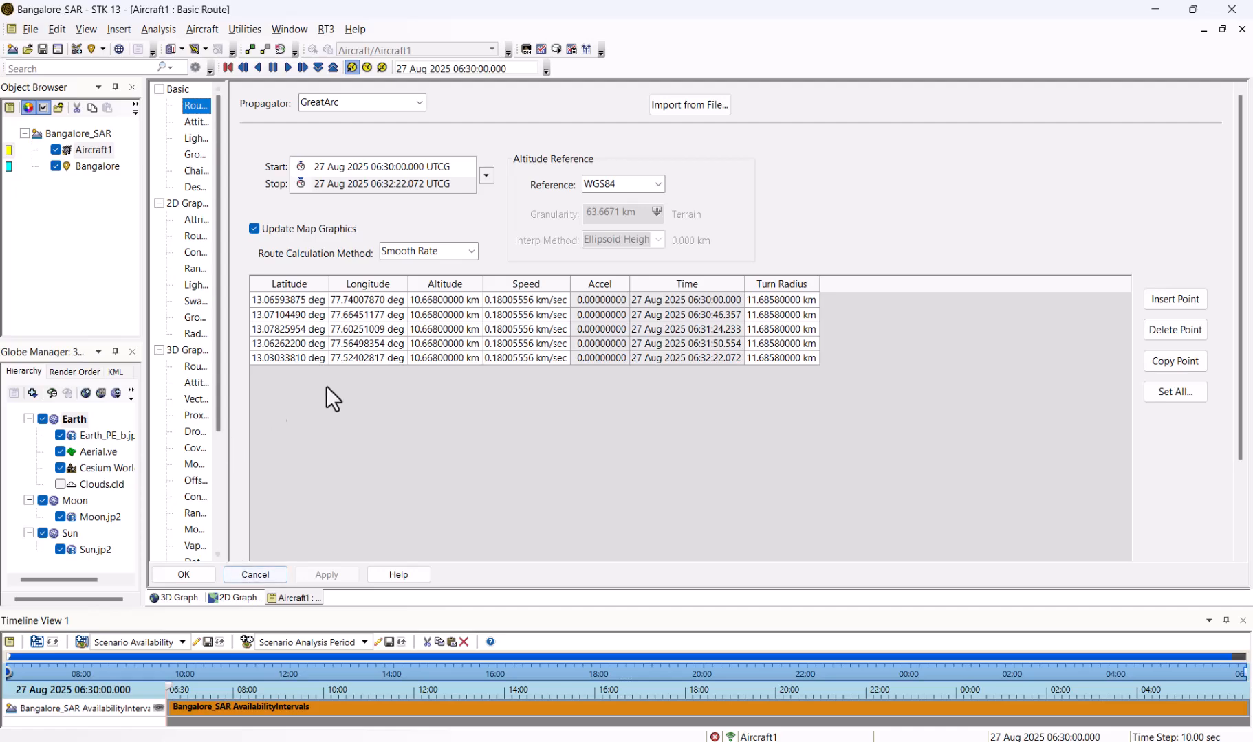
pyautogui.click(1170, 393)
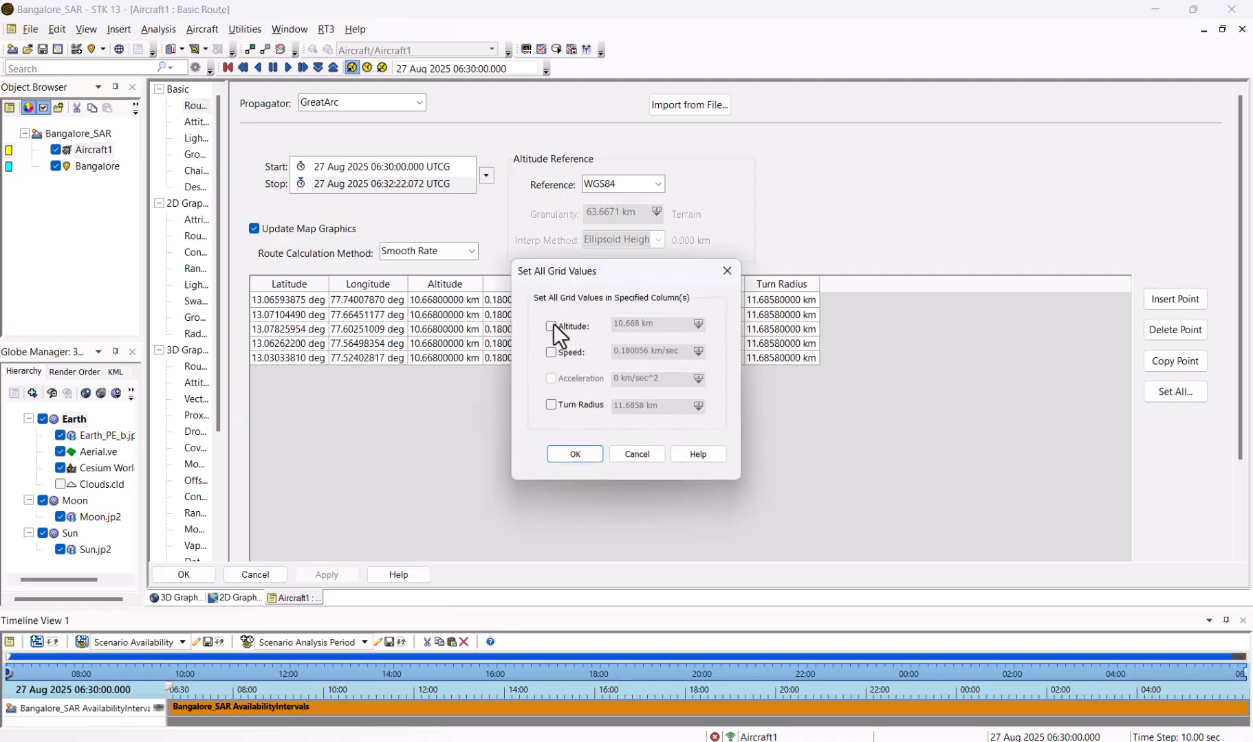
pyautogui.click(551, 326)
pyautogui.moveTo(640, 324); pyautogui.dragTo(564, 325)
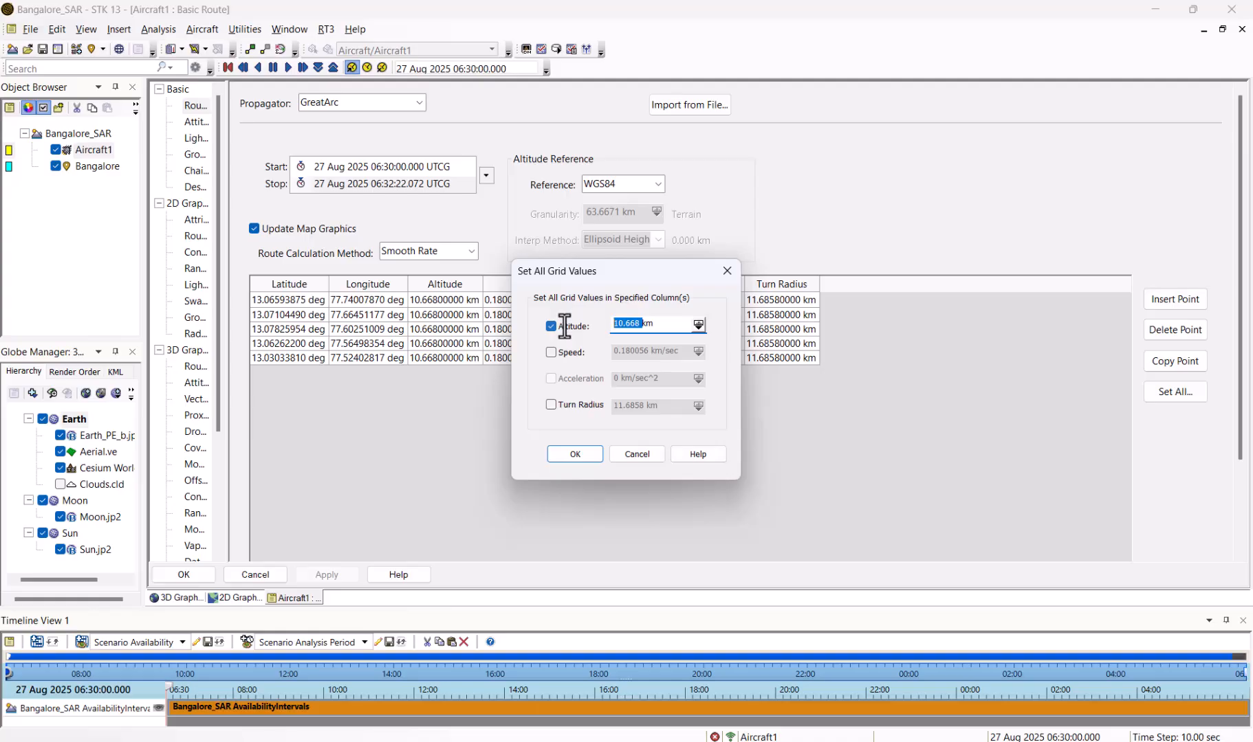
pyautogui.write('7')
# - Set the speed of all Aircraft1 waypoints to 500 km/hr, and accept the grid values and the route properties
pyautogui.click(551, 352)
pyautogui.click(698, 351)
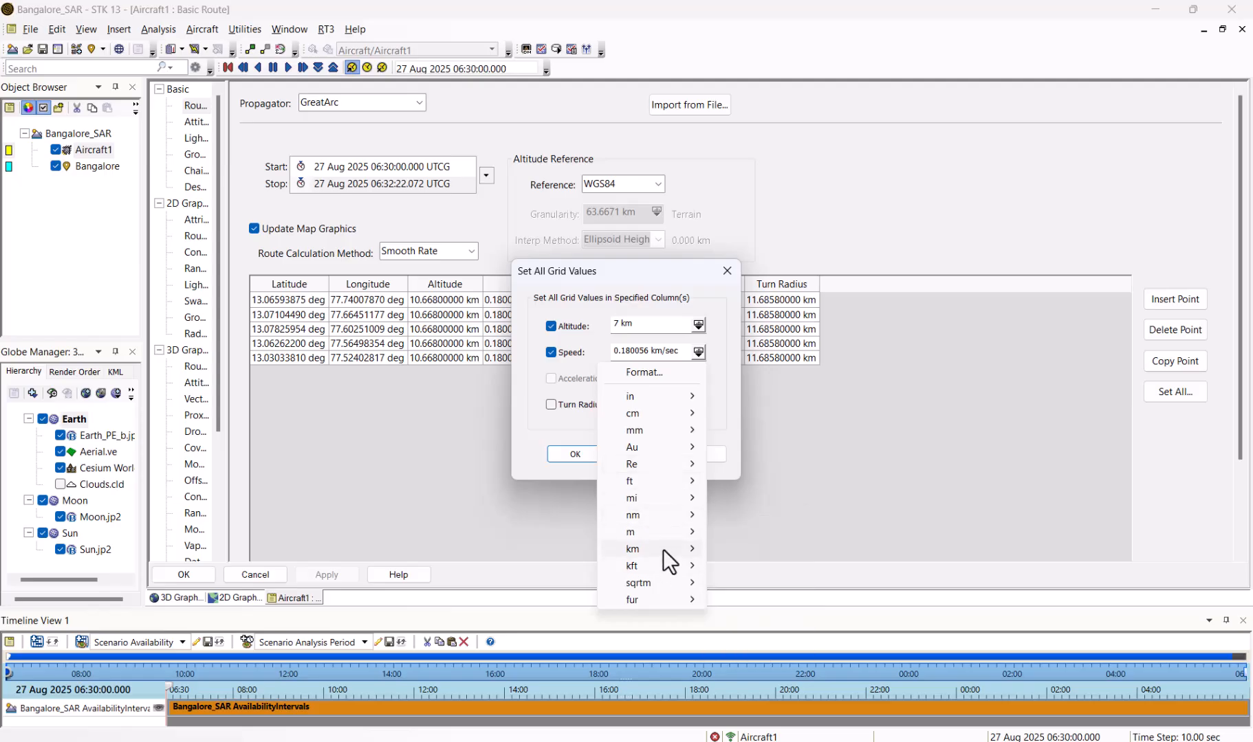
pyautogui.moveTo(660, 549)
pyautogui.click(746, 584)
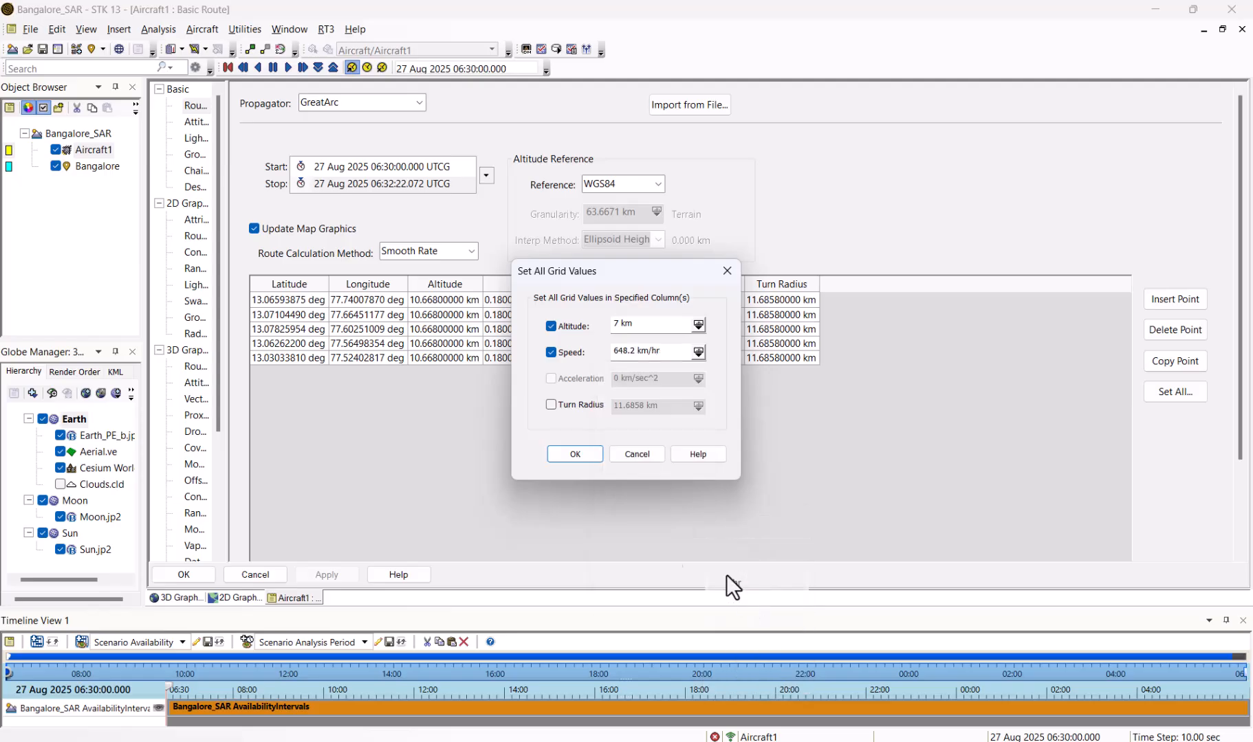
pyautogui.doubleClick(634, 351)
pyautogui.write('500')
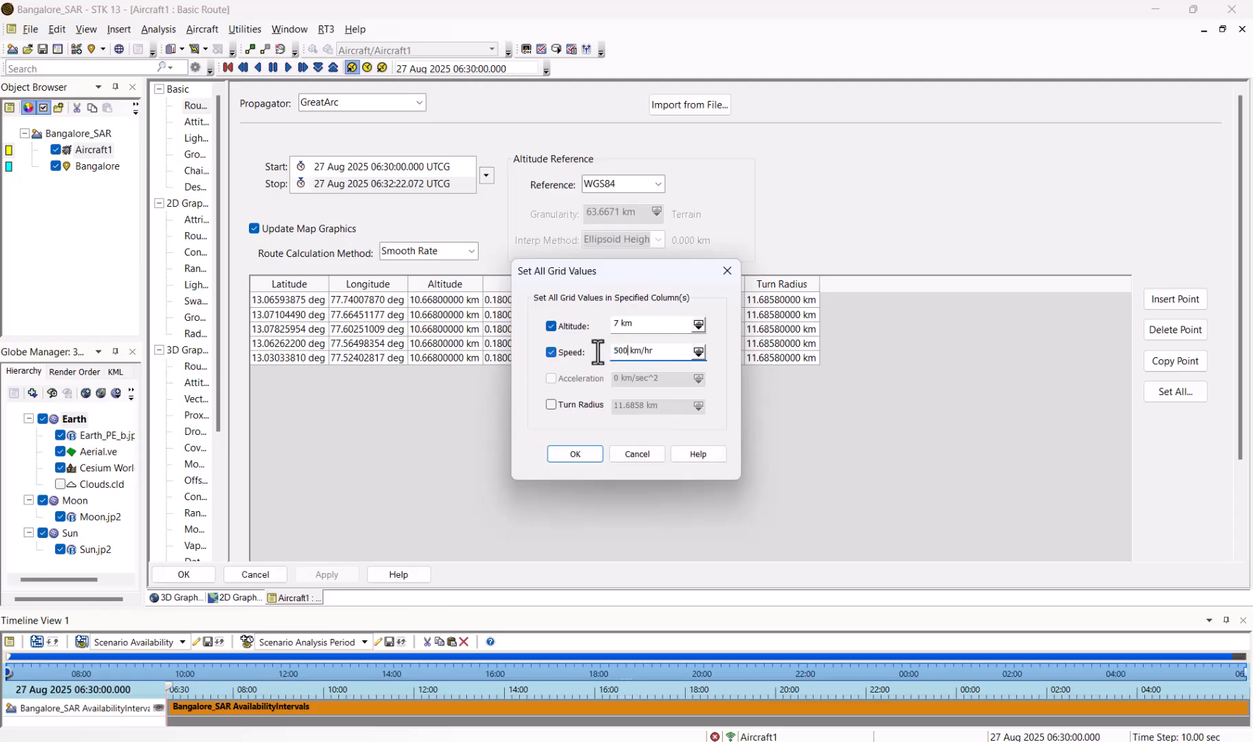
pyautogui.click(575, 454)
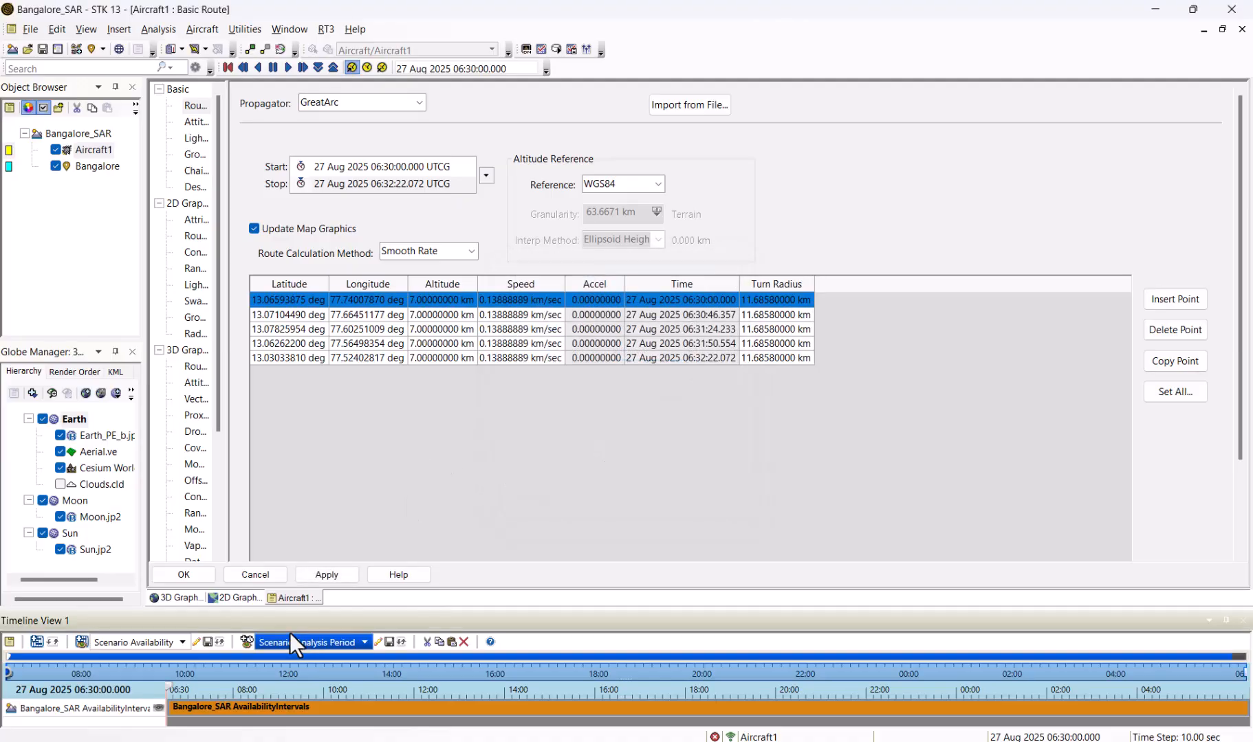
pyautogui.click(193, 575)
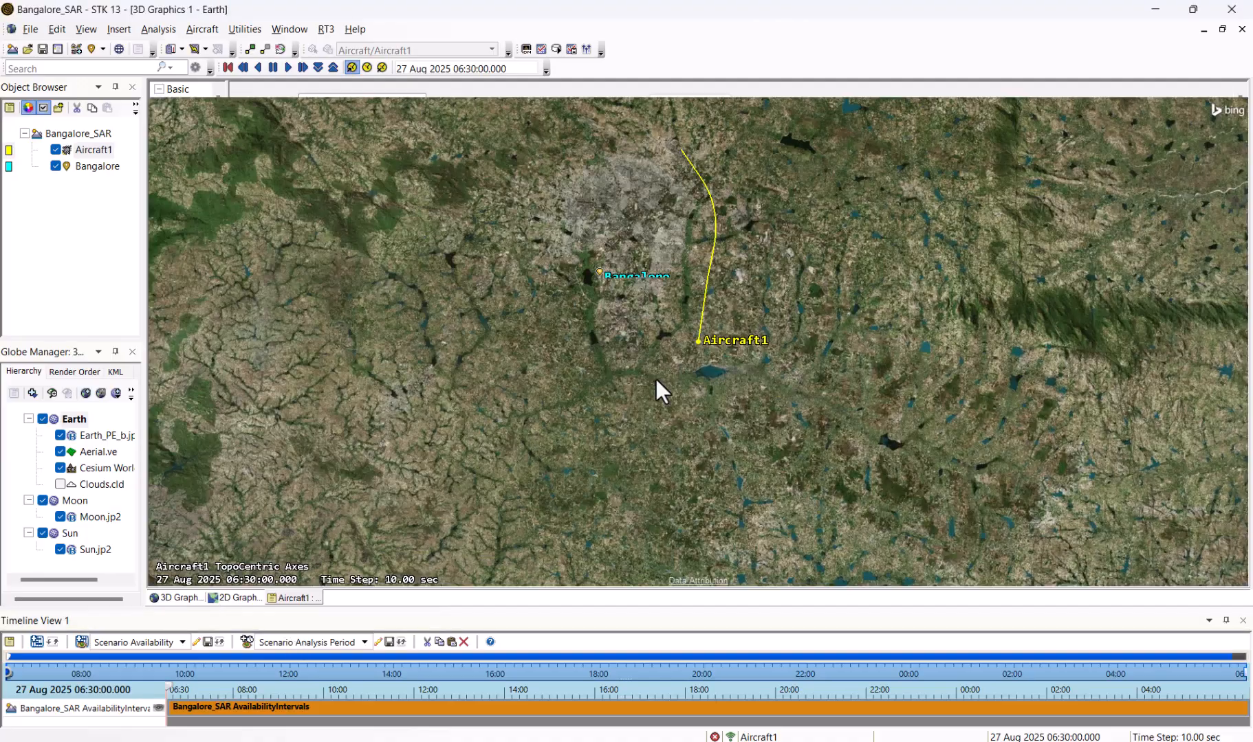
# - Insert a default sensor attached to Aircraft1, and close the object insertion dialog
pyautogui.scroll(6, 675, 367)
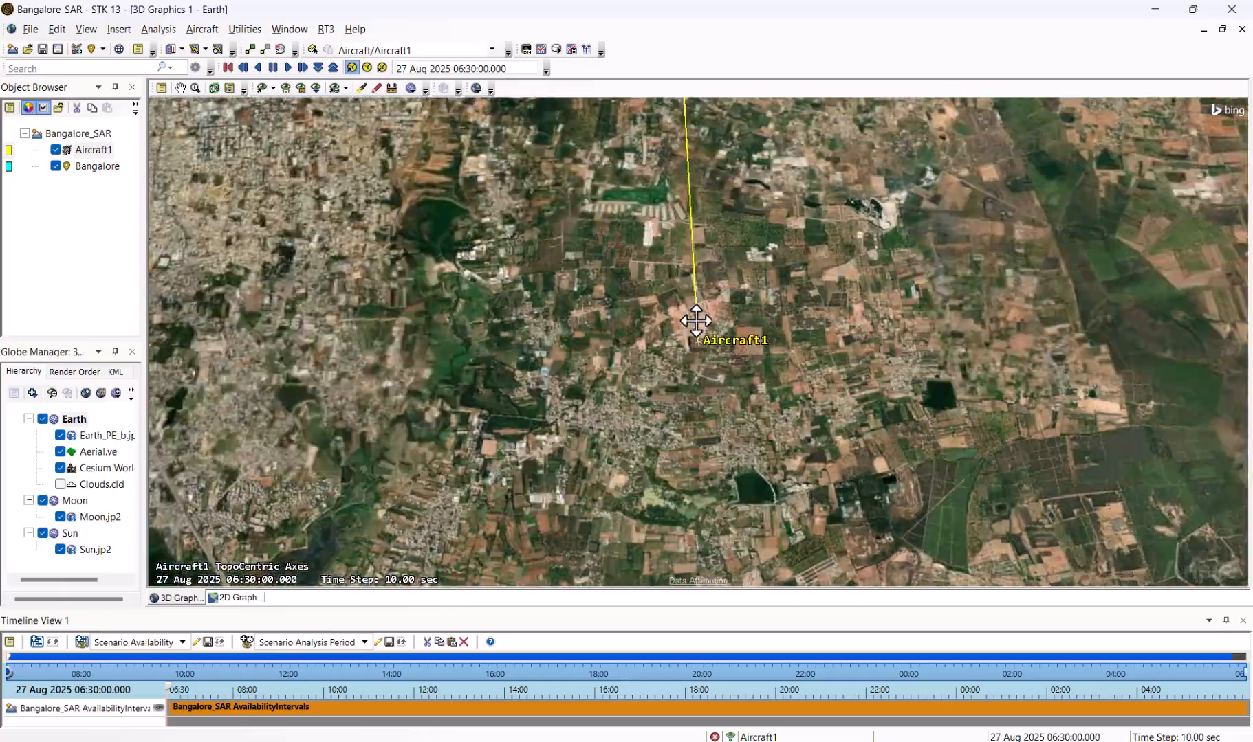
pyautogui.moveTo(696, 320); pyautogui.dragTo(535, 261)
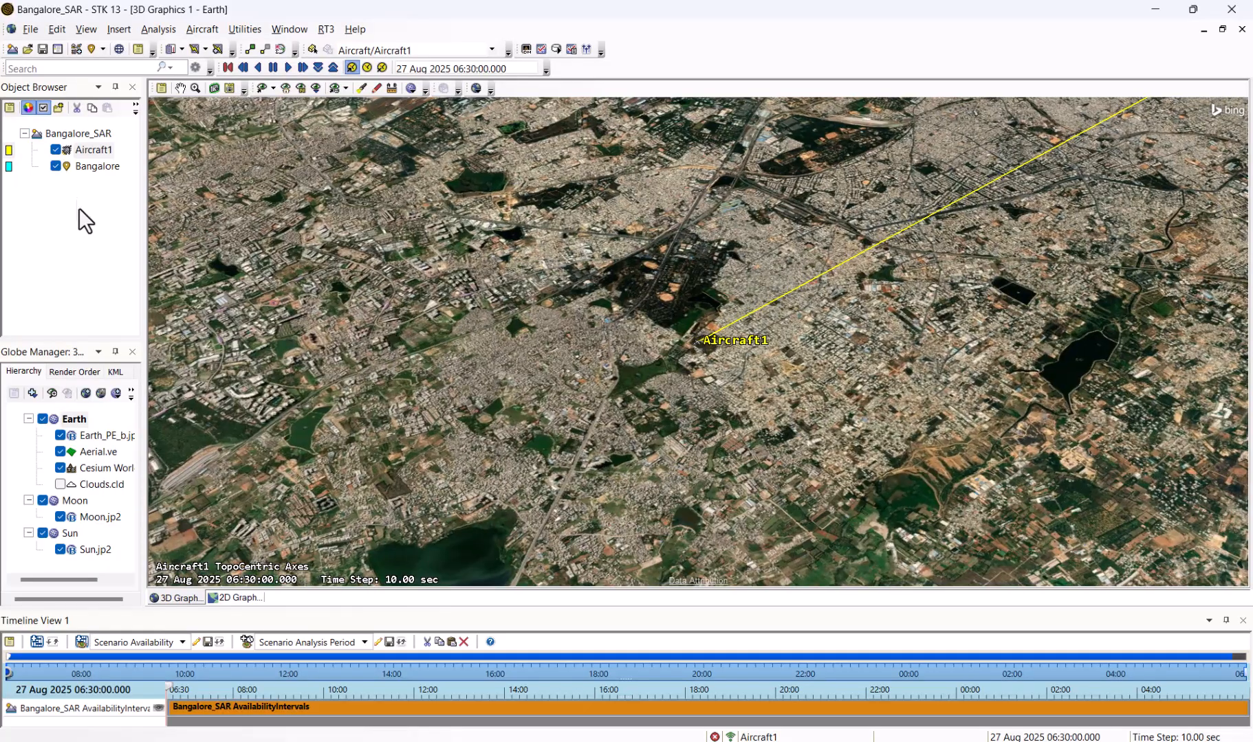
pyautogui.scroll(10, 702, 347)
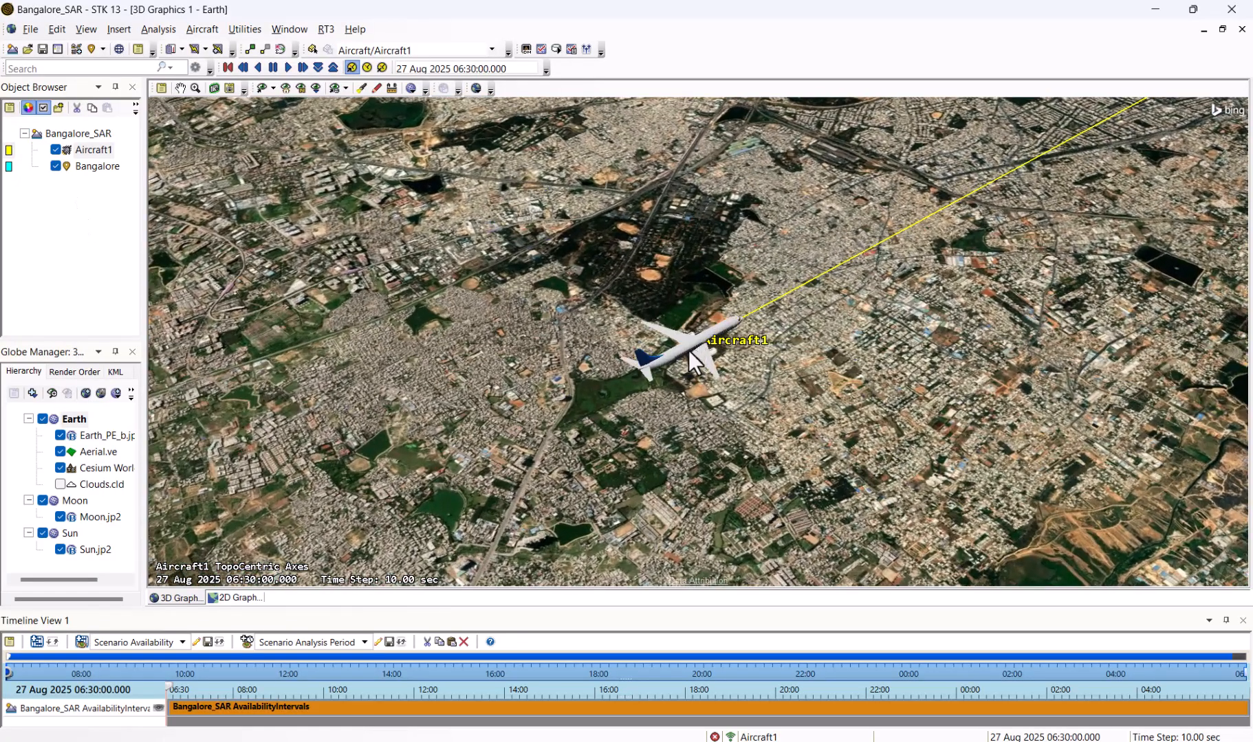
pyautogui.moveTo(688, 351); pyautogui.dragTo(741, 361)
pyautogui.click(91, 150)
pyautogui.rightClick(91, 152)
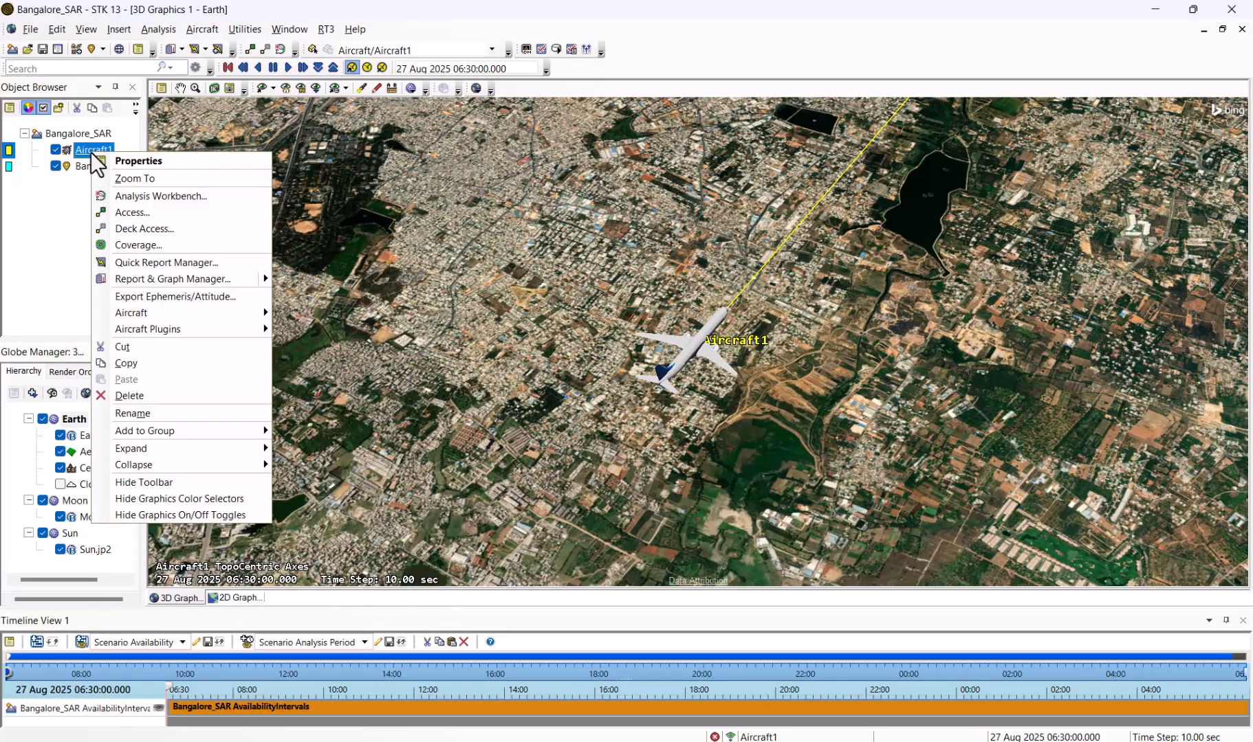
pyautogui.click(77, 51)
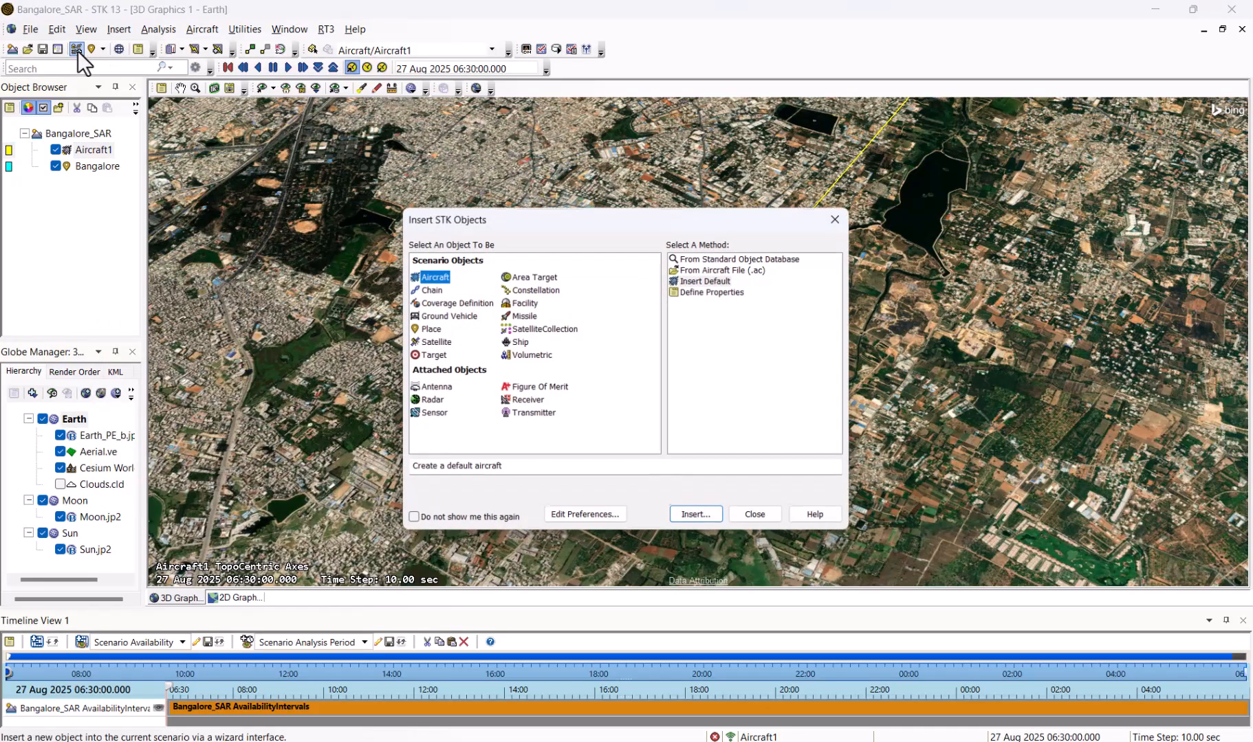
pyautogui.click(426, 413)
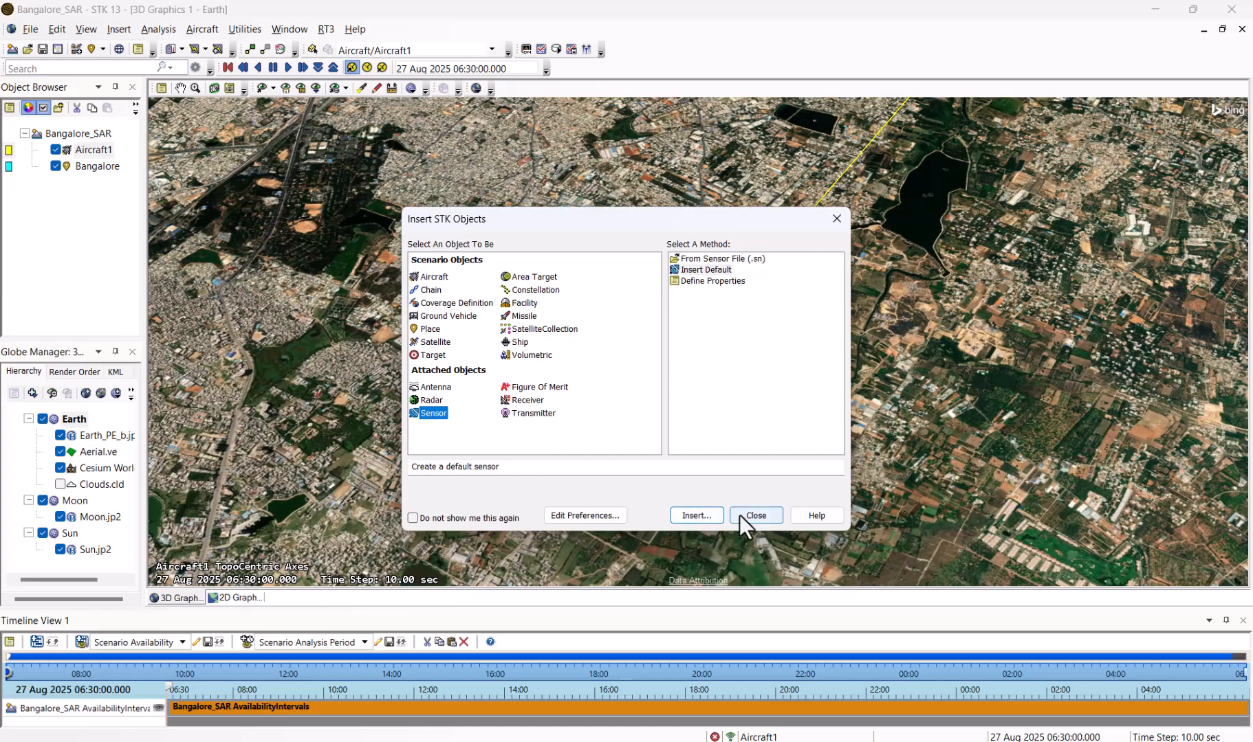
pyautogui.click(697, 516)
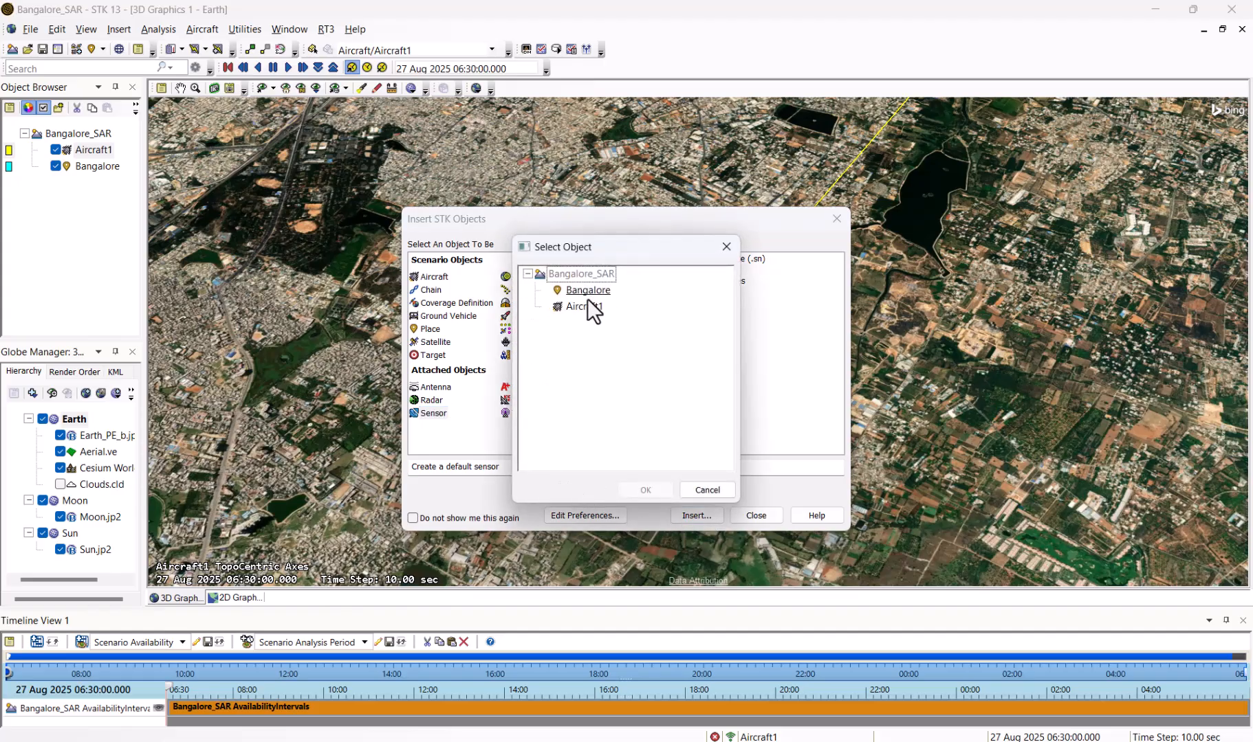
pyautogui.click(580, 306)
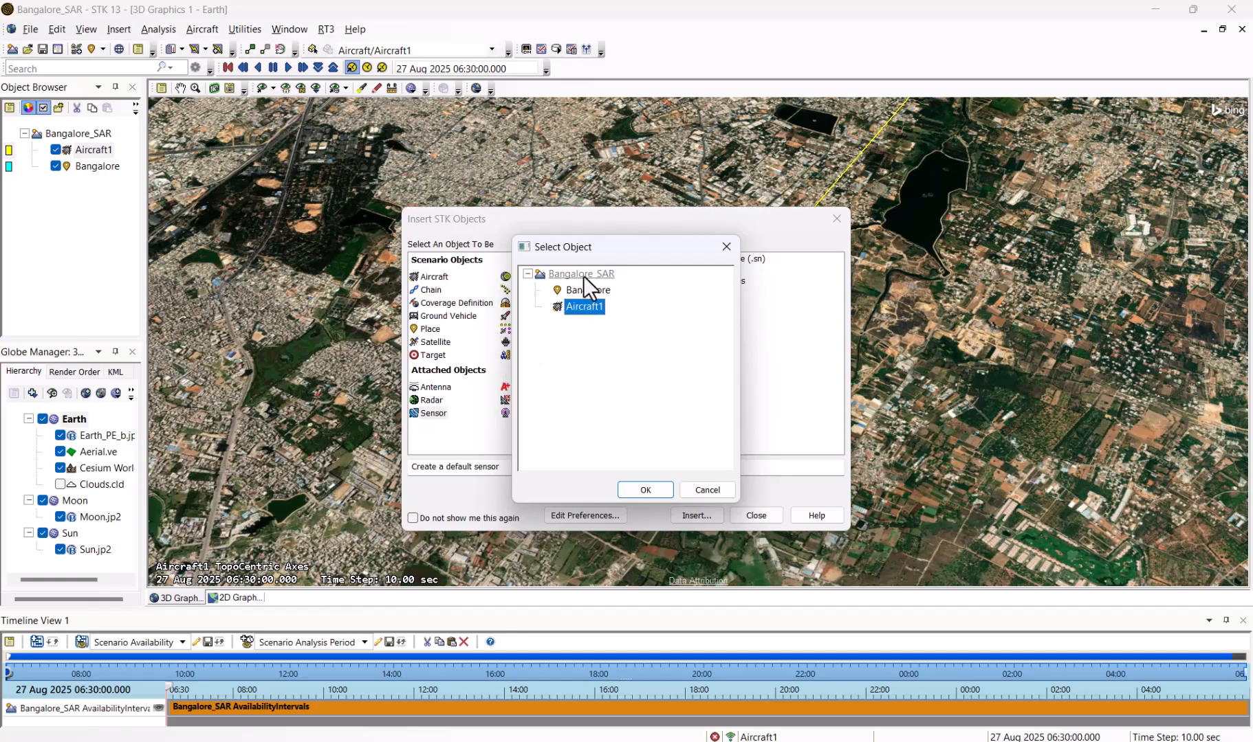
pyautogui.click(649, 490)
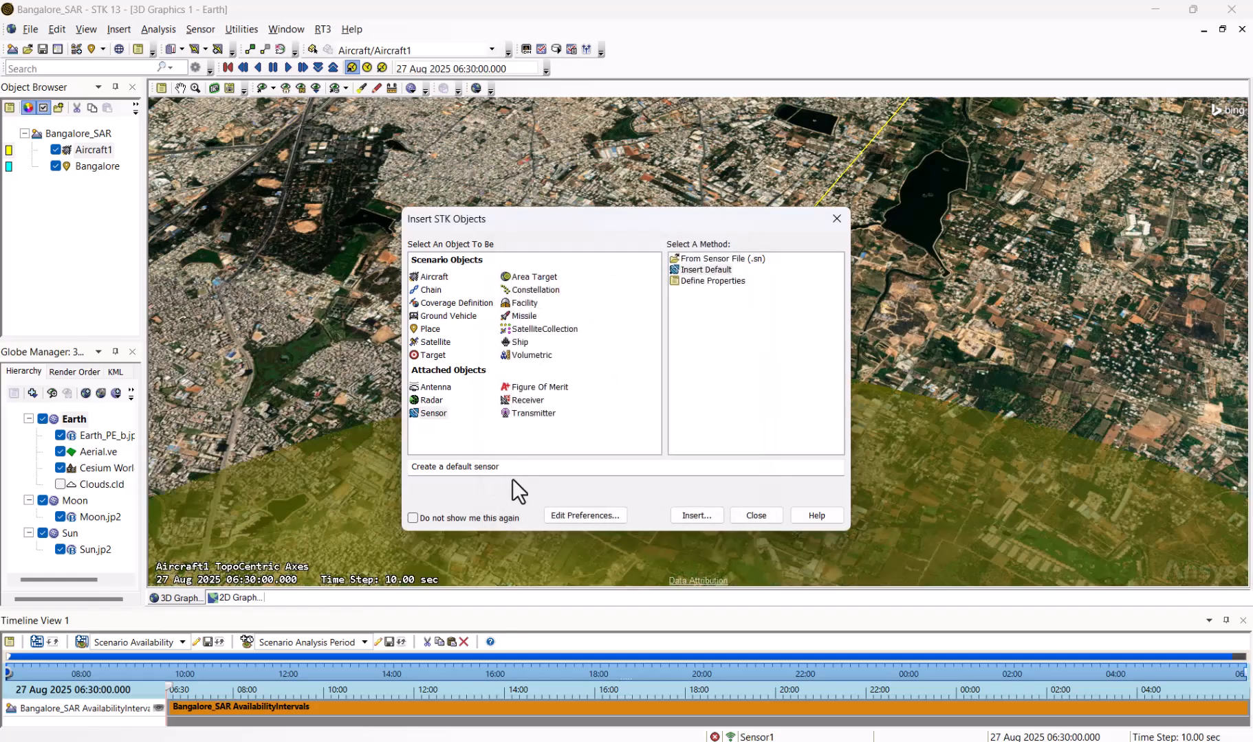
pyautogui.click(749, 518)
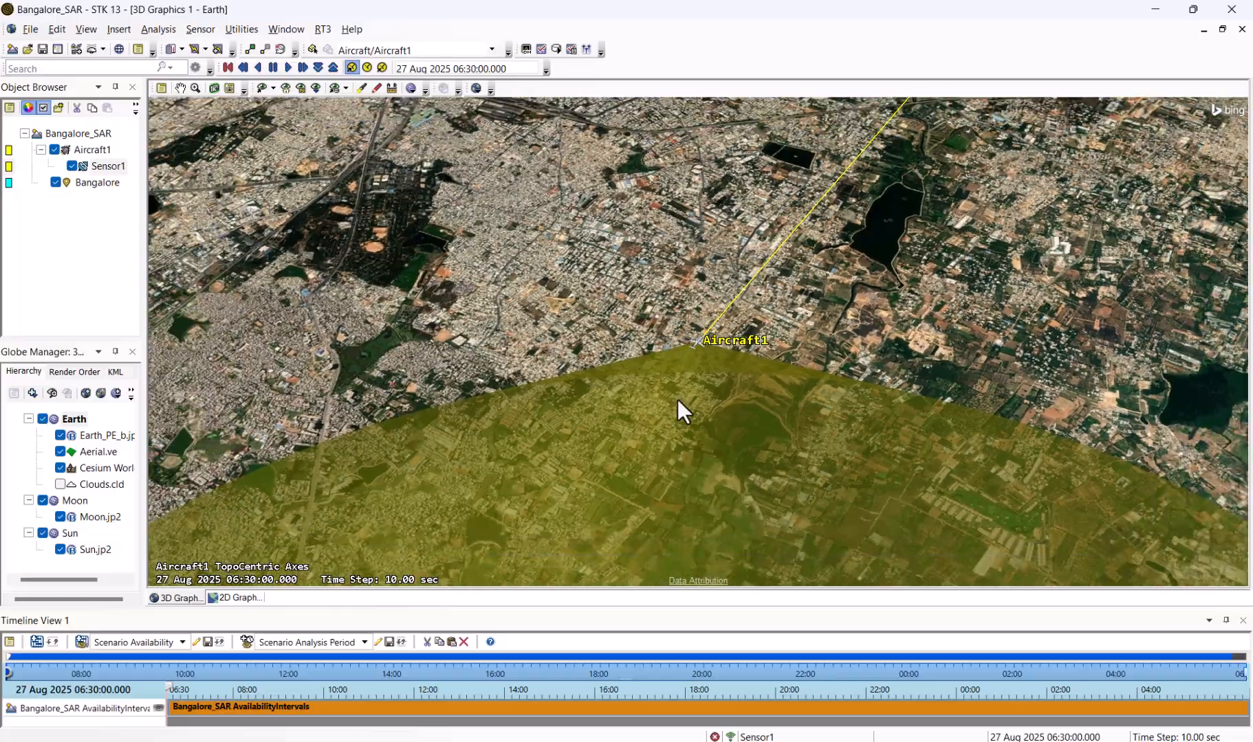
# - Open the properties of Sensor1 and set the cone half angle of its simple conic definition to 1 deg
pyautogui.scroll(-8, 677, 400)
pyautogui.moveTo(658, 437); pyautogui.dragTo(746, 364)
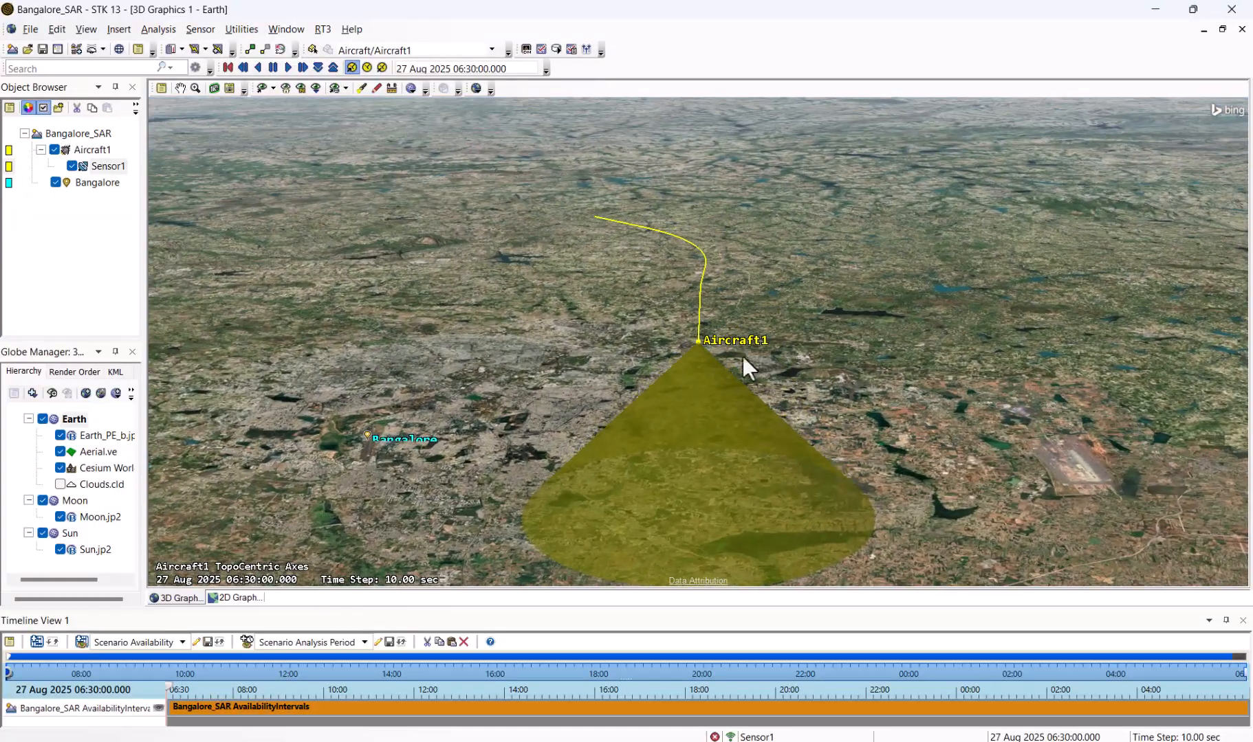
pyautogui.doubleClick(103, 163)
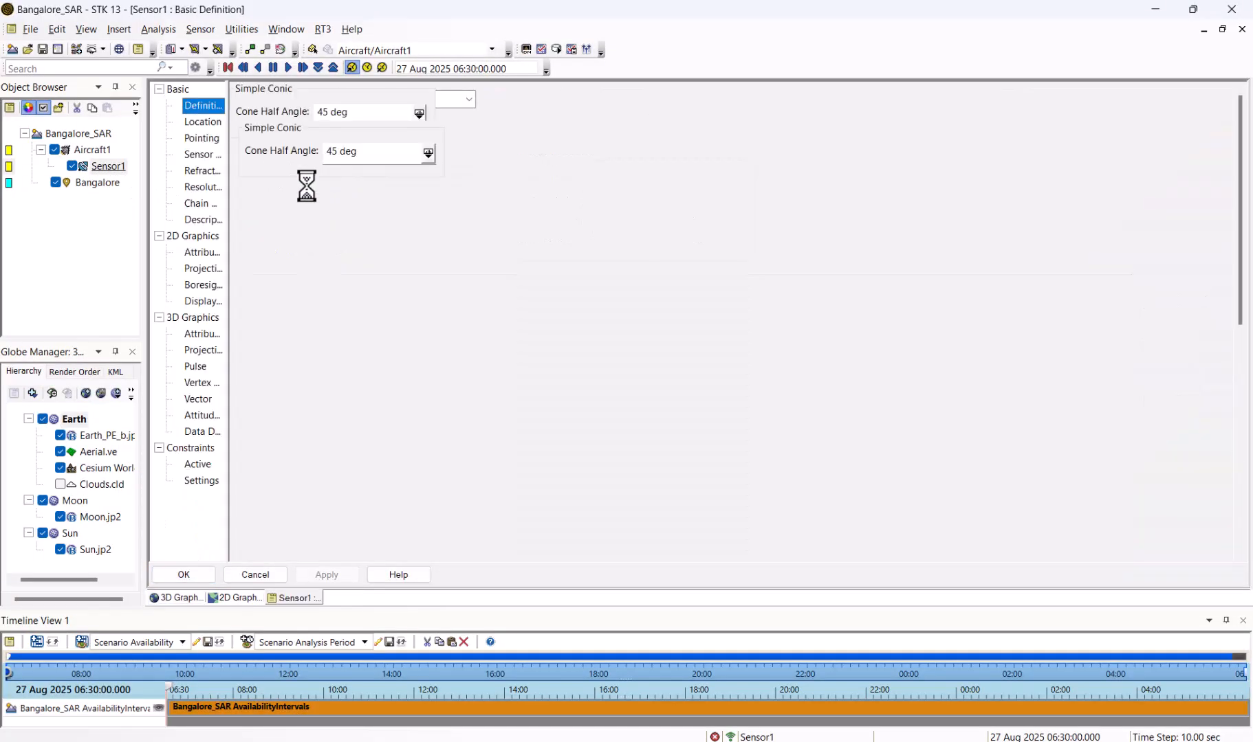
pyautogui.moveTo(338, 152); pyautogui.dragTo(273, 155)
pyautogui.write('1')
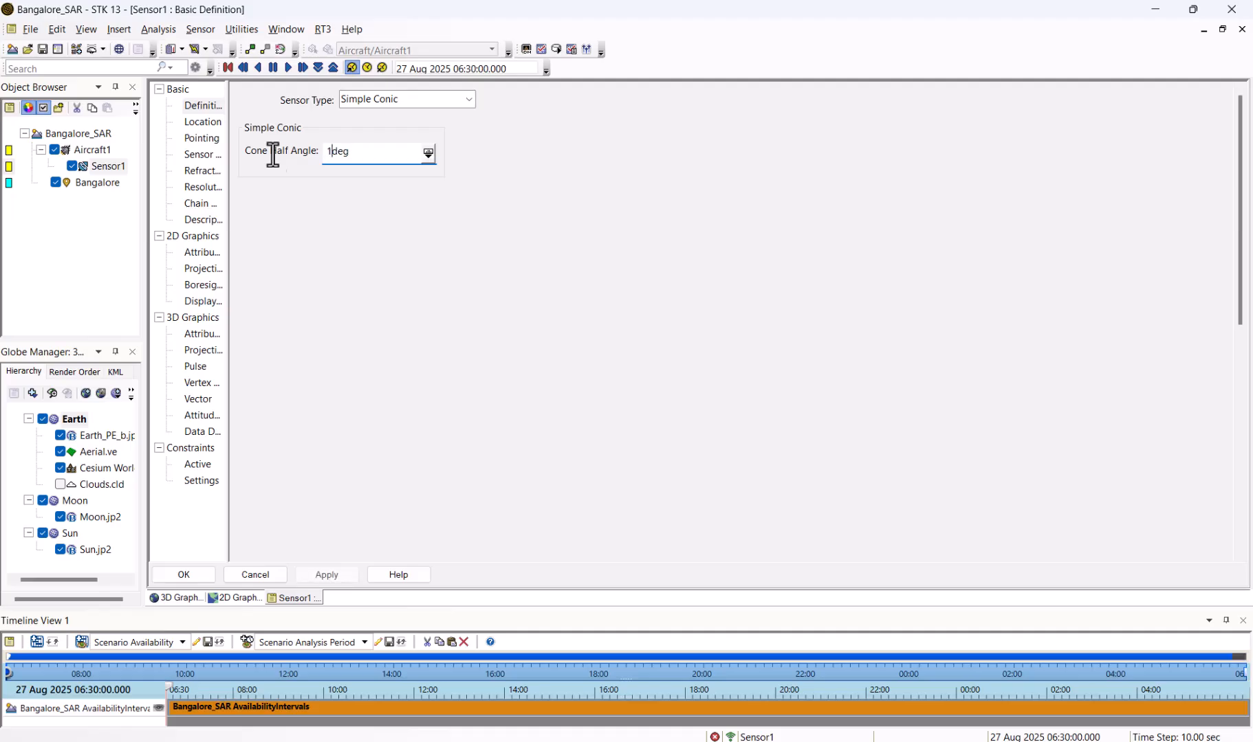
# - Set the pointing type of Sensor1 to Targeted and assign the Bangalore place as its target
pyautogui.click(201, 138)
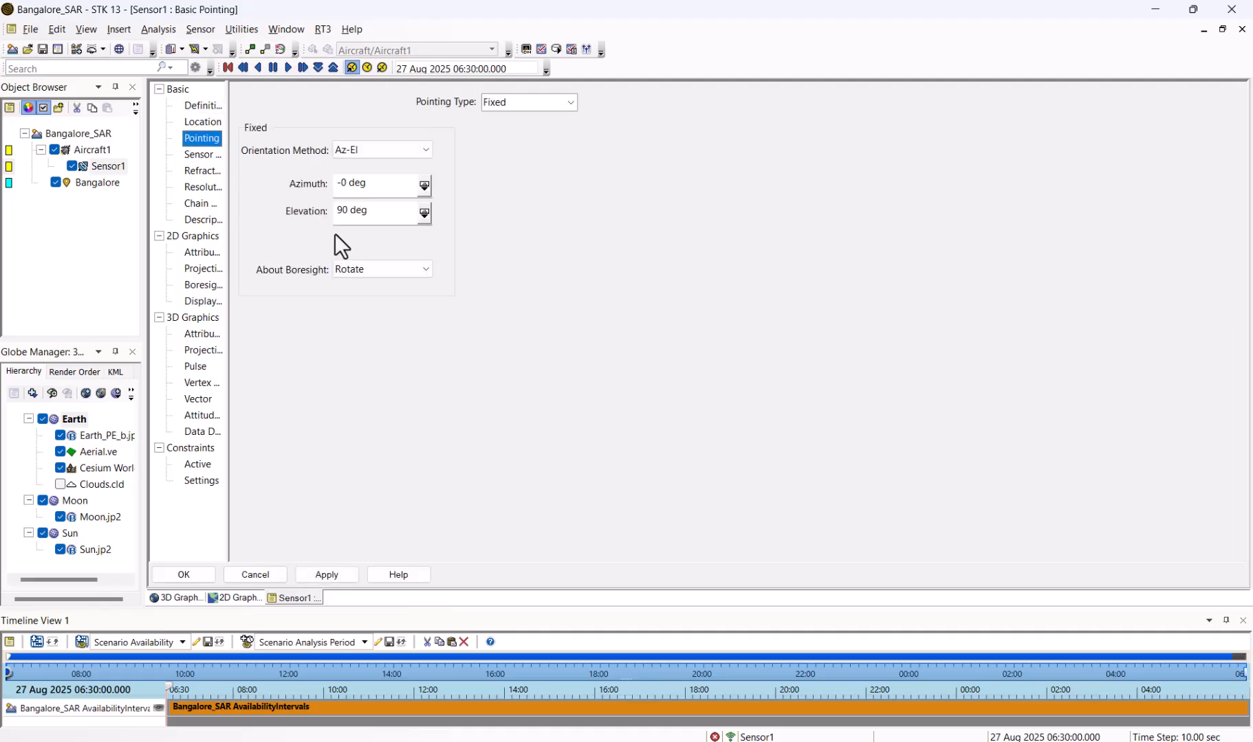
pyautogui.click(573, 101)
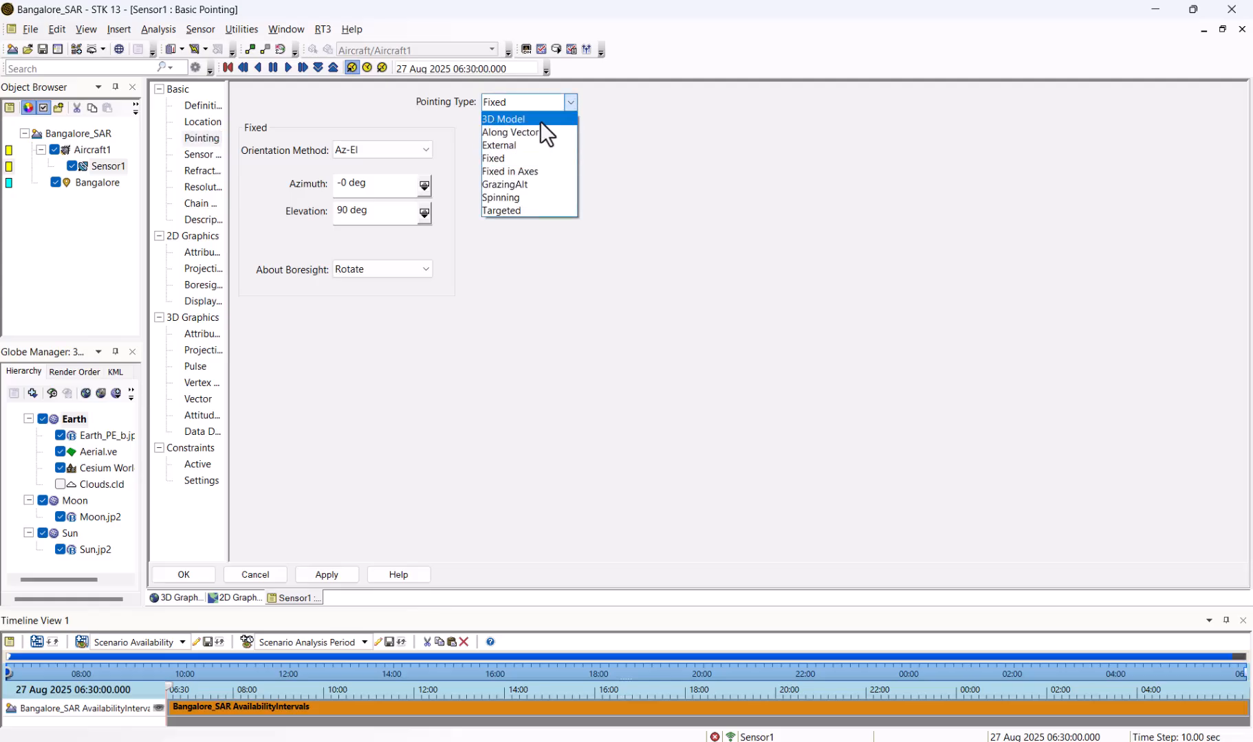
pyautogui.click(510, 210)
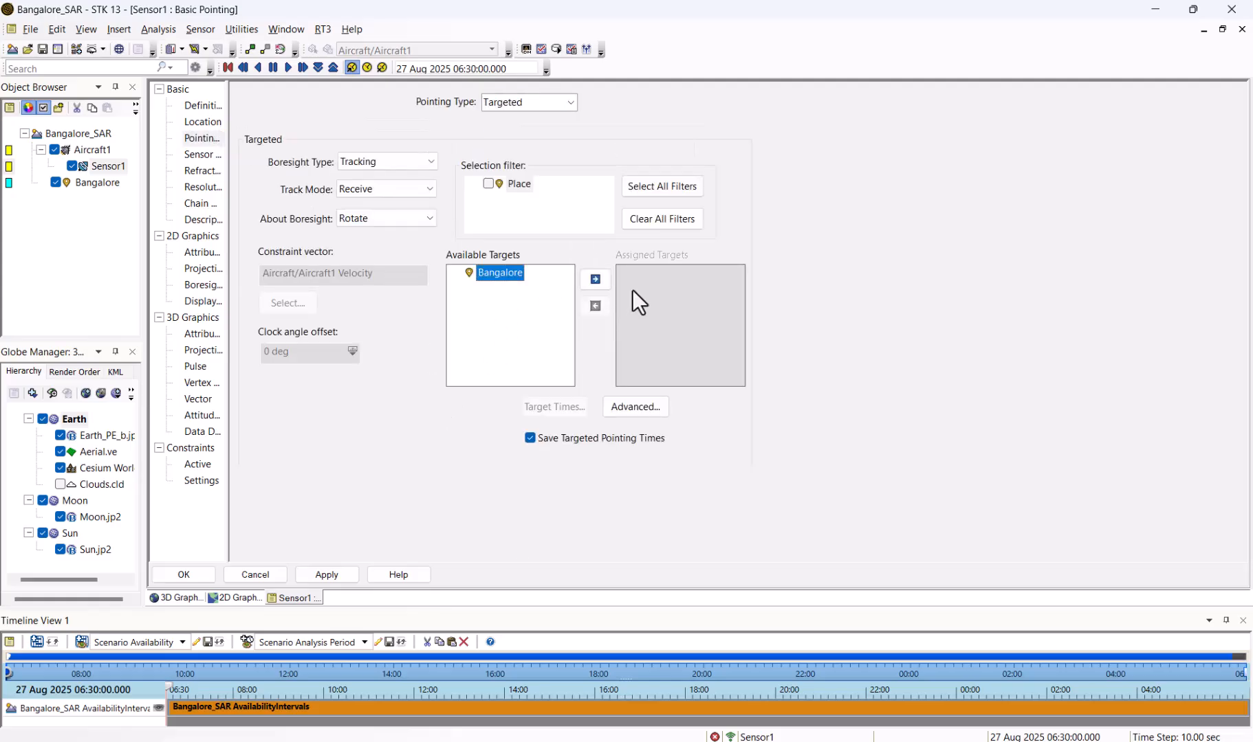
pyautogui.click(605, 282)
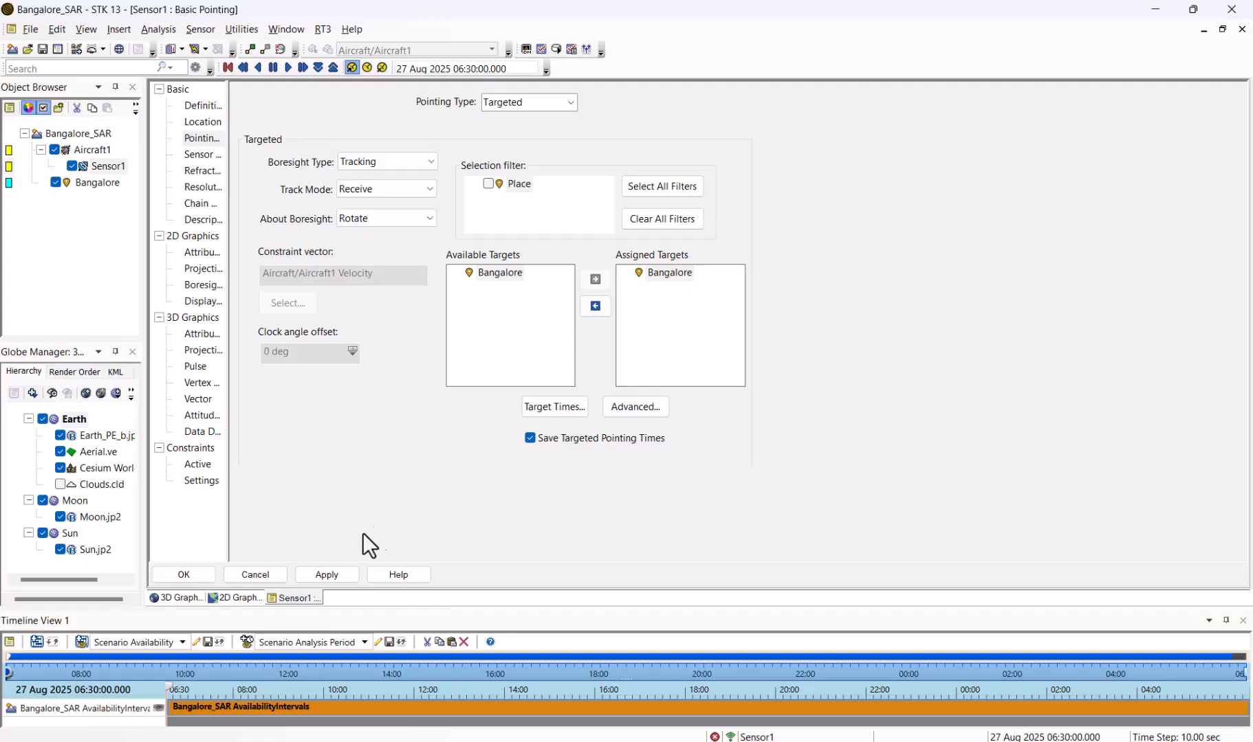
# - Apply and accept the Sensor1 pointing properties and inspect its beam from Aircraft1 to Bangalore in the 3D view
pyautogui.click(323, 573)
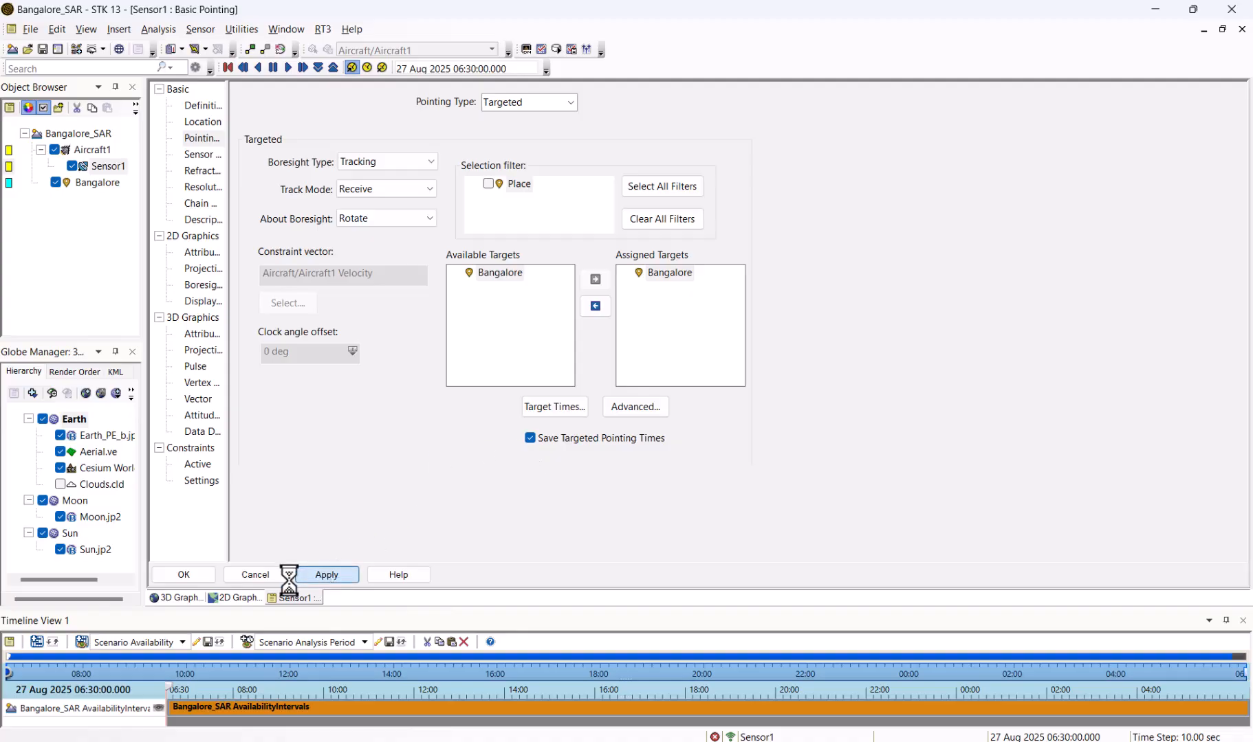
pyautogui.click(199, 576)
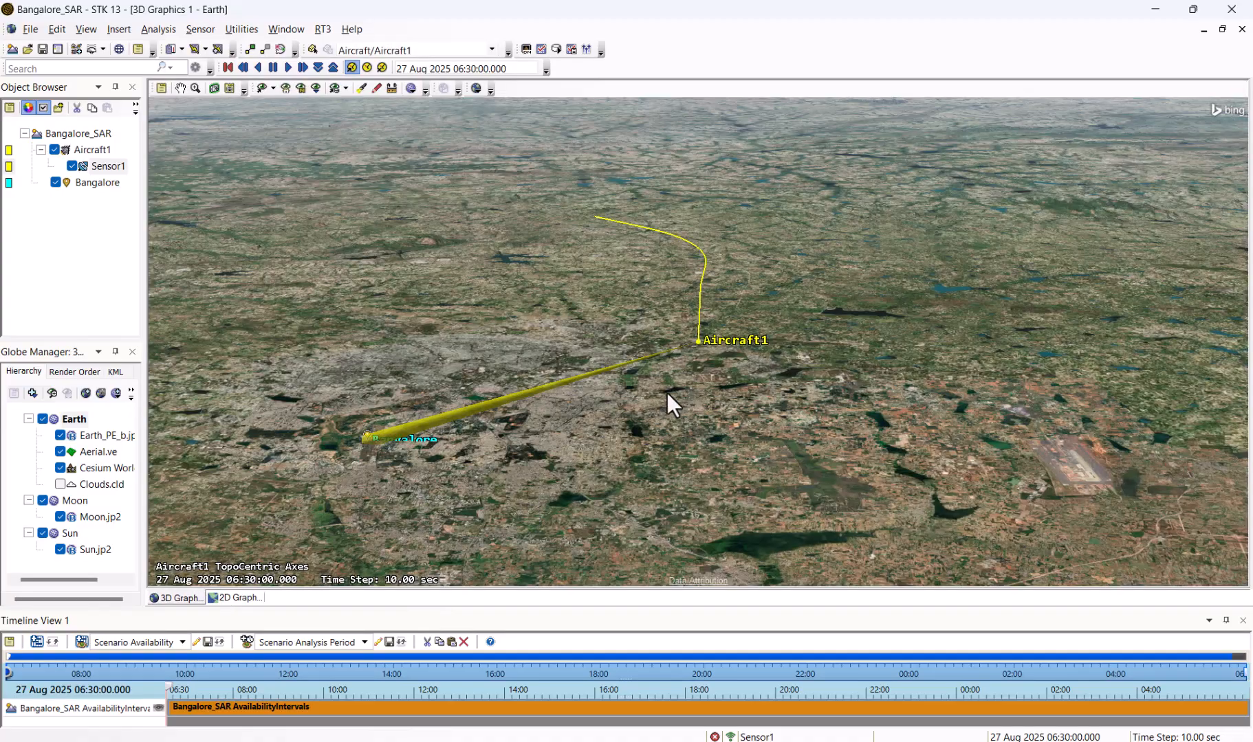
pyautogui.scroll(5, 668, 386)
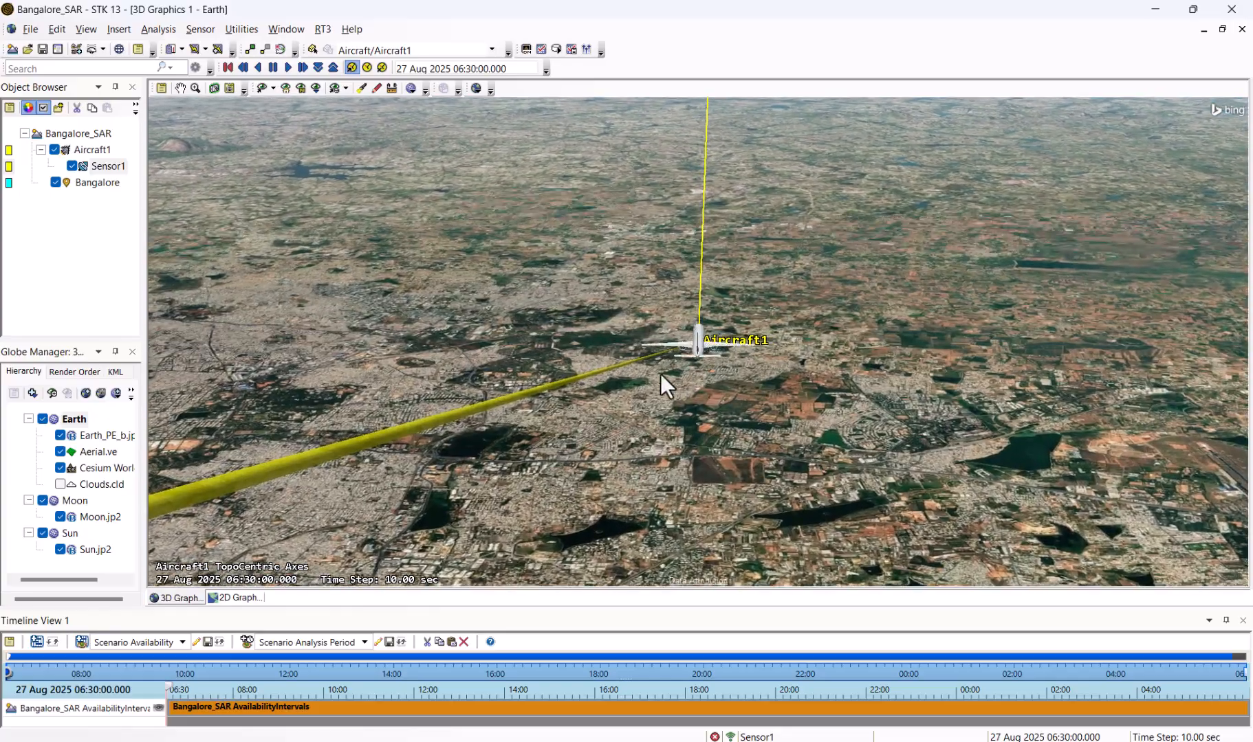
pyautogui.moveTo(659, 373); pyautogui.dragTo(541, 437)
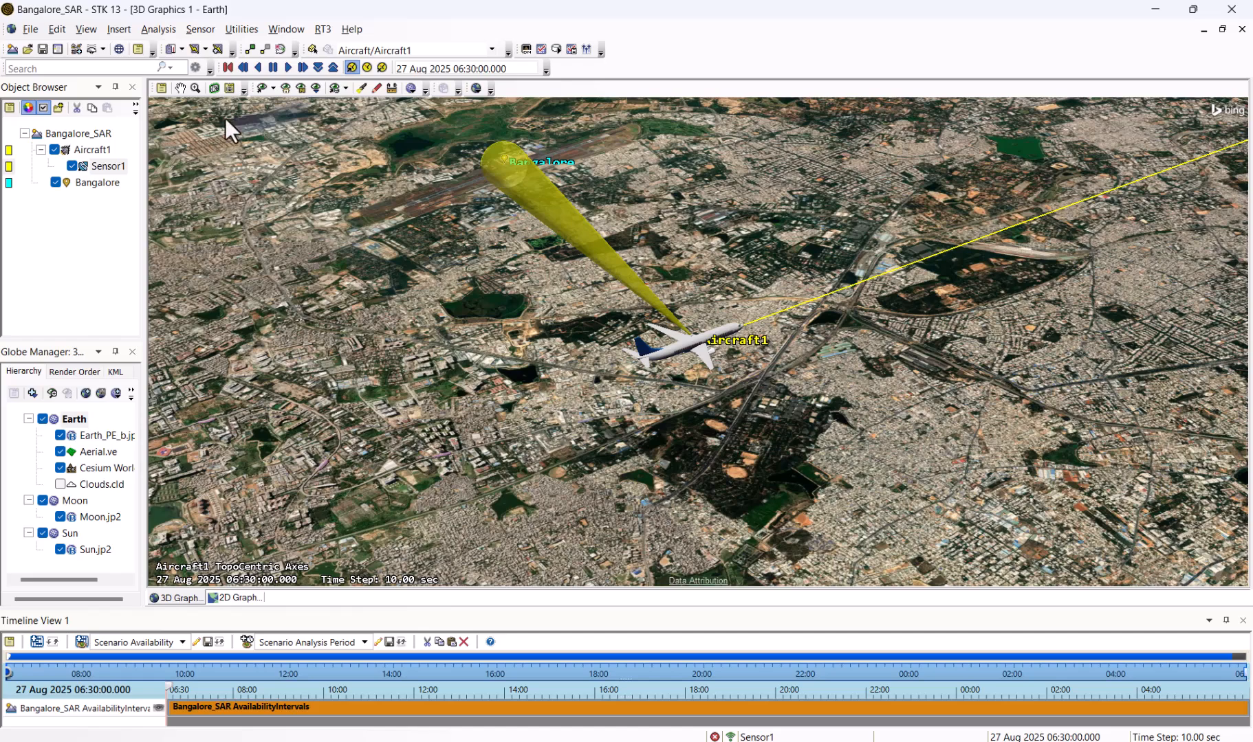
# - Reduce the animation time step to 1.00 sec and play the scenario forward to watch the sensor beam during the flight
pyautogui.click(318, 68)
pyautogui.click(319, 68)
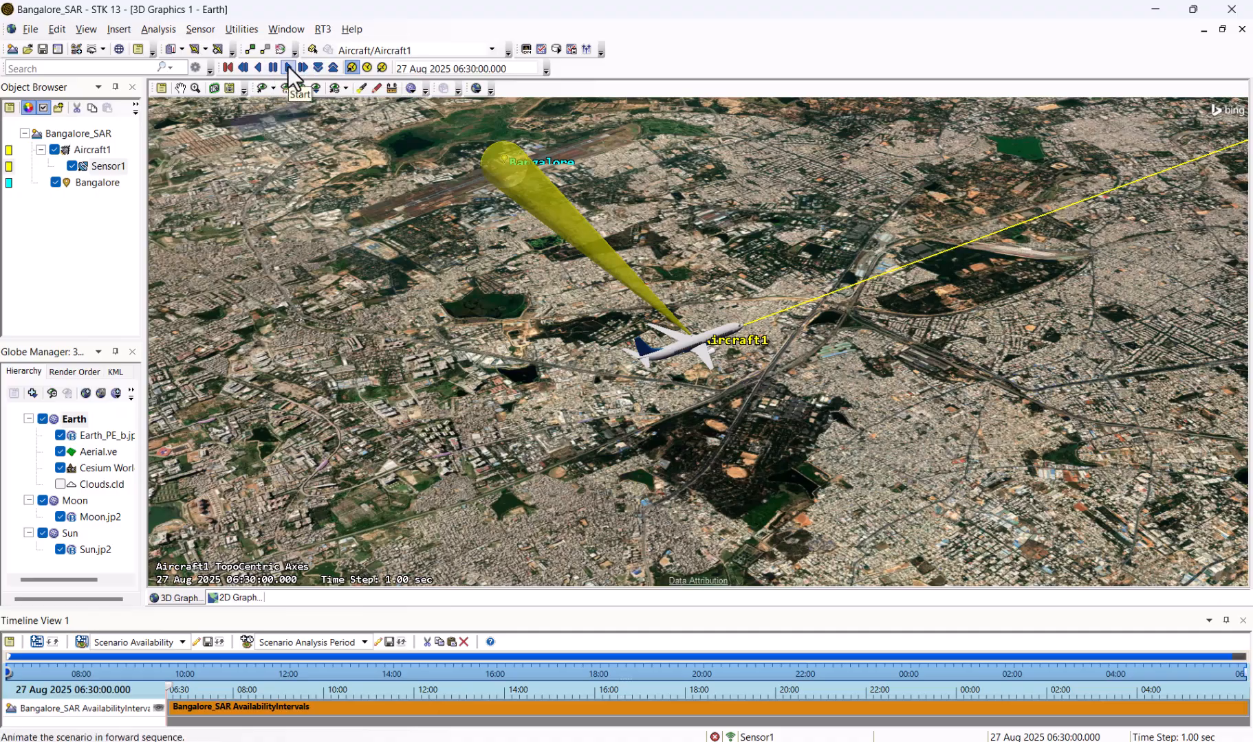
pyautogui.click(289, 67)
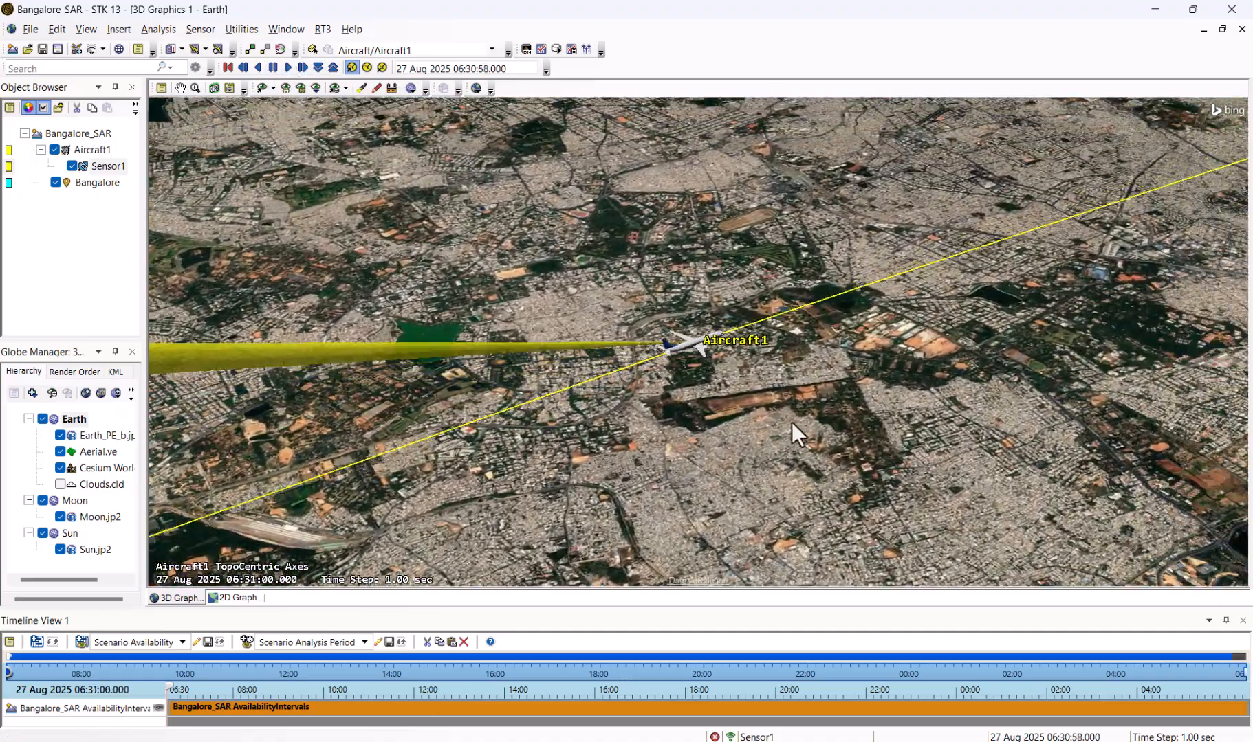
pyautogui.moveTo(792, 422); pyautogui.dragTo(371, 400)
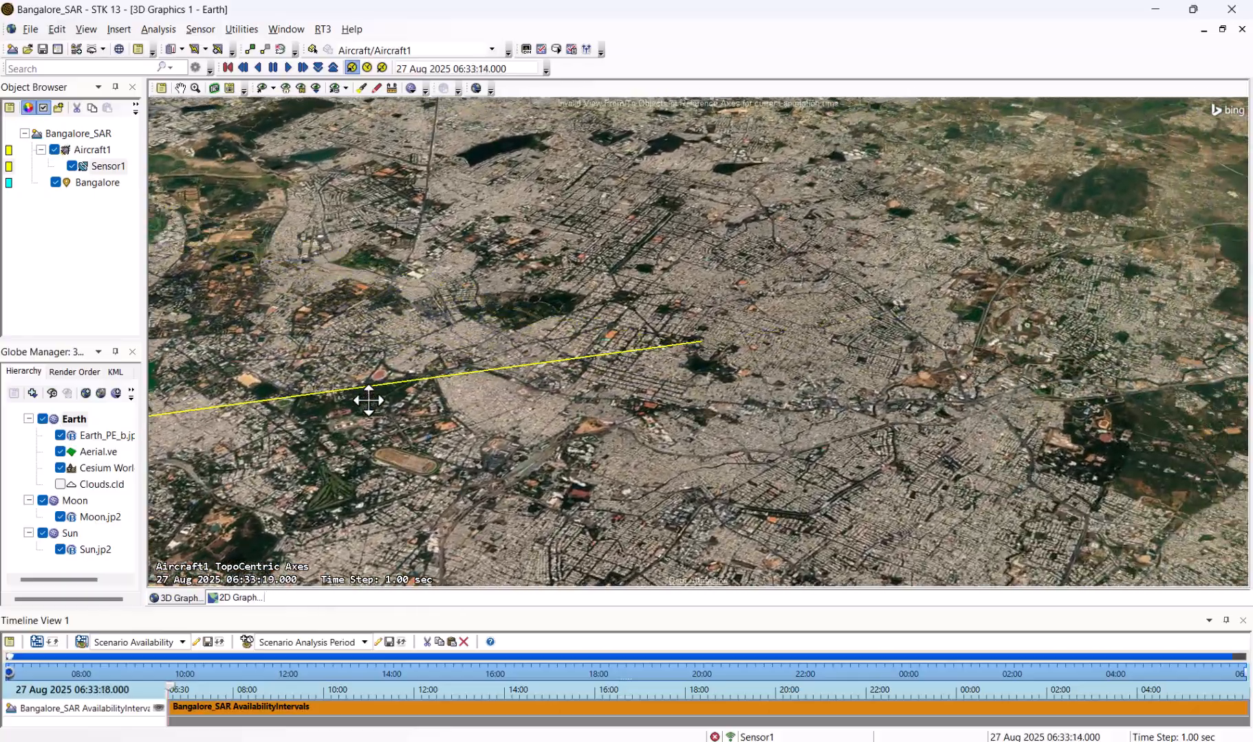
# - Reset the scenario animation to its start time and inspect the sensor beam on Bangalore from another angle
pyautogui.click(227, 67)
pyautogui.moveTo(565, 321); pyautogui.dragTo(392, 323)
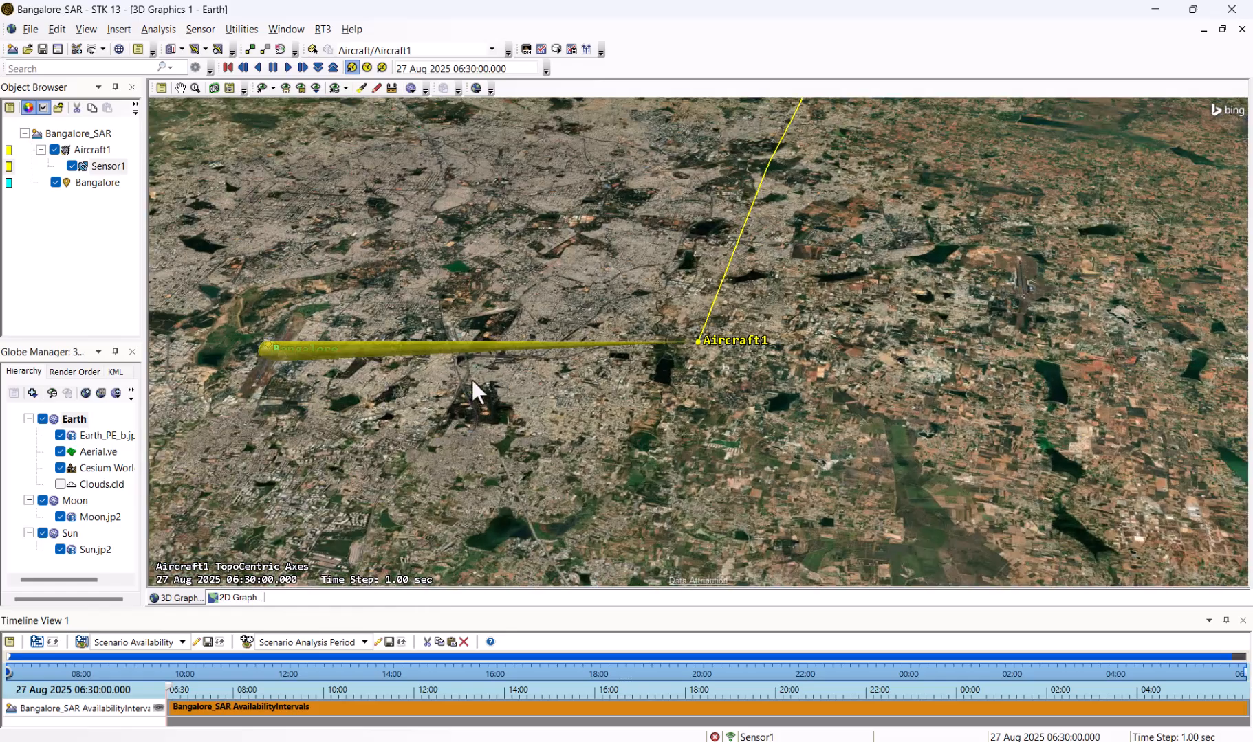
pyautogui.moveTo(472, 379); pyautogui.dragTo(471, 349)
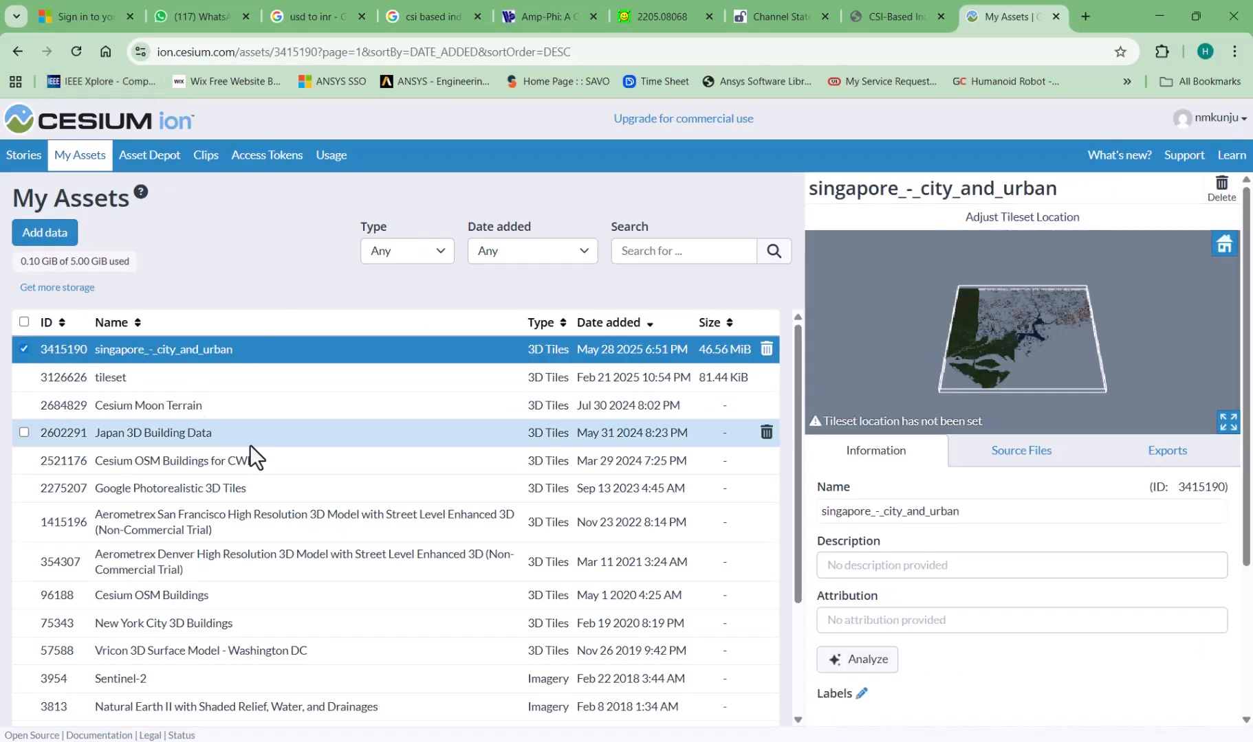
# - In Cesium ion, add Japan Regional Terrain from the Asset Depot and look through the My Assets list
pyautogui.click(142, 162)
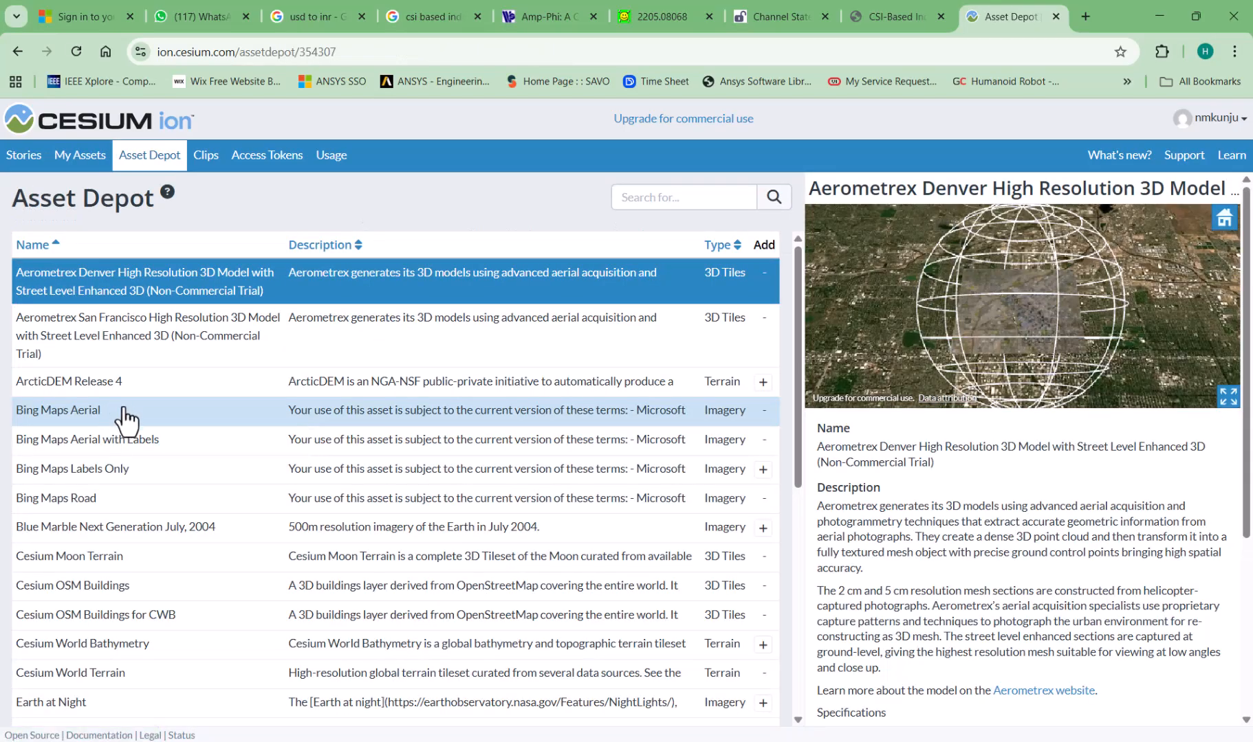
pyautogui.scroll(-3, 126, 414)
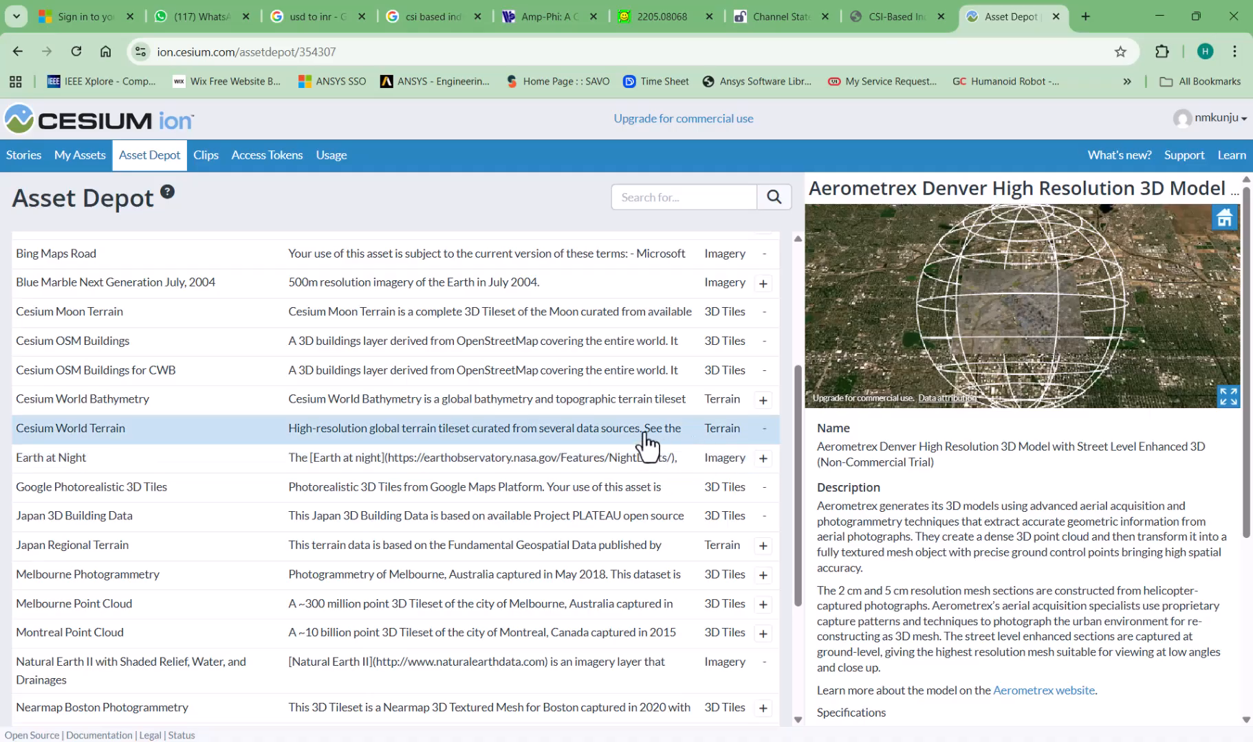
pyautogui.scroll(-2, 522, 482)
pyautogui.scroll(-1, 200, 543)
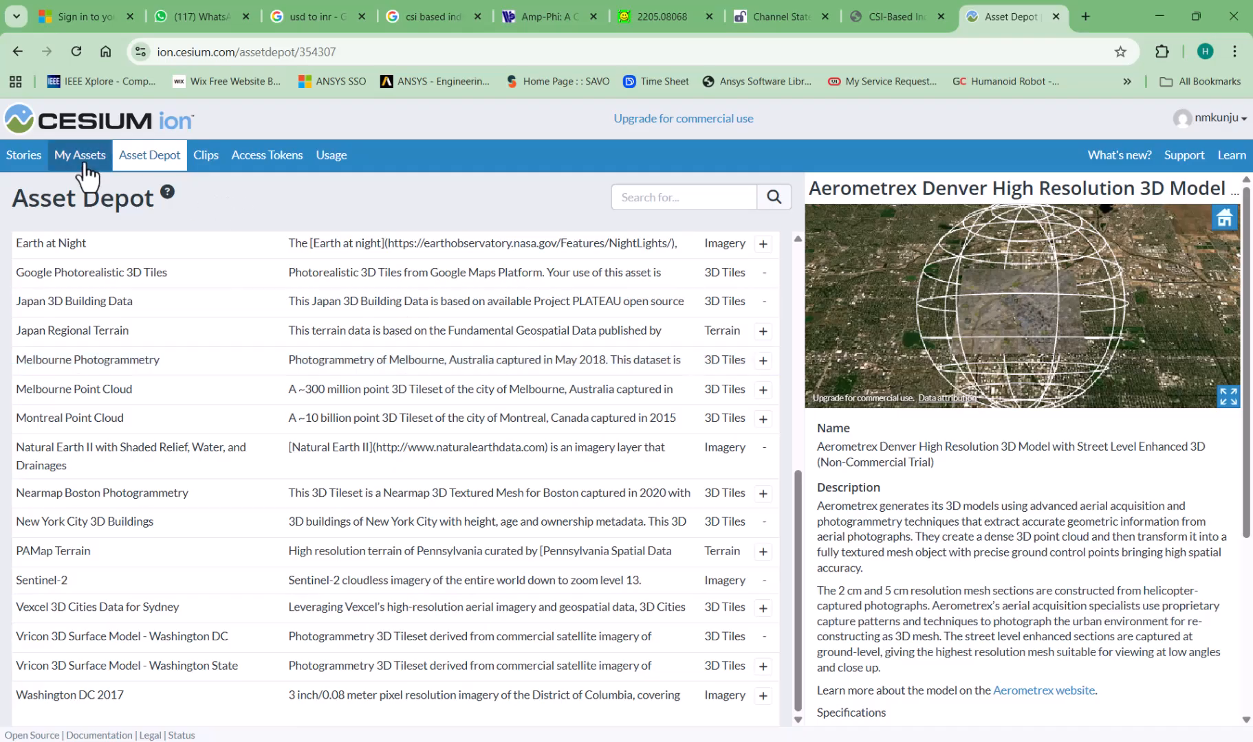
pyautogui.click(763, 332)
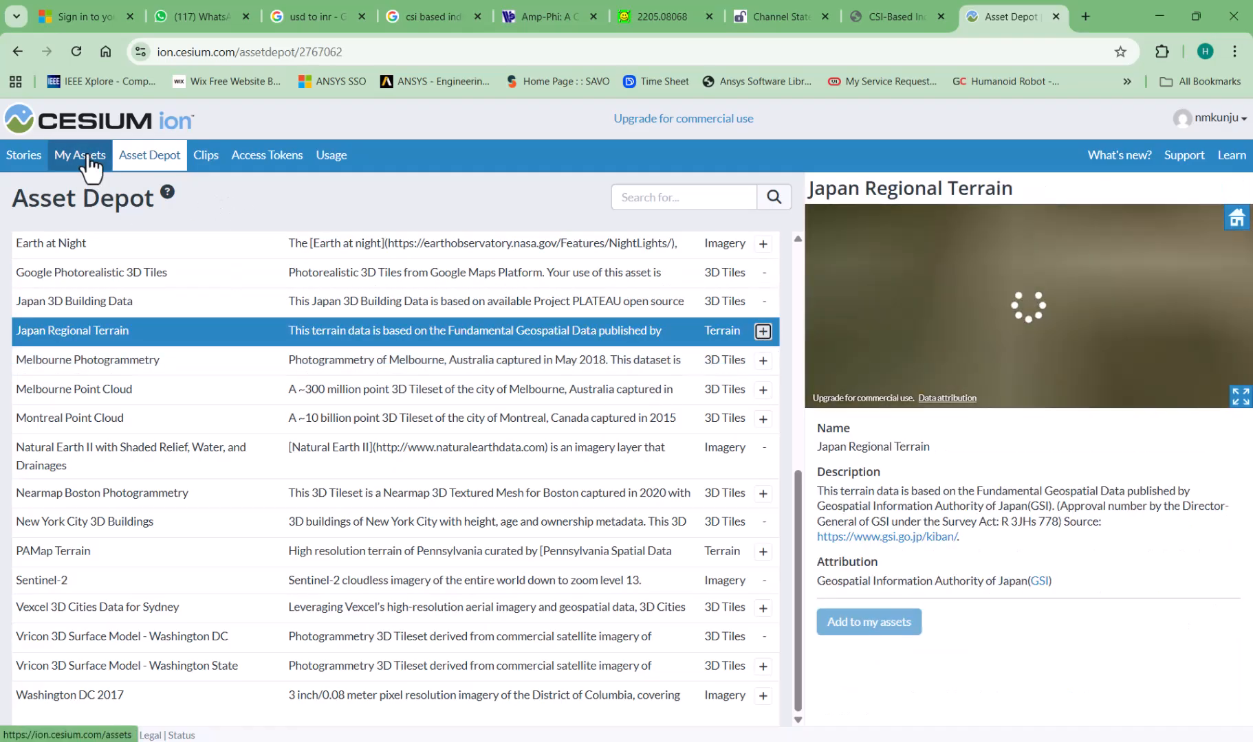
pyautogui.click(87, 165)
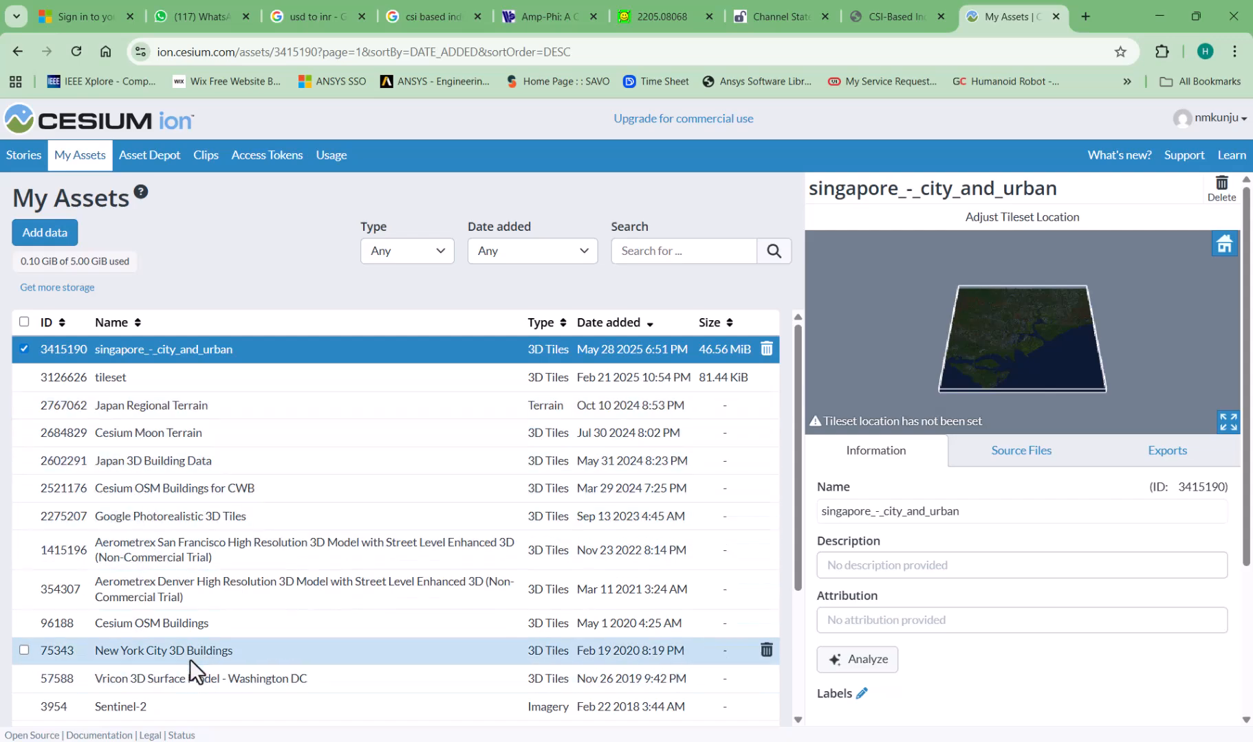
pyautogui.scroll(-2, 206, 647)
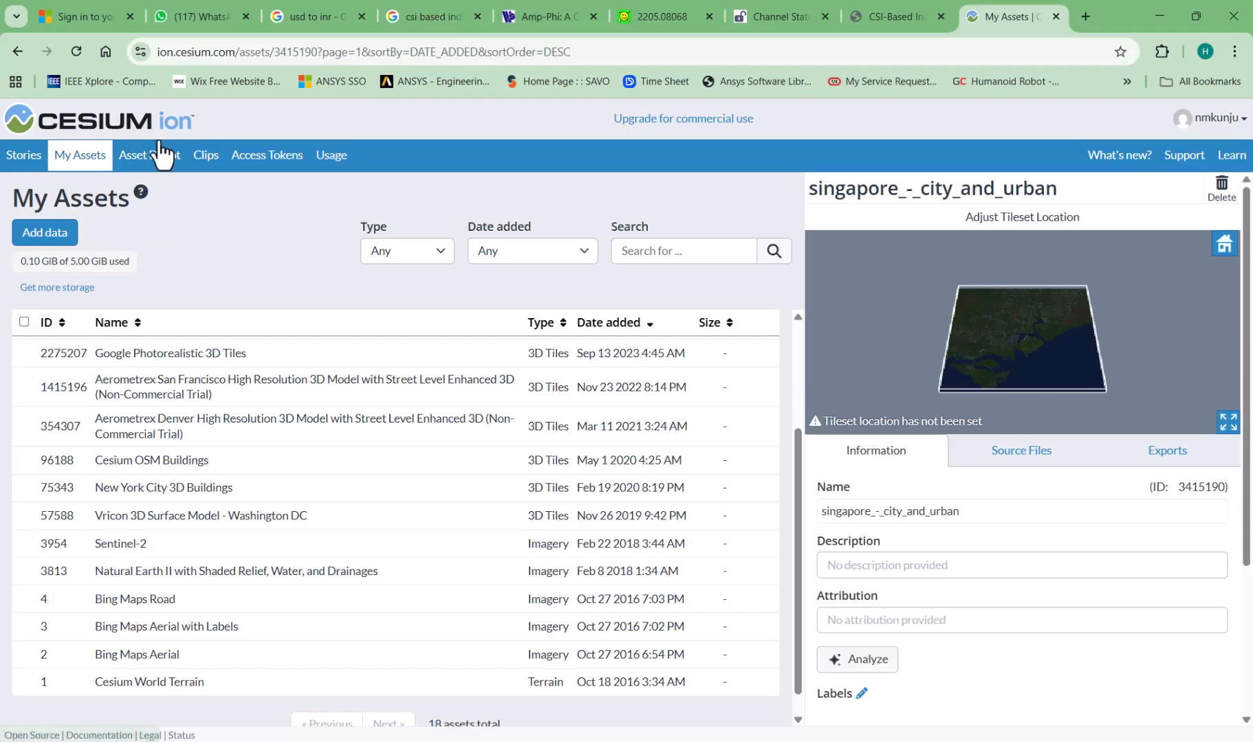
# - Start a new clip in Cesium ion with the clip type Clip imagery and terrain
pyautogui.click(200, 158)
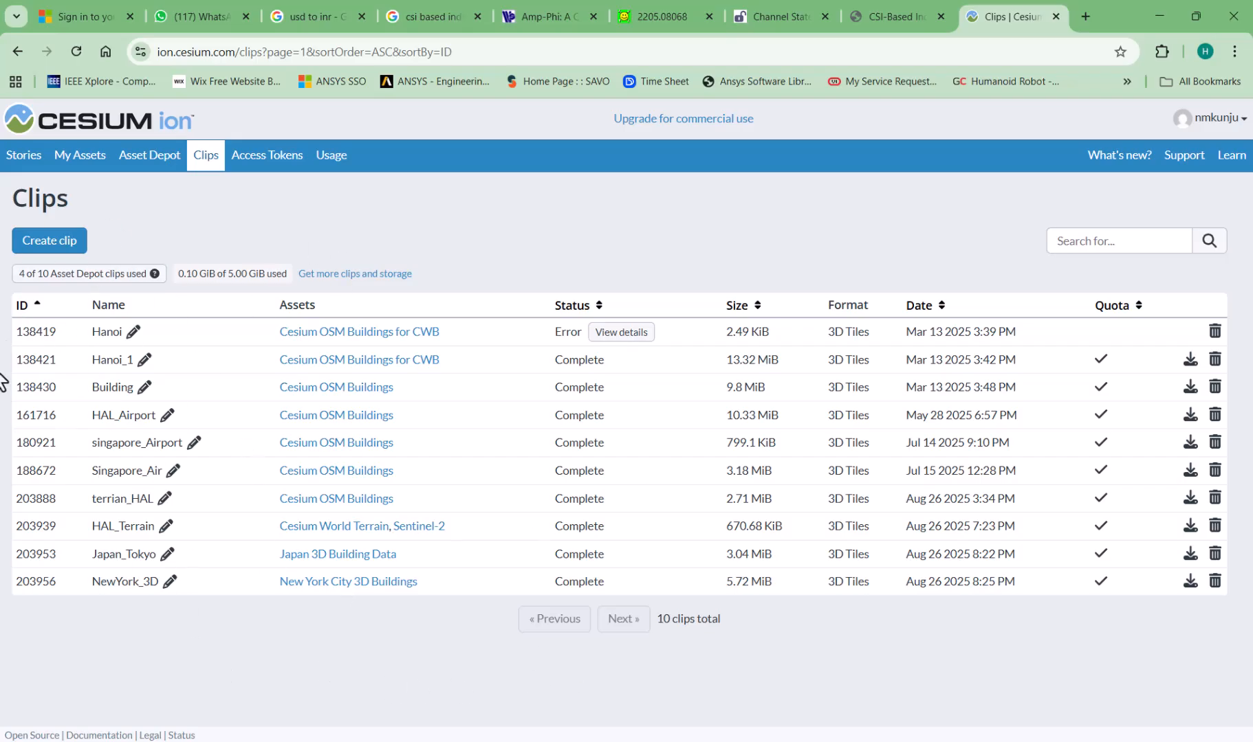
pyautogui.click(60, 240)
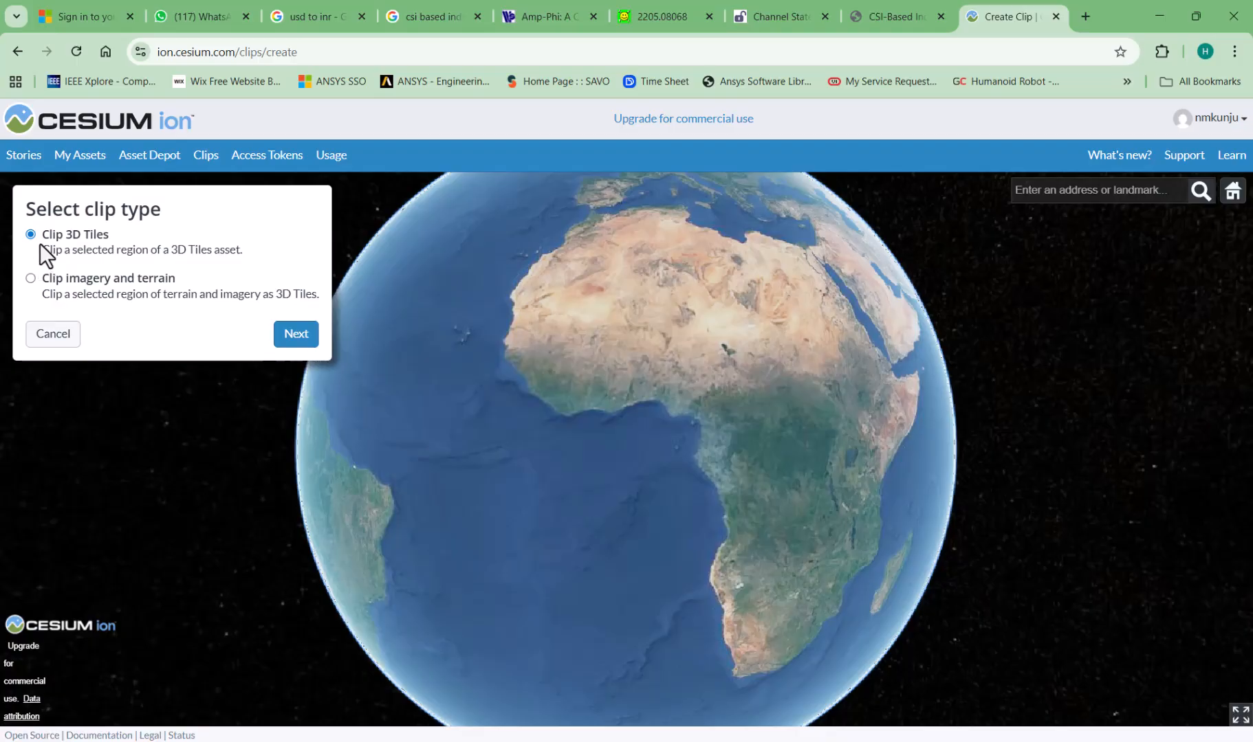
pyautogui.click(30, 279)
pyautogui.click(290, 336)
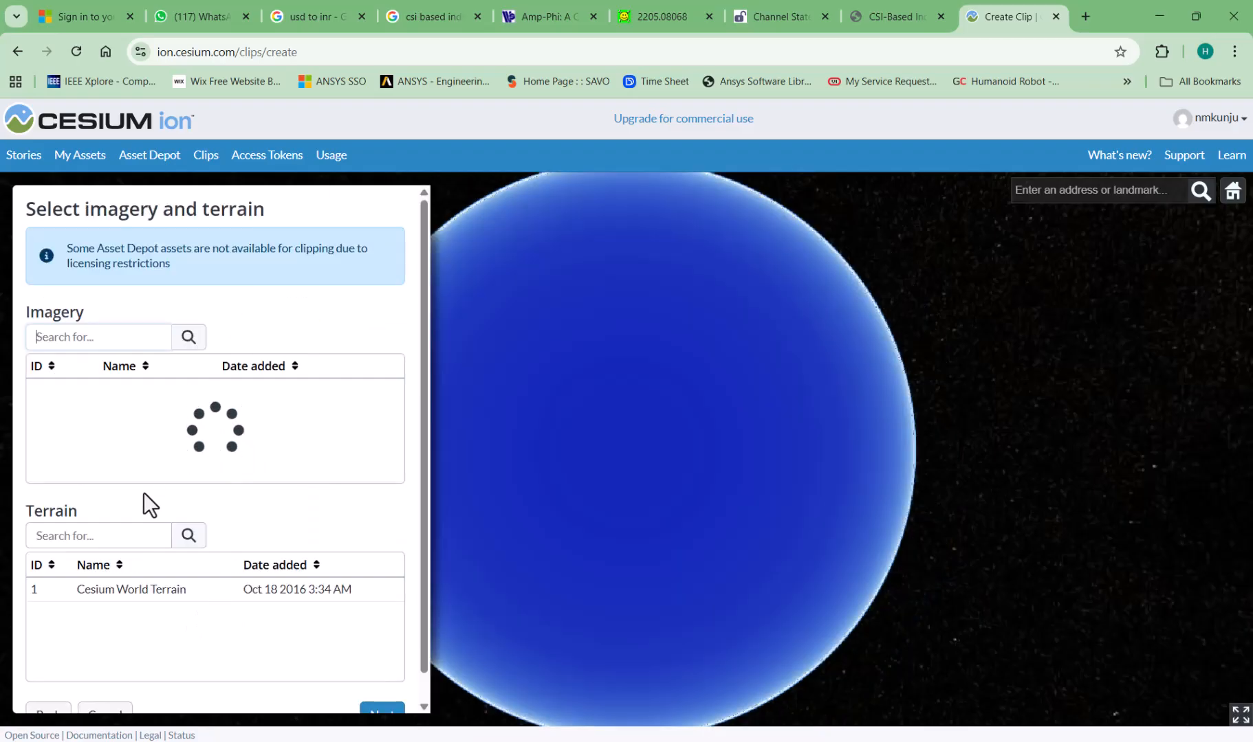
# - Choose Sentinel-2 as the clip's imagery and Cesium World Terrain as its terrain, and continue to the region selection
pyautogui.scroll(-1, 143, 492)
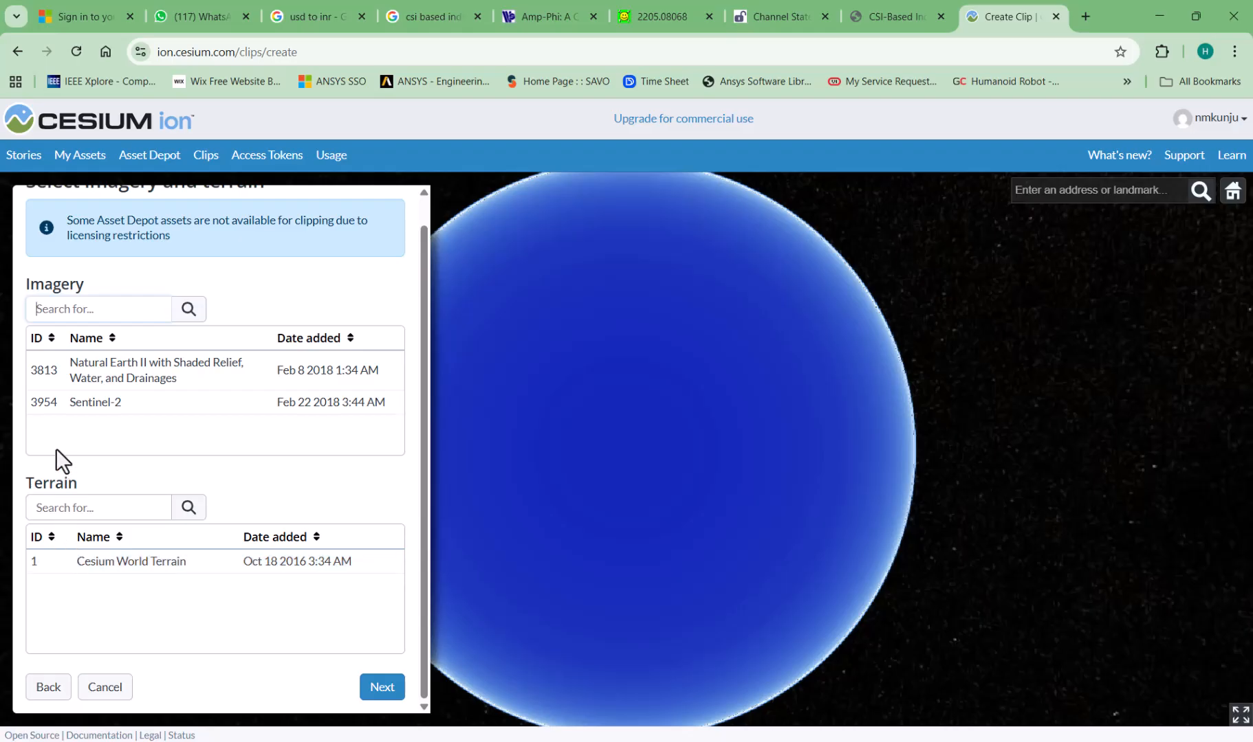
pyautogui.click(83, 406)
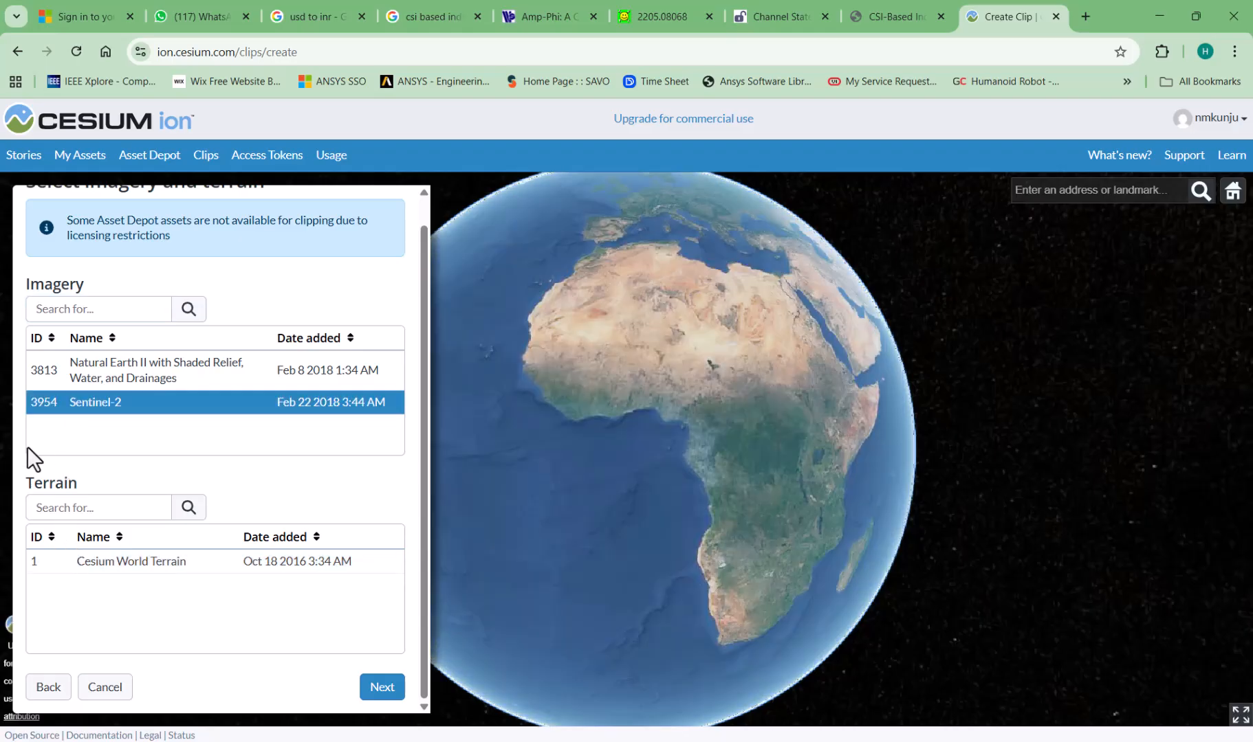
pyautogui.click(69, 561)
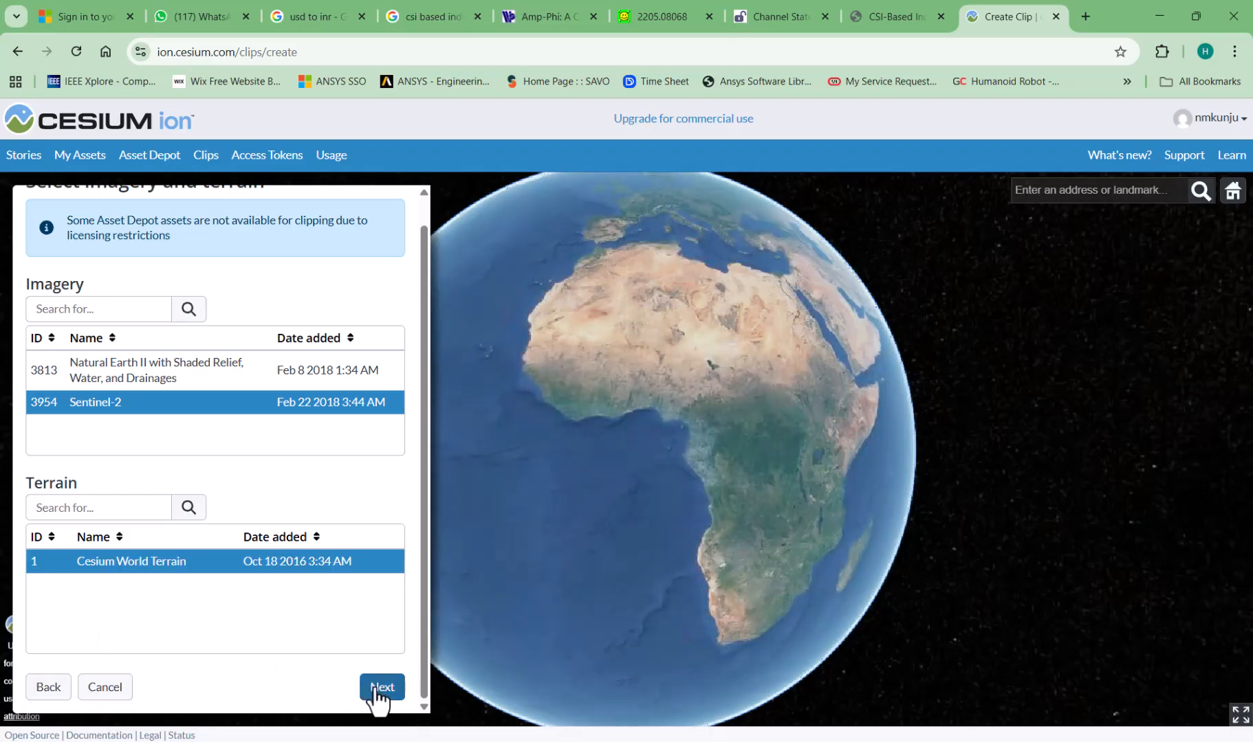
pyautogui.click(381, 687)
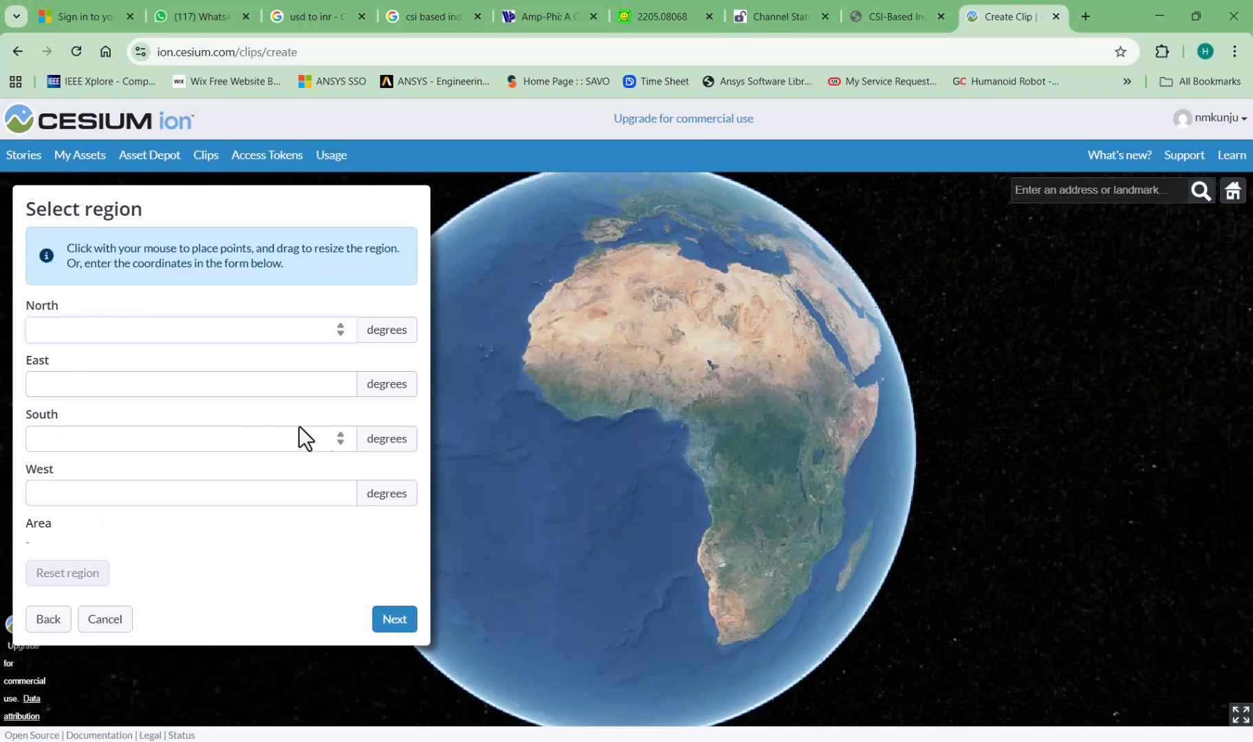
# - Search the globe for Bangalore and go to the suggested location Bengaluru, India
pyautogui.click(1105, 197)
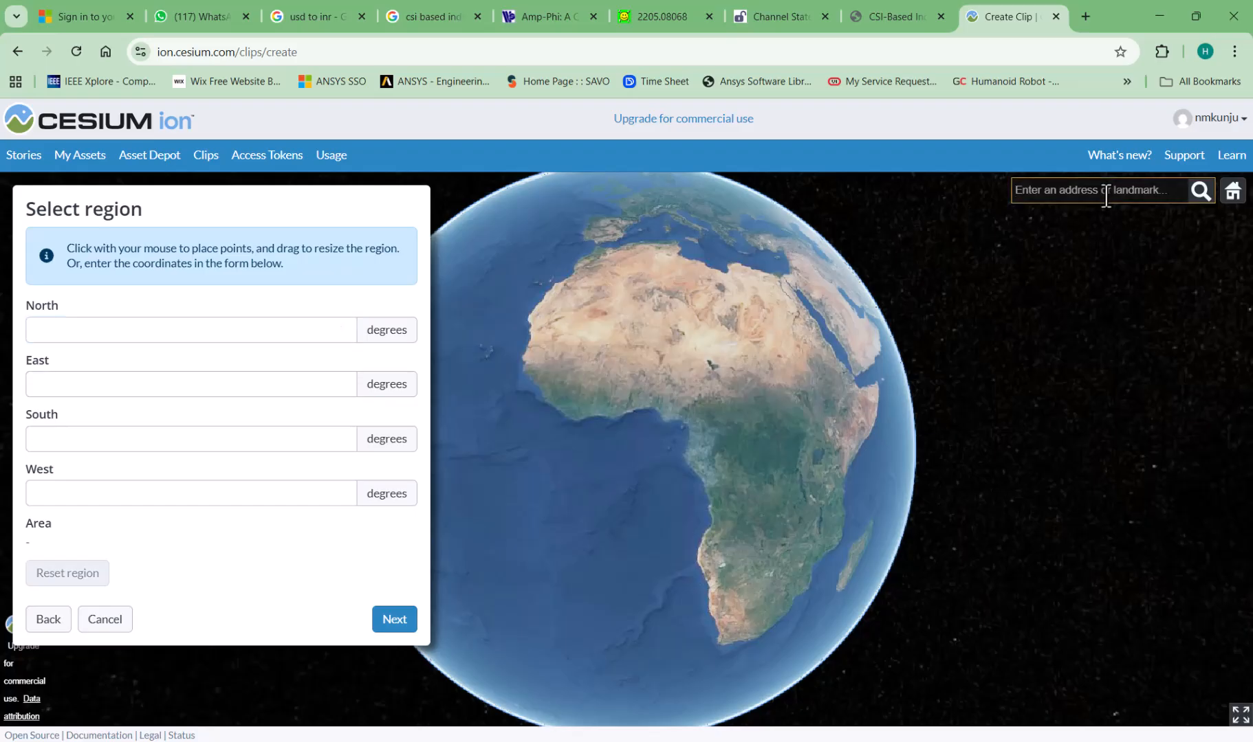
pyautogui.write('bA')
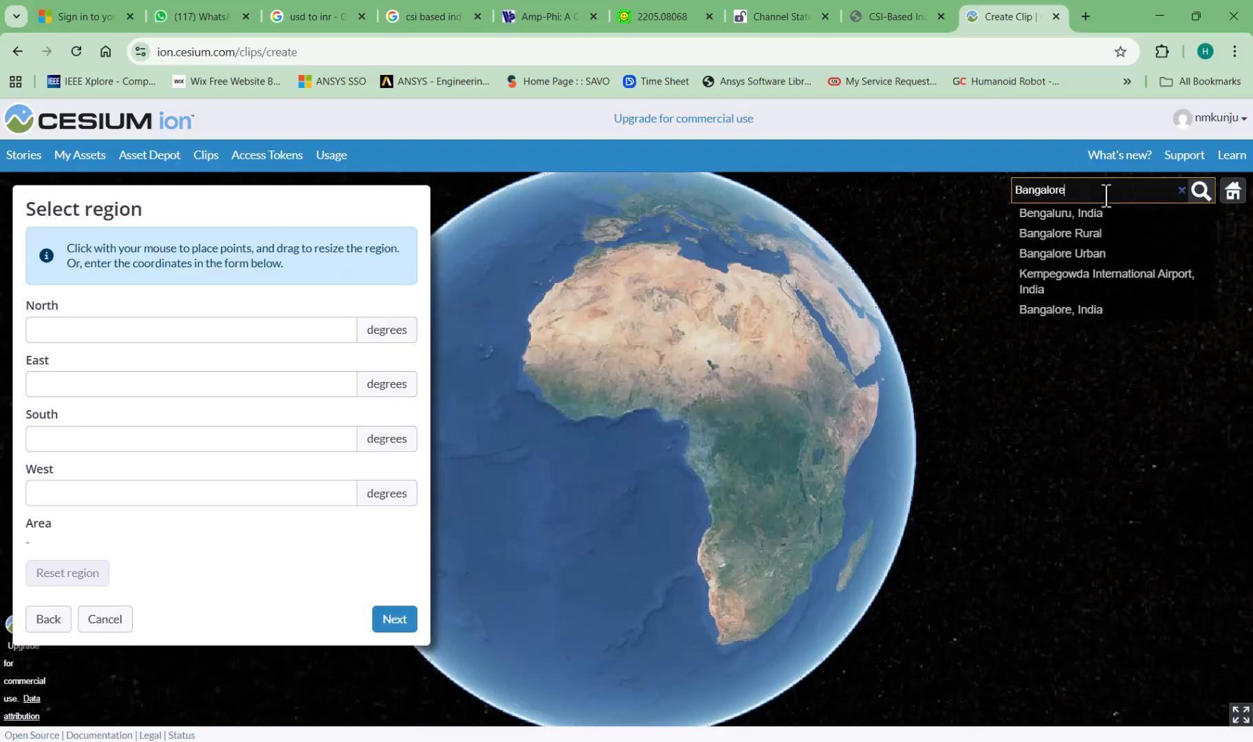
pyautogui.click(1105, 219)
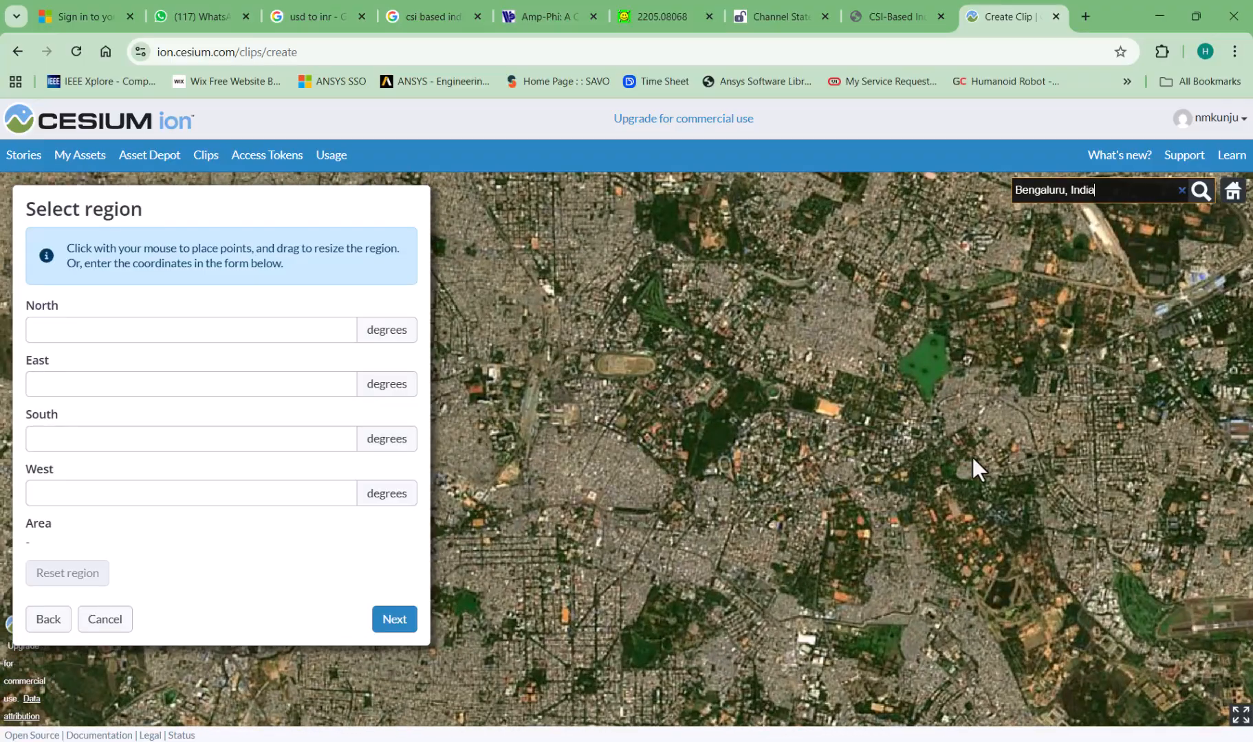
# - Draw a rectangular clip region of about 15.6 square kilometers around the airport runway east of central Bengaluru and accept it
pyautogui.moveTo(972, 457); pyautogui.dragTo(417, 291)
pyautogui.scroll(5, 588, 453)
pyautogui.scroll(-5, 743, 488)
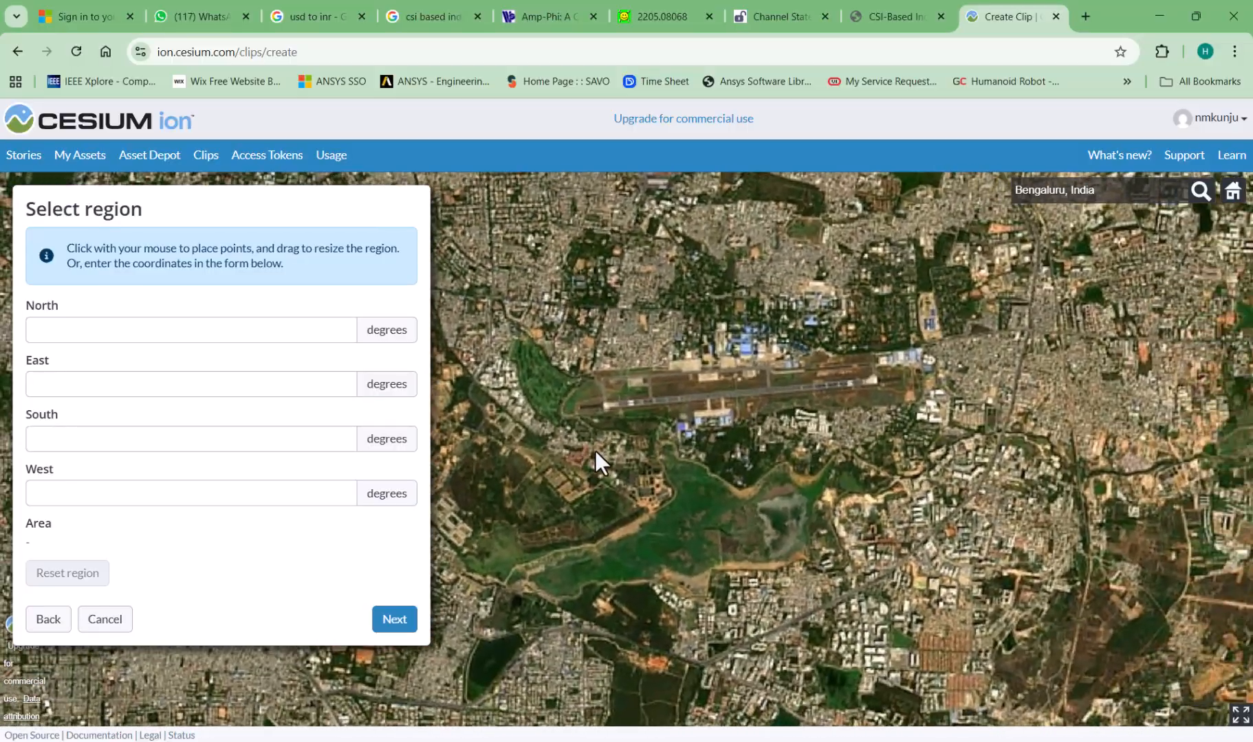
pyautogui.scroll(5, 595, 452)
pyautogui.scroll(-5, 711, 486)
pyautogui.scroll(3, 688, 494)
pyautogui.scroll(-2, 667, 498)
pyautogui.scroll(2, 652, 498)
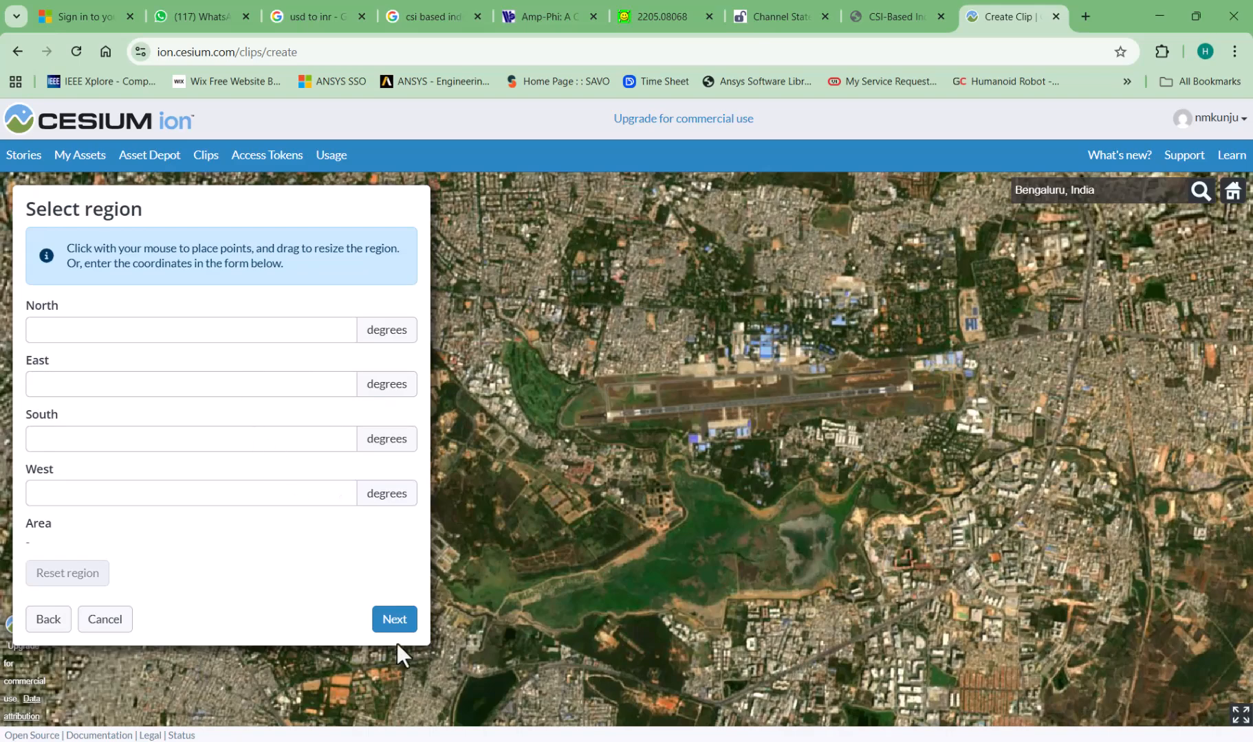
pyautogui.click(545, 315)
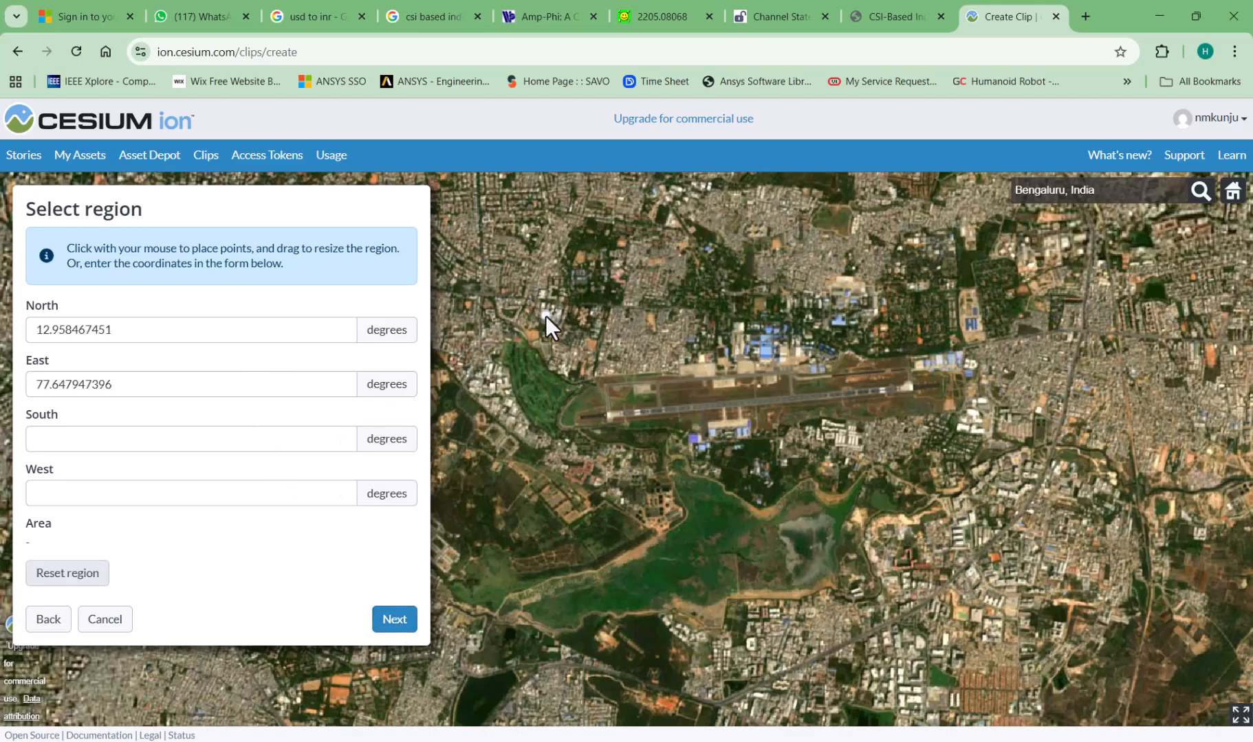
pyautogui.click(1031, 470)
pyautogui.moveTo(544, 315); pyautogui.dragTo(534, 282)
pyautogui.moveTo(534, 470); pyautogui.dragTo(515, 543)
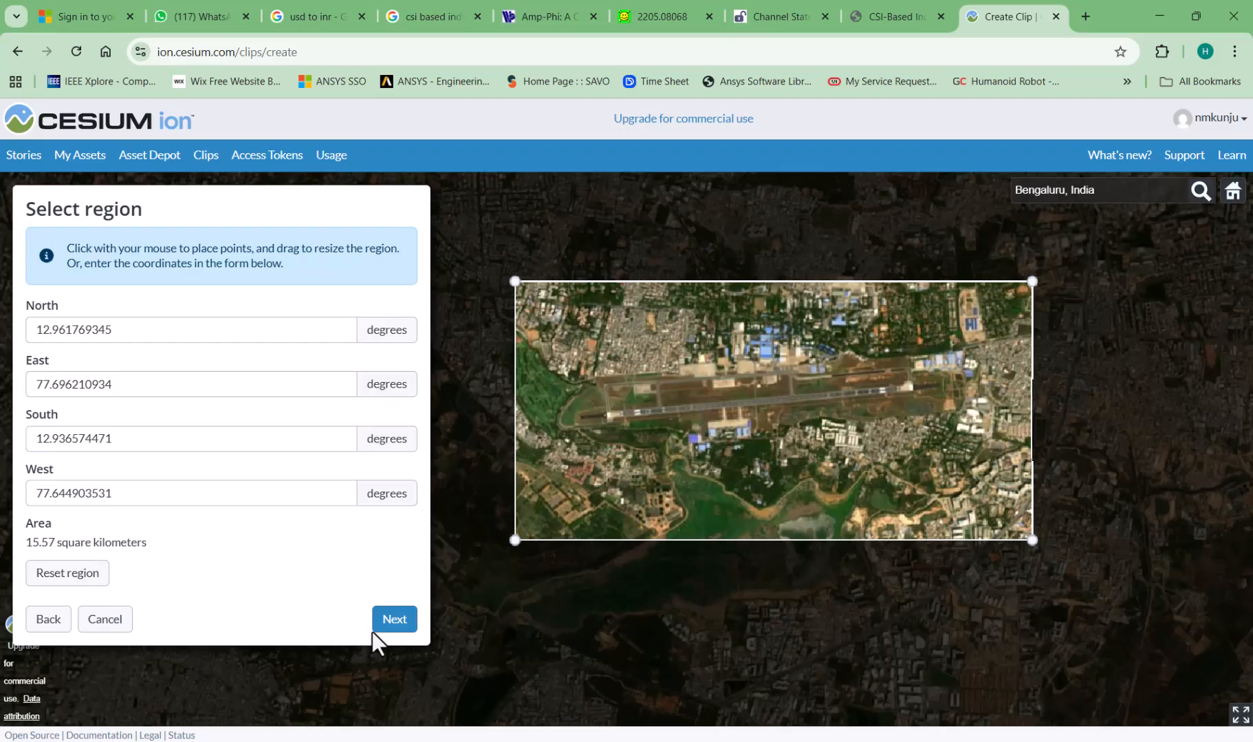
pyautogui.click(395, 621)
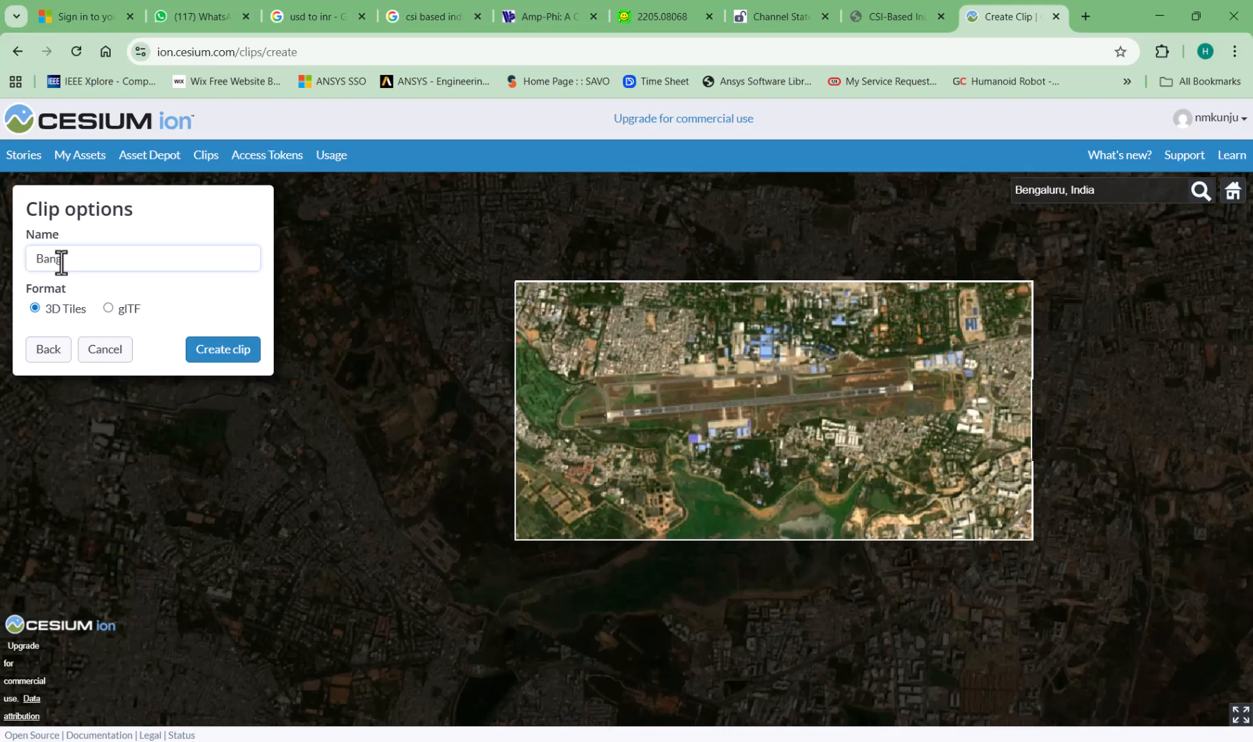
# - Name the clip Bangalore_Terrian, create it and go to the list of clips
pyautogui.write('ore_Terrian')
pyautogui.click(203, 359)
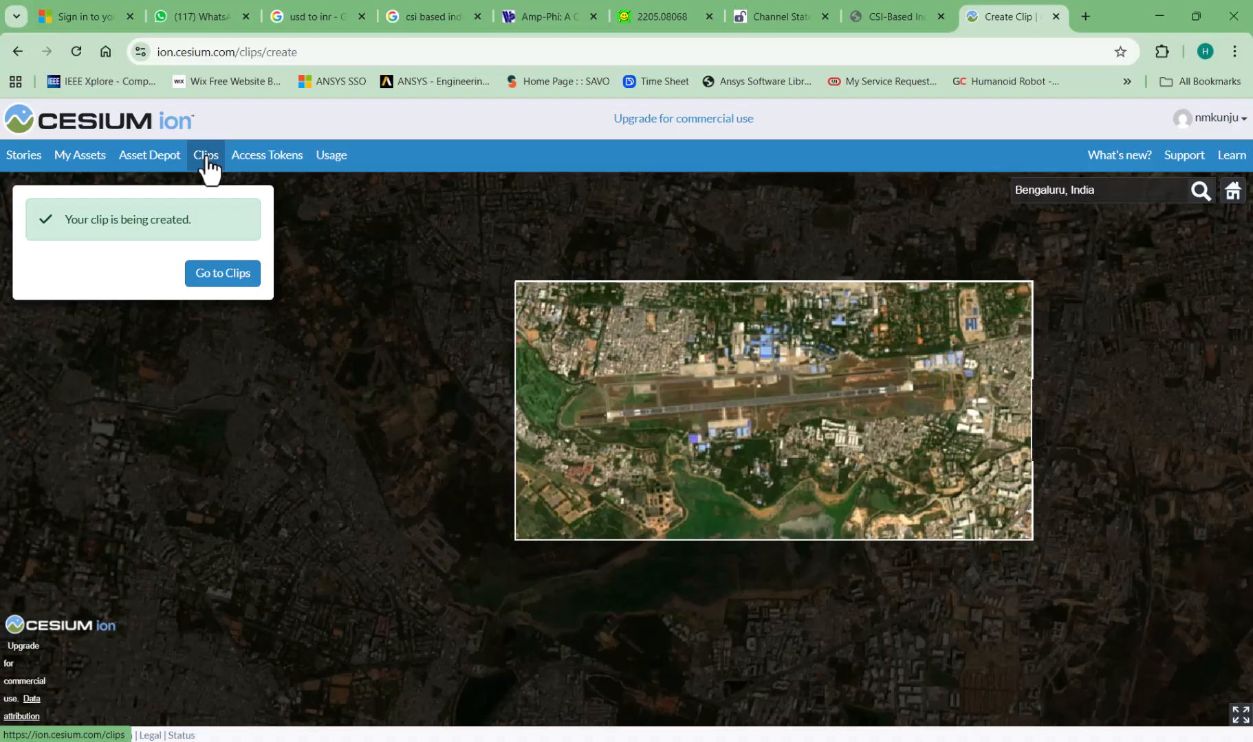
pyautogui.click(223, 273)
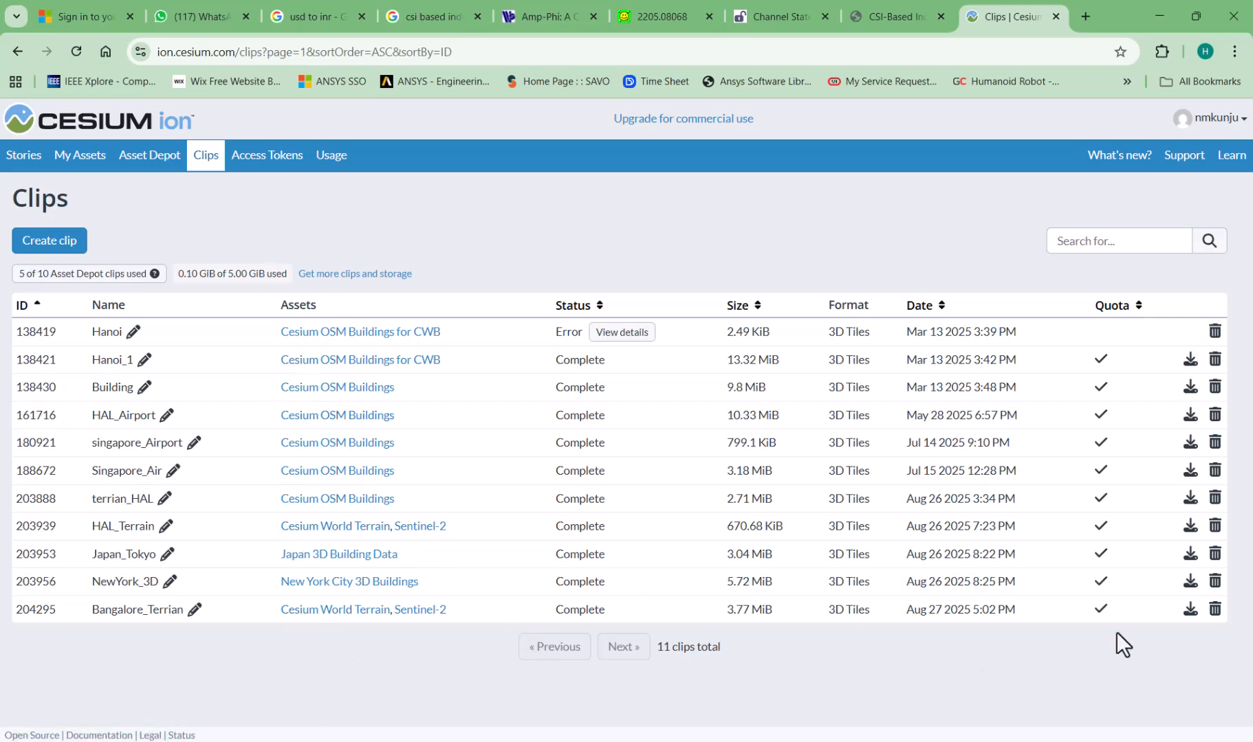
# - Check the size of the Bangalore_Terrian clip, download it and bring up the Downloads folder in File Explorer
pyautogui.moveTo(725, 611); pyautogui.dragTo(768, 611)
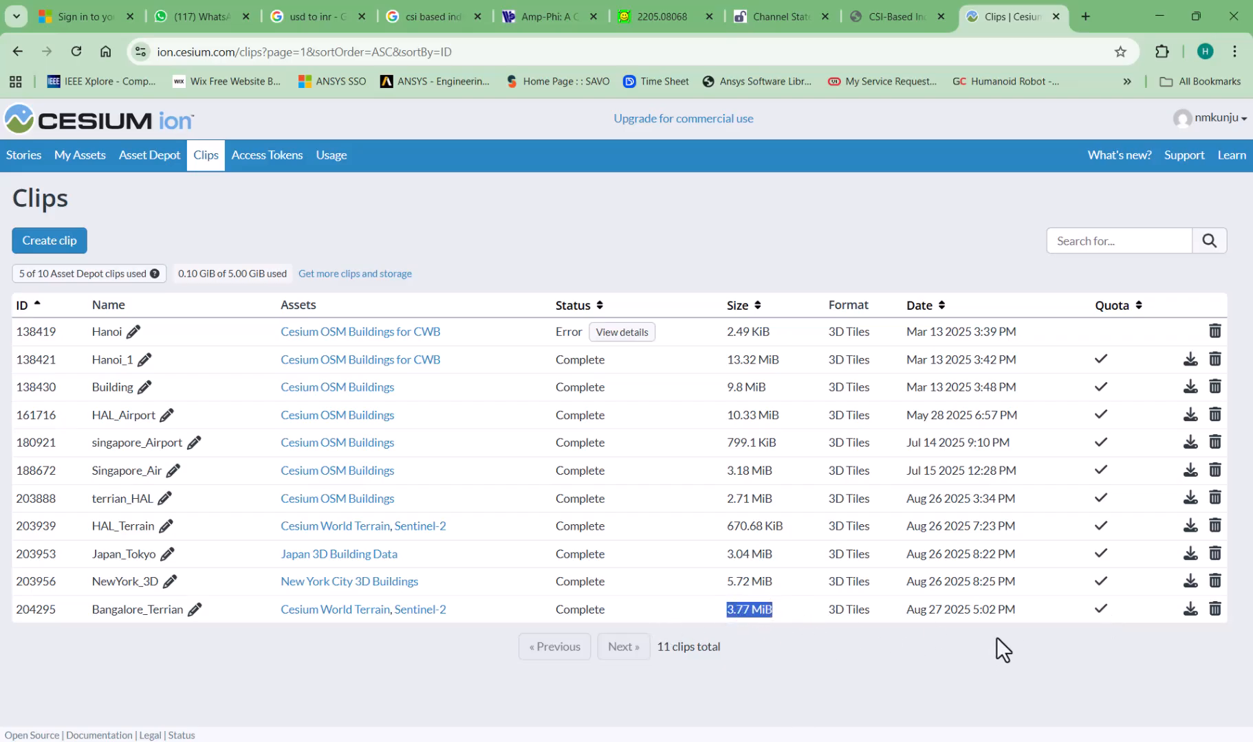
pyautogui.click(1193, 612)
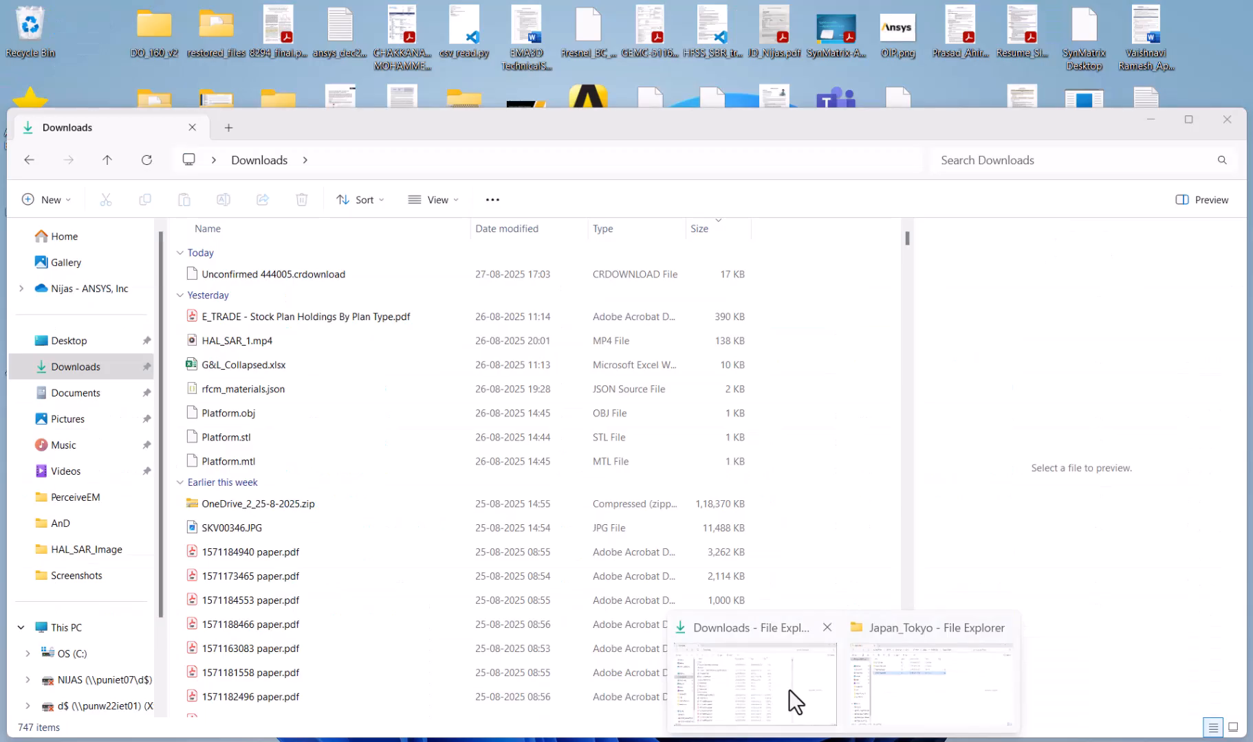
pyautogui.click(789, 691)
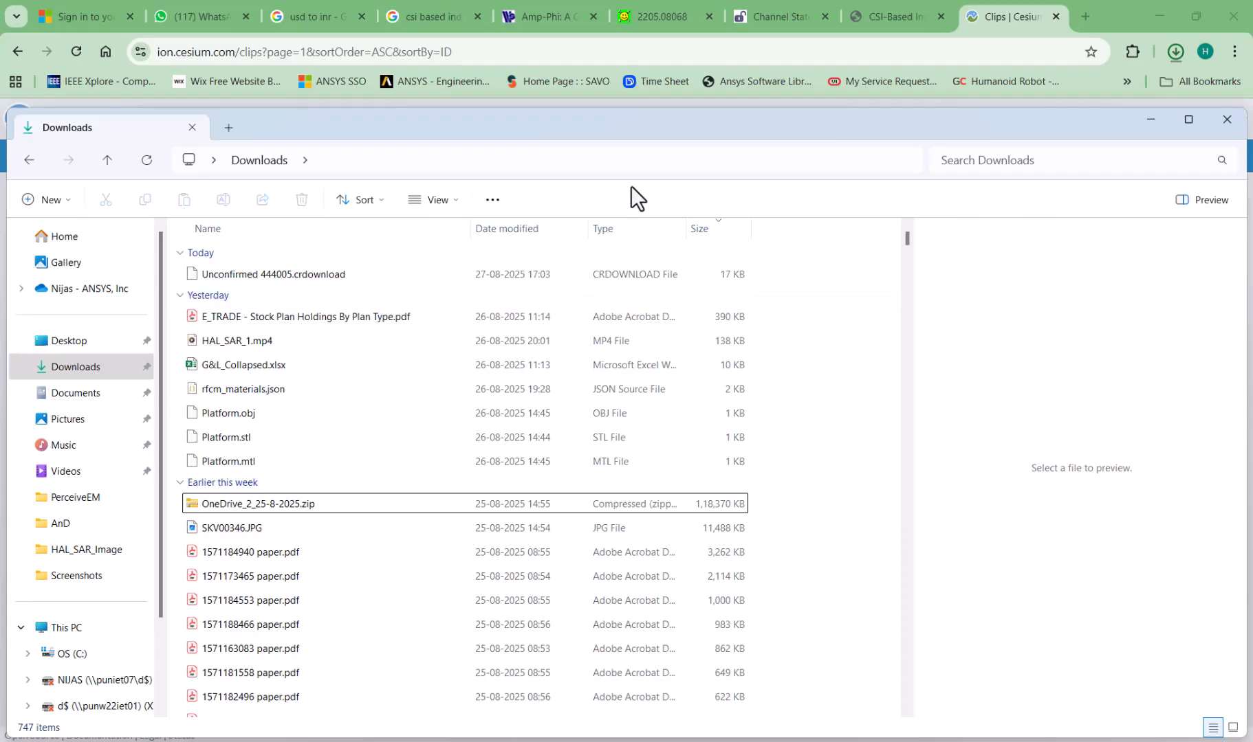
# - Move Bangalore_Terrian.zip from Downloads into the Bangalore folder under Cases\RFCM_SAR
pyautogui.click(669, 162)
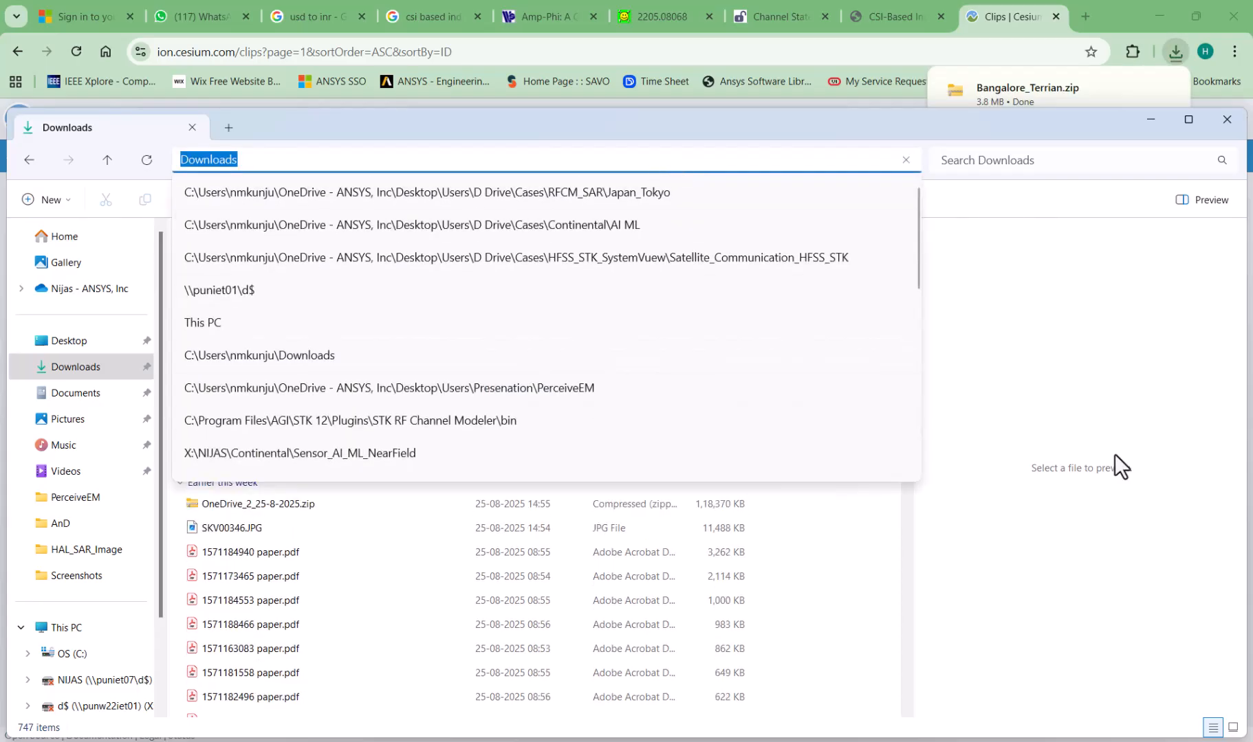
pyautogui.click(933, 398)
pyautogui.click(217, 274)
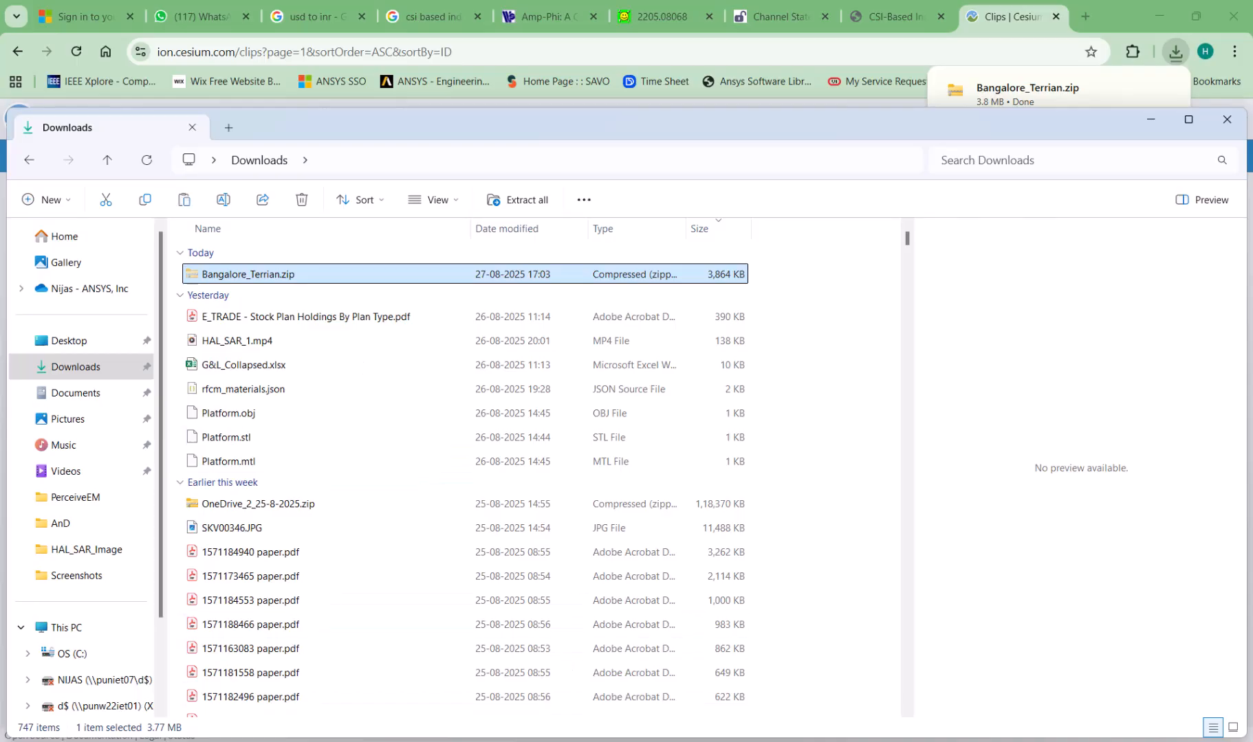
pyautogui.moveTo(534, 733)
pyautogui.moveTo(852, 732)
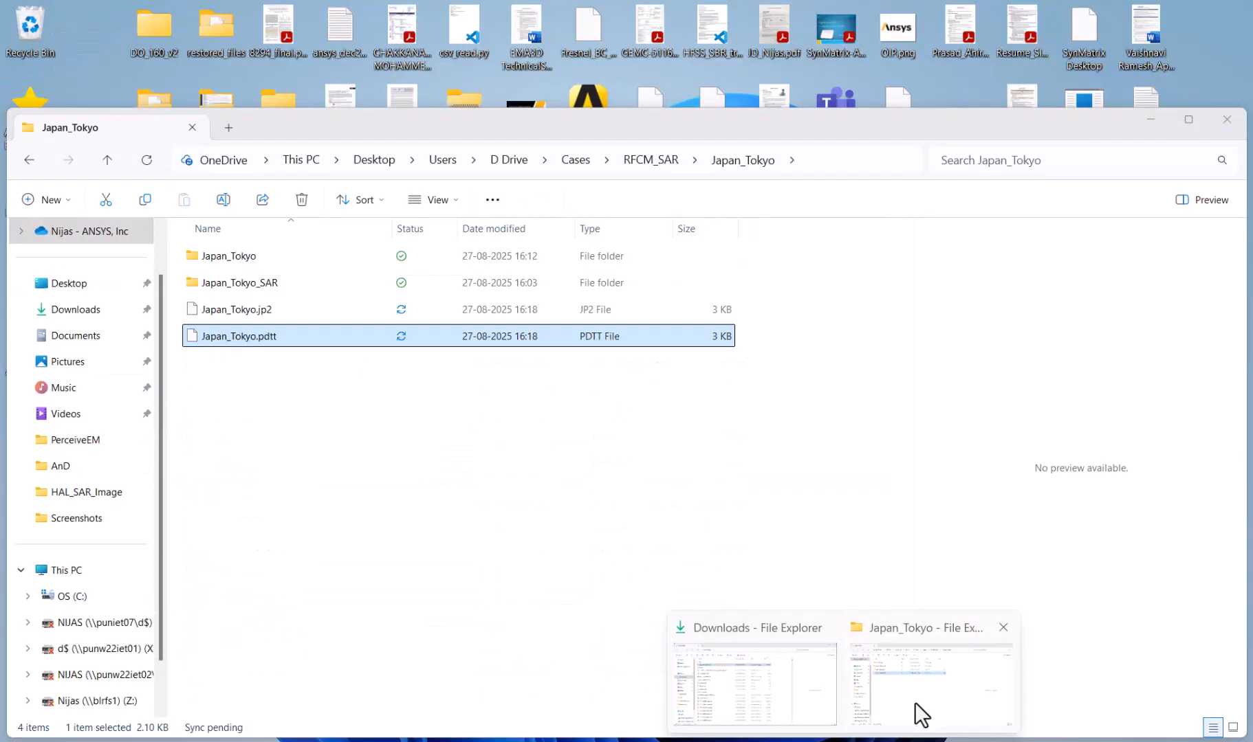
pyautogui.click(917, 713)
pyautogui.click(651, 160)
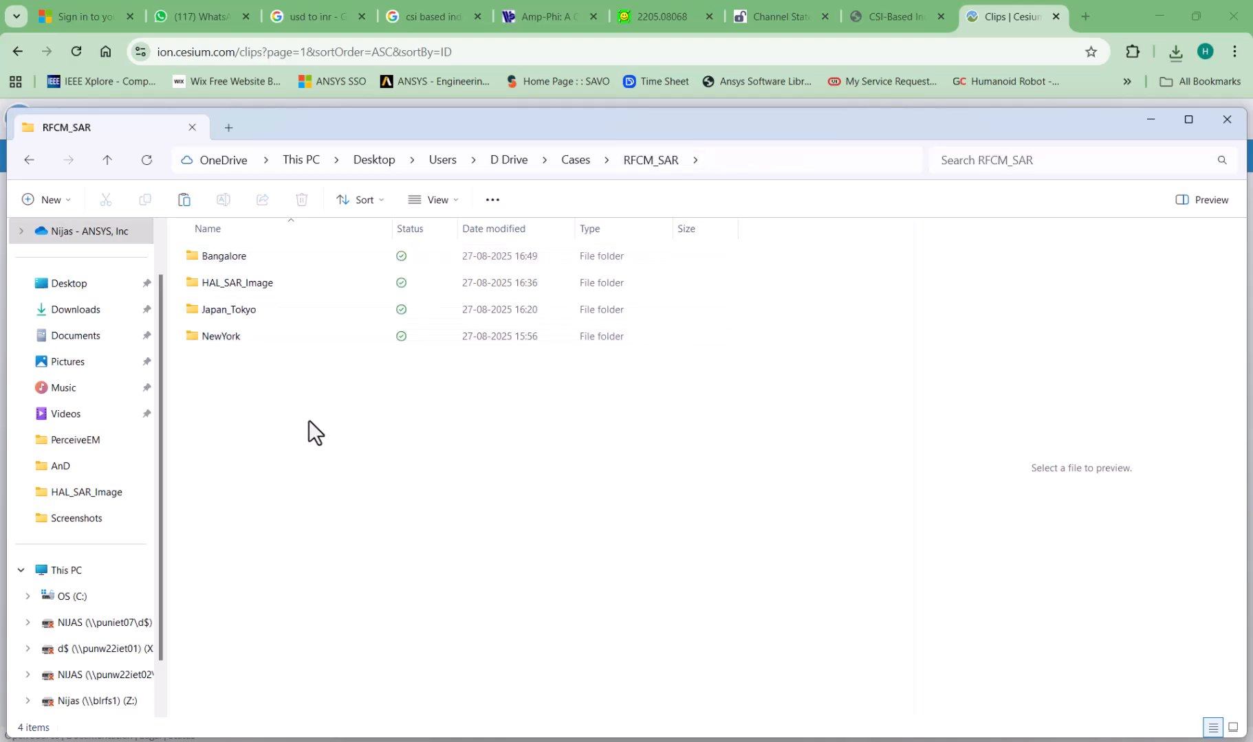
pyautogui.doubleClick(230, 260)
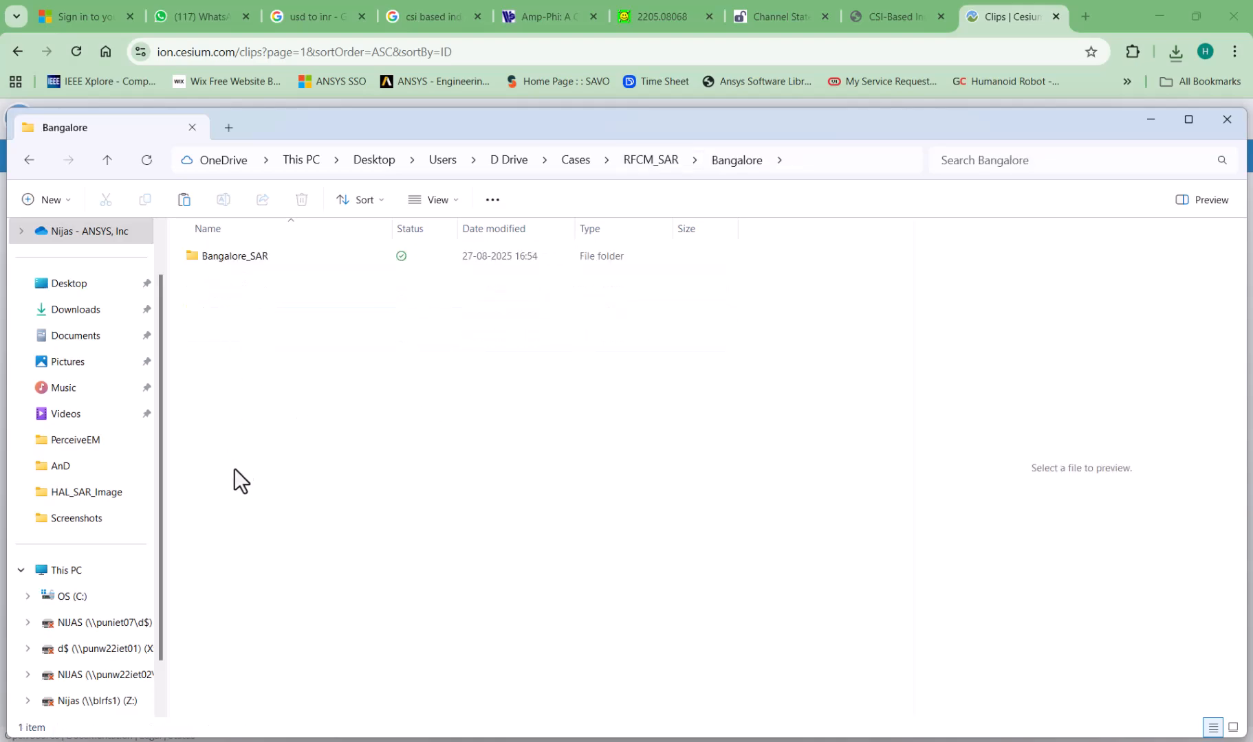
pyautogui.hotkey('ctrl', 'v')
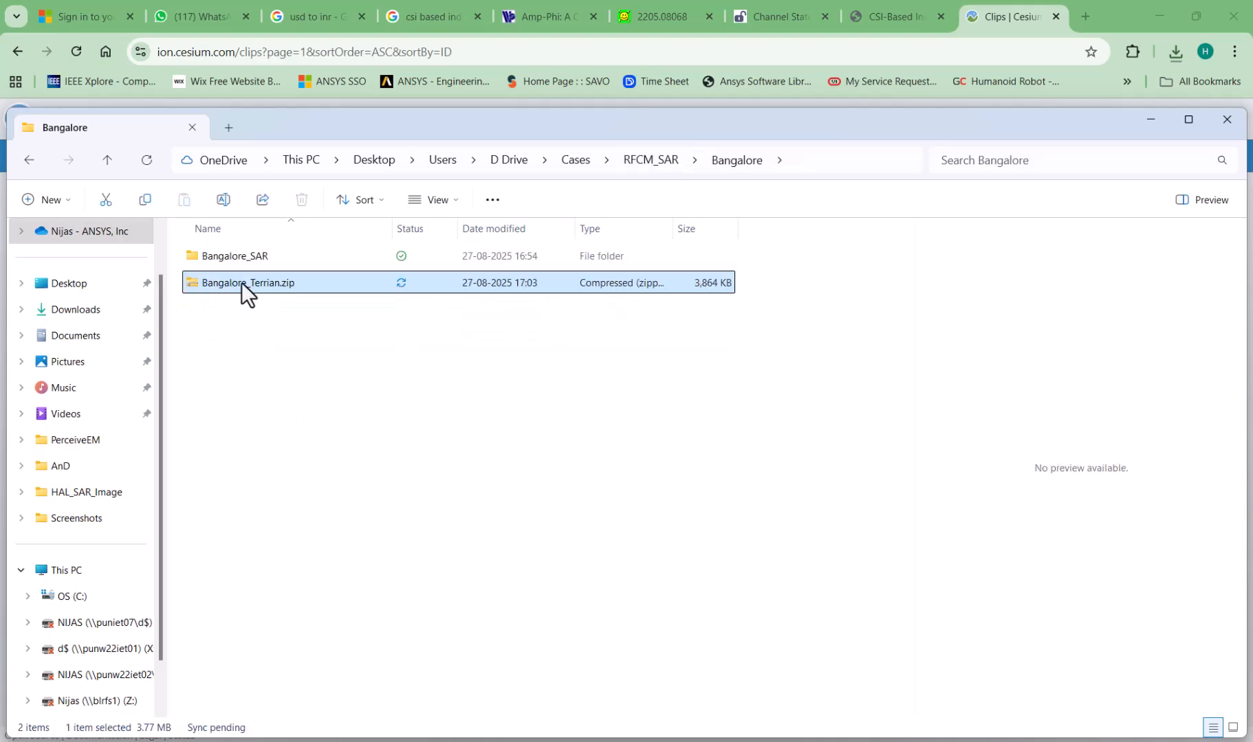
# - Extract Bangalore_Terrian.zip into a Bangalore_Terrian folder beside it and return to the Bangalore folder
pyautogui.rightClick(242, 281)
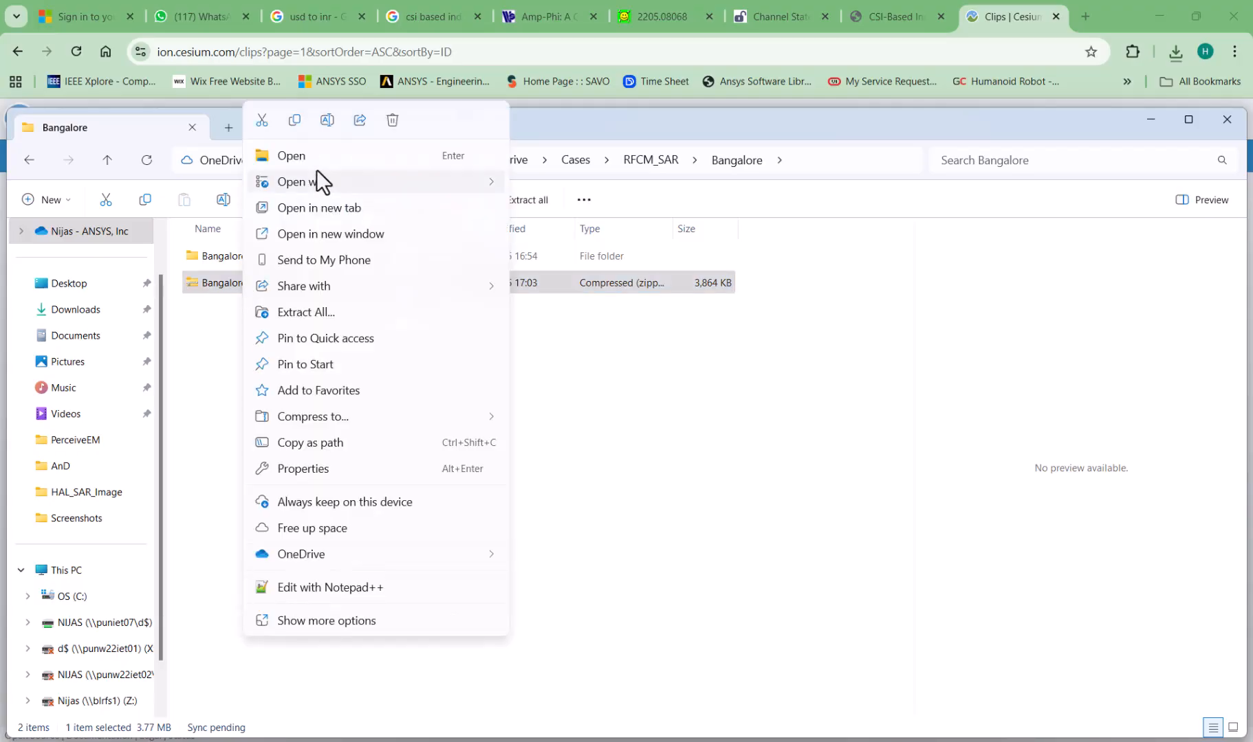
pyautogui.click(296, 313)
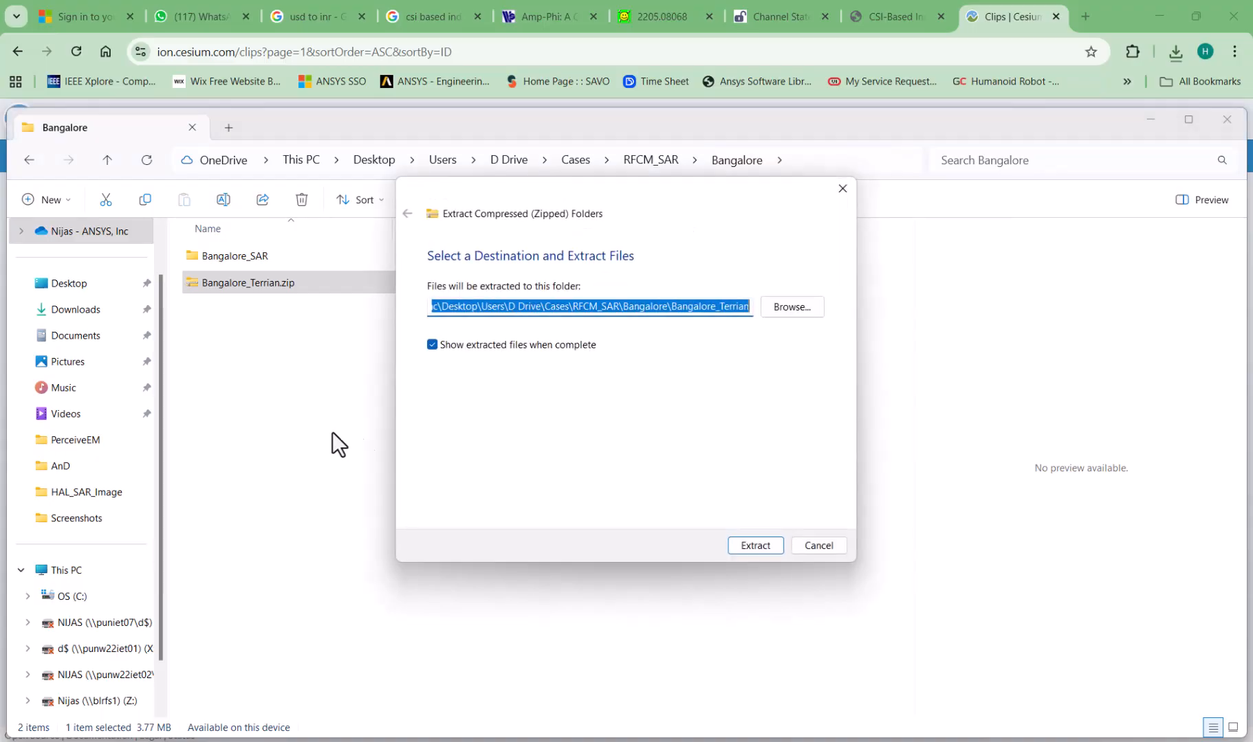
pyautogui.click(756, 549)
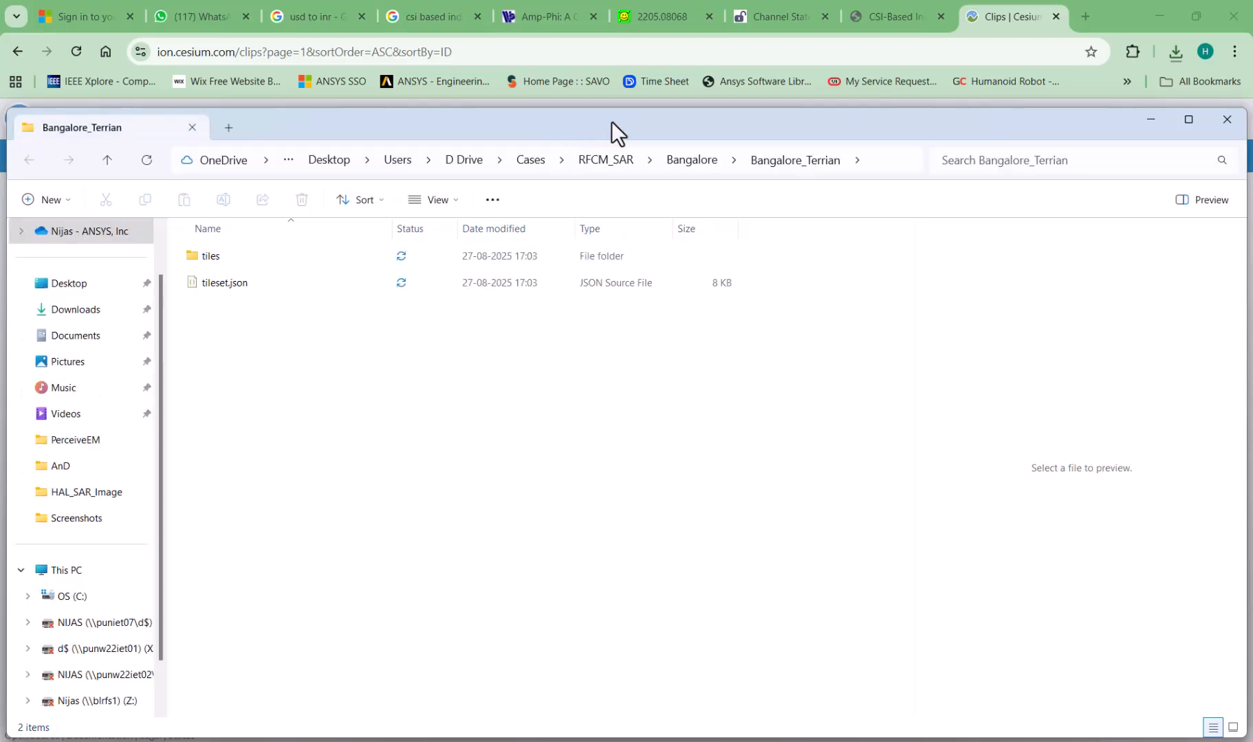
pyautogui.moveTo(613, 131); pyautogui.dragTo(284, 317)
pyautogui.click(894, 321)
pyautogui.click(308, 379)
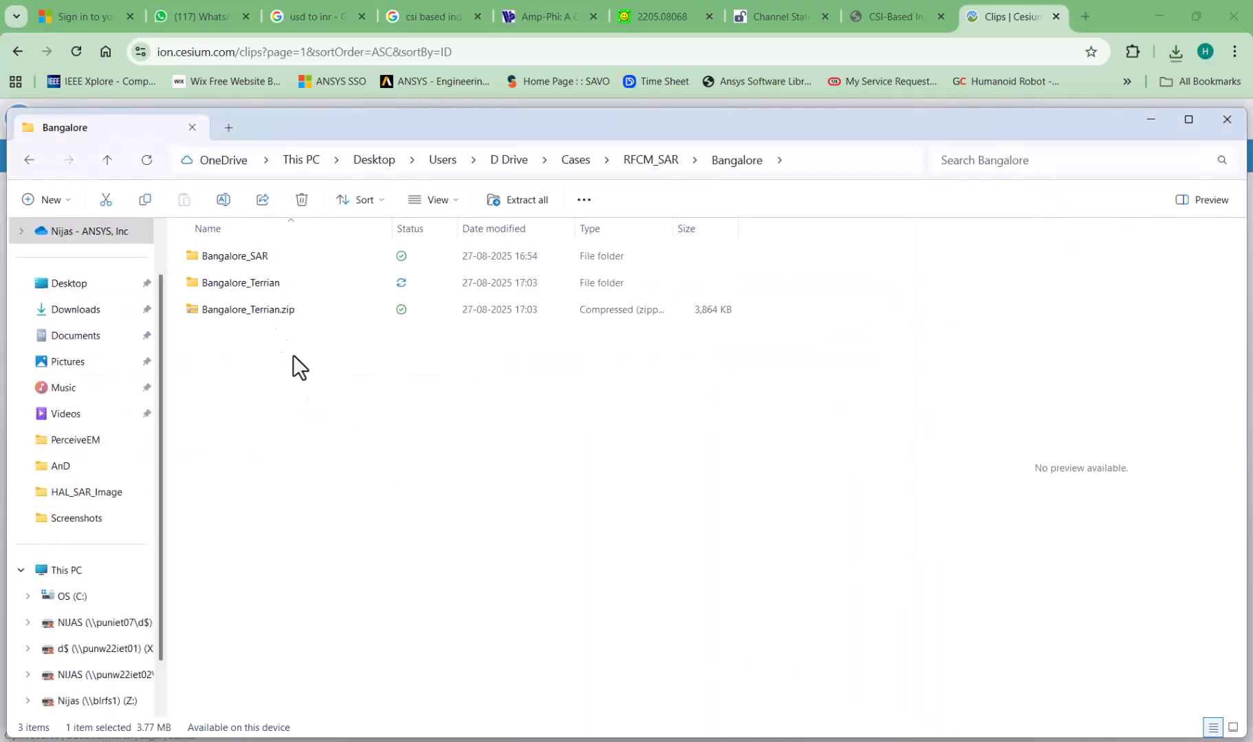
# - Permanently delete the Bangalore_Terrian.zip archive from the Bangalore folder
pyautogui.click(259, 315)
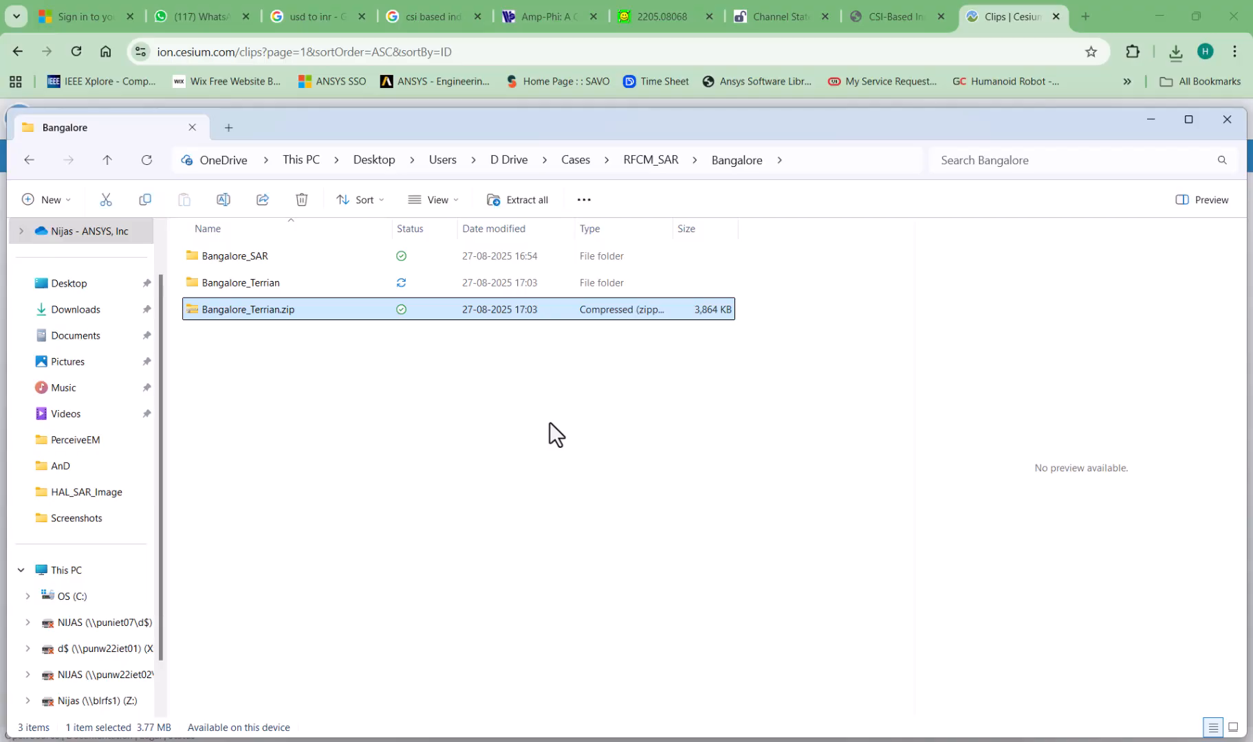
pyautogui.hotkey('shift', 'Delete')
pyautogui.click(682, 431)
# - Look through the extracted Bangalore_Terrian folder and the GLB files in its tiles subfolder
pyautogui.click(242, 280)
pyautogui.click(231, 285)
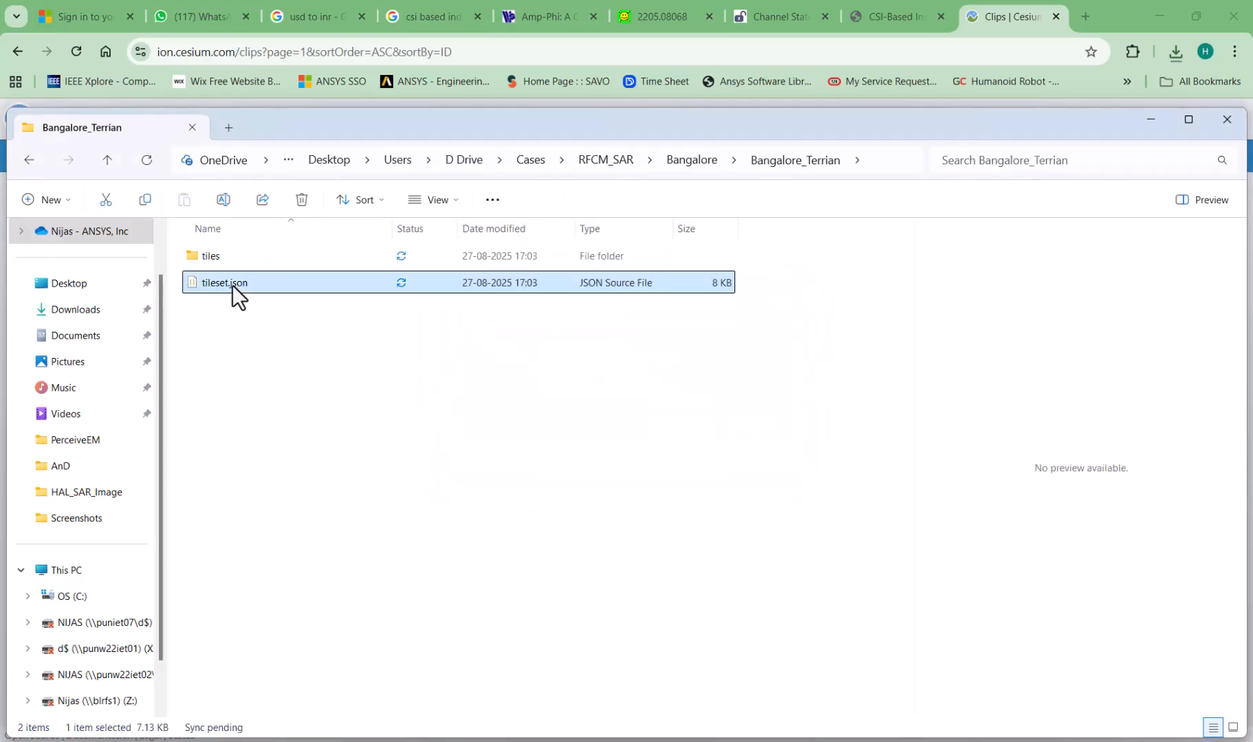
pyautogui.doubleClick(200, 256)
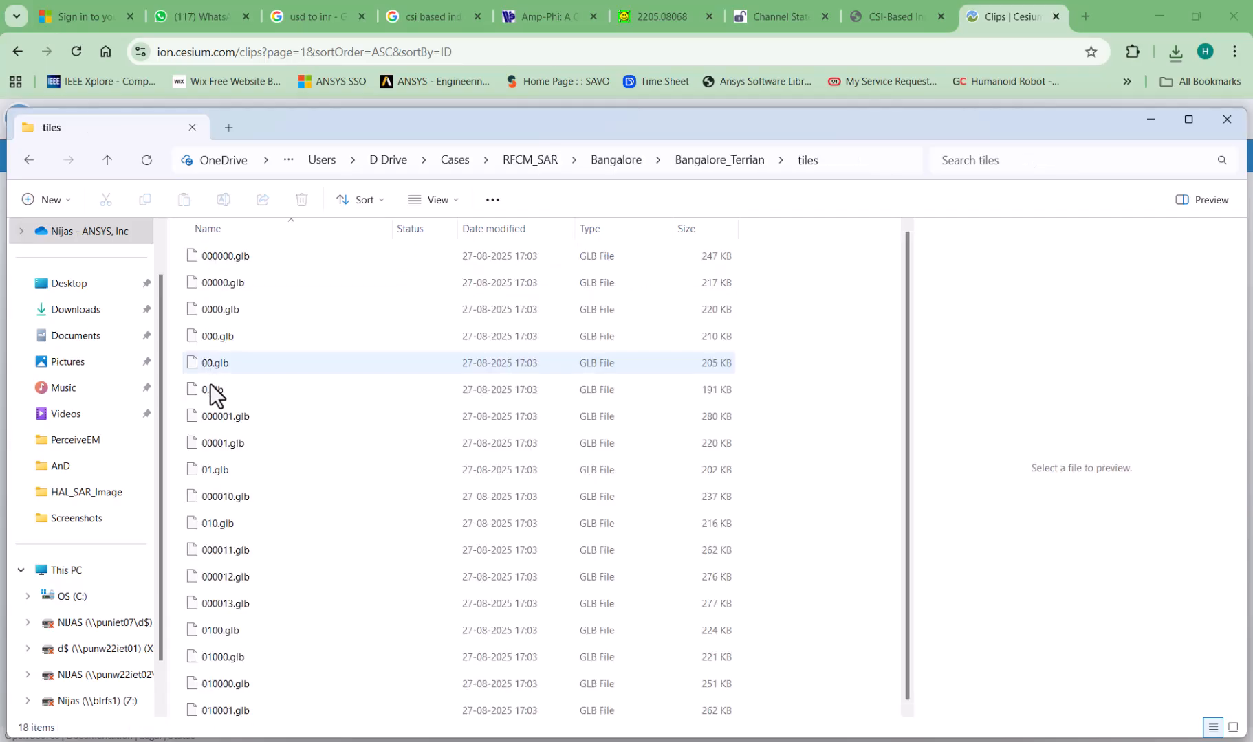
pyautogui.click(242, 263)
pyautogui.click(243, 281)
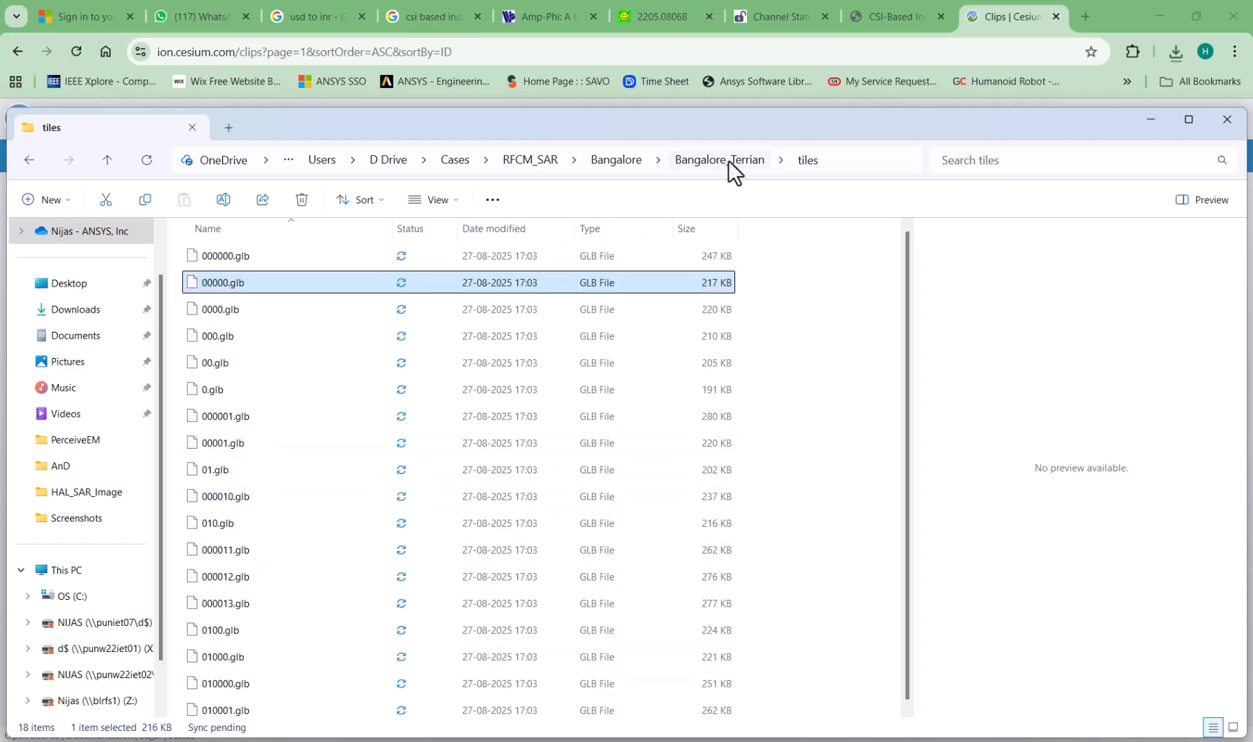
pyautogui.click(690, 160)
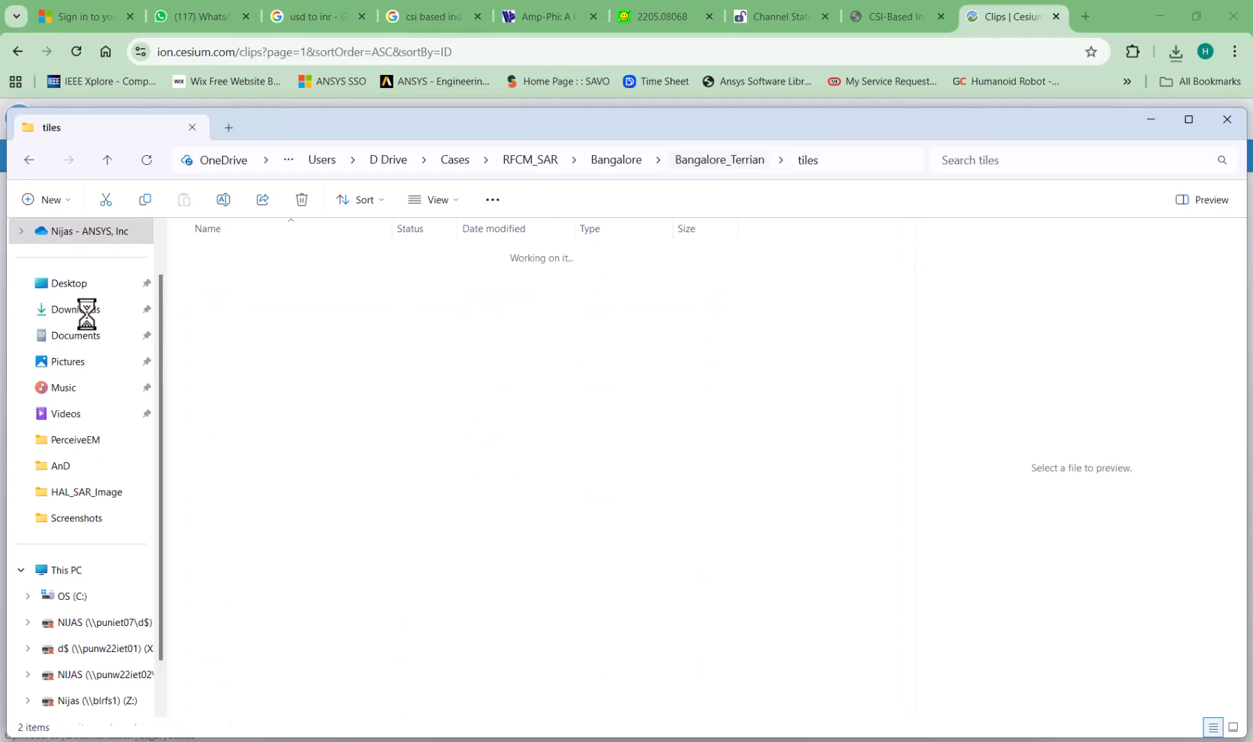
# - Open tileset.json in Notepad++, examine the first child tile's bounding volume and content entries, and close the file
pyautogui.rightClick(221, 287)
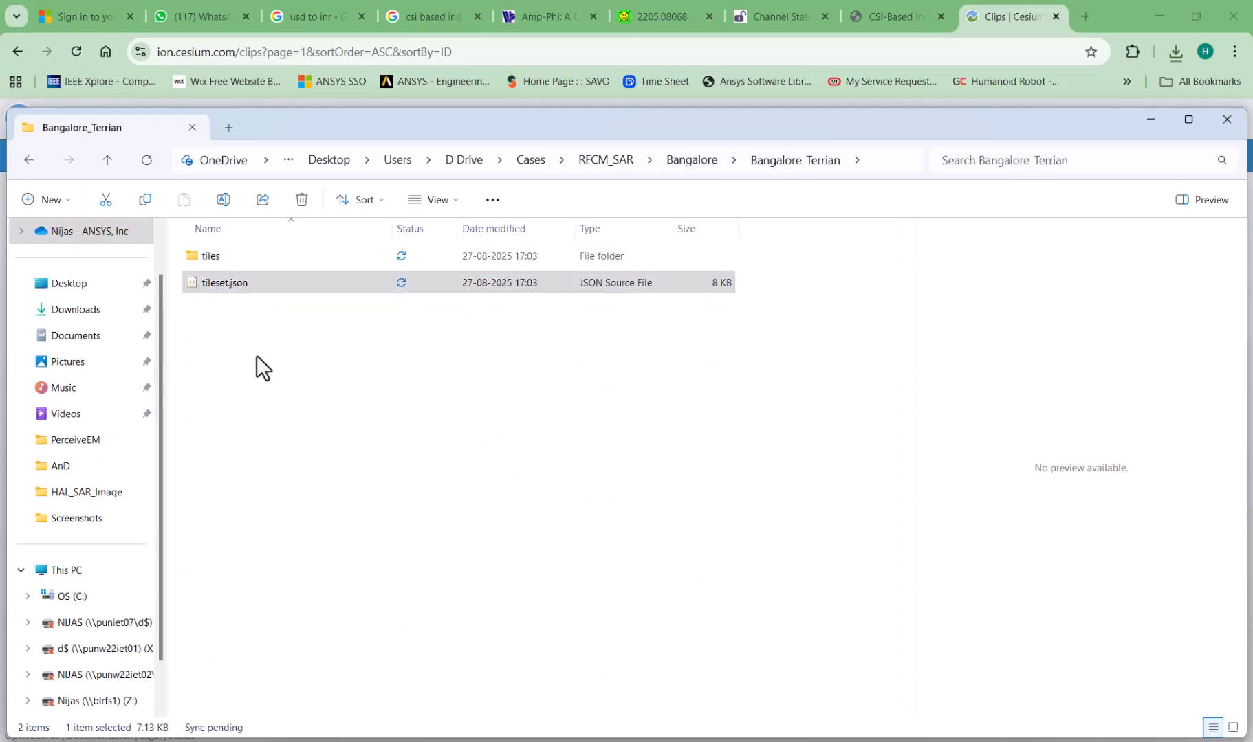
pyautogui.click(282, 642)
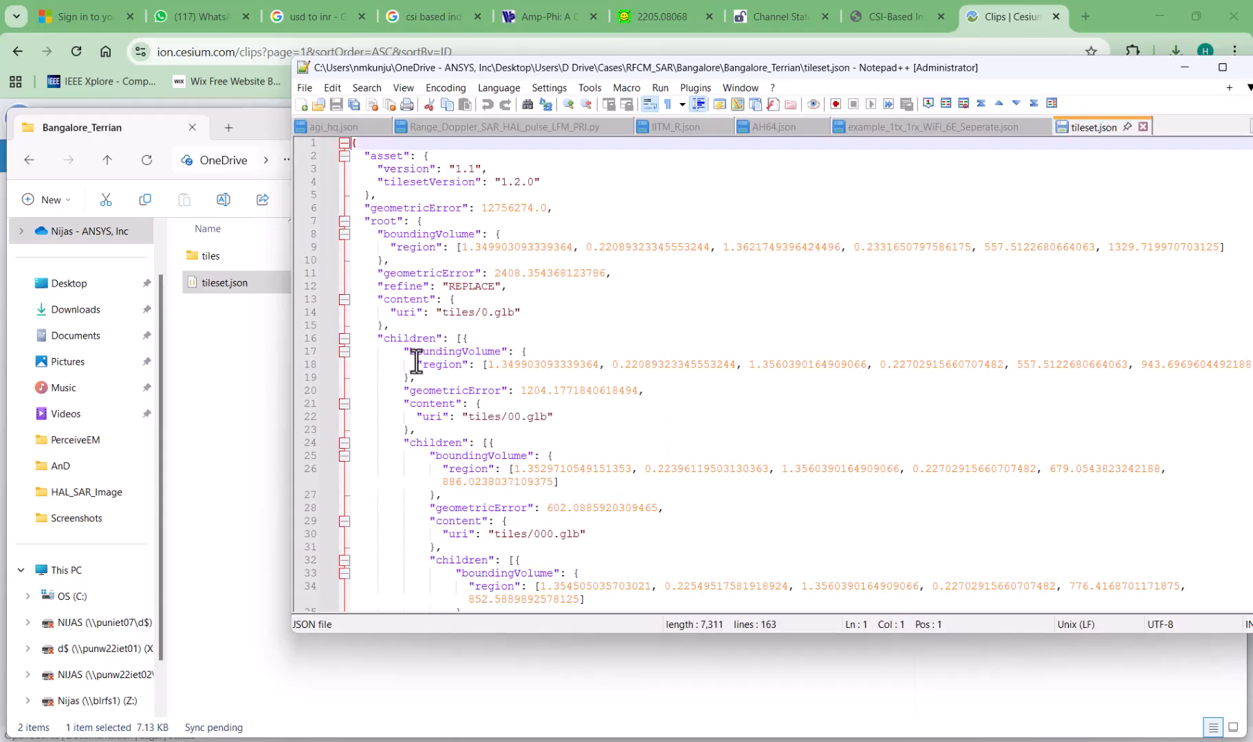
pyautogui.moveTo(409, 351); pyautogui.dragTo(553, 417)
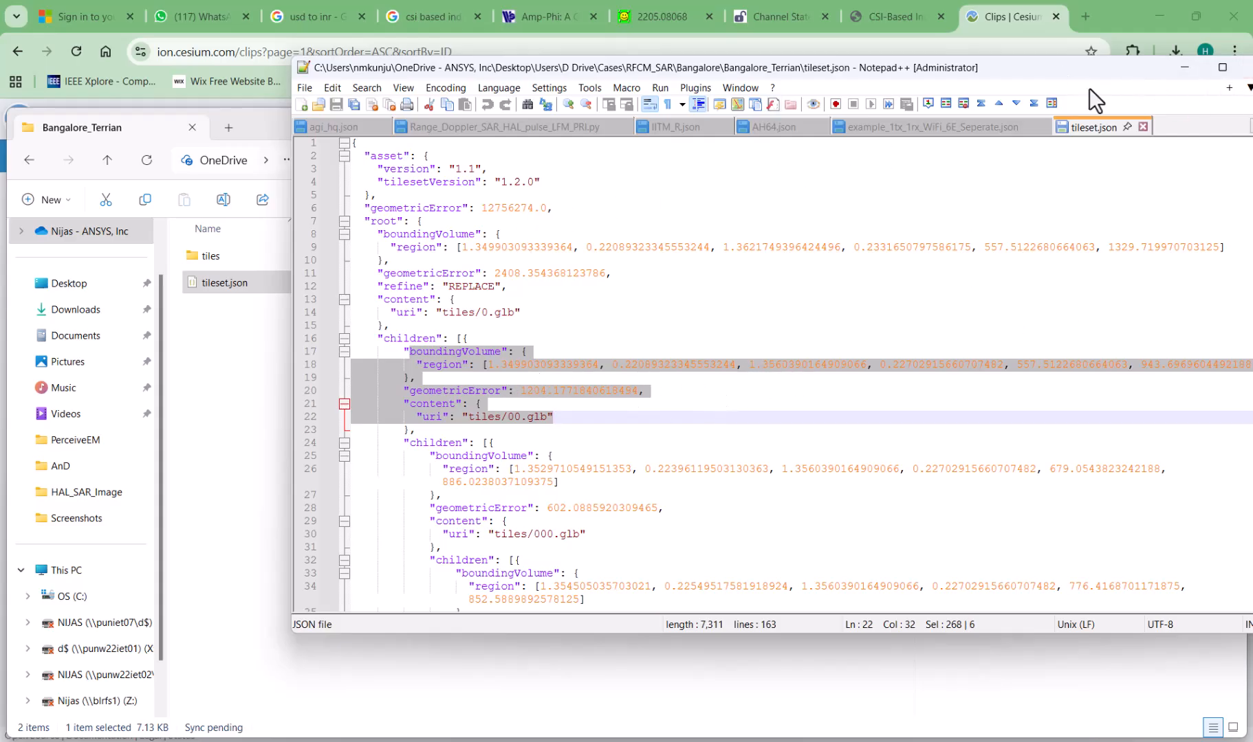
pyautogui.click(1143, 123)
pyautogui.click(1184, 67)
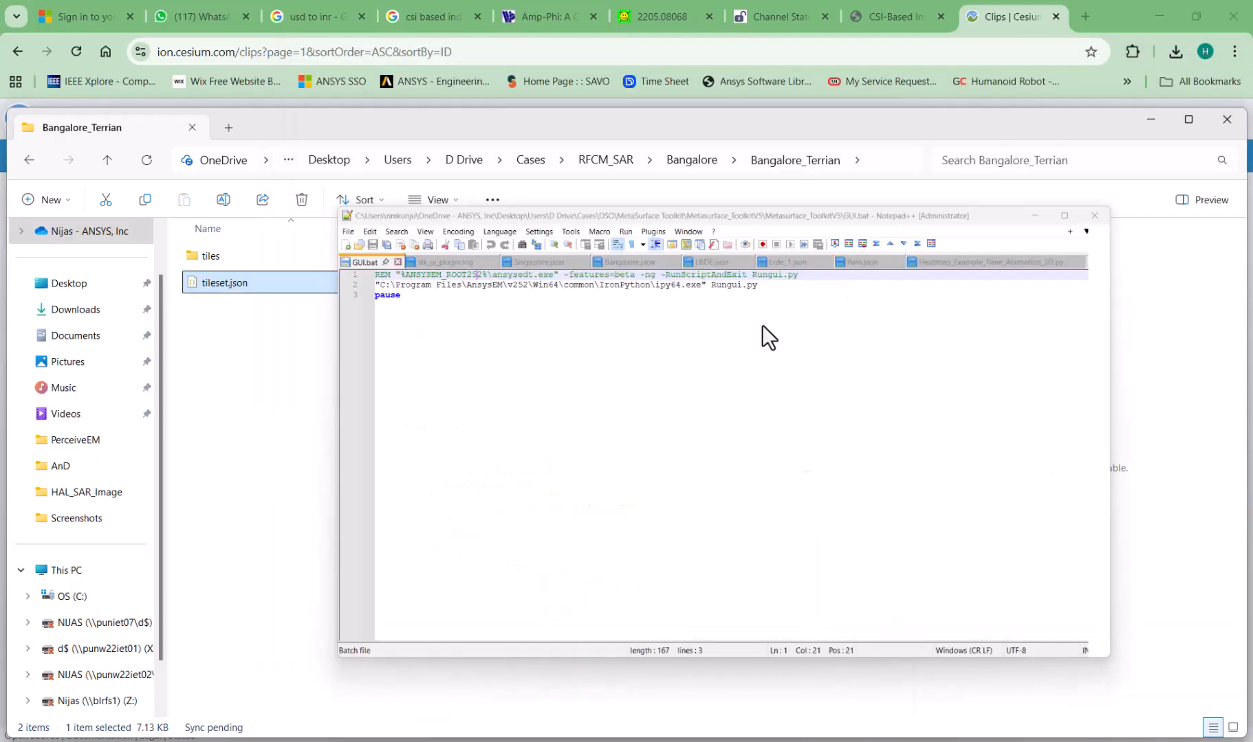
pyautogui.click(553, 467)
# - Switch to the Bangalore_SAR scenario in STK and set the local source folder for adding 3D tilesets to RFCM_SAR\Bangalore
pyautogui.moveTo(736, 739)
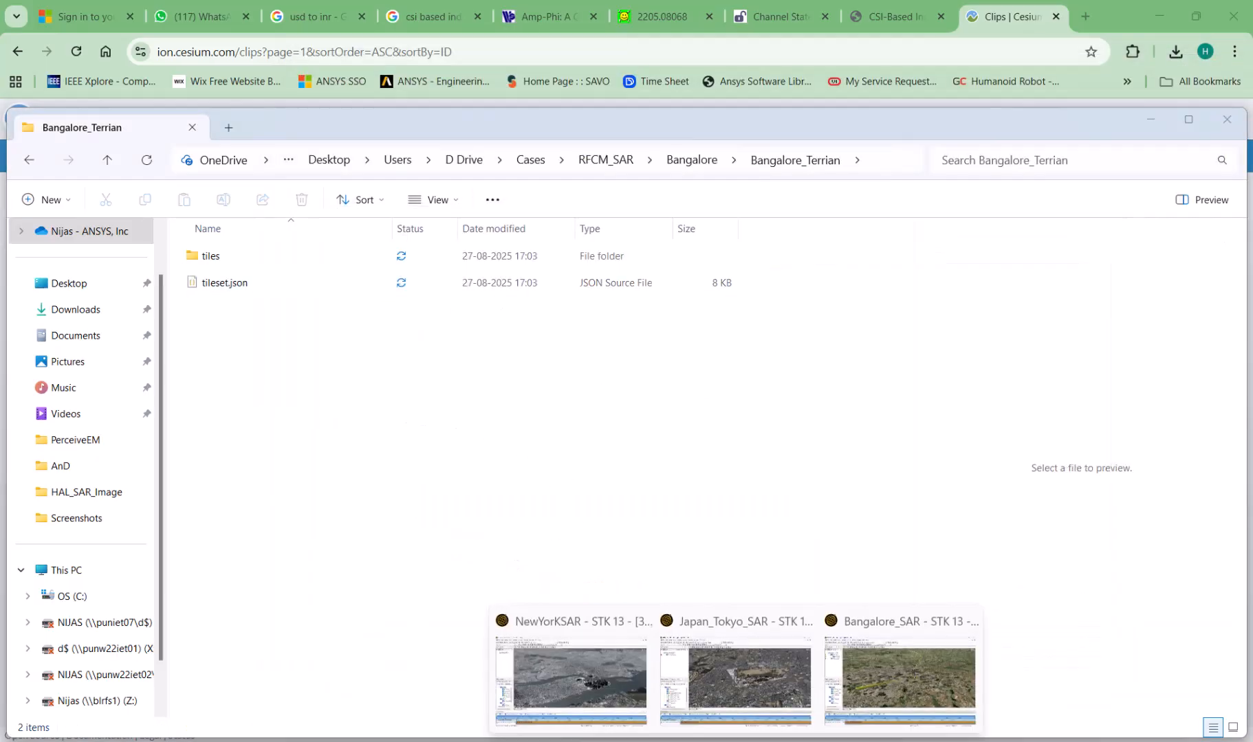
pyautogui.click(900, 704)
pyautogui.click(56, 424)
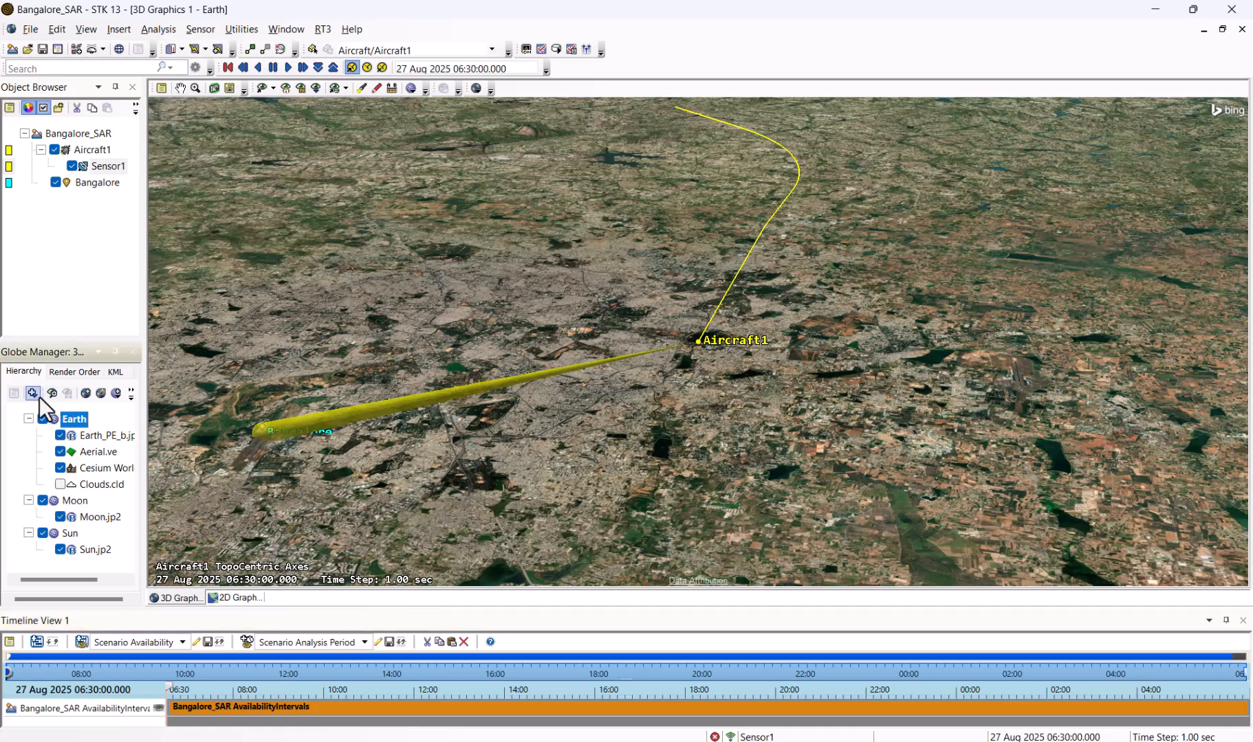
pyautogui.click(32, 393)
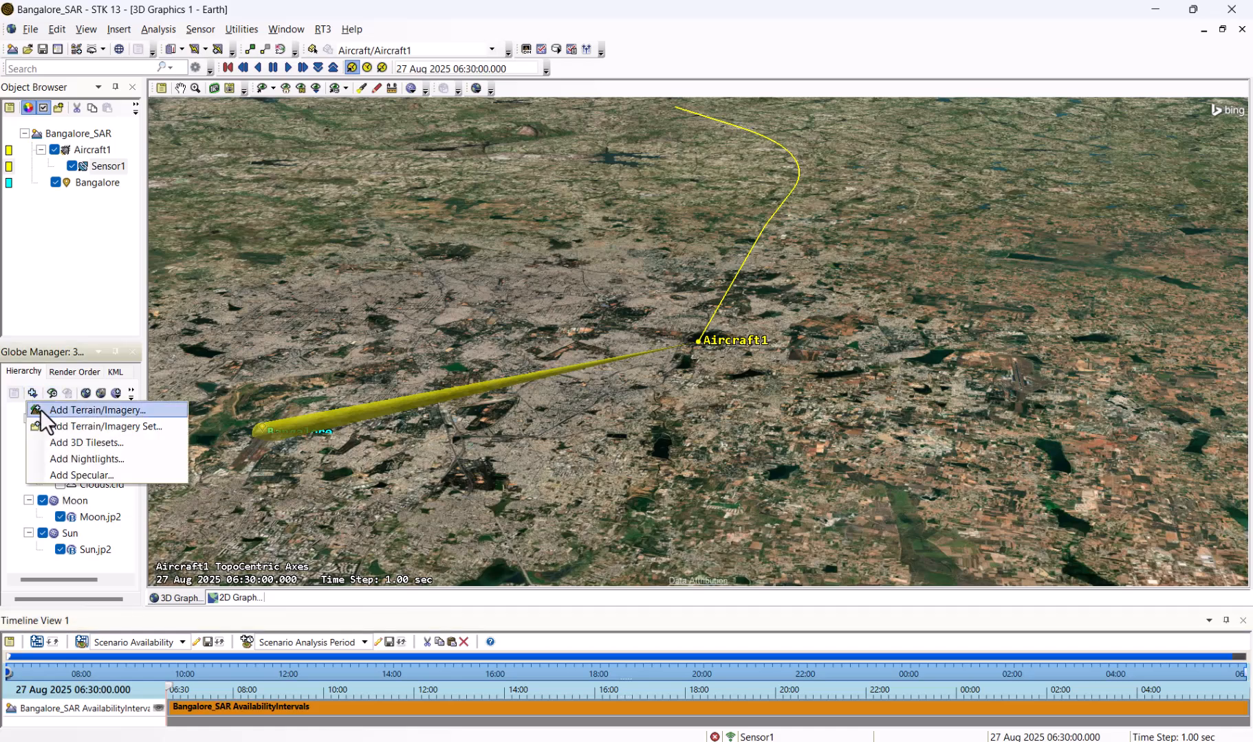
pyautogui.click(72, 445)
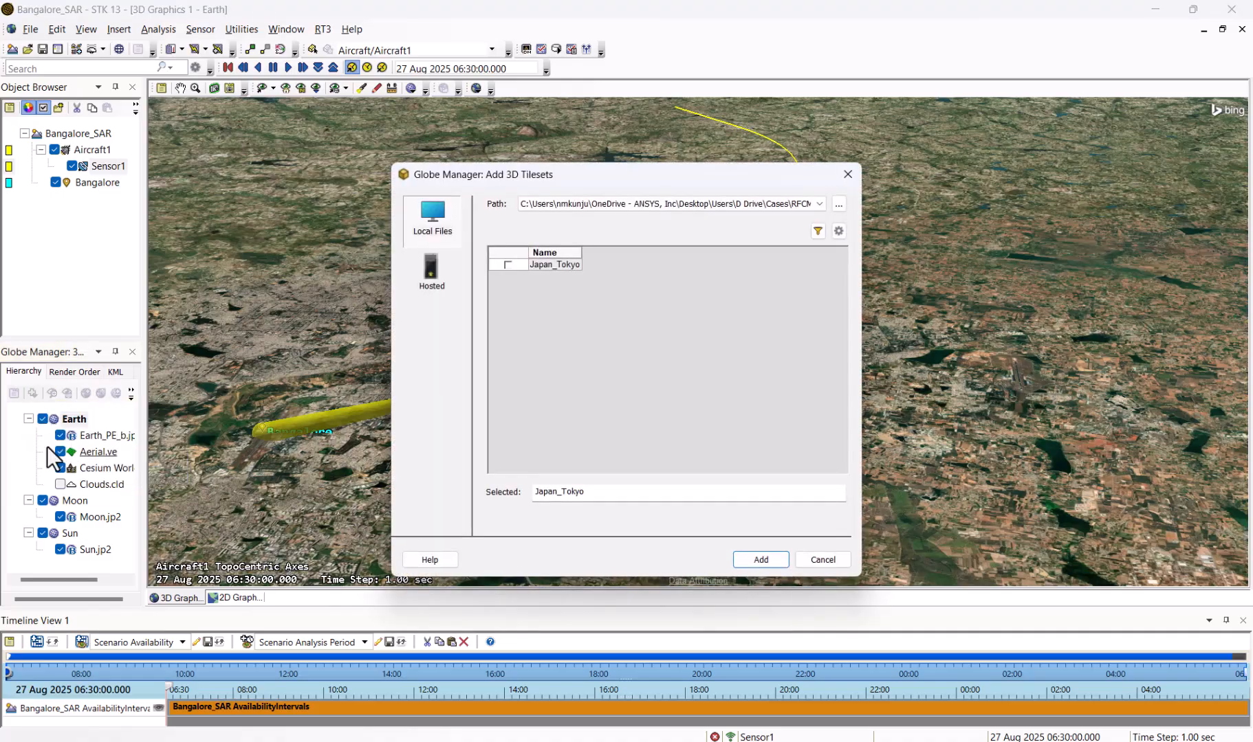
pyautogui.click(838, 205)
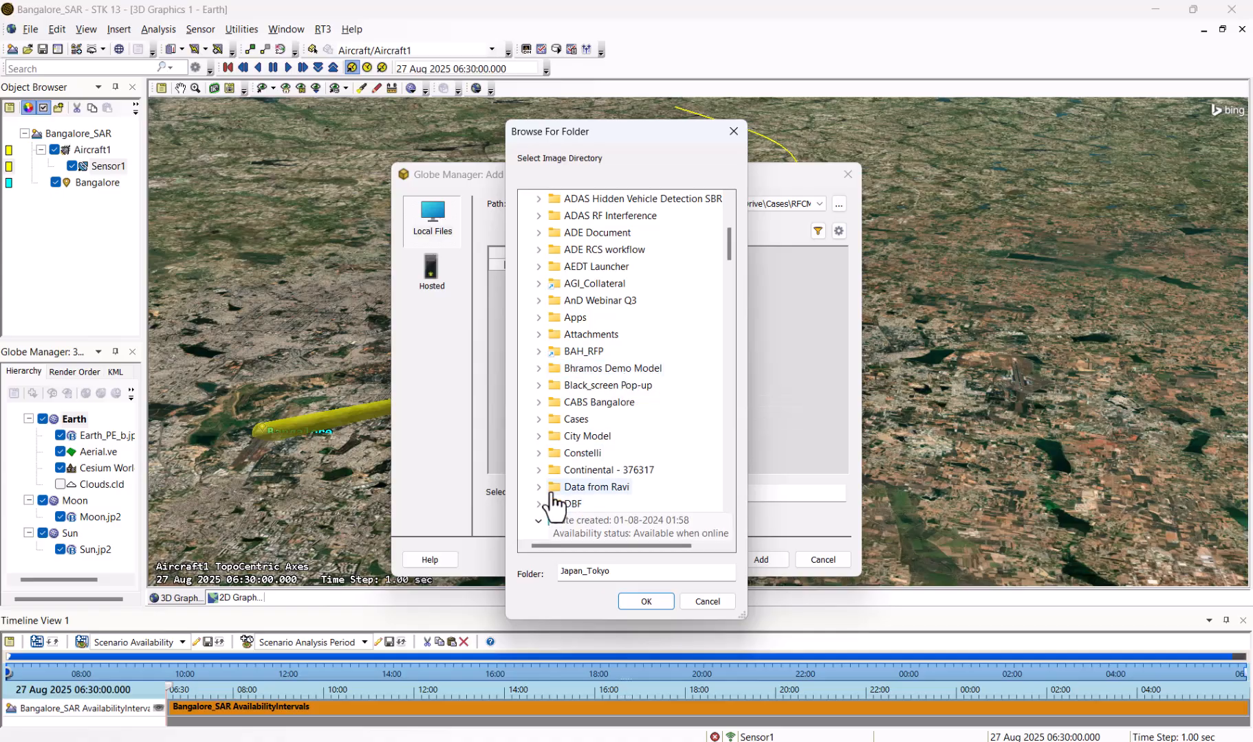
pyautogui.click(539, 515)
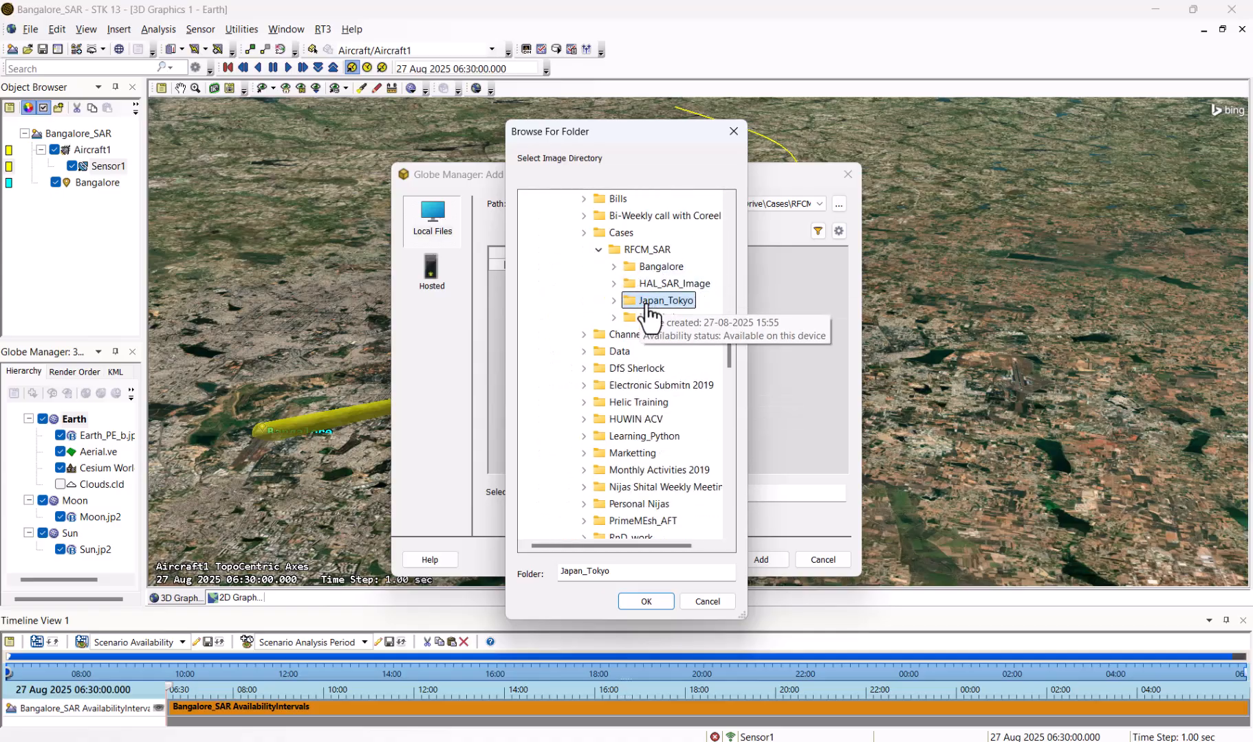
pyautogui.doubleClick(644, 268)
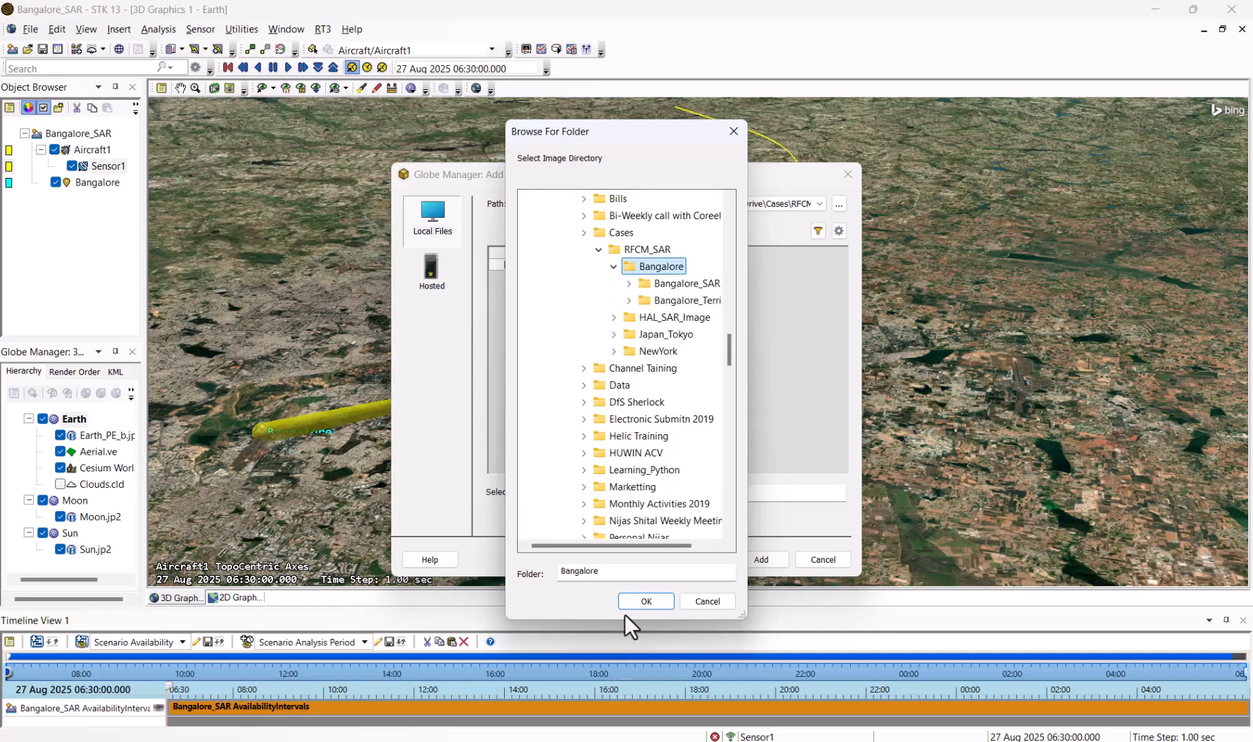
pyautogui.click(645, 602)
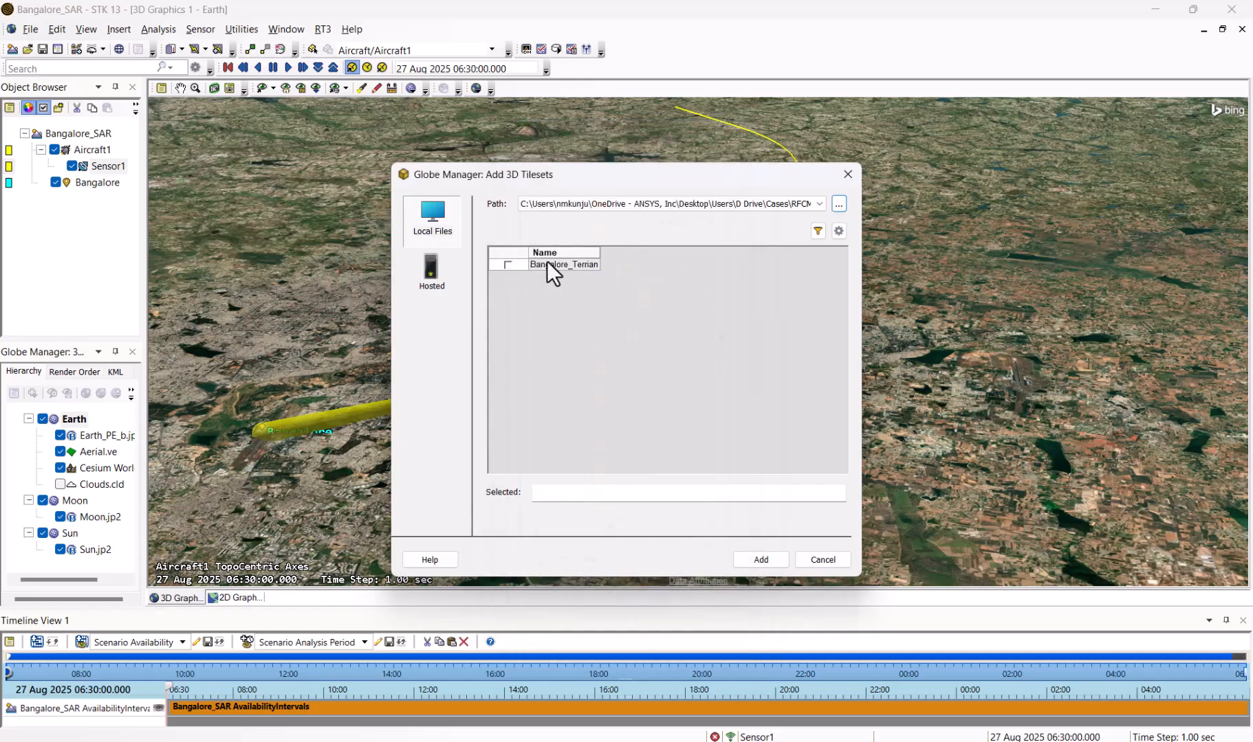
# - Select the Bangalore_Terrian tileset and add it to the Earth globe
pyautogui.click(506, 264)
pyautogui.click(508, 264)
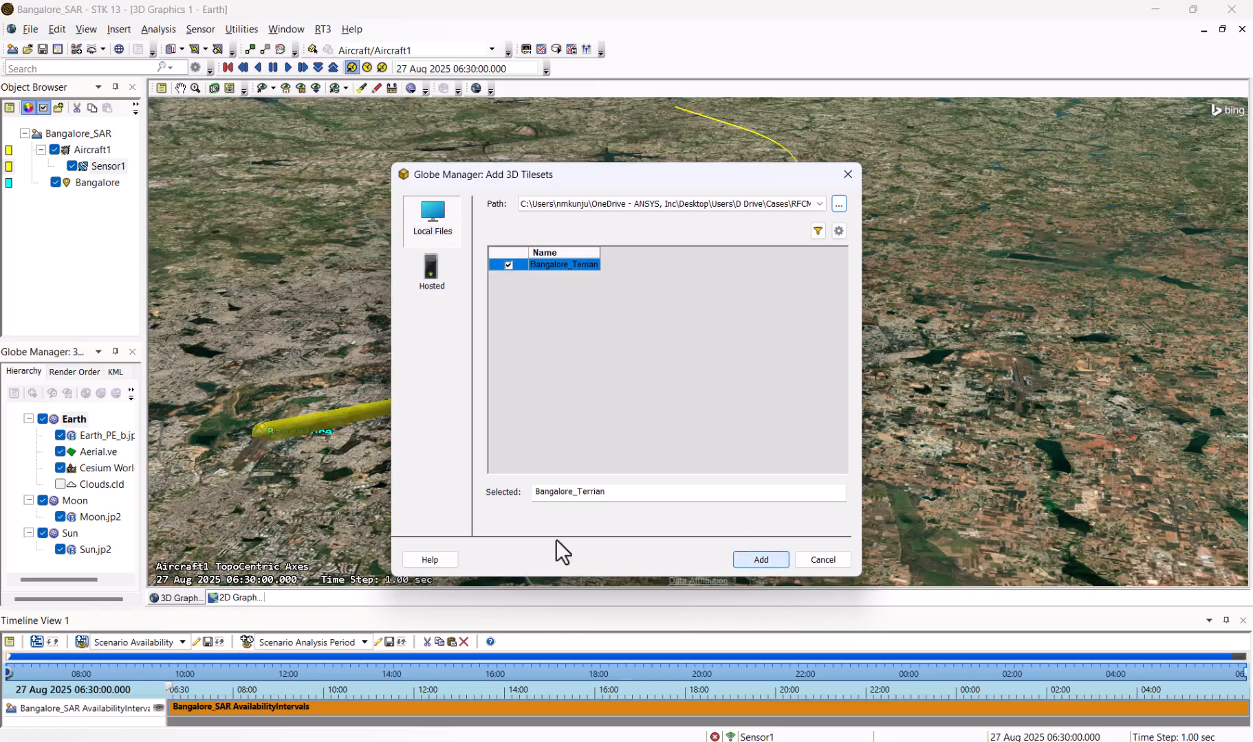
pyautogui.click(761, 560)
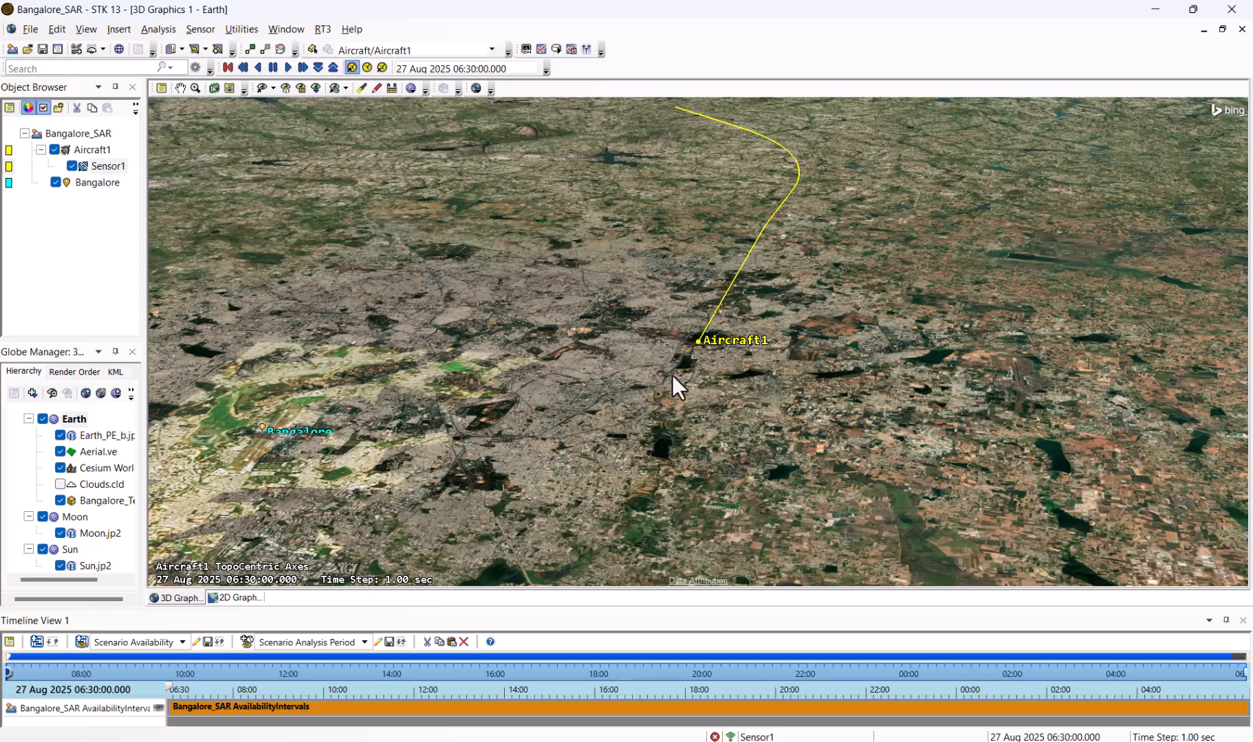
# - Zoom to the Bangalore_Terrian tileset and inspect its coverage around the Bangalore target from several angles
pyautogui.rightClick(104, 500)
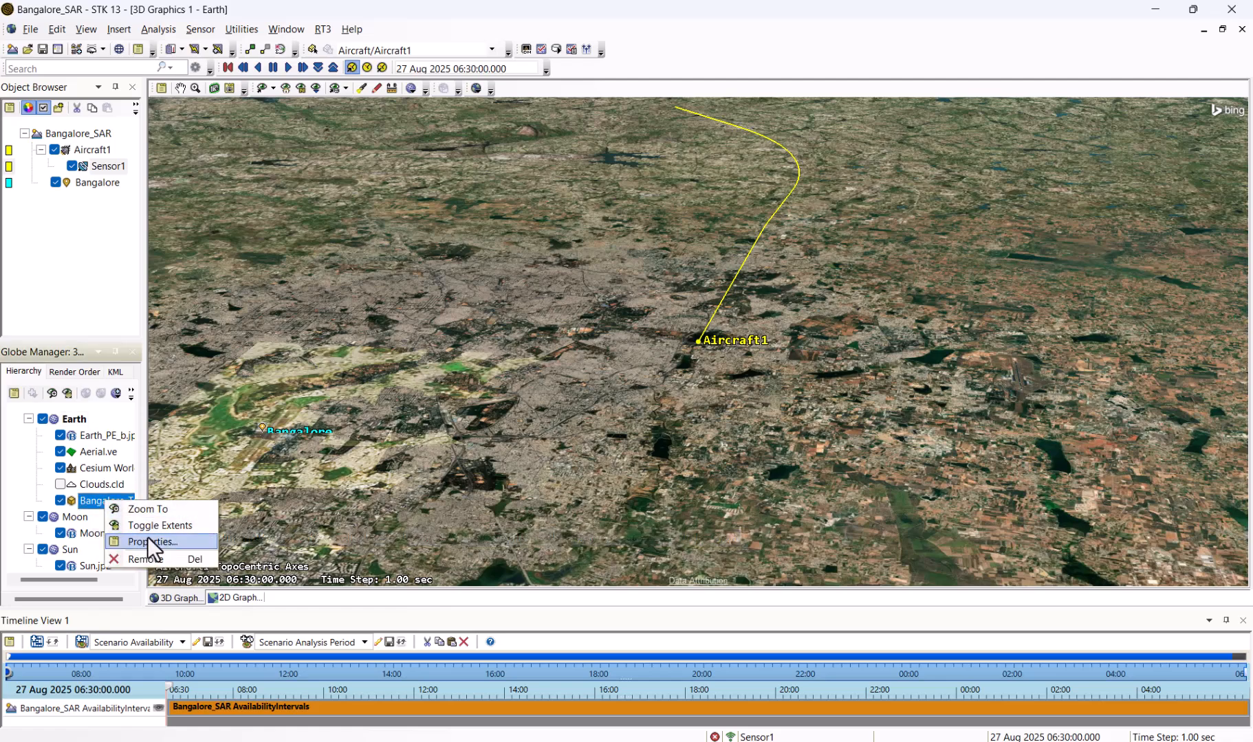
pyautogui.click(162, 512)
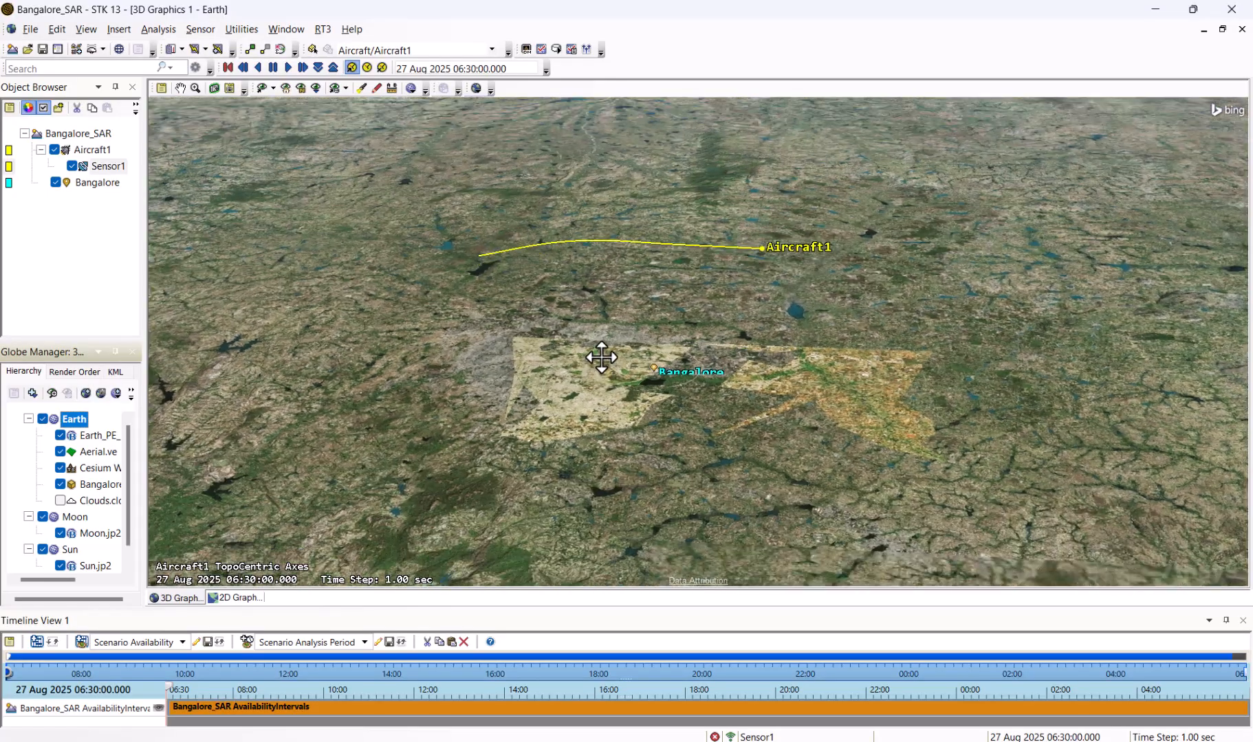
pyautogui.moveTo(616, 439); pyautogui.dragTo(520, 328)
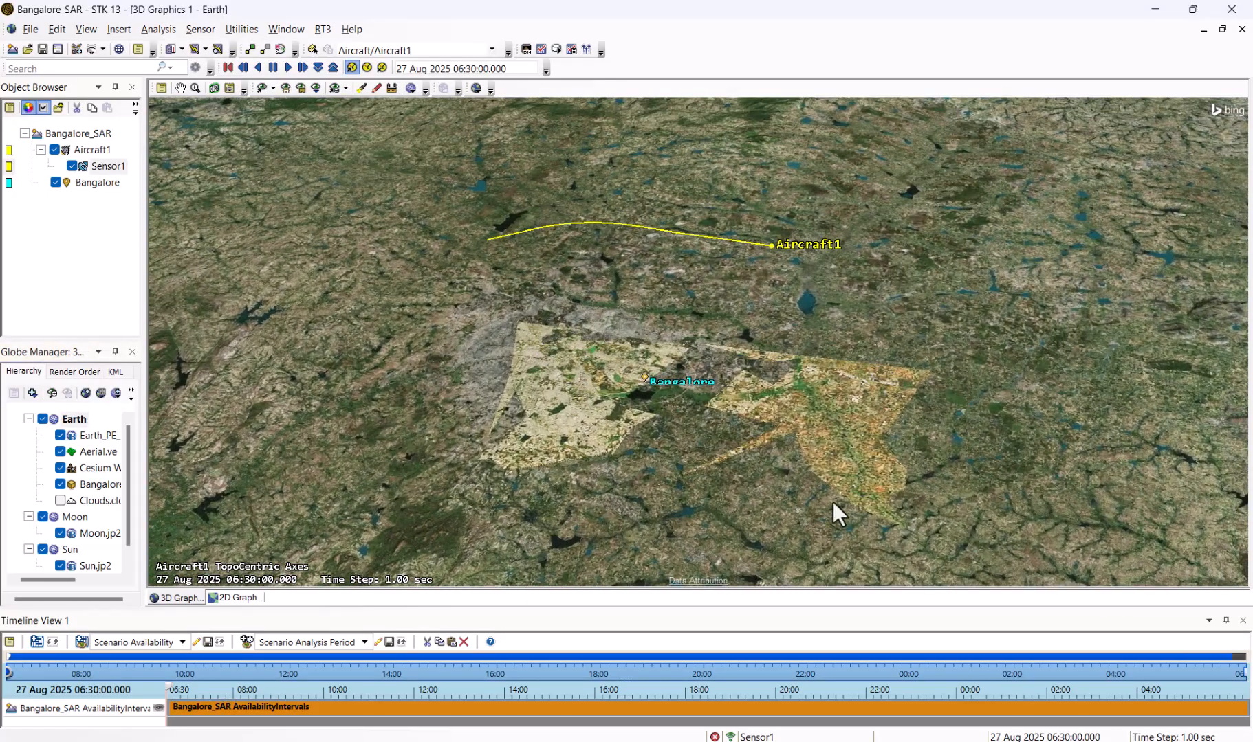
pyautogui.scroll(5, 597, 453)
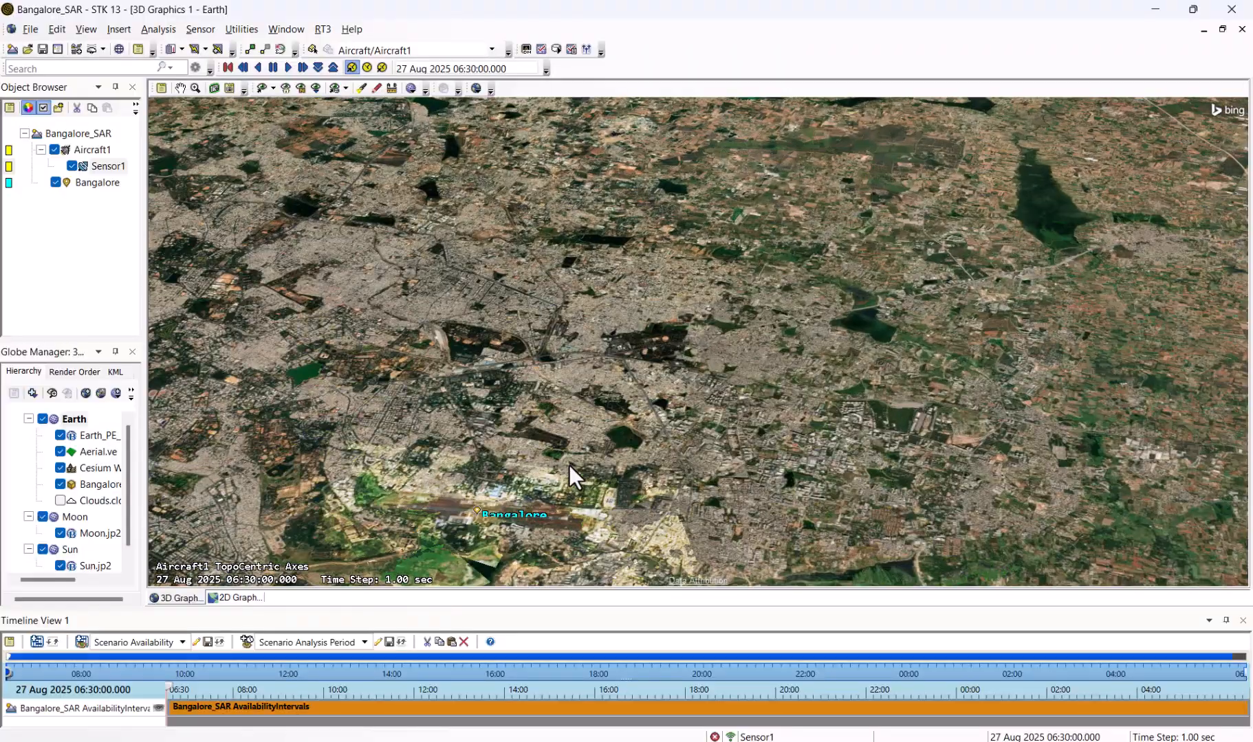
pyautogui.moveTo(568, 460); pyautogui.dragTo(601, 390)
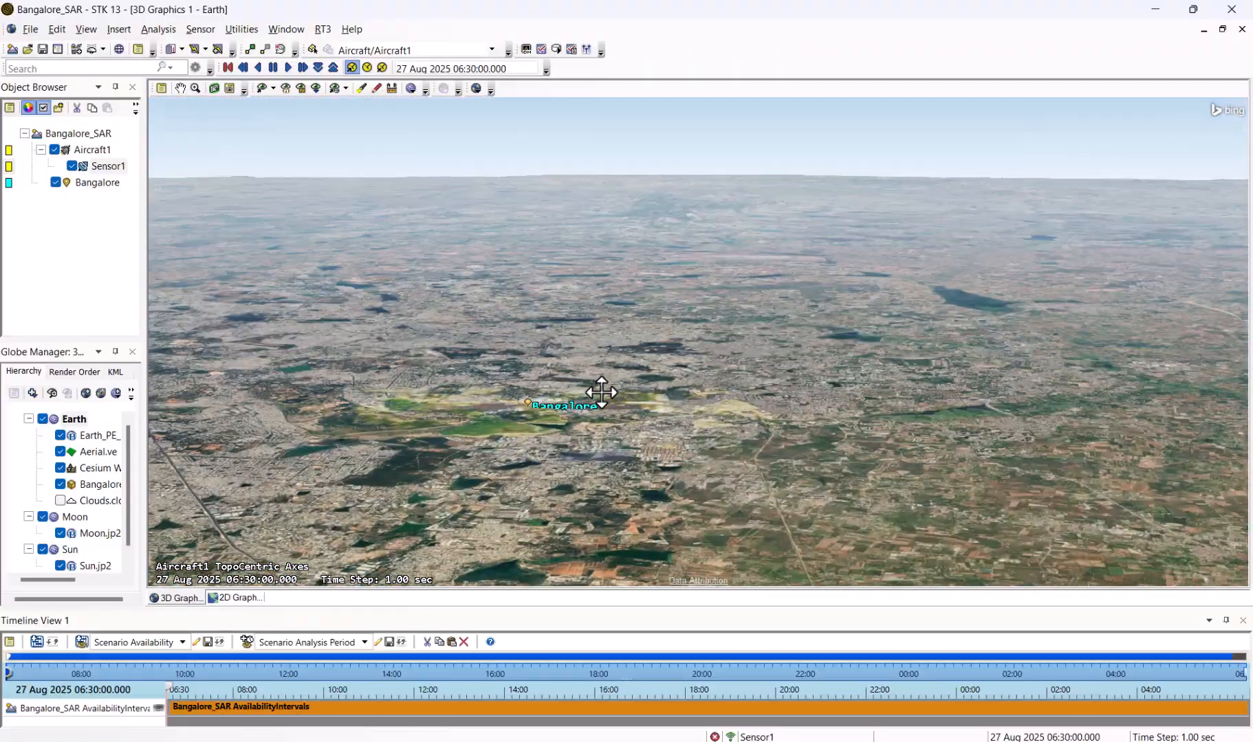
pyautogui.scroll(3, 525, 456)
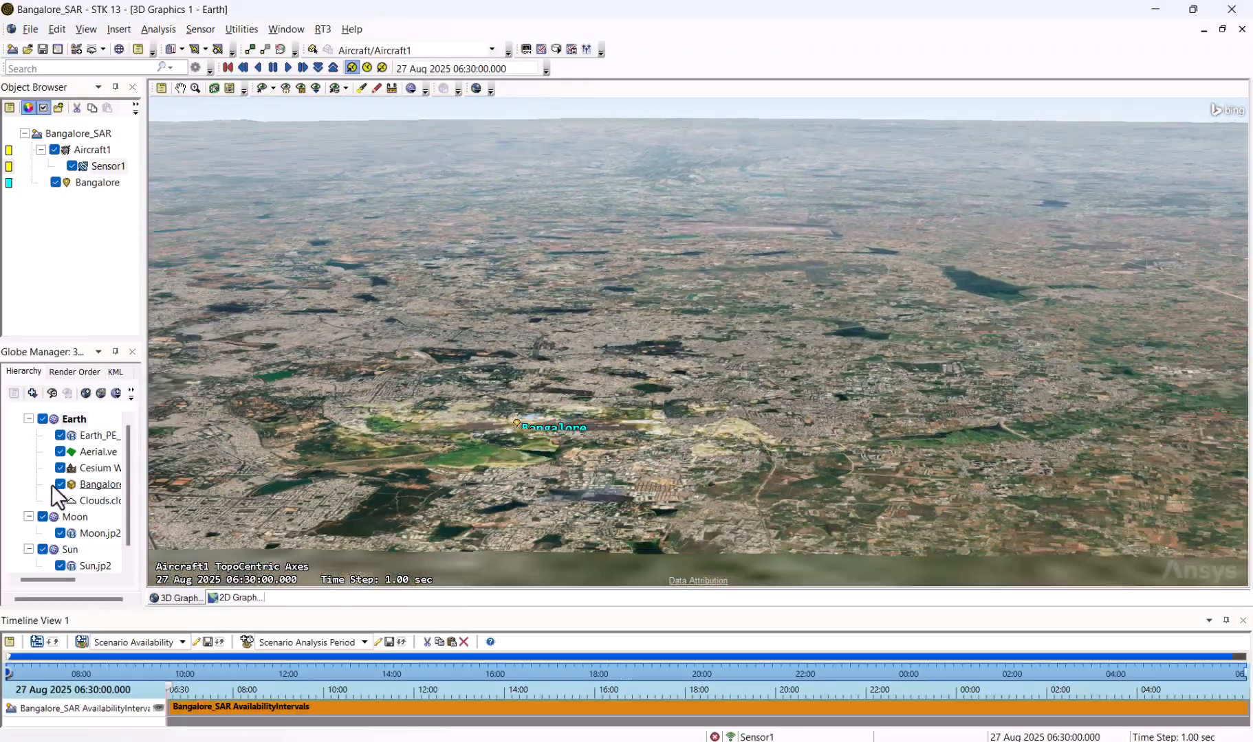
# - Toggle the Bangalore tileset's visibility, hide Cesium World Terrain on the Earth globe, and inspect the tileset's height from a low angle
pyautogui.click(56, 484)
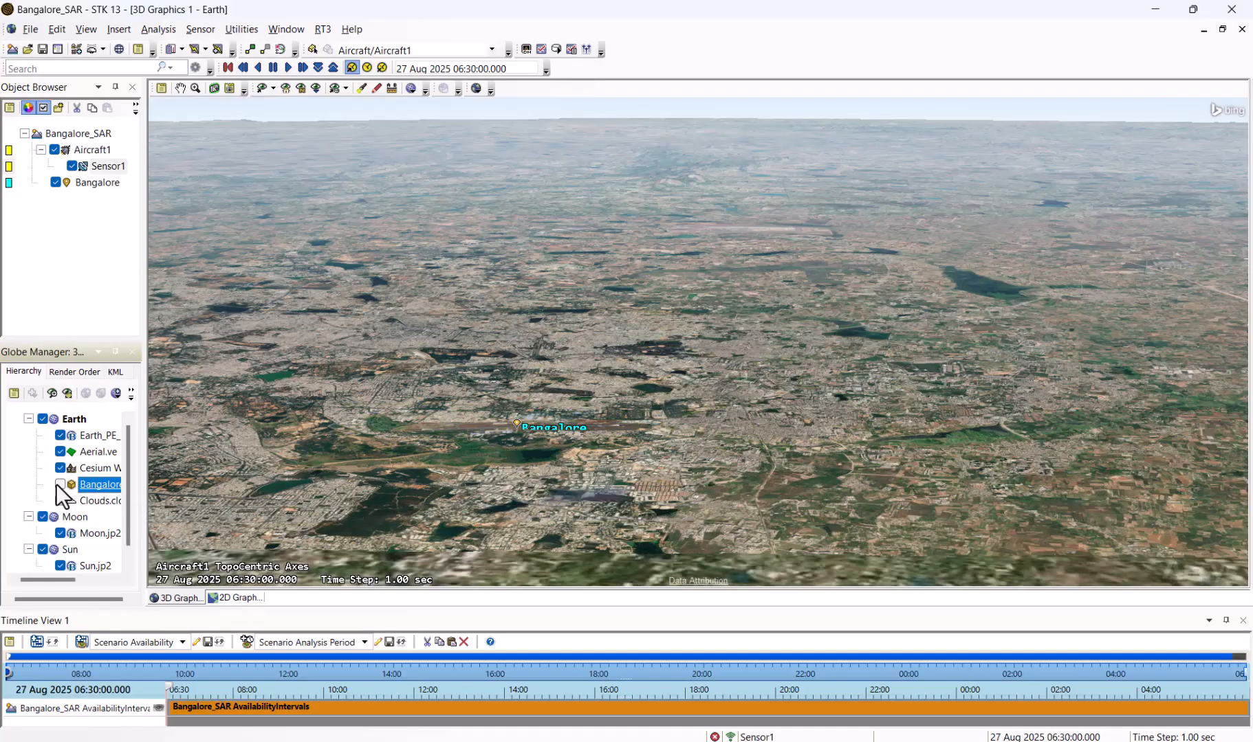
pyautogui.click(60, 468)
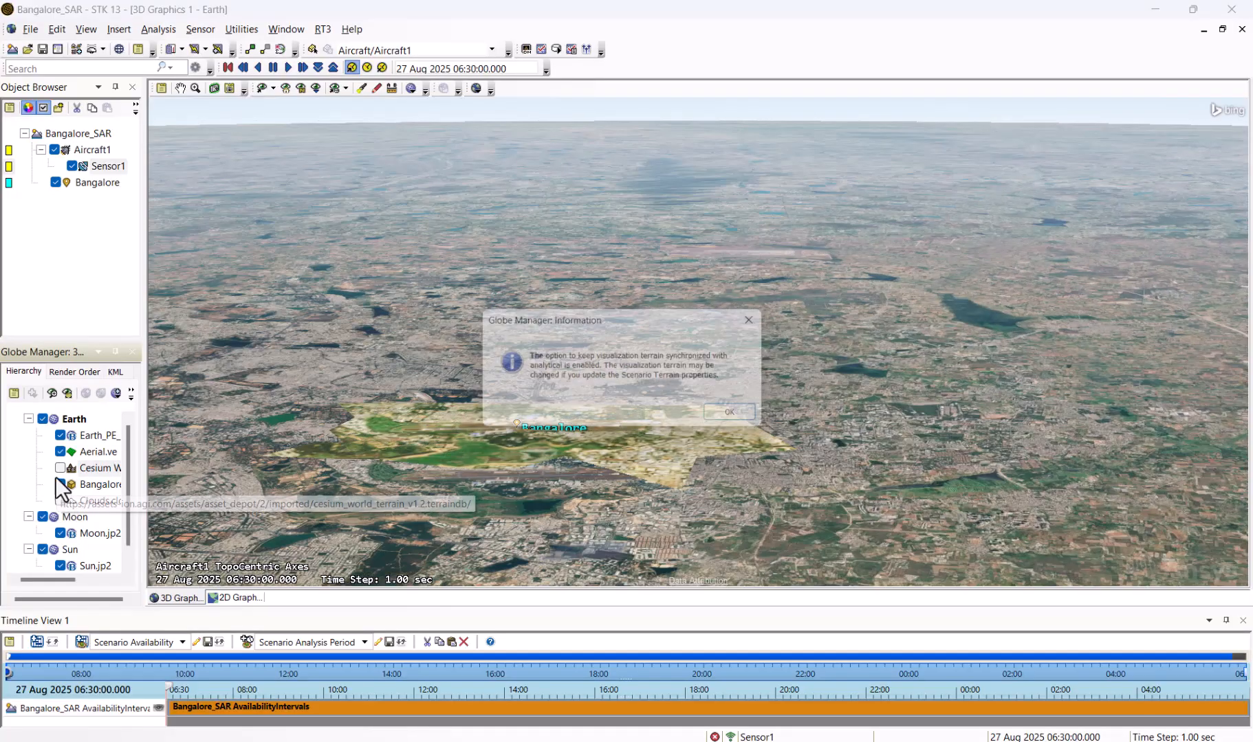
pyautogui.click(735, 420)
pyautogui.moveTo(472, 478)
pyautogui.mouseDown()
pyautogui.moveTo(449, 445)
pyautogui.moveTo(439, 480)
pyautogui.moveTo(478, 470)
pyautogui.mouseUp()
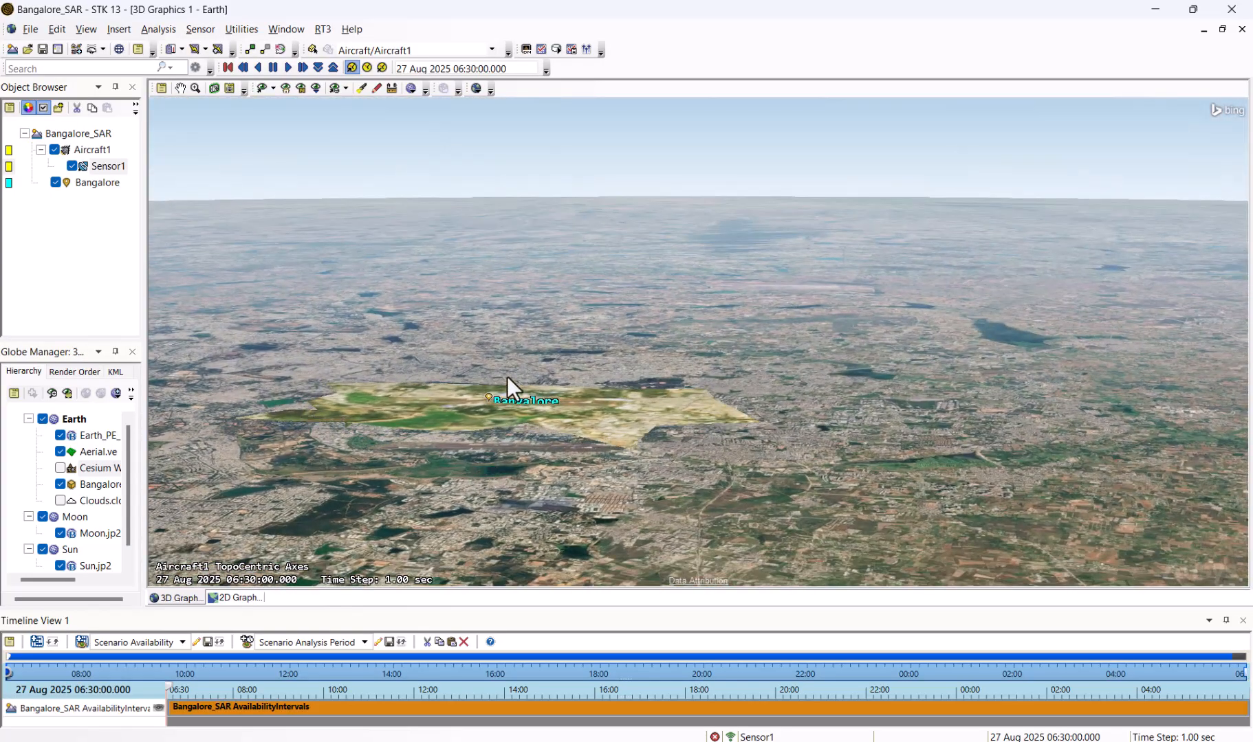
pyautogui.moveTo(453, 479); pyautogui.dragTo(426, 425)
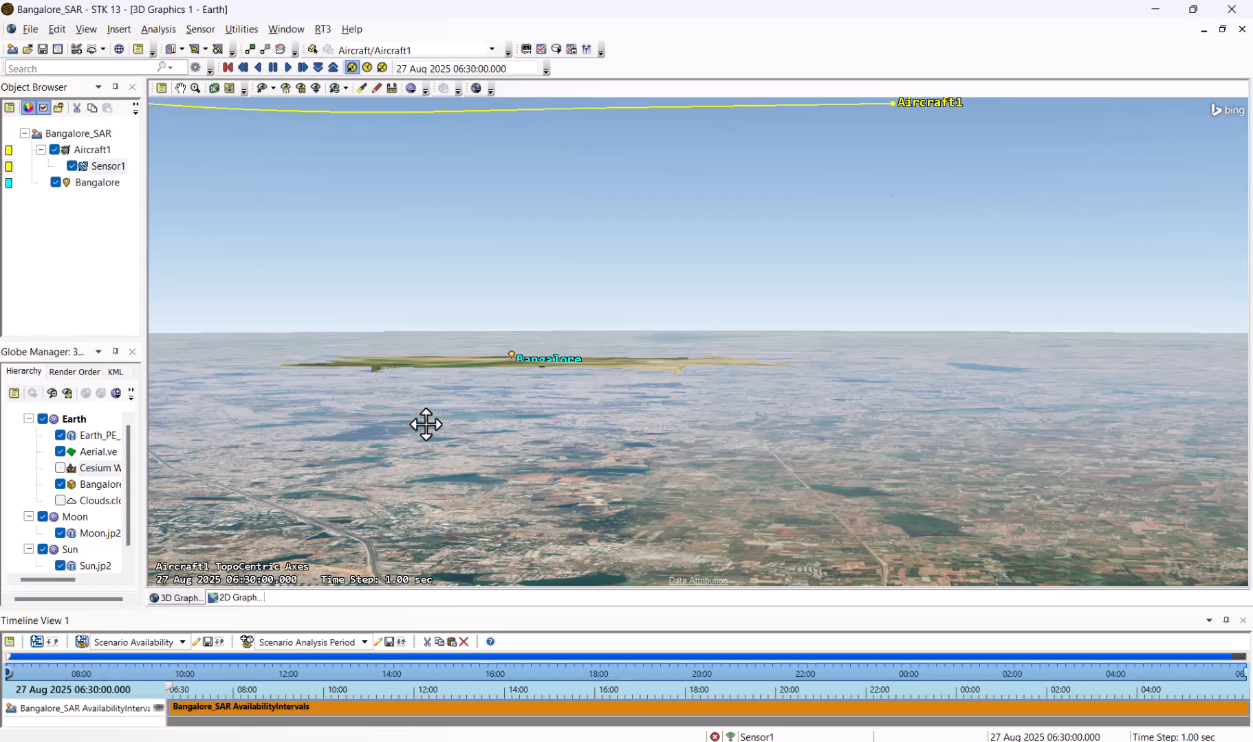
# - Show Cesium World Terrain again and inspect how the Bangalore tileset fits the surrounding terrain
pyautogui.click(59, 468)
pyautogui.moveTo(523, 376); pyautogui.dragTo(528, 414)
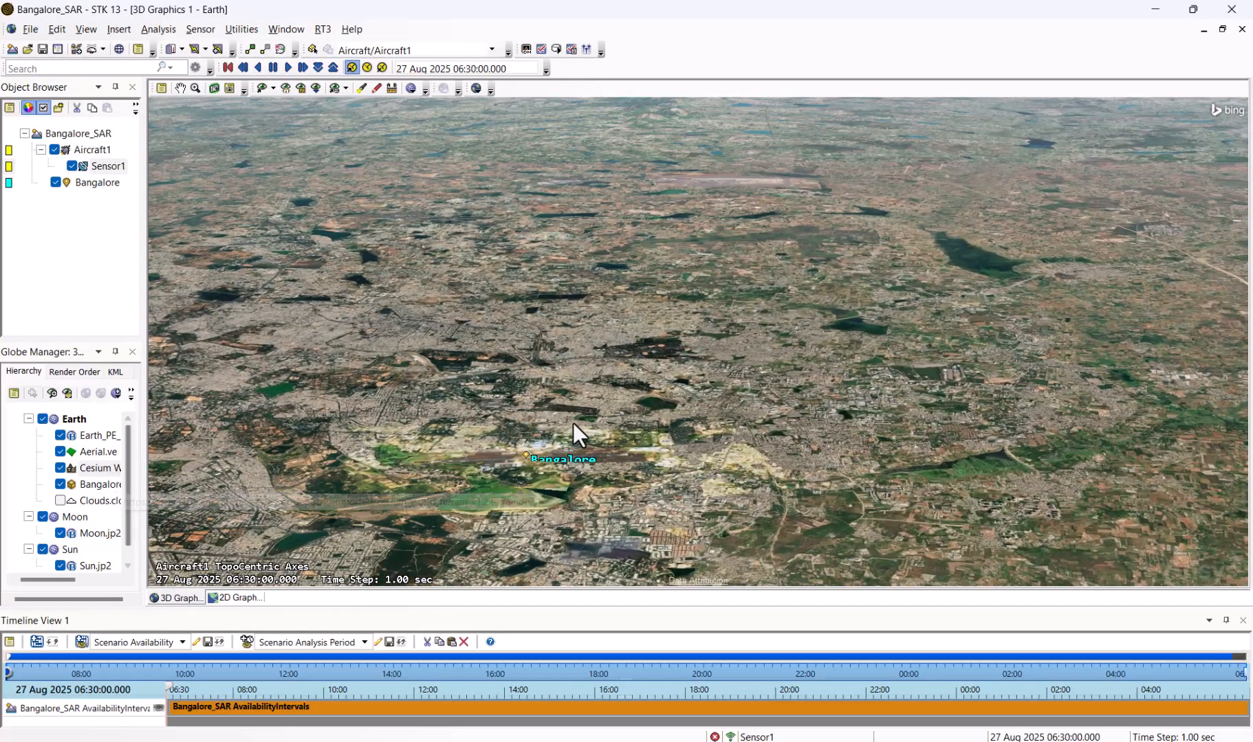
pyautogui.scroll(2, 555, 475)
pyautogui.moveTo(554, 478); pyautogui.dragTo(537, 457)
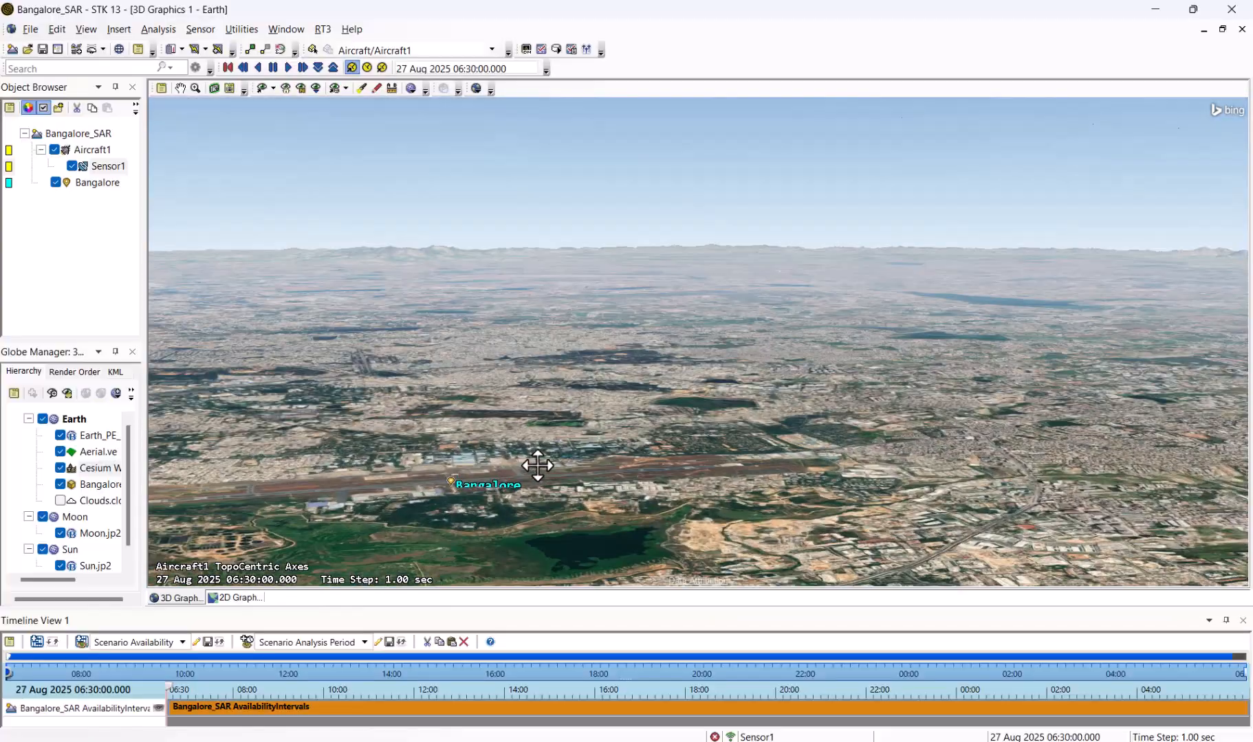
pyautogui.moveTo(500, 501); pyautogui.dragTo(327, 427)
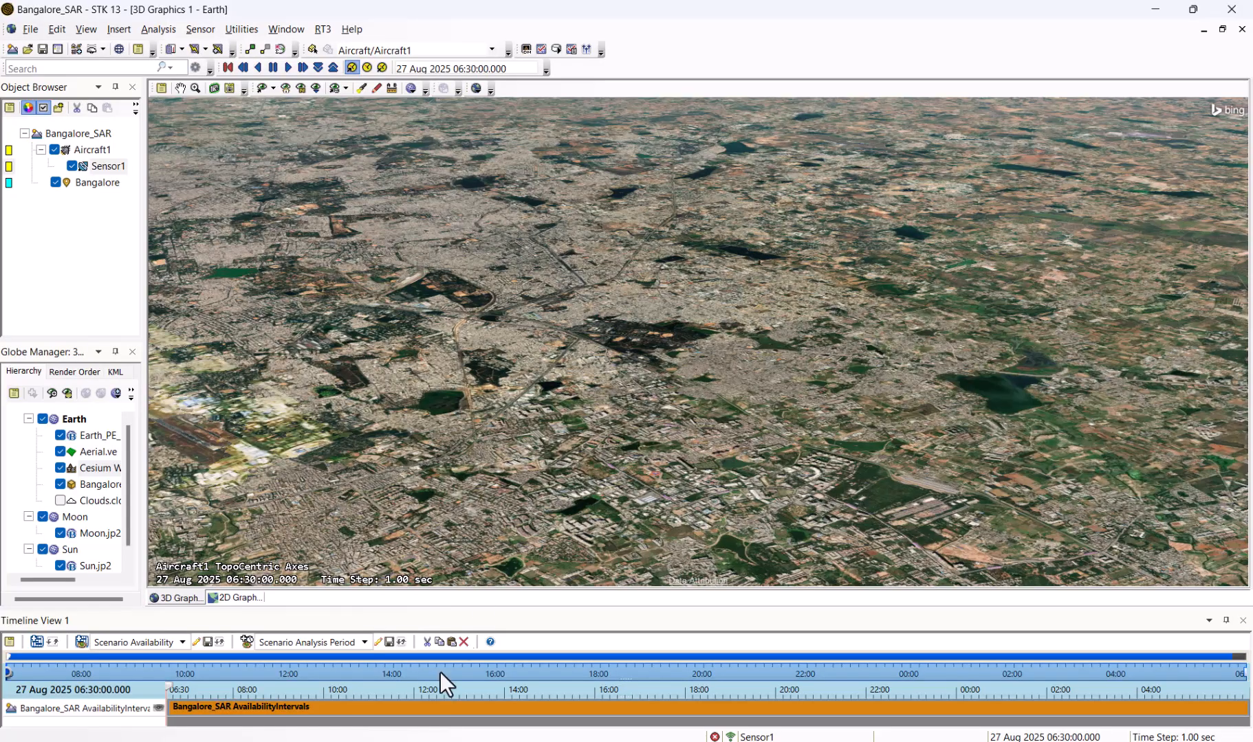
# - Switch to Cesium ion in the browser and start a new Clip 3D Tiles clip with Cesium OSM Buildings as the source
pyautogui.click(615, 730)
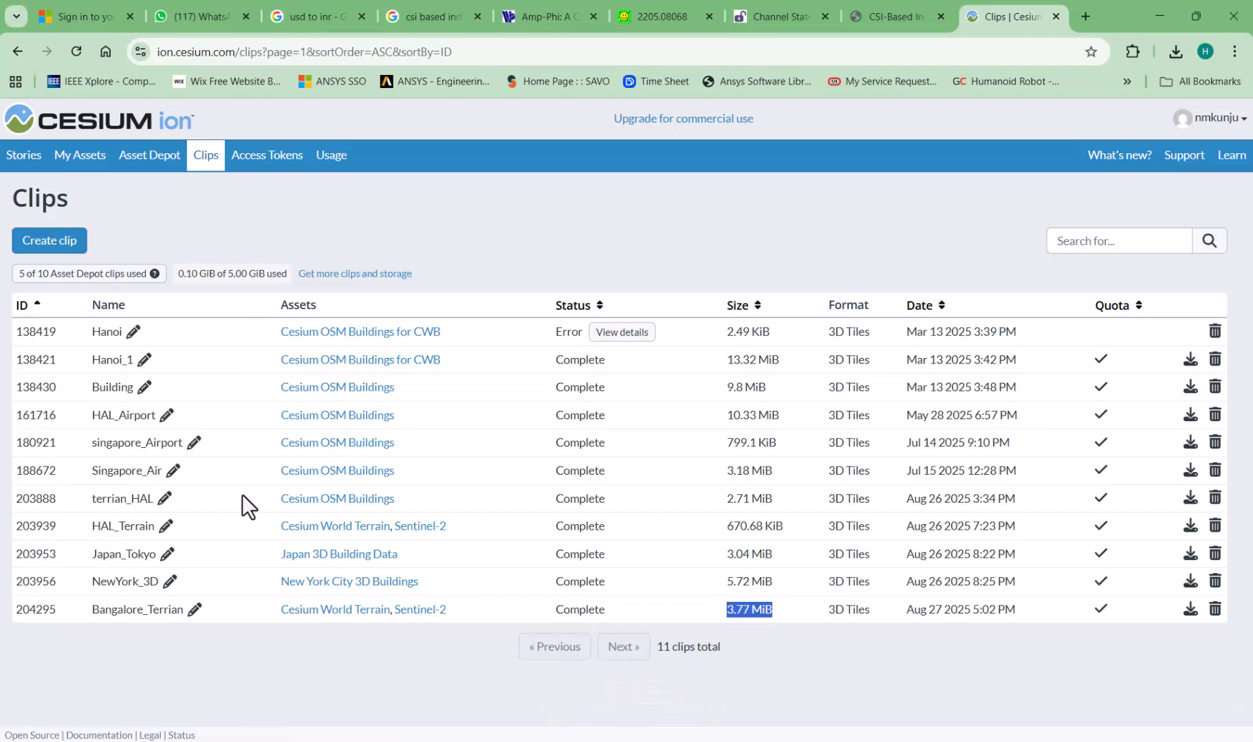
pyautogui.click(43, 247)
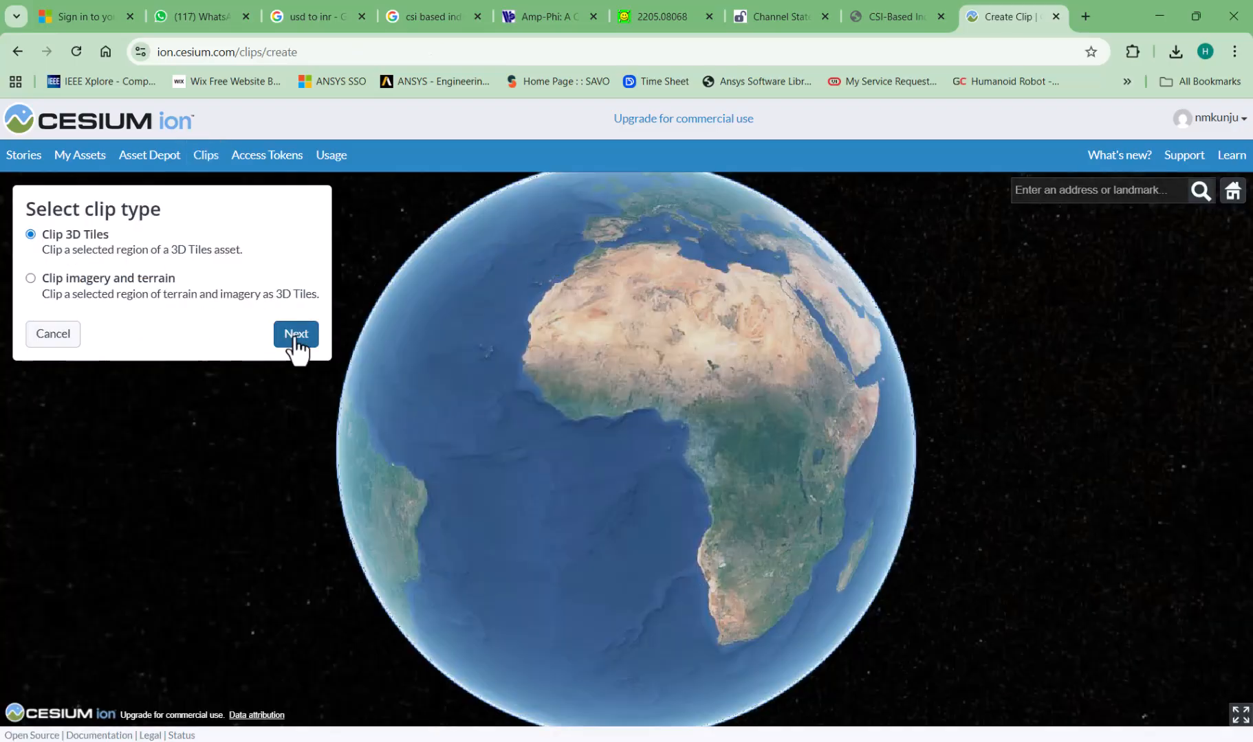
pyautogui.click(295, 334)
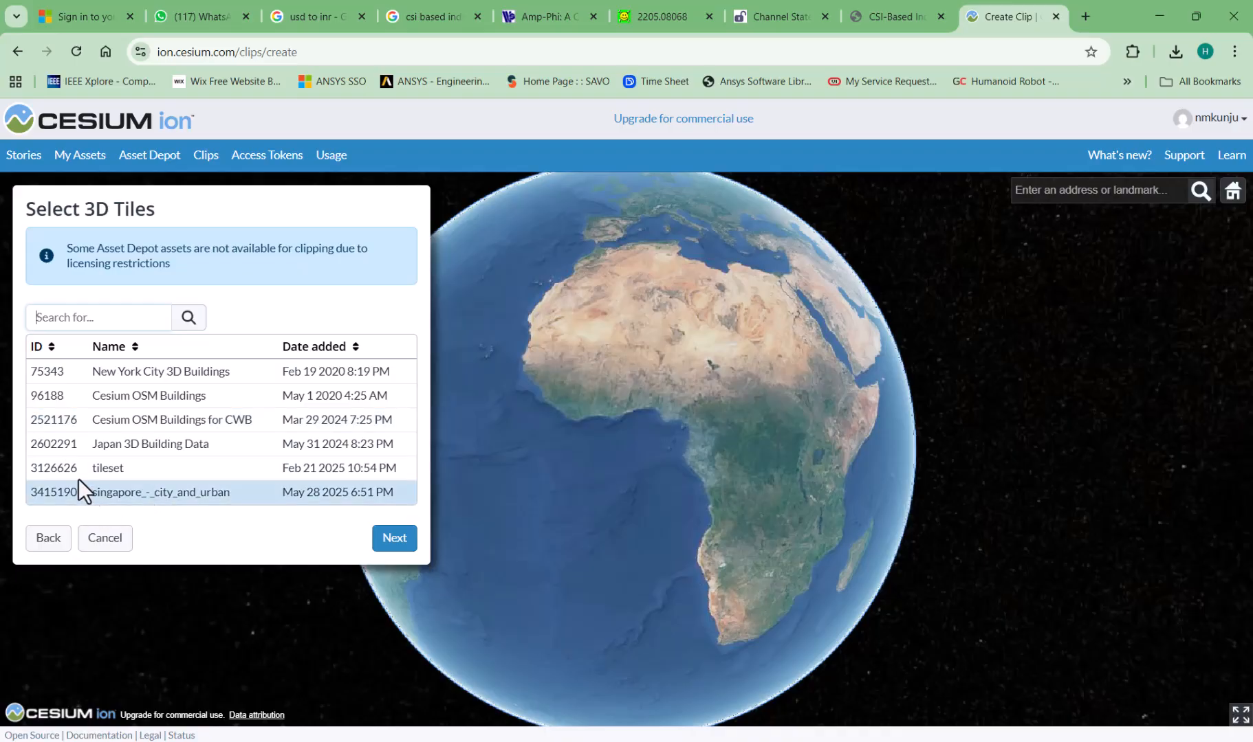
pyautogui.click(163, 395)
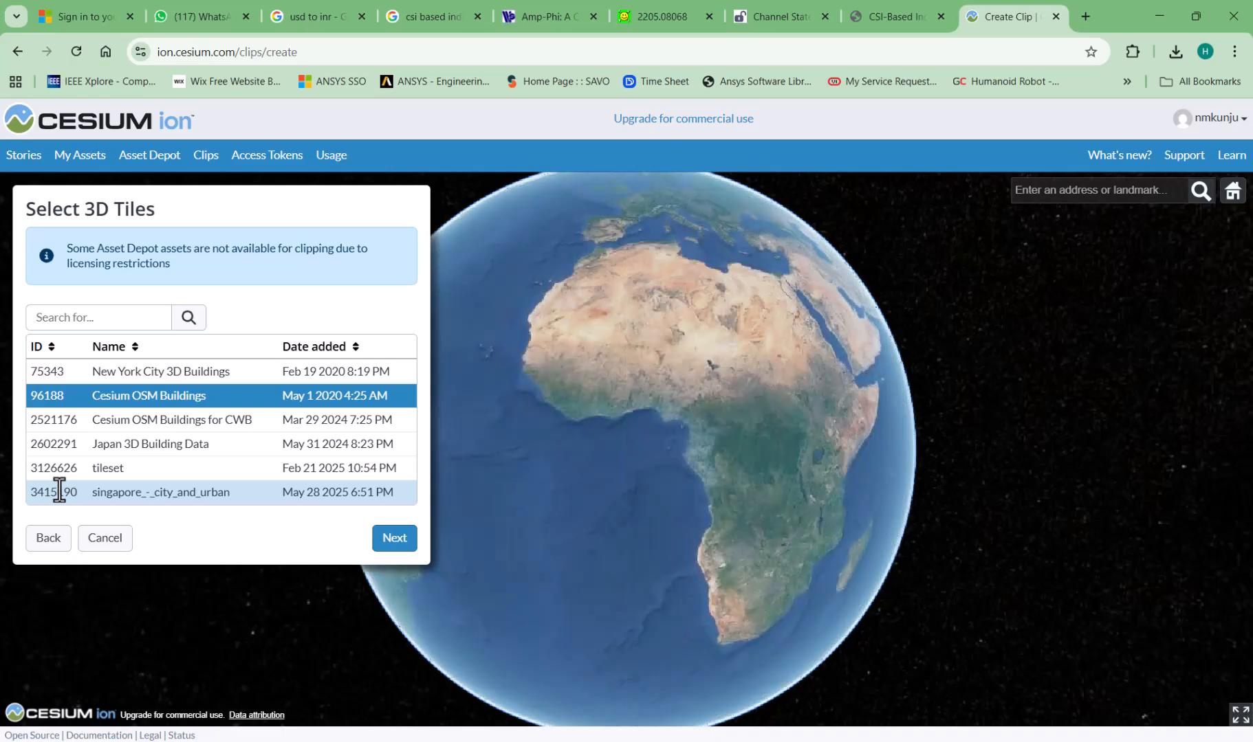
pyautogui.click(389, 542)
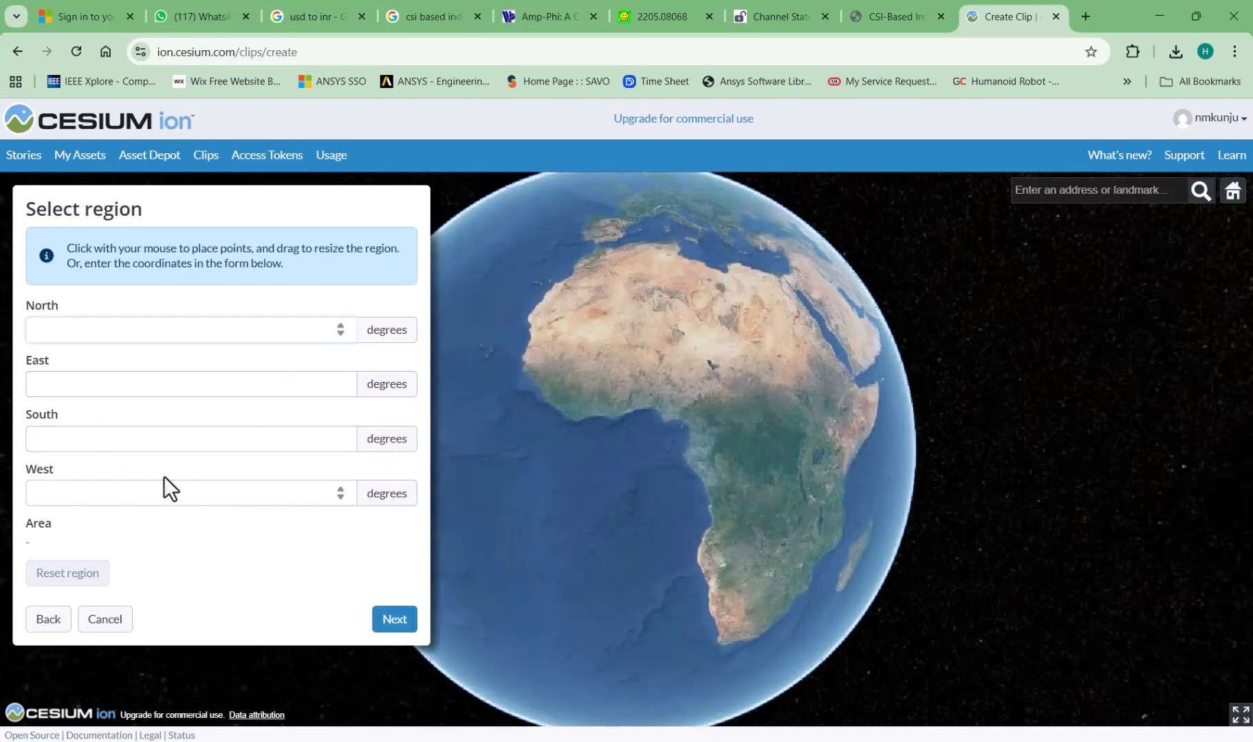
# - Search the globe for Bangalore and go to Bengaluru, India
pyautogui.click(1069, 200)
pyautogui.write('Bangalore')
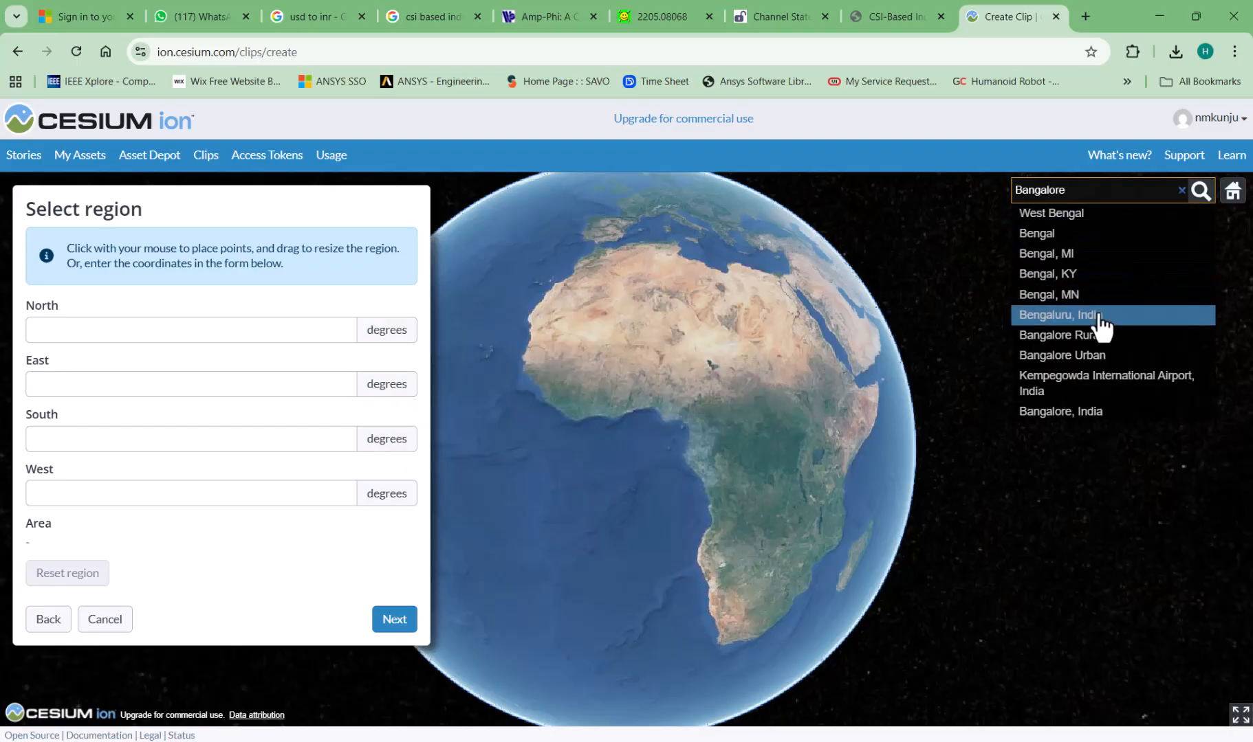
pyautogui.click(1098, 316)
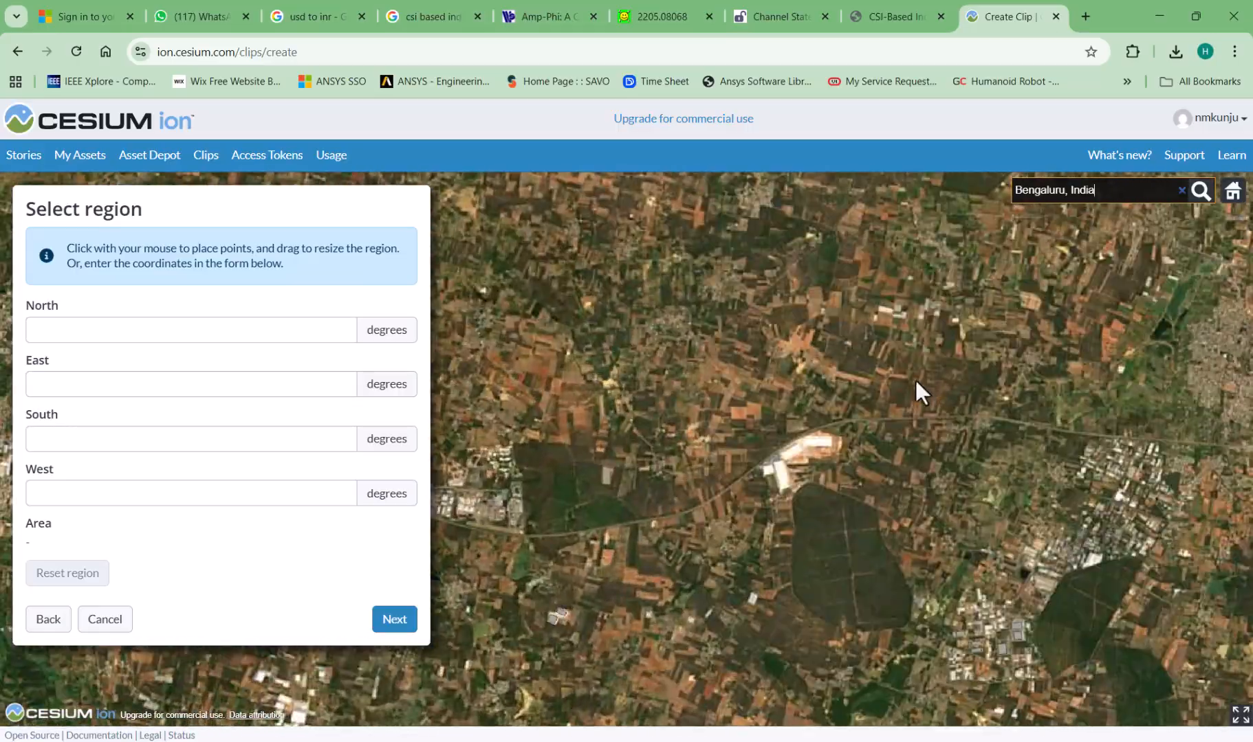
# - Mark a clip region of about 12 km² around the city airport's runway, spanning about 12.939–12.962° north and 77.647–77.690° east
pyautogui.moveTo(917, 385); pyautogui.dragTo(496, 284)
pyautogui.scroll(-7, 924, 438)
pyautogui.scroll(3, 1128, 415)
pyautogui.scroll(-5, 1121, 429)
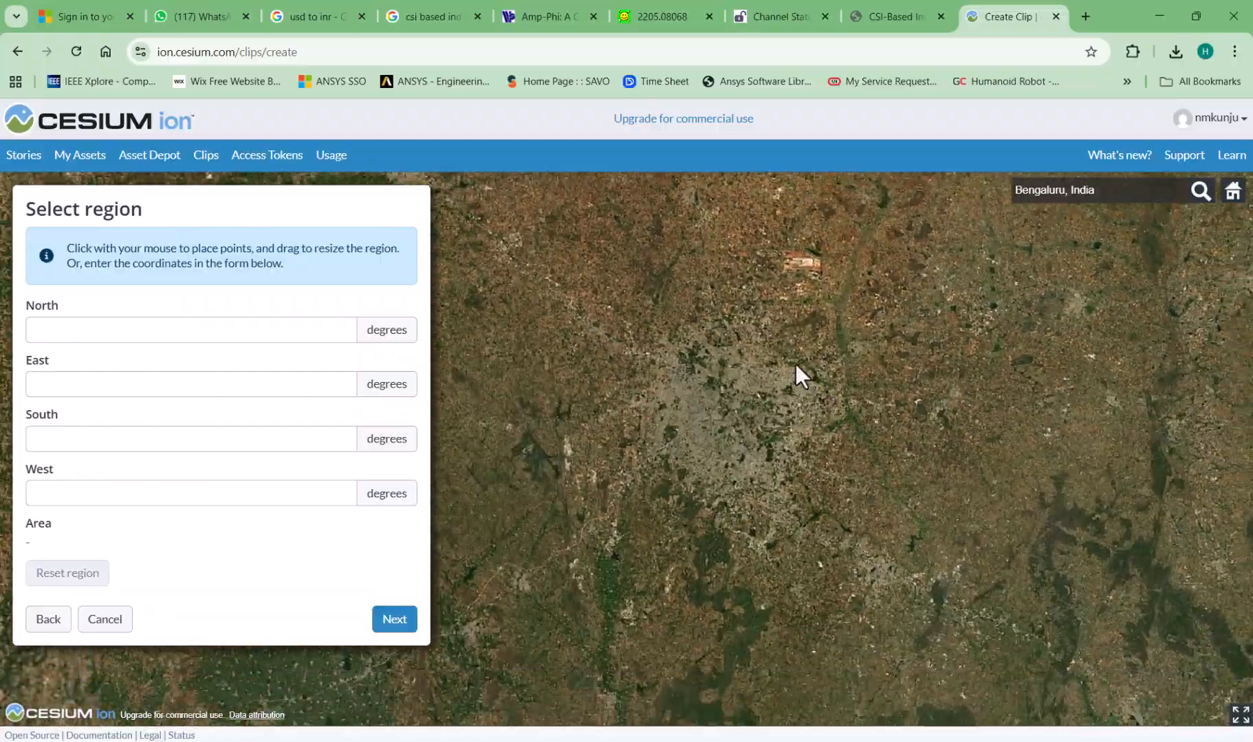
pyautogui.scroll(10, 777, 347)
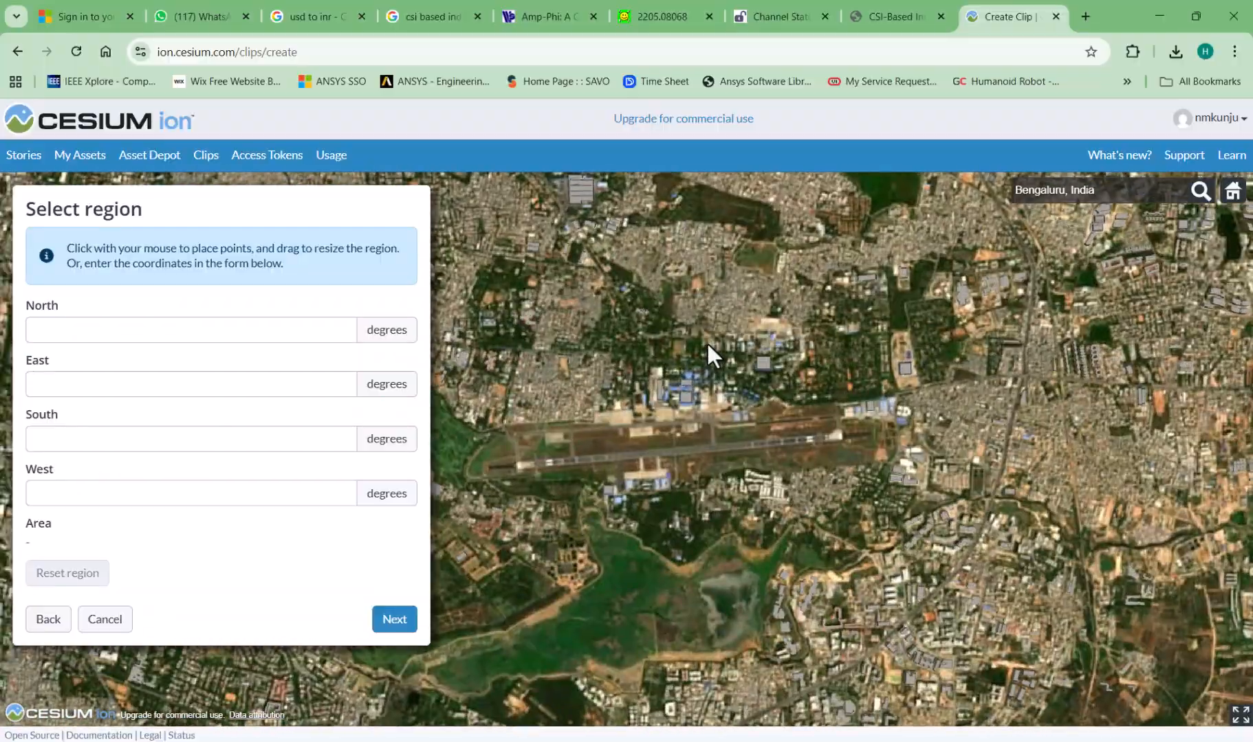
pyautogui.moveTo(706, 344); pyautogui.dragTo(827, 256)
pyautogui.scroll(-2, 827, 255)
pyautogui.scroll(4, 807, 315)
pyautogui.scroll(-2, 825, 311)
pyautogui.scroll(-1, 825, 312)
pyautogui.scroll(3, 638, 343)
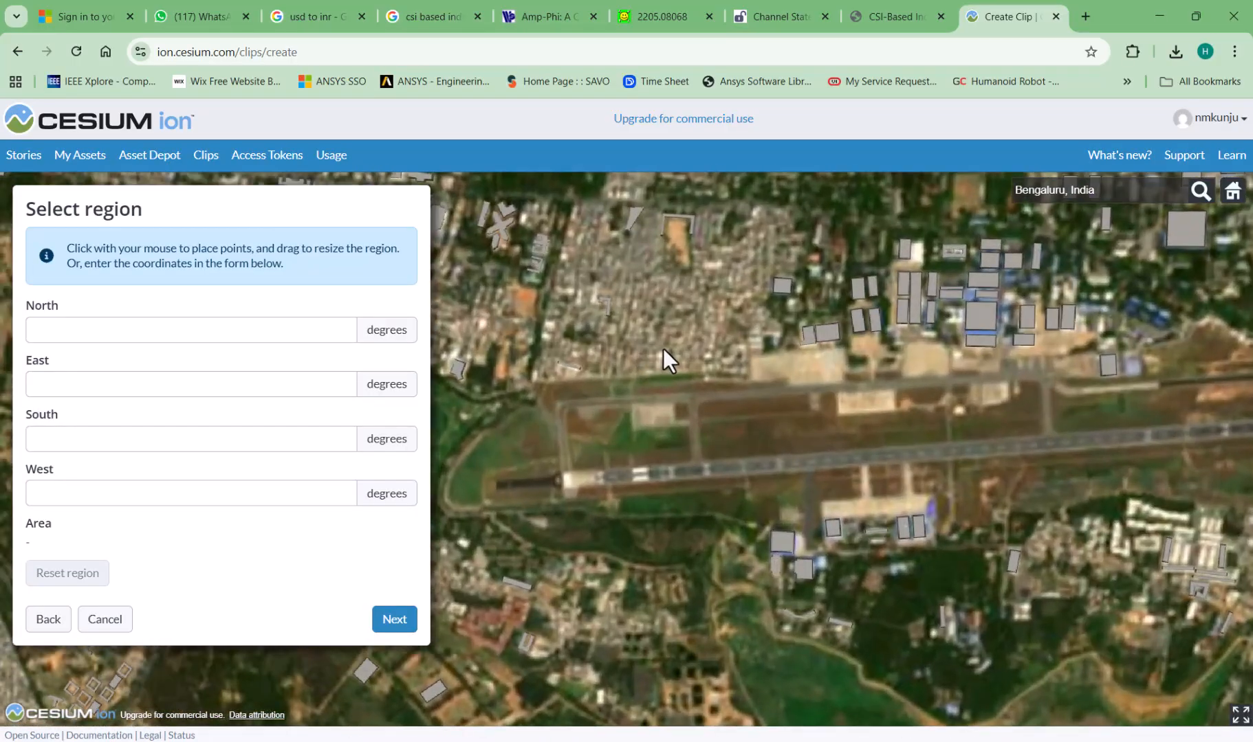
pyautogui.scroll(-4, 903, 495)
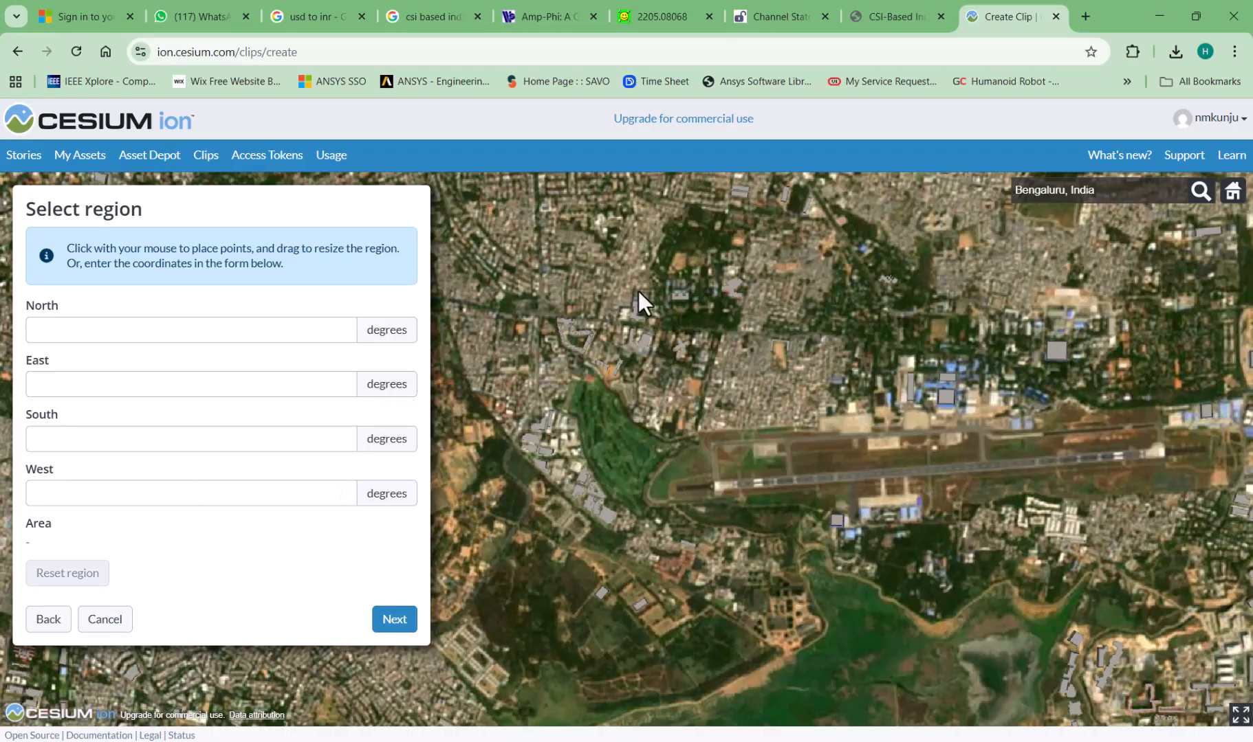
pyautogui.click(605, 287)
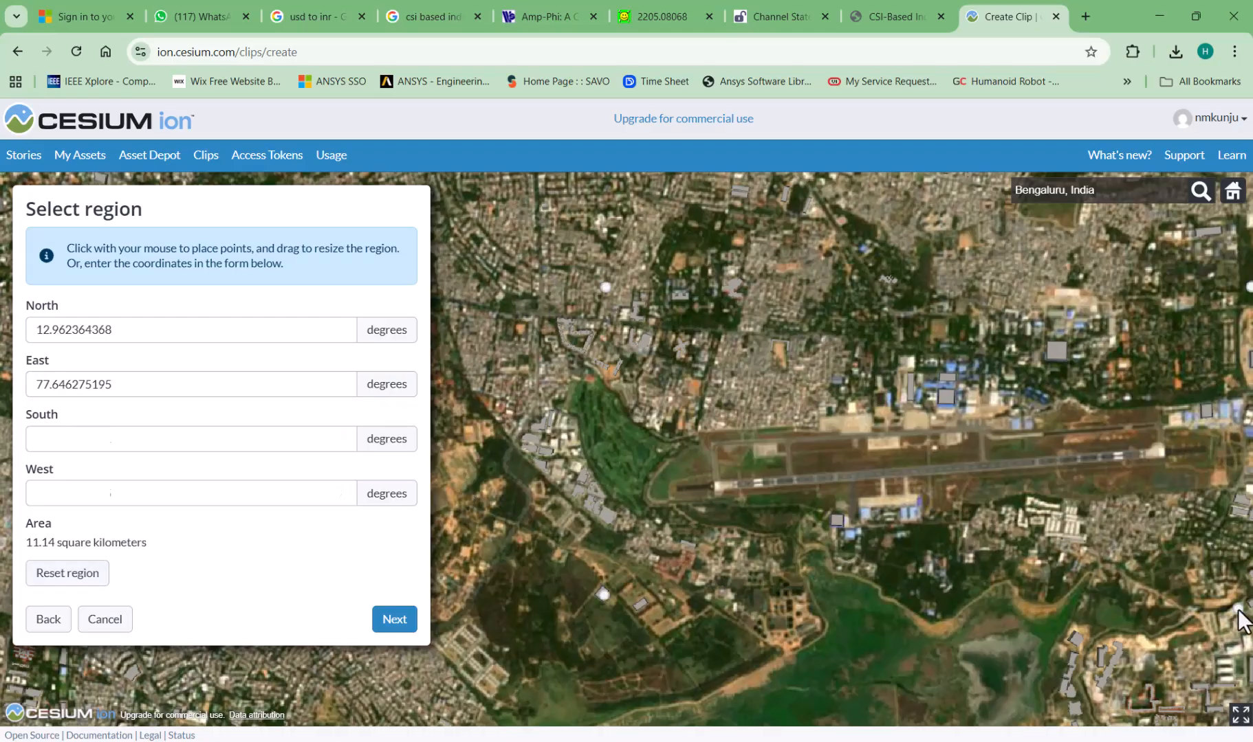
pyautogui.click(1238, 608)
pyautogui.moveTo(605, 594); pyautogui.dragTo(612, 625)
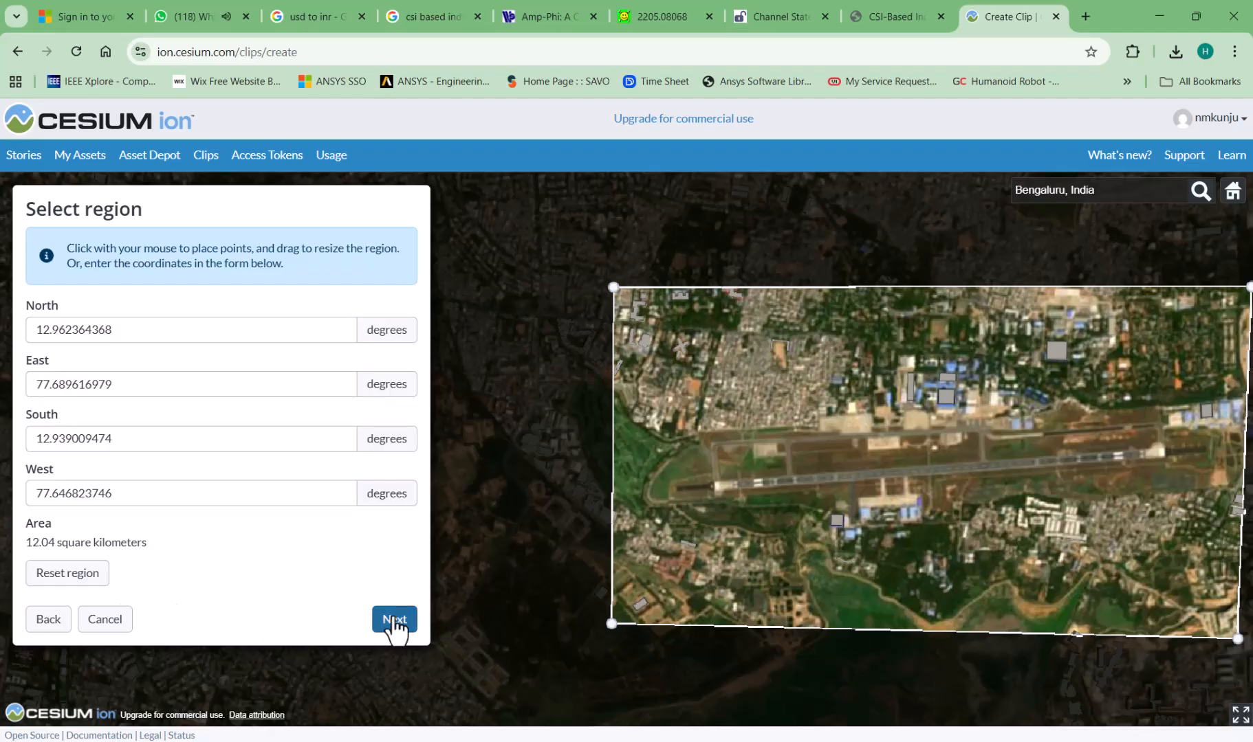
# - Create the clip as Bangalore_Building in 3D Tiles format and download it from the clips list
pyautogui.click(393, 621)
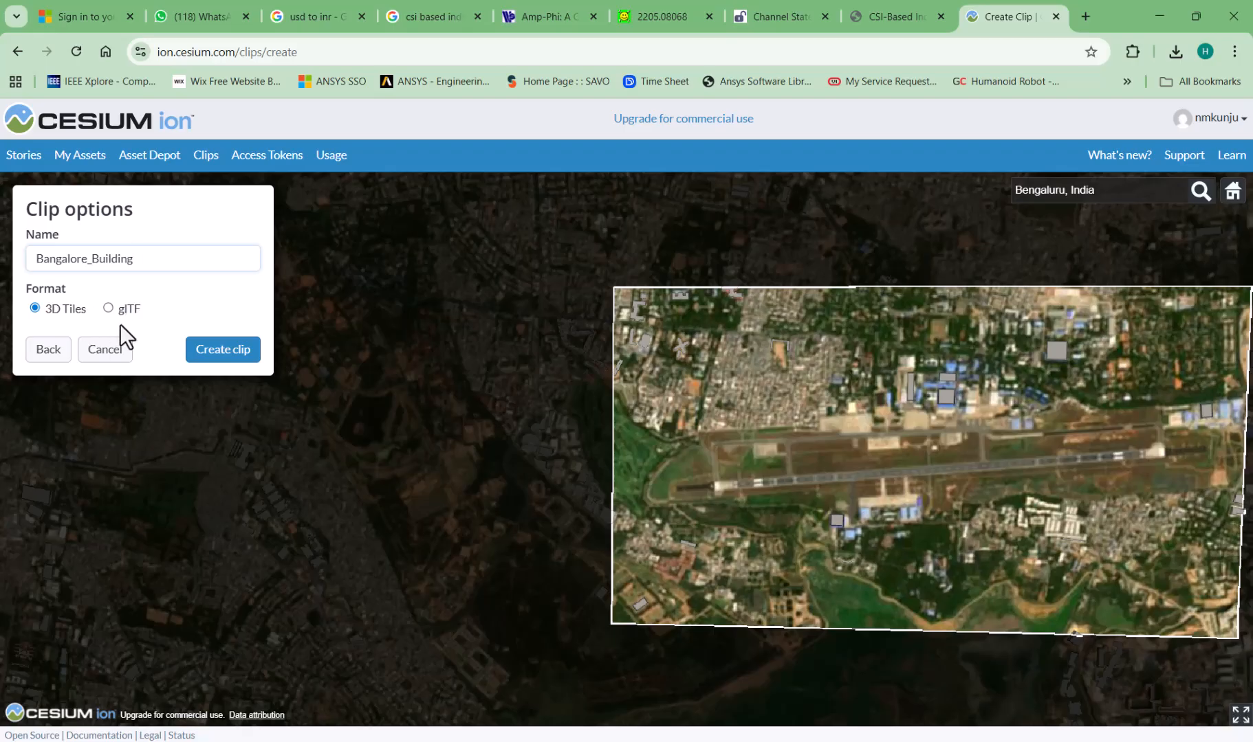
pyautogui.click(219, 351)
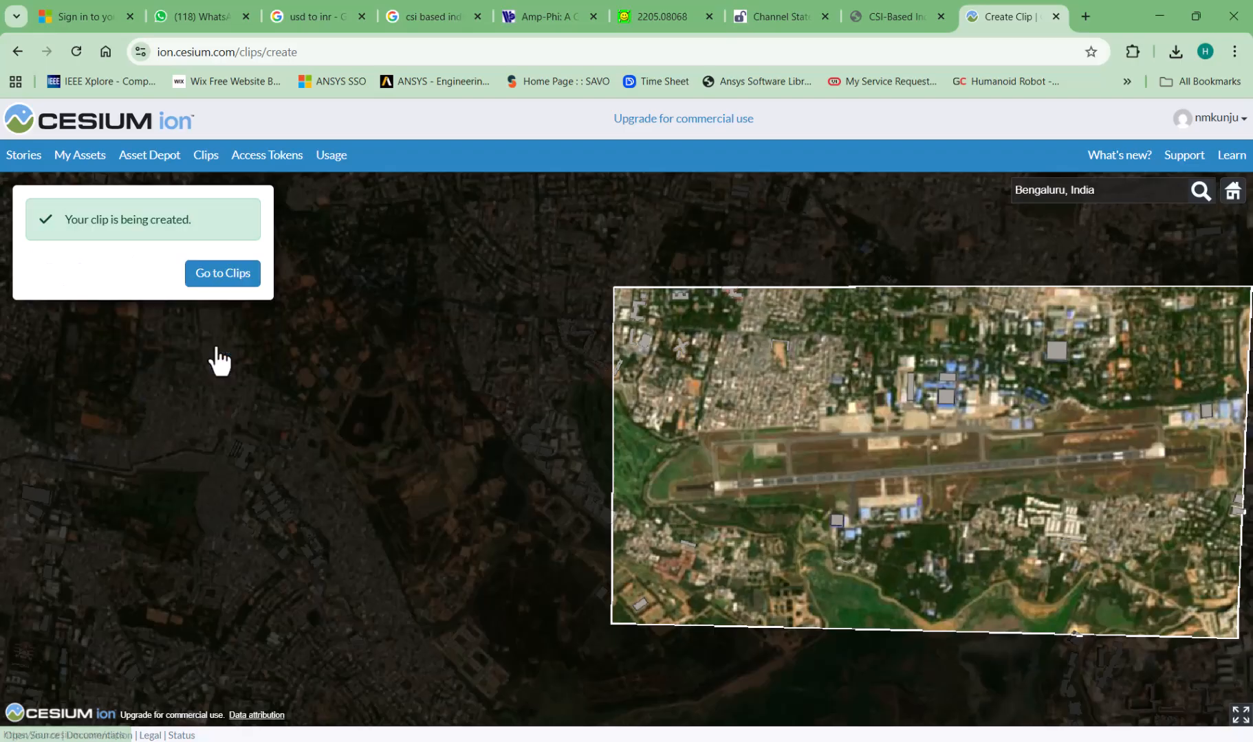
pyautogui.click(227, 274)
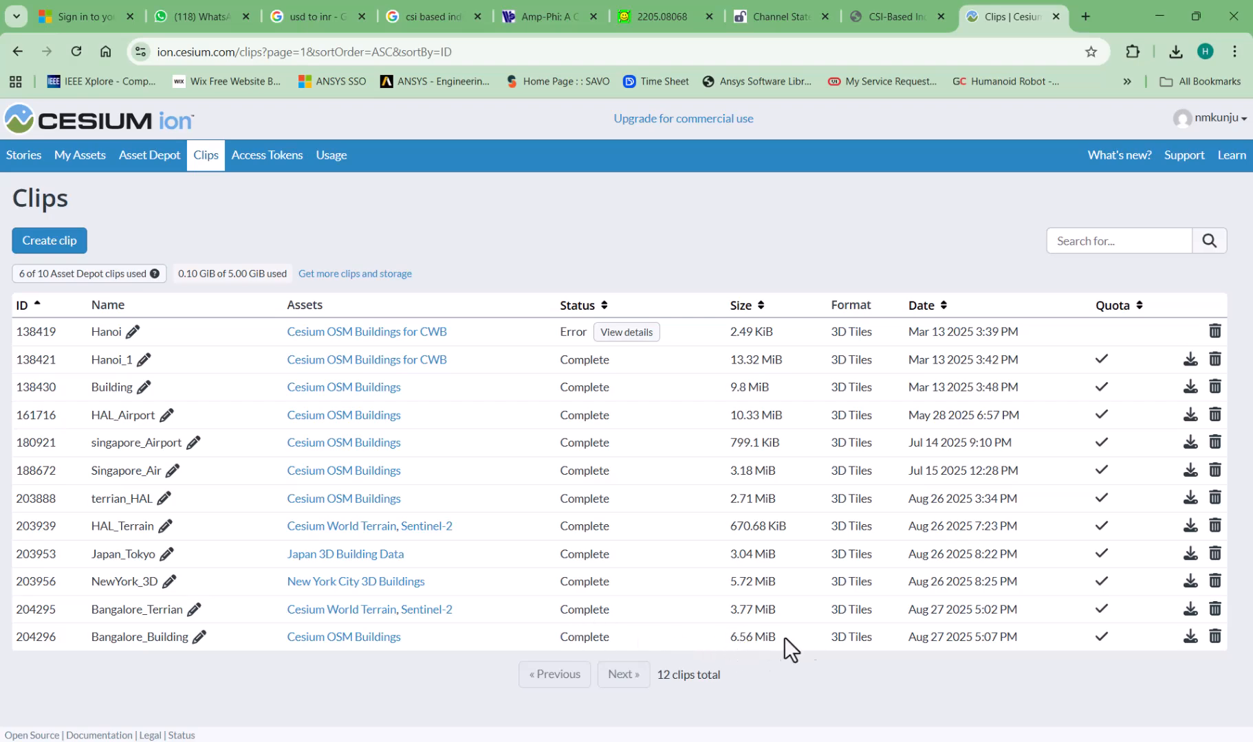
pyautogui.click(1189, 638)
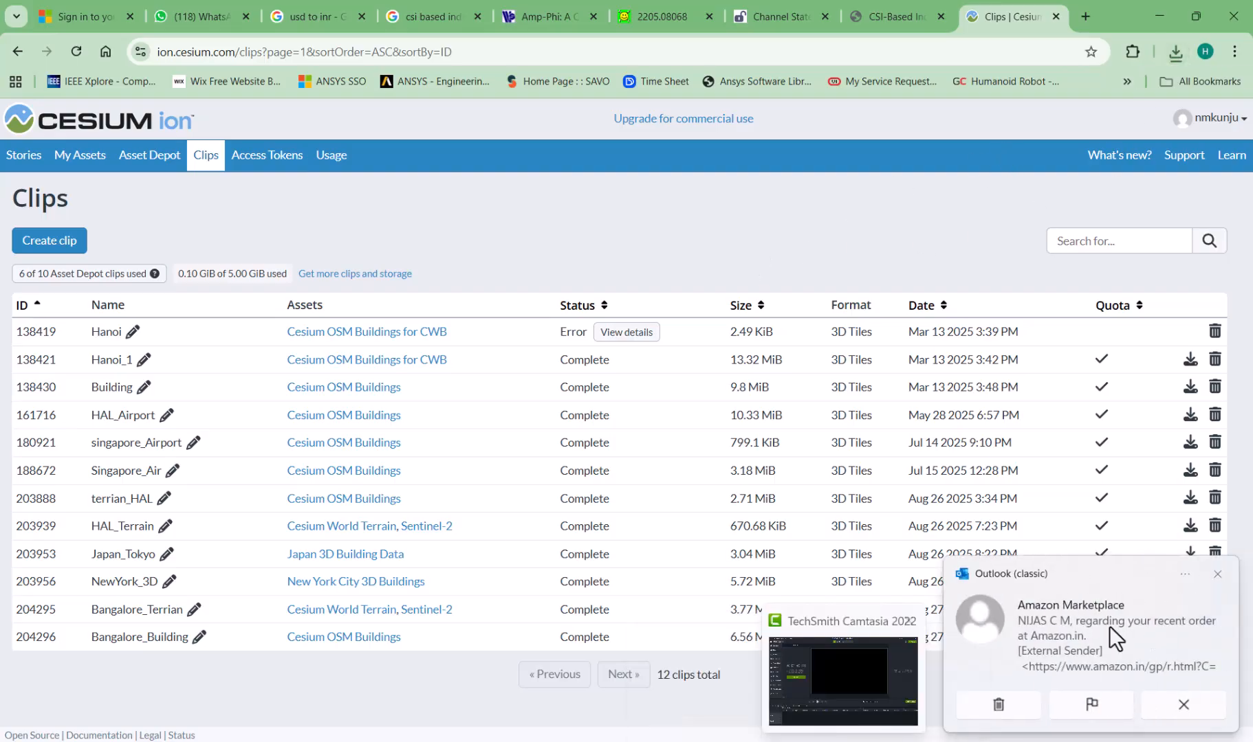
pyautogui.click(1221, 576)
# - Copy Bangalore_Building.zip from the Downloads folder into RFCM_SAR\Bangalore in File Explorer
pyautogui.moveTo(812, 730)
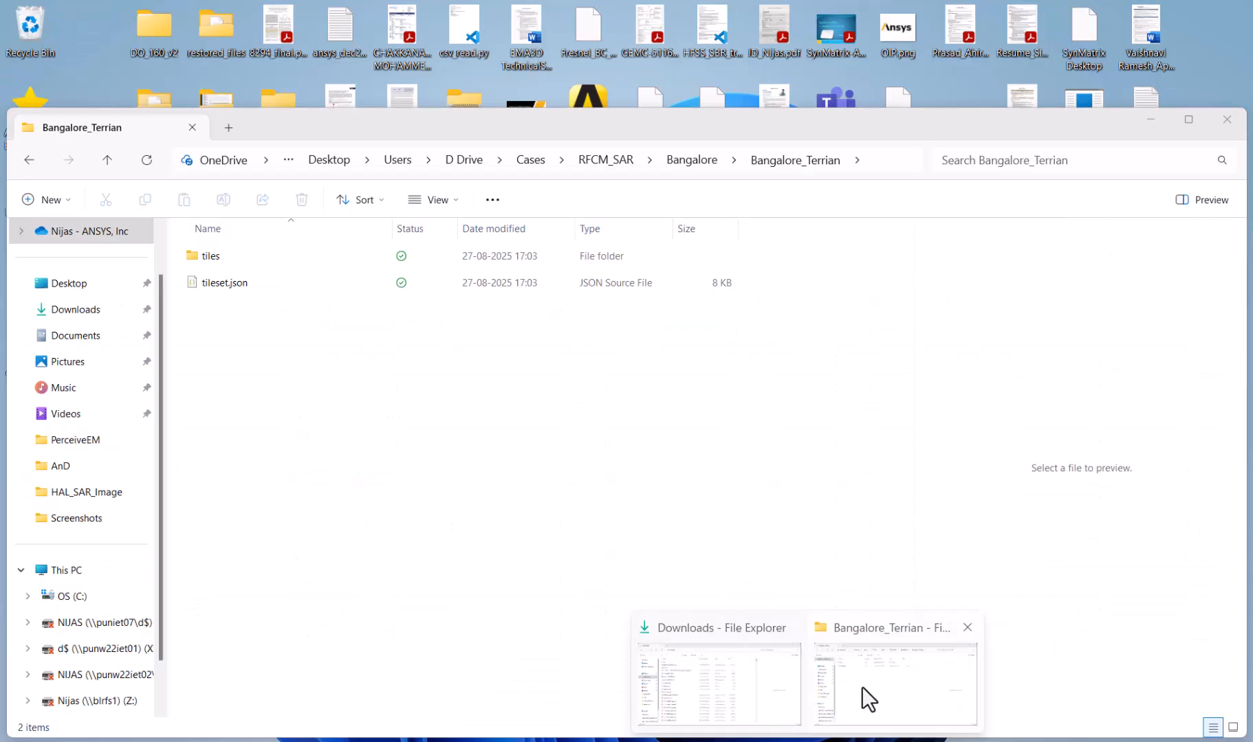
pyautogui.click(722, 680)
pyautogui.click(216, 275)
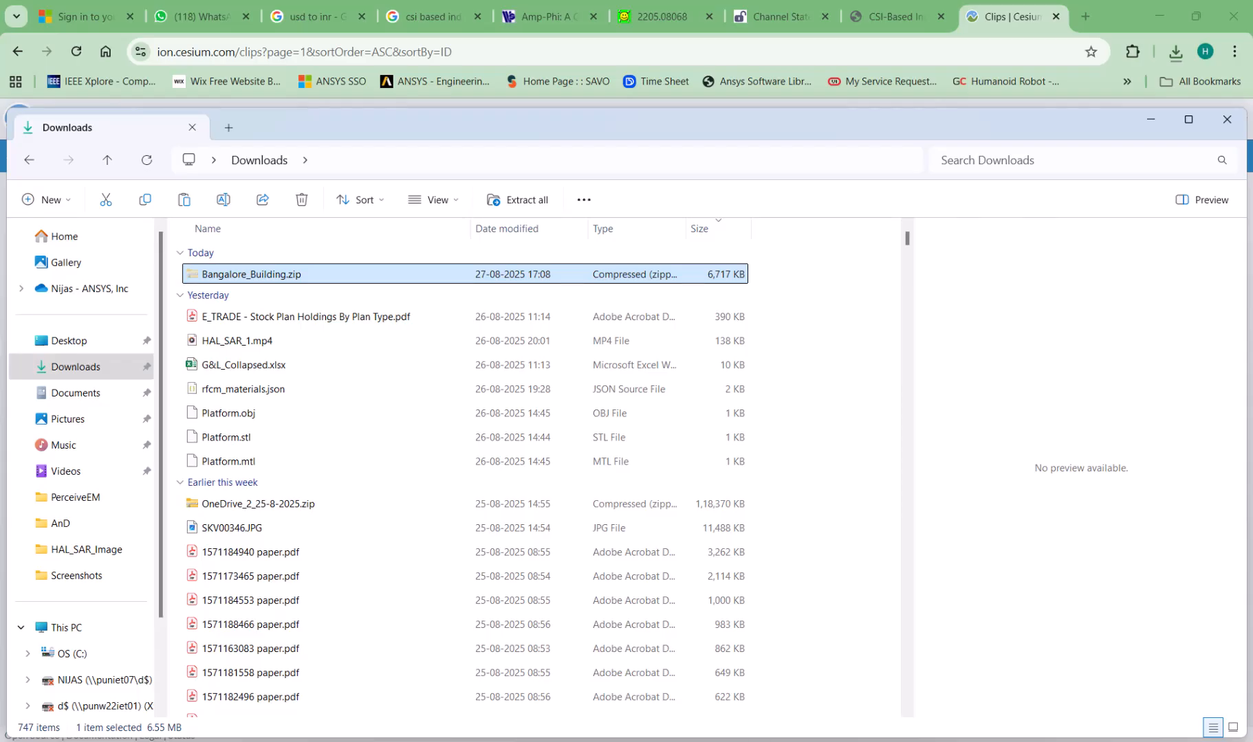
pyautogui.click(935, 715)
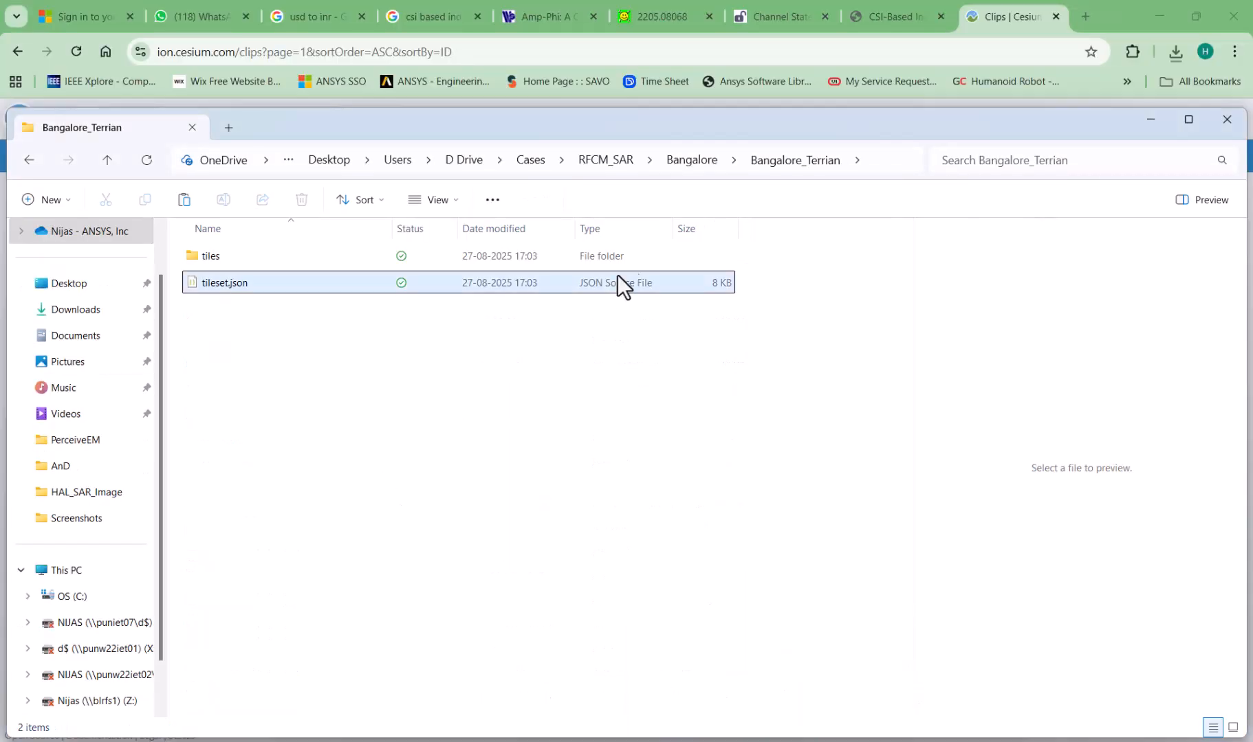
pyautogui.click(690, 166)
pyautogui.click(265, 461)
pyautogui.hotkey('ctrl', 'v')
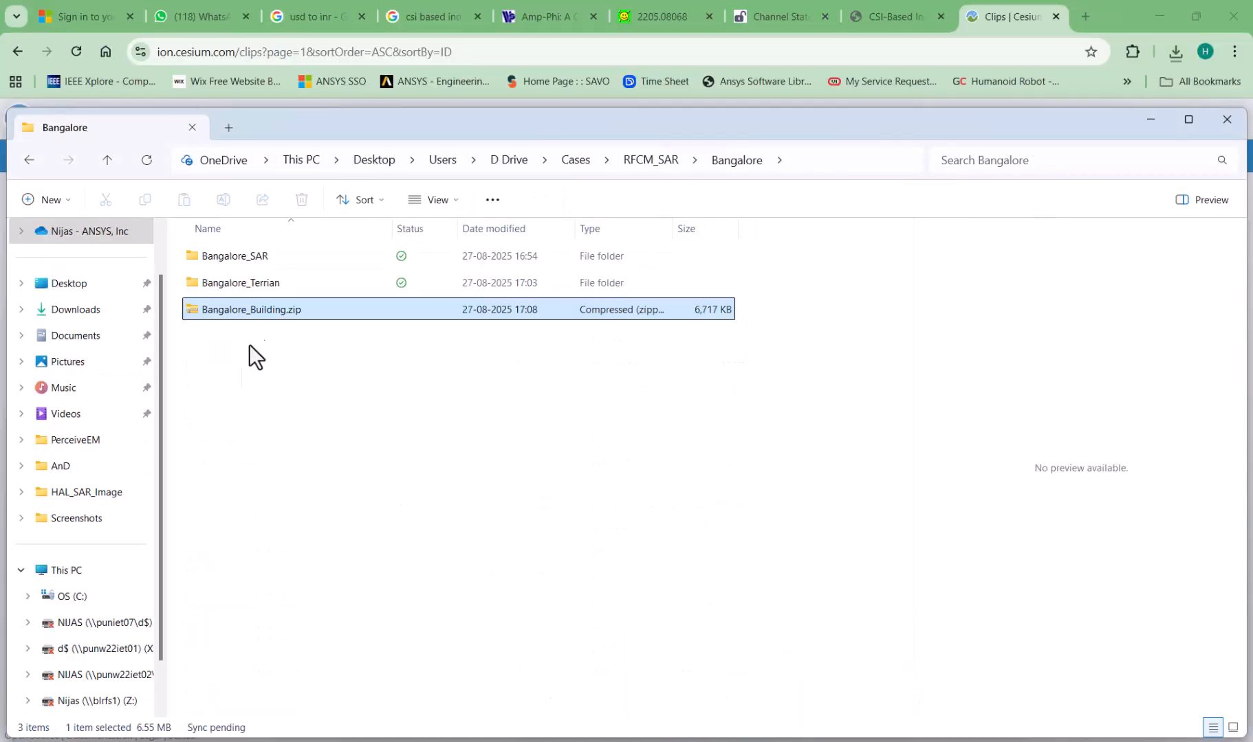
# - Extract Bangalore_Building.zip into its own folder within RFCM_SAR\Bangalore and close the extracted folder's window
pyautogui.rightClick(267, 309)
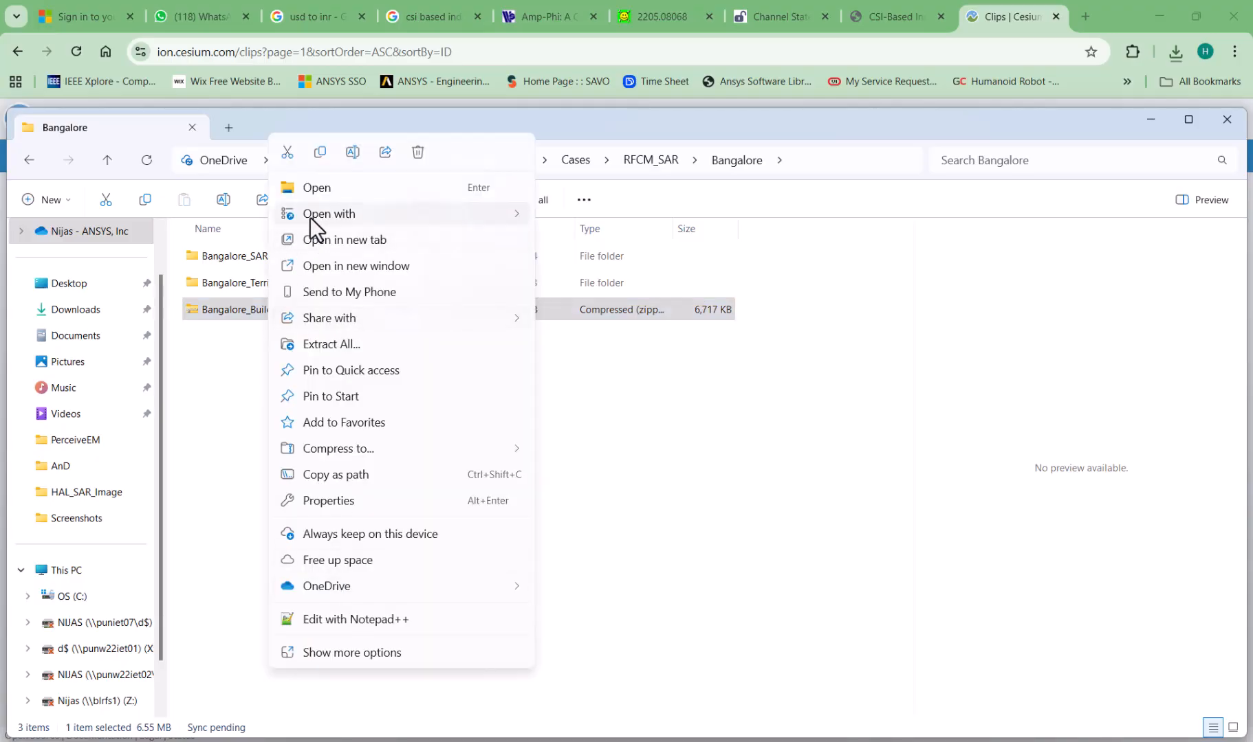
pyautogui.click(331, 344)
pyautogui.click(746, 546)
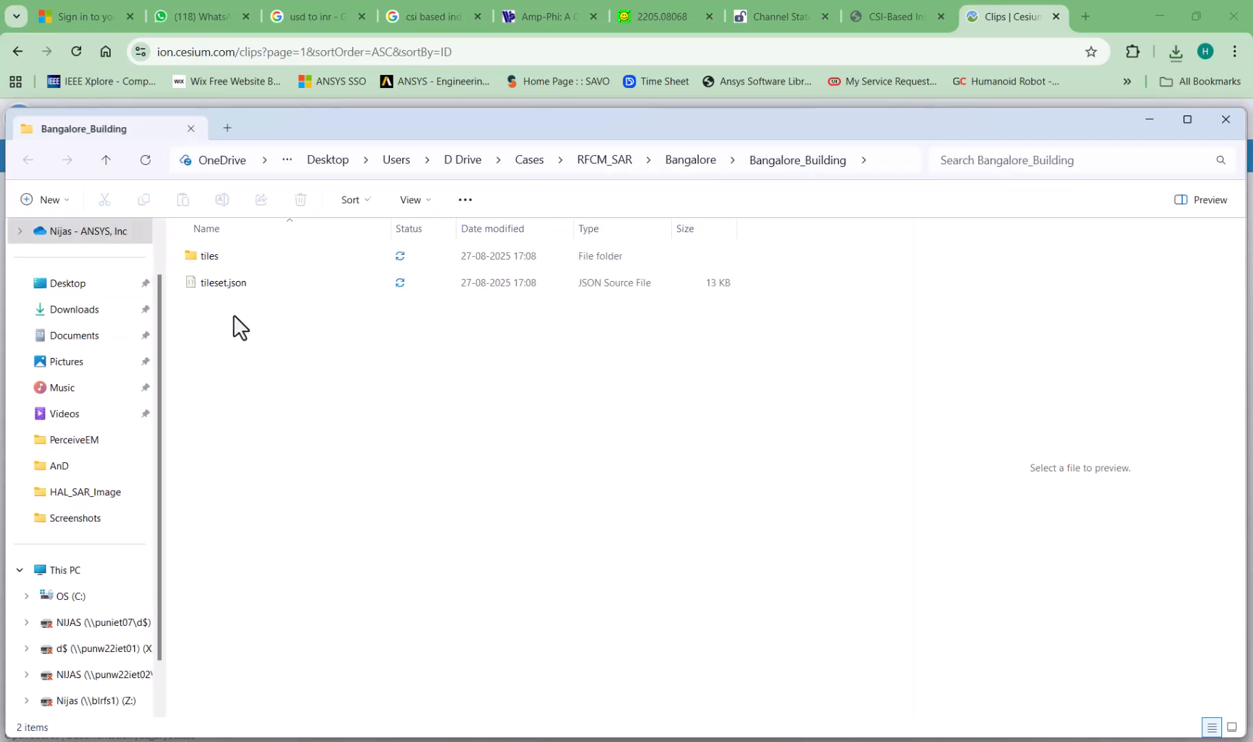
pyautogui.click(1225, 119)
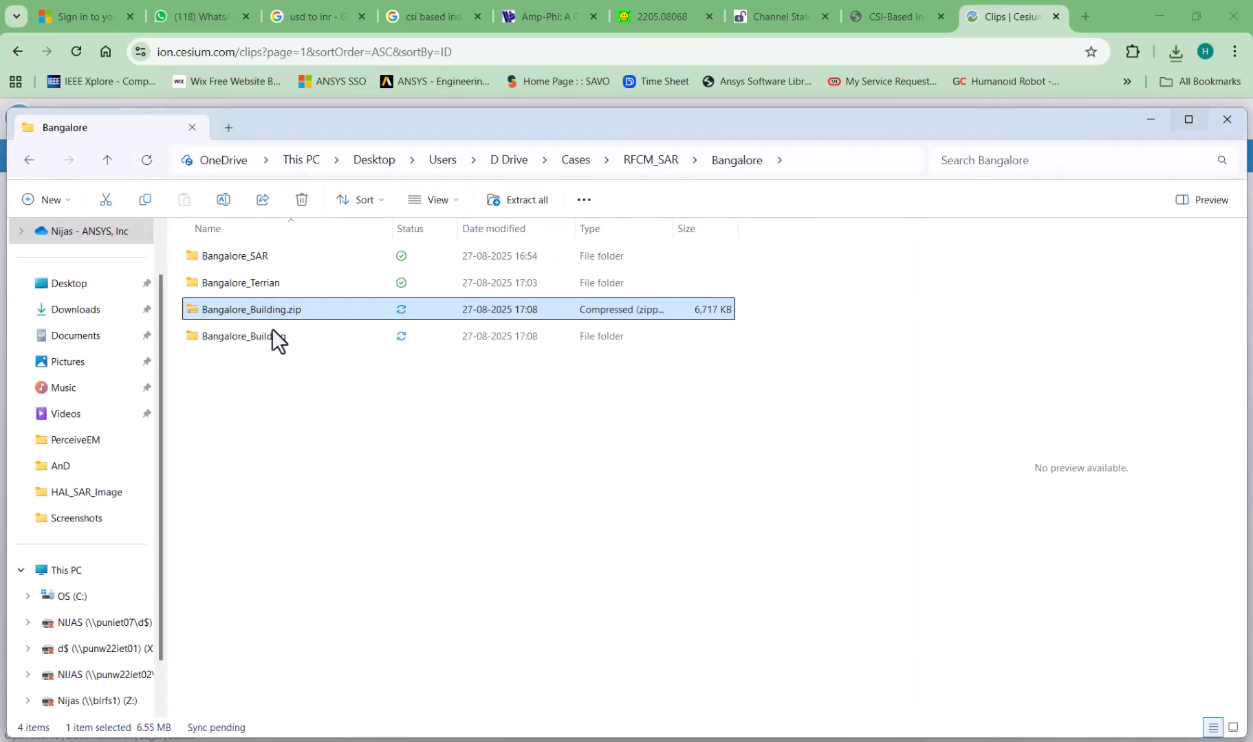
# - Permanently delete Bangalore_Building.zip from the Bangalore folder
pyautogui.click(231, 340)
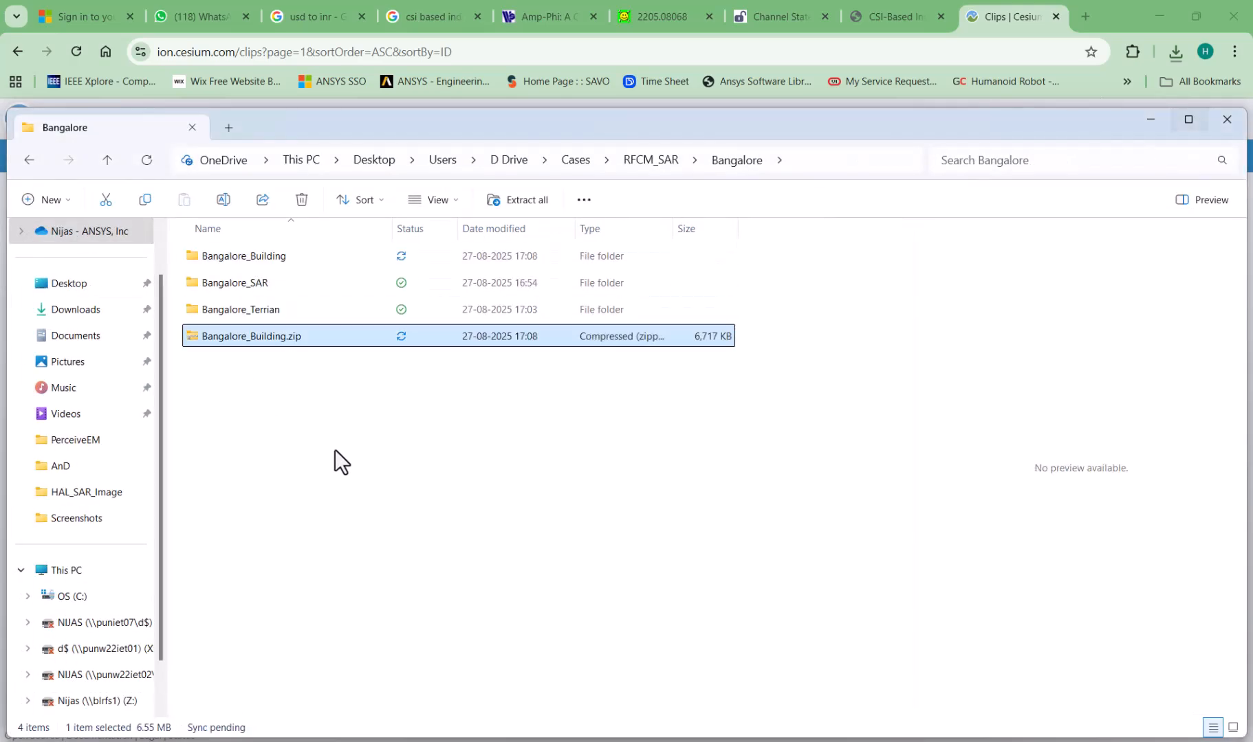
pyautogui.hotkey('shift', 'Delete')
pyautogui.click(684, 431)
# - Switch to the Bangalore_SAR scenario in STK and add the local Bangalore_Building 3D tileset to Earth
pyautogui.moveTo(897, 715)
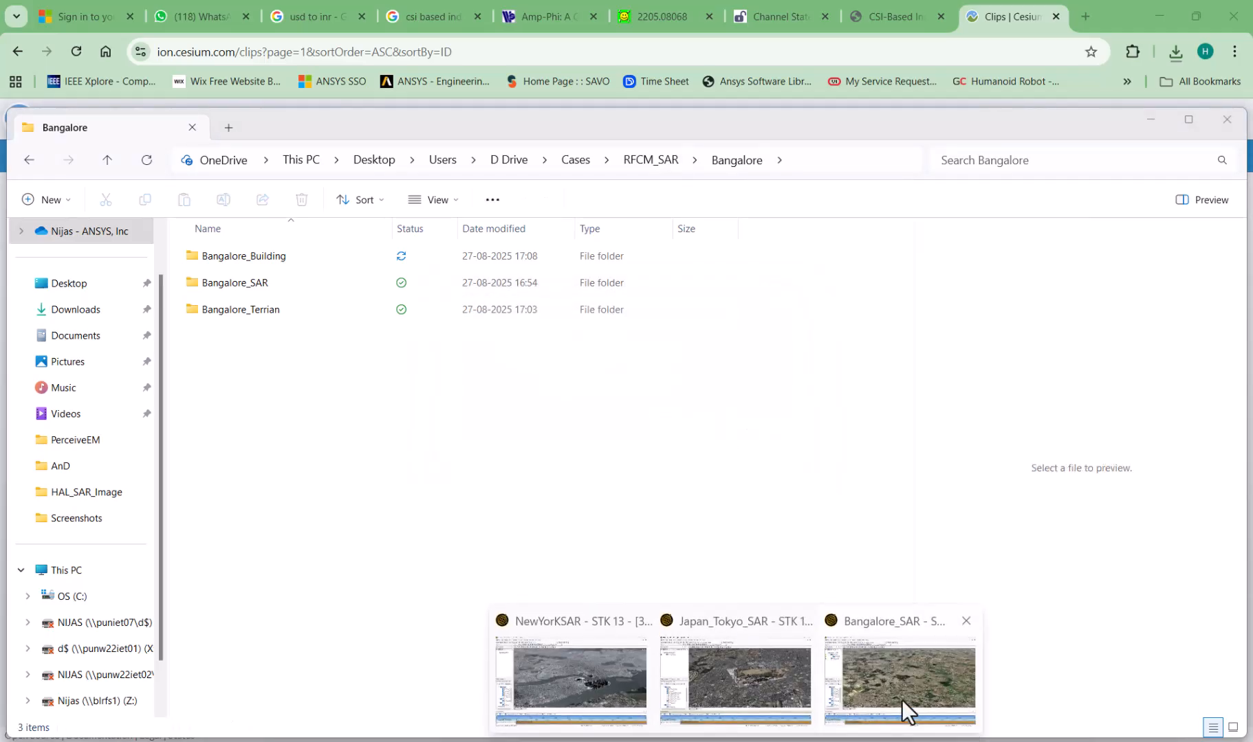
pyautogui.click(900, 688)
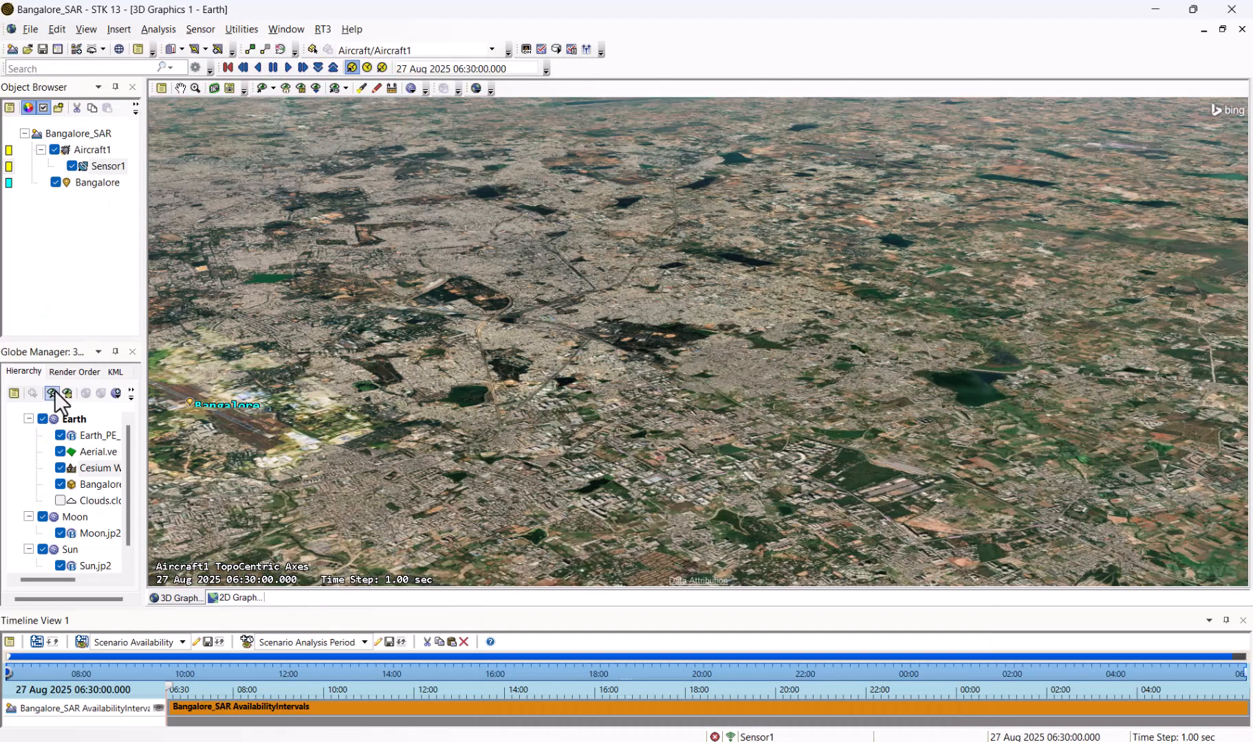
pyautogui.click(73, 418)
pyautogui.rightClick(72, 419)
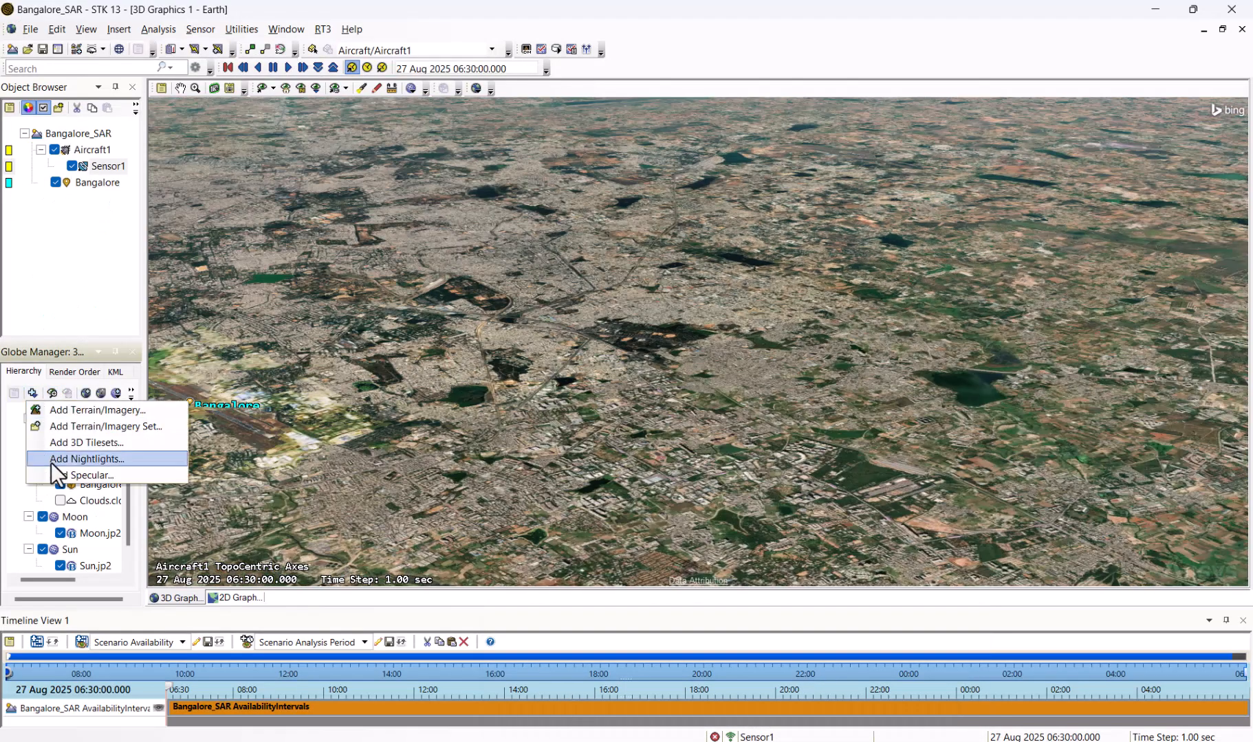
pyautogui.click(96, 444)
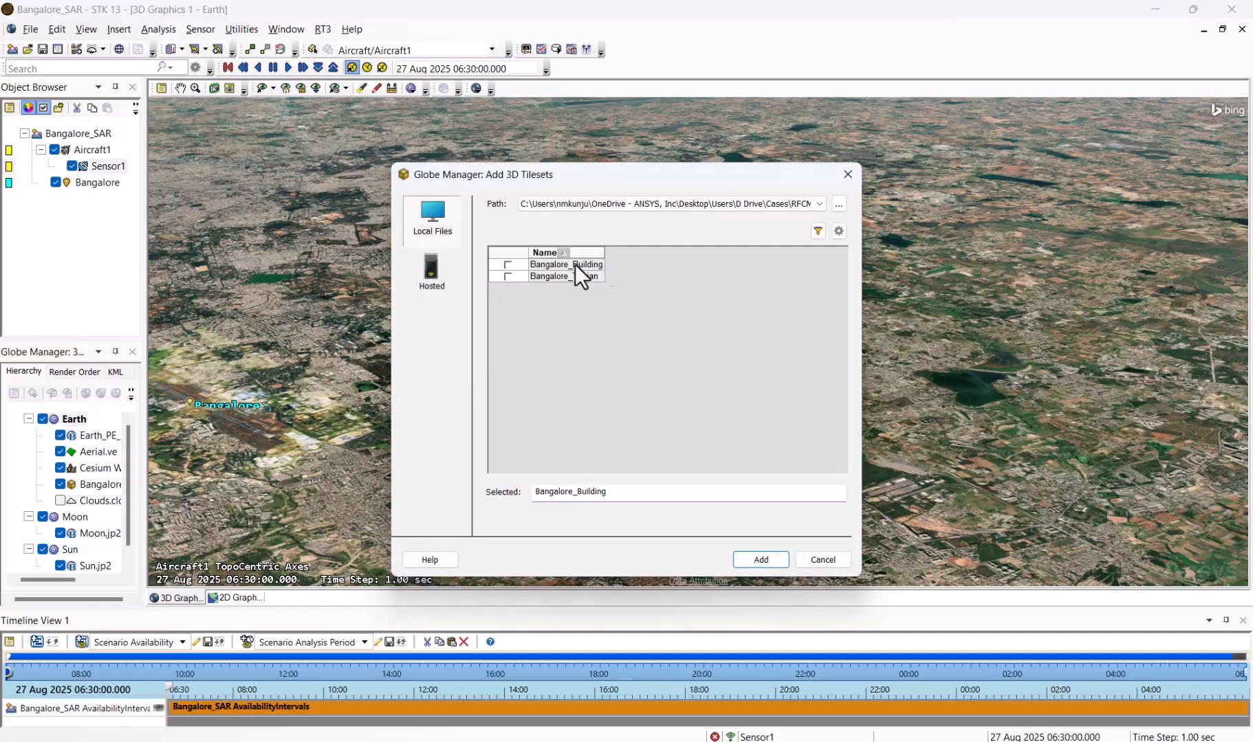
pyautogui.click(505, 266)
pyautogui.click(737, 557)
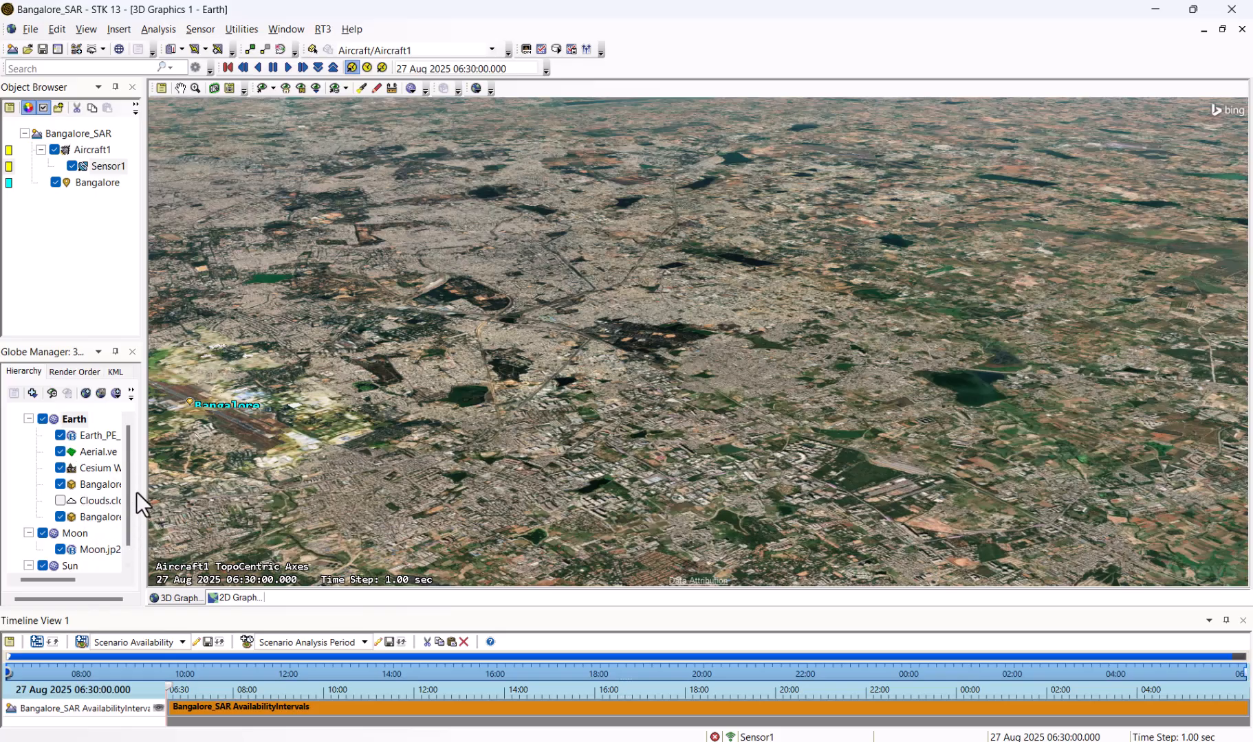
# - Zoom to the Bangalore_Building tileset and examine the building models around the airport runway from several distances and angles
pyautogui.moveTo(144, 500); pyautogui.dragTo(274, 501)
pyautogui.rightClick(134, 517)
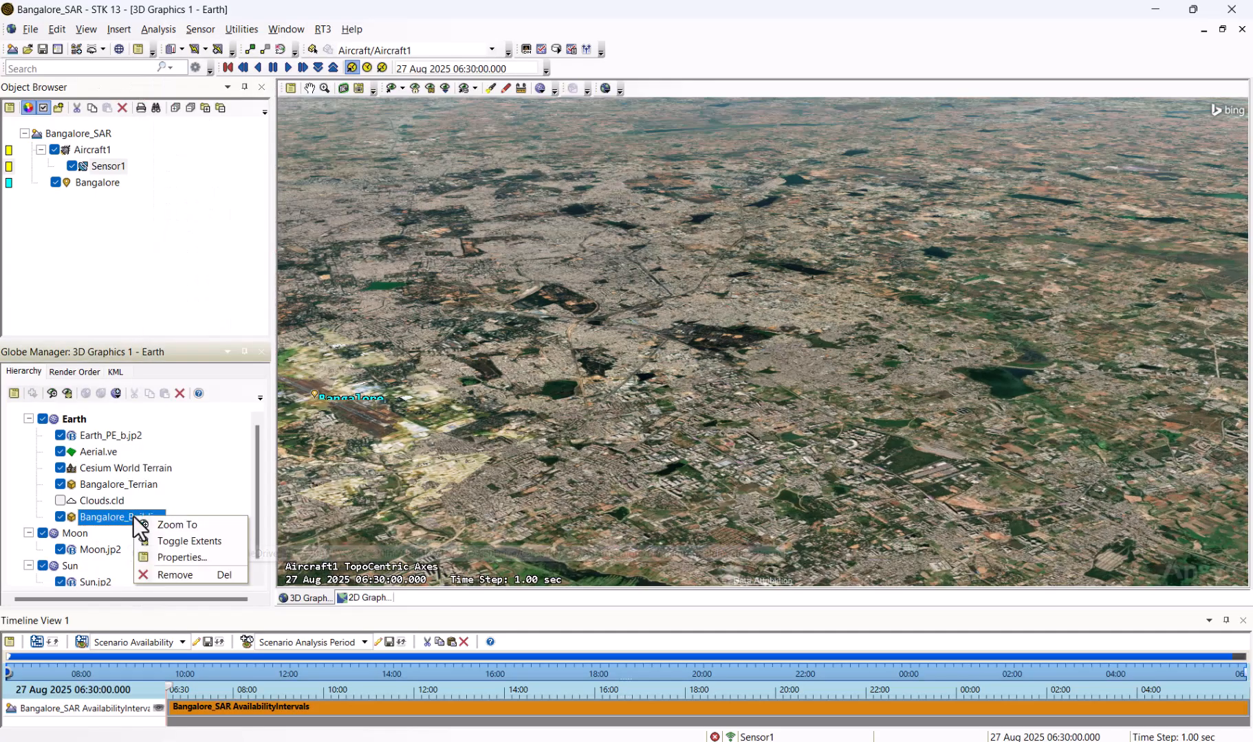
pyautogui.click(165, 525)
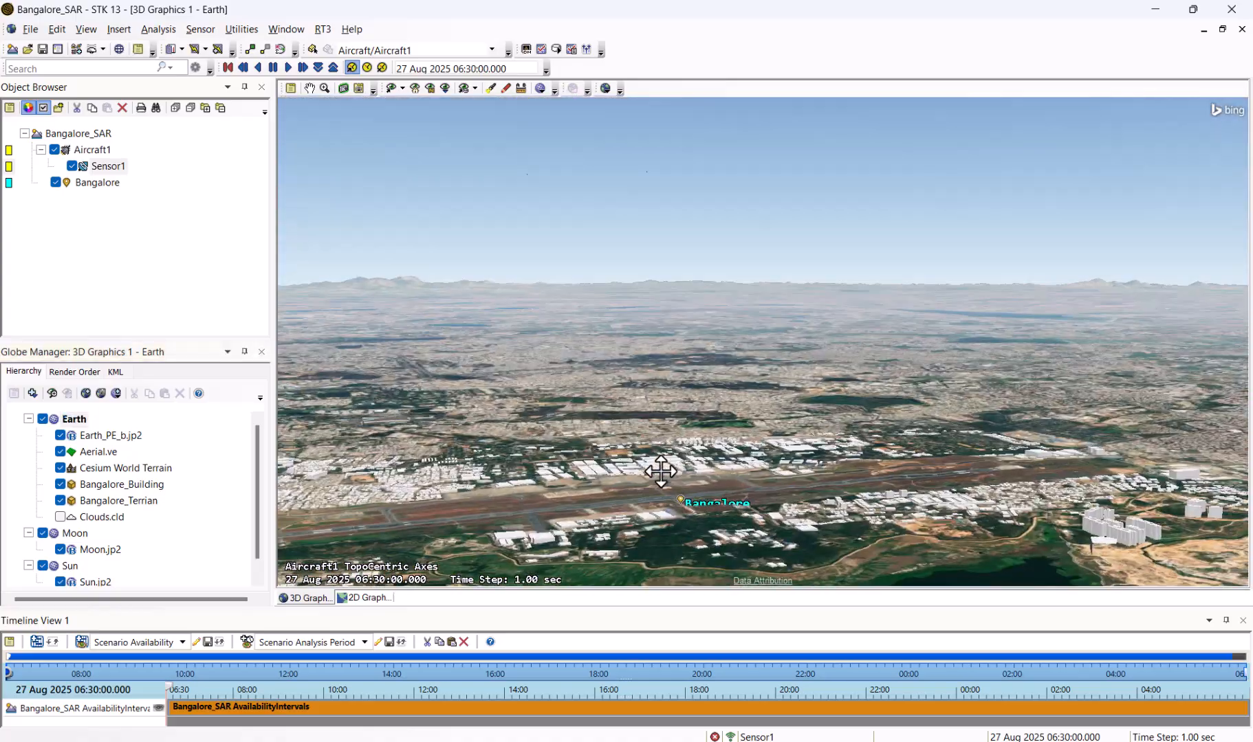
pyautogui.scroll(3, 1144, 537)
pyautogui.moveTo(1072, 520); pyautogui.dragTo(764, 506)
pyautogui.scroll(2, 1106, 510)
pyautogui.scroll(-5, 819, 487)
pyautogui.scroll(-3, 835, 449)
pyautogui.moveTo(855, 486); pyautogui.dragTo(605, 497)
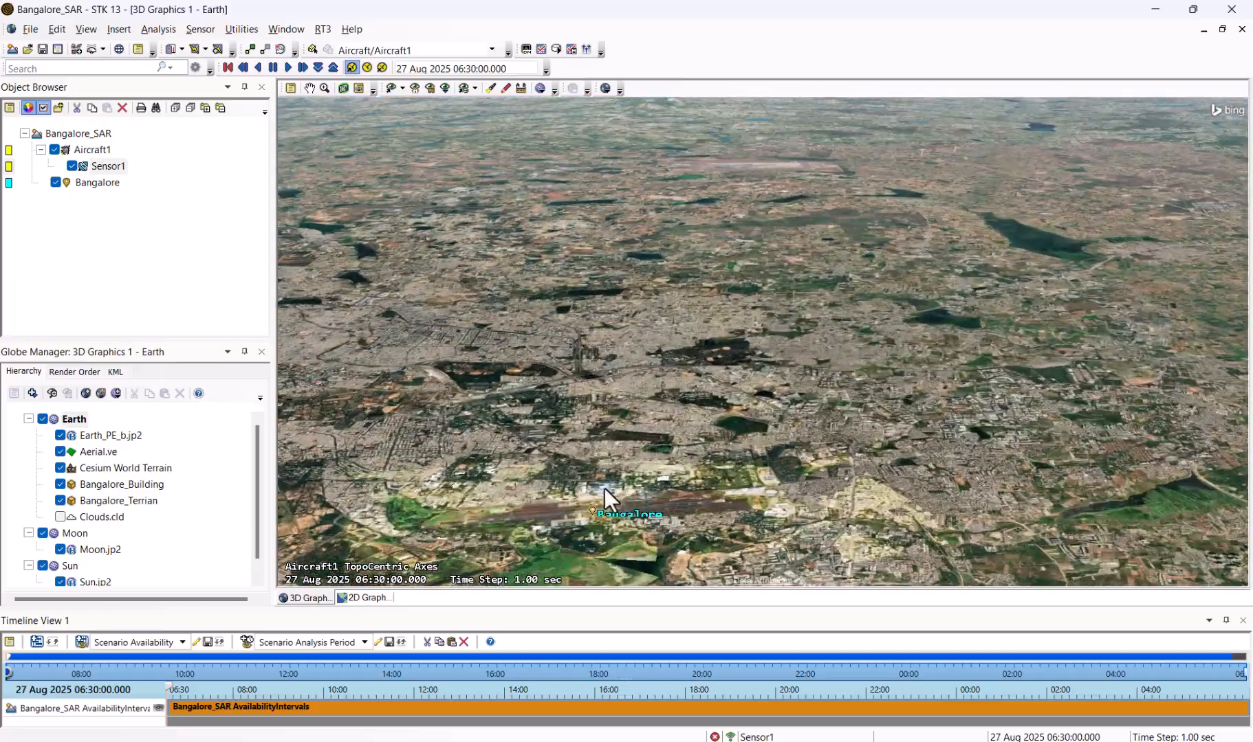
pyautogui.moveTo(593, 433); pyautogui.dragTo(601, 462)
pyautogui.scroll(3, 601, 462)
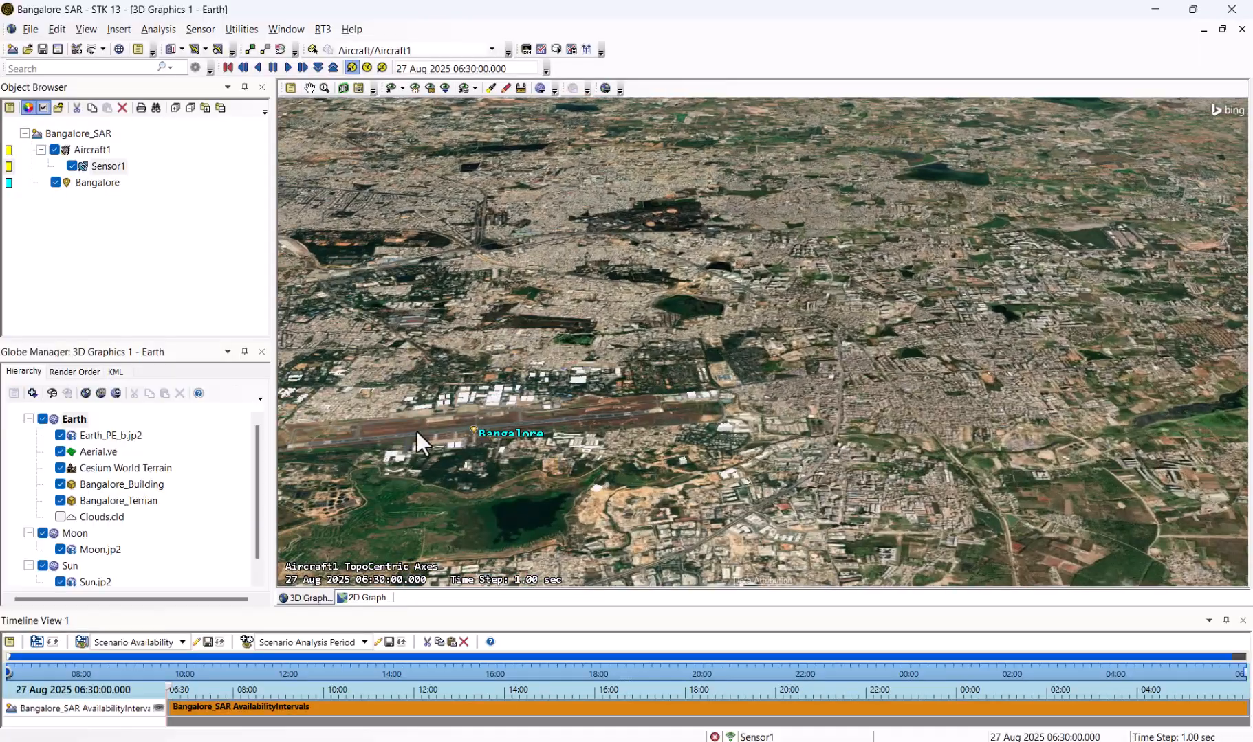
# - Zoom to the Bangalore place and inspect the runway and buildings surrounding it from above
pyautogui.click(78, 181)
pyautogui.rightClick(79, 181)
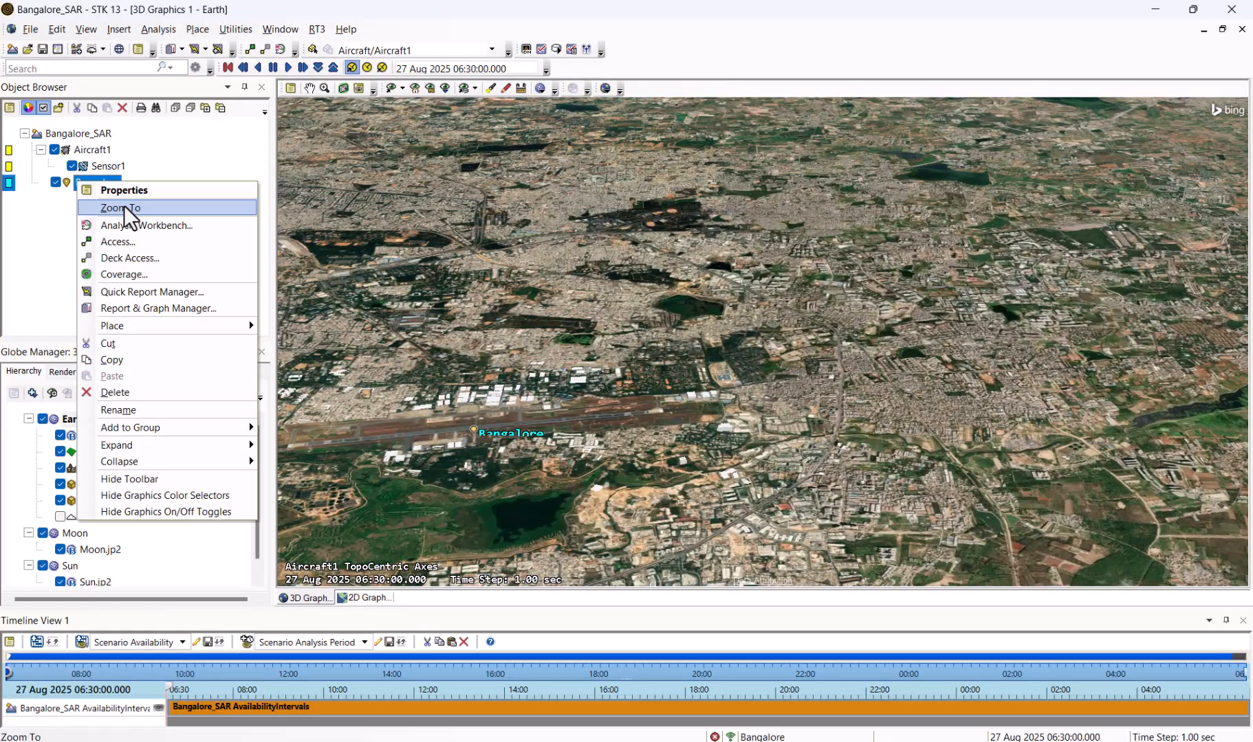
pyautogui.click(123, 204)
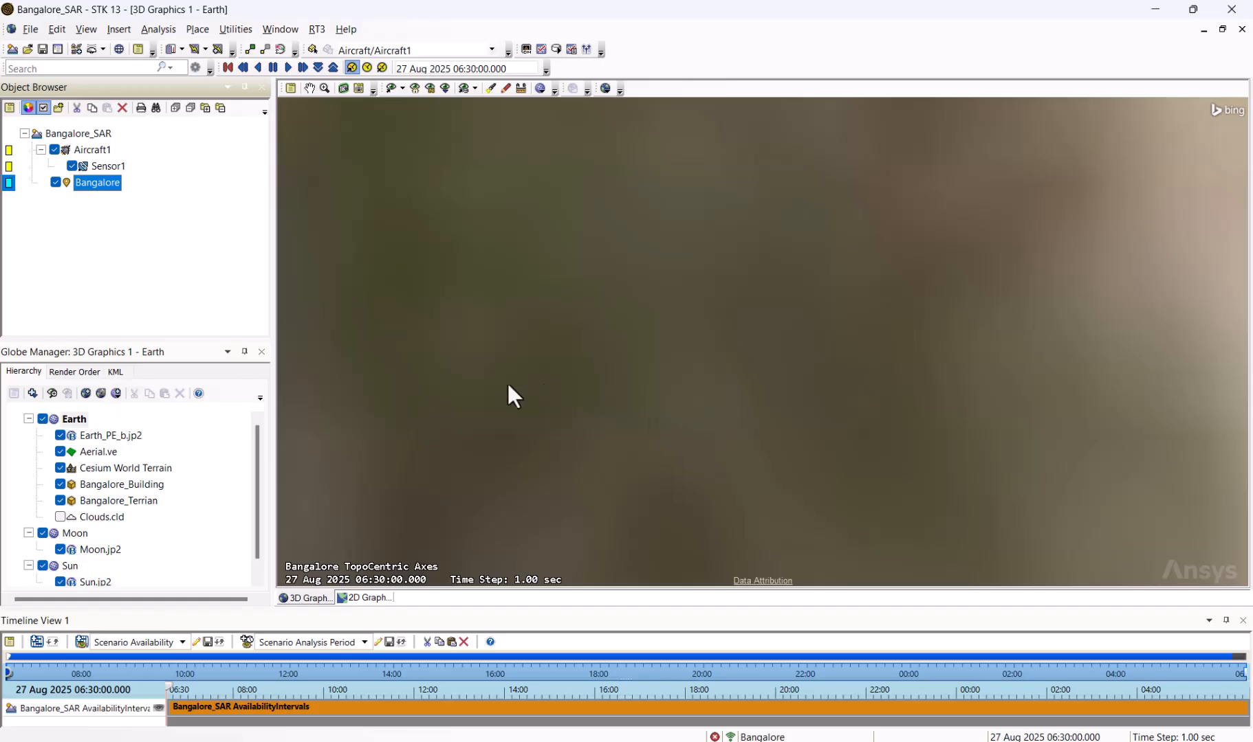
pyautogui.scroll(-5, 613, 426)
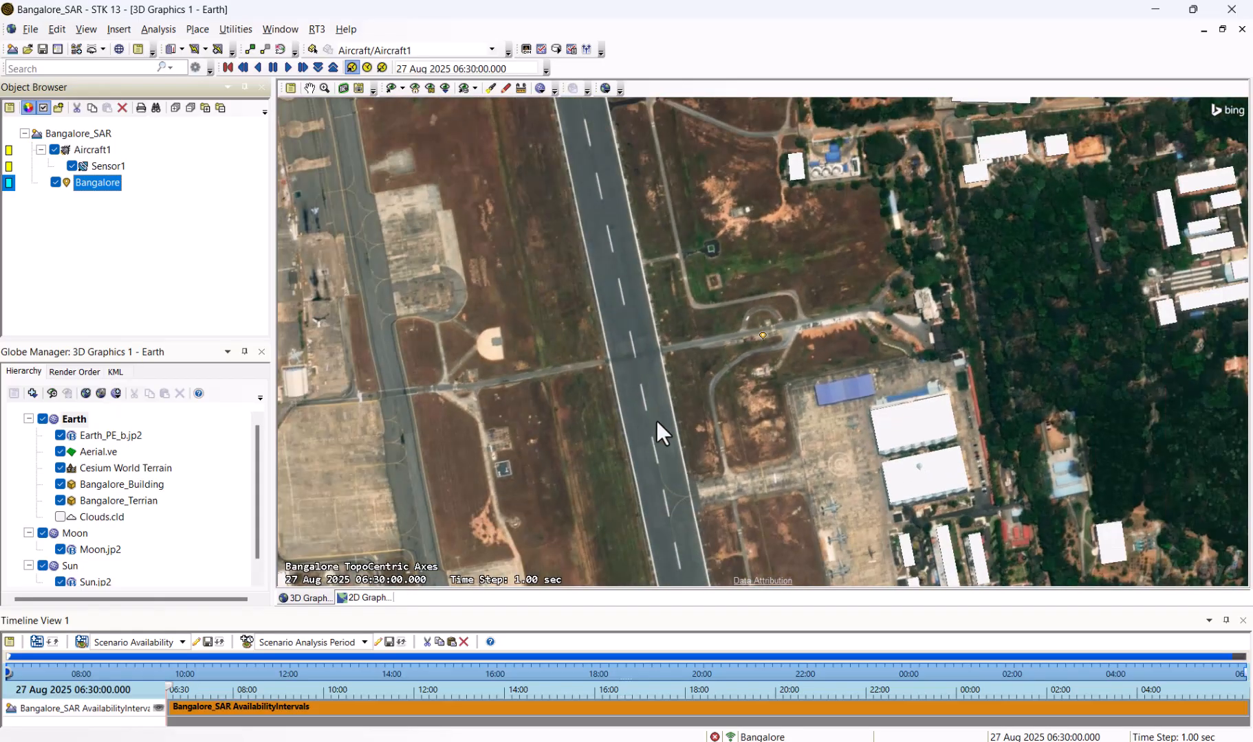
pyautogui.scroll(-3, 614, 363)
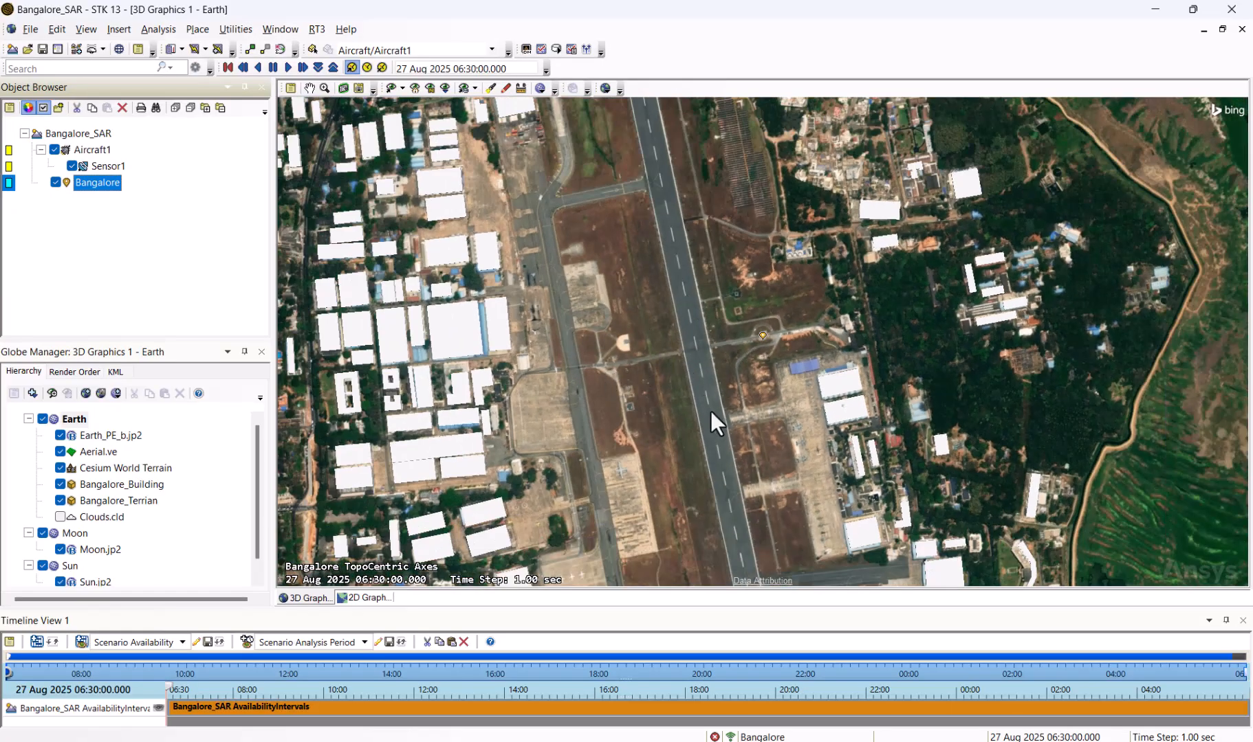
pyautogui.scroll(3, 659, 352)
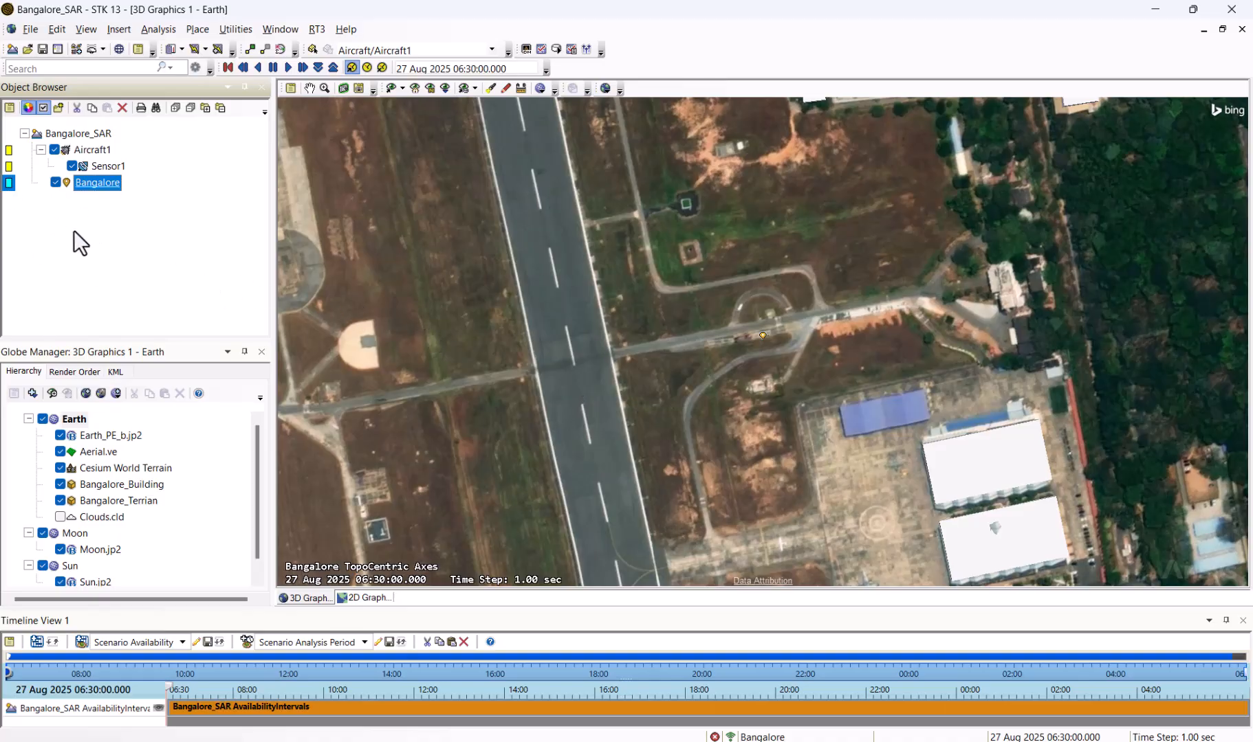
# - Insert a facility with the Define Properties method, accept its default position, and close the object insertion dialog
pyautogui.click(76, 49)
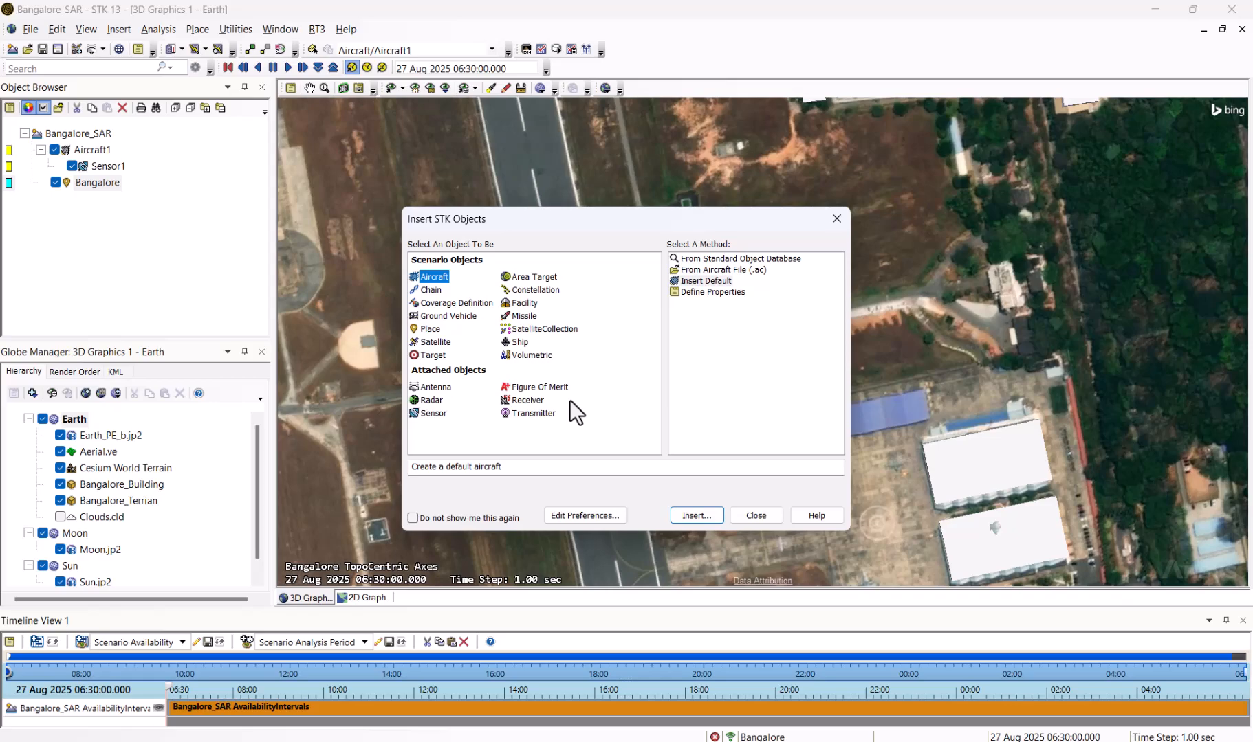
pyautogui.click(521, 303)
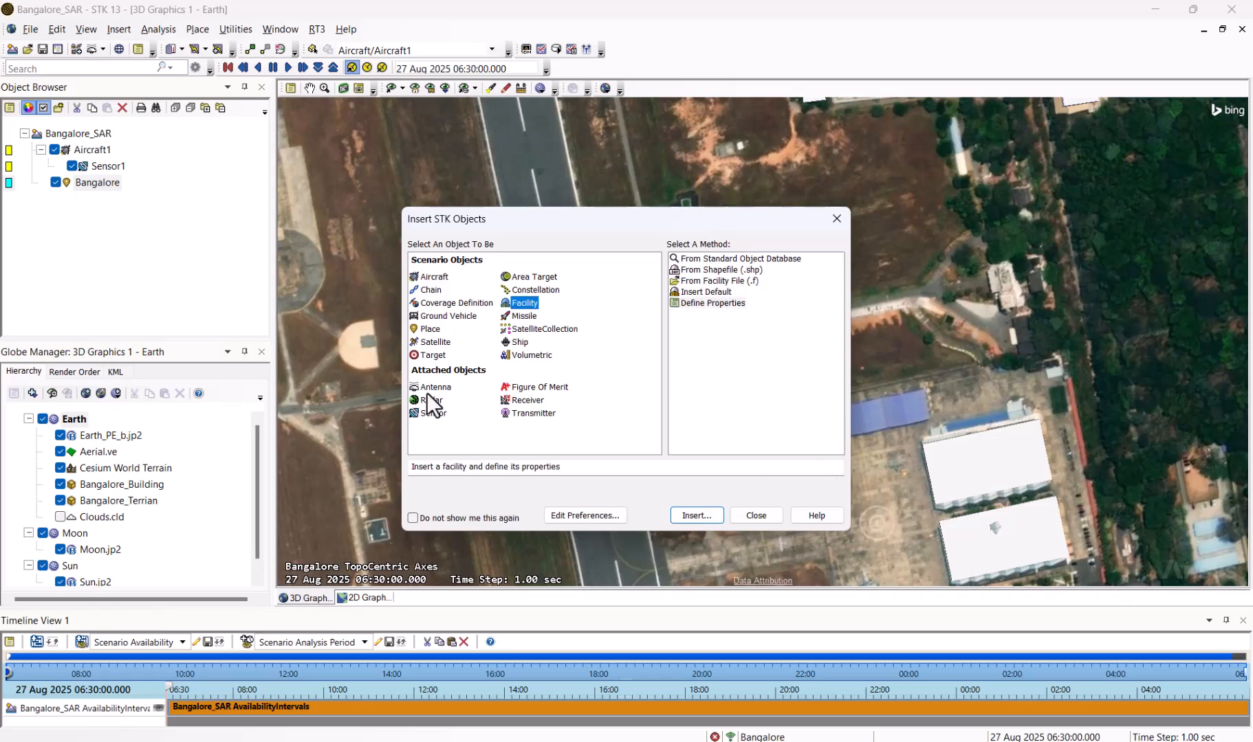
pyautogui.click(696, 515)
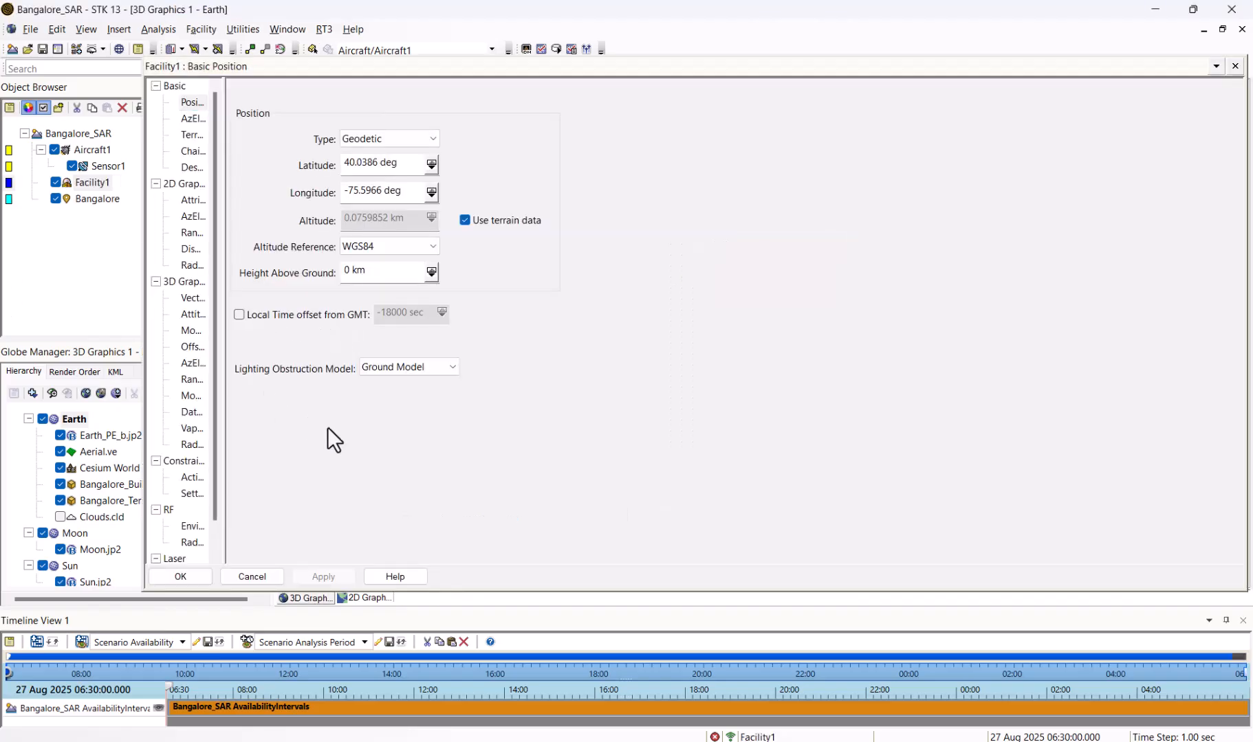
pyautogui.click(179, 576)
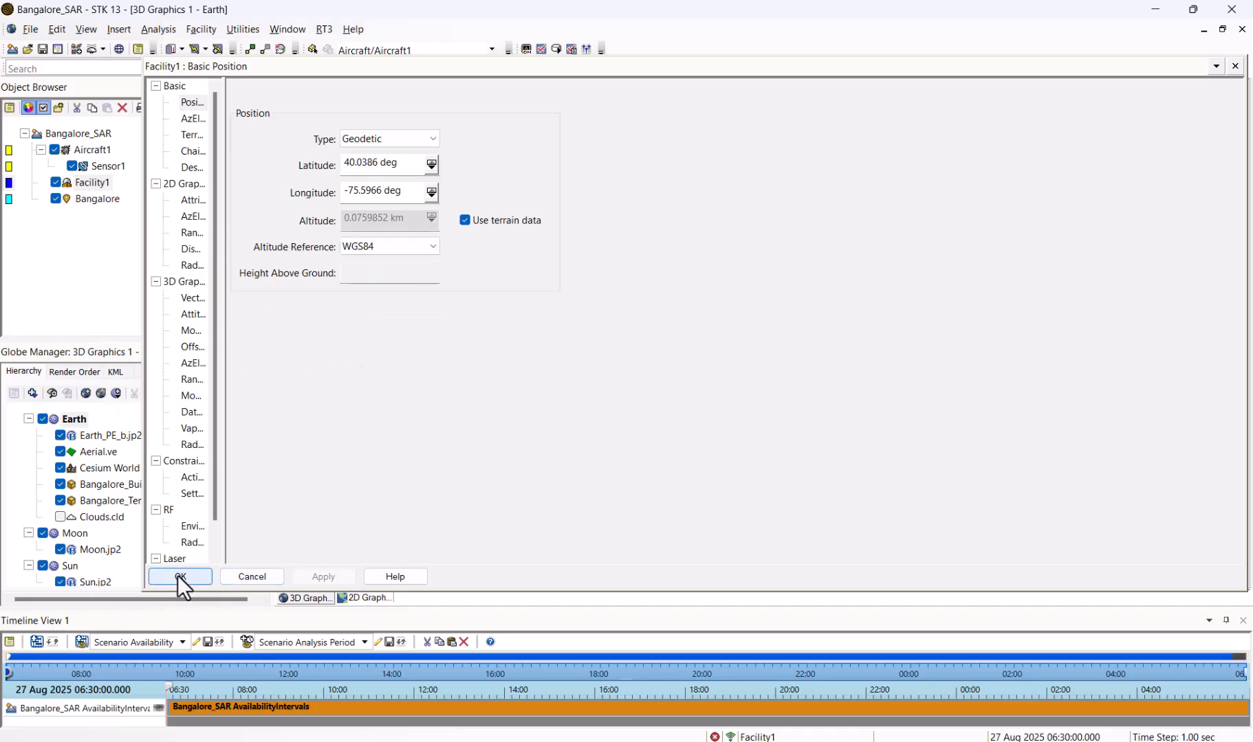
pyautogui.click(755, 515)
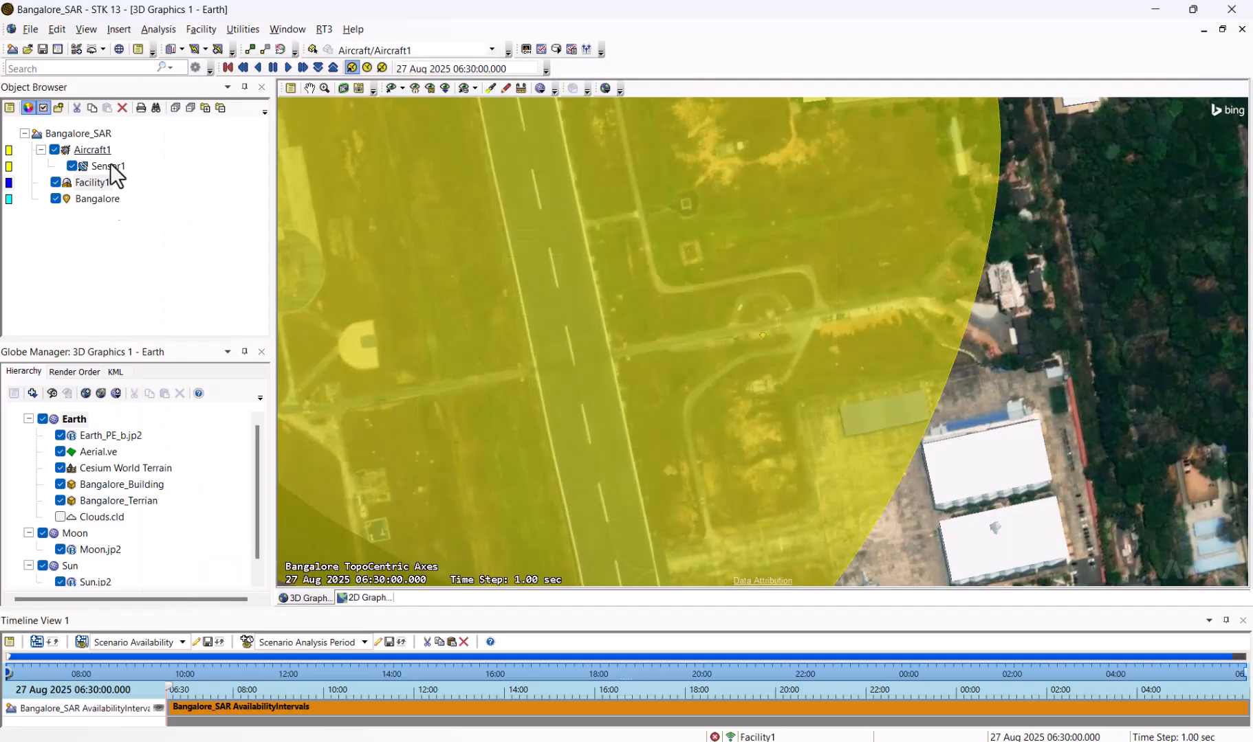
# - Hide Sensor1 and use 3D object editing to move Facility1 onto the runway near the Bangalore place
pyautogui.click(70, 167)
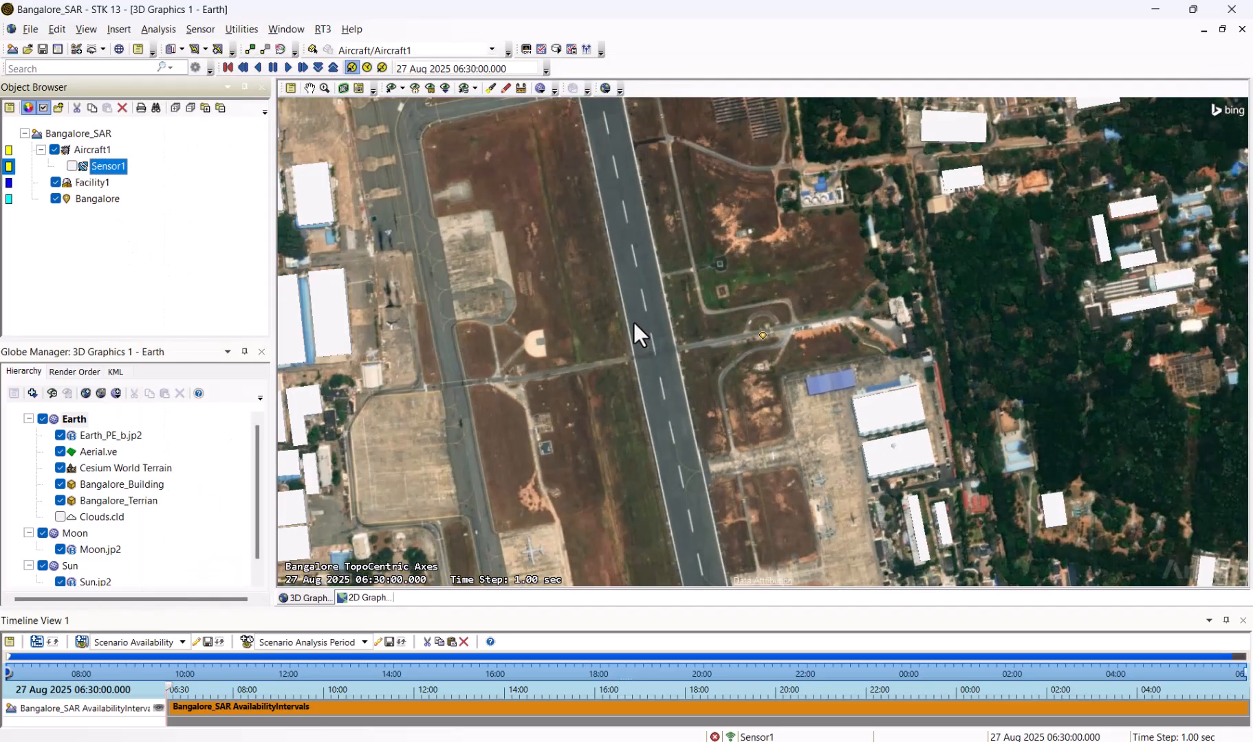
pyautogui.click(89, 182)
pyautogui.click(471, 50)
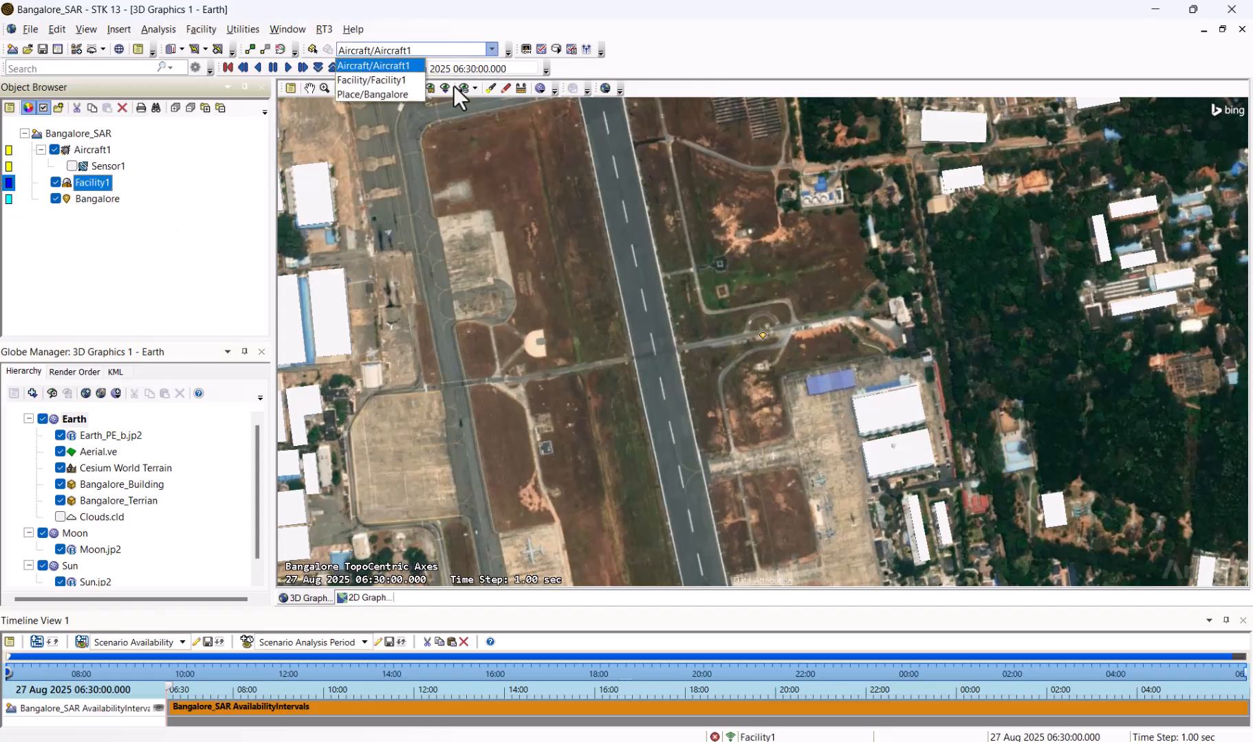
pyautogui.click(371, 80)
pyautogui.click(311, 49)
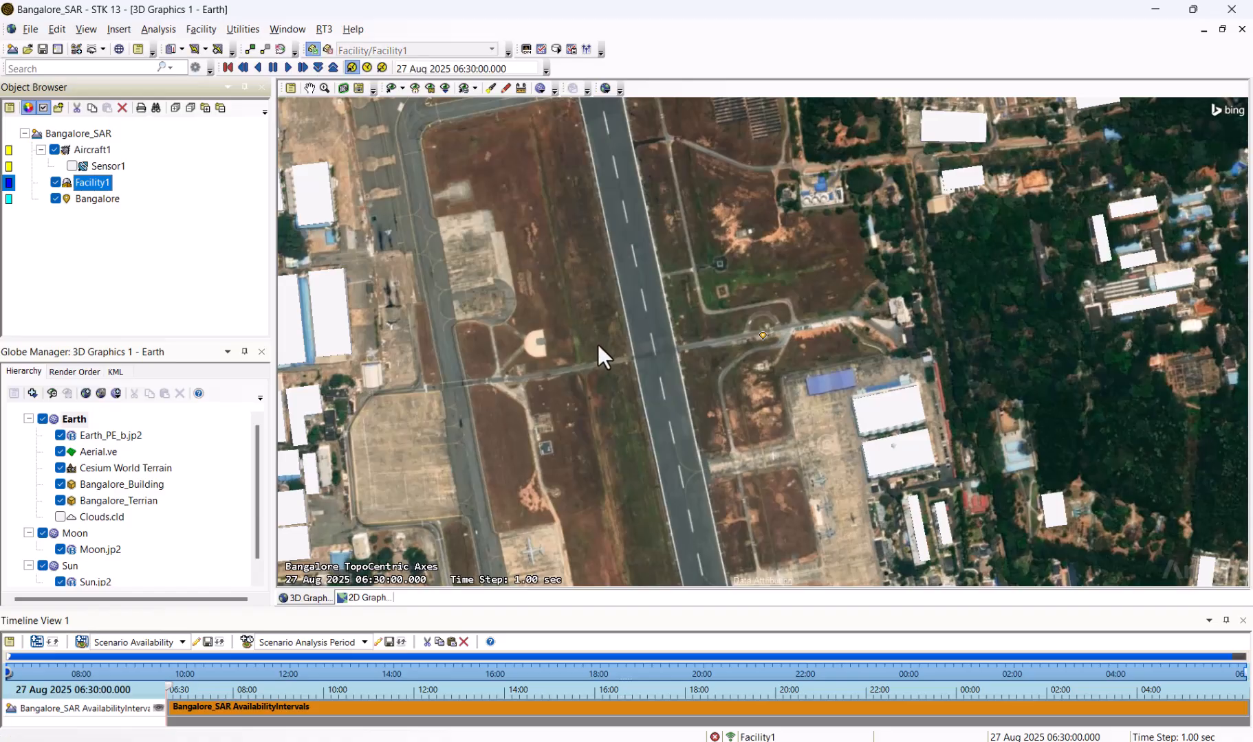
pyautogui.keyDown('shift'); pyautogui.click(648, 341); pyautogui.keyUp('shift')
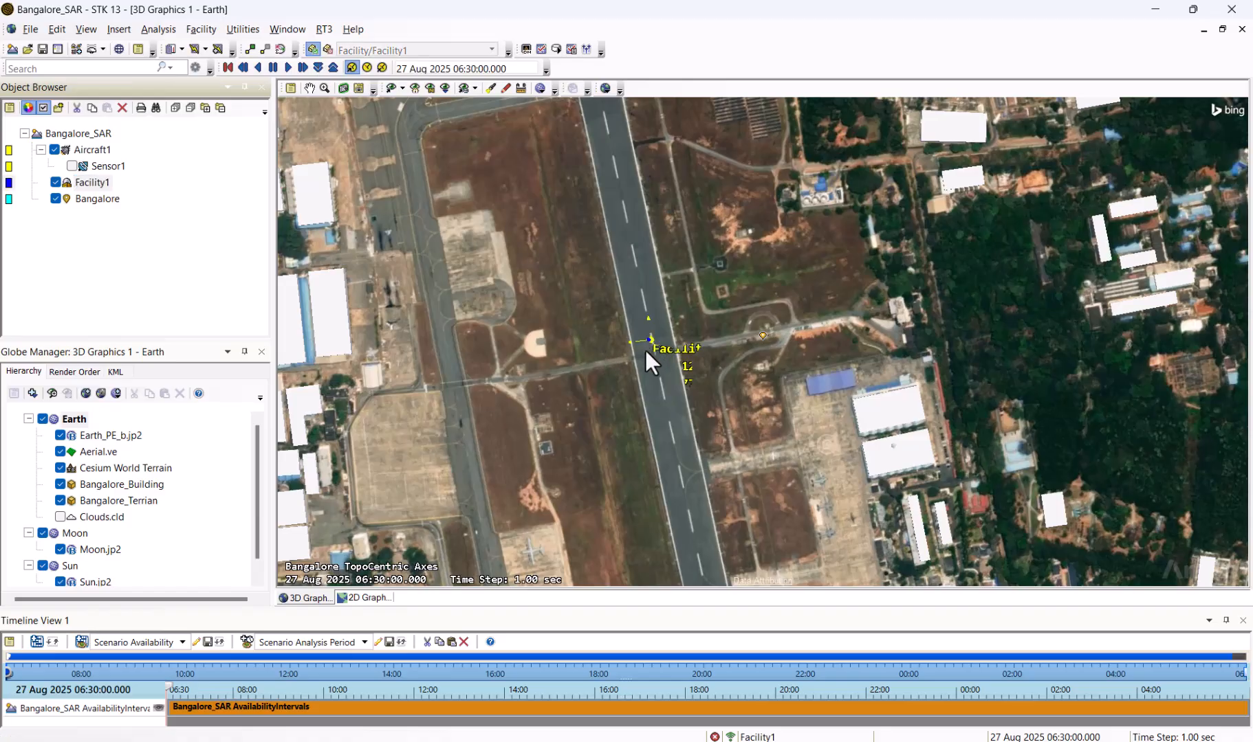
pyautogui.scroll(3, 642, 370)
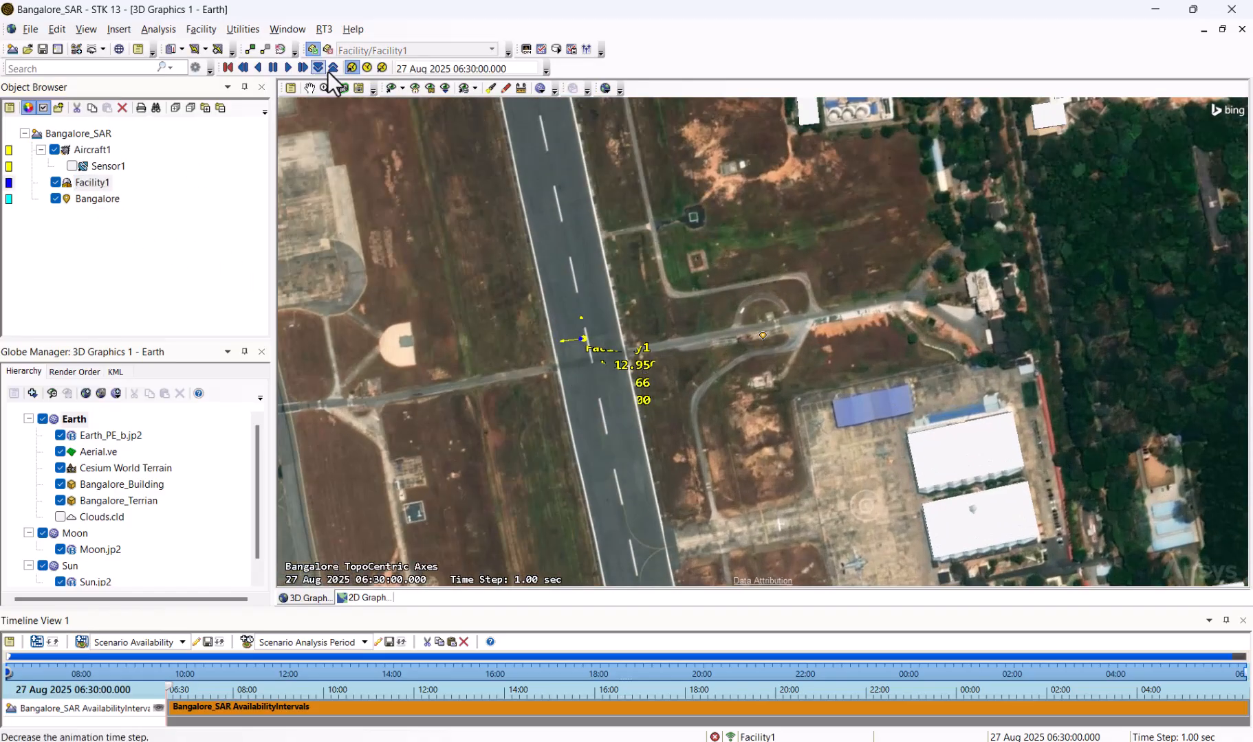
pyautogui.click(313, 49)
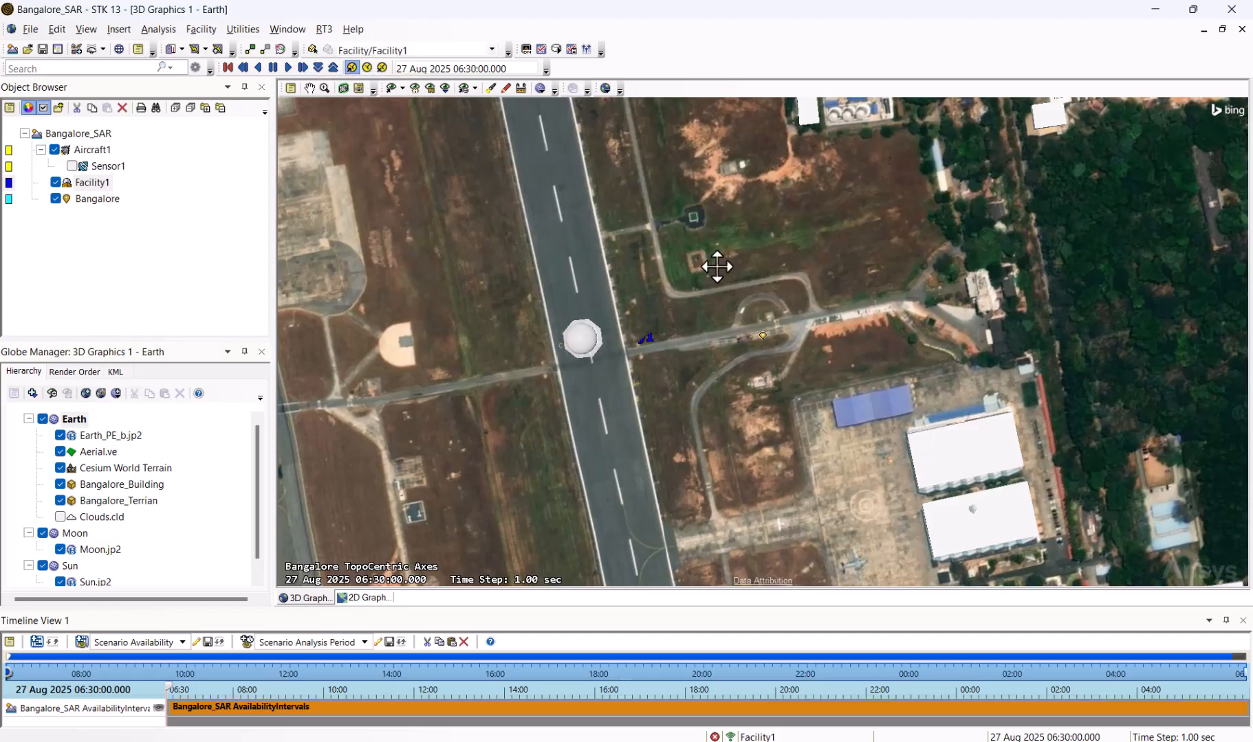
pyautogui.scroll(-2, 618, 298)
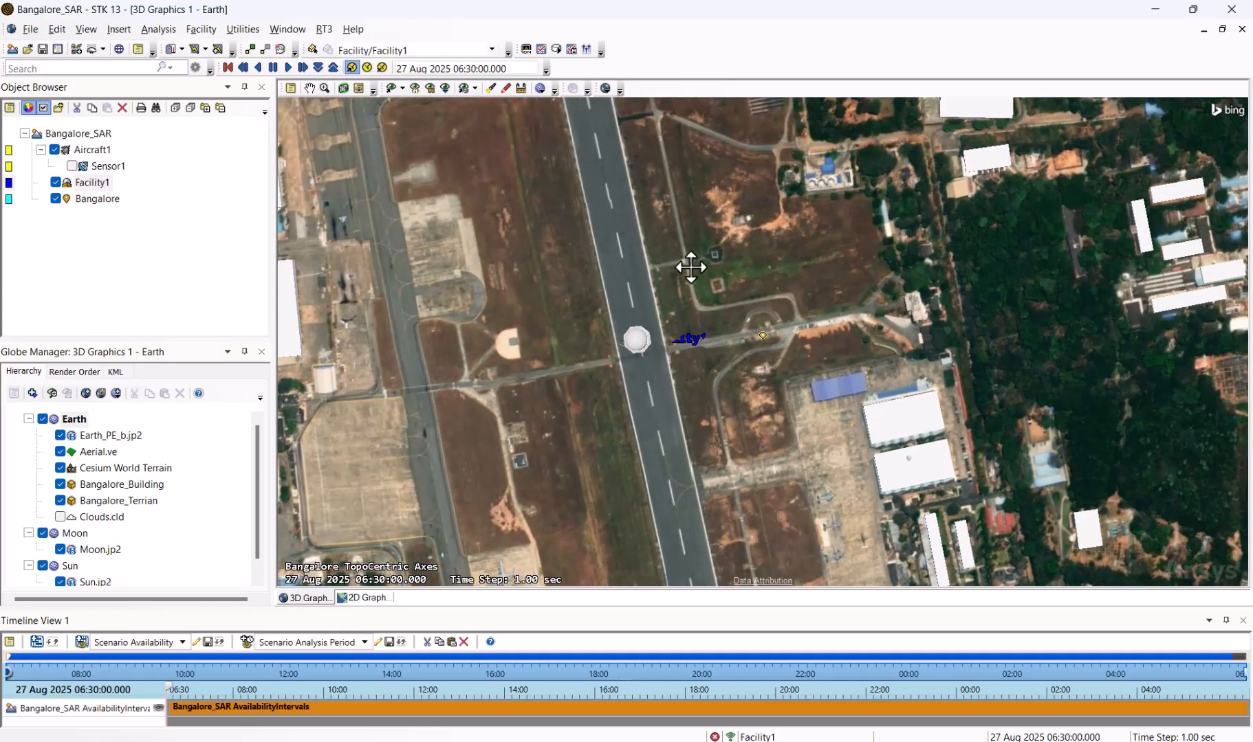
# - Zoom the 3D view to Facility1 and open the file selection for its 3D graphics model
pyautogui.rightClick(91, 183)
pyautogui.click(124, 210)
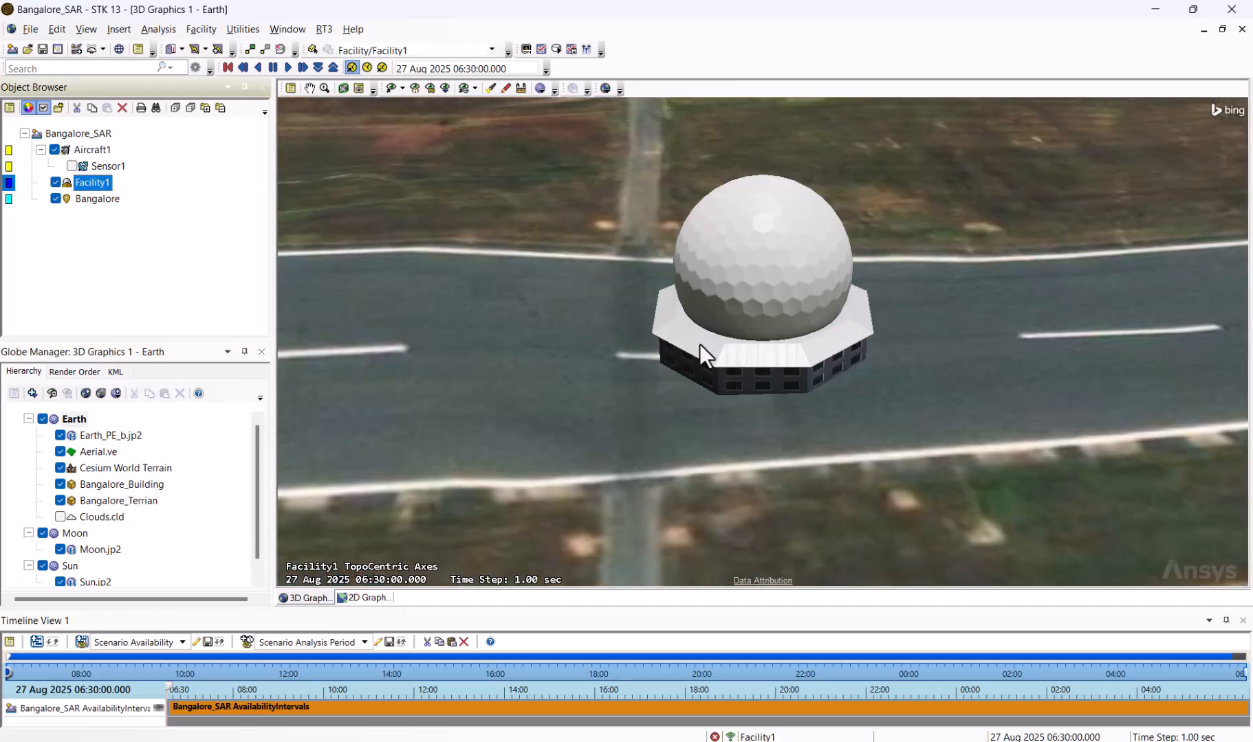
pyautogui.scroll(-2, 744, 376)
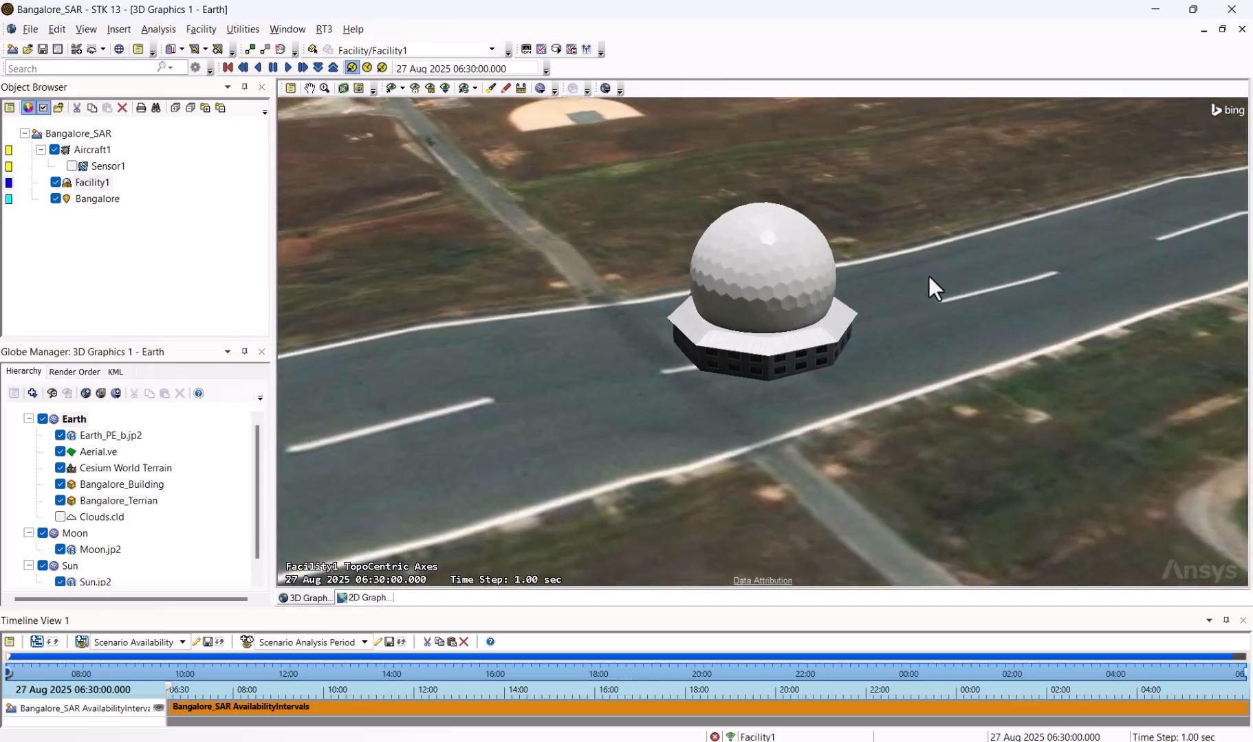
pyautogui.doubleClick(96, 185)
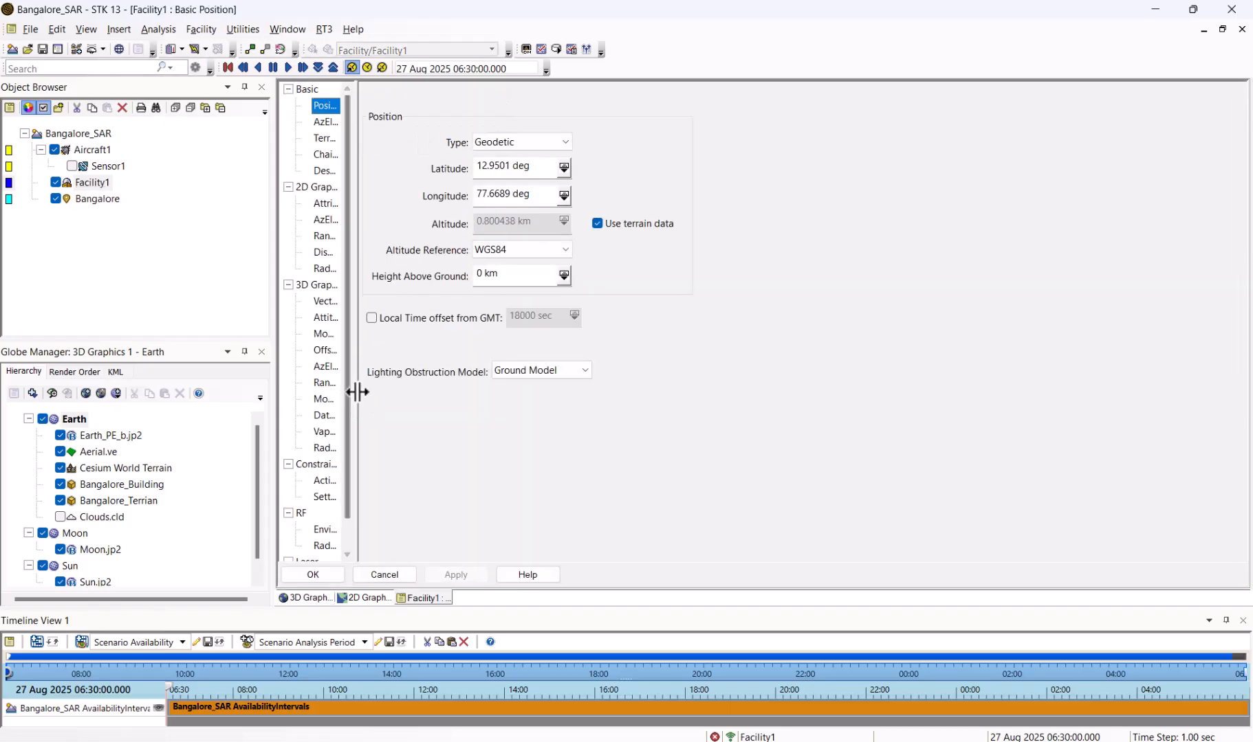
pyautogui.click(328, 334)
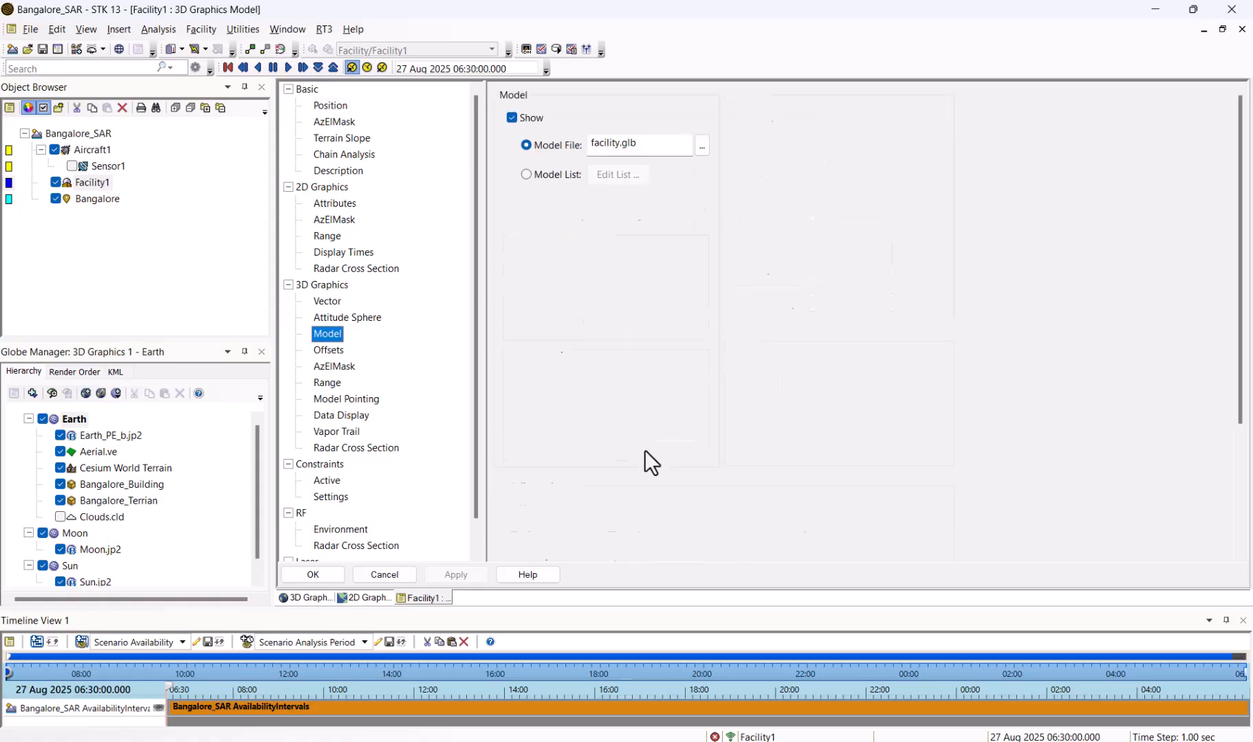
pyautogui.moveTo(649, 145); pyautogui.dragTo(621, 146)
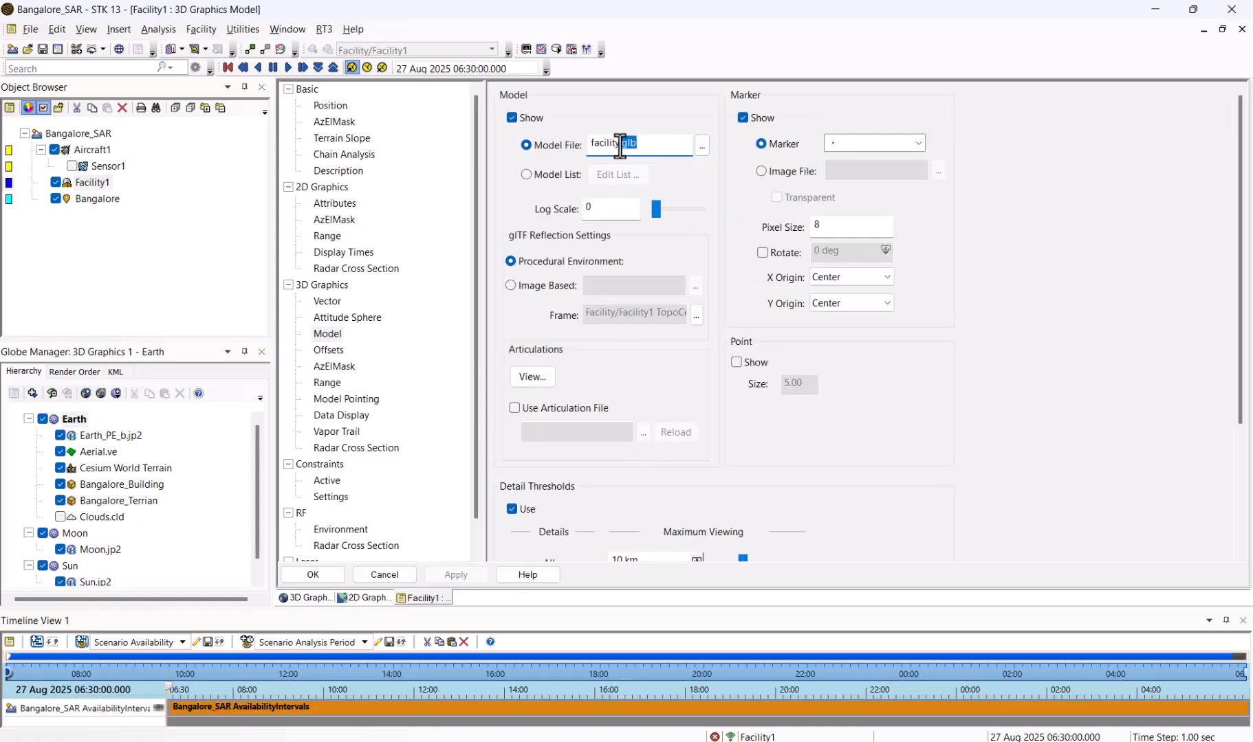
pyautogui.click(702, 147)
# - Look through the Land model files and switch to the Air models folder
pyautogui.scroll(-3, 552, 413)
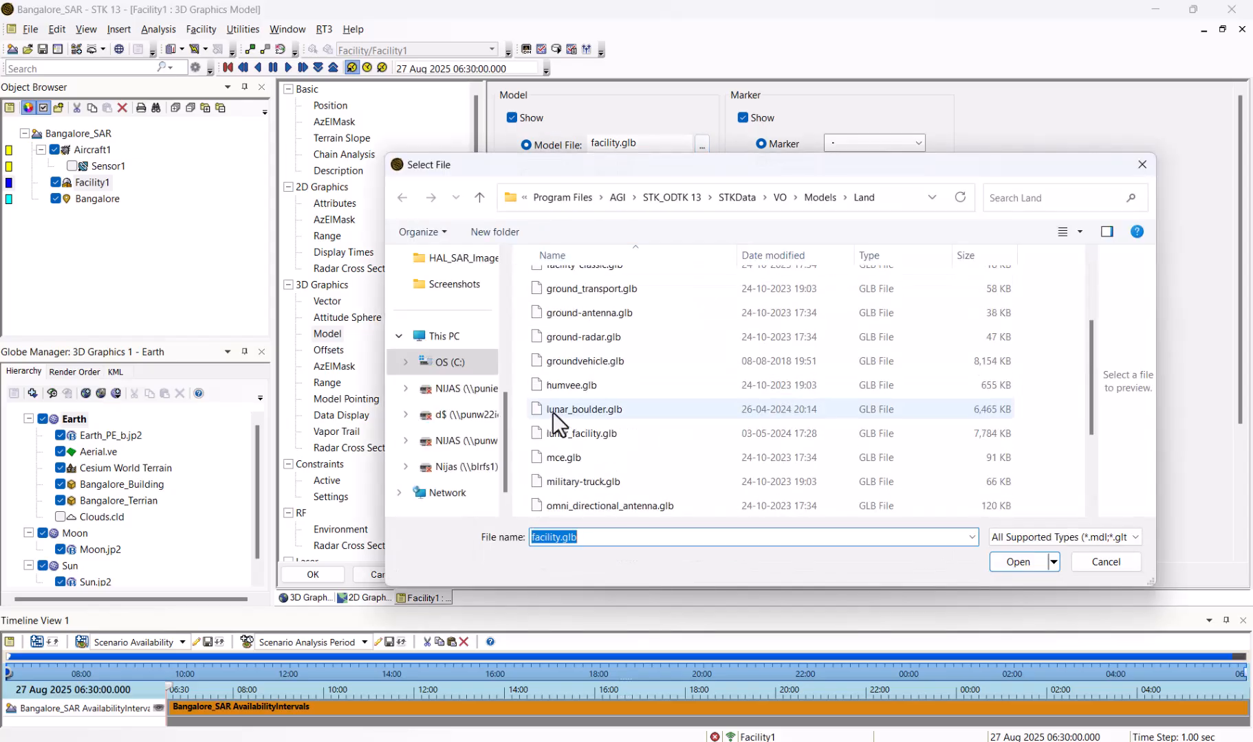
pyautogui.scroll(-2, 554, 447)
pyautogui.scroll(5, 576, 392)
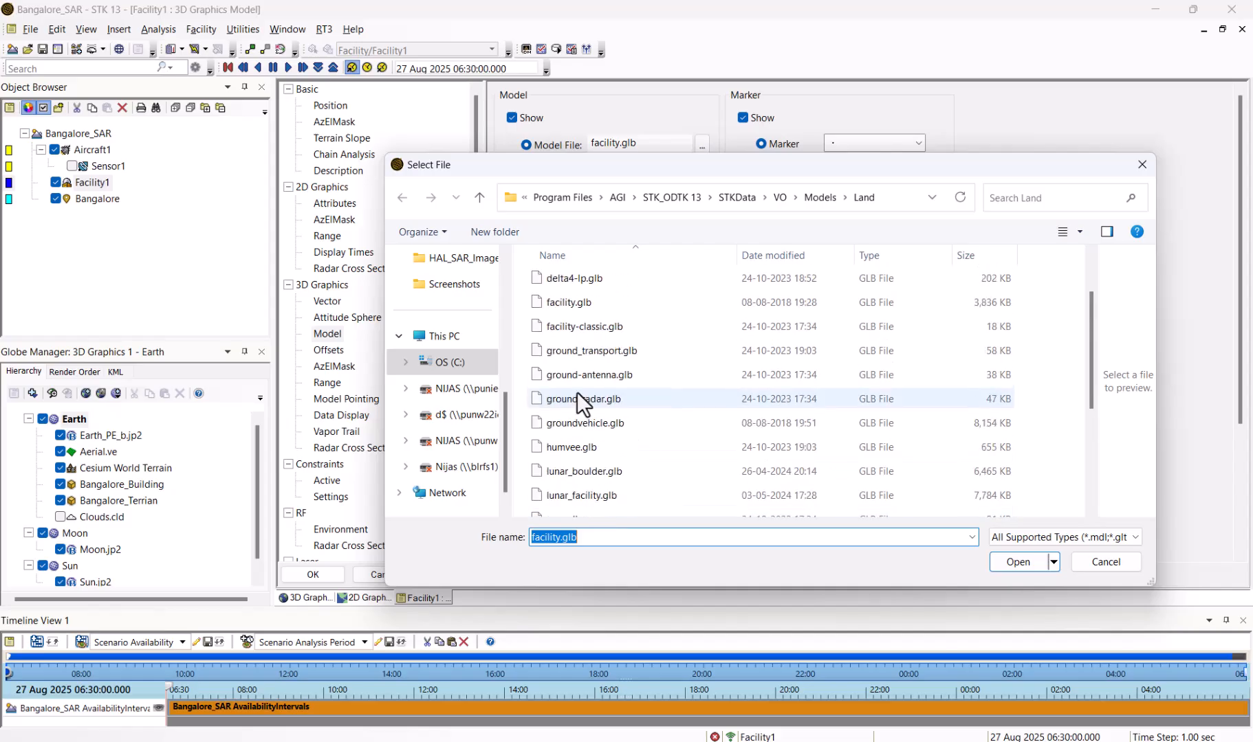
pyautogui.click(822, 198)
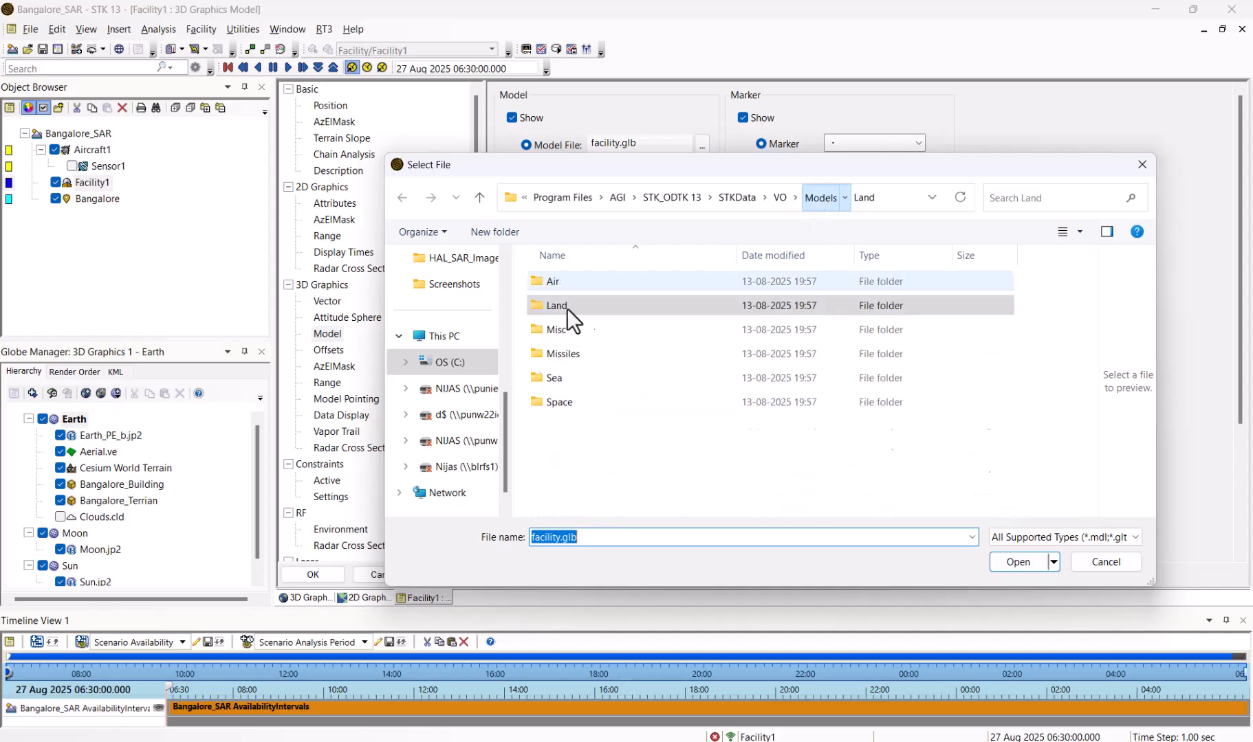
pyautogui.click(565, 283)
pyautogui.doubleClick(564, 286)
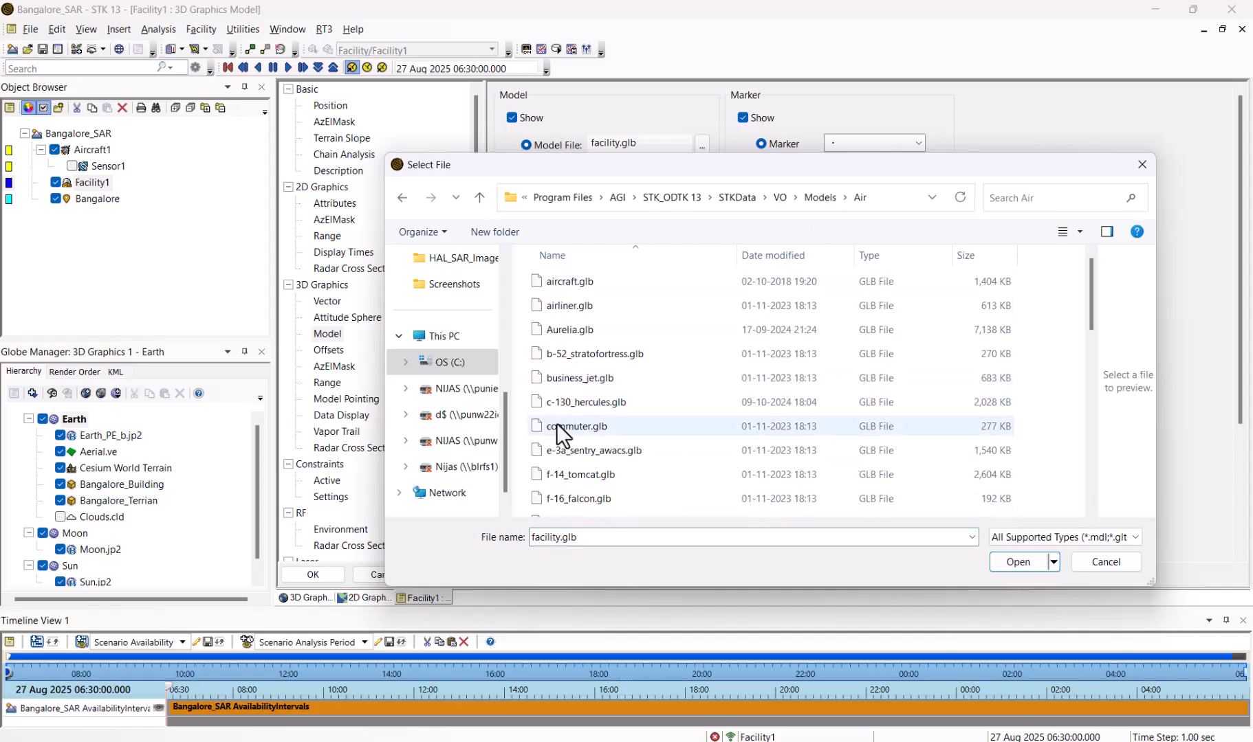
# - Choose c-130_hercules.glb as Facility1's 3D model file and apply the change
pyautogui.click(558, 404)
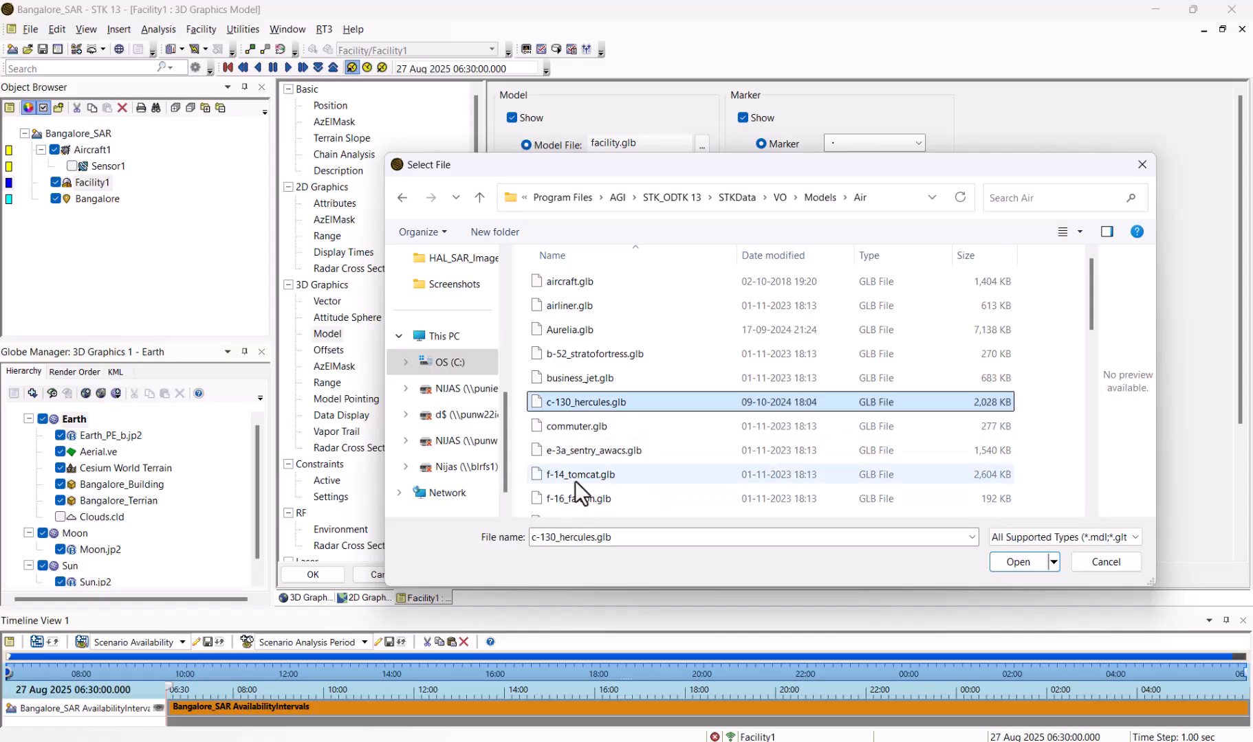
pyautogui.click(575, 475)
pyautogui.scroll(-4, 586, 505)
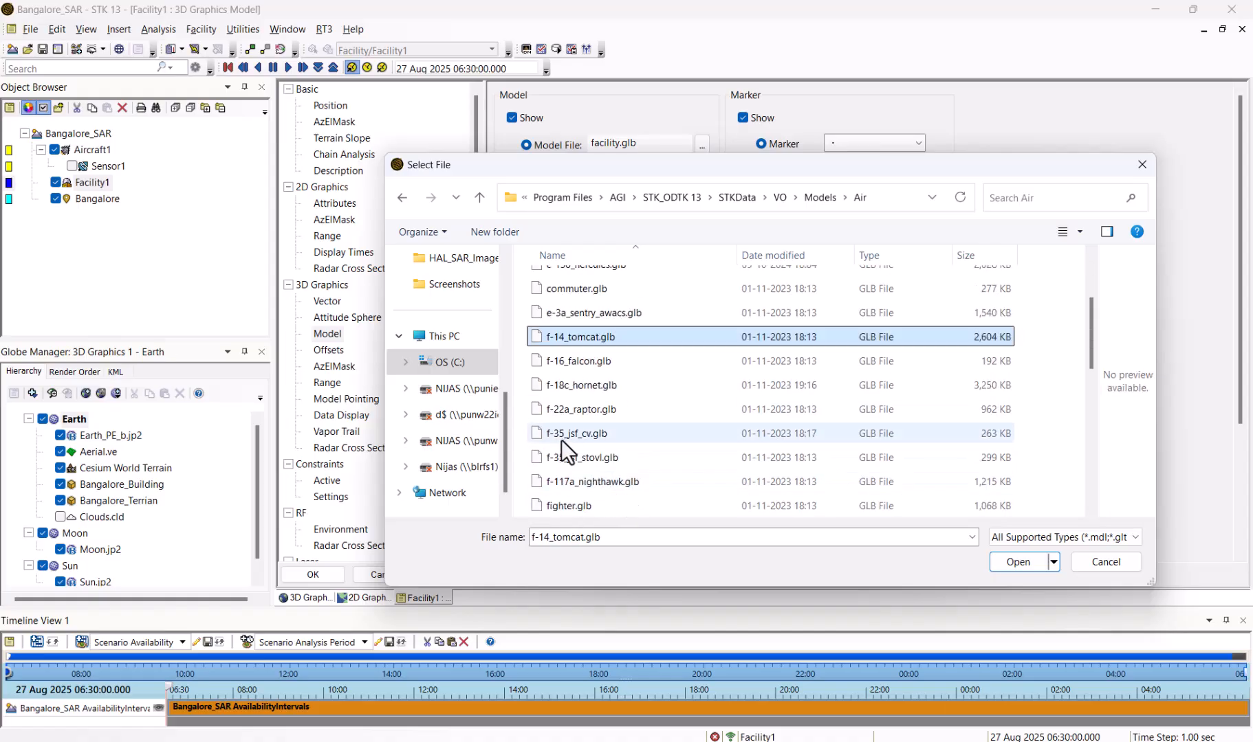
pyautogui.scroll(-3, 605, 459)
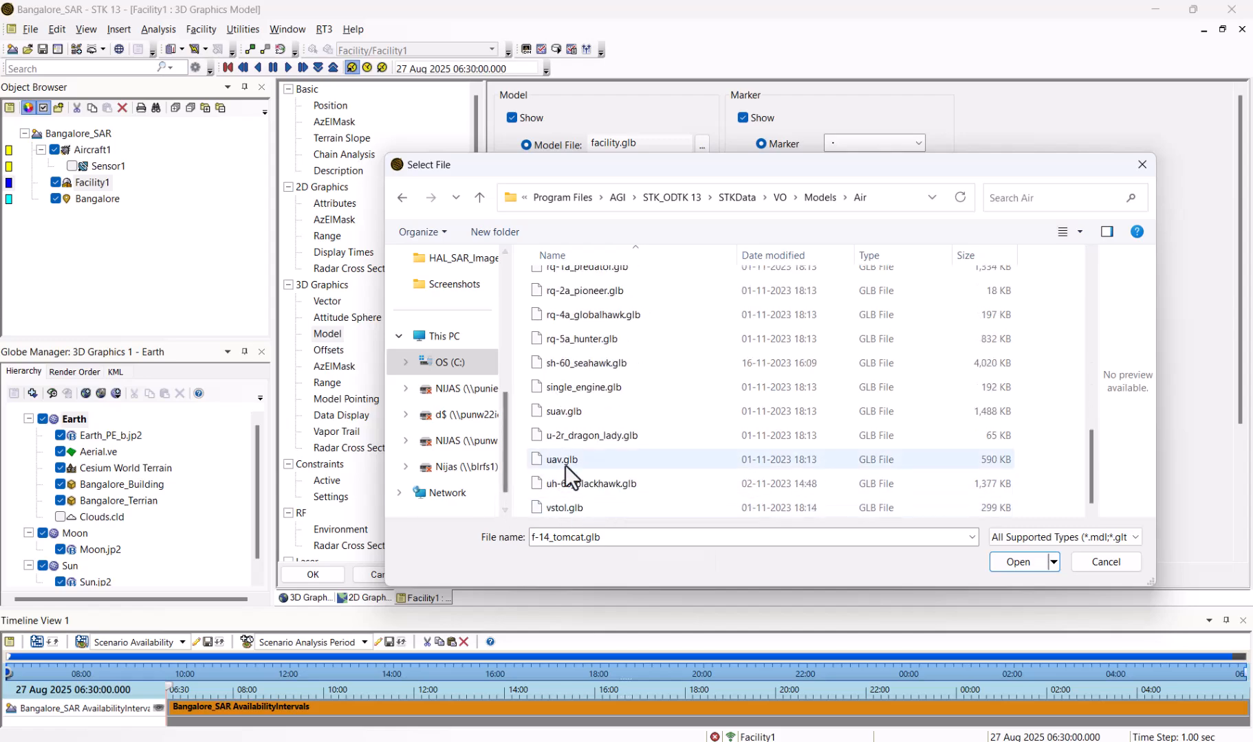
pyautogui.scroll(7, 564, 466)
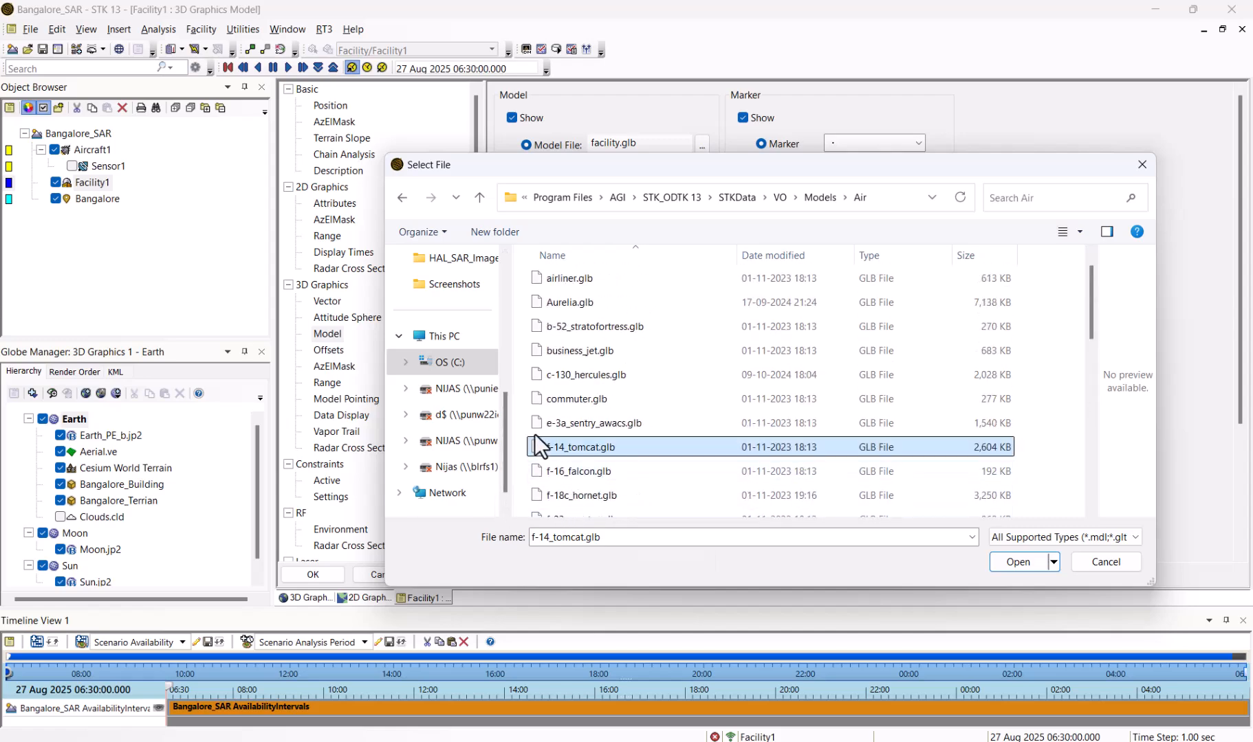
pyautogui.click(593, 376)
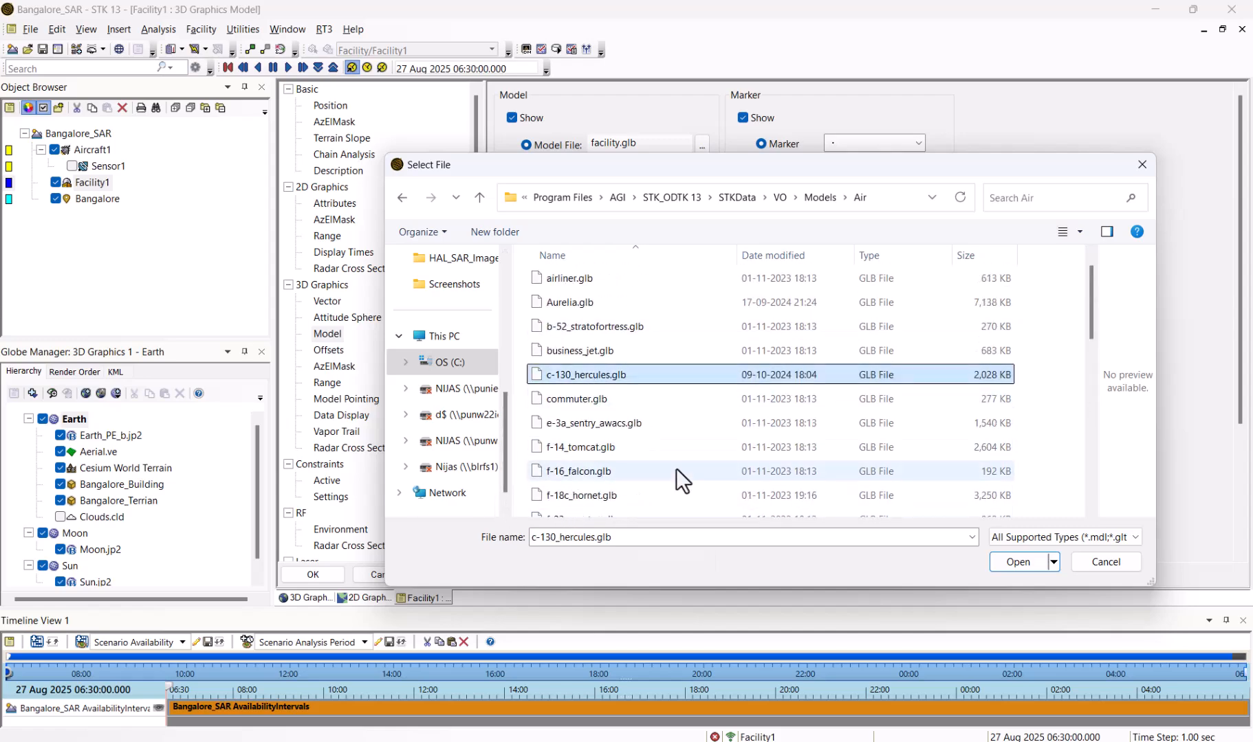
pyautogui.click(1016, 562)
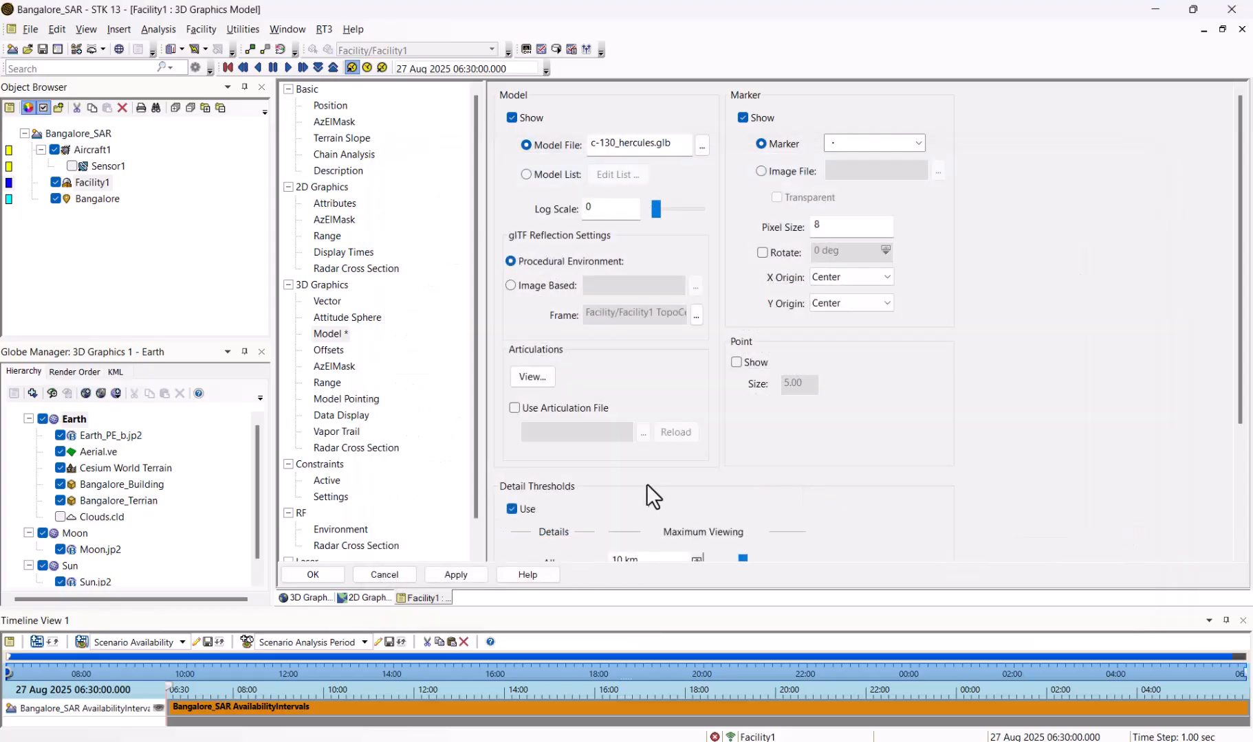
pyautogui.click(474, 576)
pyautogui.click(303, 573)
pyautogui.scroll(3, 785, 365)
pyautogui.moveTo(785, 364); pyautogui.dragTo(743, 405)
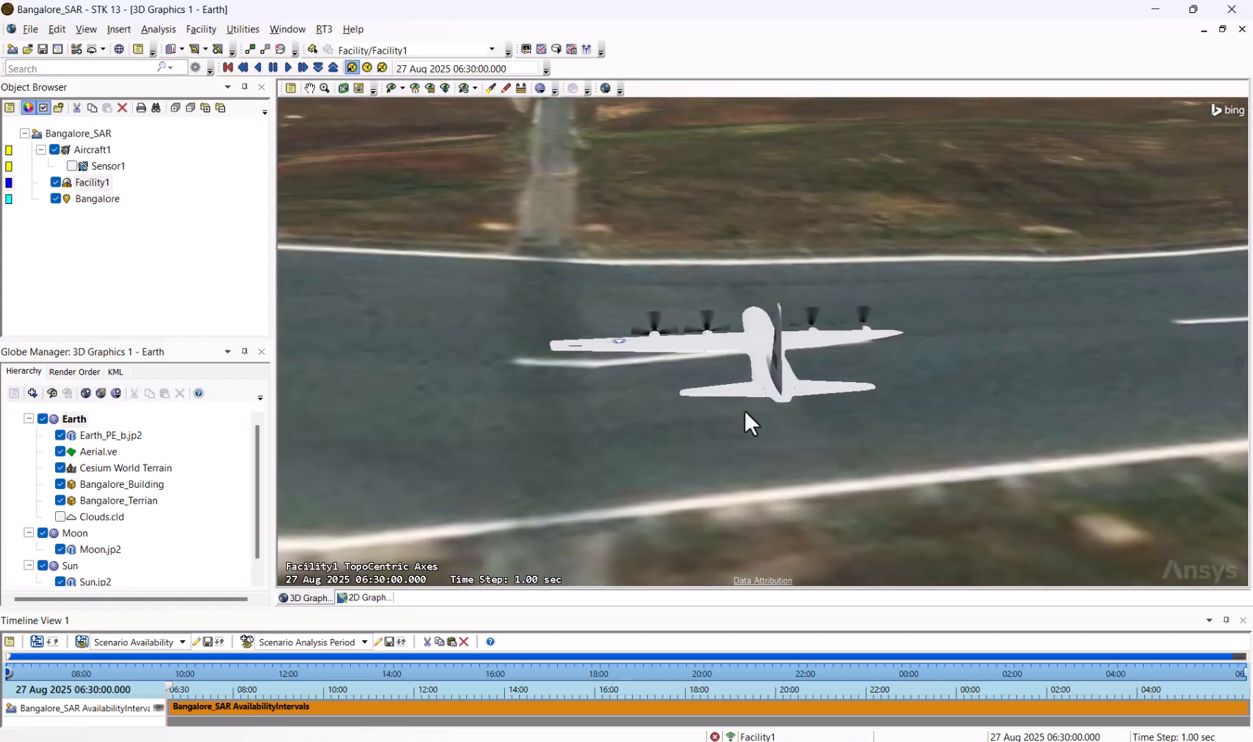
# - Set Facility1's height above ground to 5 m and apply it
pyautogui.doubleClick(81, 183)
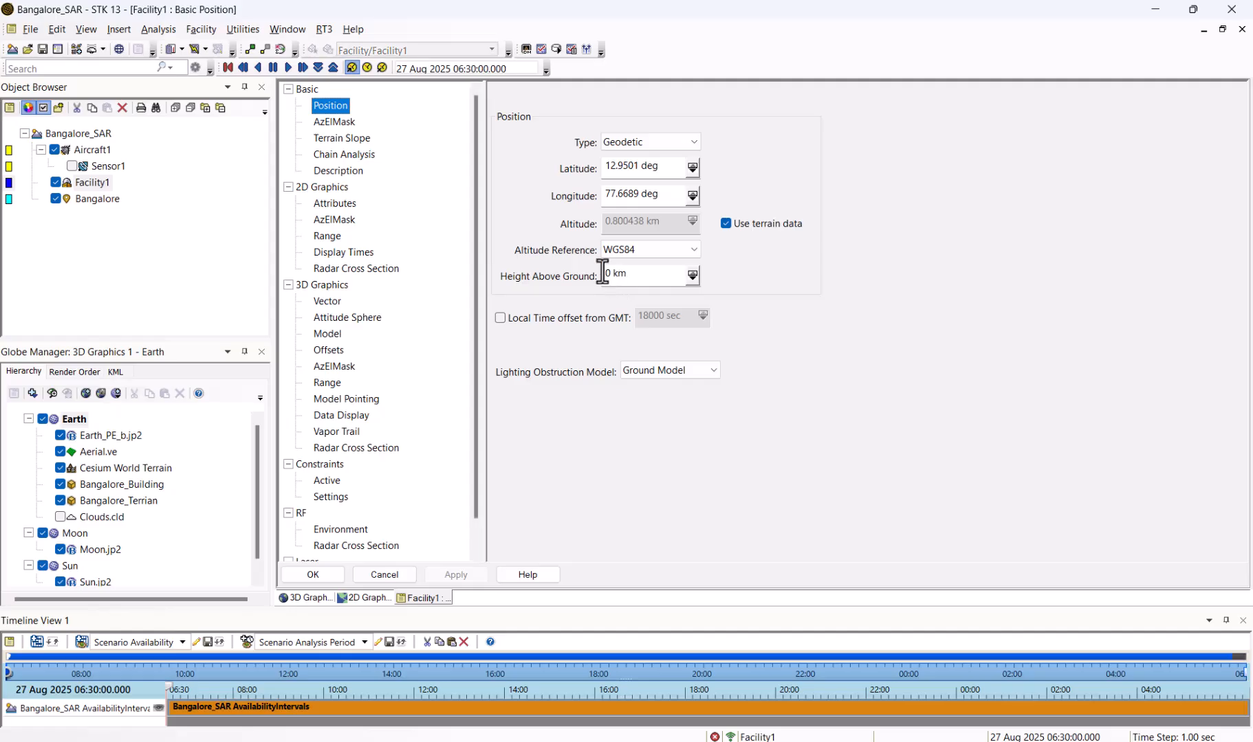
pyautogui.click(604, 274)
pyautogui.write('5m')
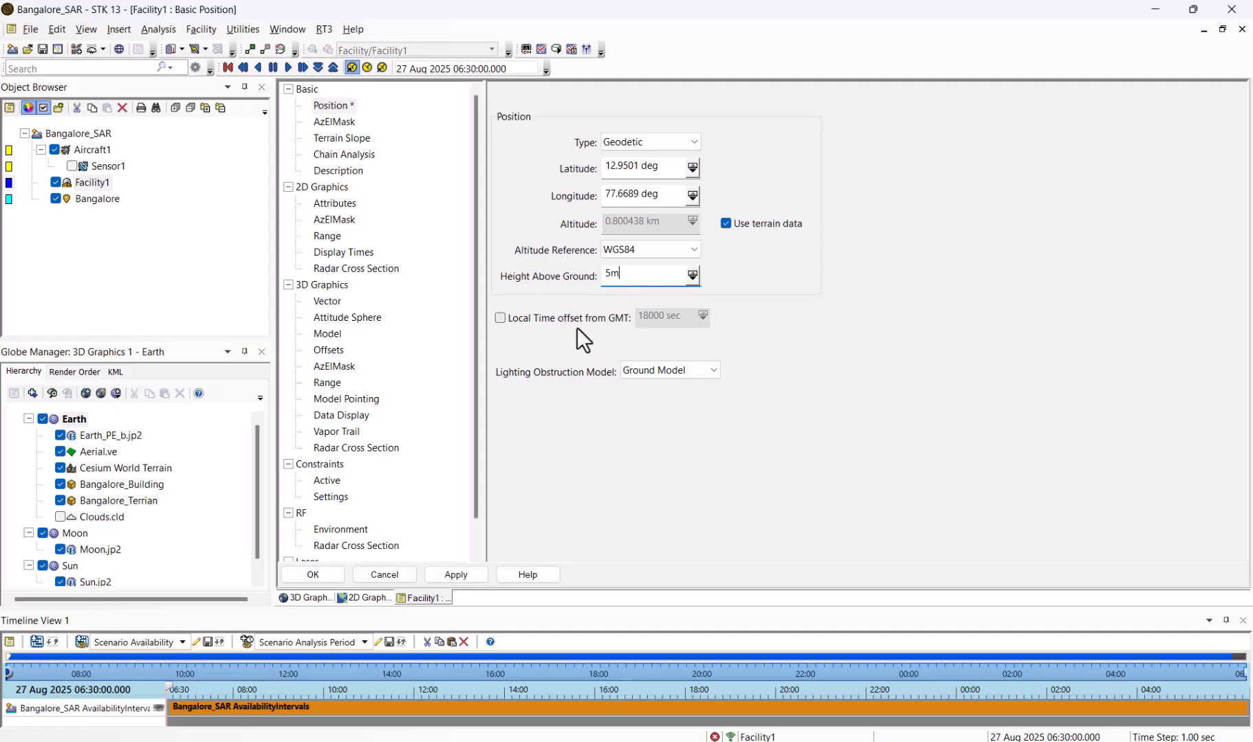
pyautogui.click(459, 573)
pyautogui.click(409, 570)
pyautogui.moveTo(809, 421); pyautogui.dragTo(722, 358)
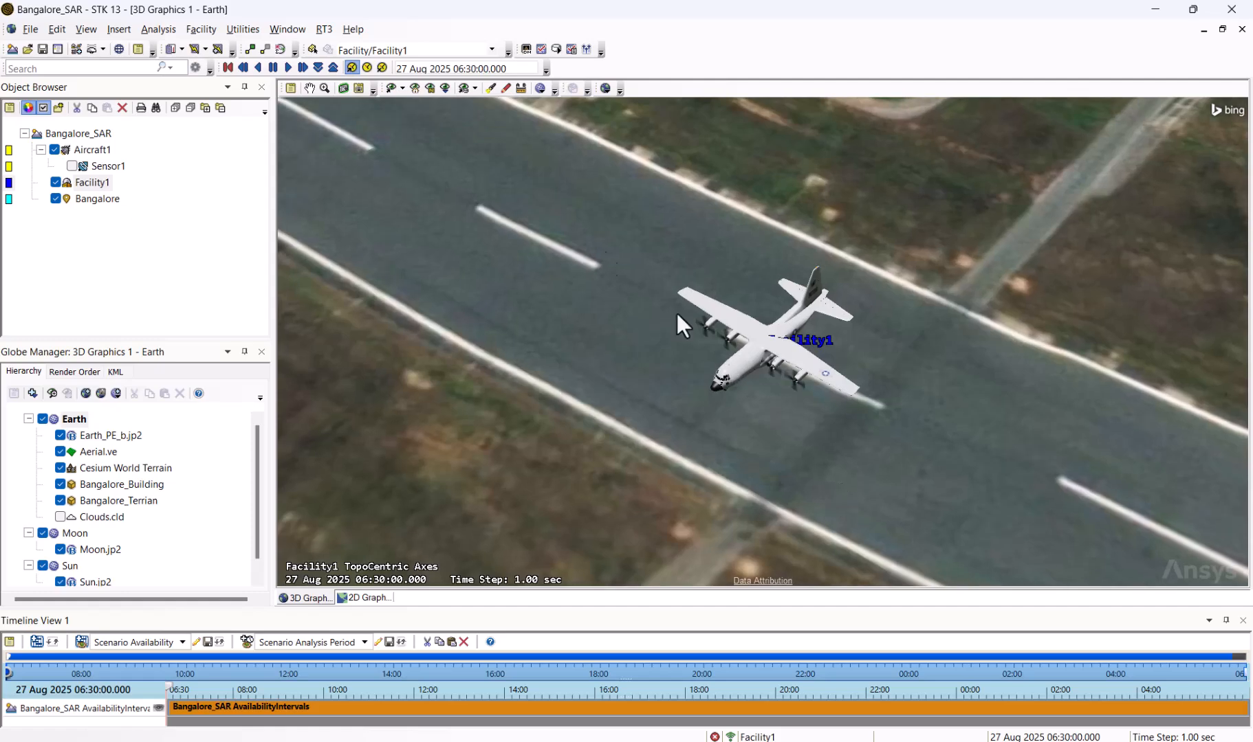
# - Rename the Facility1 object as C130
pyautogui.click(89, 182)
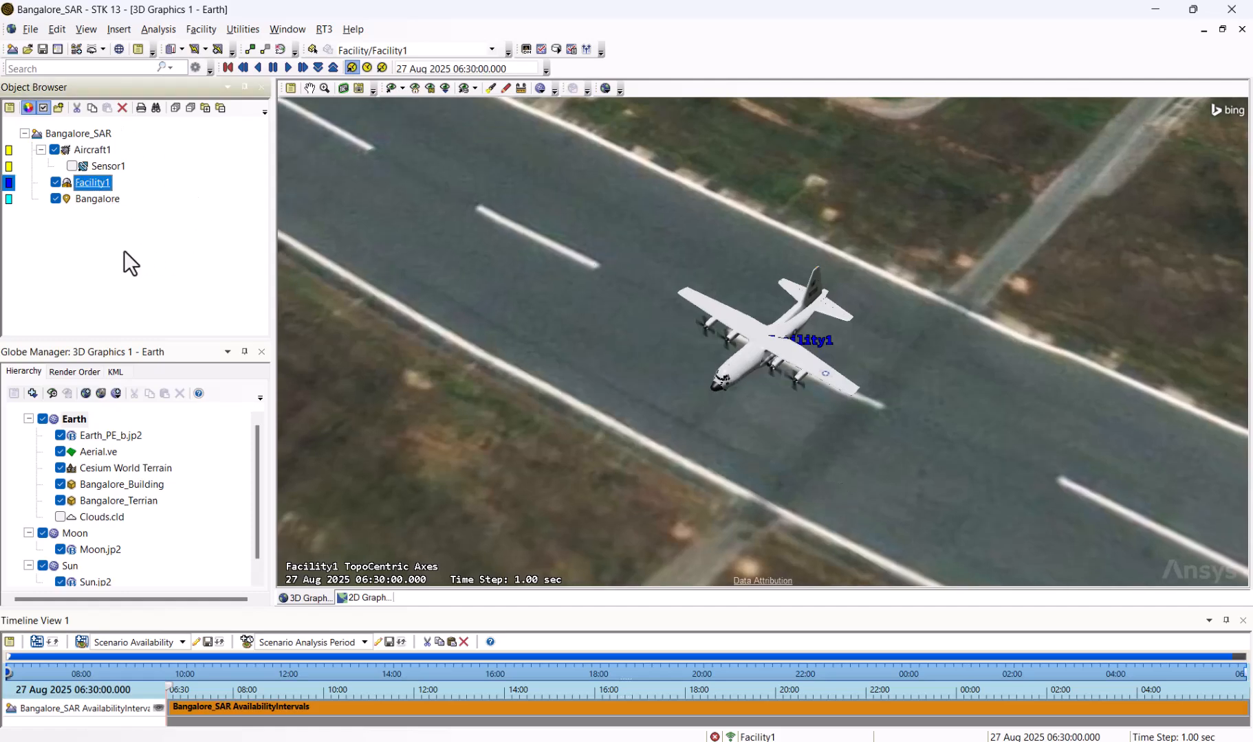
pyautogui.click(106, 183)
pyautogui.write('A')
pyautogui.press('BackSpace')
pyautogui.write('C130')
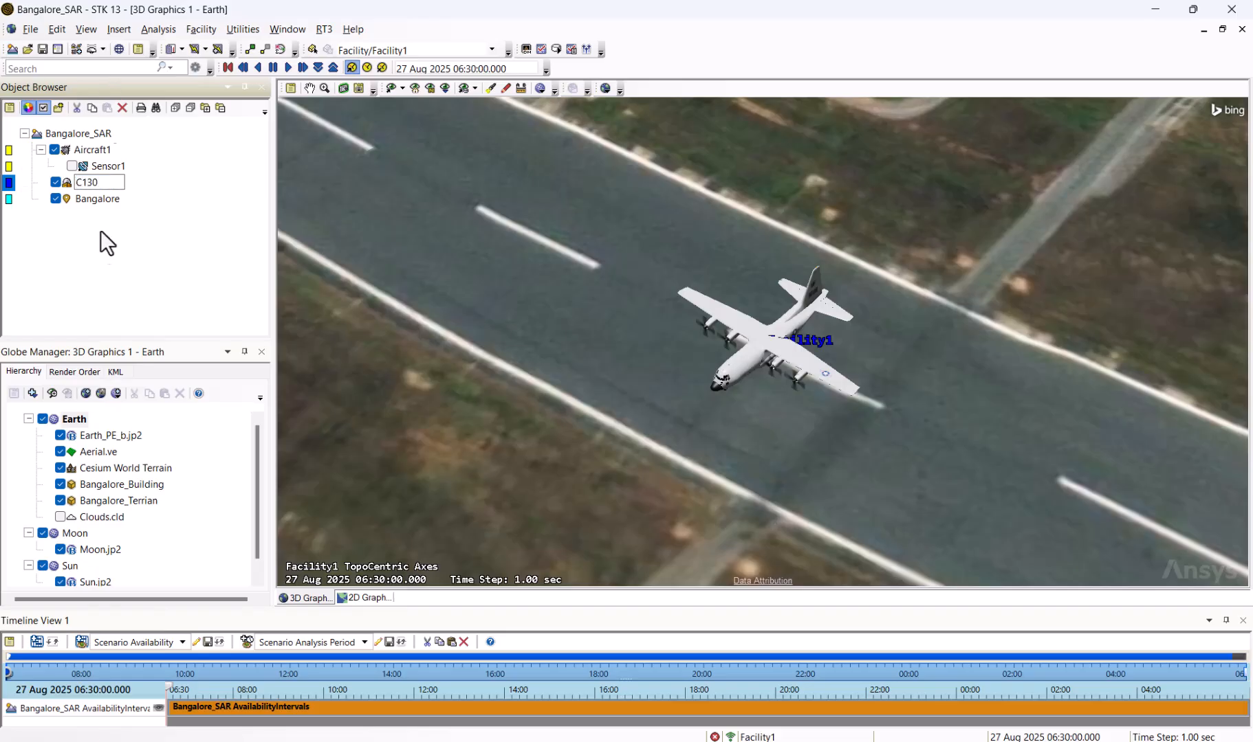
pyautogui.press('Return')
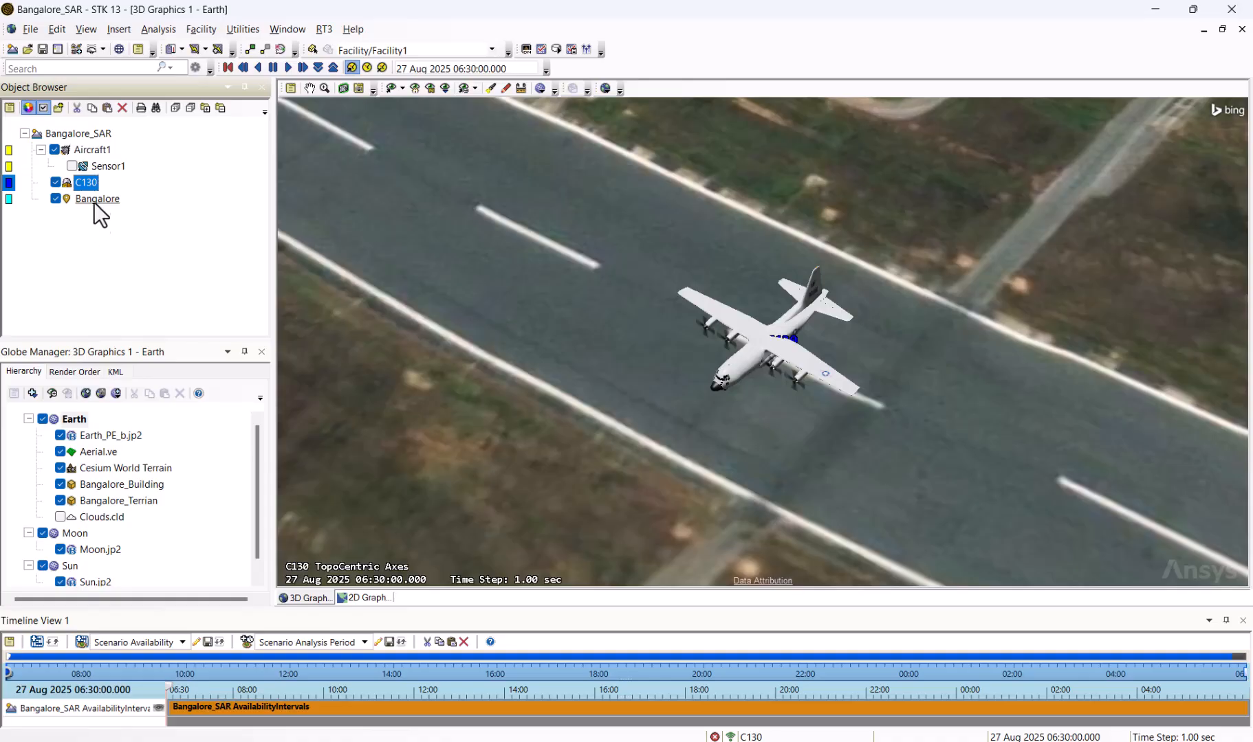
# - Copy the C130 facility and paste the duplicate into the Bangalore_SAR scenario
pyautogui.rightClick(92, 186)
pyautogui.click(142, 366)
pyautogui.rightClick(86, 135)
pyautogui.click(138, 268)
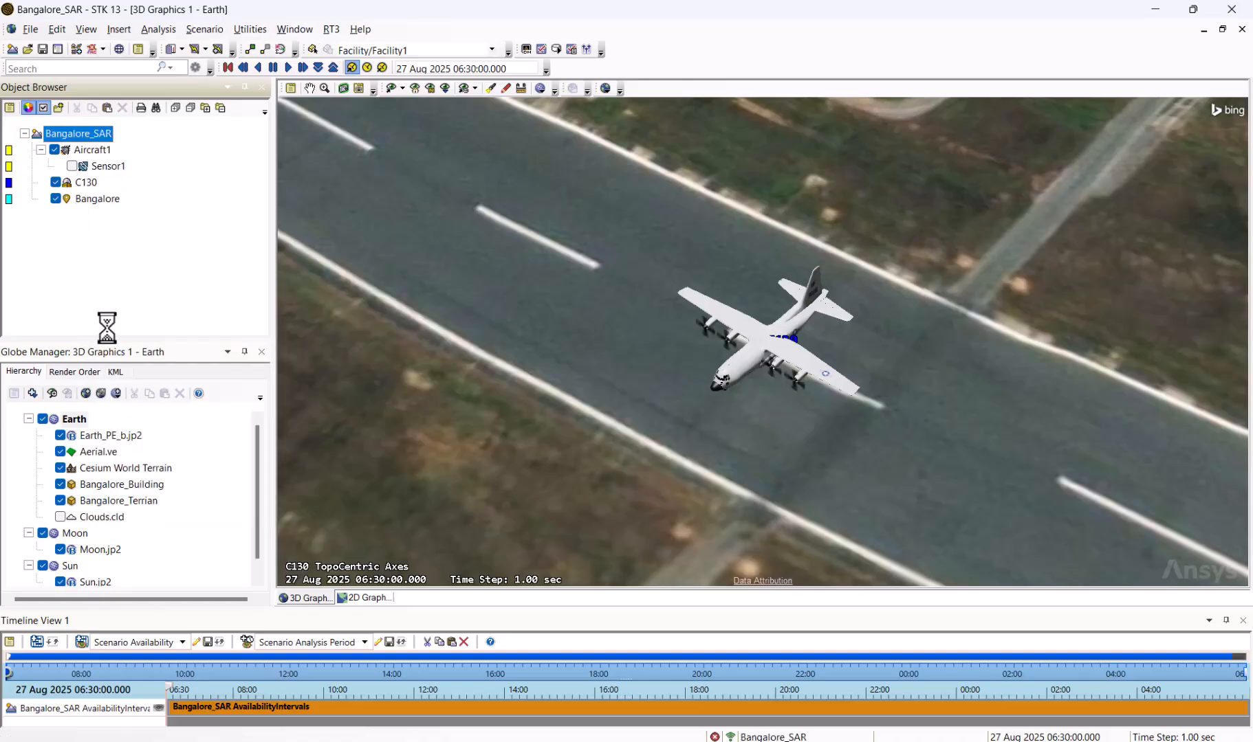
# - Move the duplicate facility C1 along the runway away from C130 with 3D object editing and accept the edit
pyautogui.click(80, 183)
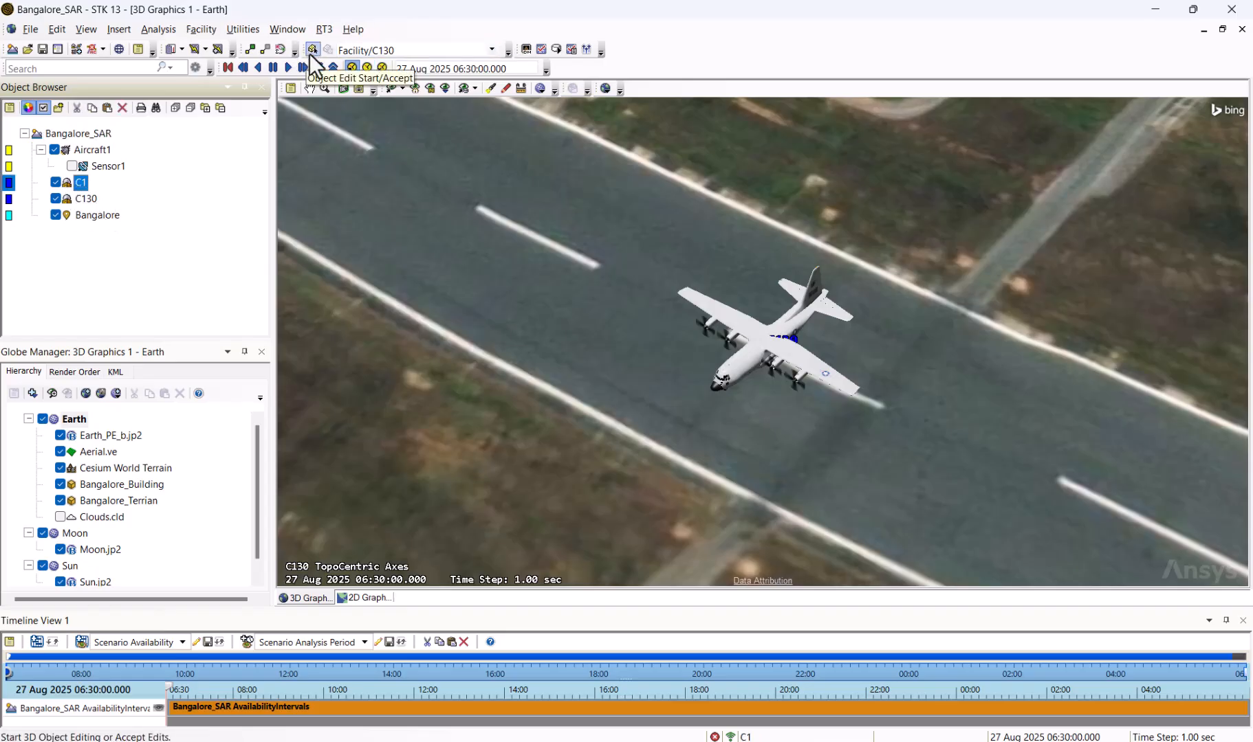
pyautogui.click(490, 50)
pyautogui.click(397, 101)
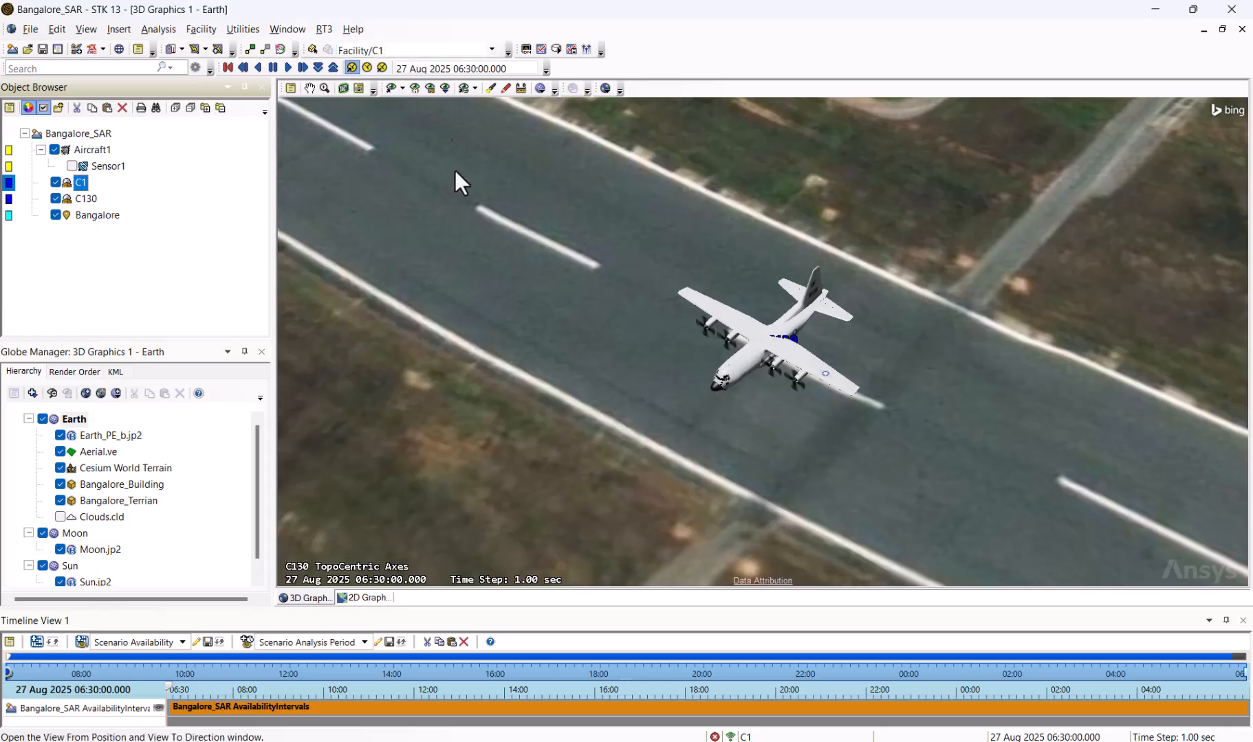
pyautogui.click(313, 49)
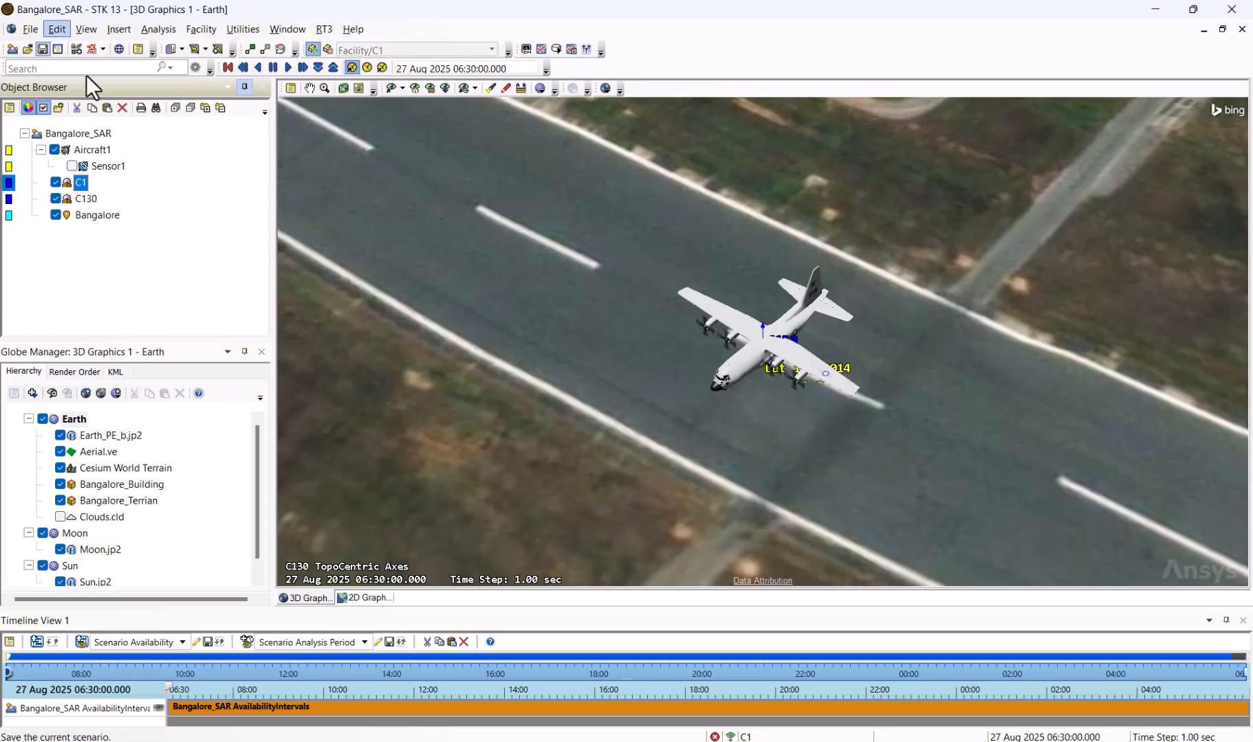
pyautogui.moveTo(767, 341); pyautogui.dragTo(512, 224)
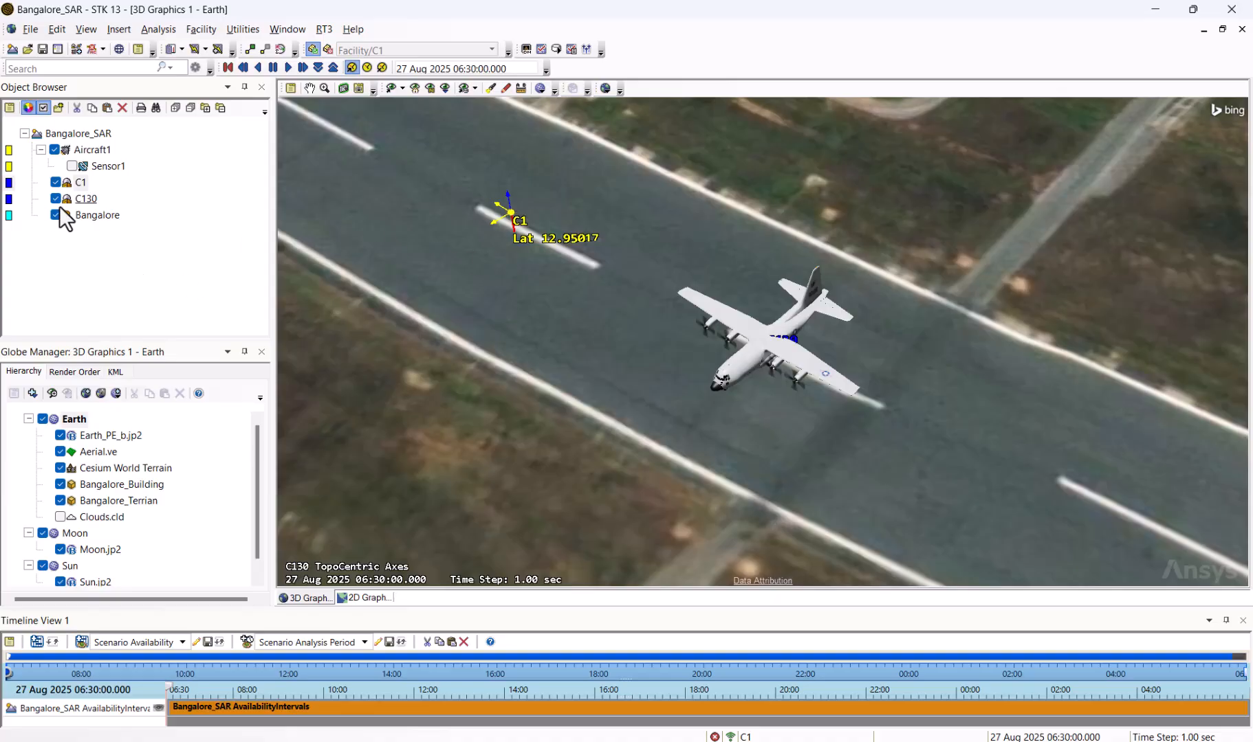
pyautogui.click(313, 50)
pyautogui.moveTo(638, 380); pyautogui.dragTo(728, 317)
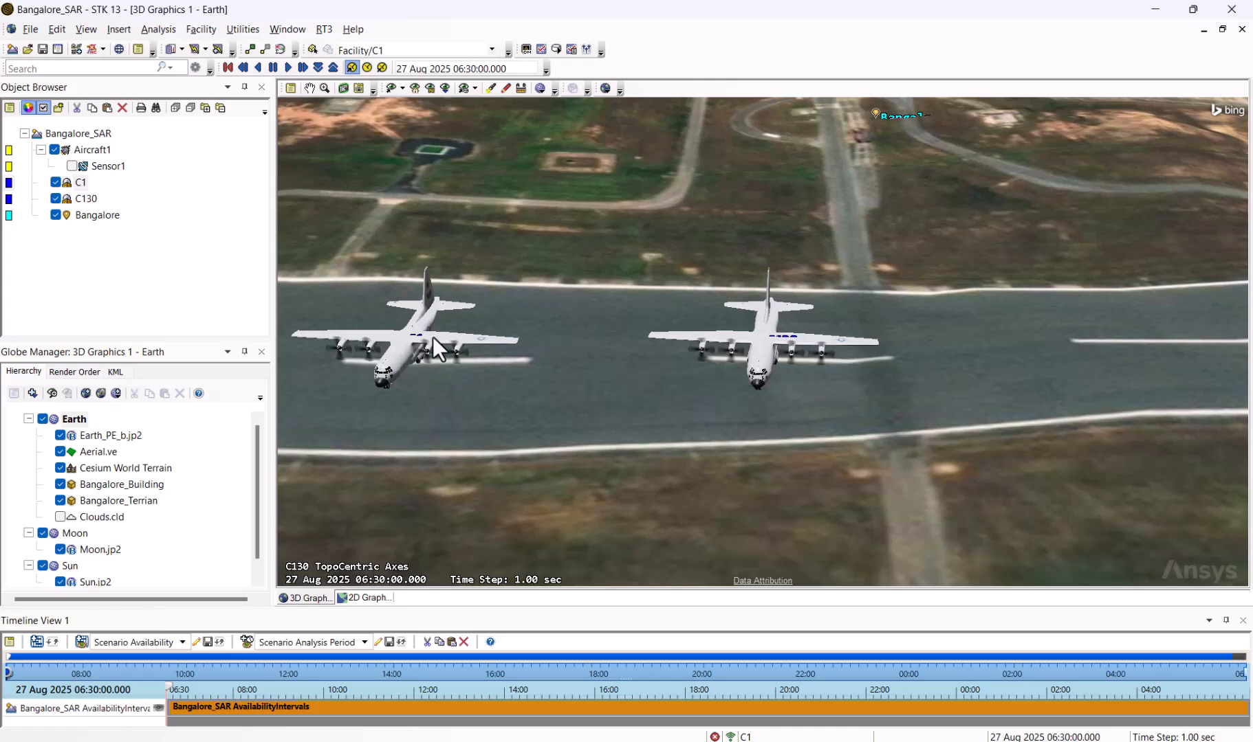
# - Replace C1's 3D model file with helicopter.glb from the Air models folder and apply the change
pyautogui.doubleClick(77, 182)
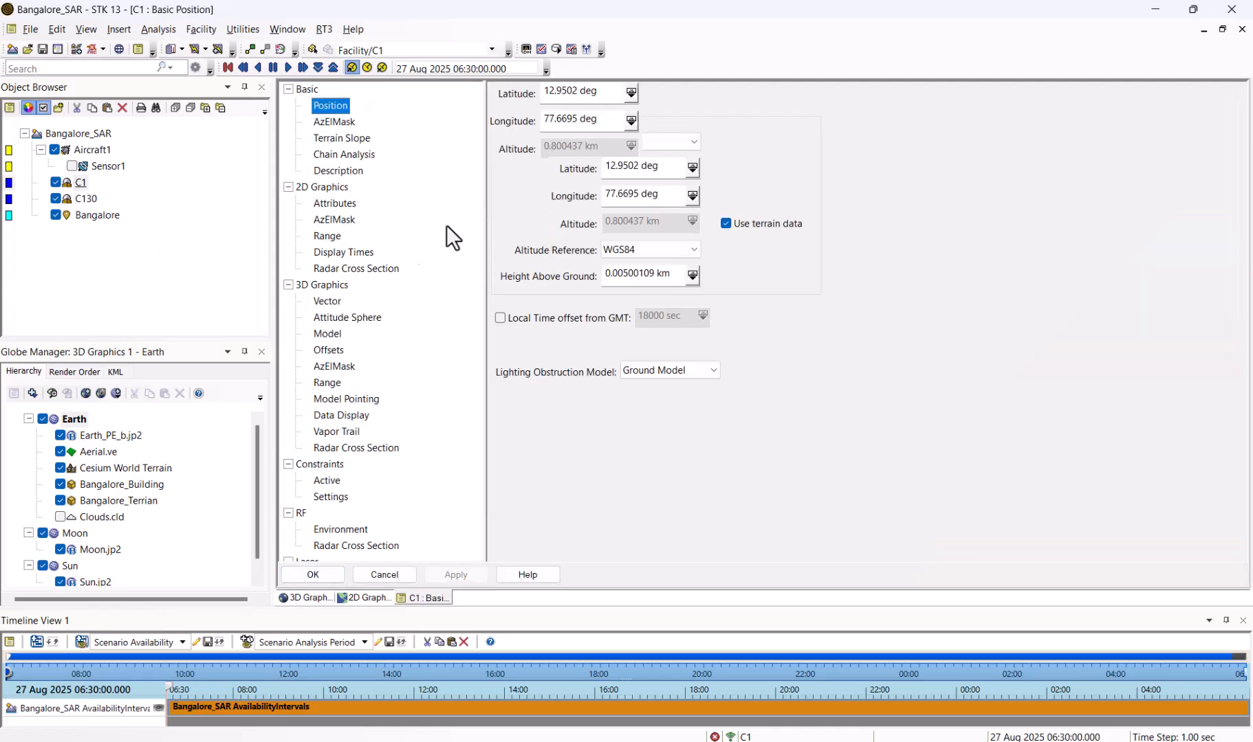
pyautogui.click(327, 334)
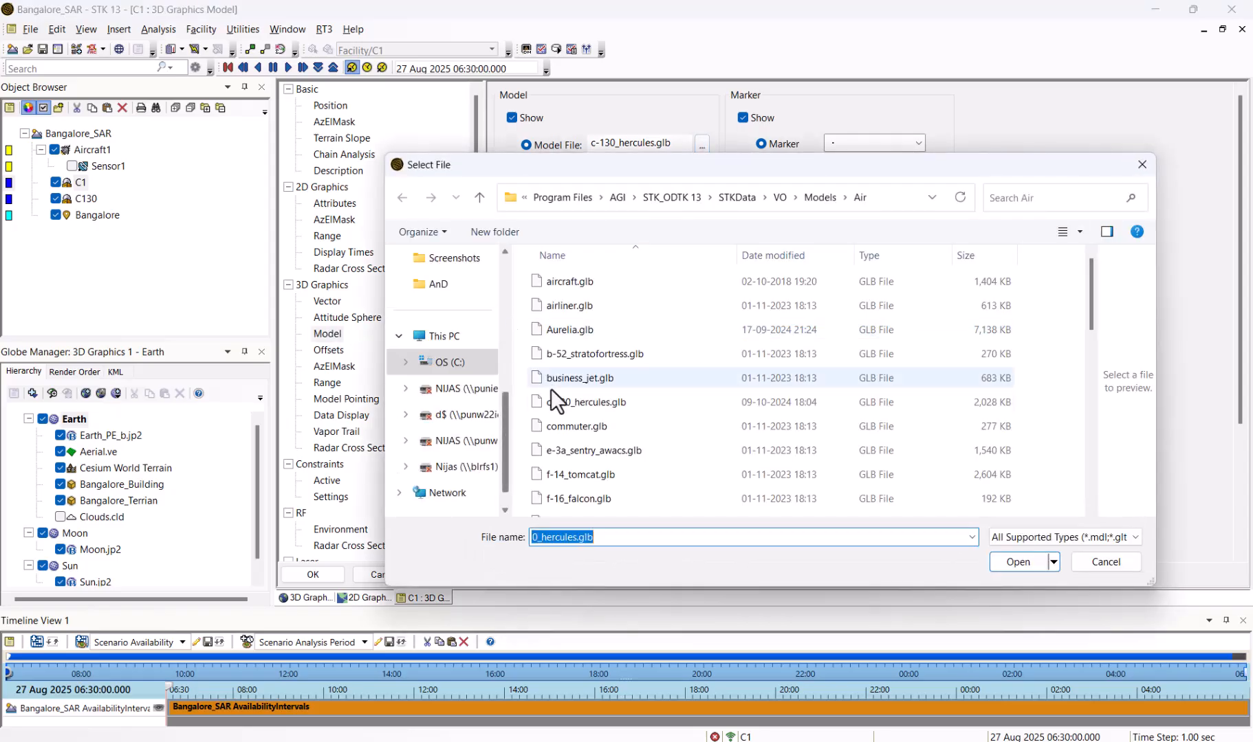
pyautogui.scroll(-2, 560, 434)
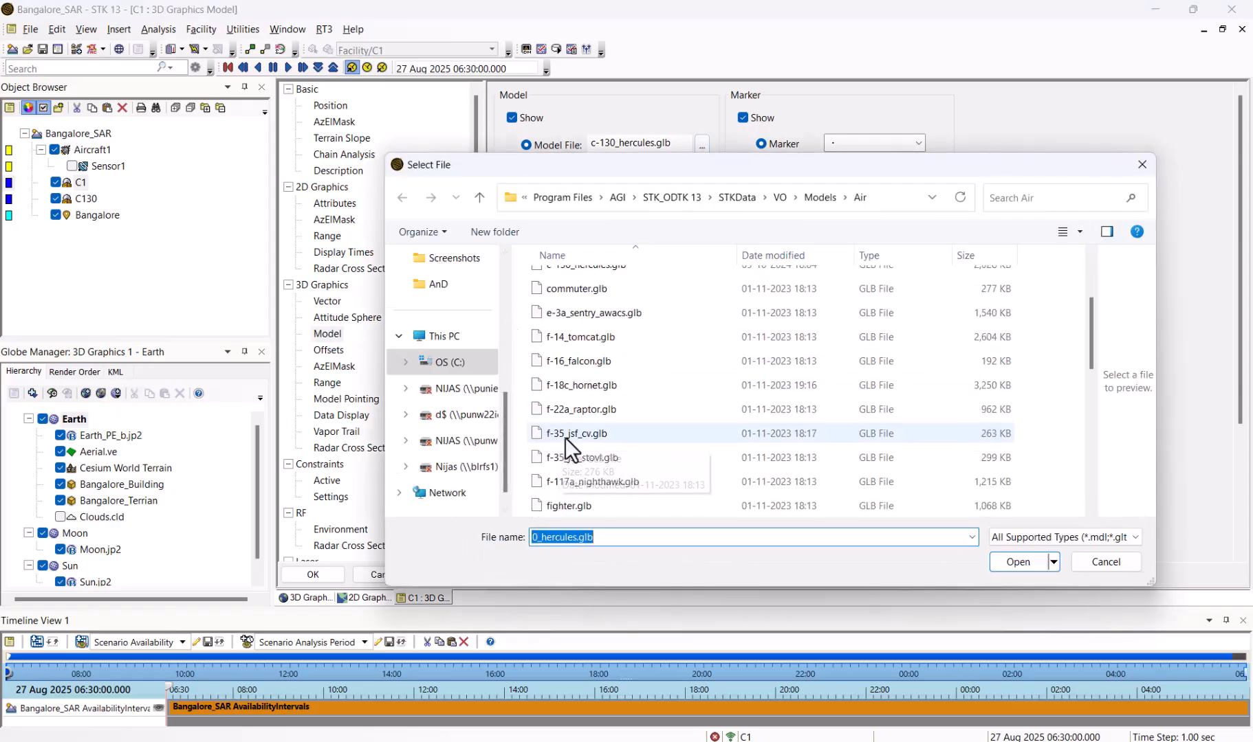
pyautogui.scroll(-2, 586, 442)
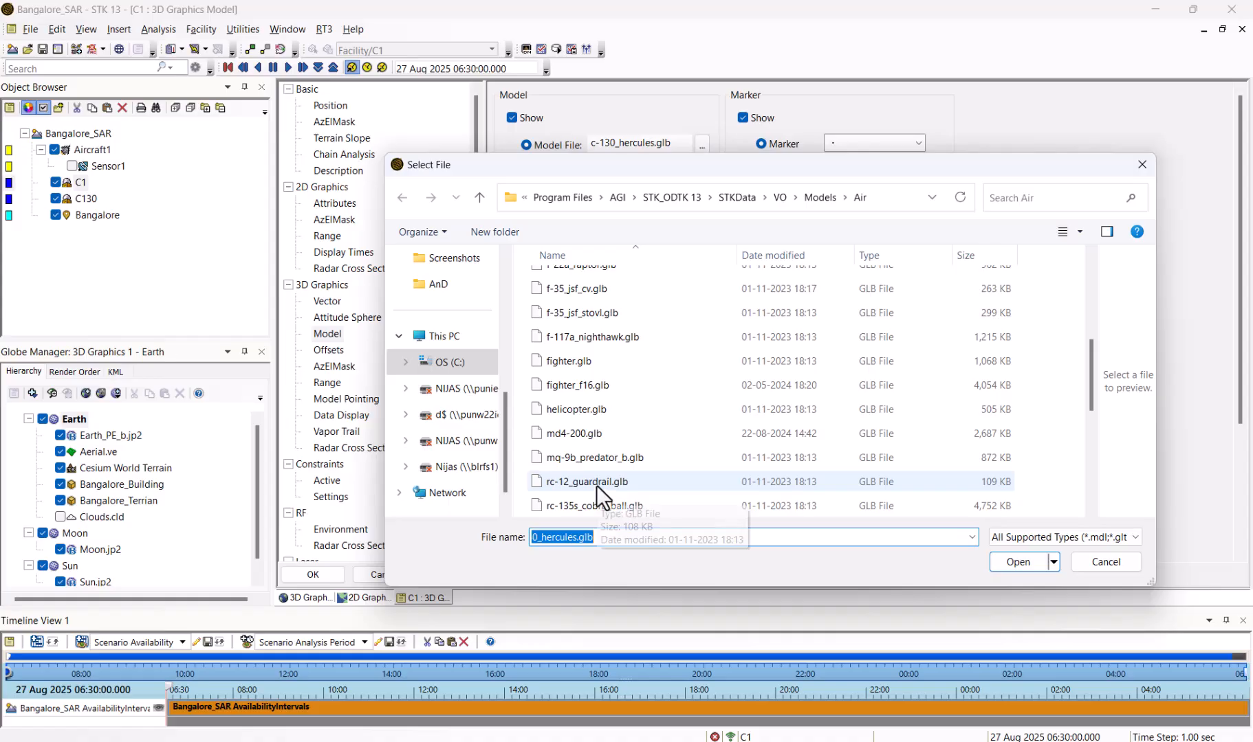
pyautogui.click(565, 409)
pyautogui.click(1018, 562)
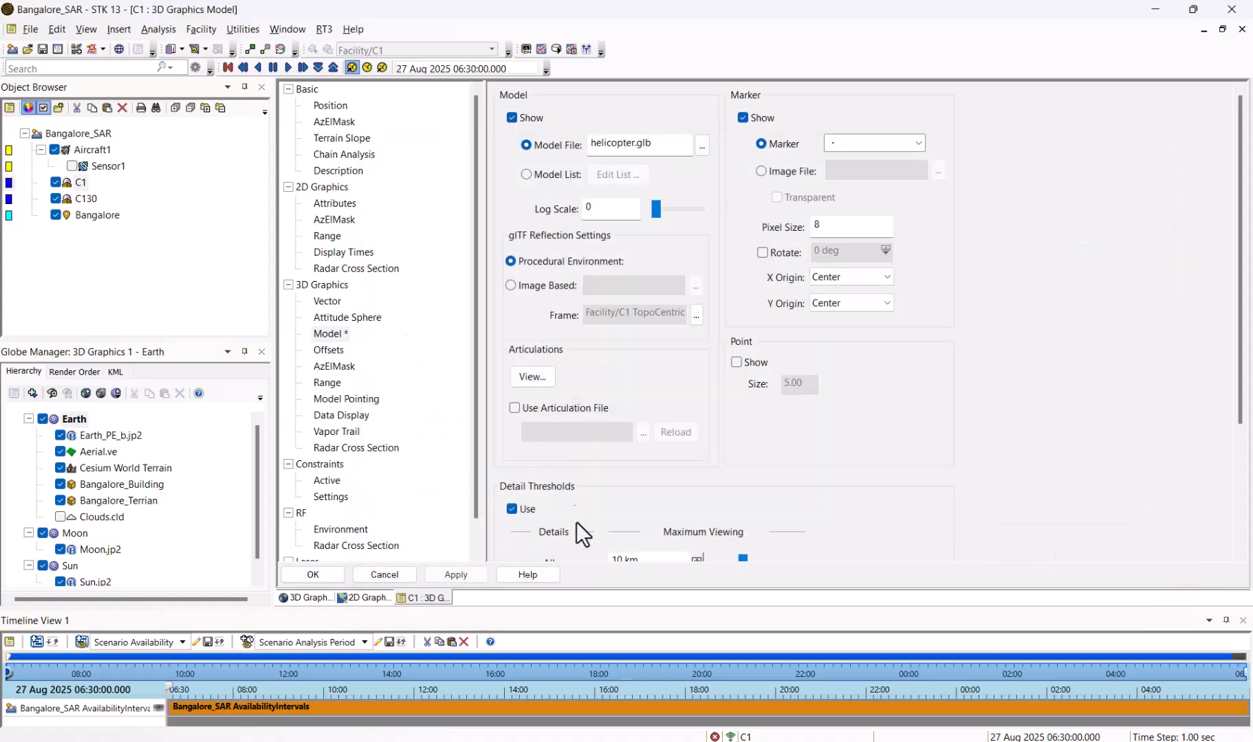
pyautogui.click(455, 575)
pyautogui.click(315, 574)
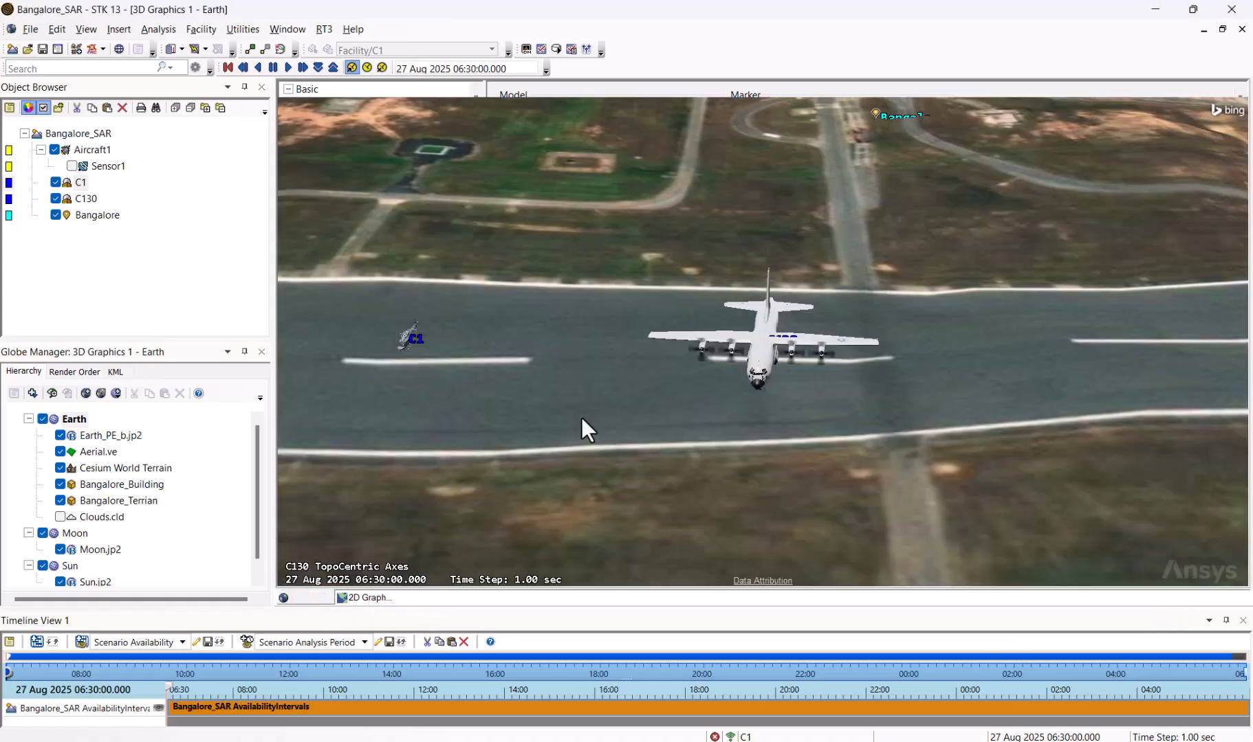
pyautogui.moveTo(412, 360); pyautogui.dragTo(636, 310)
pyautogui.scroll(2, 638, 492)
pyautogui.moveTo(637, 493); pyautogui.dragTo(585, 449)
pyautogui.scroll(-3, 611, 441)
pyautogui.scroll(-6, 824, 286)
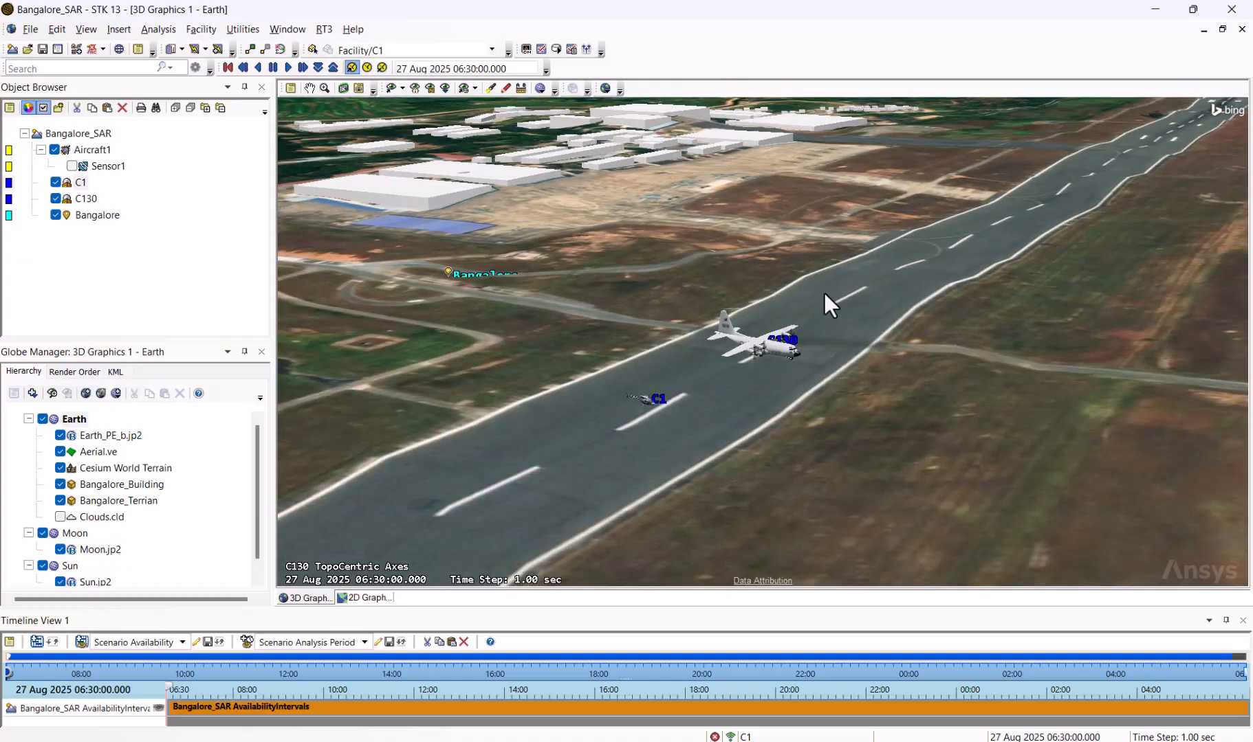
# - Save the Bangalore_SAR scenario with the C-130 and helicopter targets placed on the runway
pyautogui.moveTo(824, 393); pyautogui.dragTo(779, 491)
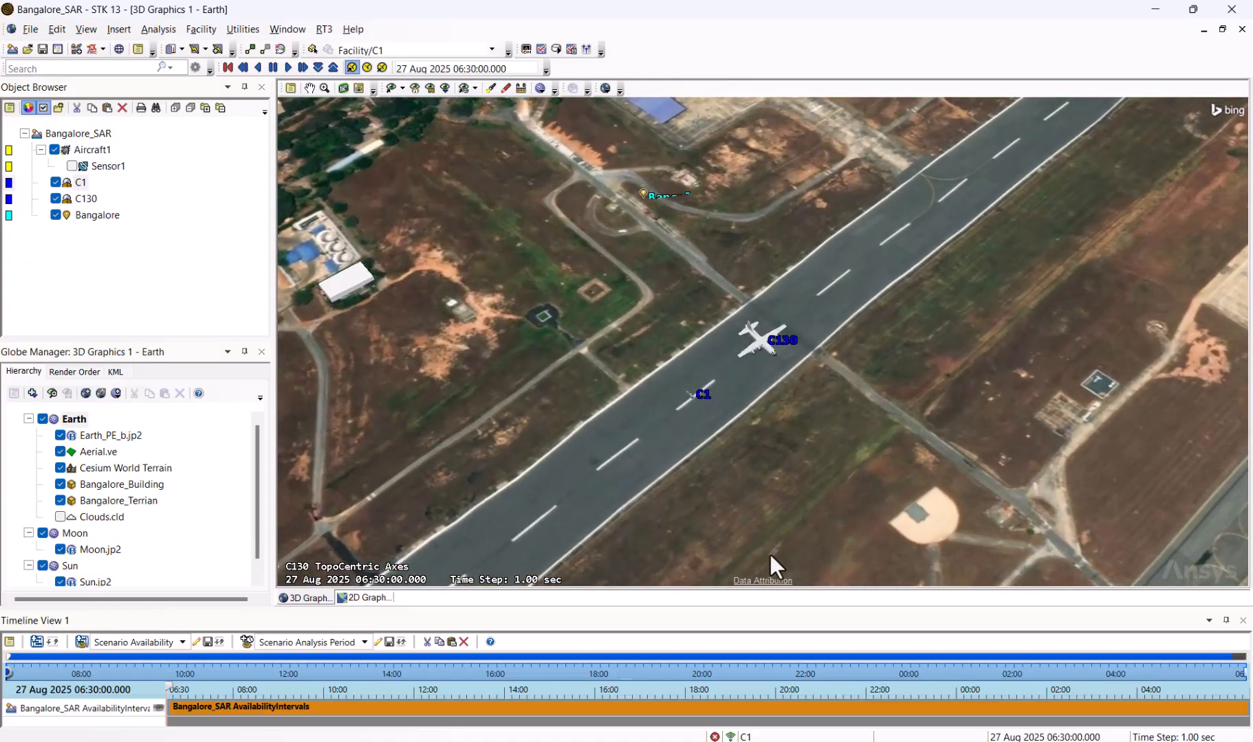
pyautogui.moveTo(770, 560); pyautogui.dragTo(528, 462)
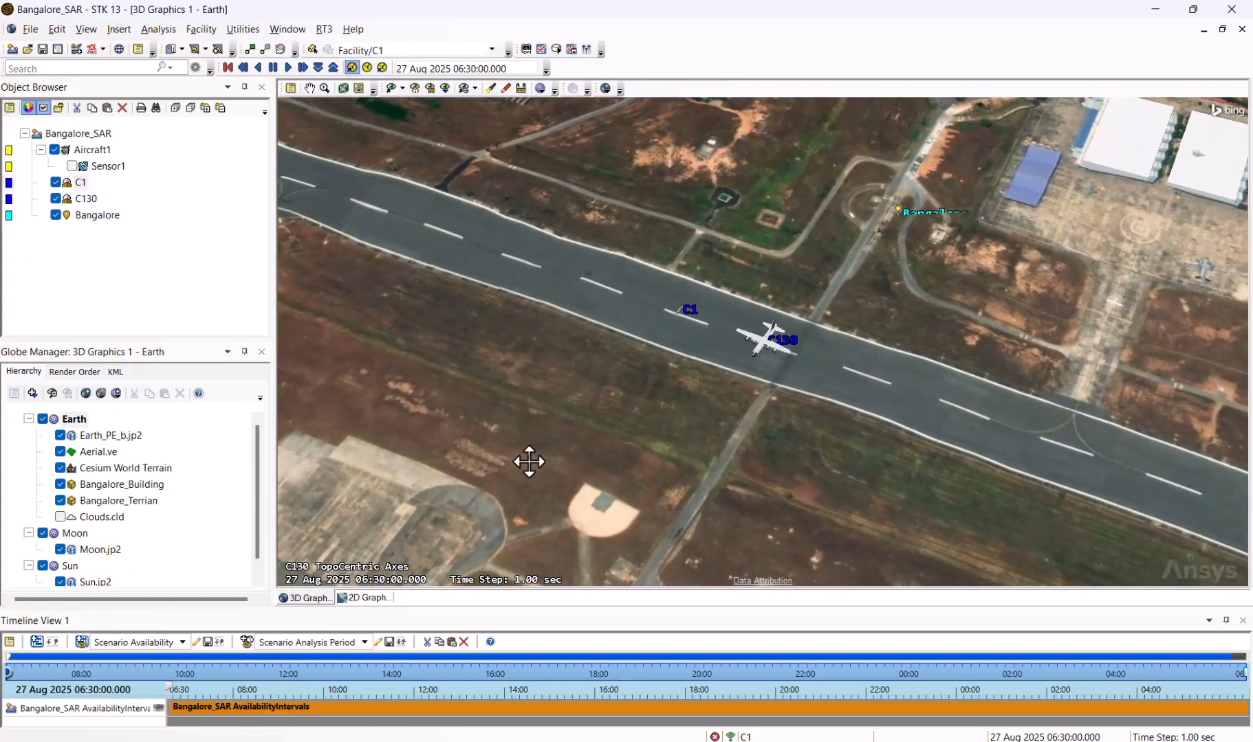
pyautogui.scroll(-6, 688, 356)
pyautogui.scroll(-10, 685, 354)
pyautogui.moveTo(641, 402); pyautogui.dragTo(811, 412)
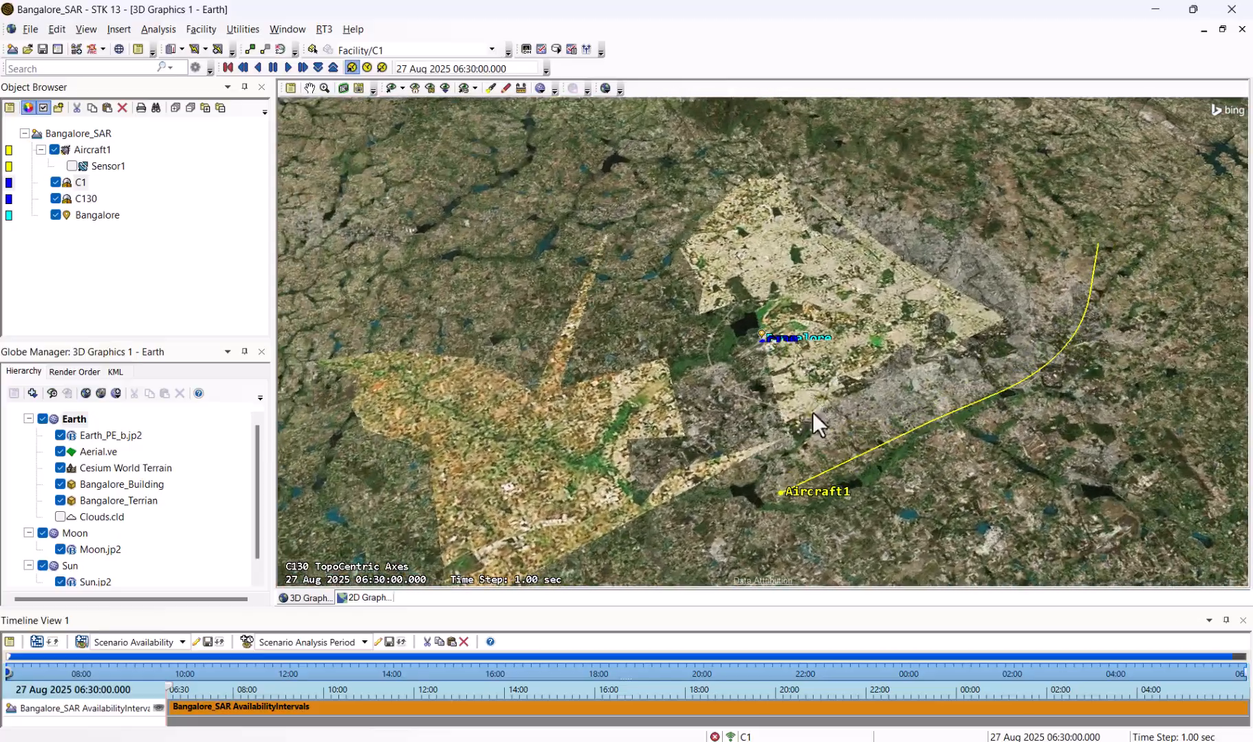
pyautogui.click(42, 49)
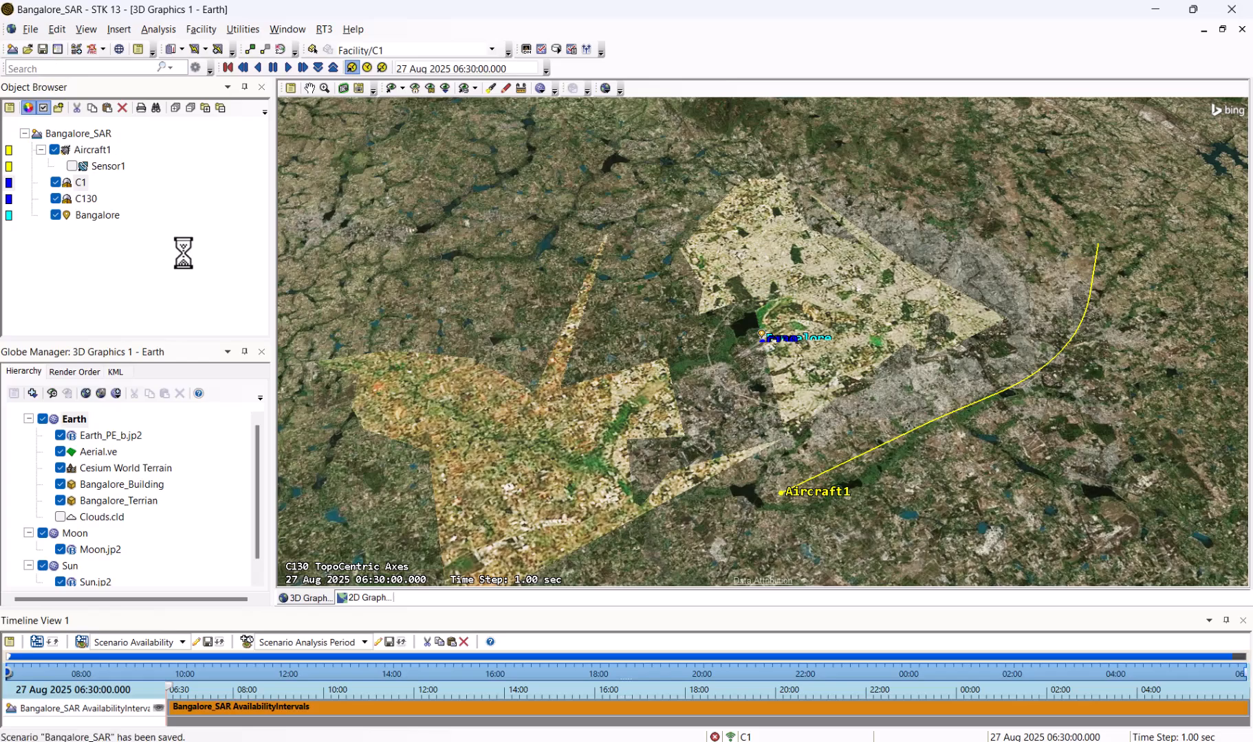
# - Open the RF Channel Modeler configuration for the scenario
pyautogui.scroll(3, 736, 491)
pyautogui.scroll(3, 738, 491)
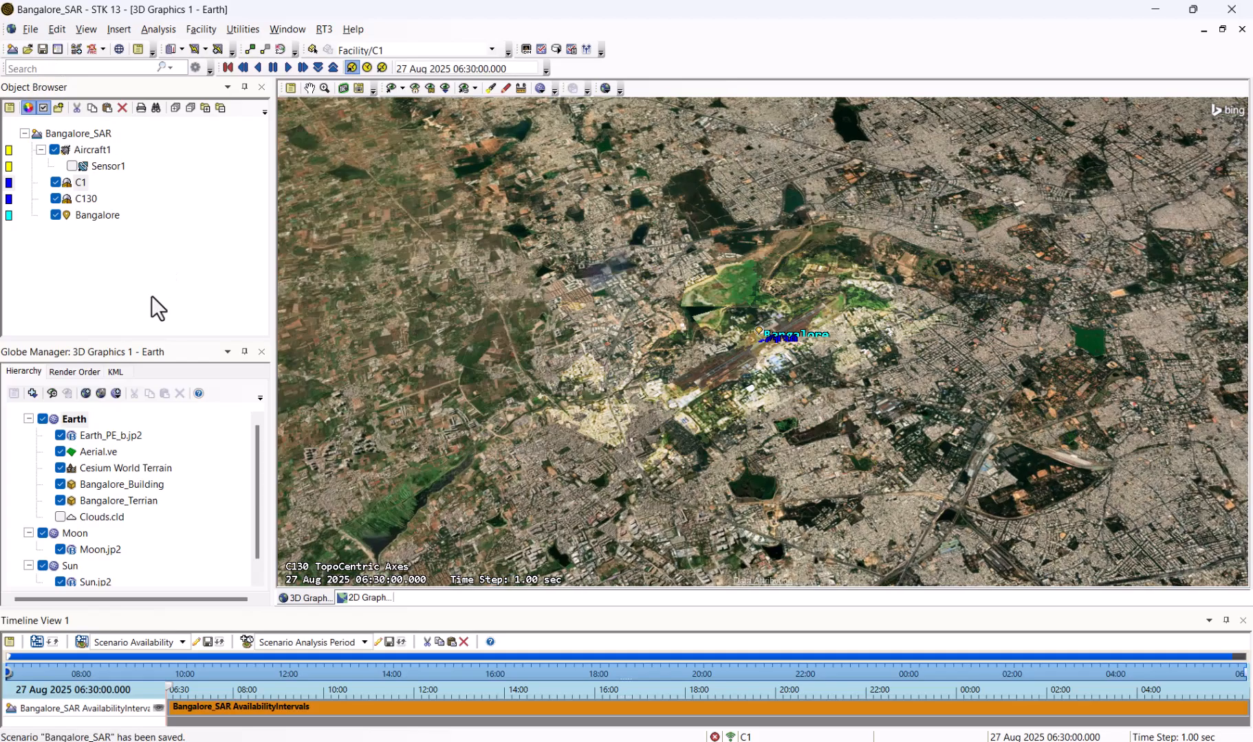
pyautogui.click(249, 26)
pyautogui.moveTo(284, 266)
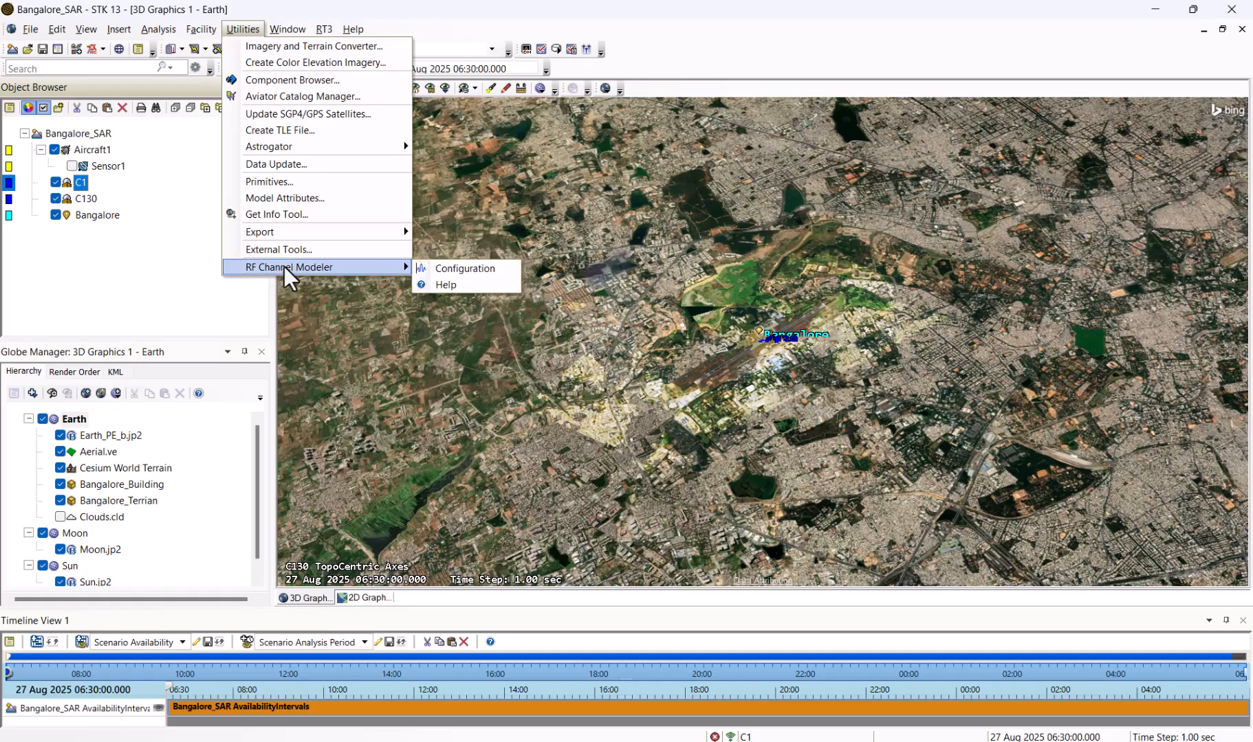
pyautogui.click(489, 273)
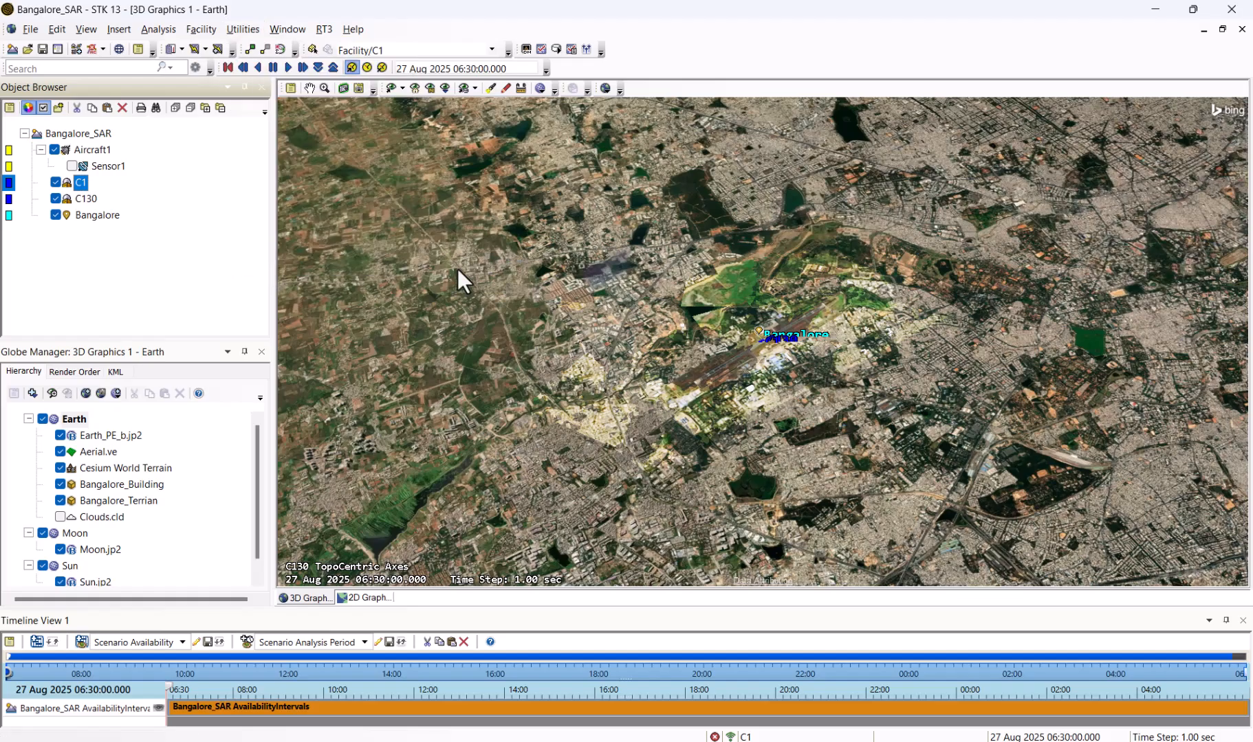
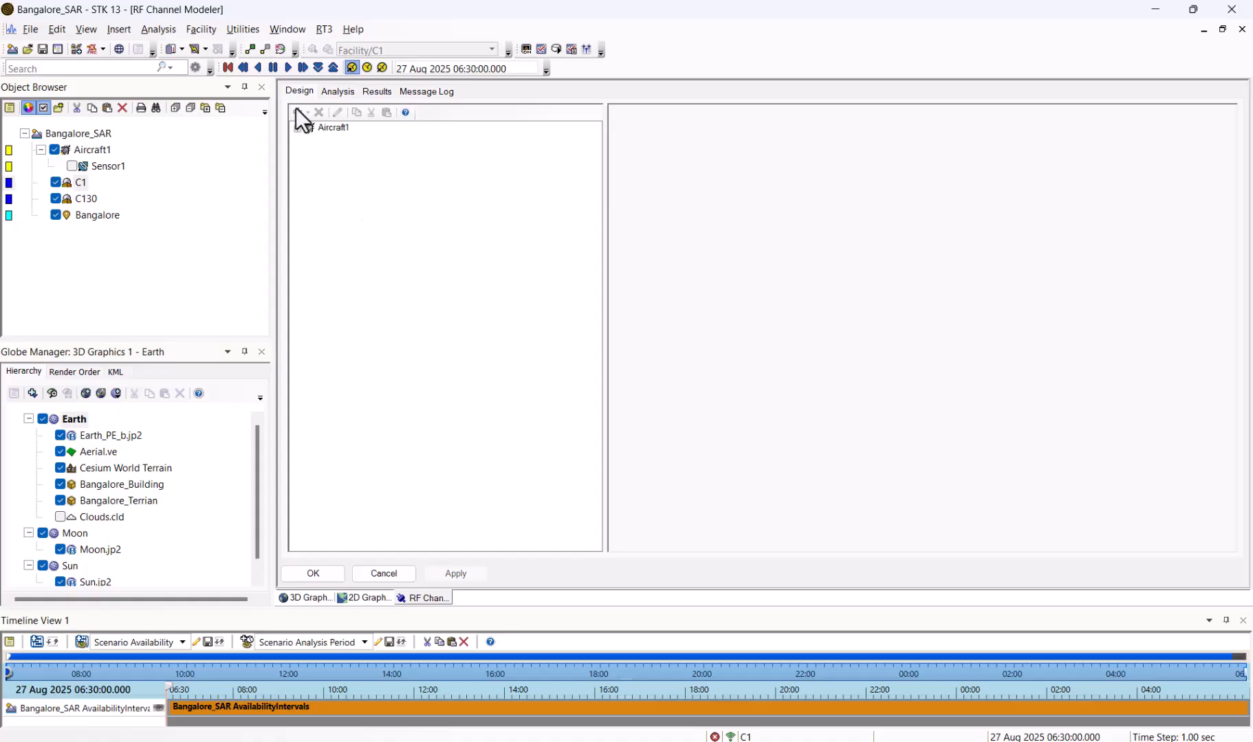
# - Add a radar transceiver named Sensor1_TxRx to Sensor1 on Aircraft1
pyautogui.click(298, 128)
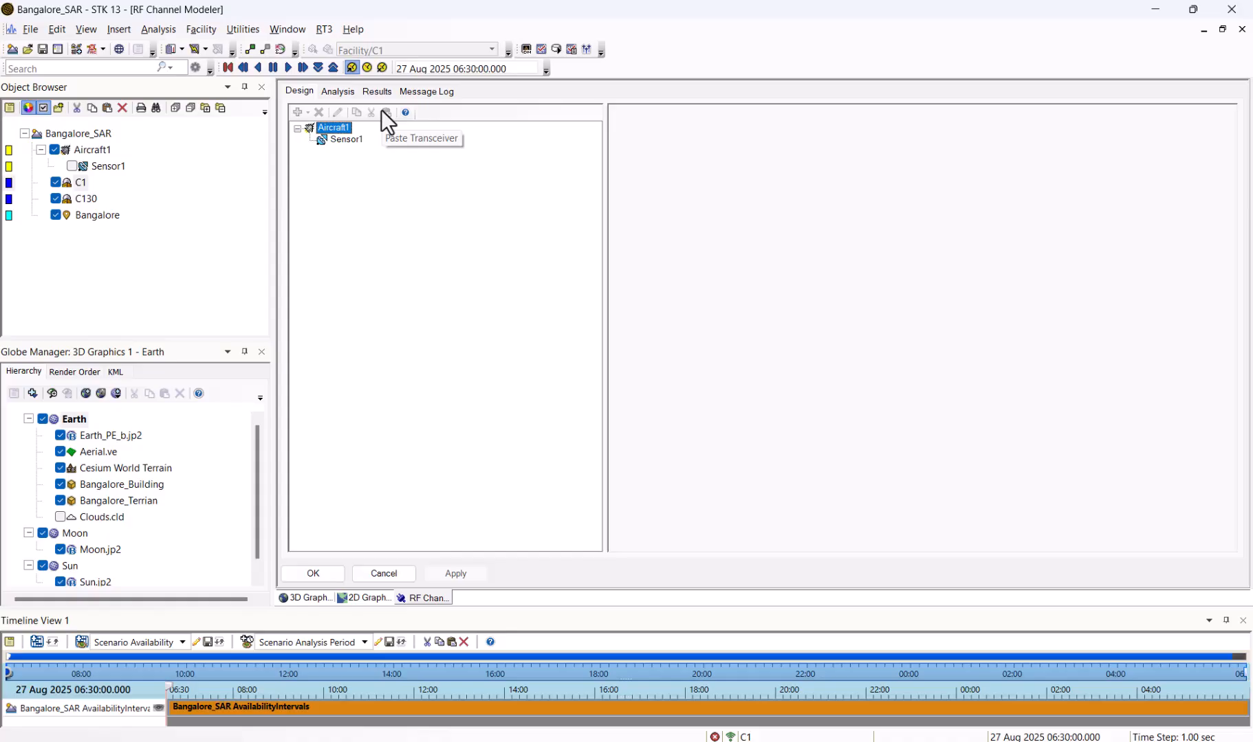
pyautogui.click(93, 163)
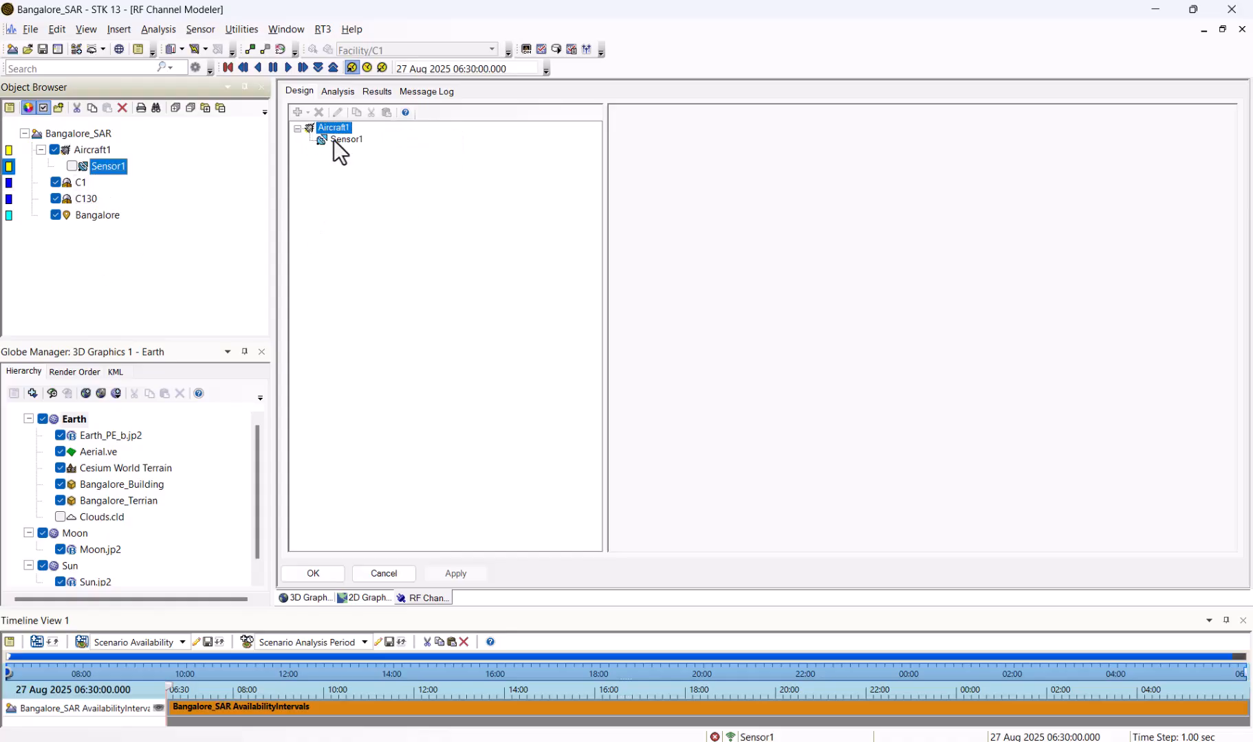
pyautogui.click(356, 216)
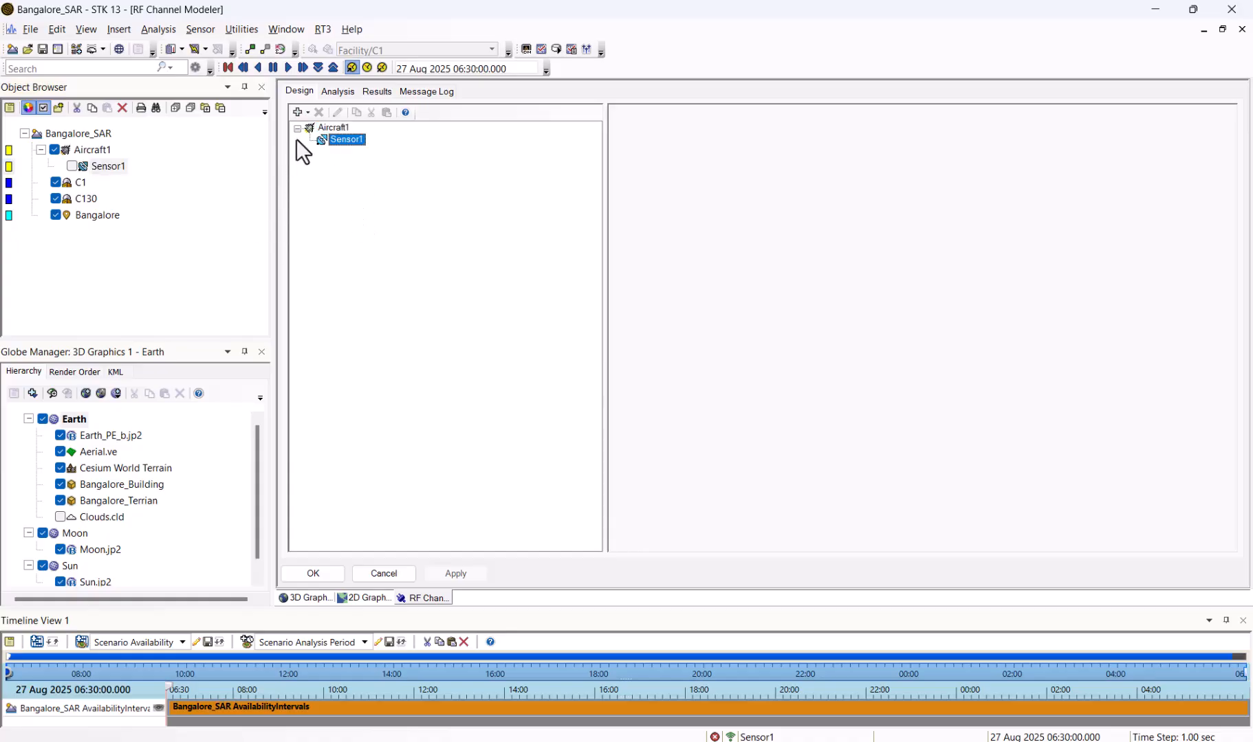
pyautogui.click(305, 113)
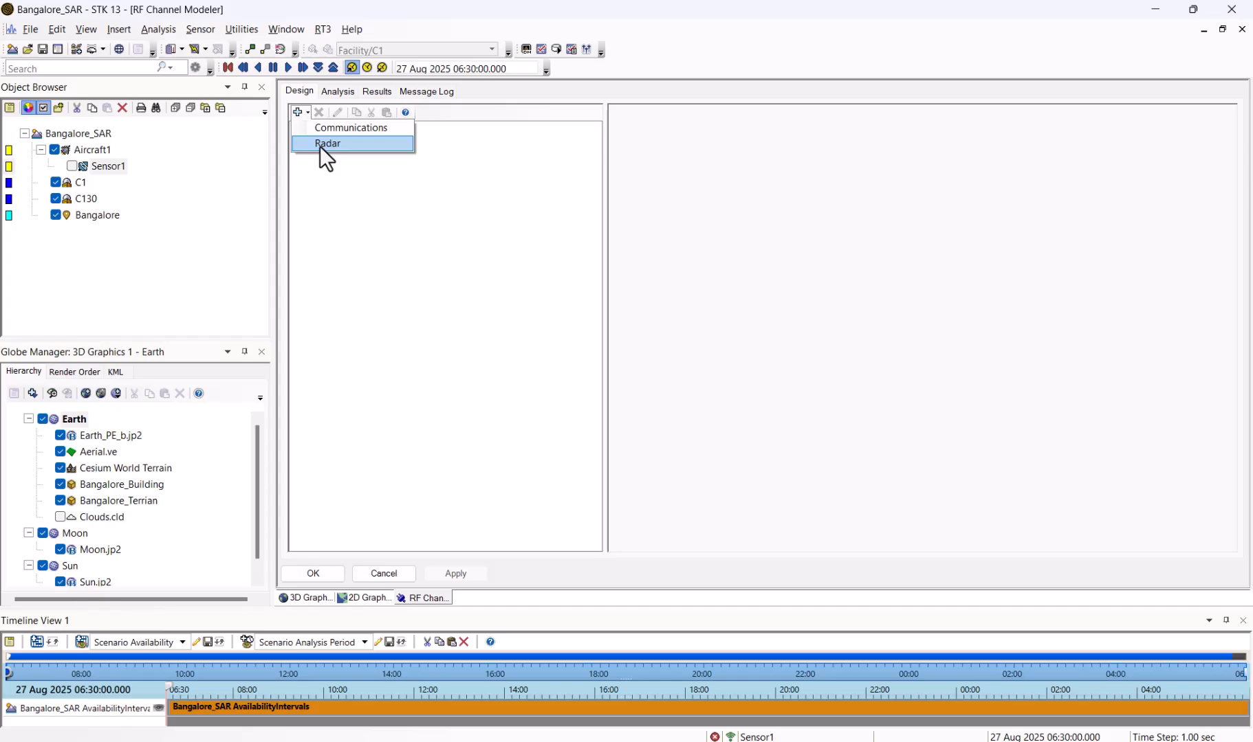
pyautogui.click(320, 143)
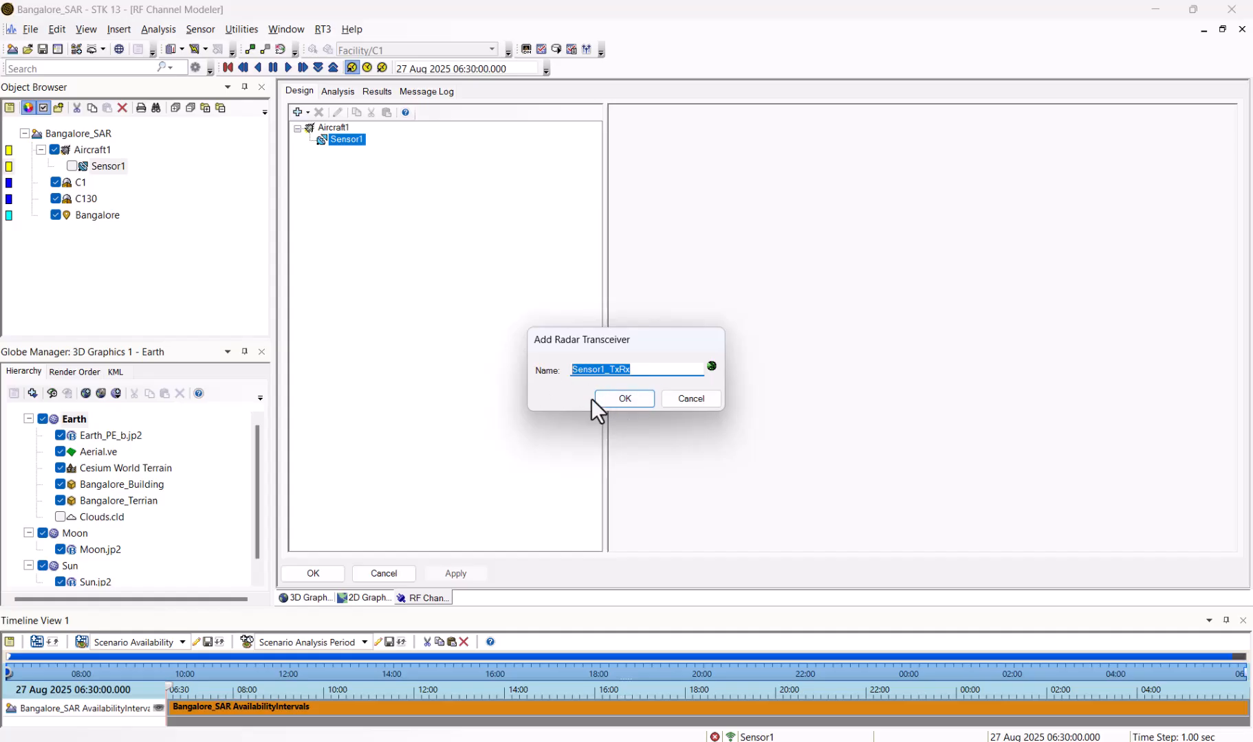
pyautogui.click(627, 400)
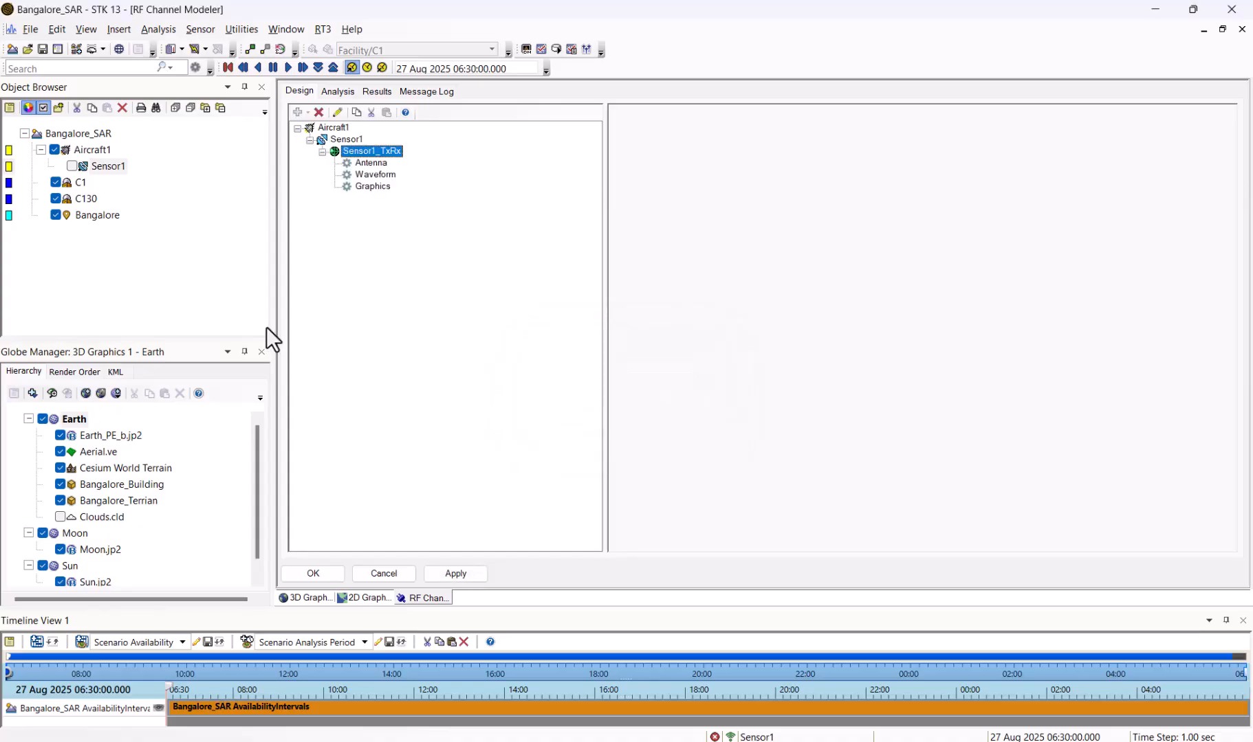
# - Examine the antenna settings of Sensor1_TxRx, including the beamwidths and the available polarization types
pyautogui.click(370, 163)
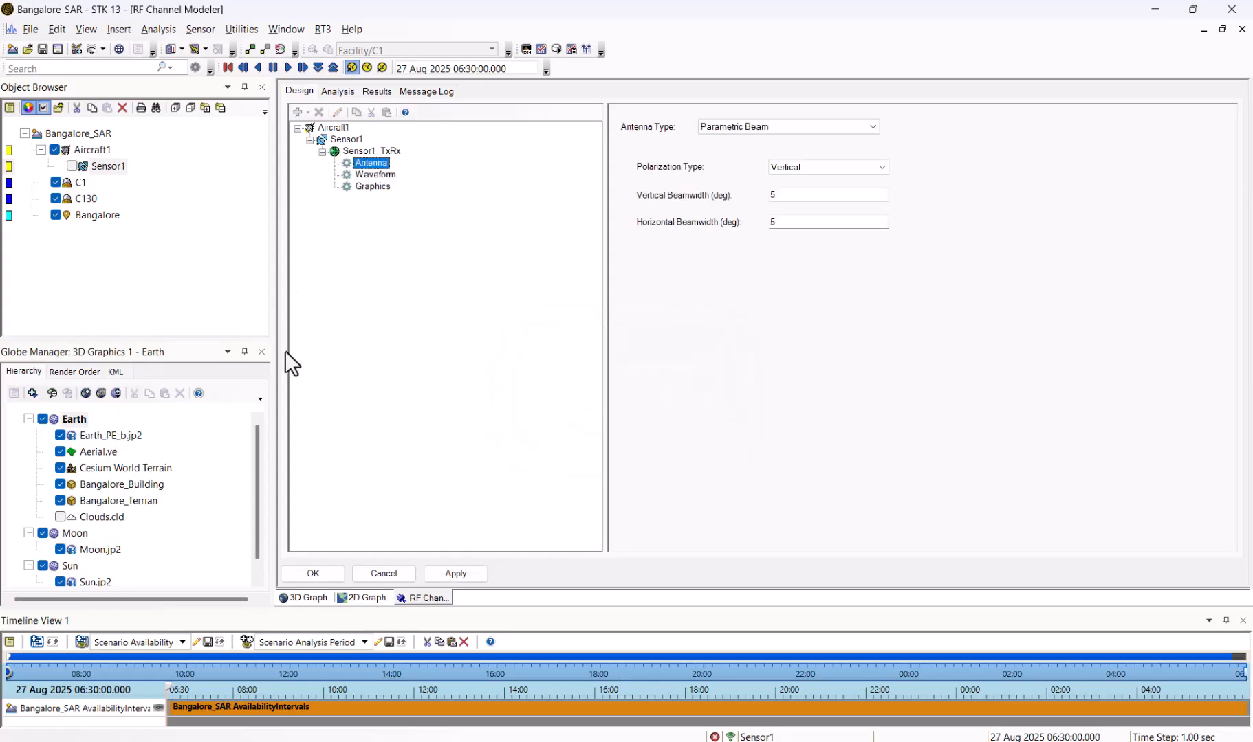
pyautogui.click(792, 198)
pyautogui.press('Tab')
pyautogui.click(806, 165)
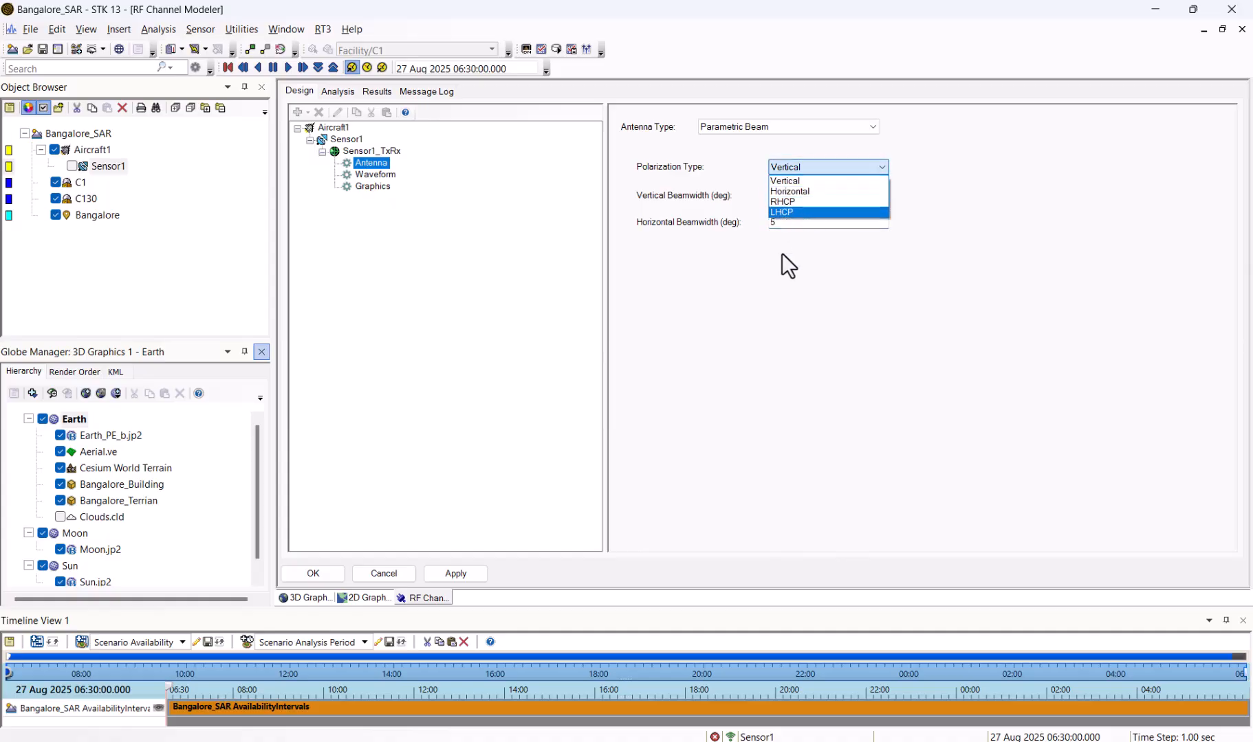
pyautogui.click(760, 280)
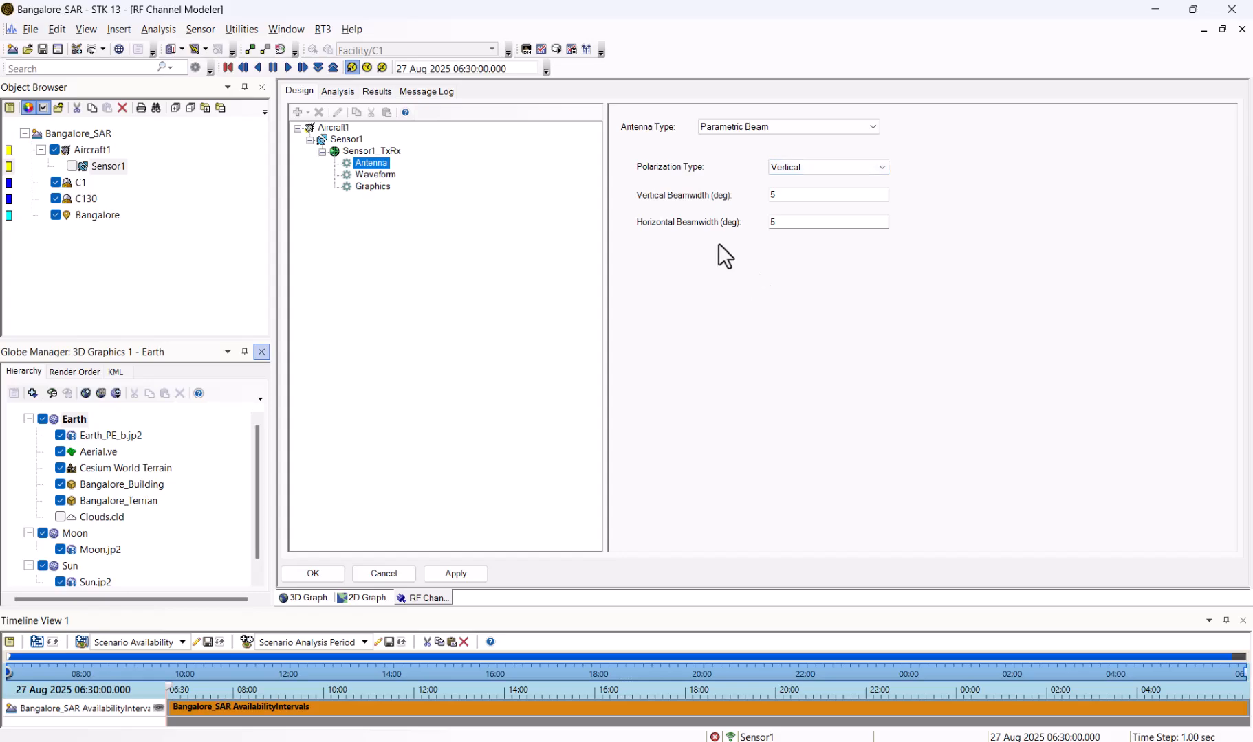
# - Try the Far Field Data Pattern antenna type and return the antenna to Parametric Beam
pyautogui.click(751, 126)
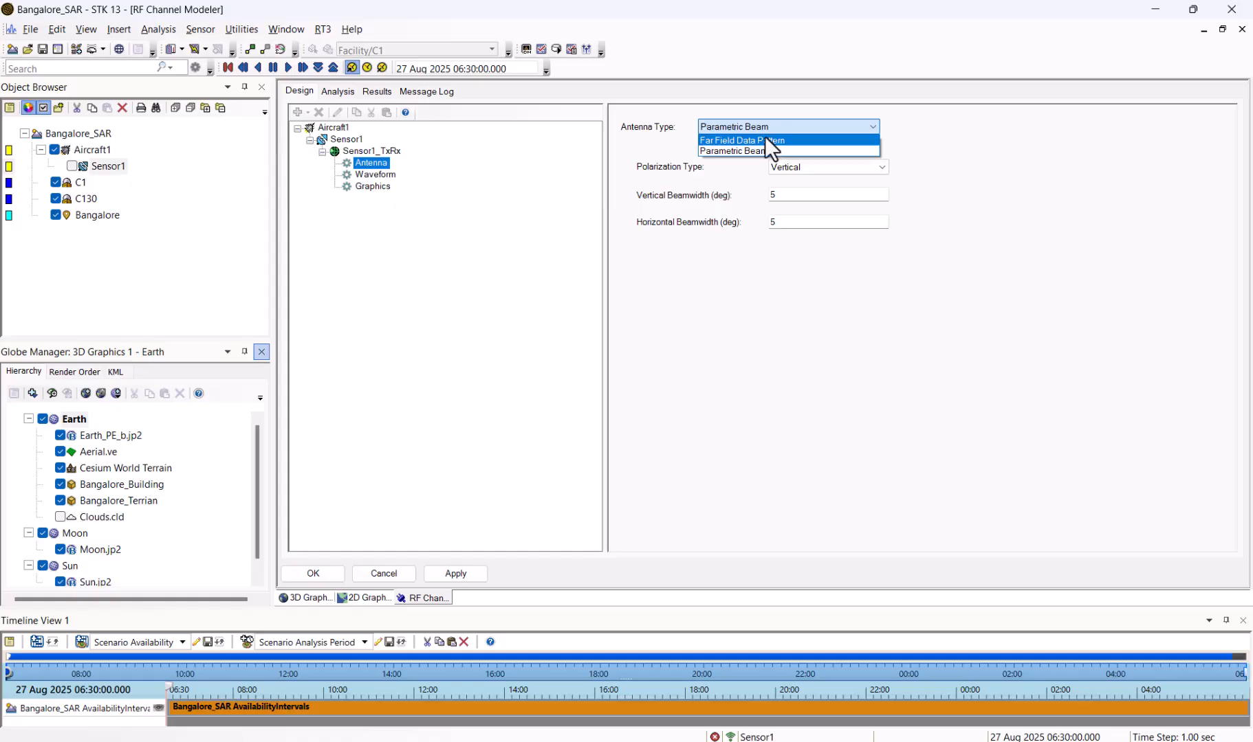
pyautogui.click(768, 140)
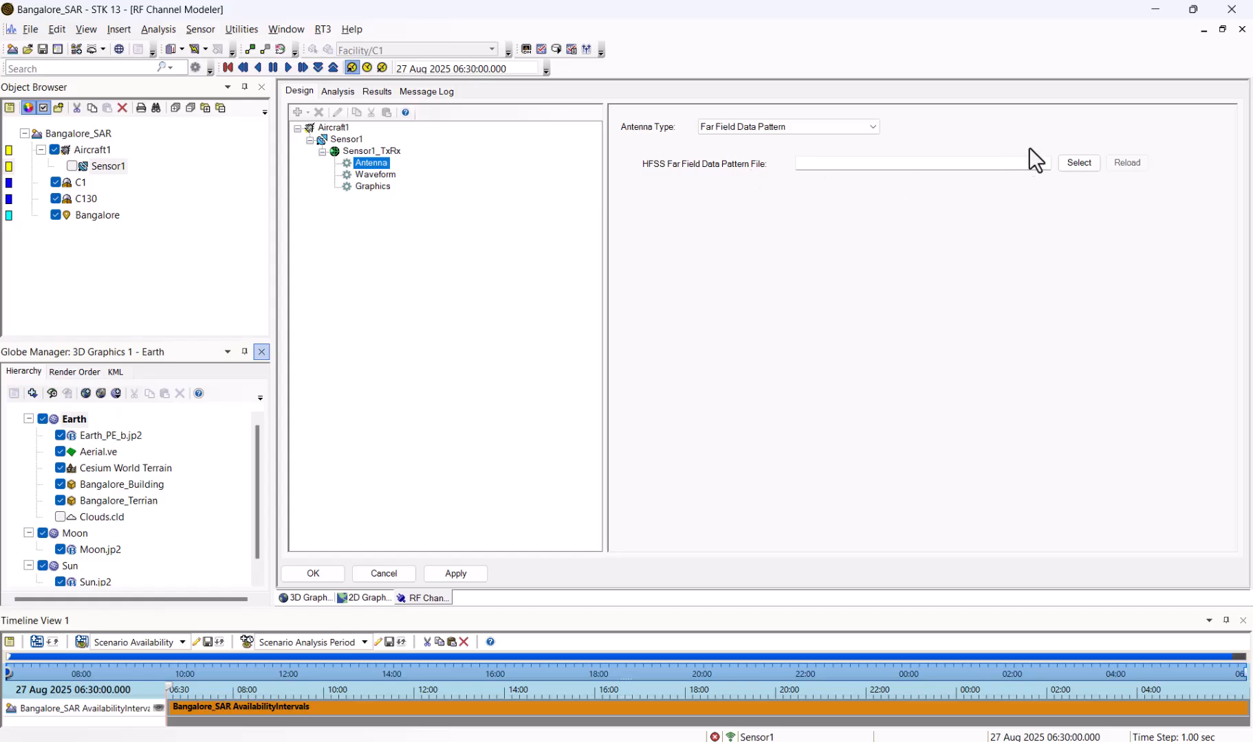
pyautogui.click(871, 127)
pyautogui.click(783, 148)
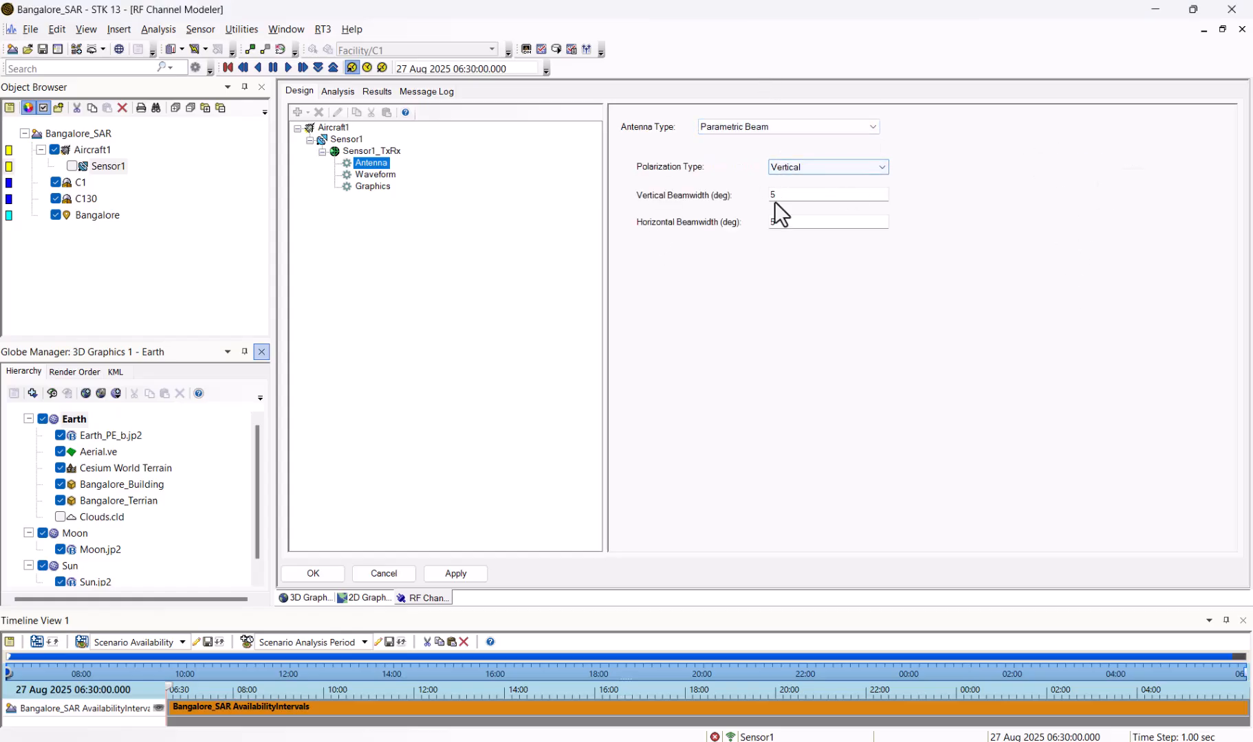
pyautogui.doubleClick(790, 222)
# - Review the waveform and graphics settings of Sensor1_TxRx and apply the transceiver configuration
pyautogui.click(372, 176)
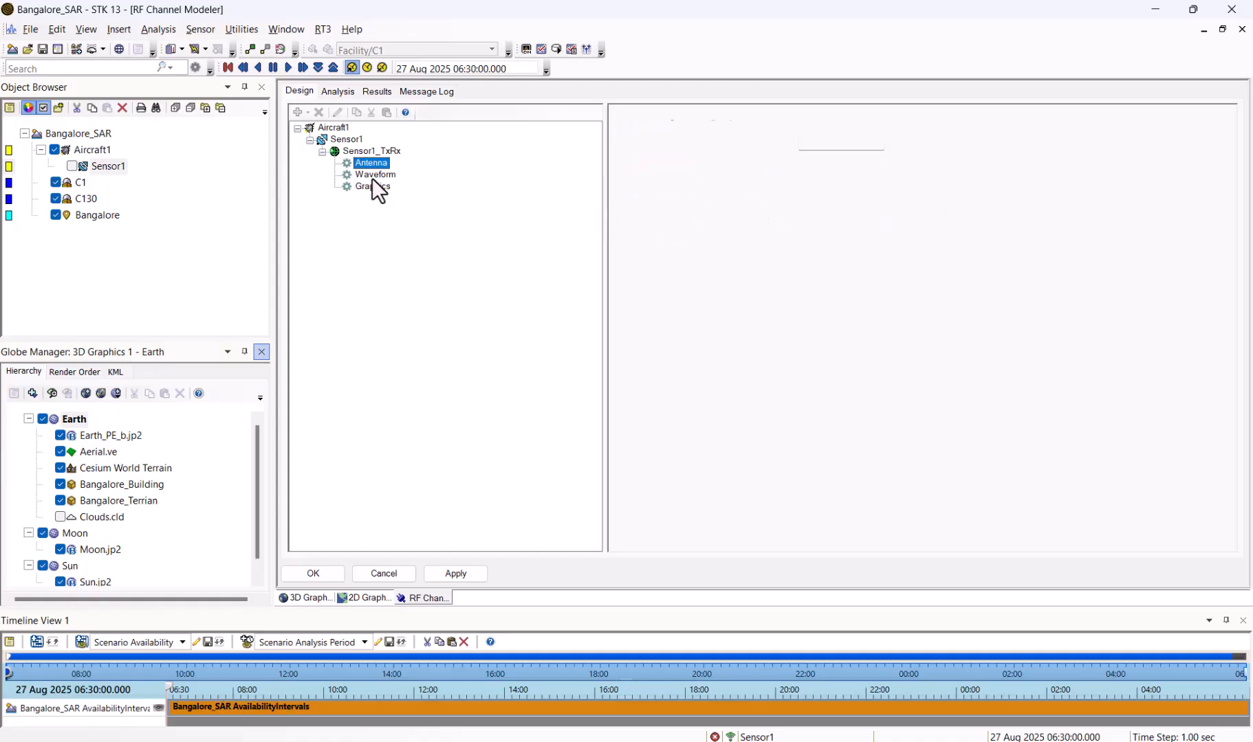
pyautogui.doubleClick(822, 124)
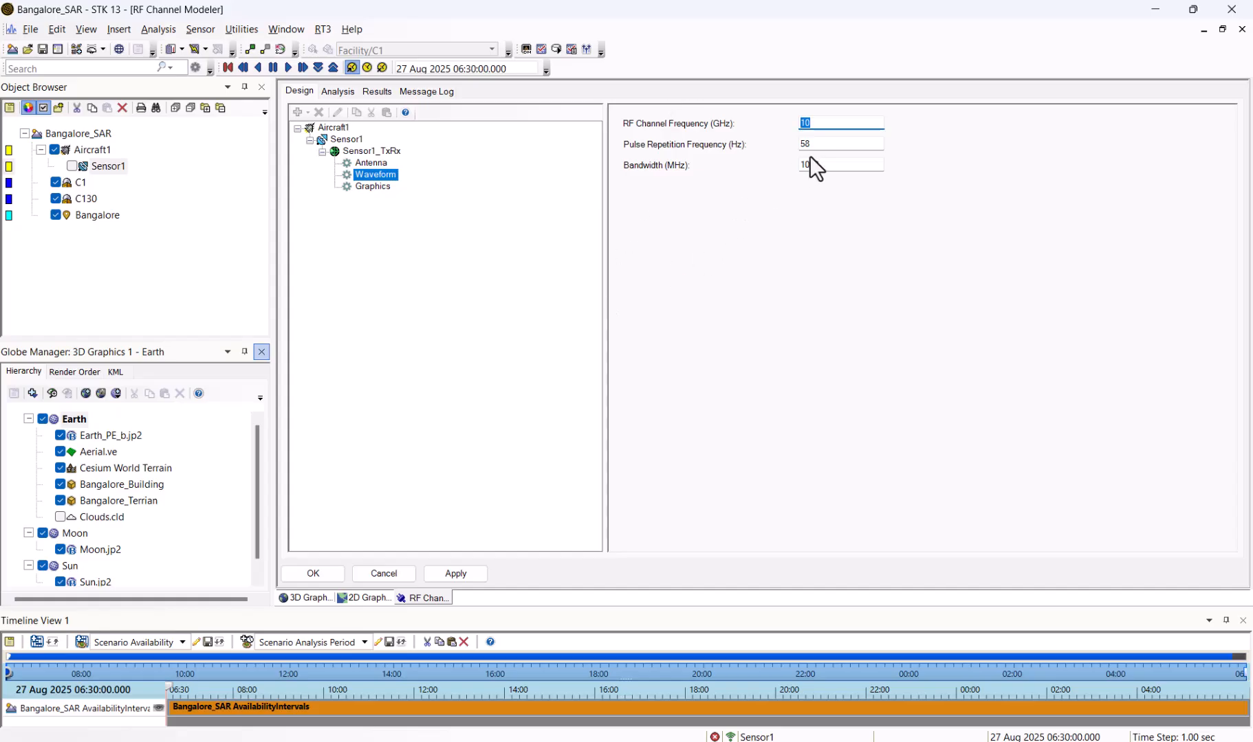
pyautogui.doubleClick(843, 143)
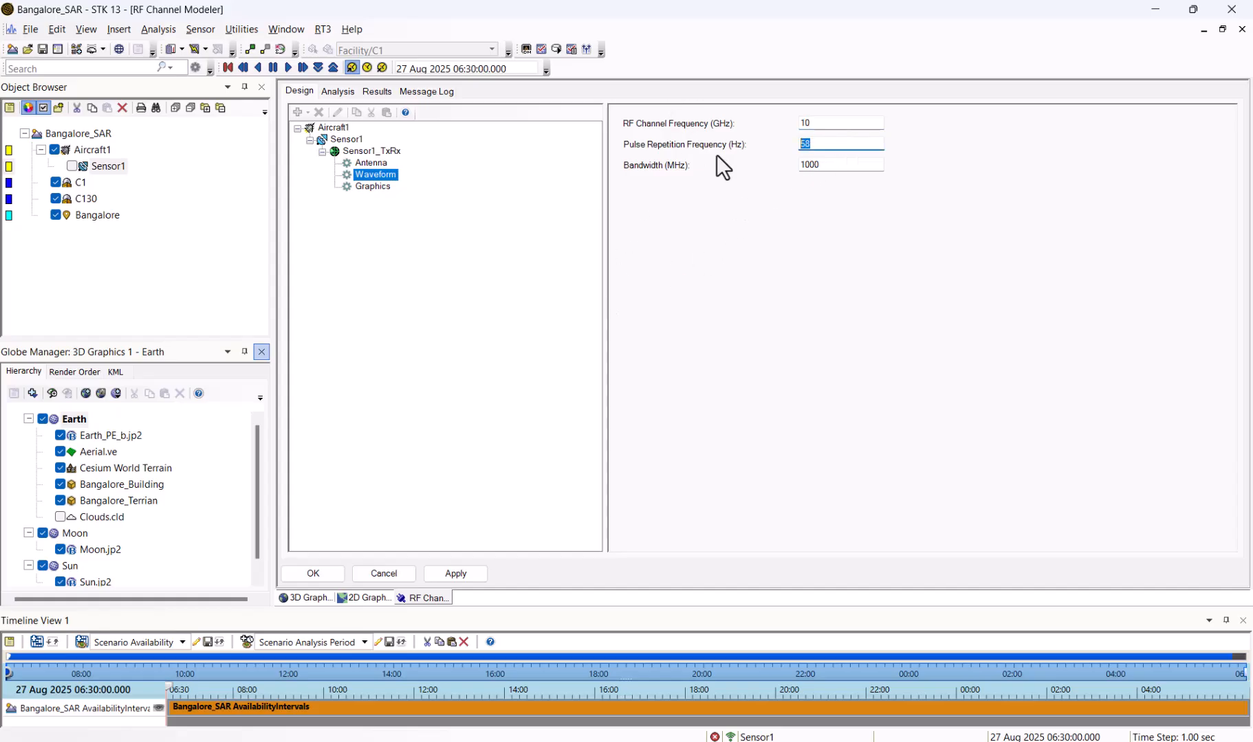
pyautogui.doubleClick(841, 165)
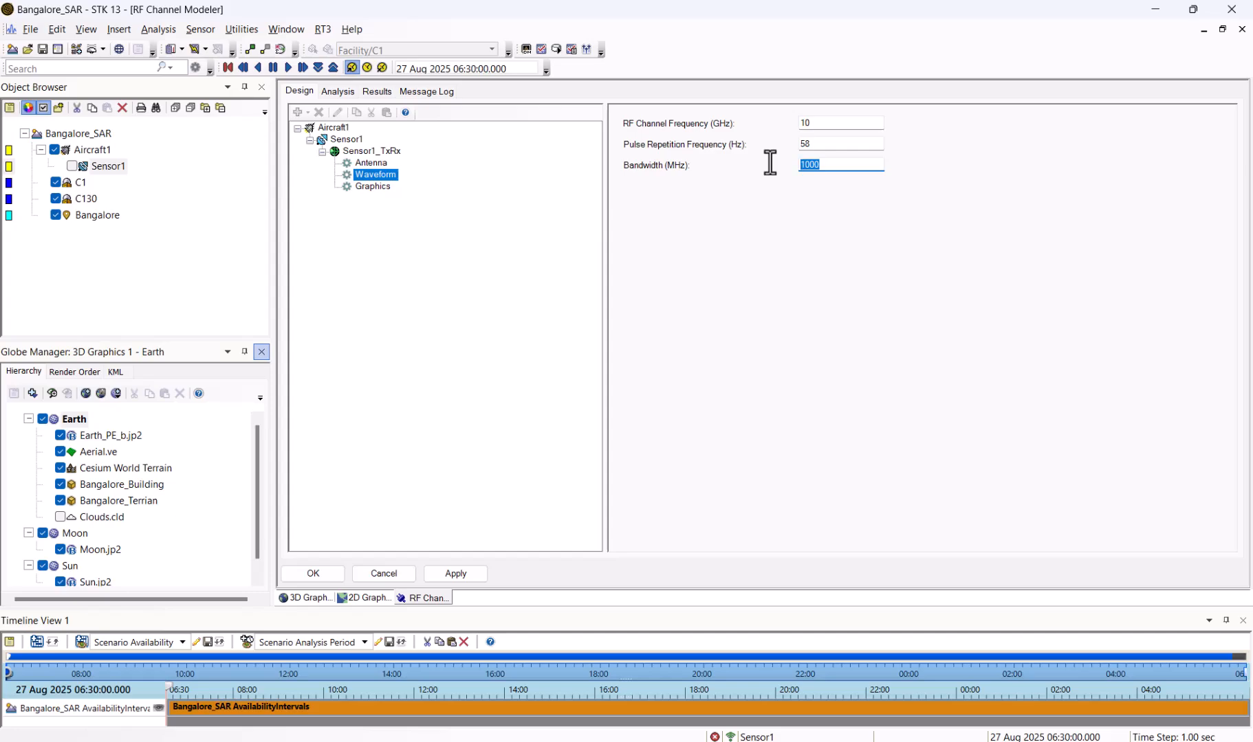
pyautogui.click(377, 188)
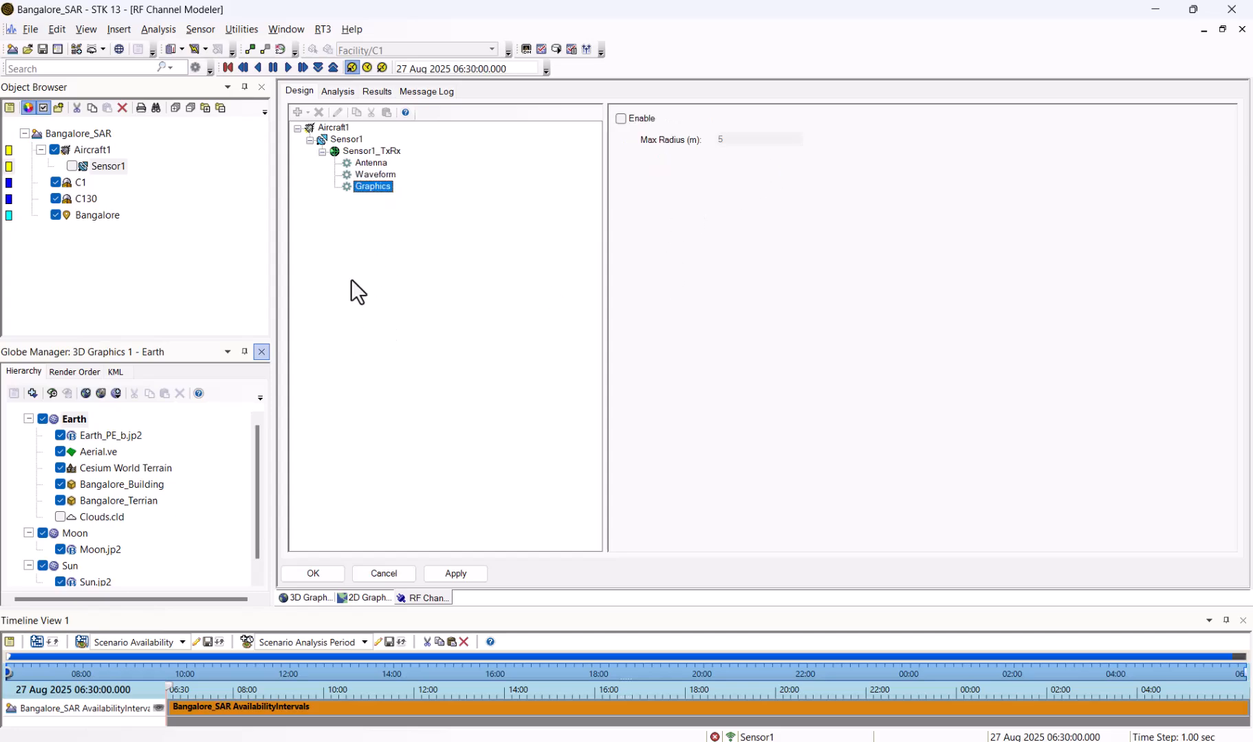
pyautogui.click(371, 163)
pyautogui.click(445, 570)
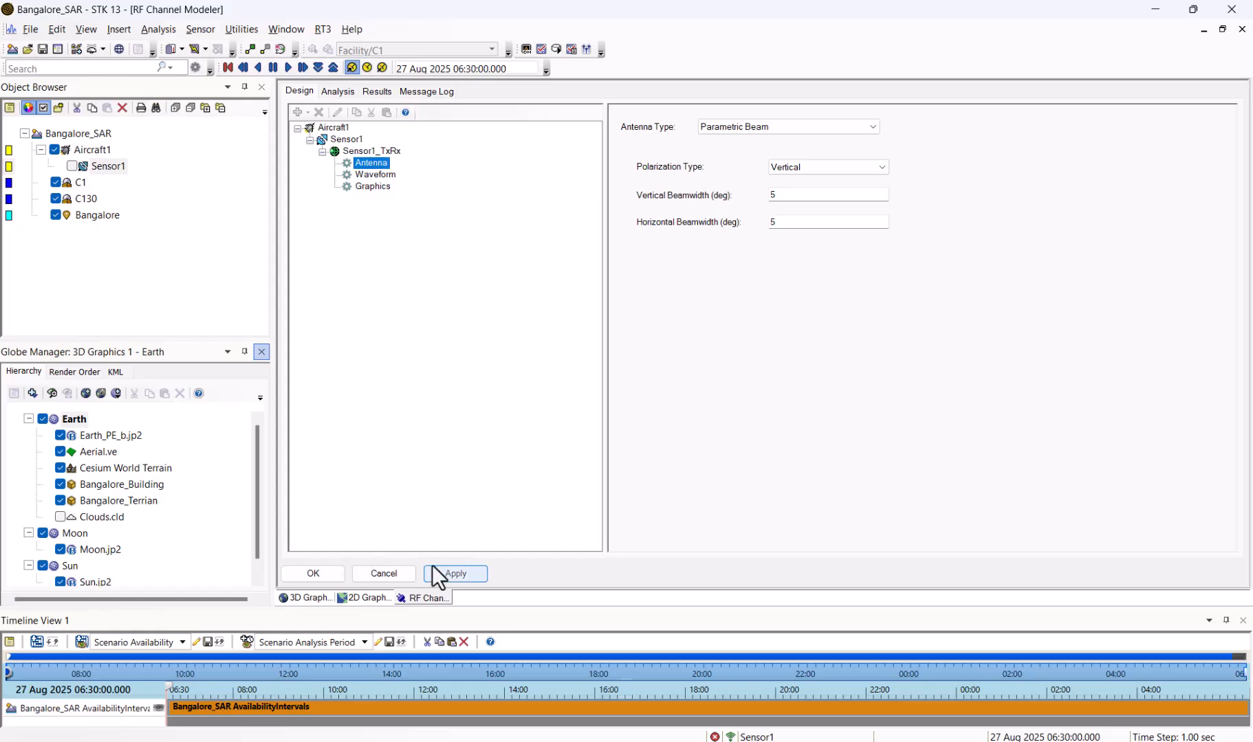
# - Add a radar SAR analysis named Bangalore_SAR
pyautogui.click(339, 92)
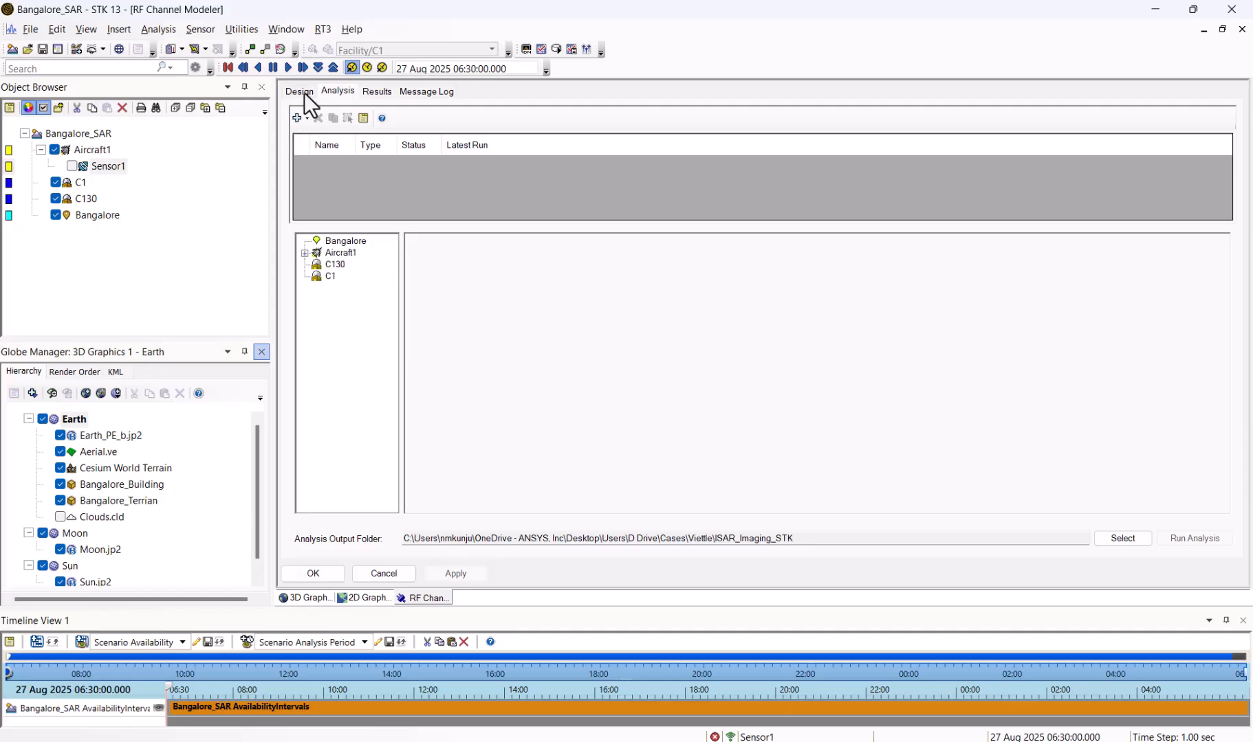
pyautogui.click(307, 119)
pyautogui.moveTo(330, 153)
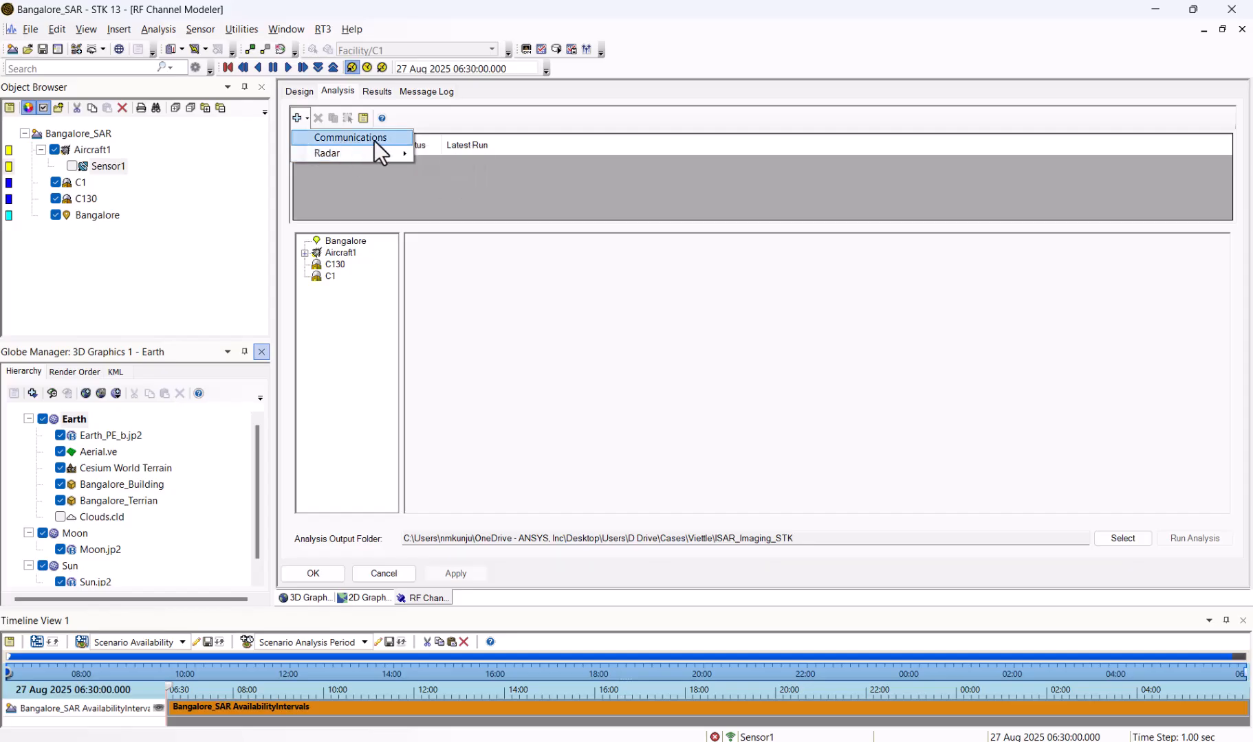
pyautogui.moveTo(368, 158)
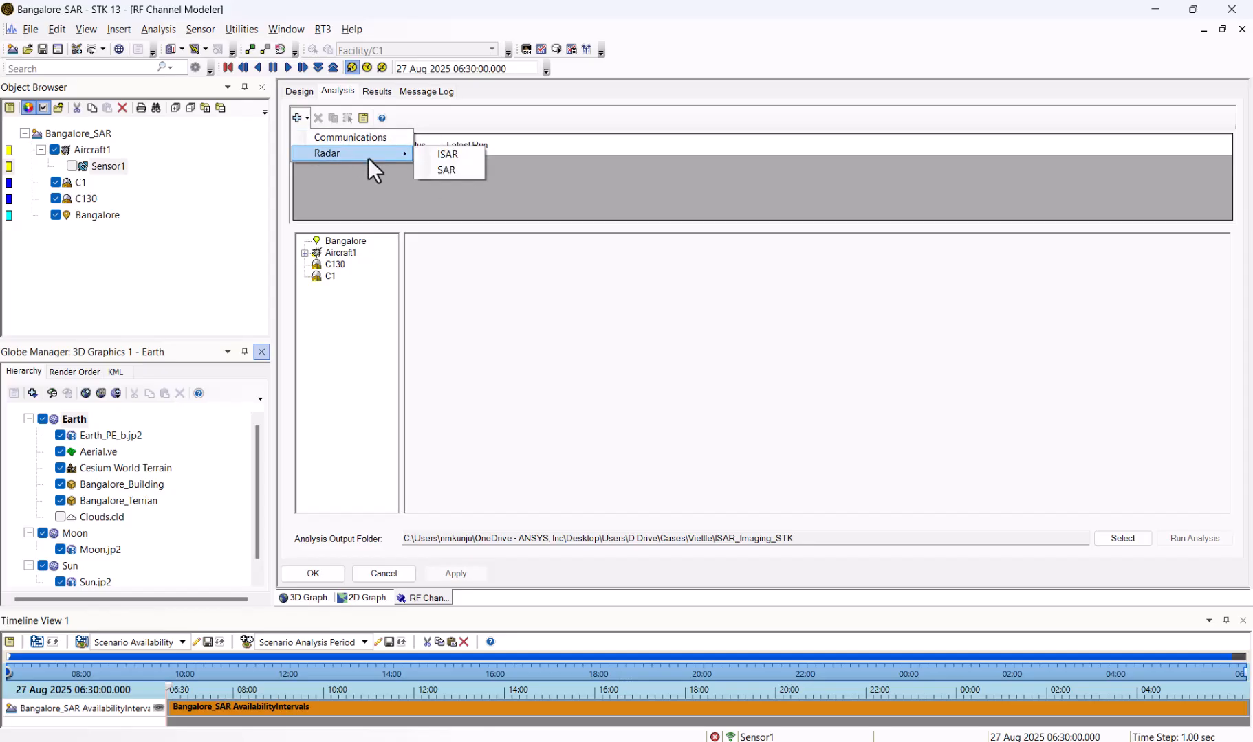
pyautogui.click(447, 170)
pyautogui.write('Bangalore_SAR')
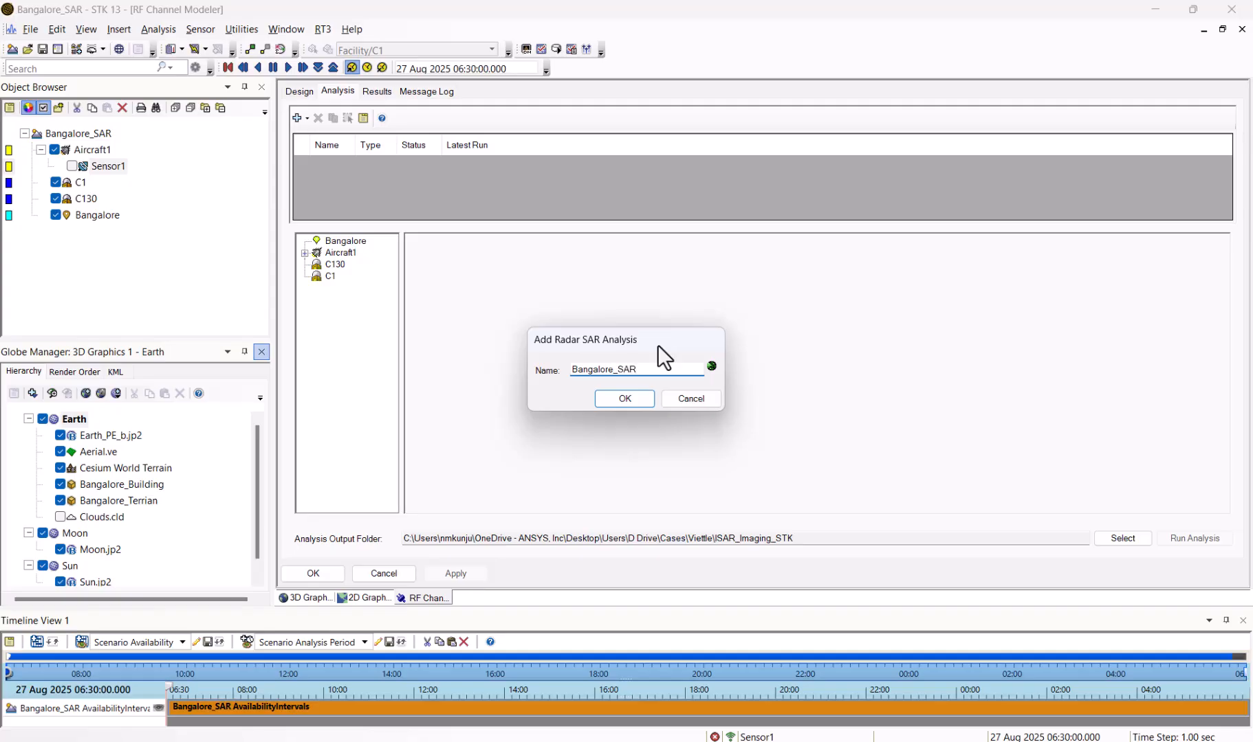
pyautogui.click(629, 396)
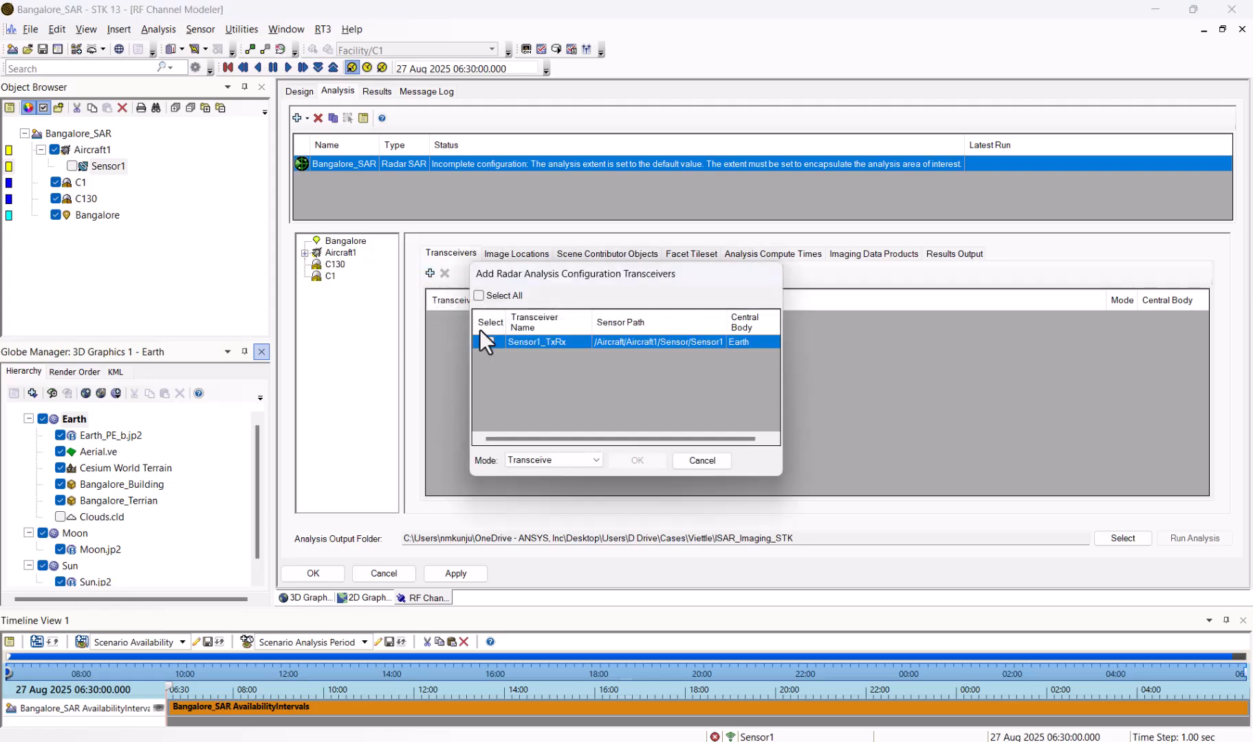
# - Add the Sensor1_TxRx transceiver to the Bangalore_SAR analysis in Transceive mode
pyautogui.click(489, 342)
pyautogui.click(576, 461)
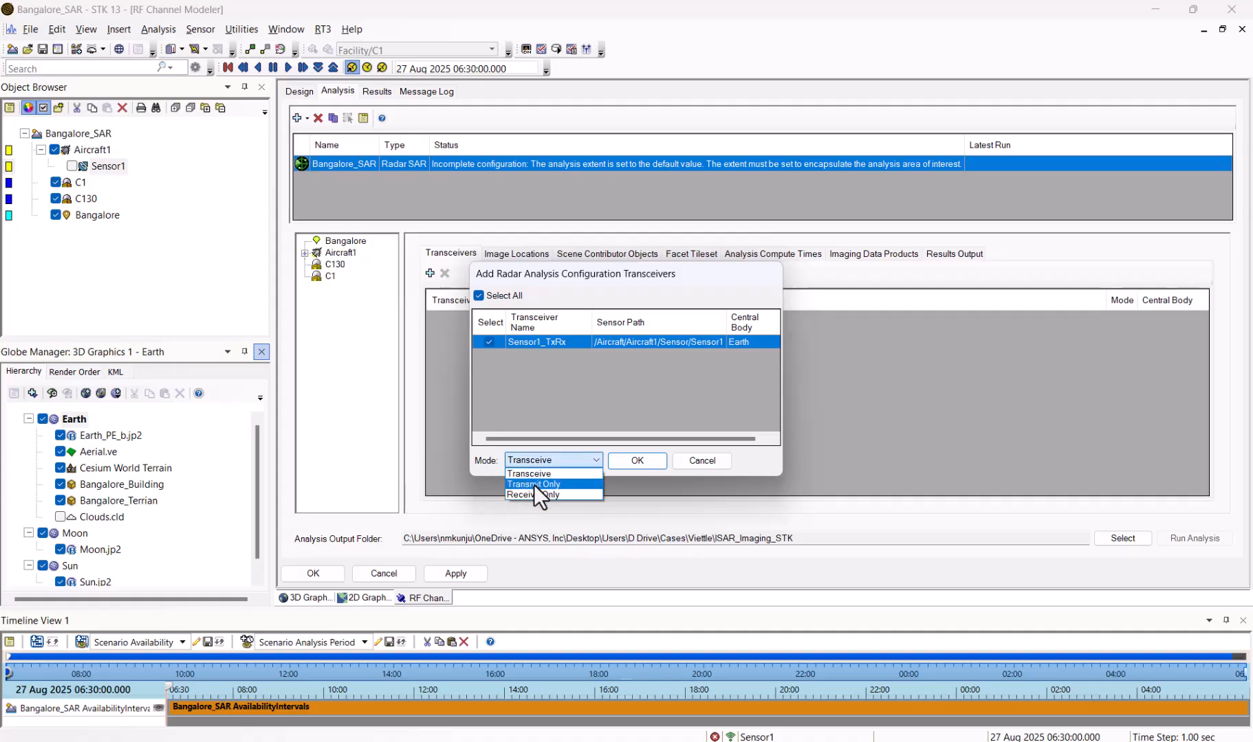
pyautogui.click(531, 475)
pyautogui.click(636, 461)
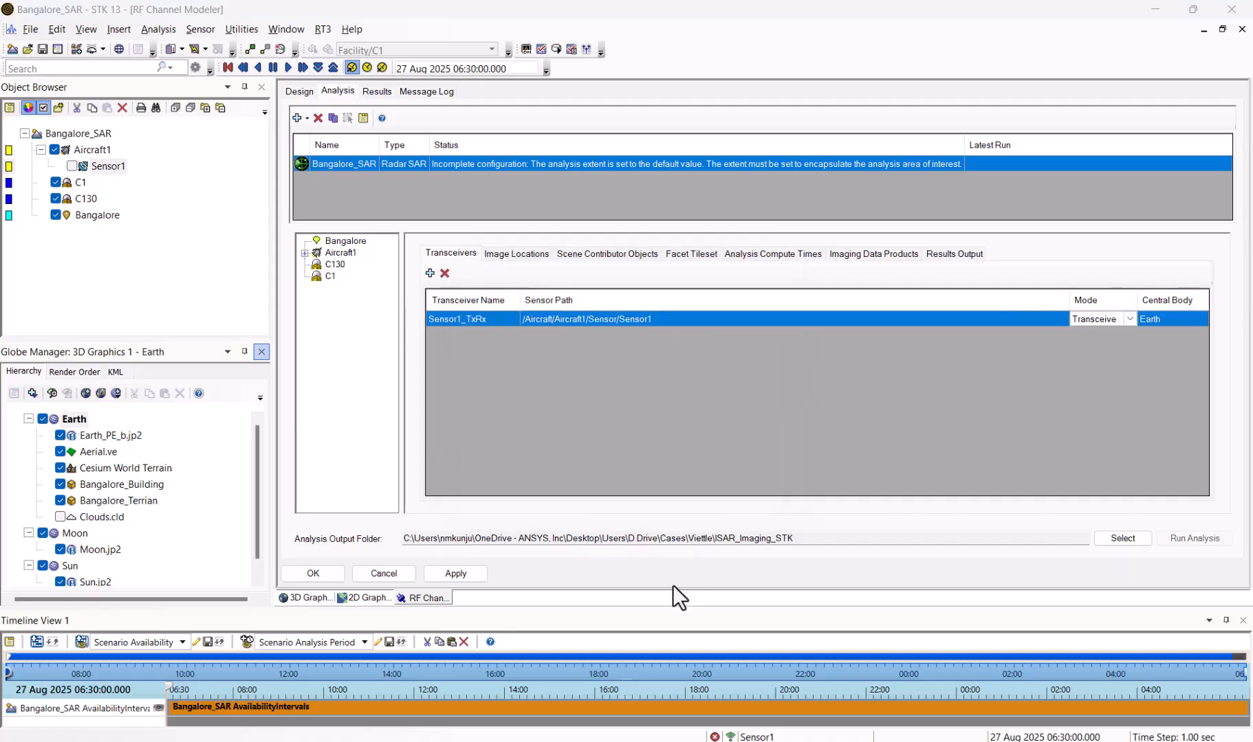
# - Add an image location to the Bangalore_SAR analysis and open the SAR Image Location Tool for it
pyautogui.click(524, 254)
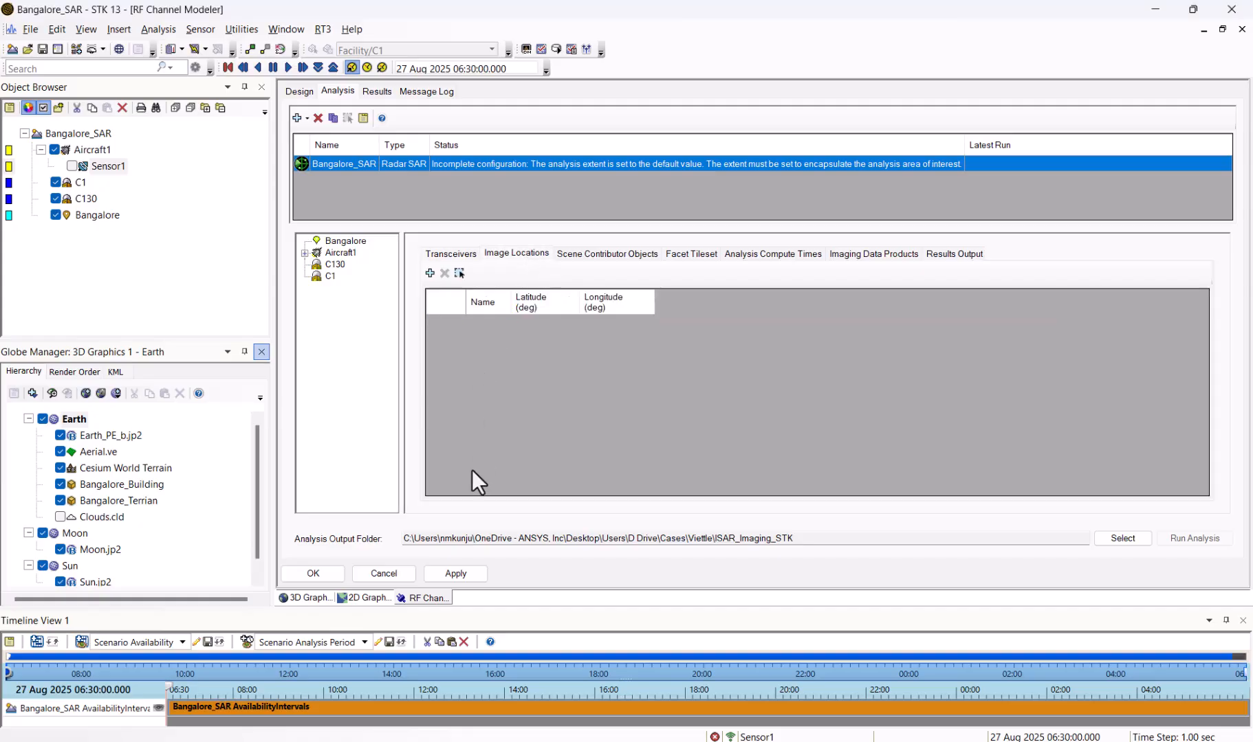
pyautogui.click(429, 273)
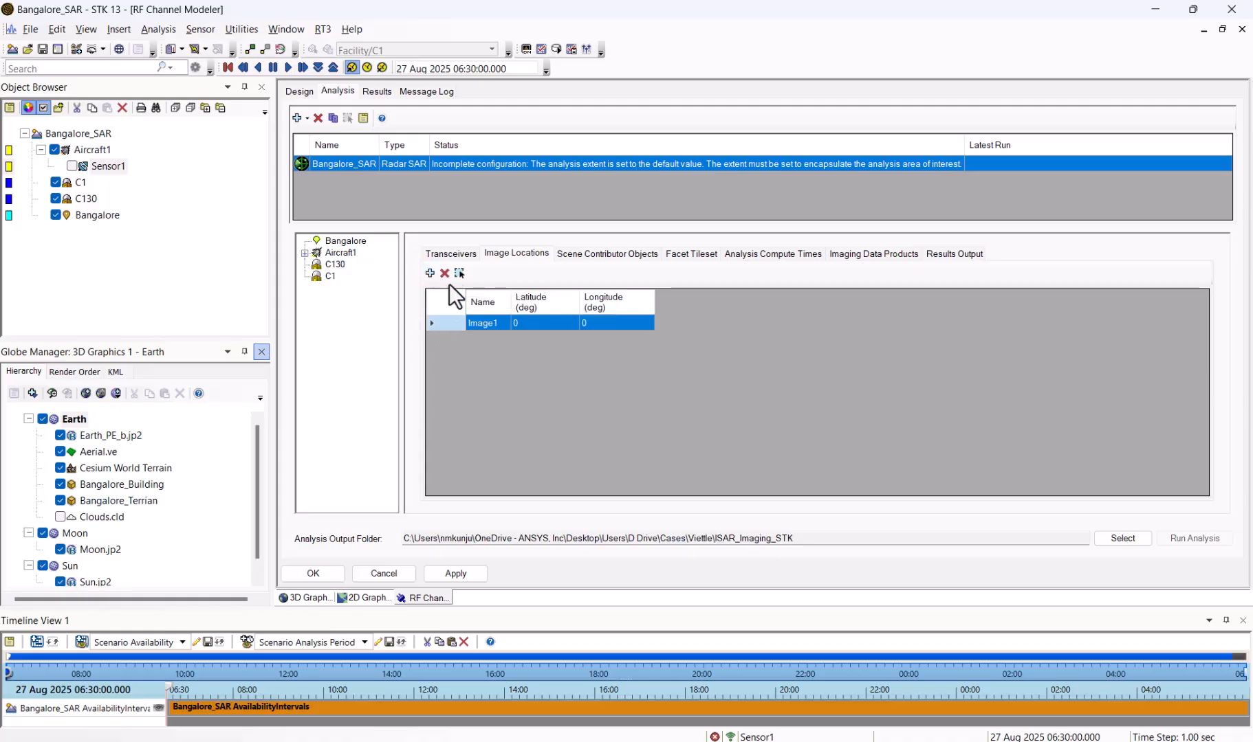
pyautogui.click(459, 273)
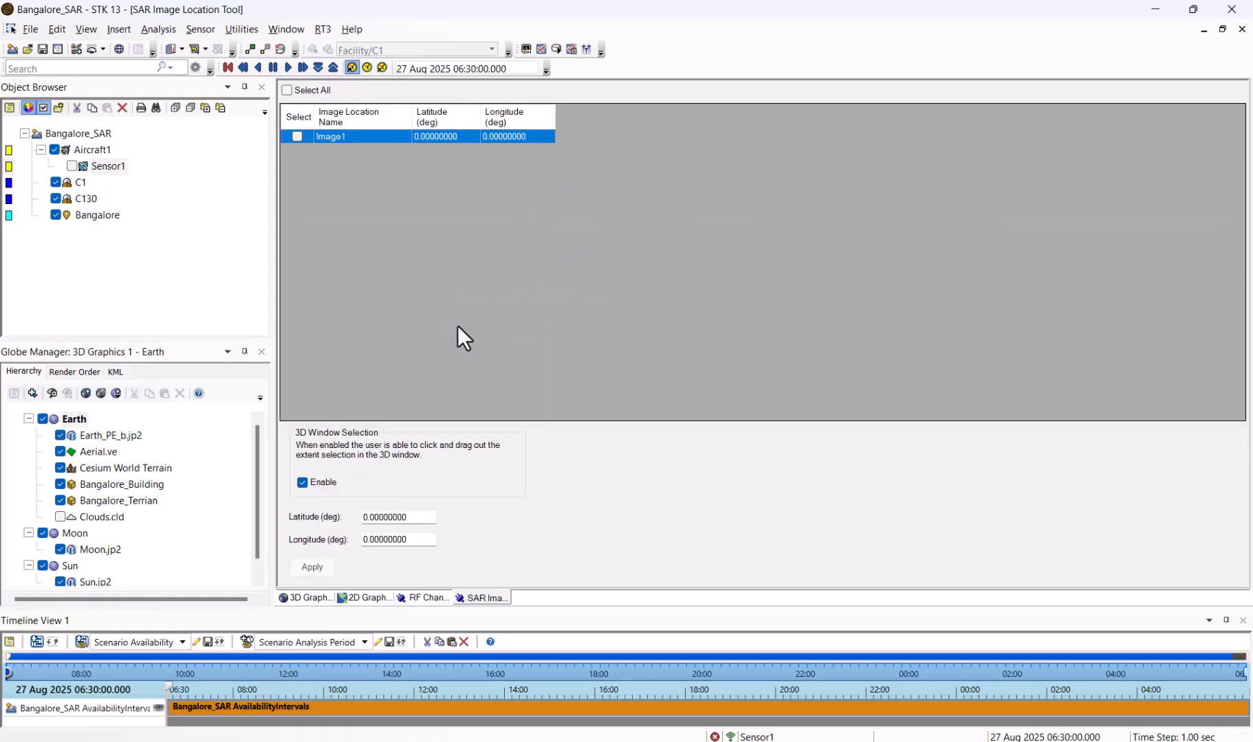
# - Pick the runway spot near C130 and C1 in the 3D view and apply latitude 12.94457042, longitude 77.66543110 to Image1
pyautogui.click(309, 597)
pyautogui.scroll(5, 742, 377)
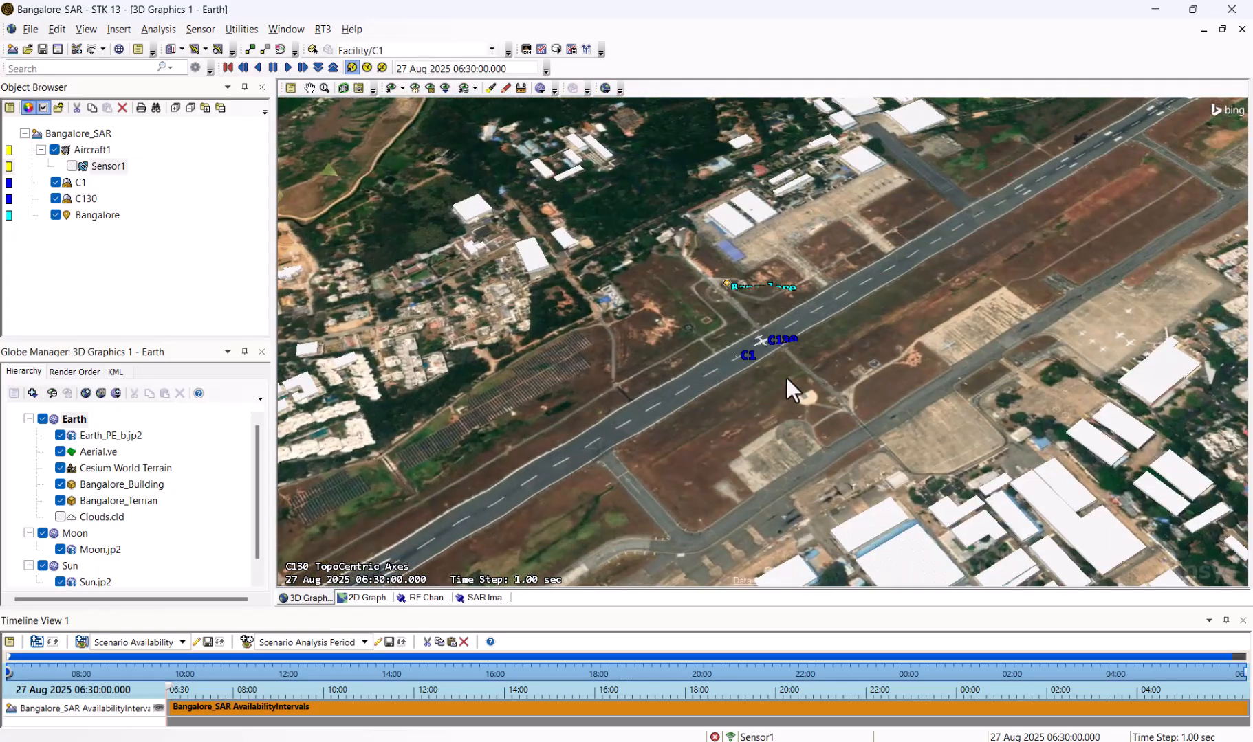
pyautogui.scroll(3, 785, 380)
pyautogui.scroll(-3, 761, 361)
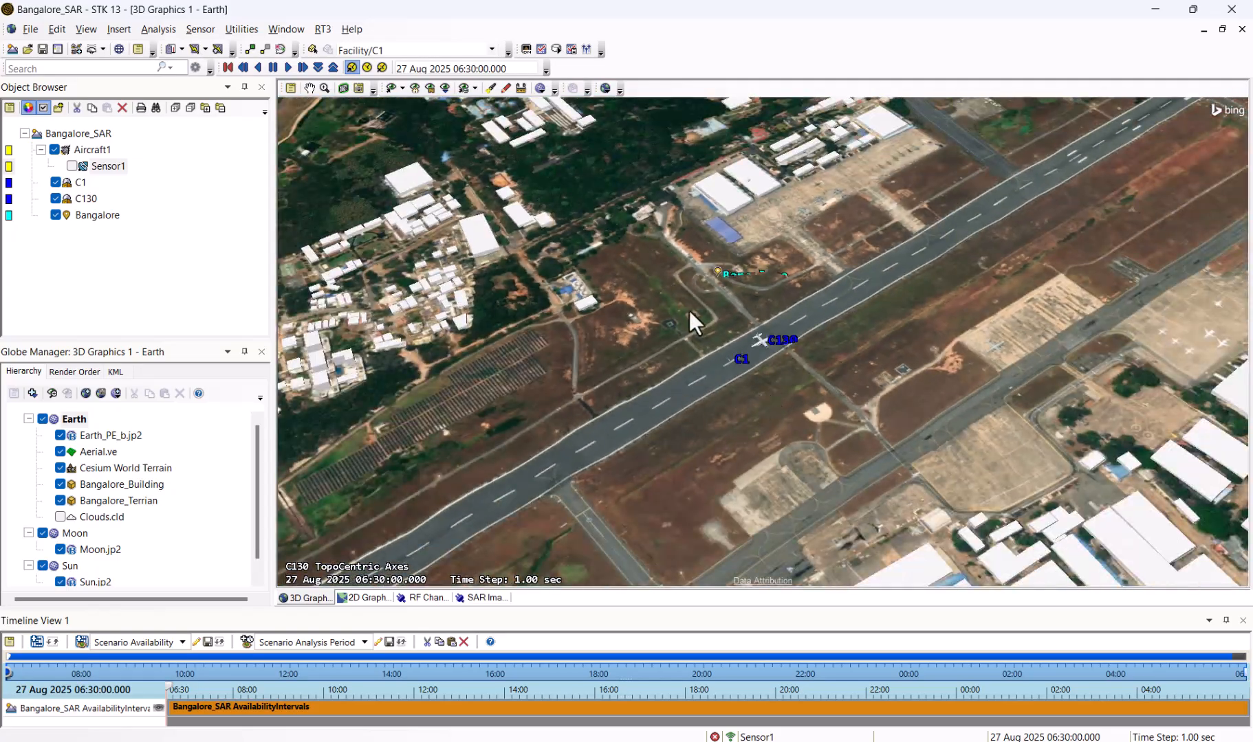
pyautogui.moveTo(646, 313); pyautogui.dragTo(902, 383)
pyautogui.moveTo(698, 363); pyautogui.dragTo(884, 376)
pyautogui.click(479, 598)
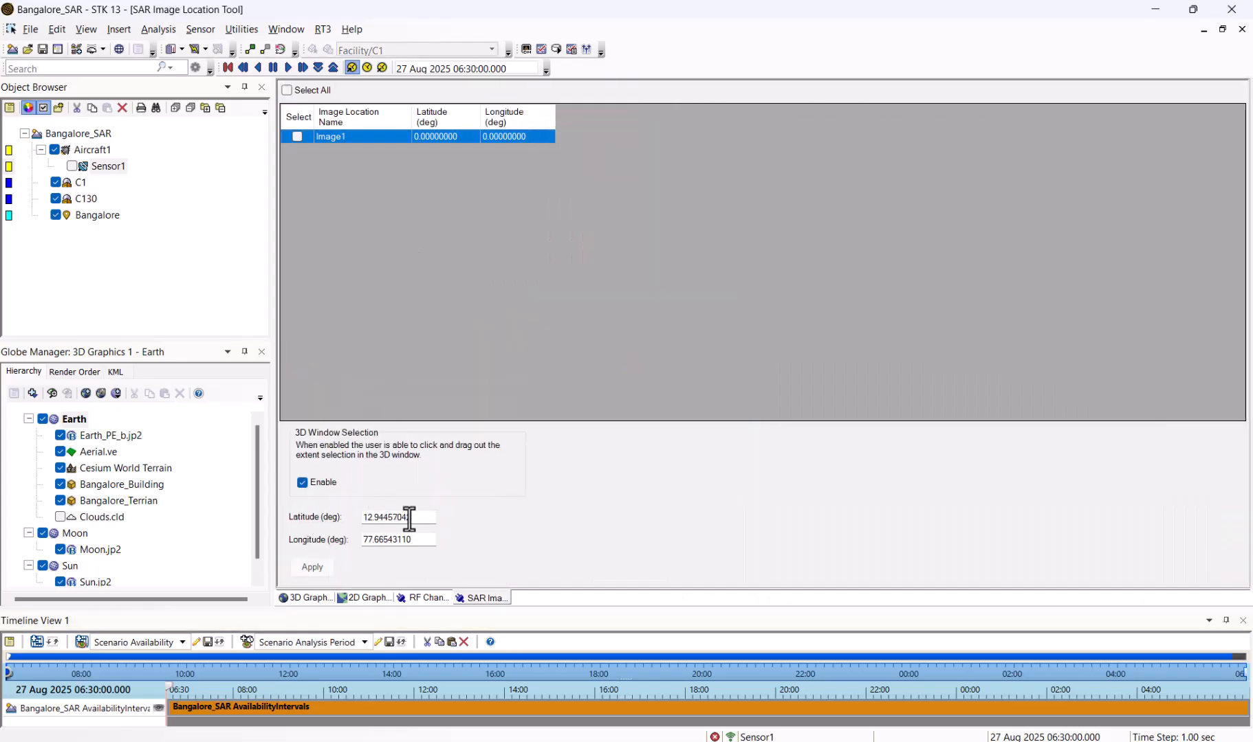
pyautogui.click(296, 135)
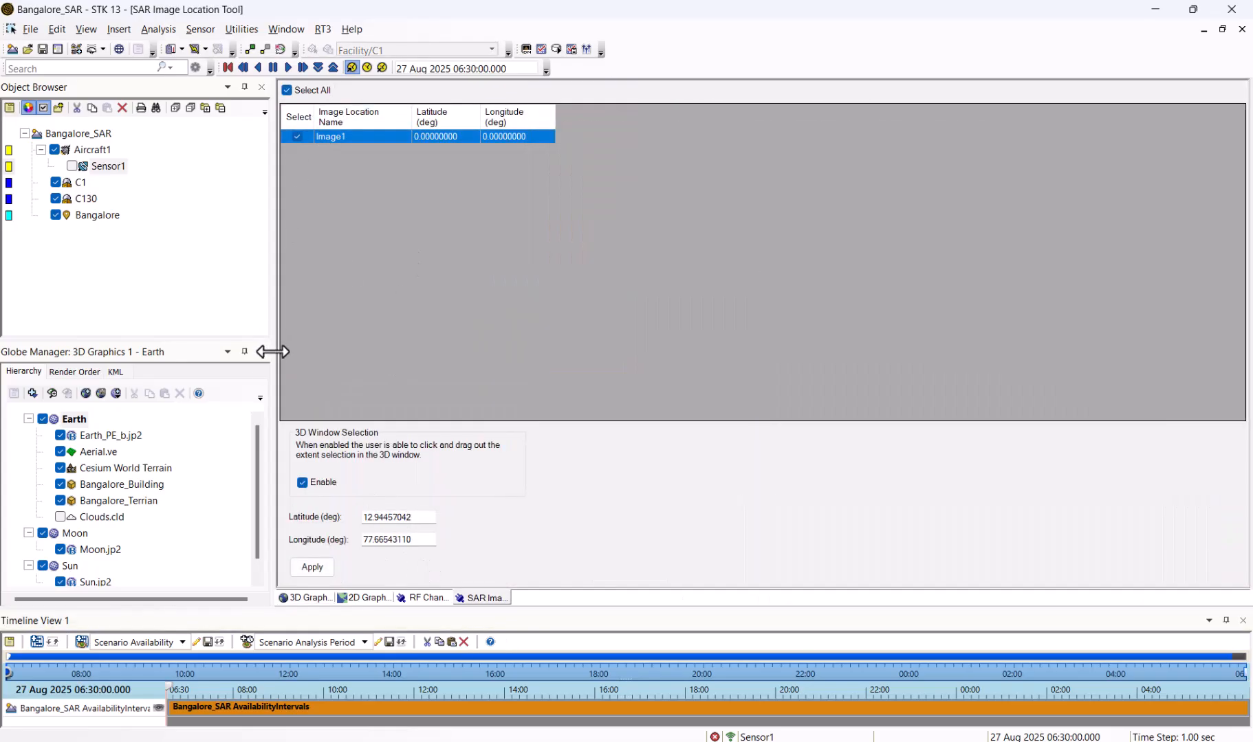
pyautogui.click(308, 569)
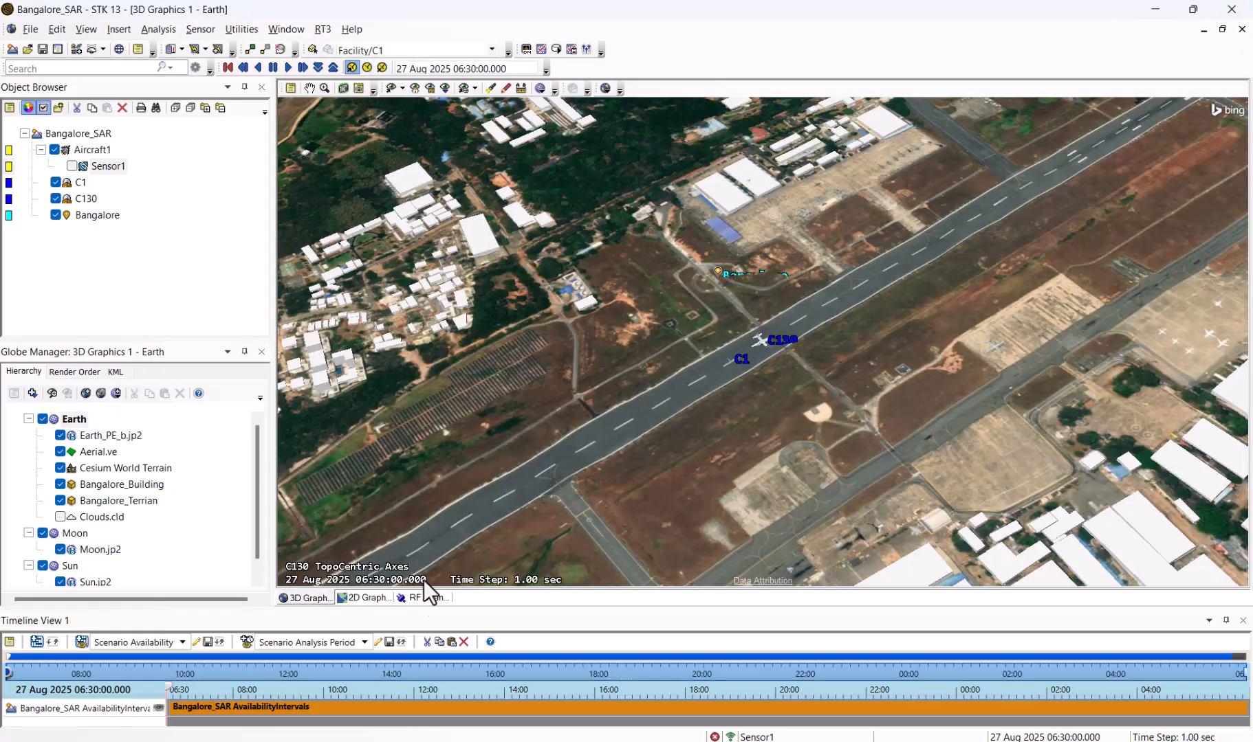
pyautogui.click(415, 597)
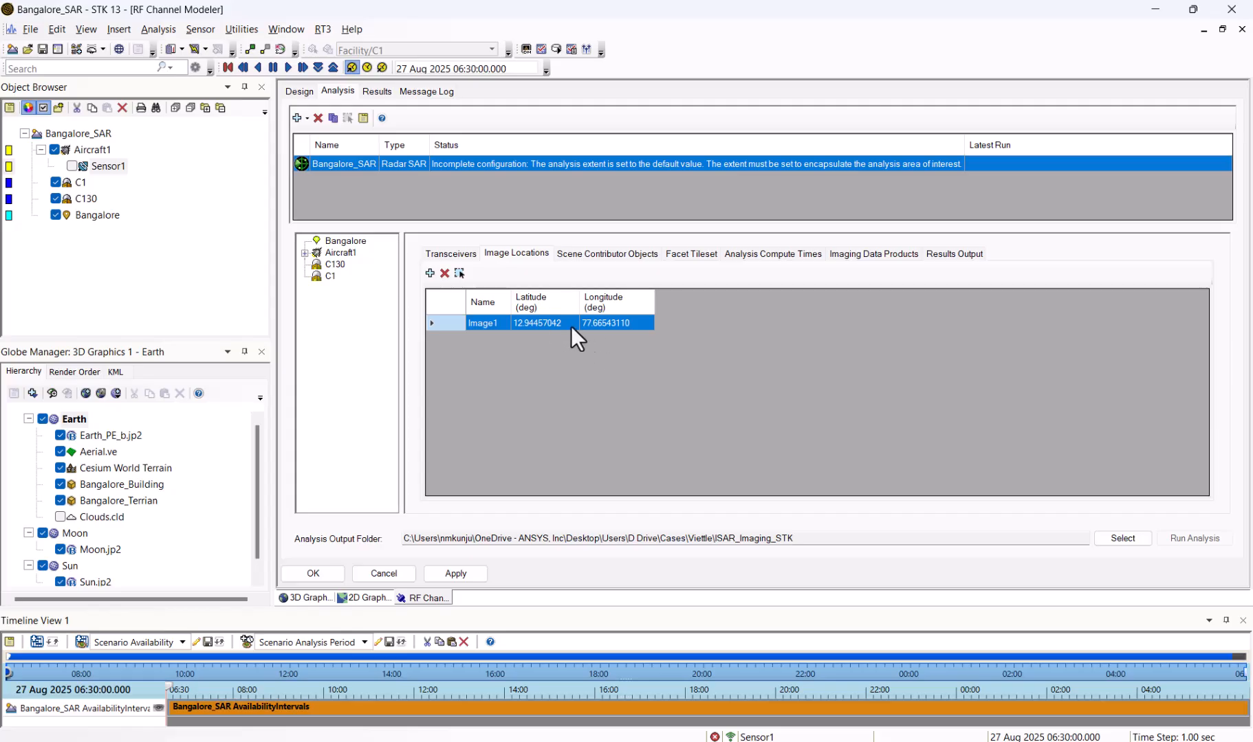
# - Add the C130 and C1 facilities to the Bangalore_SAR analysis as scene contributor objects
pyautogui.click(596, 253)
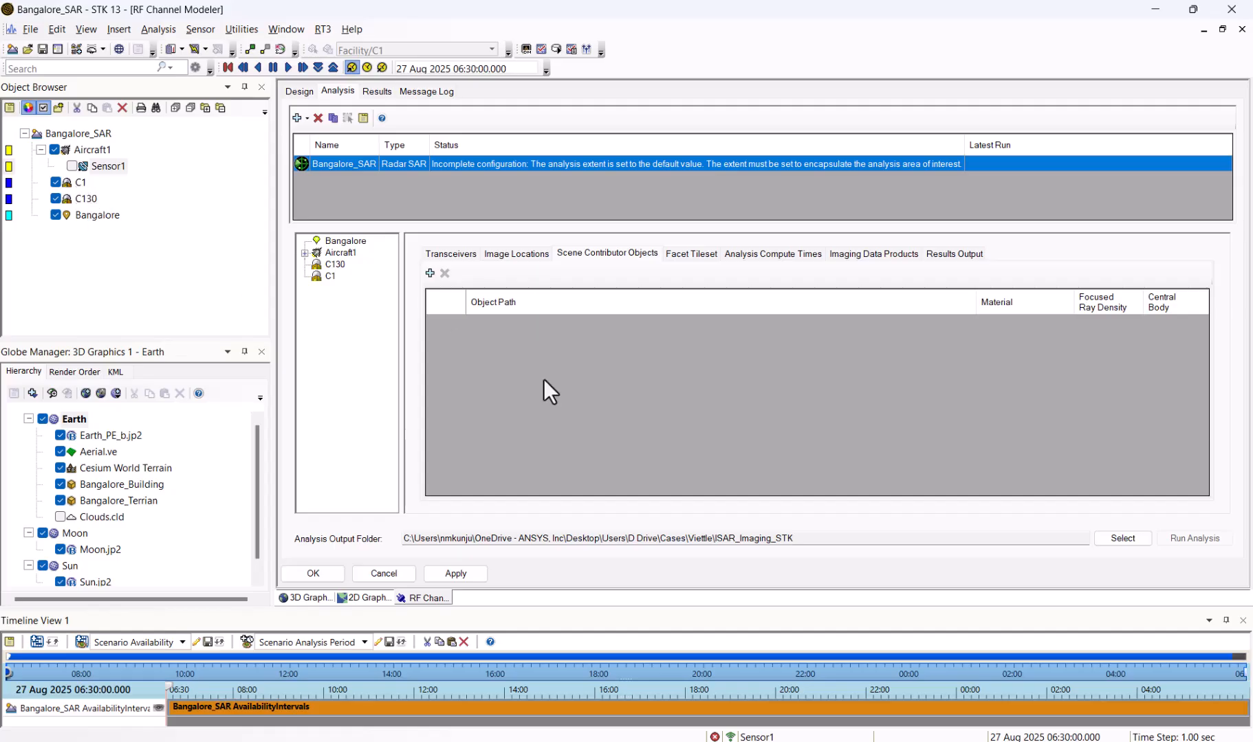
pyautogui.click(429, 274)
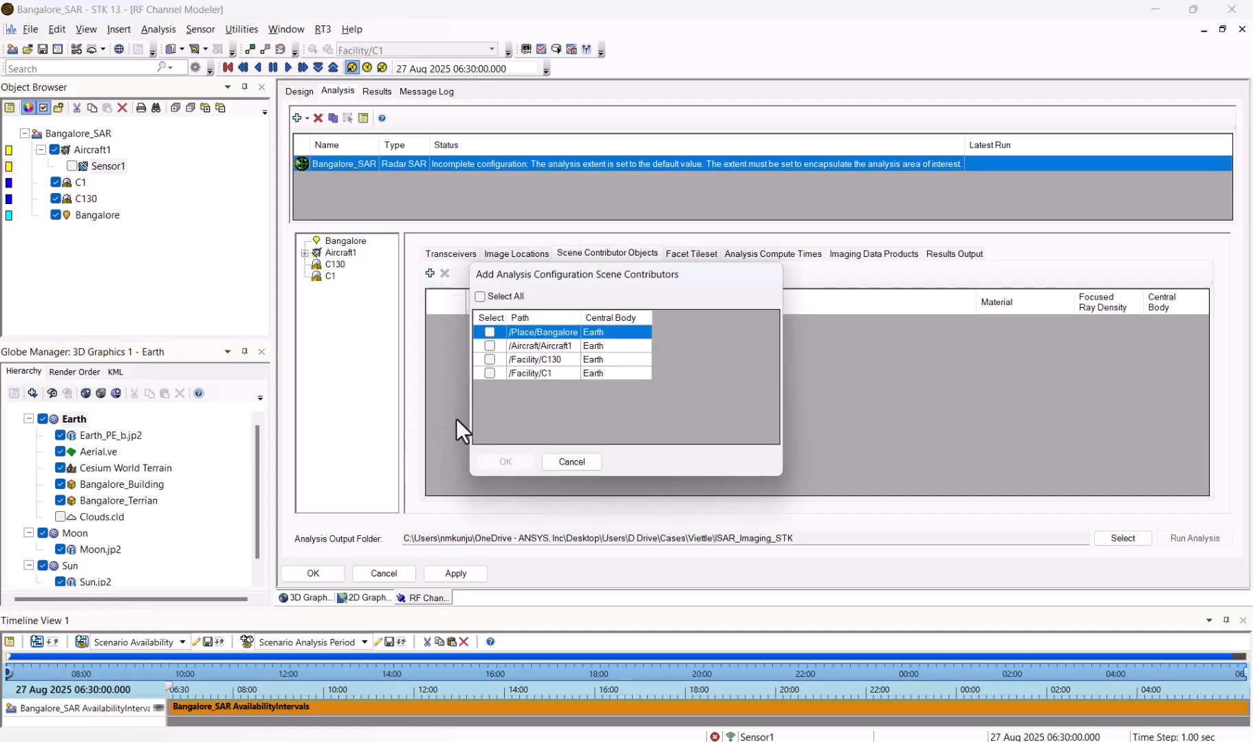
pyautogui.click(489, 359)
pyautogui.click(489, 373)
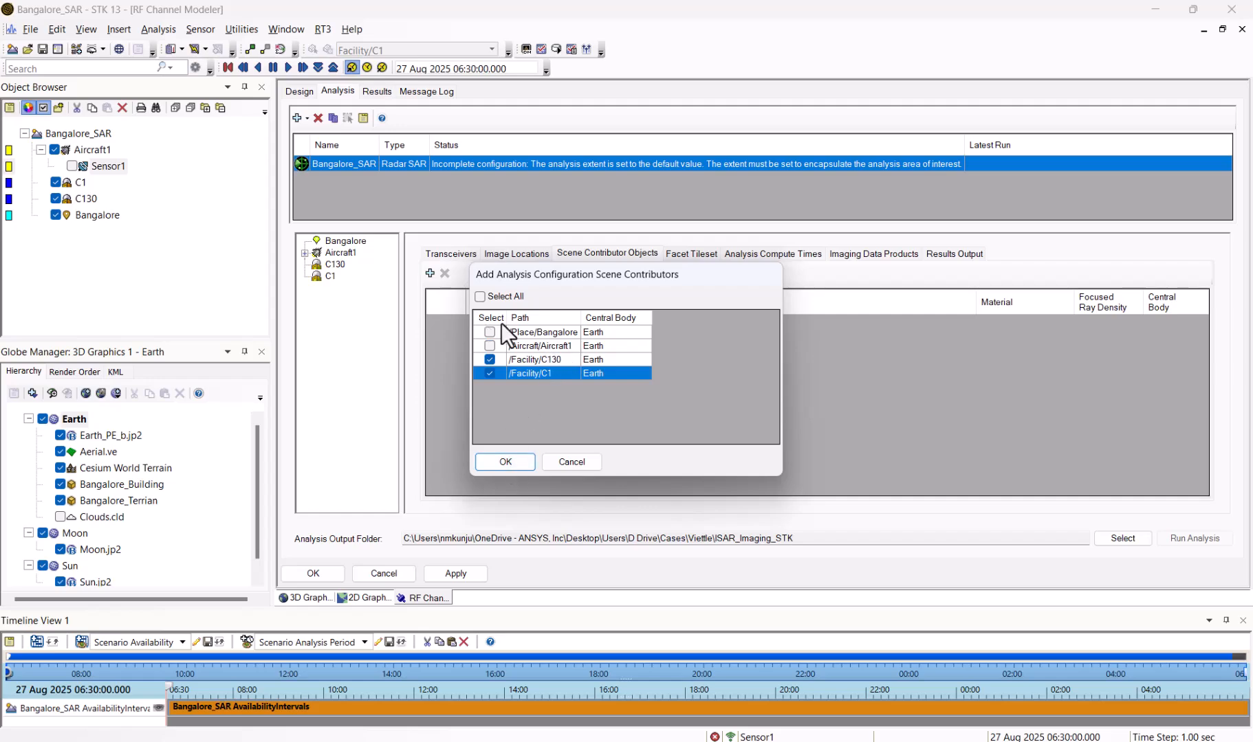
pyautogui.click(504, 462)
# - Review the material options available for the C130 and C1 scene contributors
pyautogui.click(1065, 323)
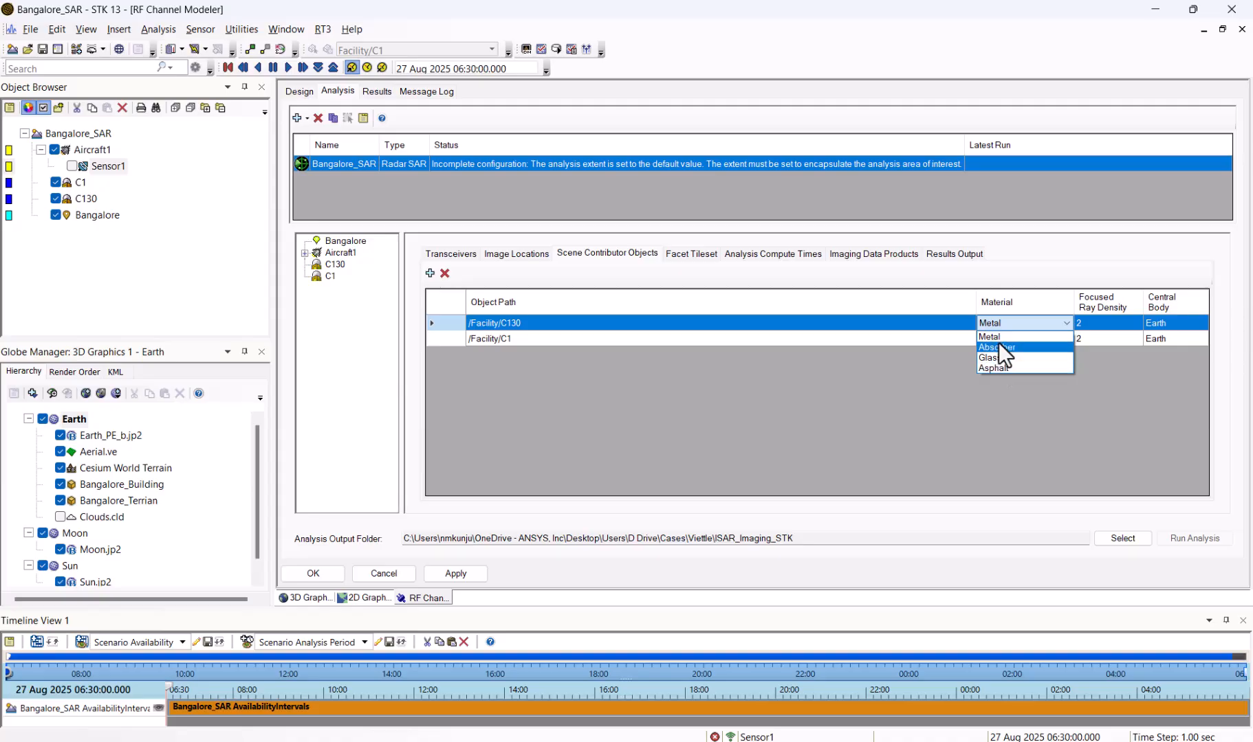
pyautogui.click(911, 367)
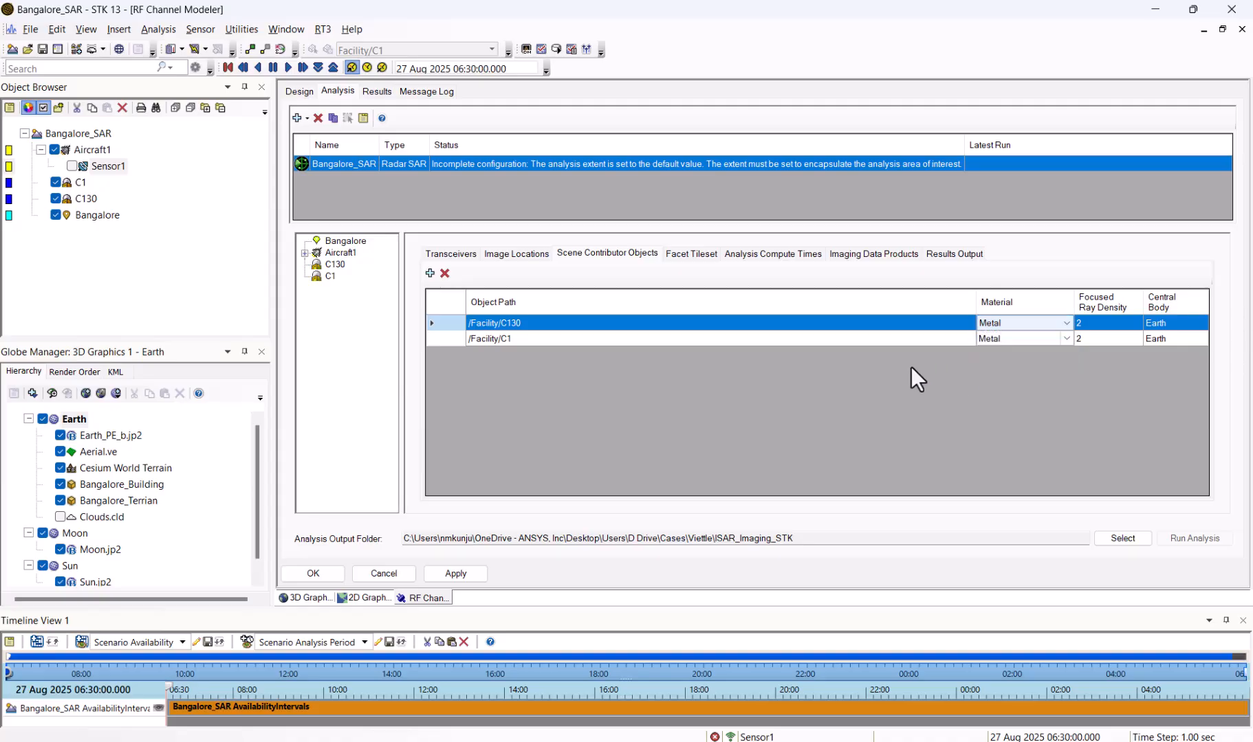
pyautogui.click(1065, 339)
pyautogui.click(841, 384)
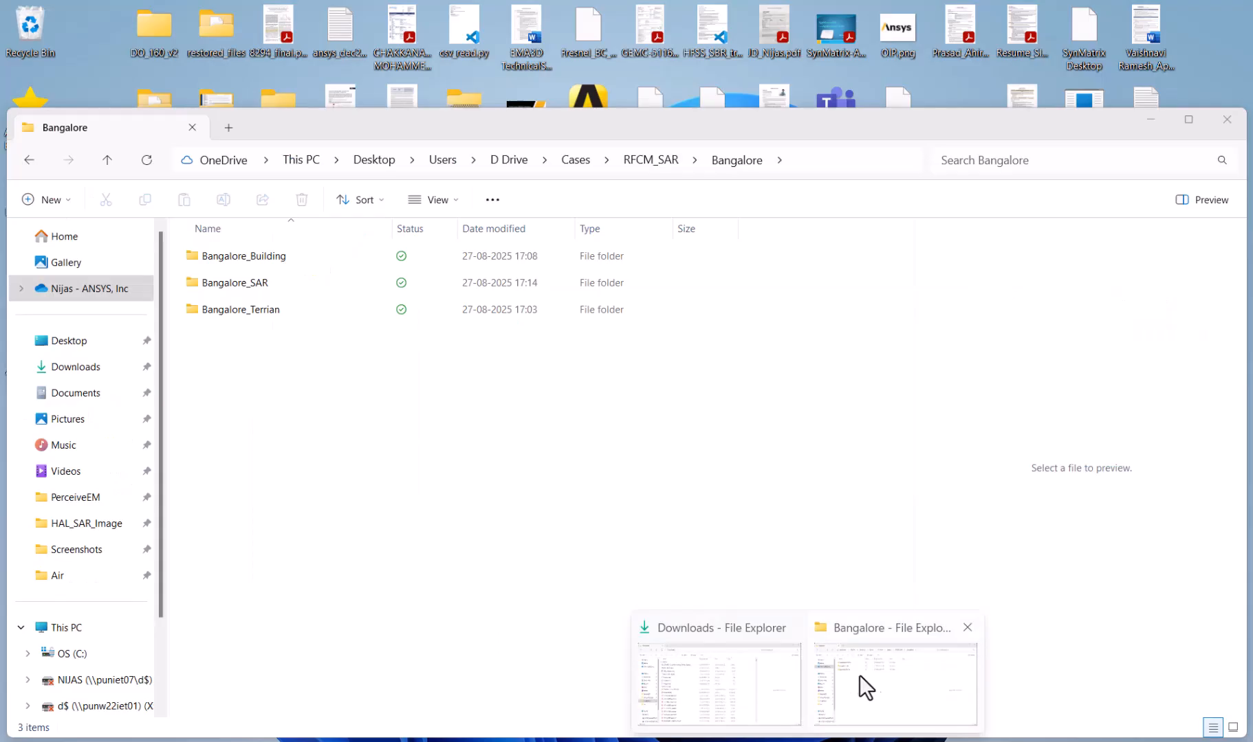
# - In File Explorer, copy rfcm_materials.json from the HAL_SAR_Image folder into the Bangalore_SAR scenario folder
pyautogui.click(861, 688)
pyautogui.click(651, 158)
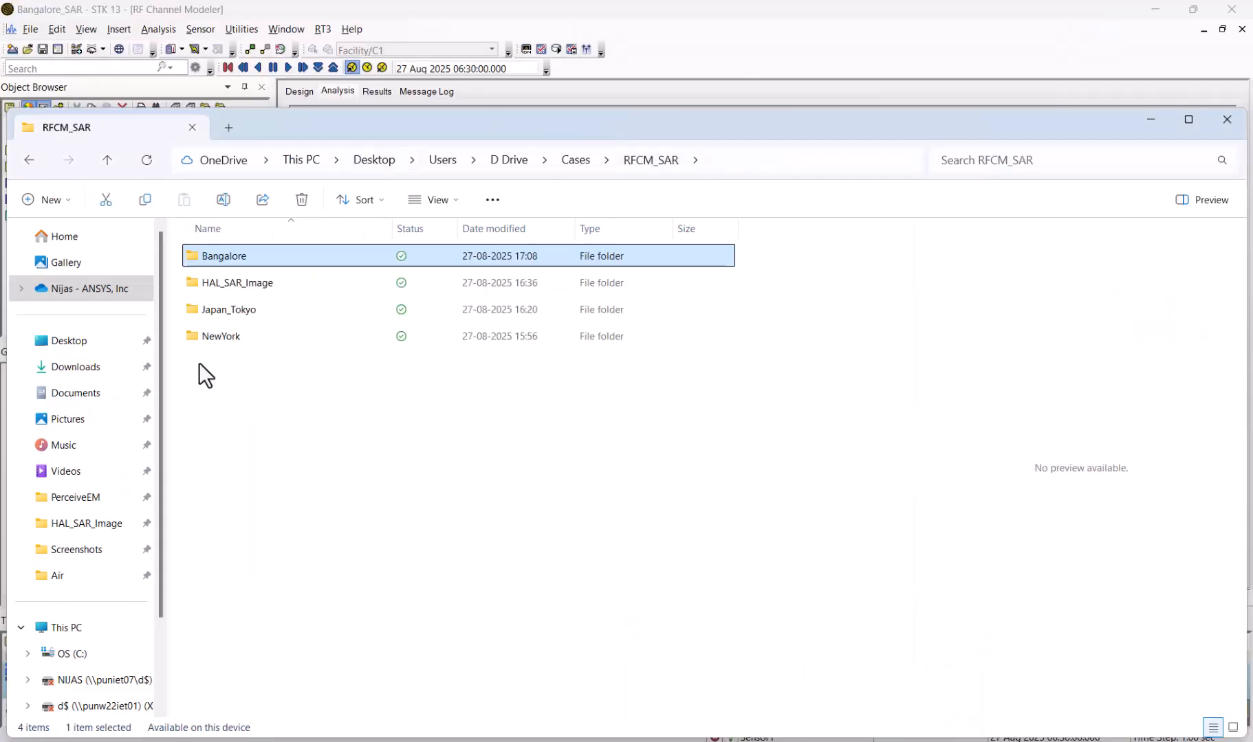
pyautogui.doubleClick(238, 283)
pyautogui.scroll(-1, 252, 595)
pyautogui.scroll(-1, 252, 595)
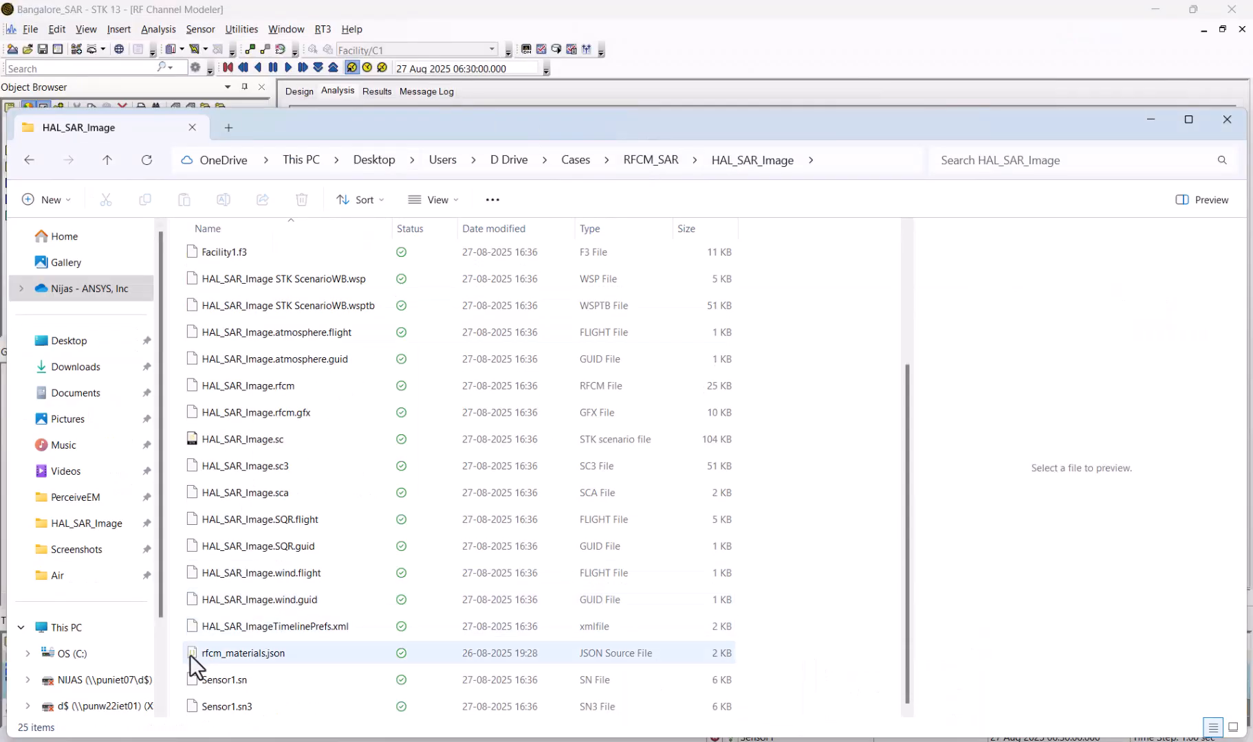
pyautogui.click(191, 655)
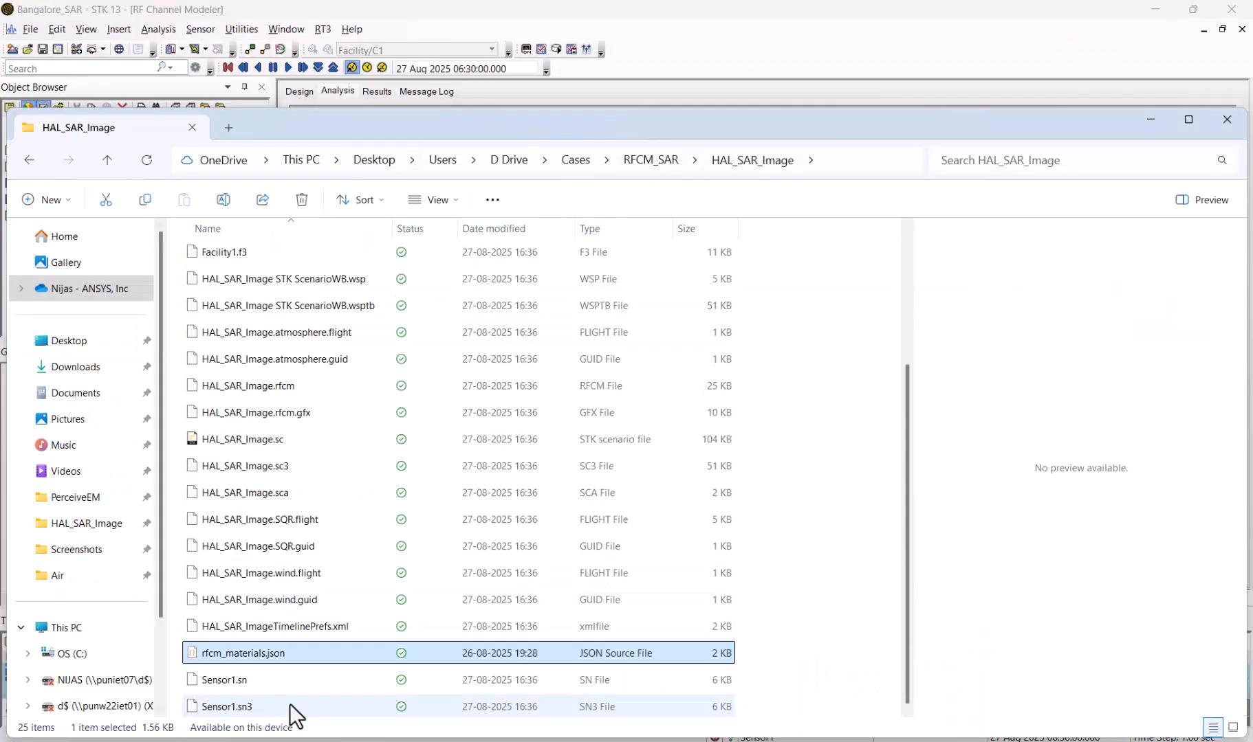
pyautogui.click(661, 164)
pyautogui.doubleClick(230, 260)
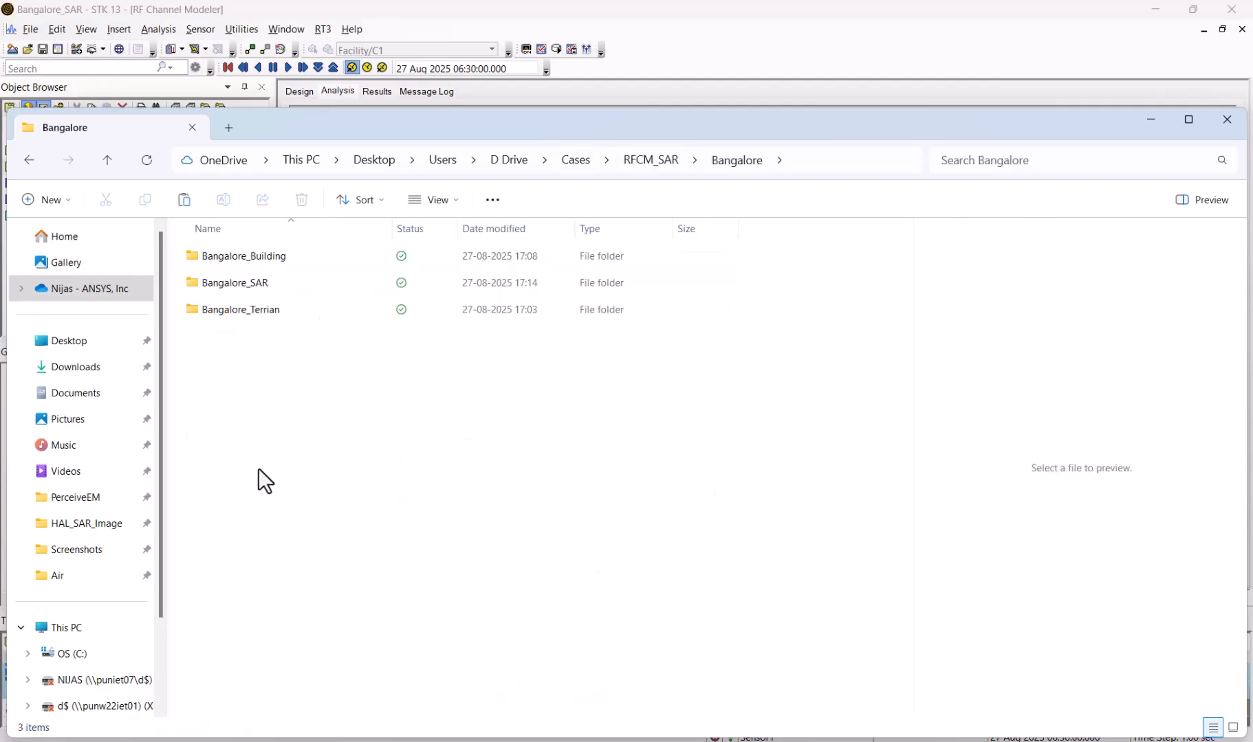
pyautogui.doubleClick(230, 278)
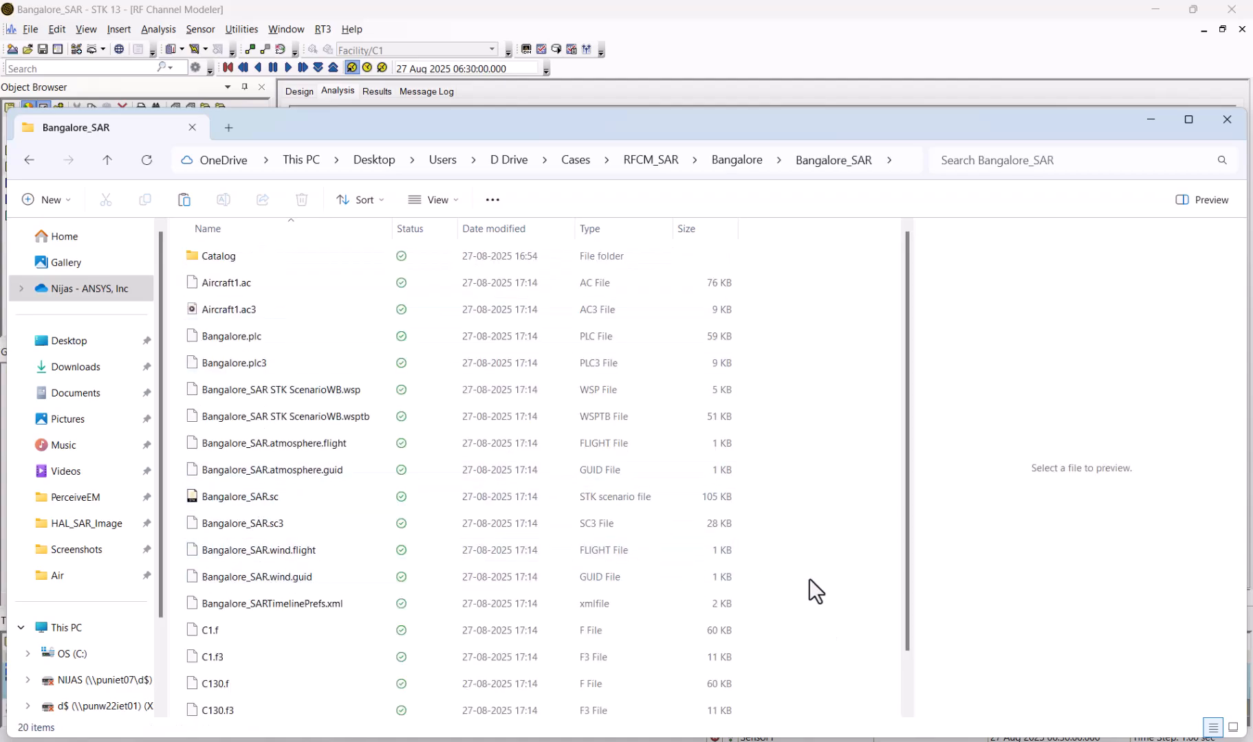
pyautogui.hotkey('ctrl', 'v')
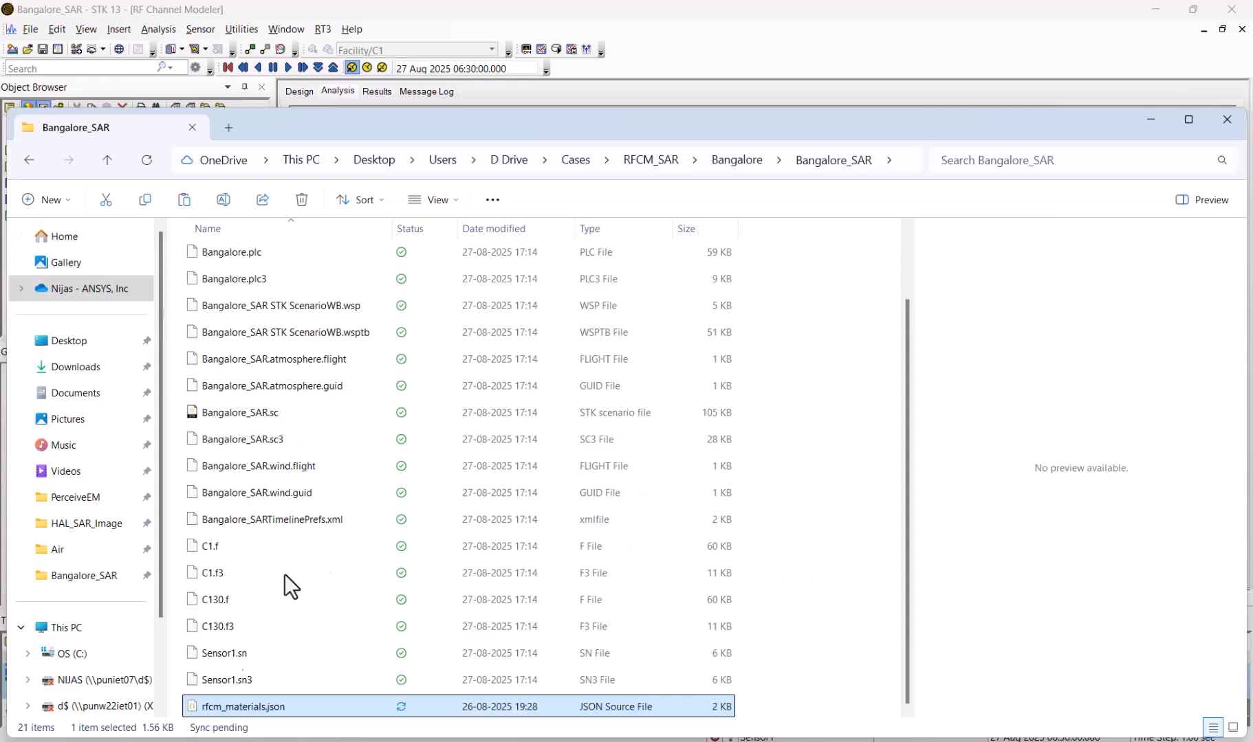
# - Open the copied rfcm_materials.json in Notepad++ and examine the Custom Glass dielectric layer properties
pyautogui.rightClick(235, 701)
pyautogui.click(295, 652)
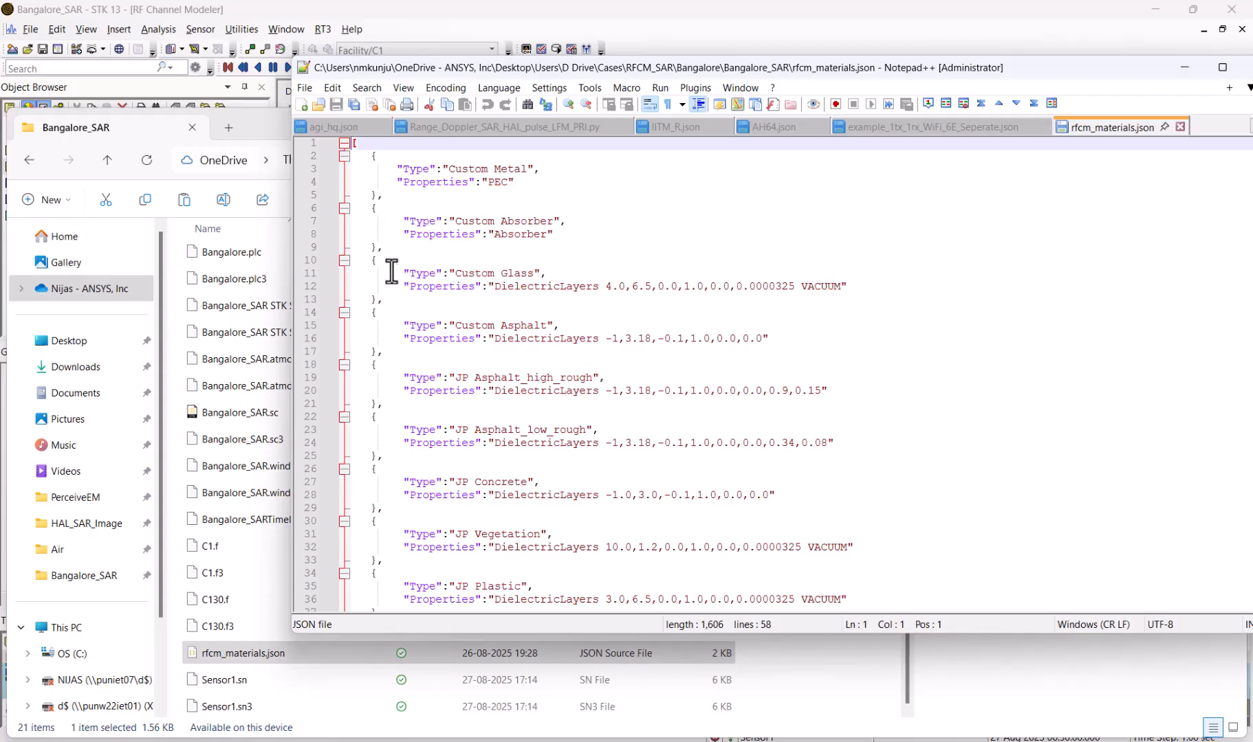
pyautogui.moveTo(404, 273); pyautogui.dragTo(623, 289)
pyautogui.click(595, 338)
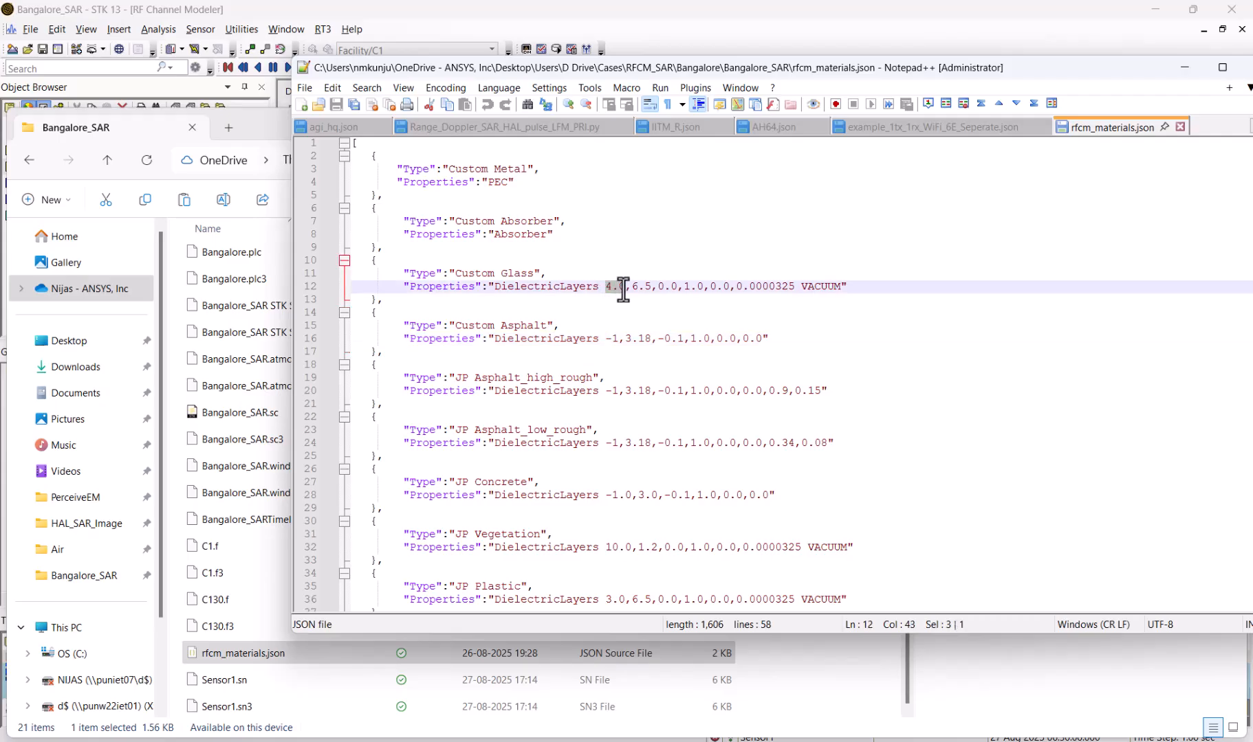
pyautogui.moveTo(632, 287); pyautogui.dragTo(839, 289)
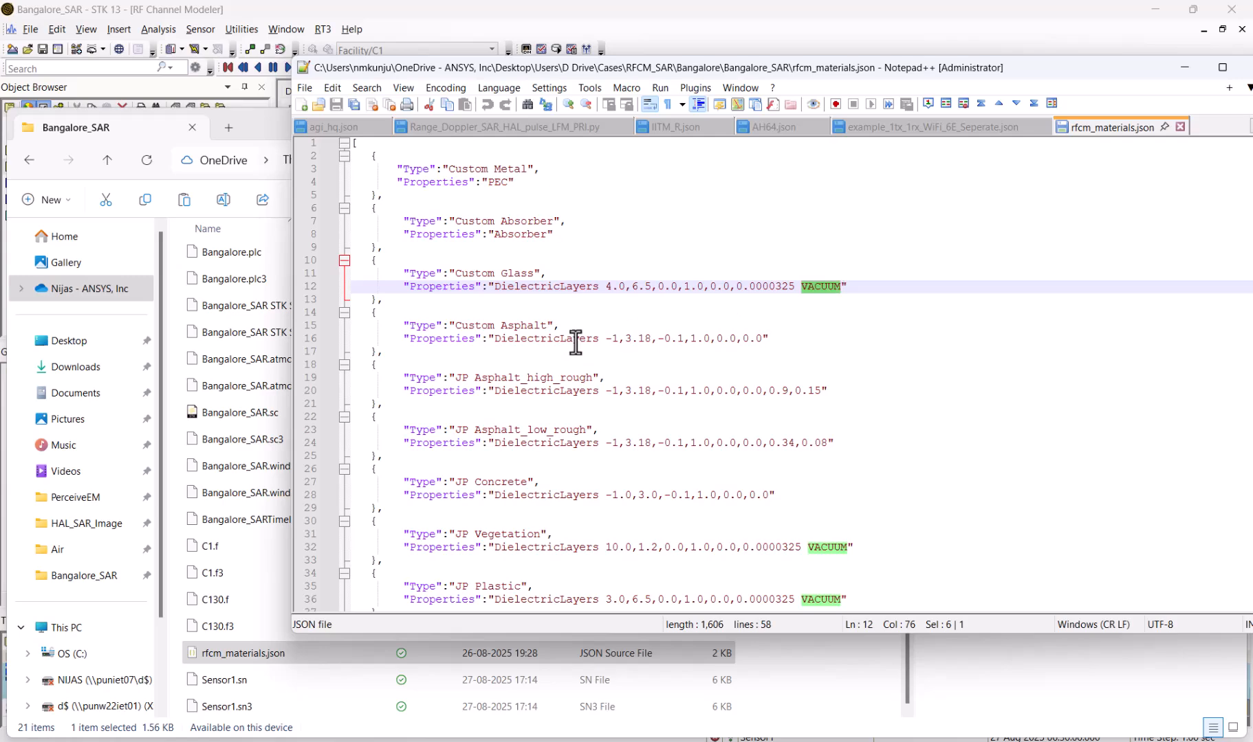
# - Examine the dielectric layer properties of the asphalt, plastic and remaining materials in rfcm_materials.json
pyautogui.moveTo(456, 326); pyautogui.dragTo(615, 339)
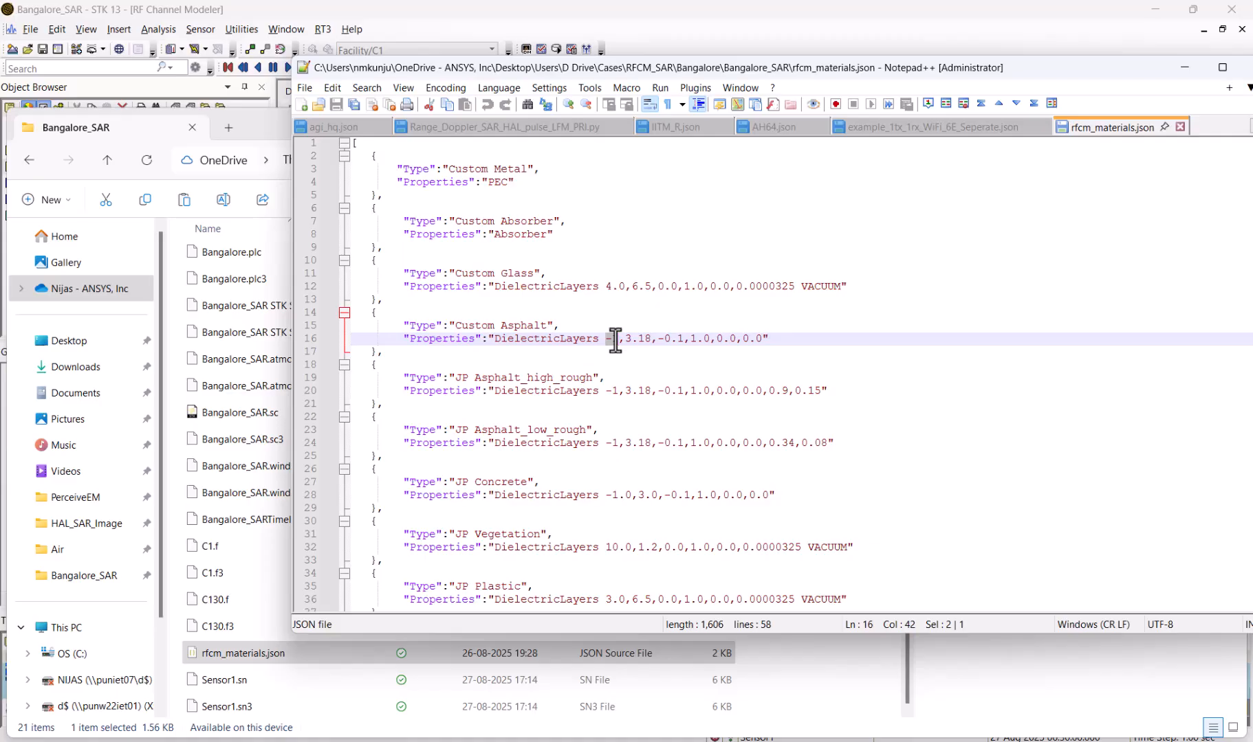
pyautogui.moveTo(606, 390); pyautogui.dragTo(619, 390)
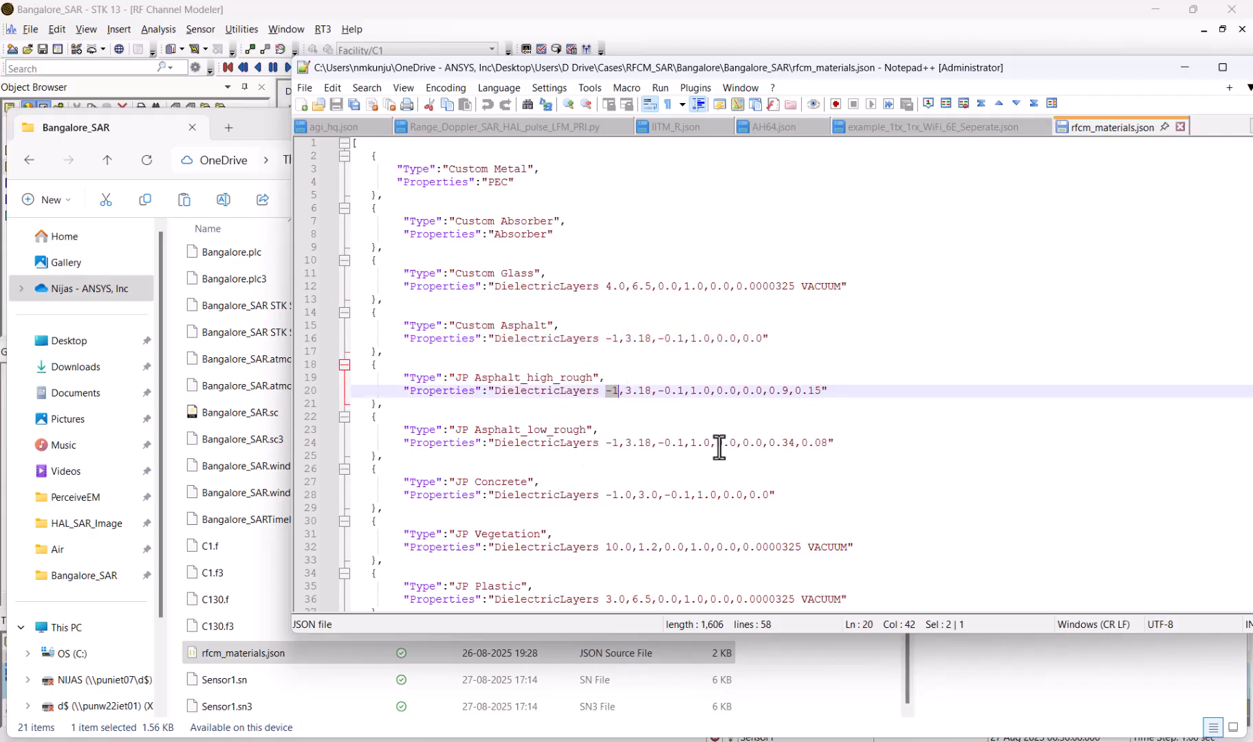
pyautogui.scroll(-1, 558, 440)
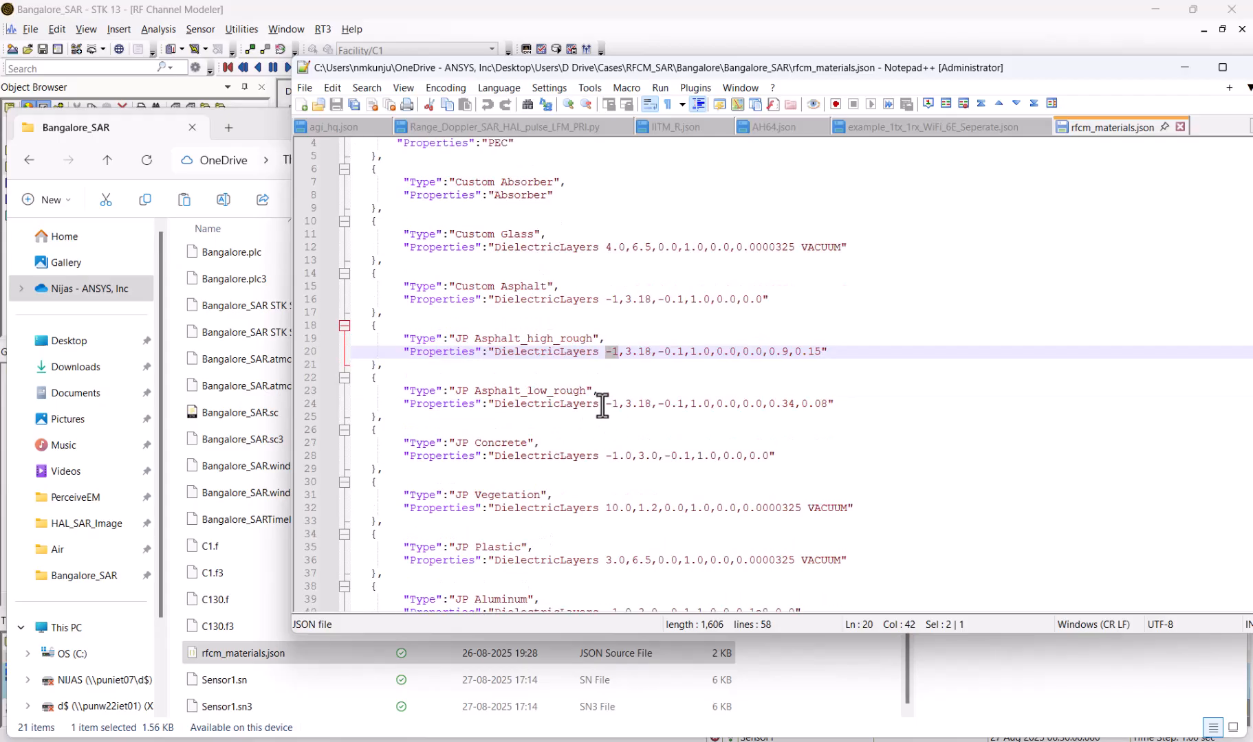
pyautogui.moveTo(605, 405); pyautogui.dragTo(618, 404)
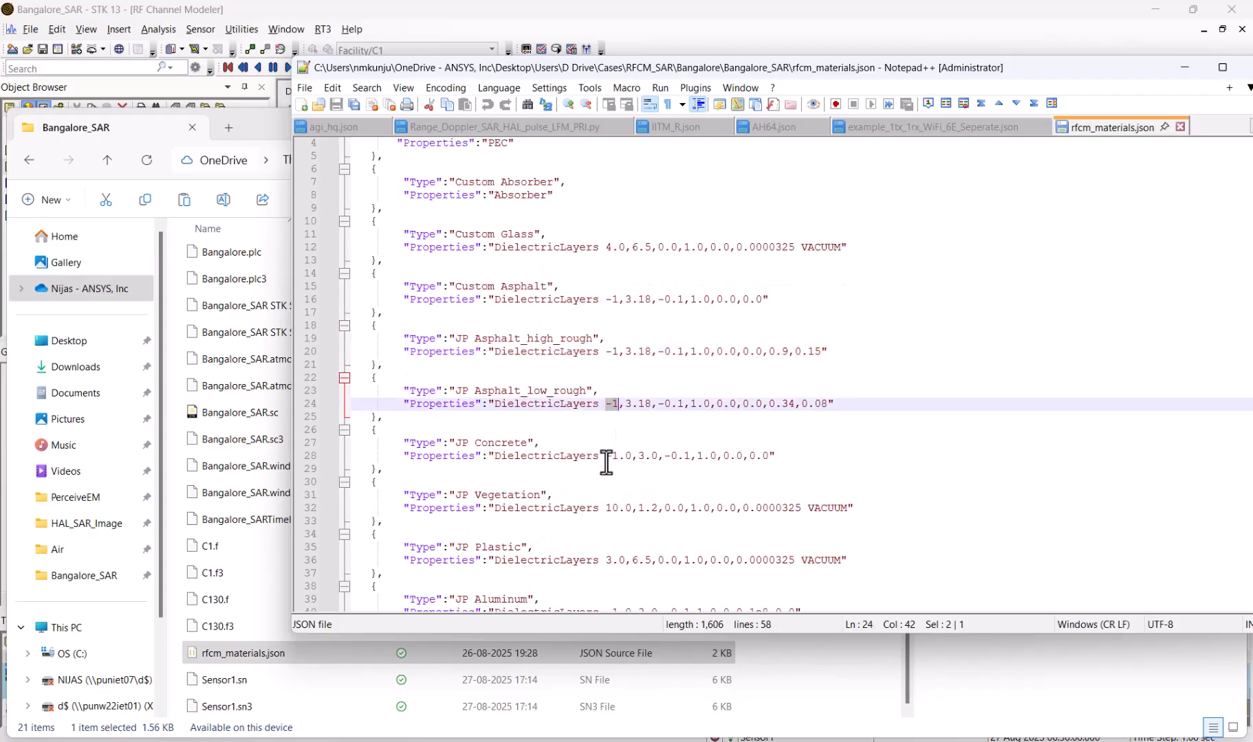
pyautogui.scroll(-2, 550, 521)
pyautogui.scroll(-1, 550, 521)
pyautogui.moveTo(605, 442); pyautogui.dragTo(625, 450)
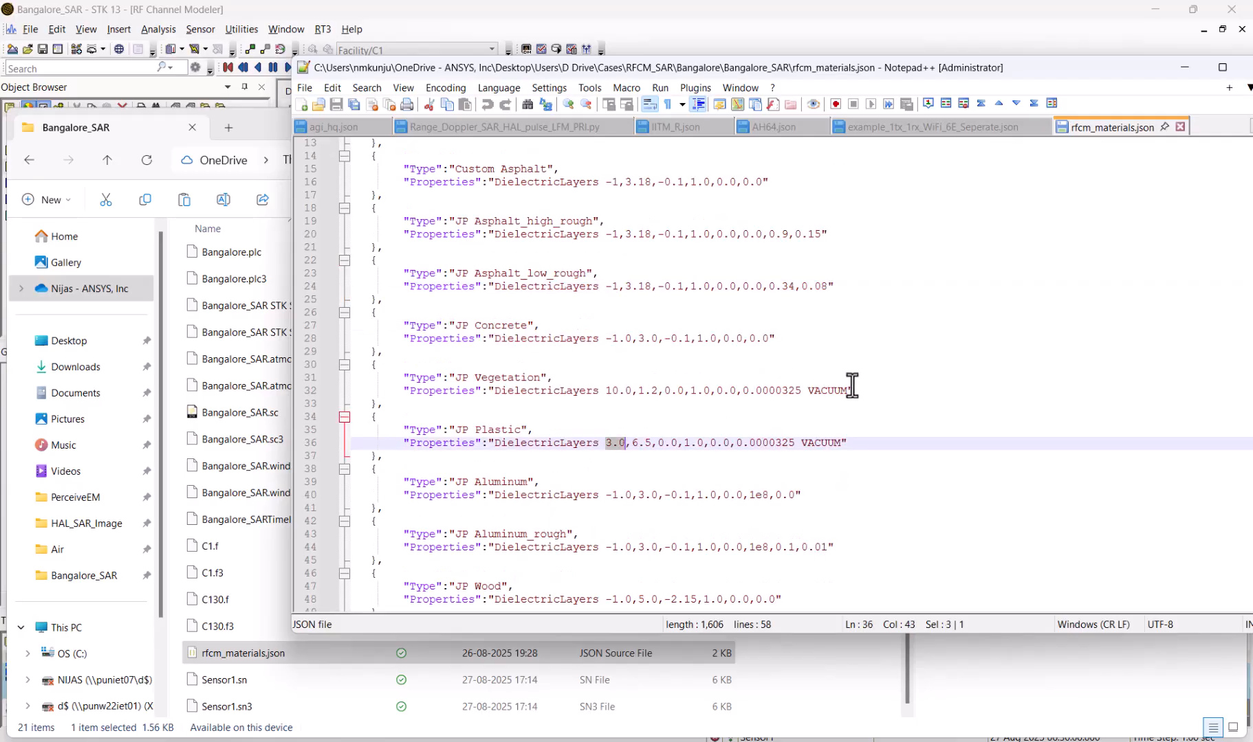
pyautogui.scroll(-3, 555, 399)
pyautogui.scroll(1, 554, 421)
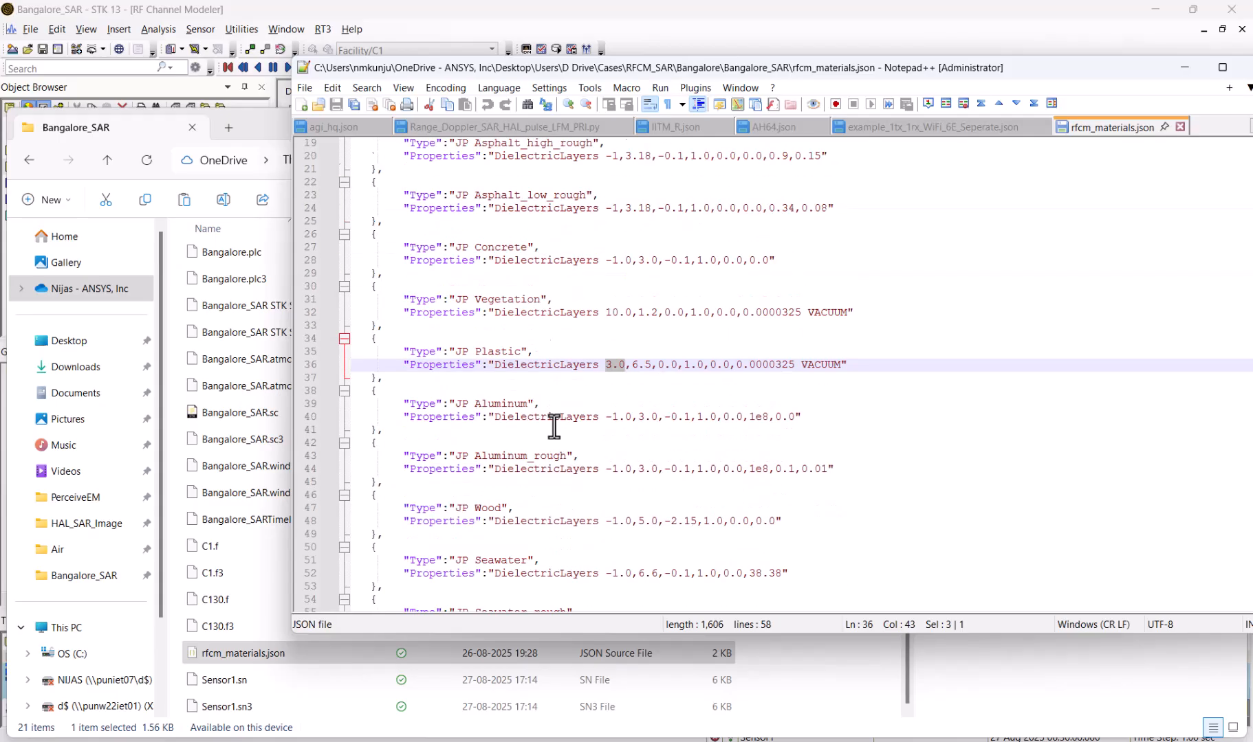
pyautogui.scroll(6, 543, 426)
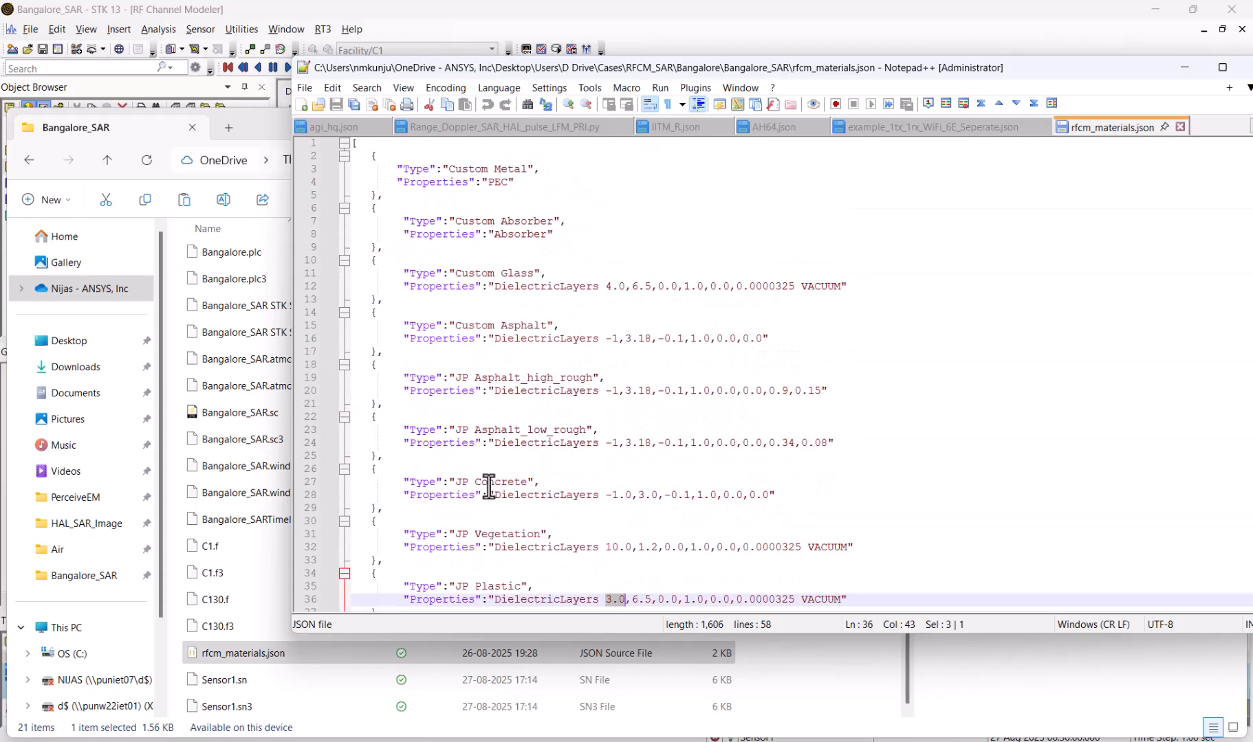
pyautogui.scroll(-10, 422, 526)
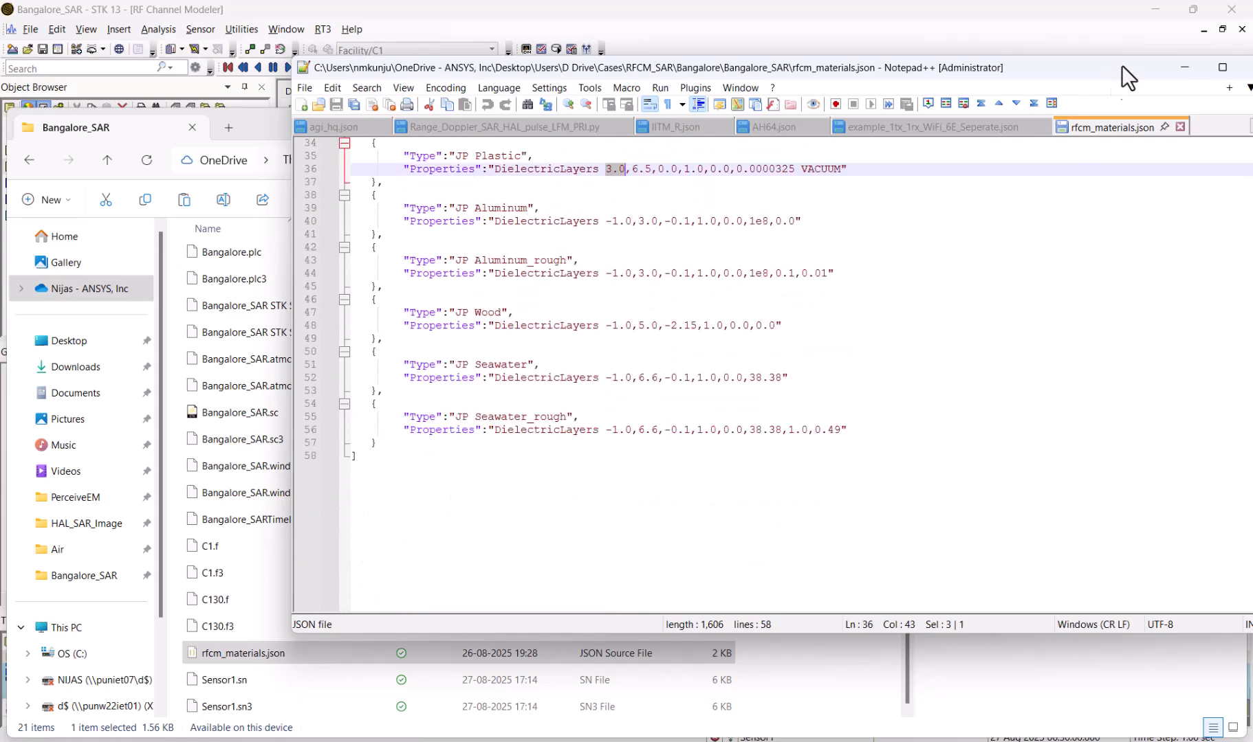
# - Save the scenario, close STK saving the RF Channel Modeler changes, and reopen Bangalore_SAR.sc from its folder
pyautogui.moveTo(1111, 74); pyautogui.dragTo(804, 86)
pyautogui.click(872, 140)
pyautogui.click(877, 81)
pyautogui.click(664, 50)
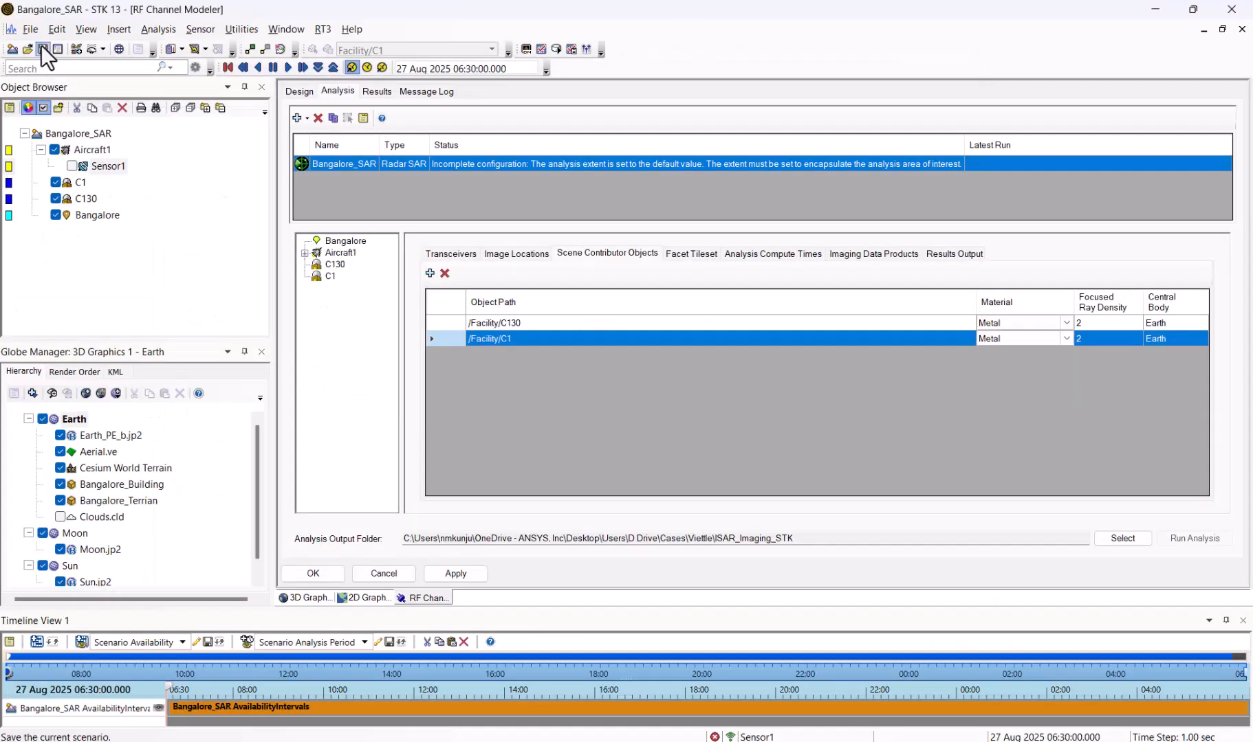
pyautogui.click(42, 50)
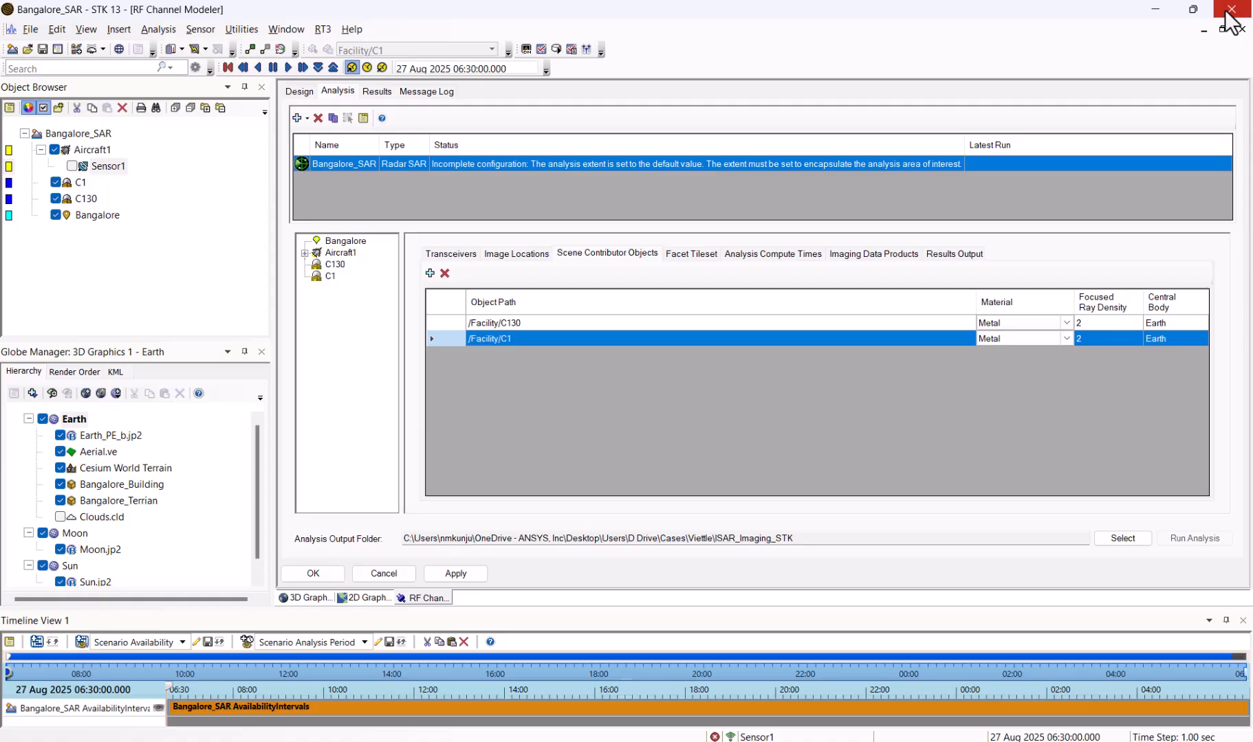
pyautogui.click(1227, 13)
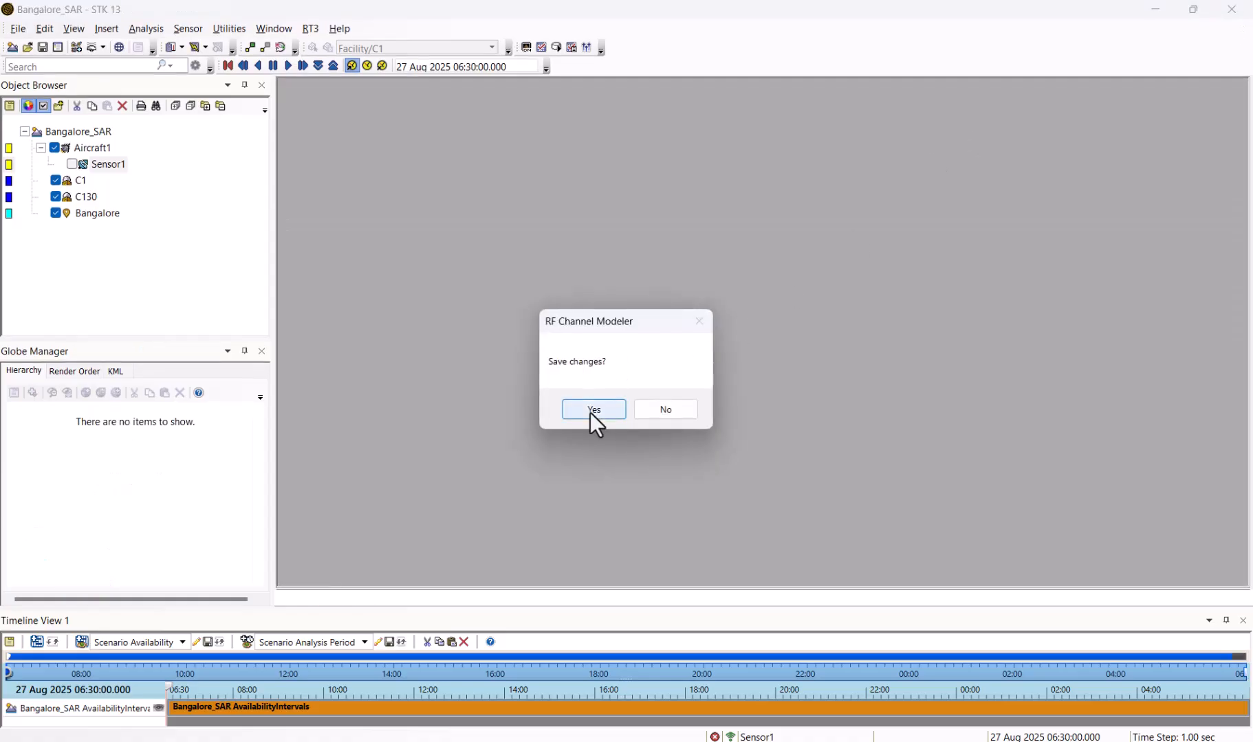
pyautogui.click(593, 410)
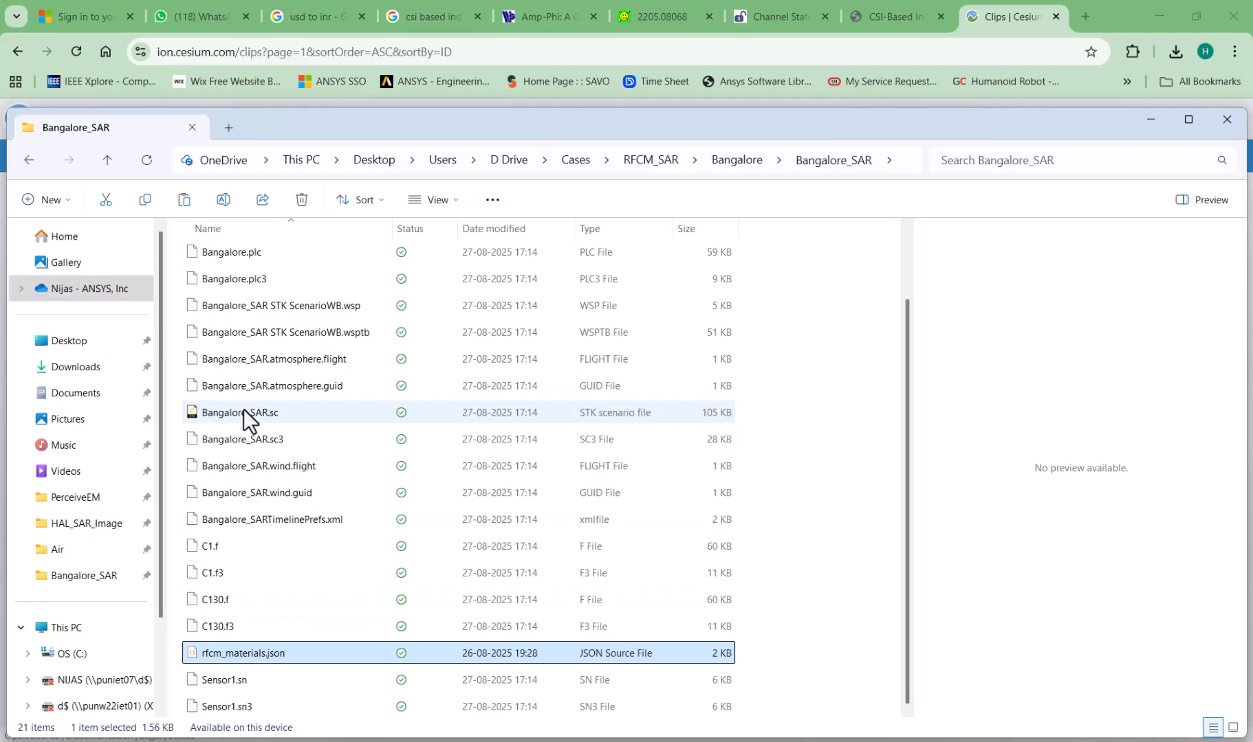
pyautogui.doubleClick(245, 412)
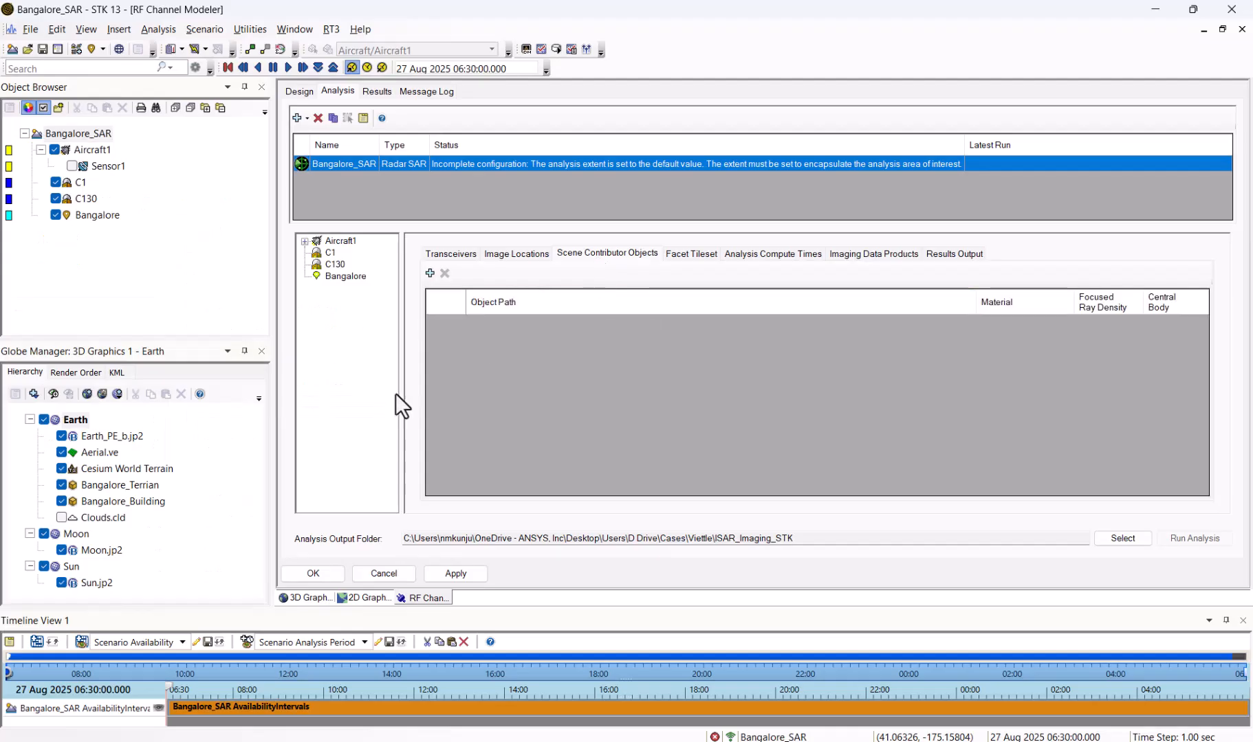
# - Add the C130 facility and the Bangalore place as scene contributor objects of the radar SAR analysis
pyautogui.click(429, 273)
pyautogui.click(489, 360)
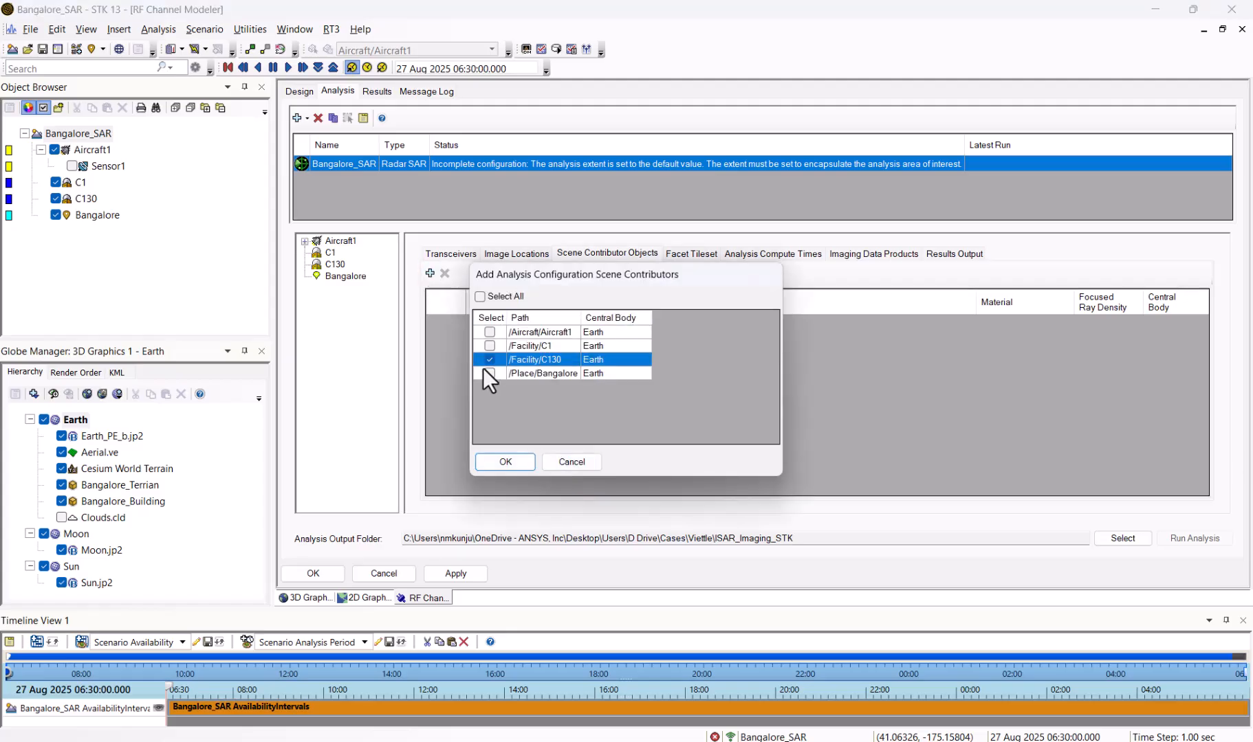
pyautogui.click(489, 373)
pyautogui.click(504, 462)
# - Assign the JP Aluminum_rough material to both scene contributors, C130 and Bangalore, and check their focused ray densities
pyautogui.click(1067, 322)
pyautogui.click(1066, 323)
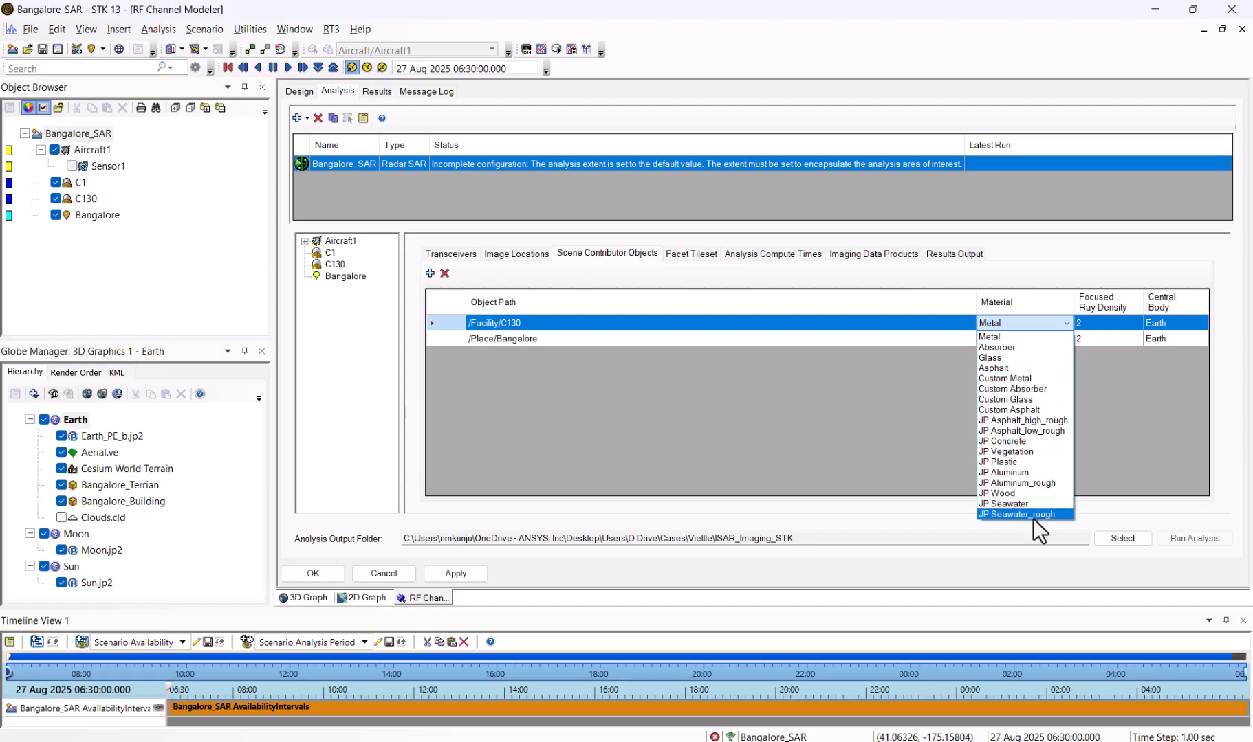
pyautogui.click(1012, 484)
pyautogui.click(1066, 339)
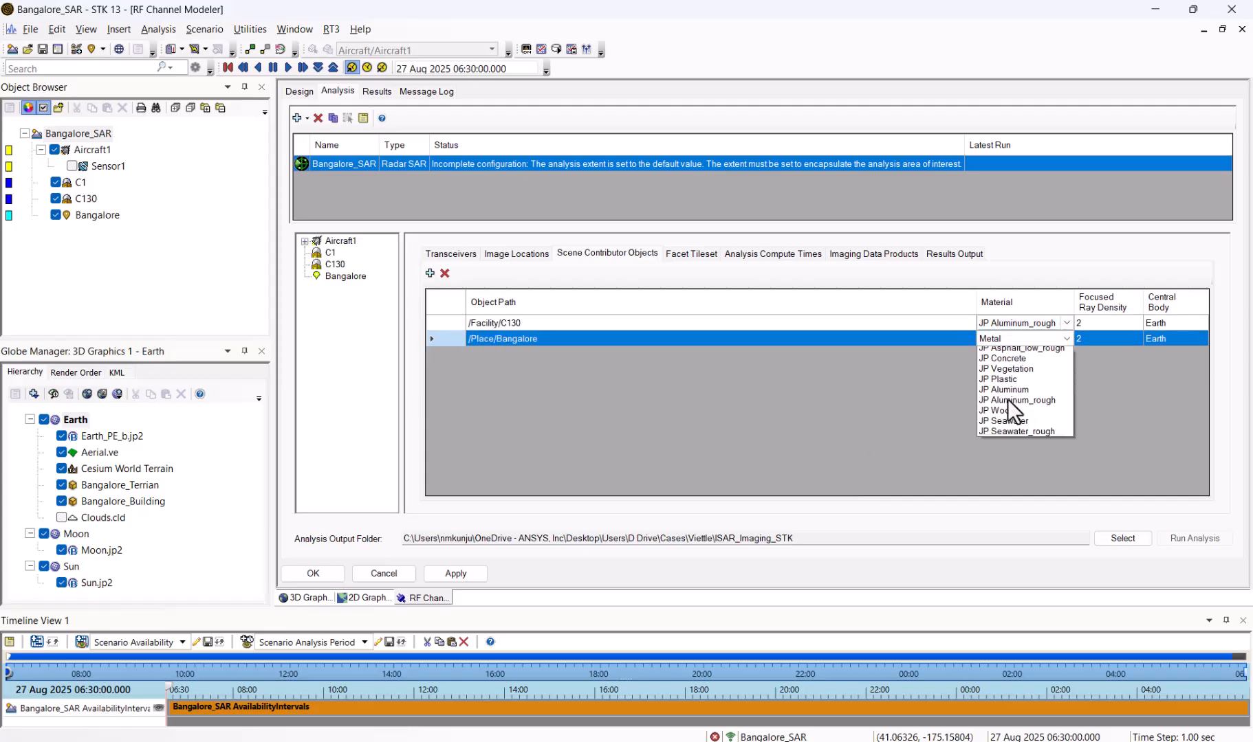
pyautogui.click(1005, 502)
pyautogui.click(1088, 320)
pyautogui.click(1089, 337)
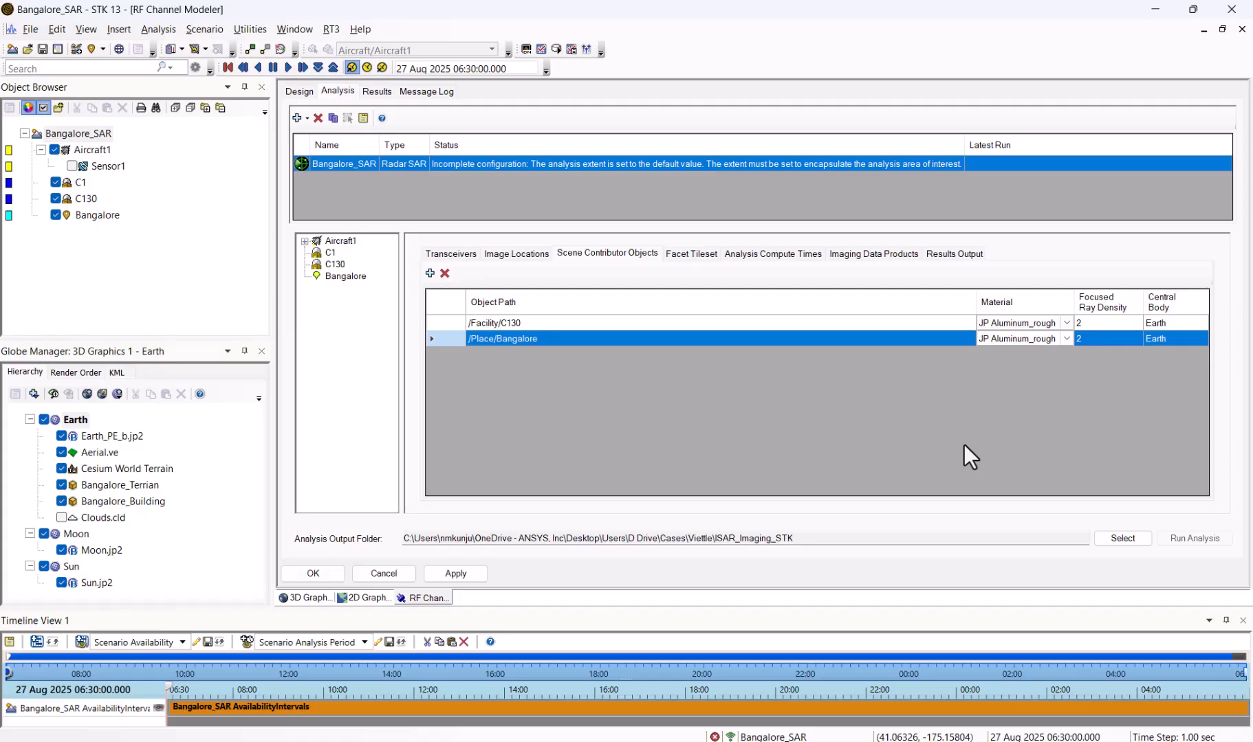
pyautogui.click(1085, 320)
pyautogui.click(1091, 325)
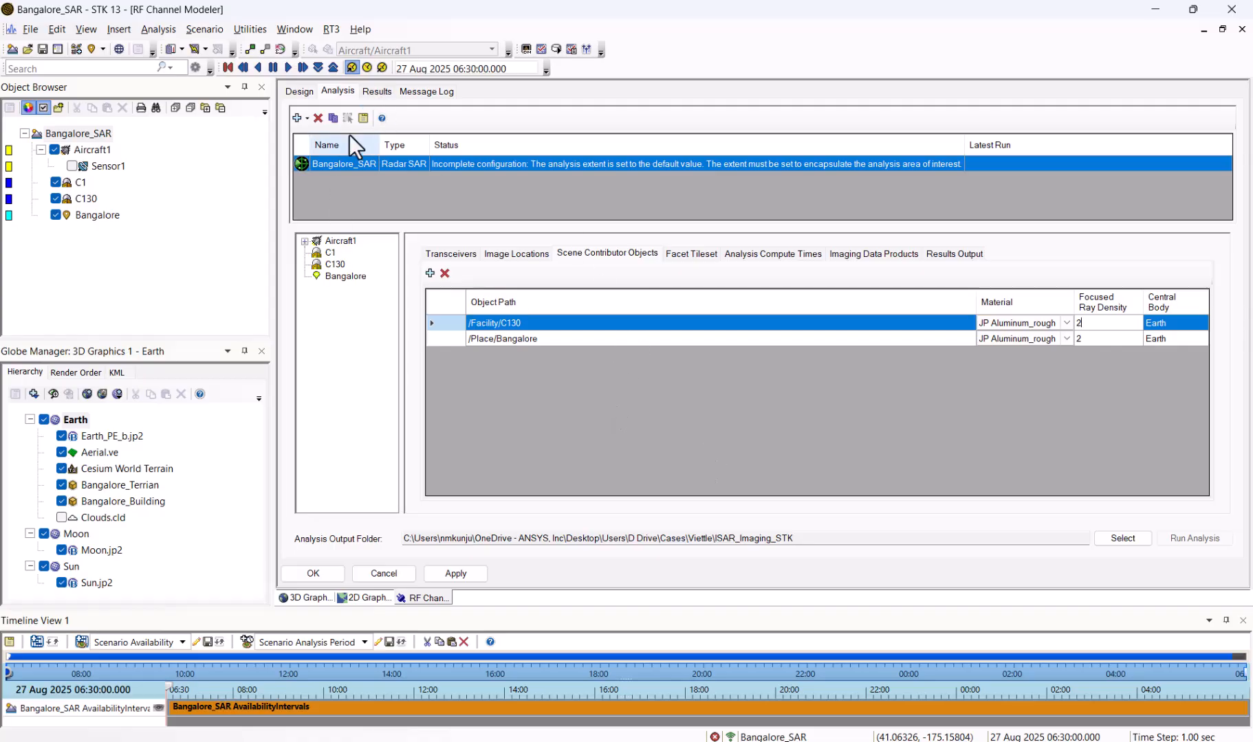
# - Set the ray density to 0.5 in the advanced solver options, keeping 3 reflections and 0 transmissions
pyautogui.click(363, 118)
pyautogui.doubleClick(554, 338)
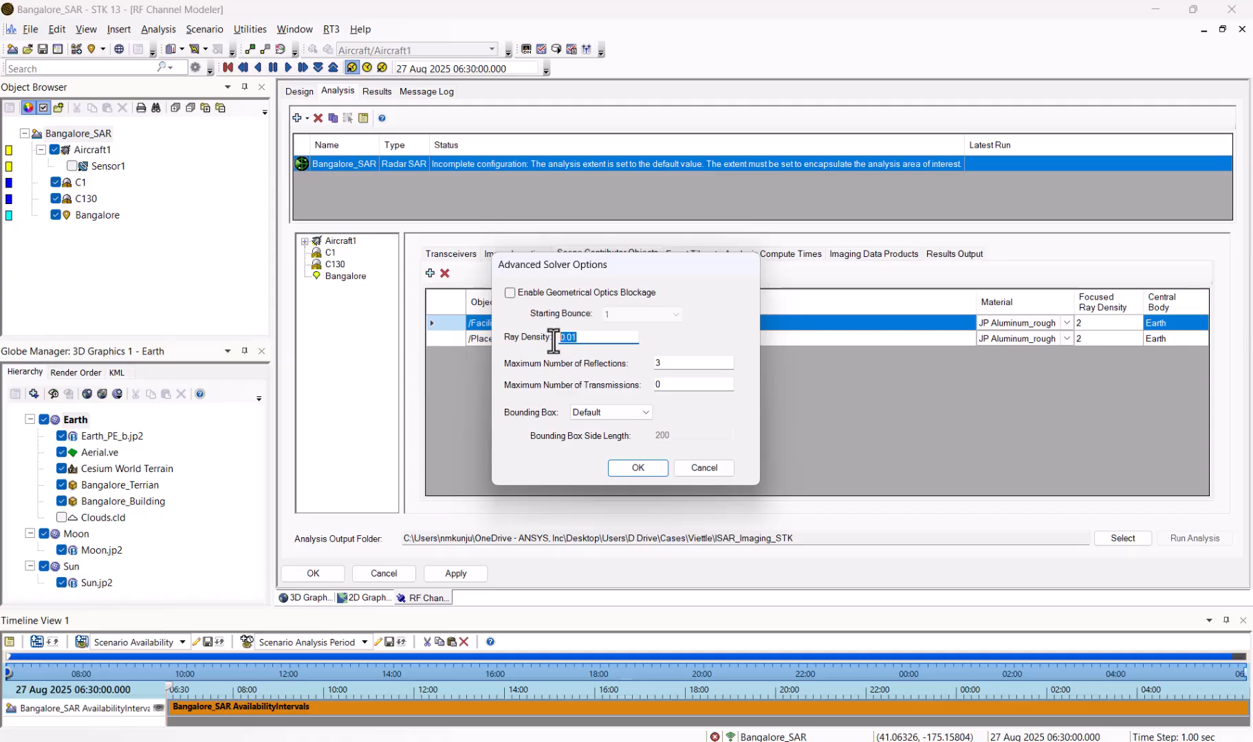
pyautogui.write('.5')
pyautogui.doubleClick(696, 362)
pyautogui.doubleClick(662, 385)
pyautogui.moveTo(665, 384); pyautogui.dragTo(643, 384)
pyautogui.click(632, 467)
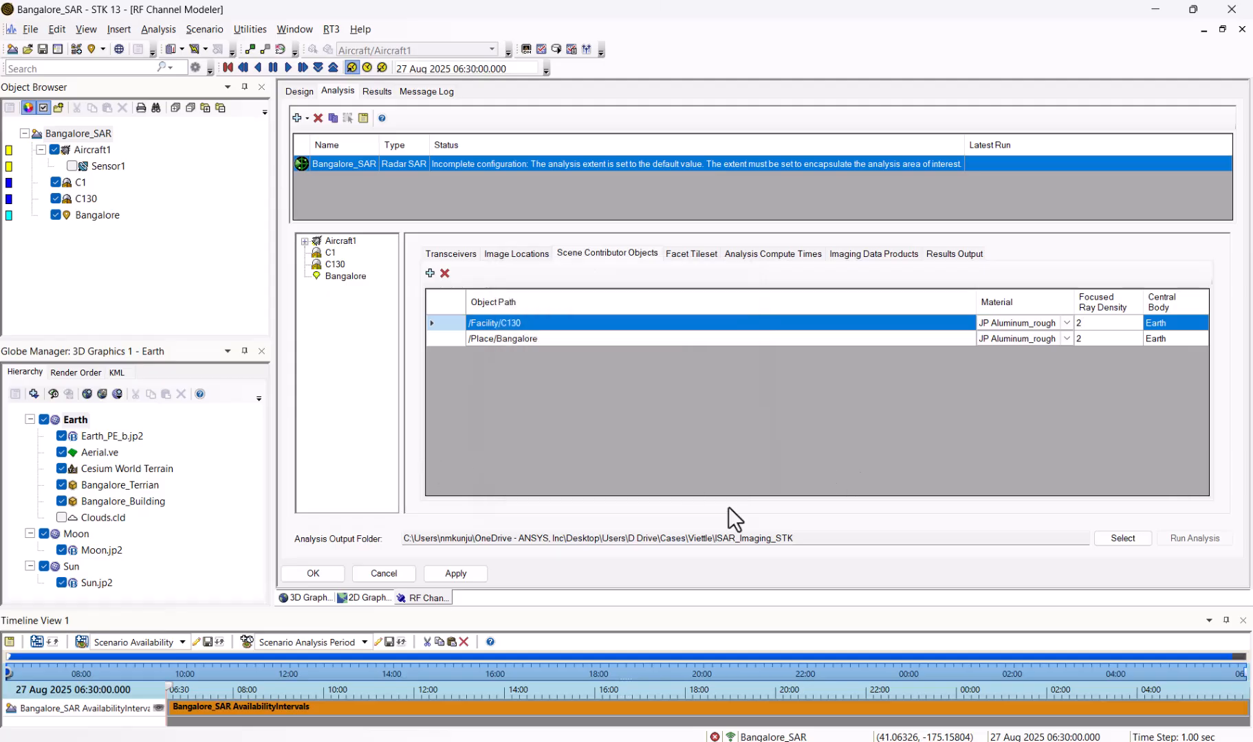
# - Assign Custom Asphalt to the Bangalore_Terrian tileset and JP Concrete to the Bangalore_Building tileset
pyautogui.click(693, 253)
pyautogui.moveTo(1207, 370); pyautogui.dragTo(1204, 420)
pyautogui.scroll(-1, 455, 446)
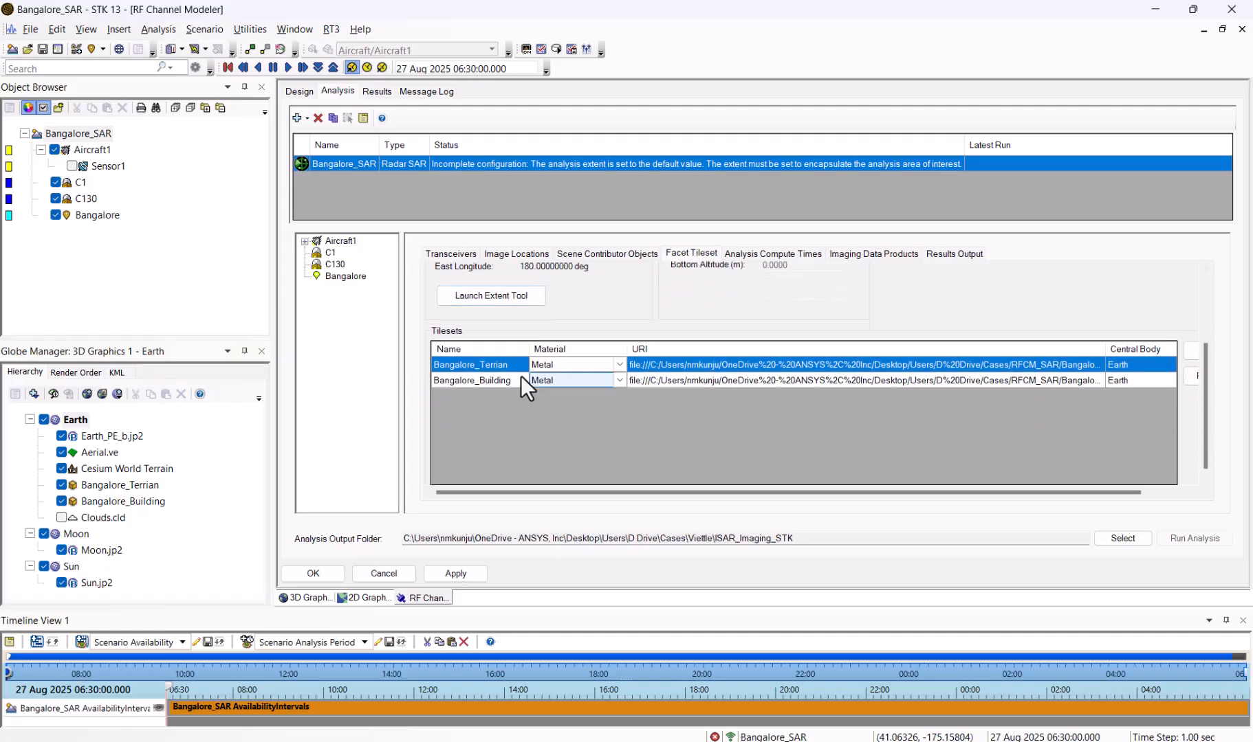
pyautogui.click(618, 365)
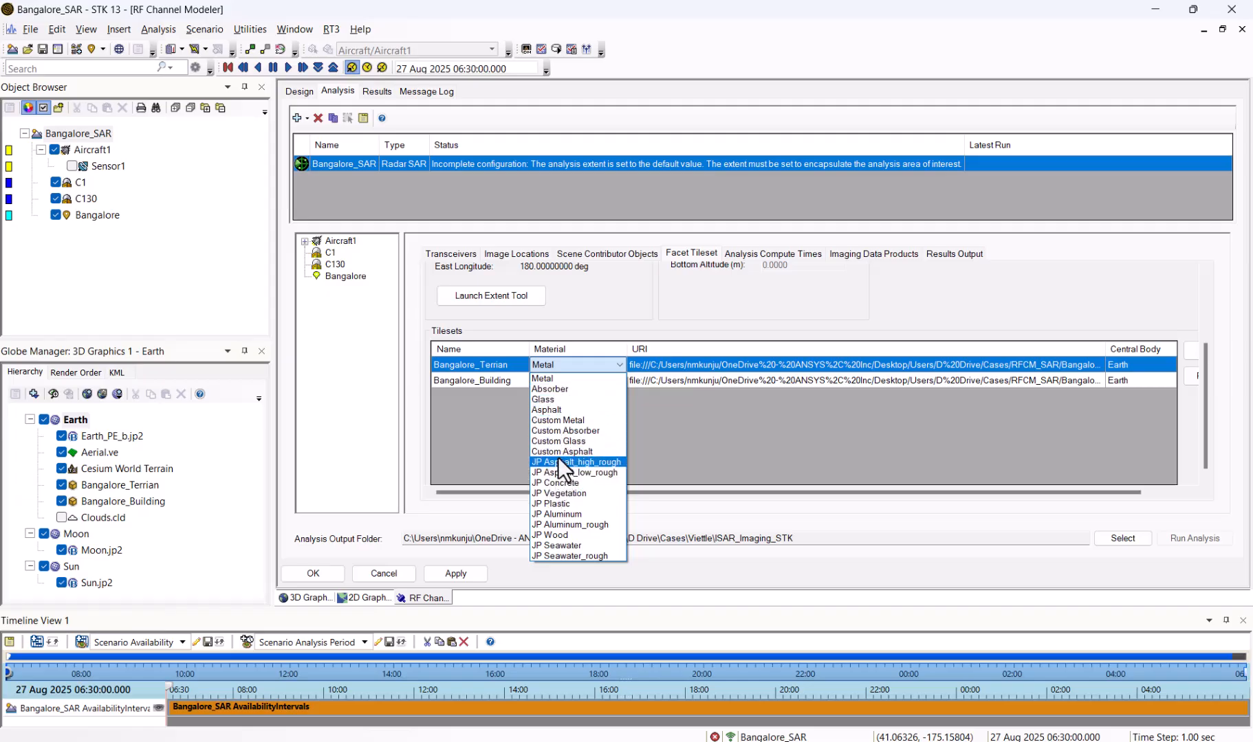
pyautogui.click(562, 453)
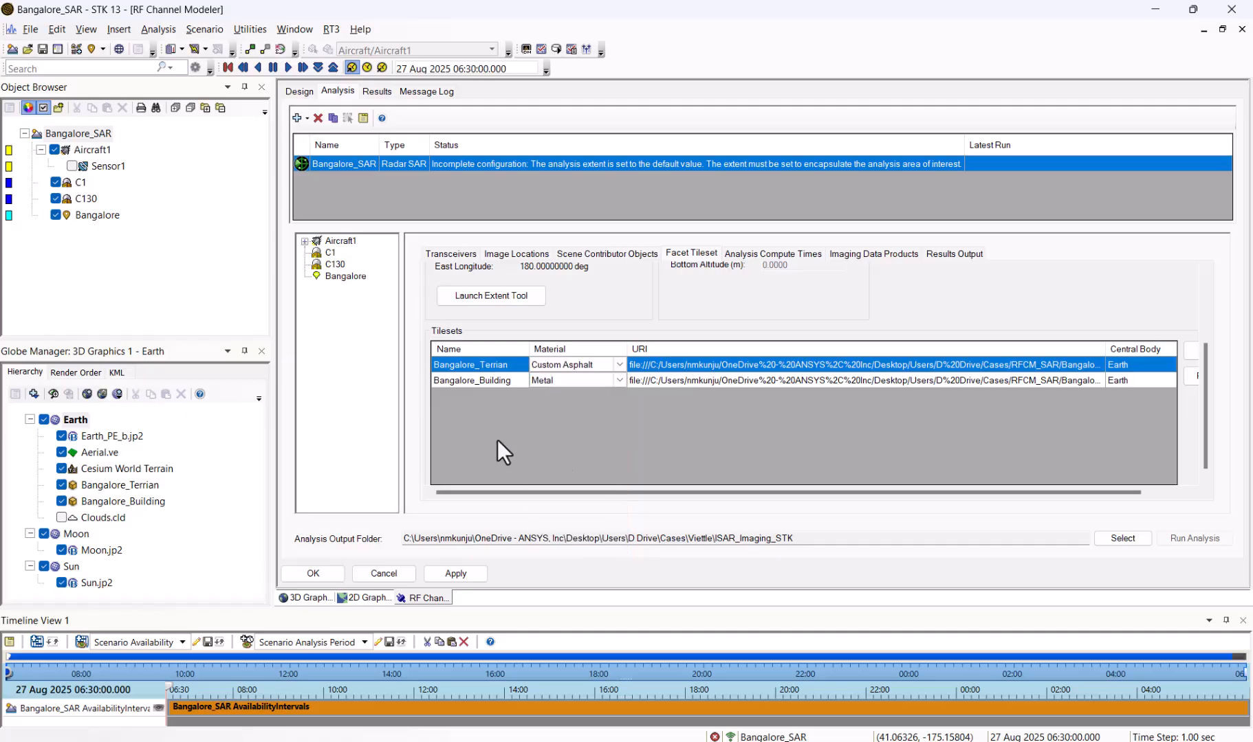
pyautogui.click(618, 380)
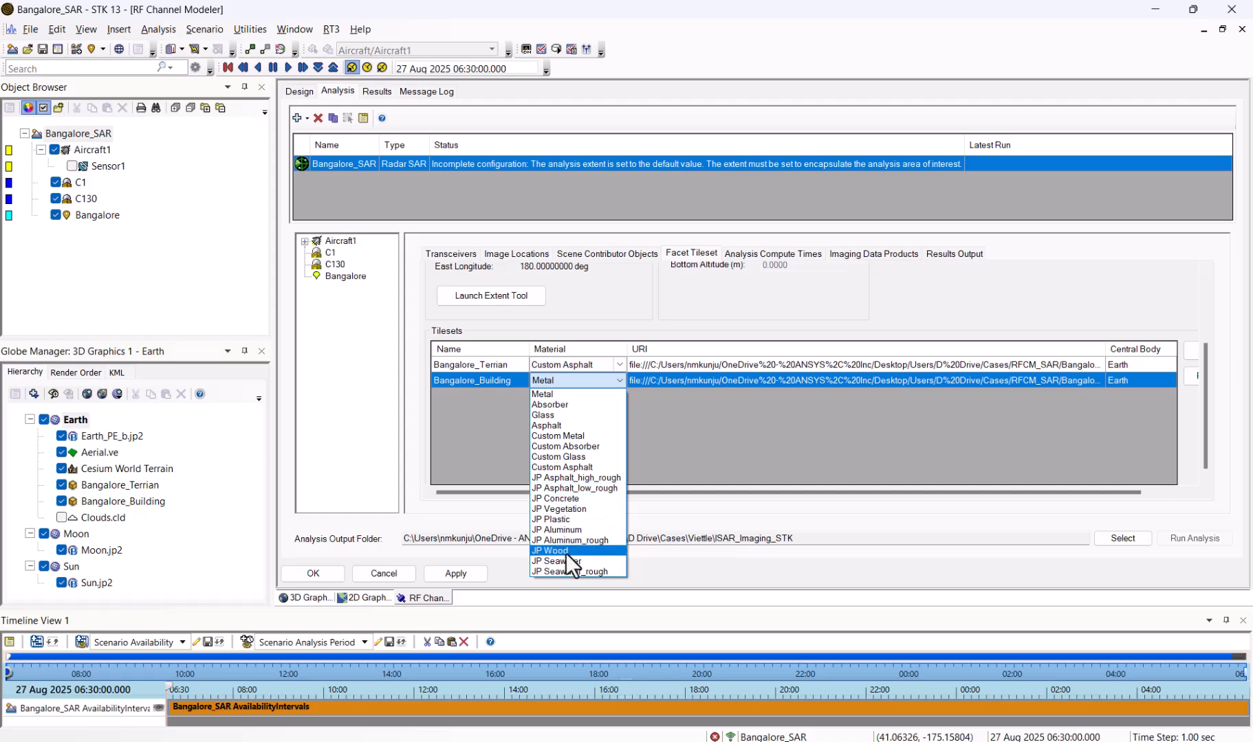
pyautogui.click(568, 499)
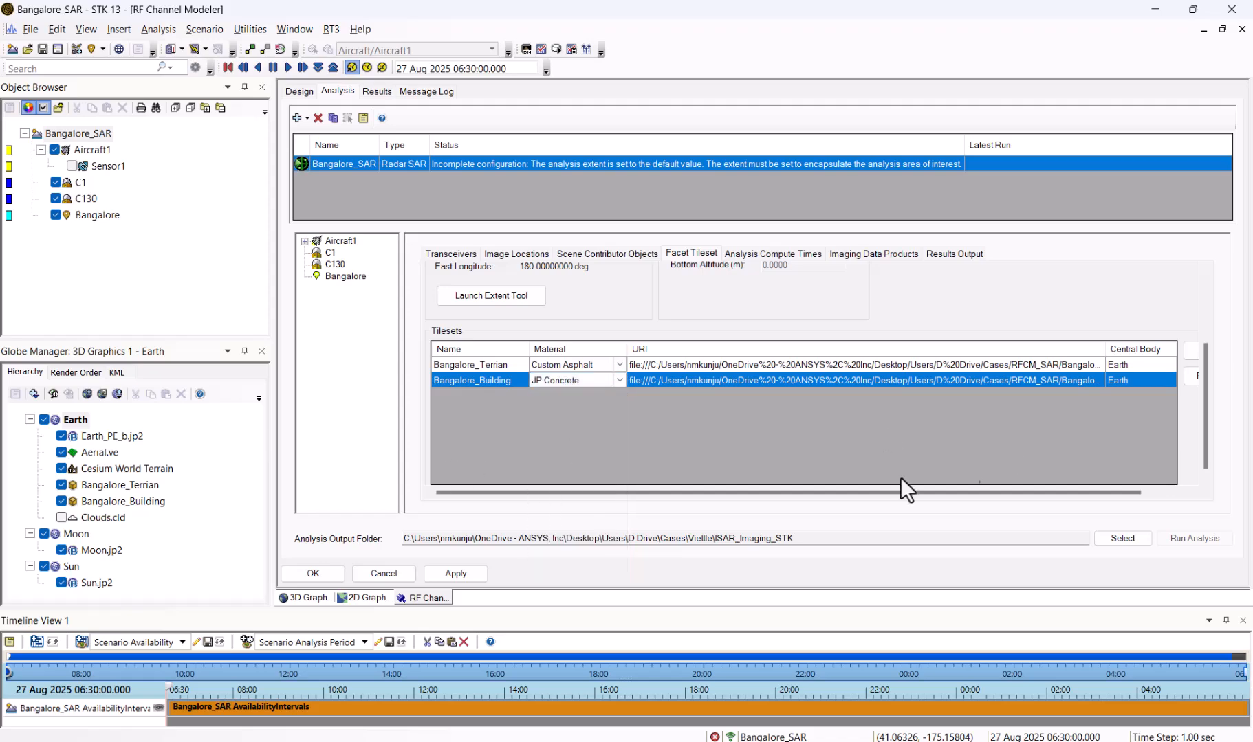
pyautogui.moveTo(839, 493); pyautogui.dragTo(994, 500)
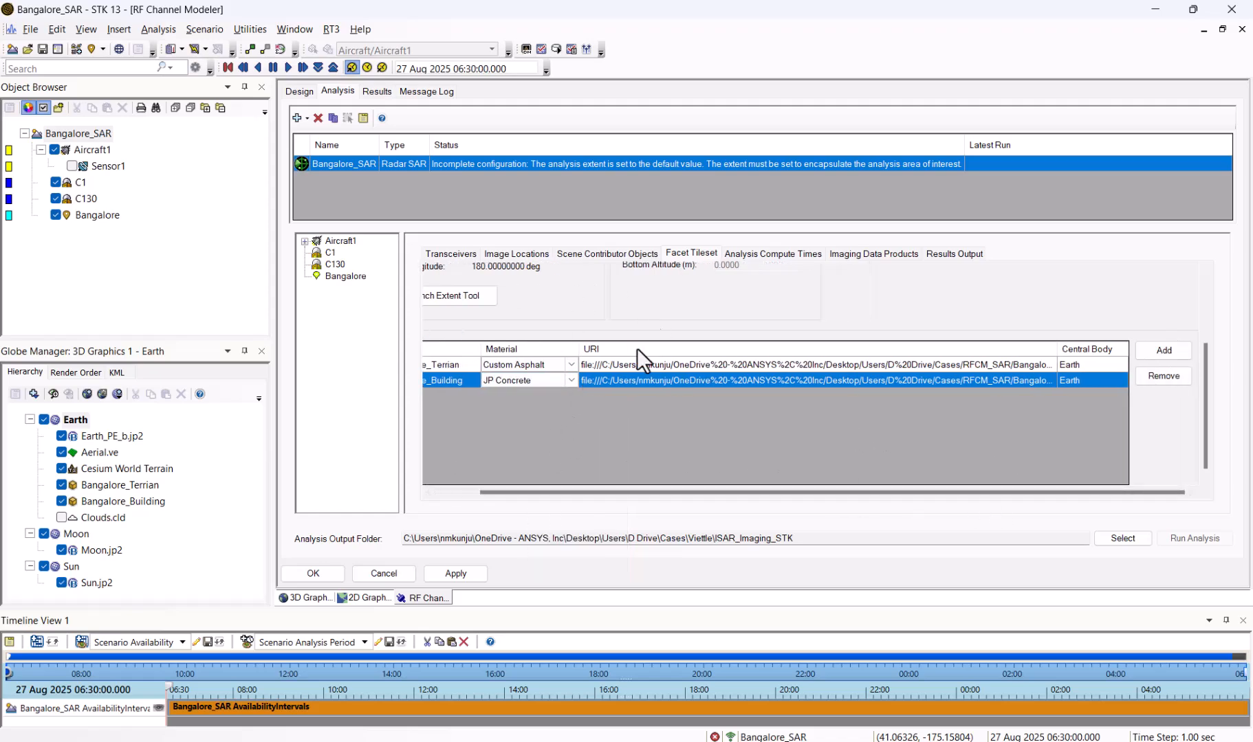
# - Replace the scenario analysis interval with custom compute times from 0 to 100 EpSec at a 5-second step size
pyautogui.click(769, 256)
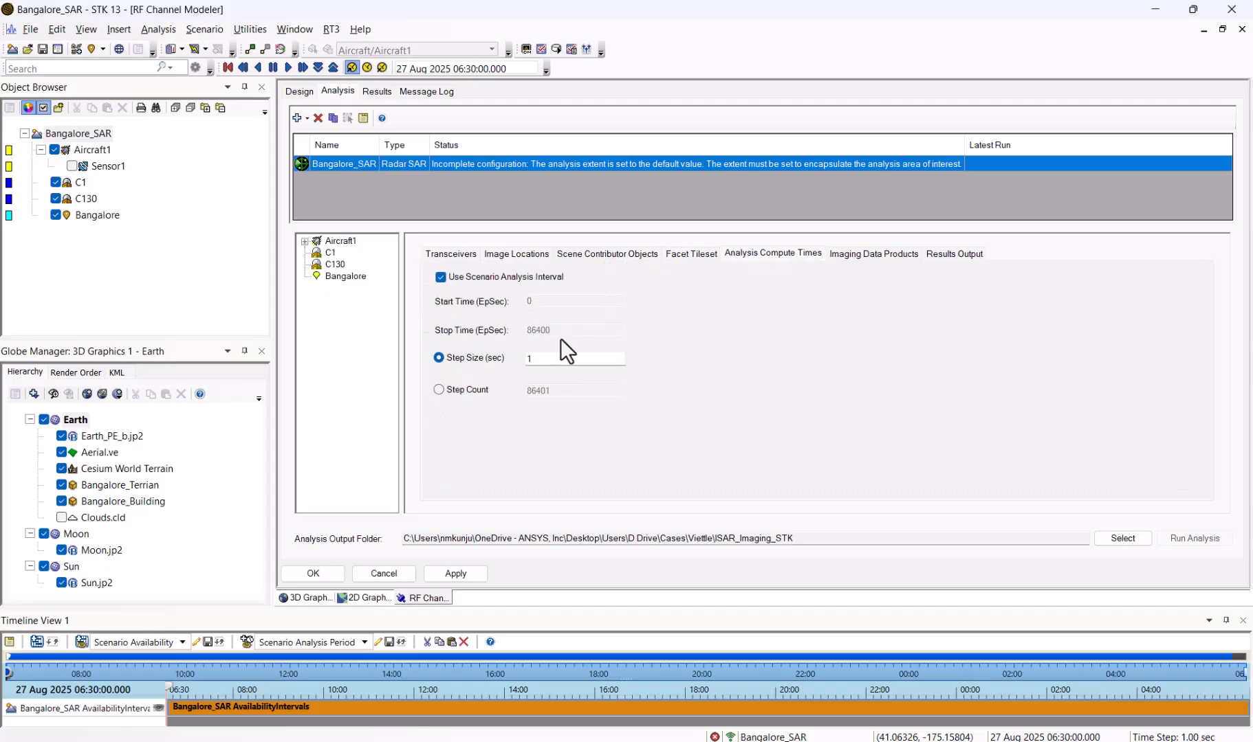
pyautogui.click(440, 277)
pyautogui.click(553, 302)
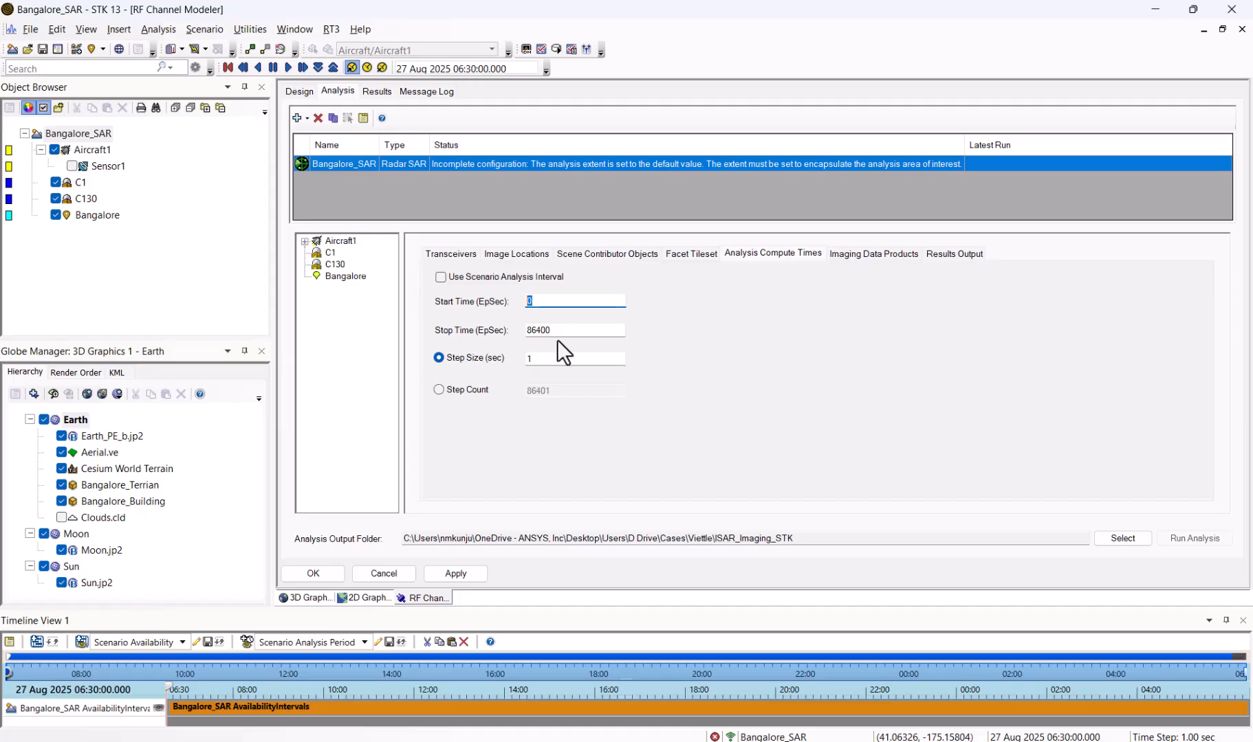
pyautogui.doubleClick(553, 330)
pyautogui.write('100')
pyautogui.press('Tab')
pyautogui.write('5')
pyautogui.moveTo(566, 358); pyautogui.dragTo(444, 355)
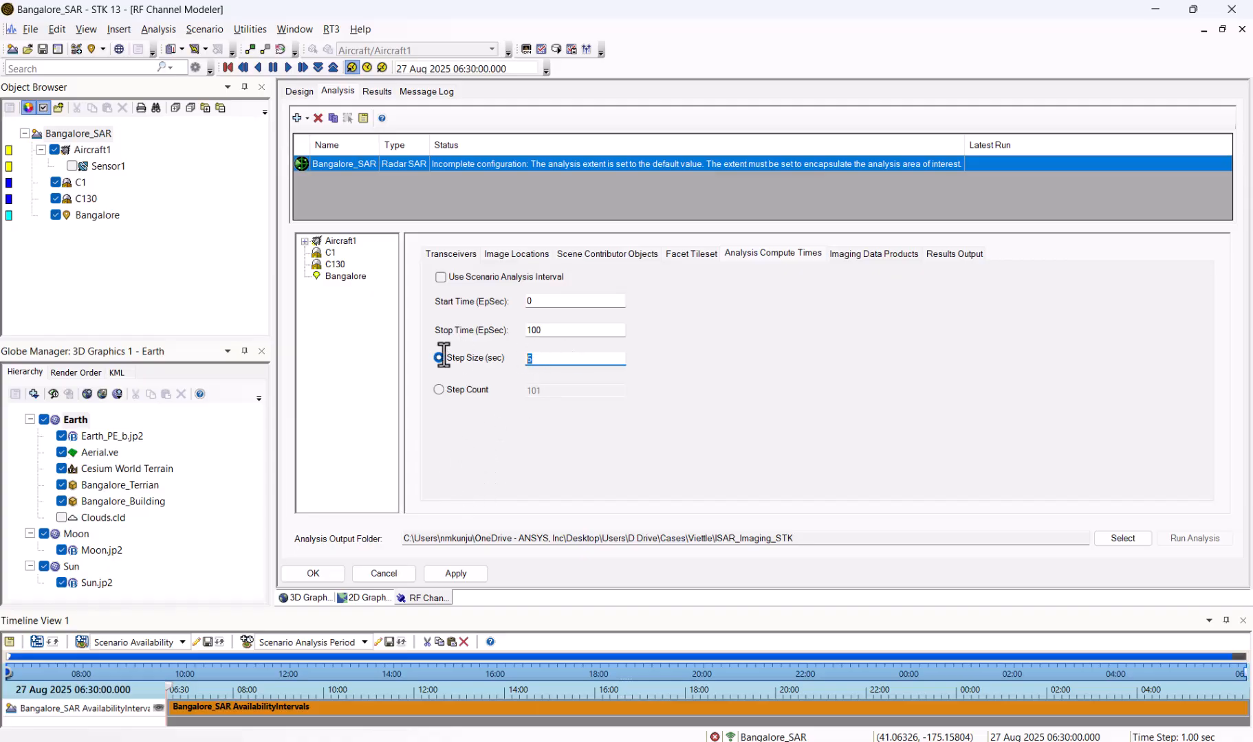
# - Set the imaging product's range and cross range window sizes to 500 m and check the required samples and pulse count
pyautogui.click(873, 253)
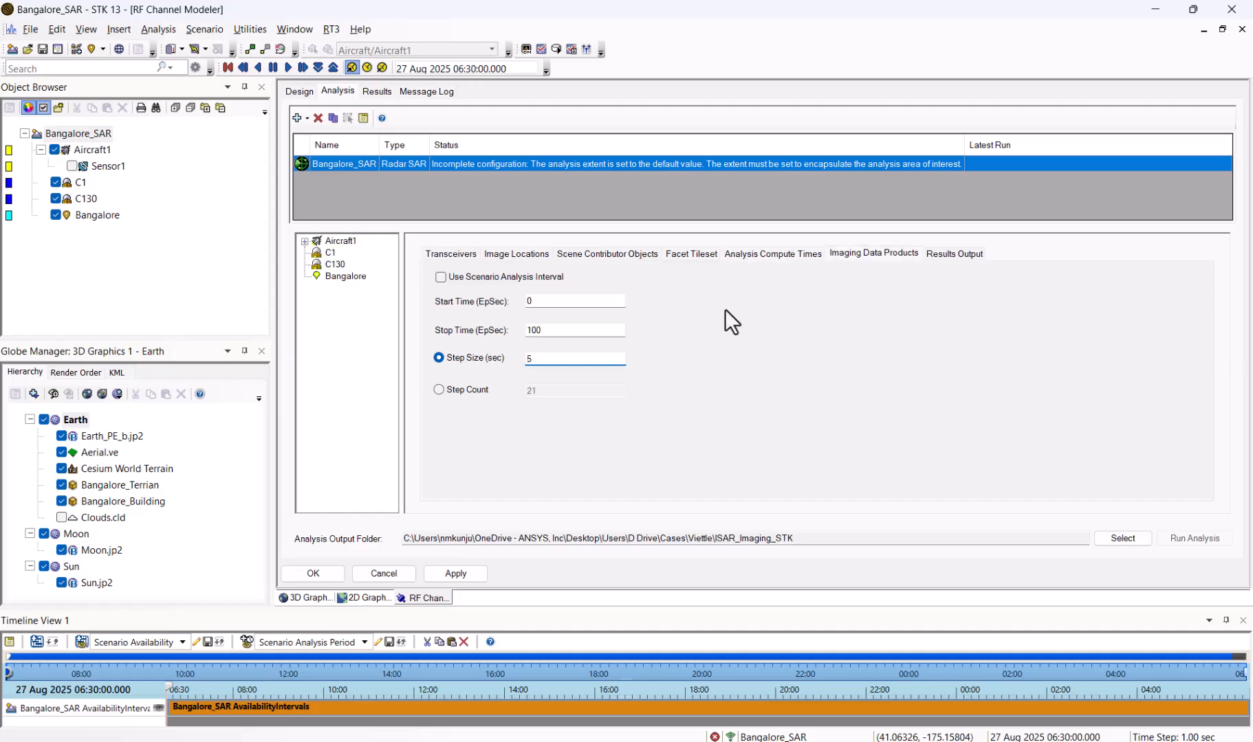
pyautogui.moveTo(642, 365); pyautogui.dragTo(560, 356)
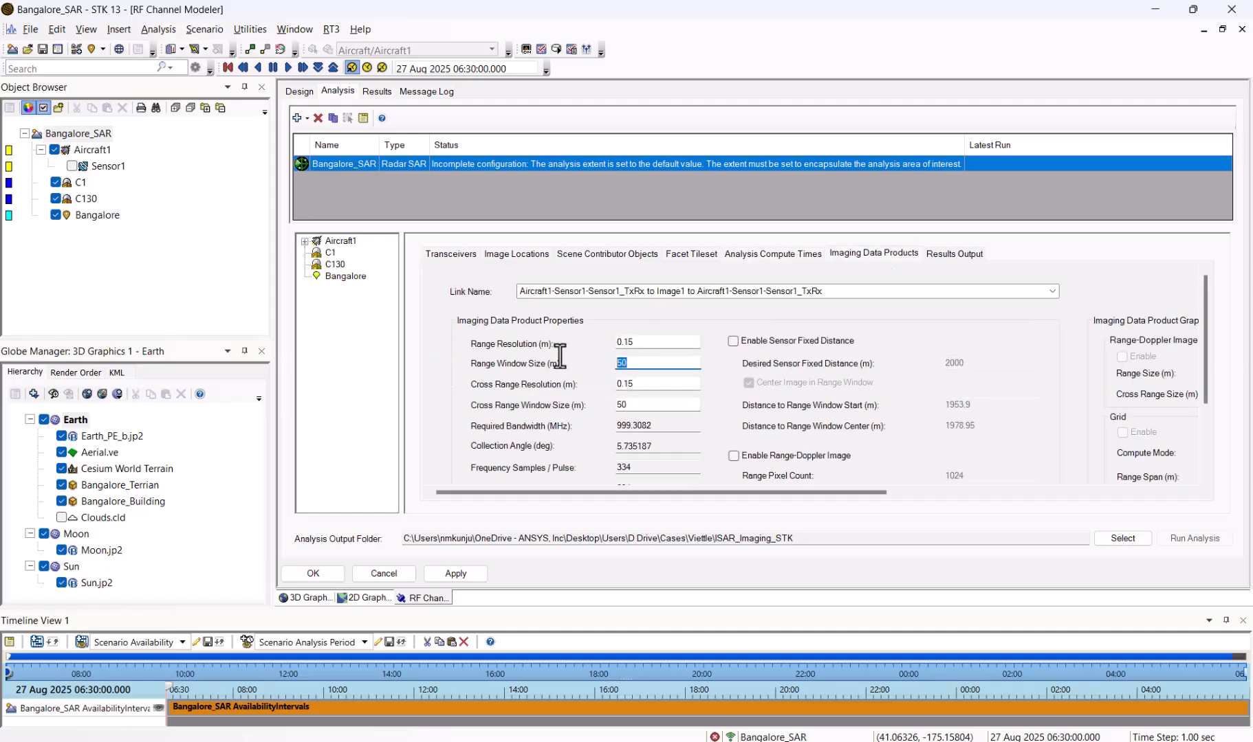
pyautogui.write('500')
pyautogui.moveTo(641, 405); pyautogui.dragTo(562, 412)
pyautogui.write('500')
pyautogui.click(654, 423)
pyautogui.moveTo(641, 384); pyautogui.dragTo(599, 382)
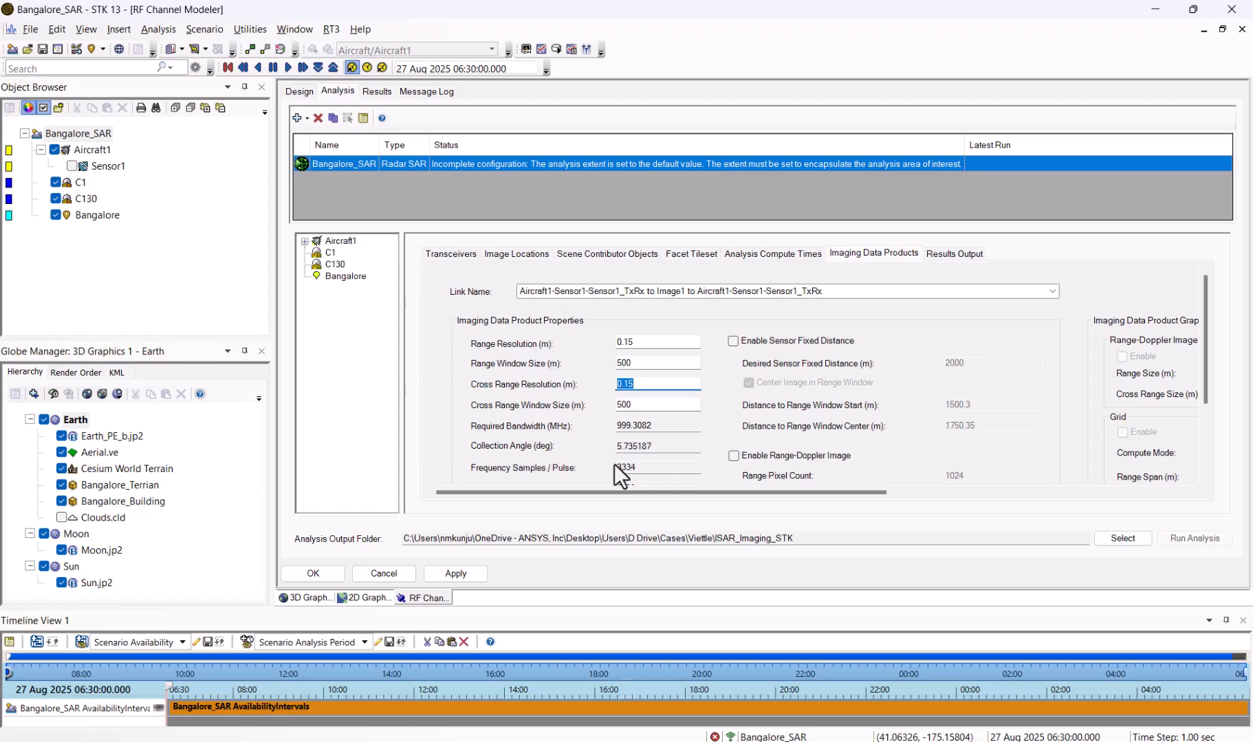
pyautogui.moveTo(641, 468); pyautogui.dragTo(592, 469)
pyautogui.scroll(-2, 598, 454)
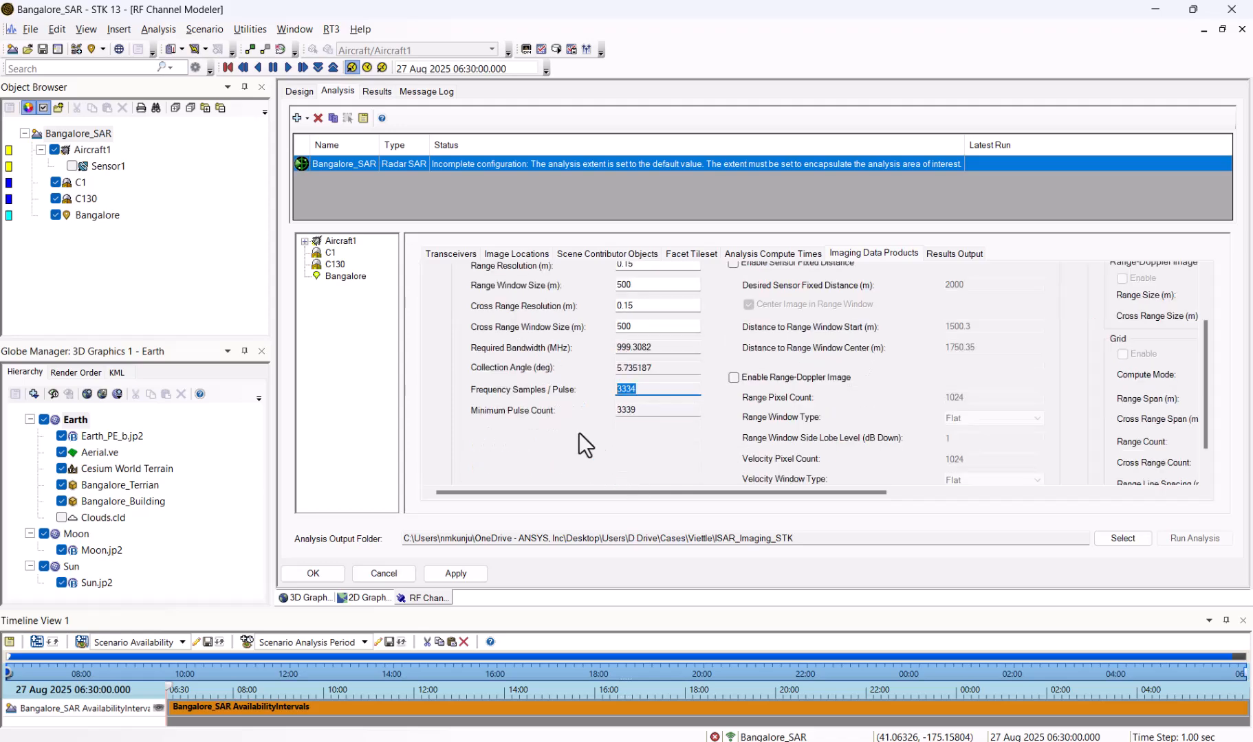
pyautogui.scroll(2, 638, 330)
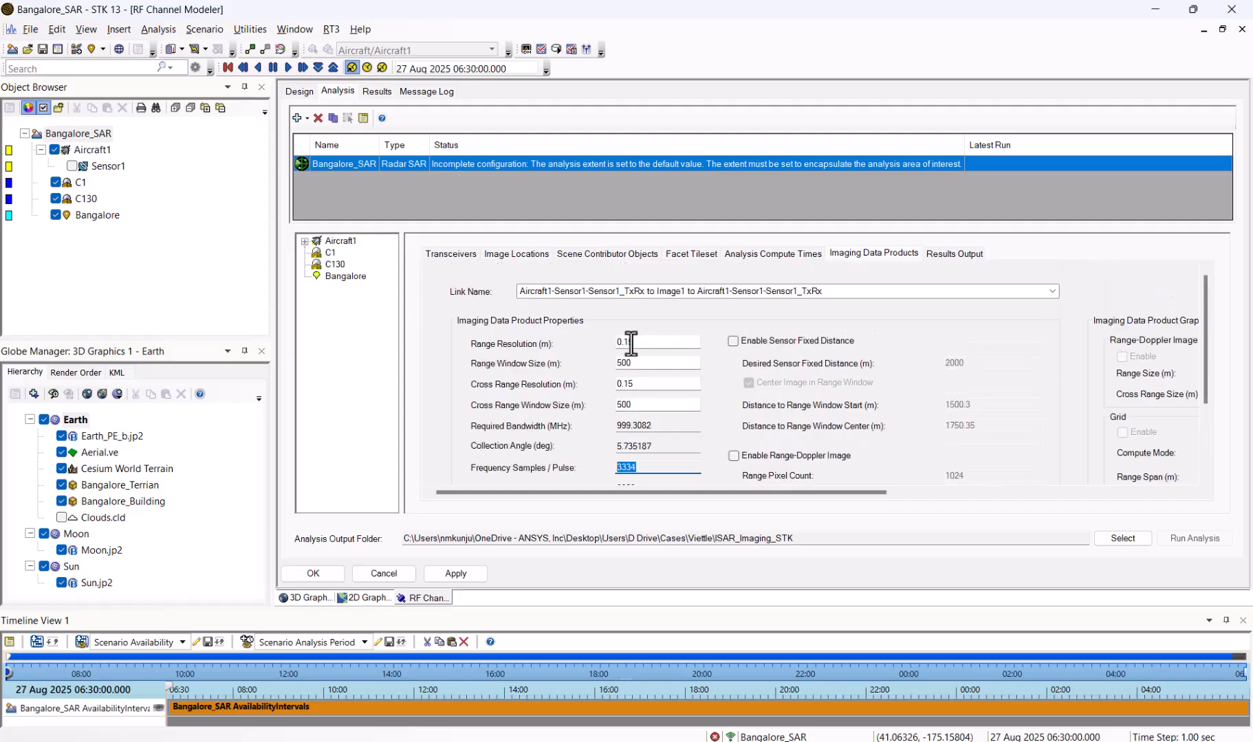
# - Set the range and cross range resolutions to 0.5 m and check the required bandwidth
pyautogui.click(641, 343)
pyautogui.press('BackSpace')
pyautogui.press('BackSpace')
pyautogui.write('5')
pyautogui.click(643, 384)
pyautogui.press('BackSpace')
pyautogui.press('BackSpace')
pyautogui.write('5')
pyautogui.scroll(-2, 648, 405)
pyautogui.click(648, 326)
pyautogui.scroll(2, 603, 352)
pyautogui.moveTo(640, 344); pyautogui.dragTo(544, 335)
pyautogui.doubleClick(655, 425)
# - Enable the Range-Doppler image and set both its range and velocity window types to Hann
pyautogui.scroll(-2, 608, 432)
pyautogui.scroll(2, 763, 432)
pyautogui.scroll(-2, 760, 435)
pyautogui.click(733, 380)
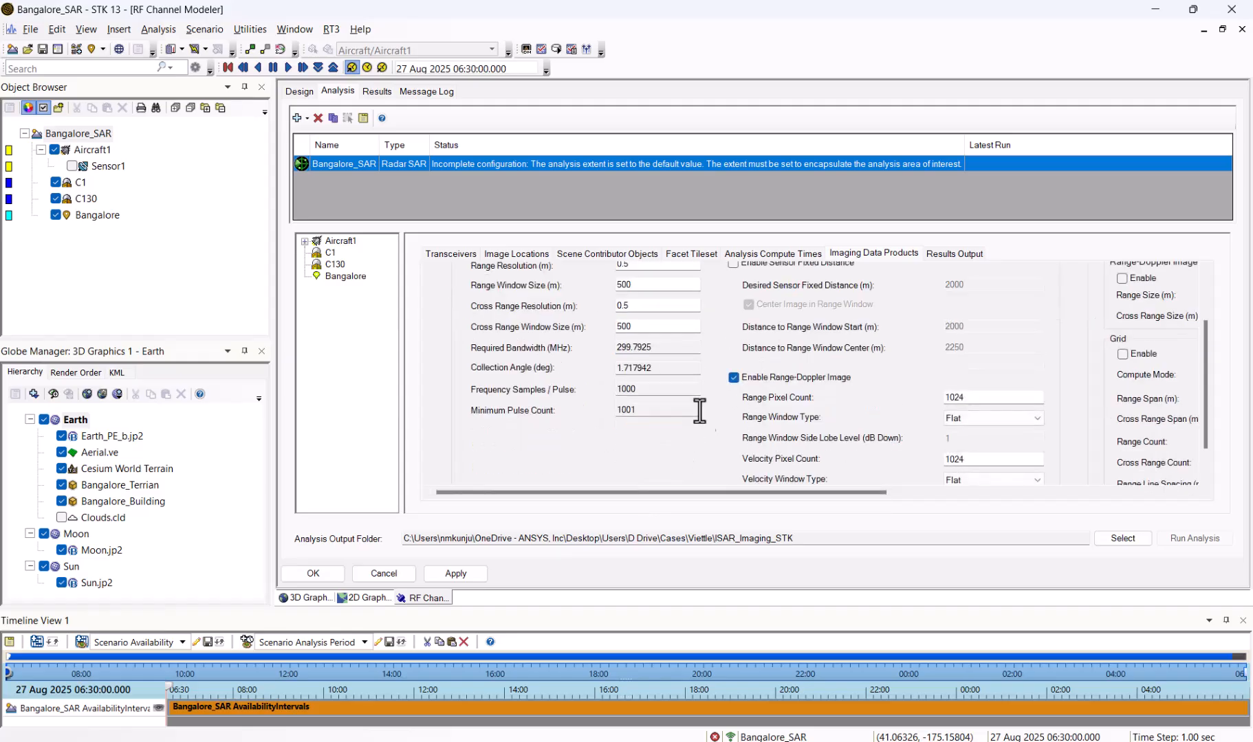
pyautogui.click(1000, 417)
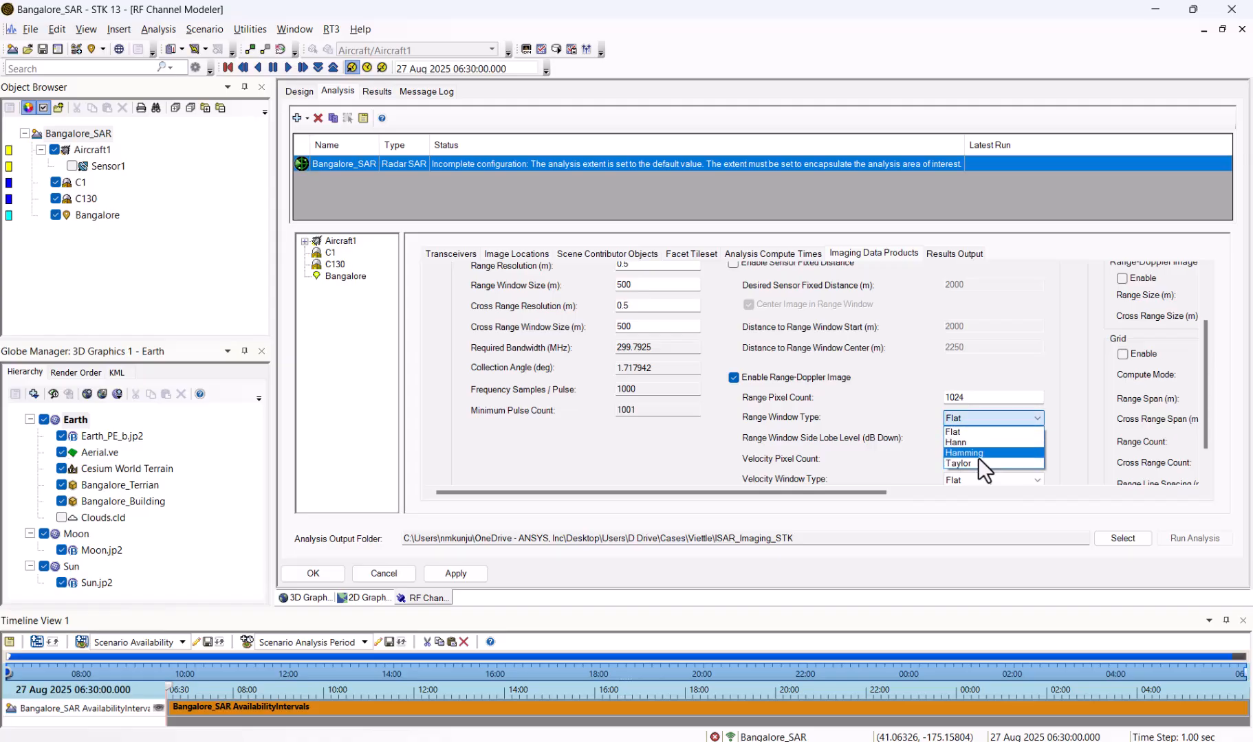
pyautogui.click(975, 442)
pyautogui.scroll(-1, 995, 442)
pyautogui.click(1004, 442)
pyautogui.click(977, 466)
# - Enable the Range-Doppler image display and its grid in the imaging data product graphics
pyautogui.moveTo(839, 492); pyautogui.dragTo(1060, 503)
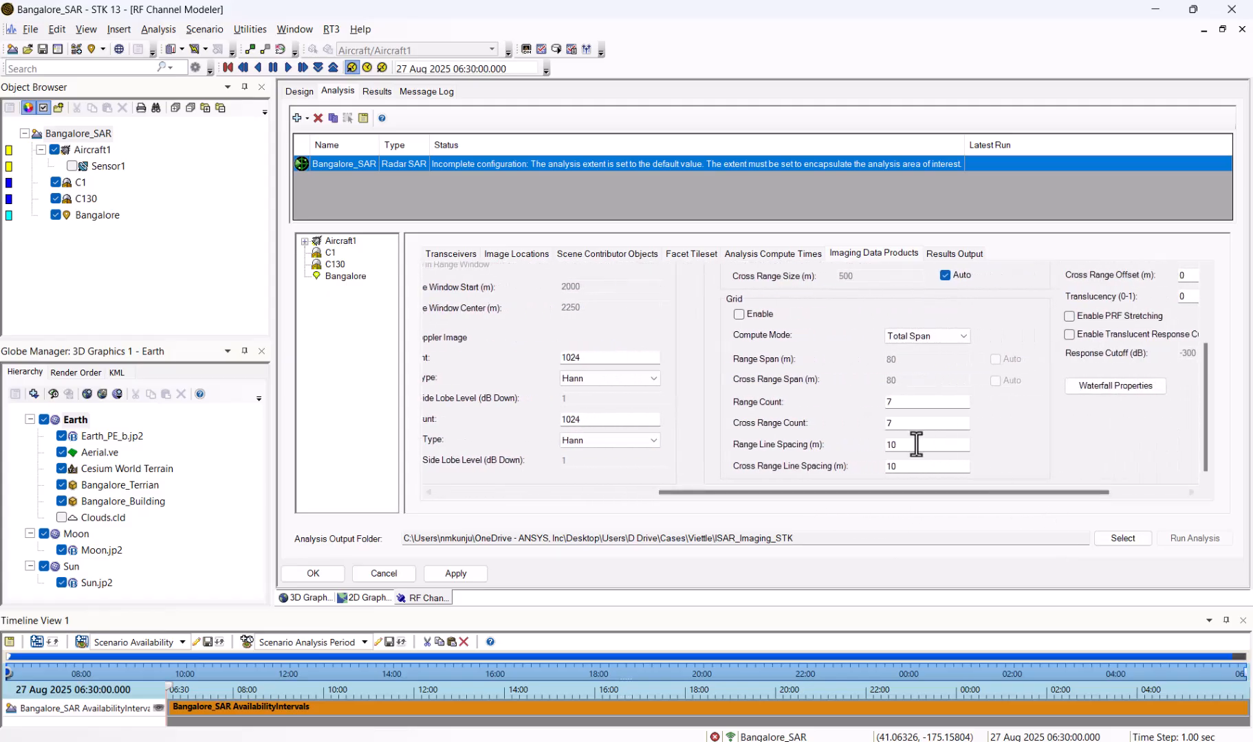
pyautogui.scroll(3, 945, 447)
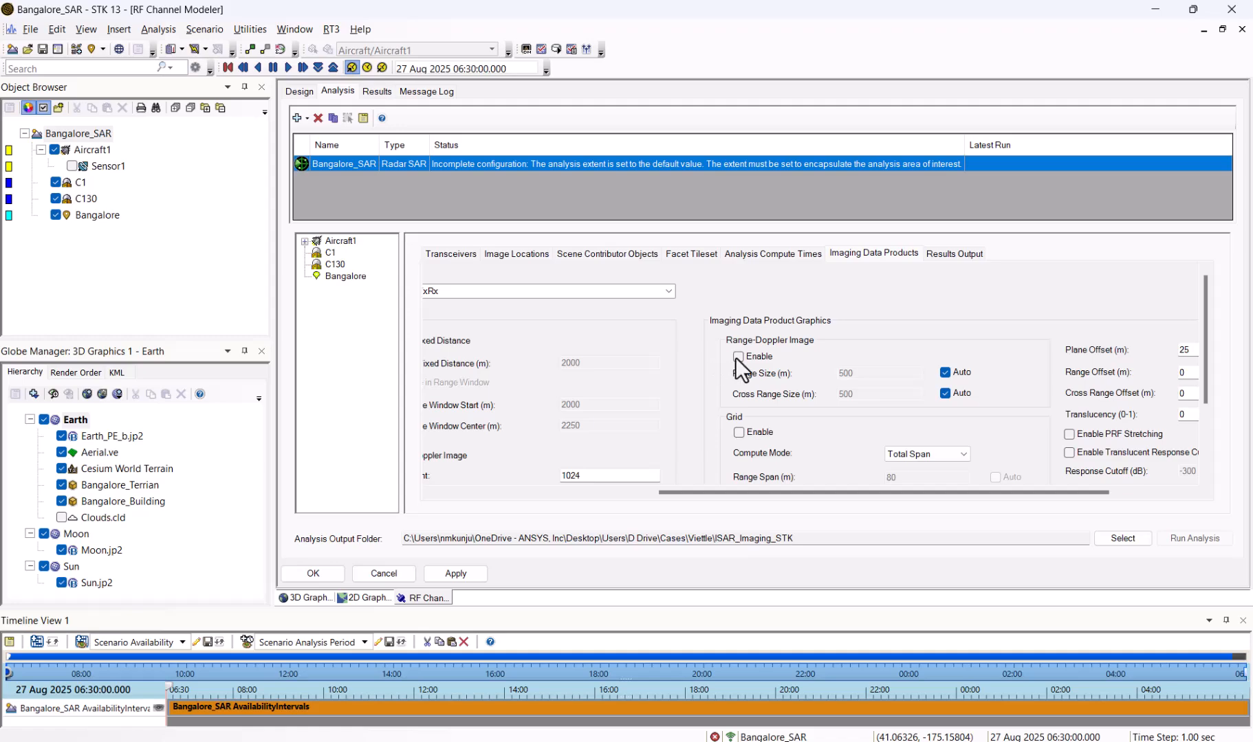
pyautogui.scroll(-3, 832, 453)
pyautogui.moveTo(777, 492); pyautogui.dragTo(822, 492)
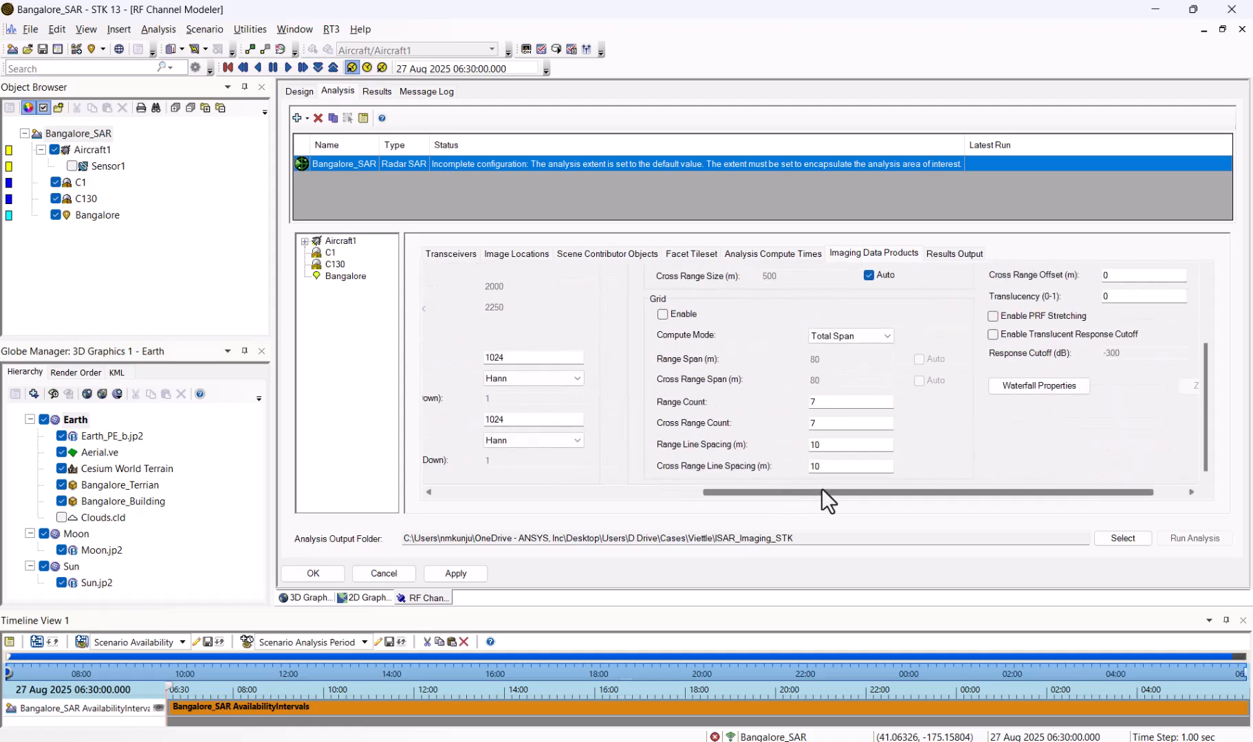
pyautogui.click(662, 314)
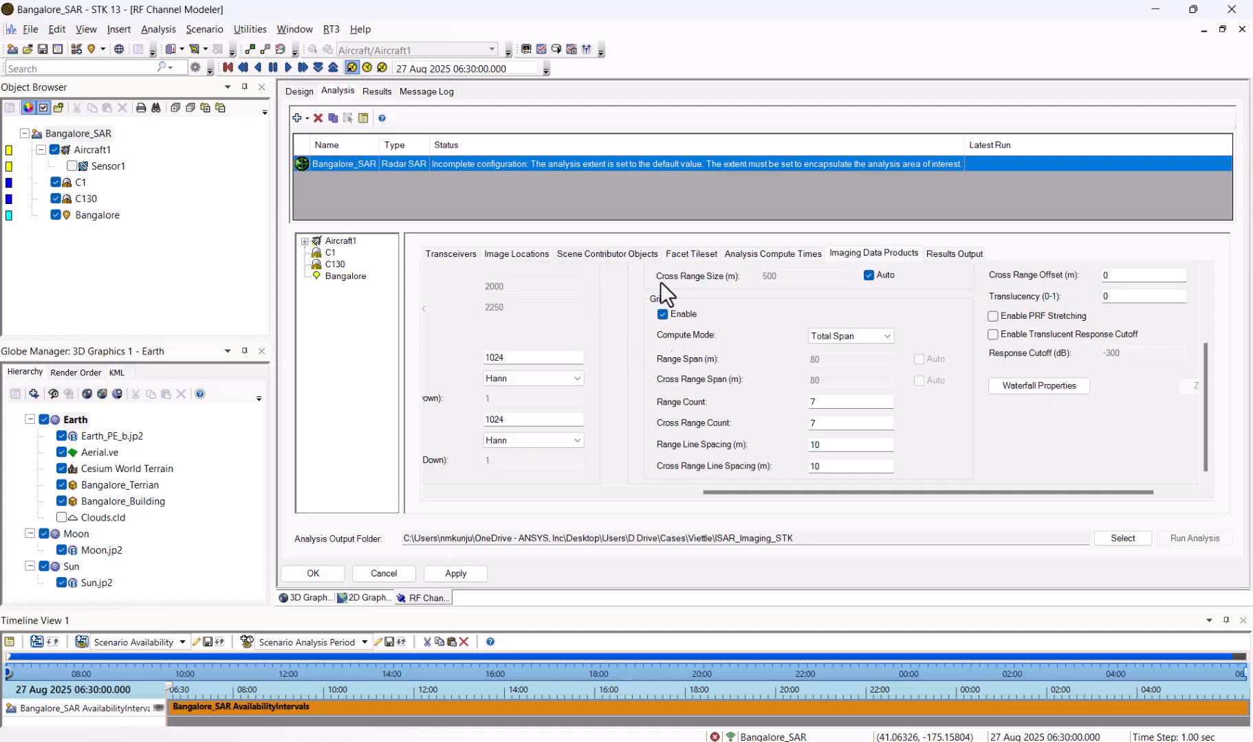
pyautogui.moveTo(951, 491); pyautogui.dragTo(1021, 469)
pyautogui.scroll(3, 1031, 454)
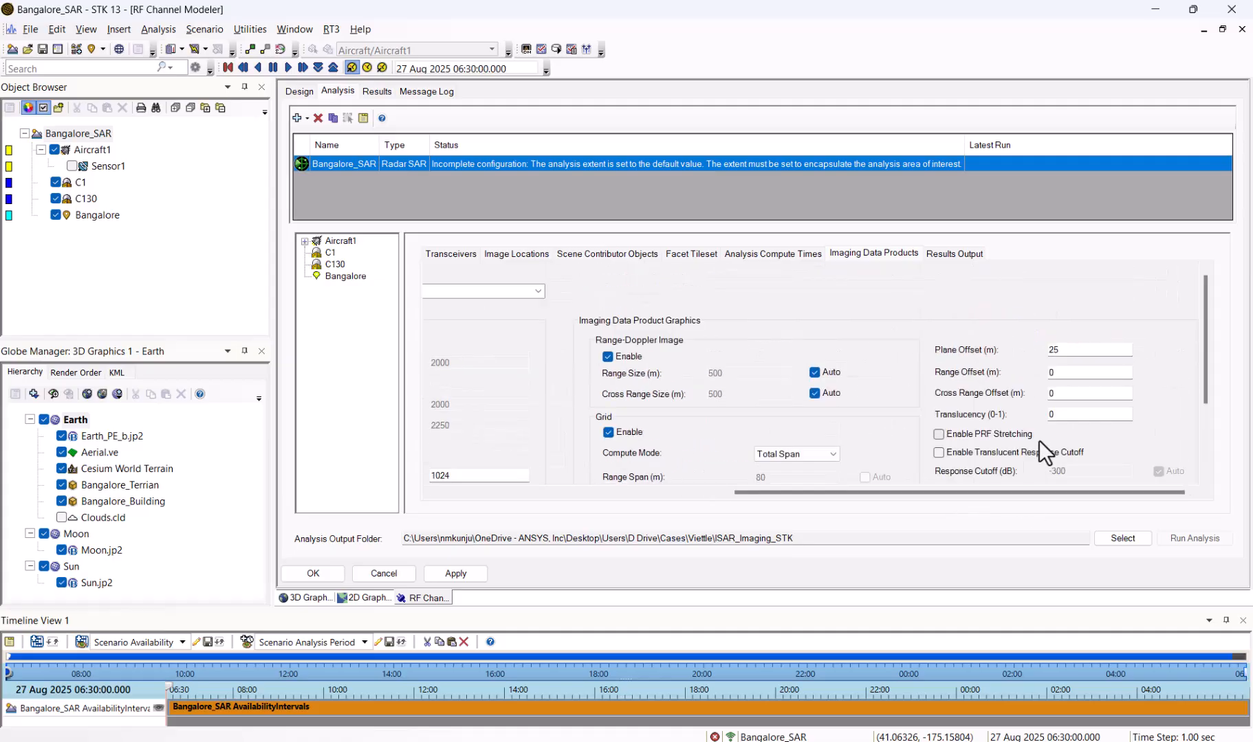
# - Set the image plane offset to 200 m and translucency to 0.5 with translucent response cutoff enabled, and apply the settings
pyautogui.doubleClick(1091, 350)
pyautogui.write('200')
pyautogui.click(1054, 372)
pyautogui.scroll(-3, 990, 398)
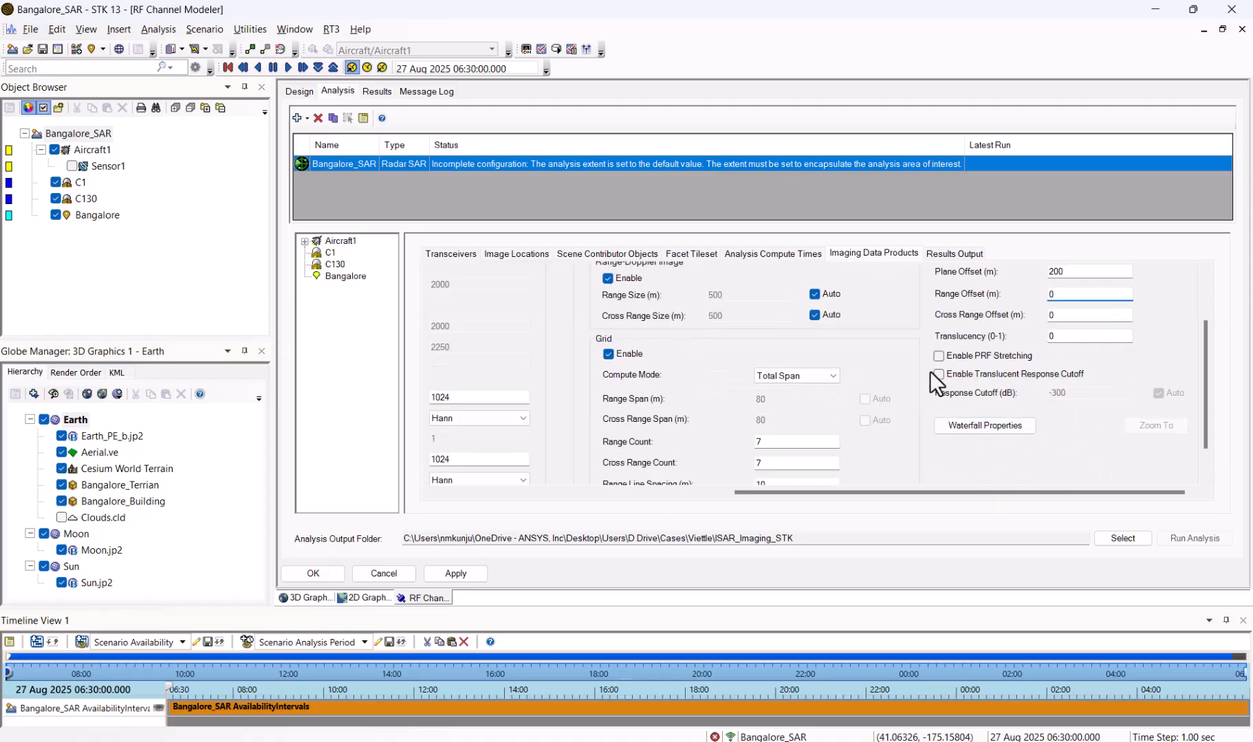
pyautogui.click(939, 373)
pyautogui.click(1066, 339)
pyautogui.press('BackSpace')
pyautogui.write('.5')
pyautogui.click(455, 573)
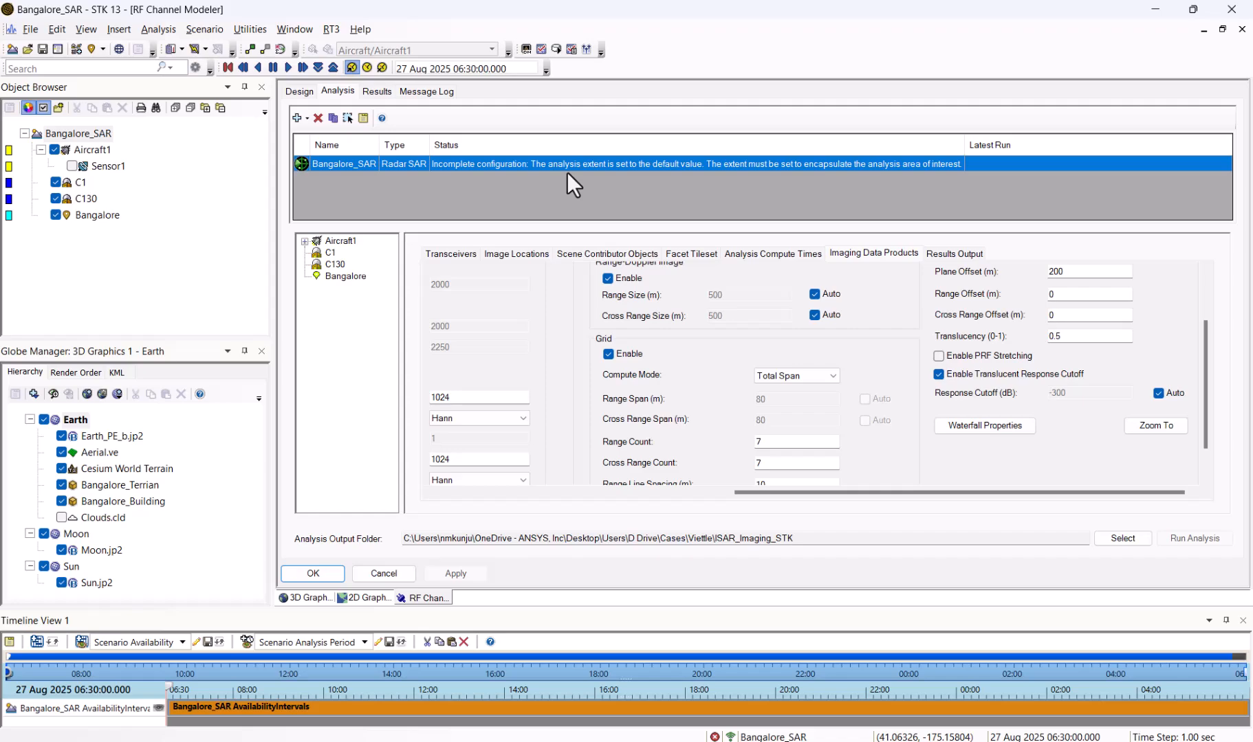
# - Draw an analysis extent around the C1 and C130 targets on the runway in the 3D view using the facet tileset's extent tool
pyautogui.scroll(3, 698, 370)
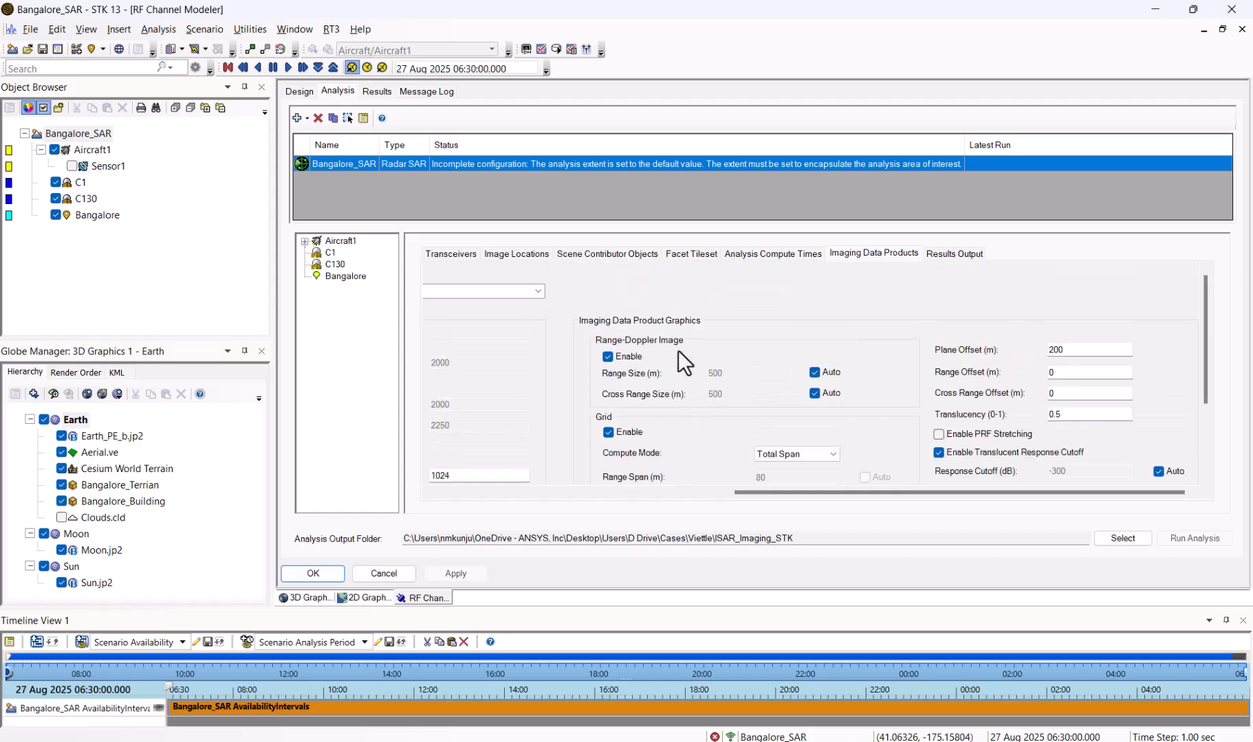
pyautogui.click(691, 253)
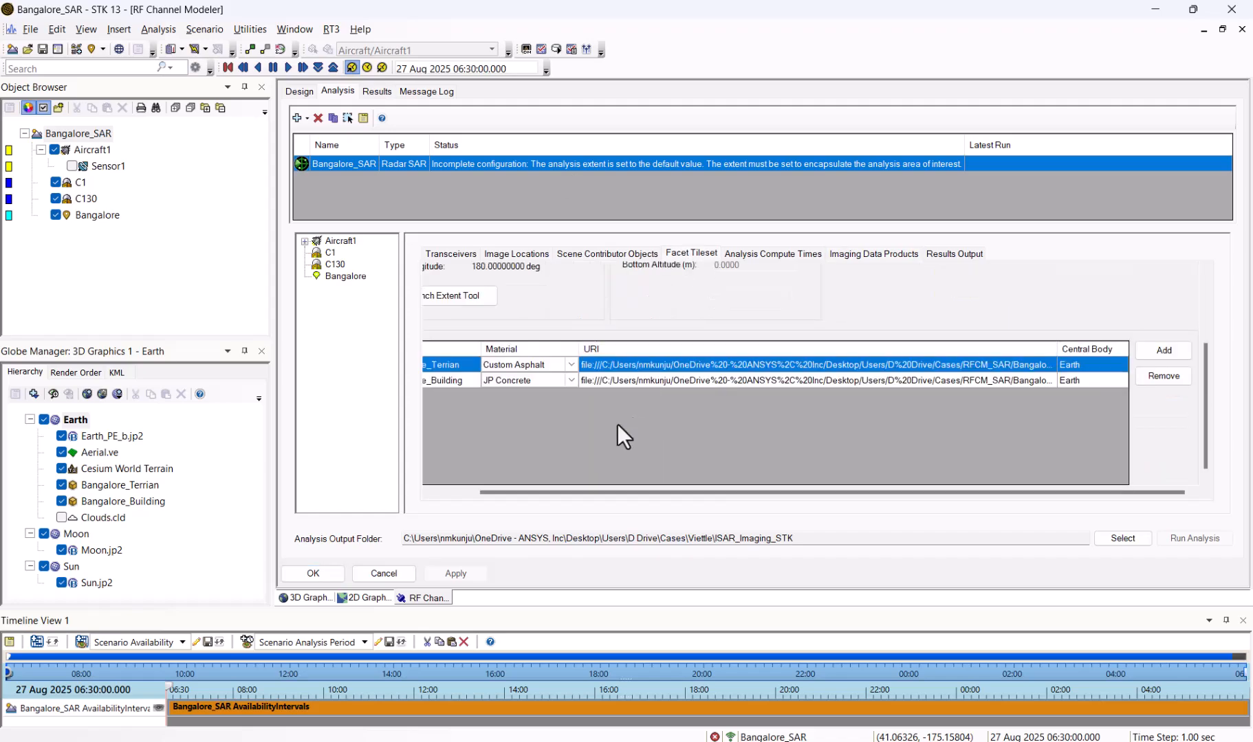
pyautogui.scroll(5, 617, 423)
pyautogui.moveTo(652, 492); pyautogui.dragTo(539, 490)
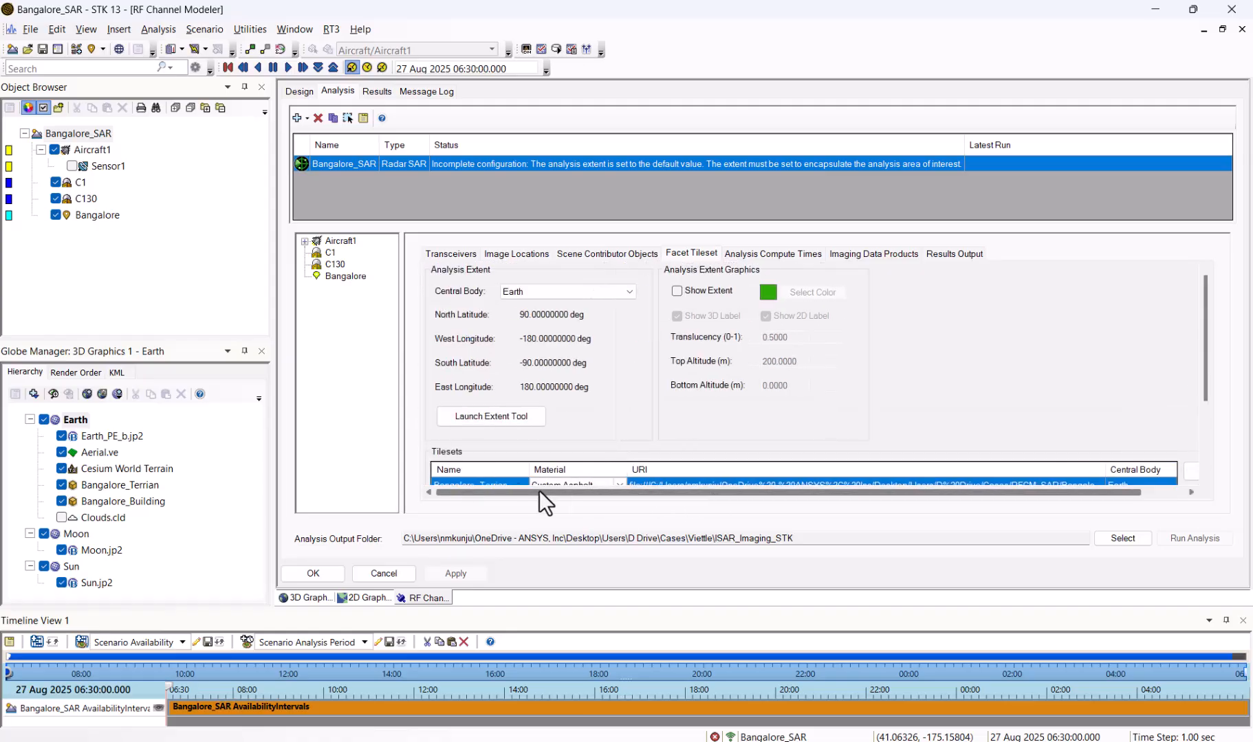
pyautogui.click(474, 417)
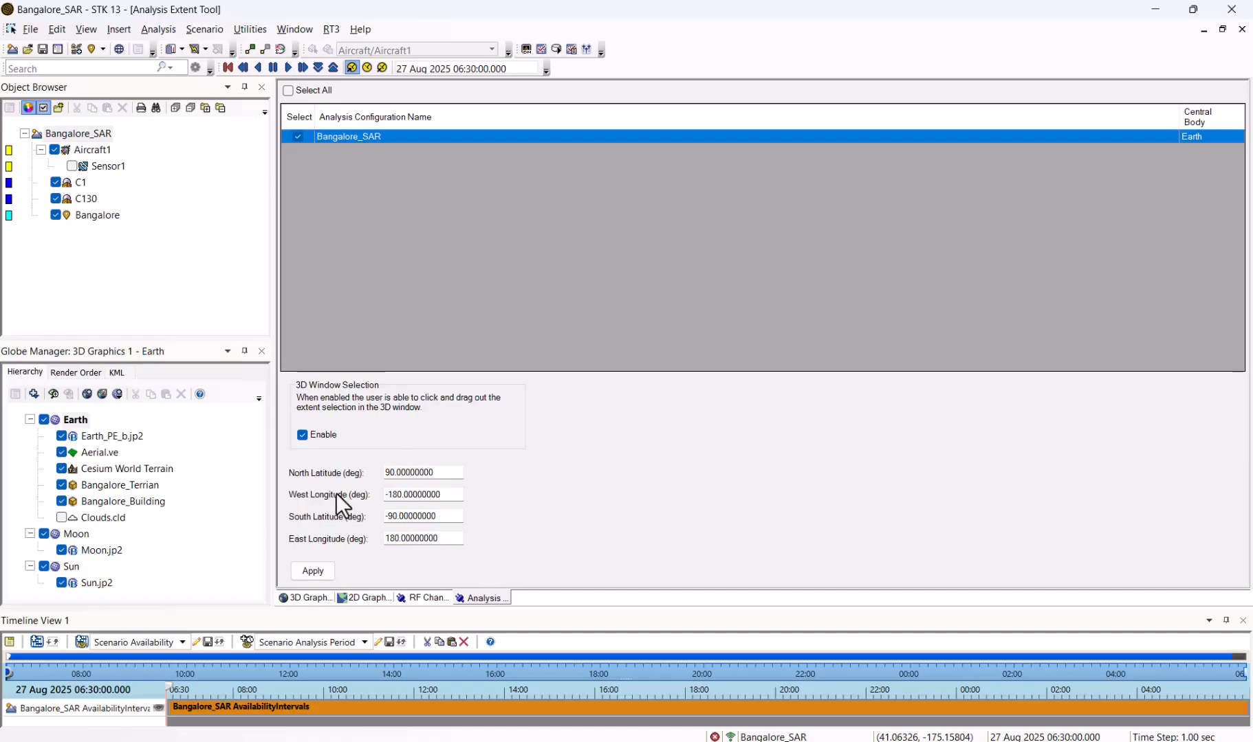
pyautogui.click(306, 598)
pyautogui.moveTo(748, 358); pyautogui.dragTo(742, 451, button='right')
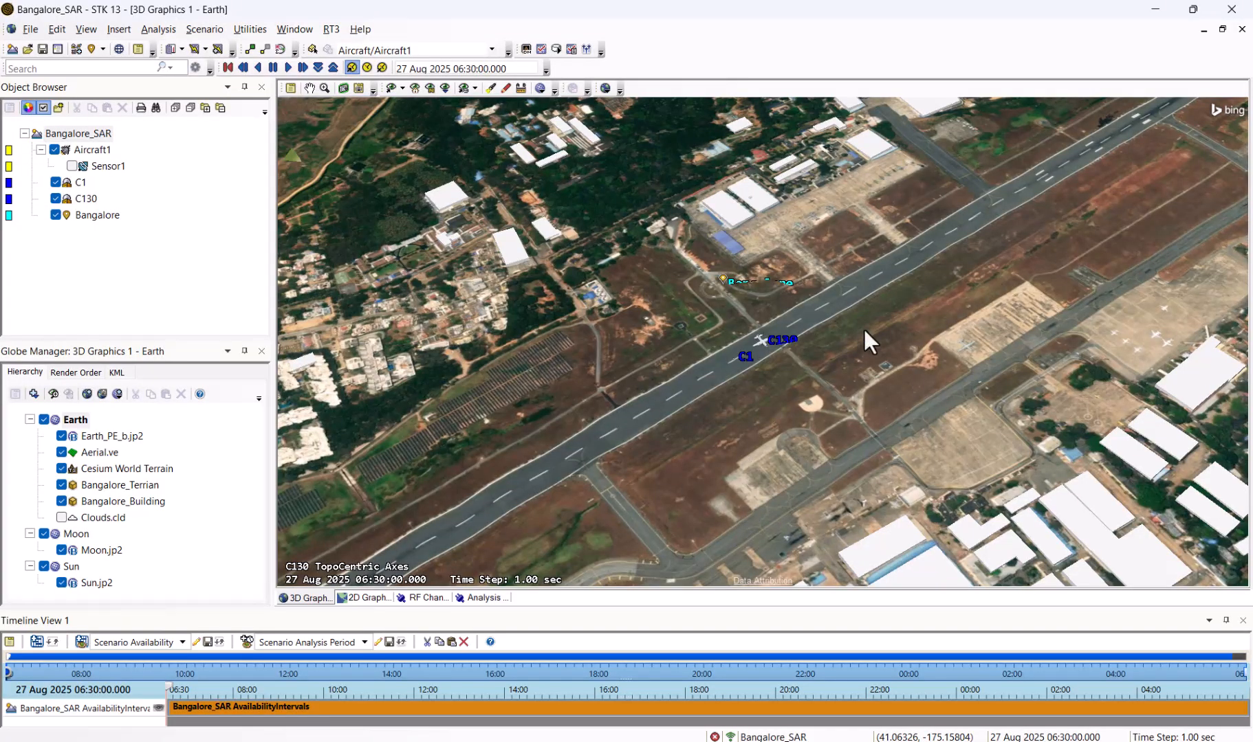
pyautogui.scroll(-5, 857, 326)
pyautogui.scroll(8, 793, 393)
pyautogui.scroll(2, 779, 404)
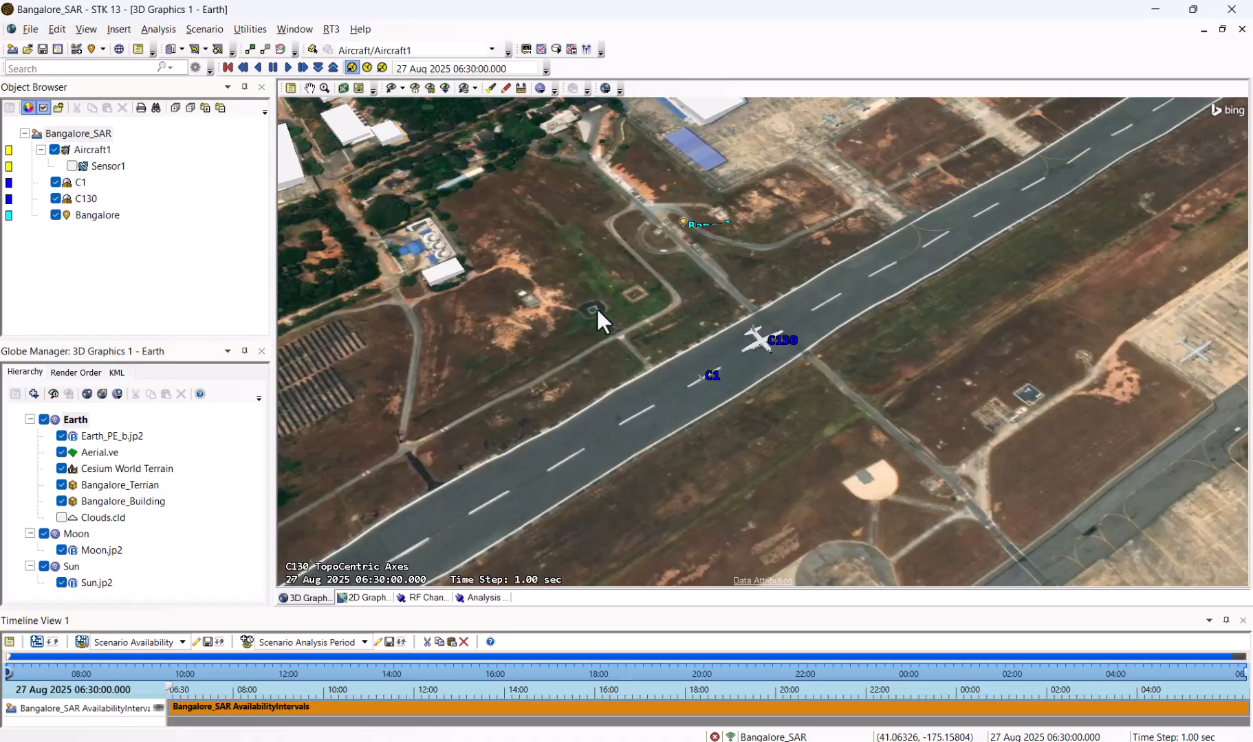
pyautogui.moveTo(587, 319); pyautogui.dragTo(900, 375)
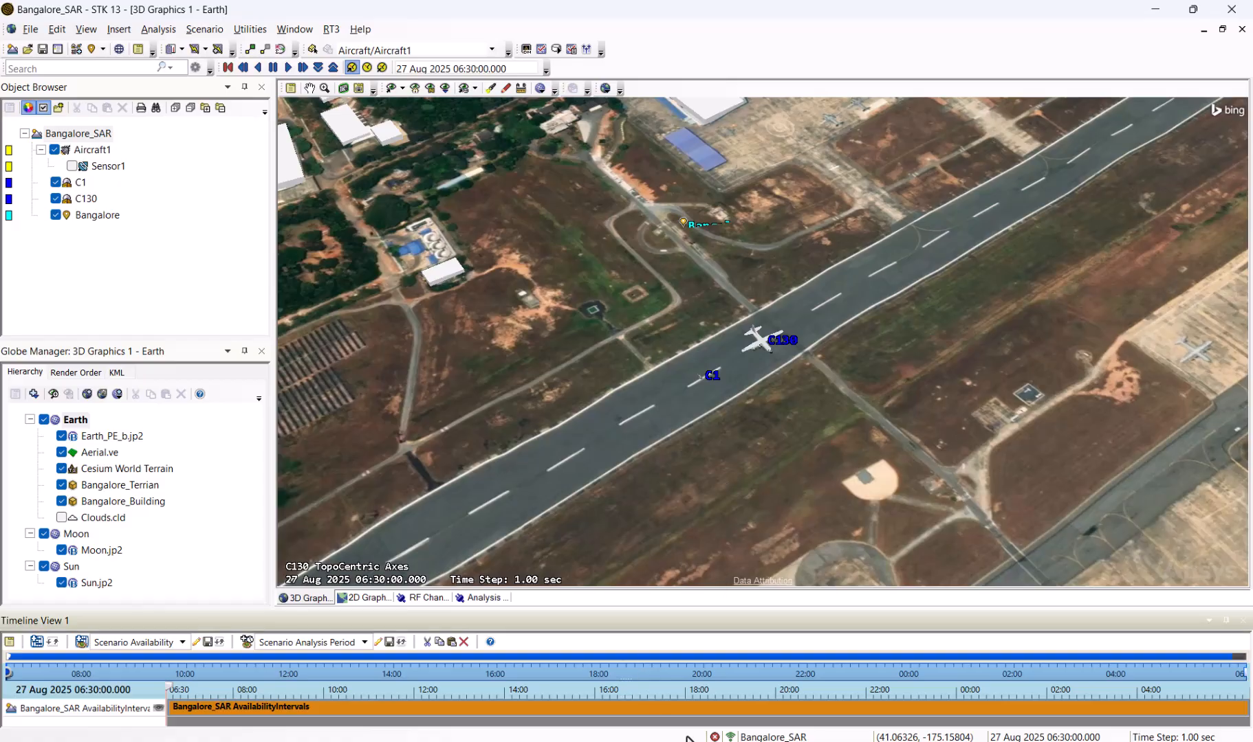
# - Apply the drawn extent, about 12.9425 to 12.9462 deg latitude and 77.6636 to 77.6671 deg longitude, to Bangalore_SAR and close the extent tool
pyautogui.click(481, 597)
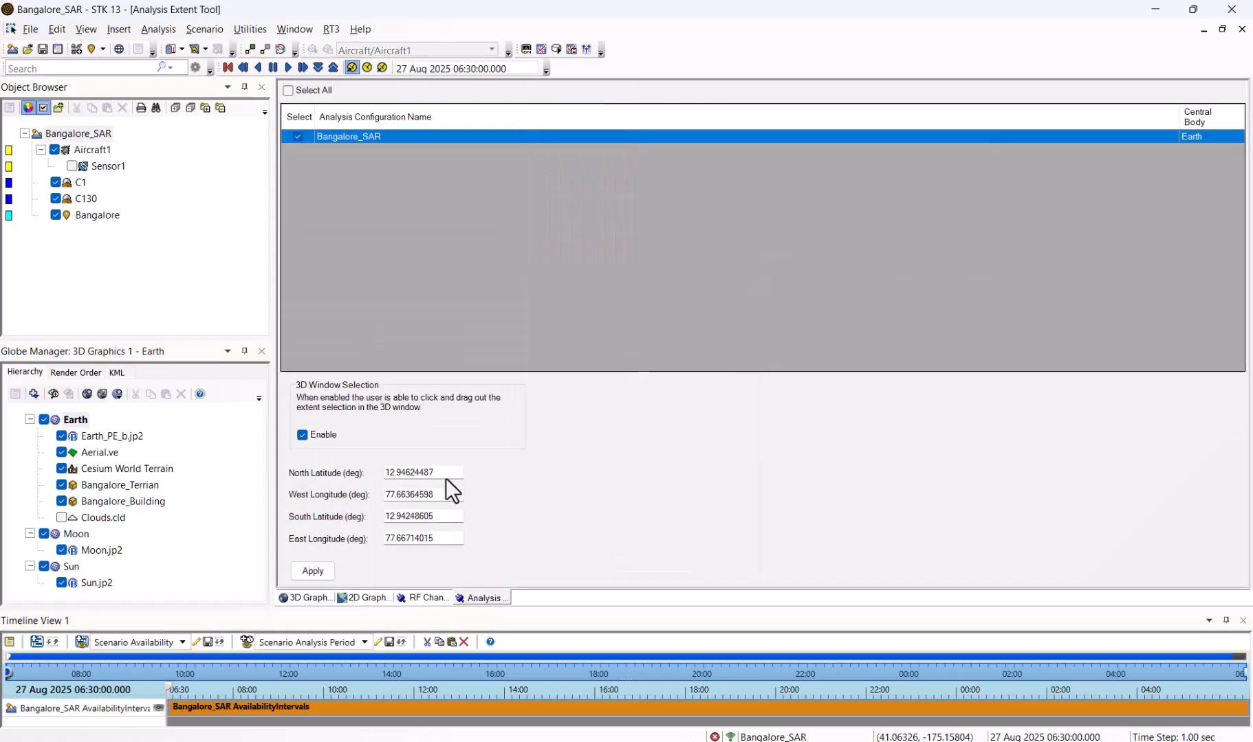
pyautogui.click(311, 572)
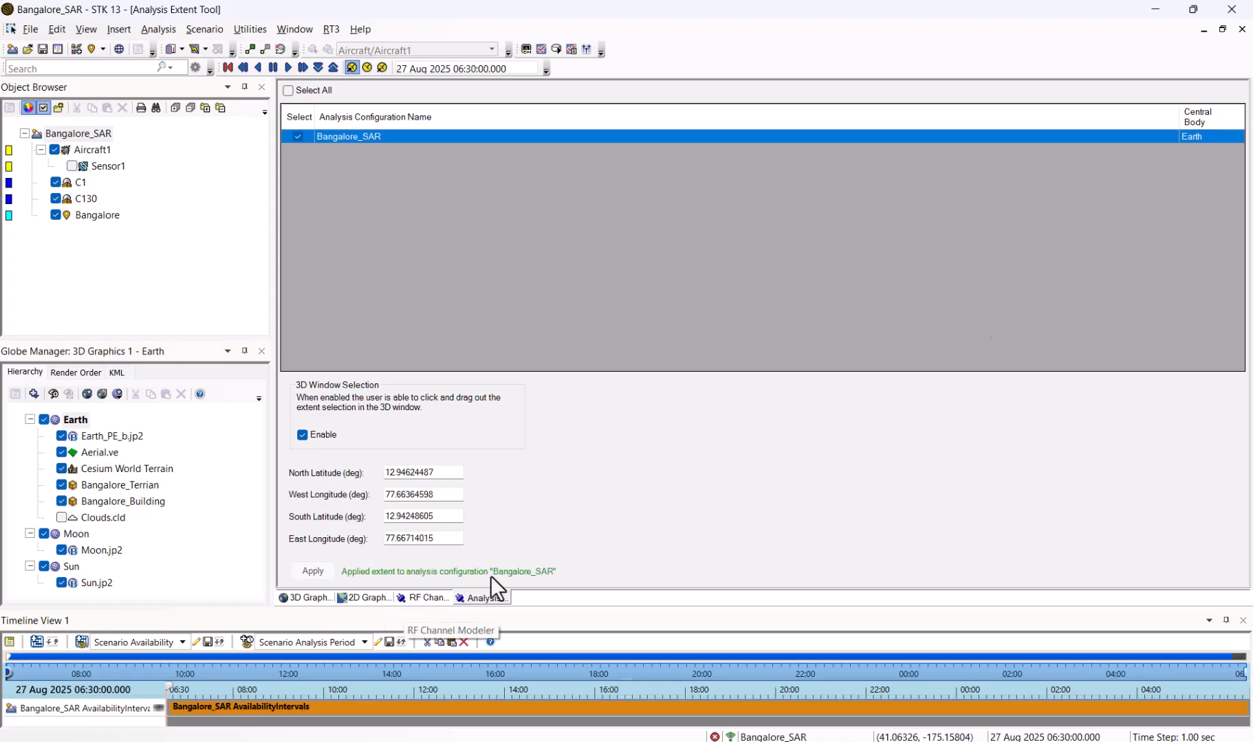
pyautogui.click(1241, 29)
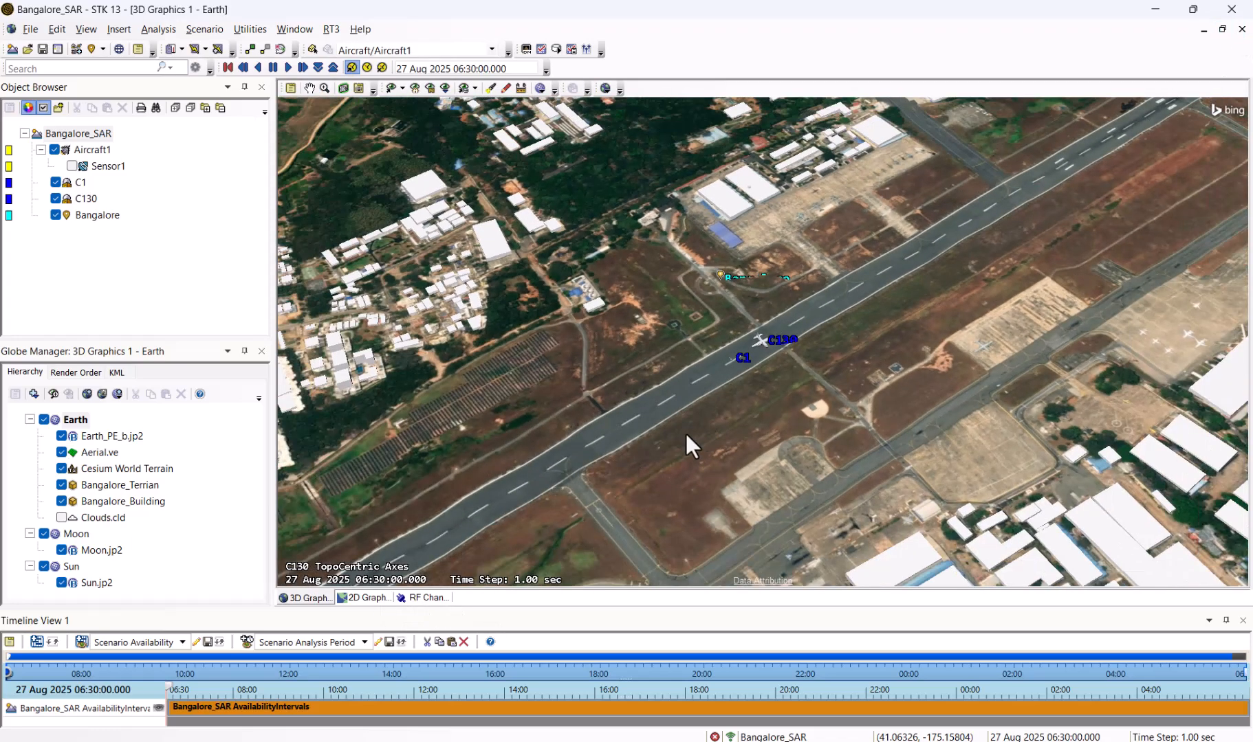
# - Enable display of the analysis extent in the facet tileset graphics and apply the setting
pyautogui.moveTo(686, 434); pyautogui.dragTo(675, 399)
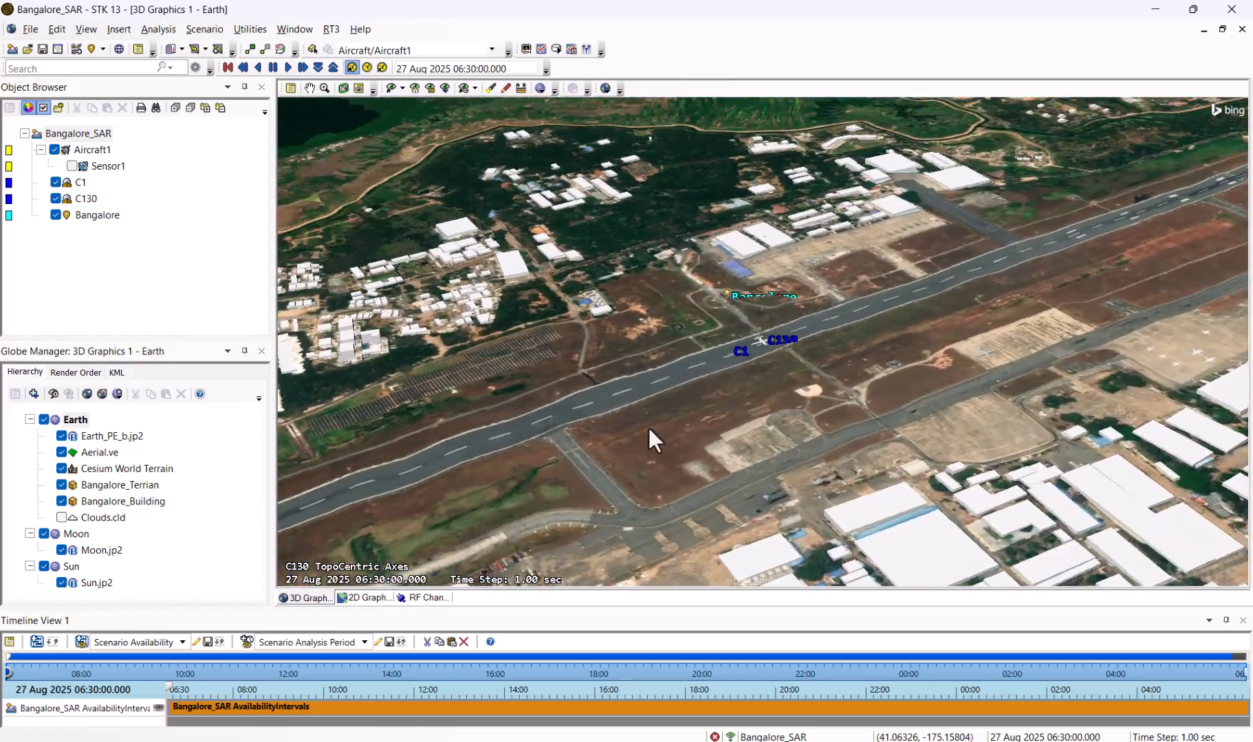
pyautogui.click(413, 598)
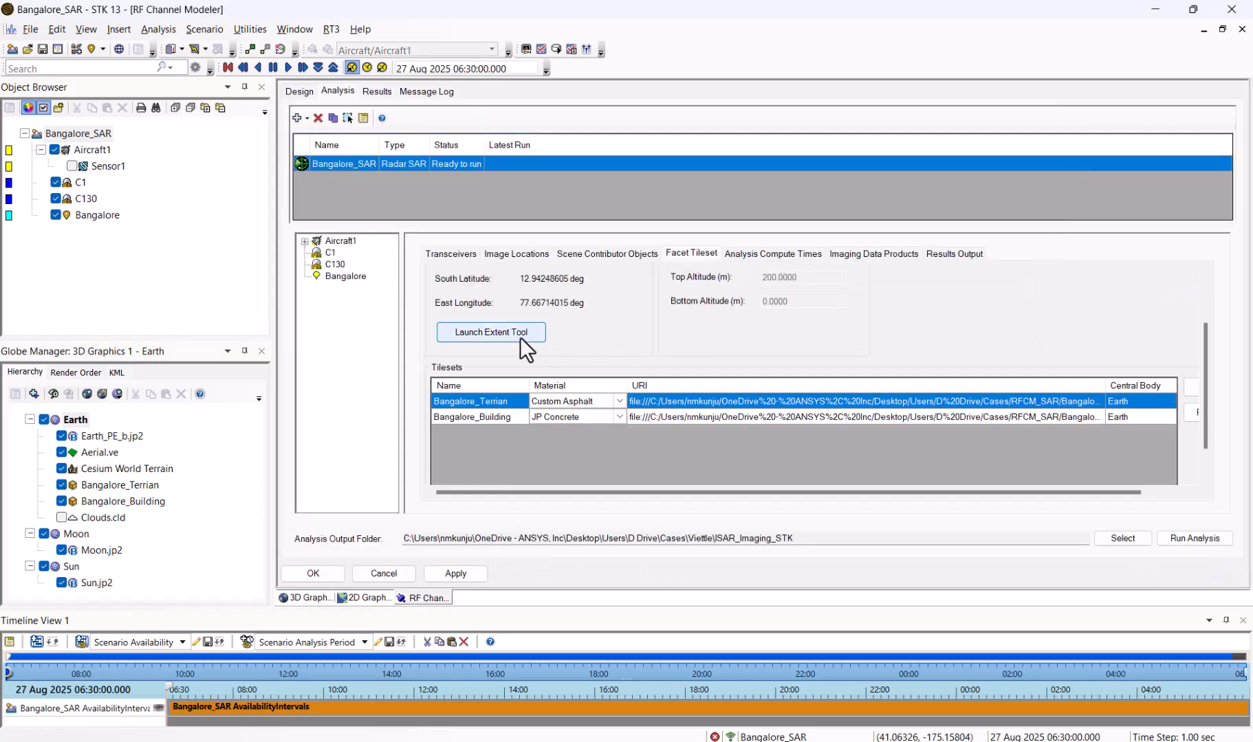
pyautogui.click(689, 291)
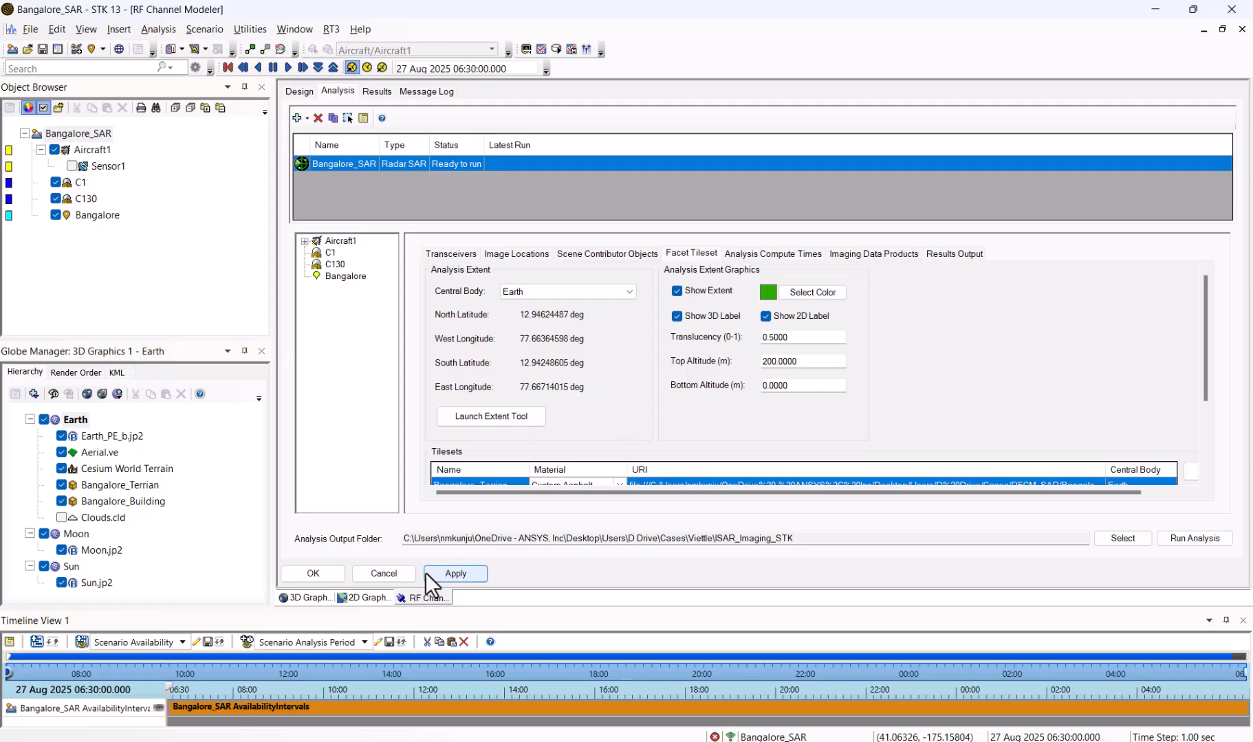
pyautogui.click(450, 573)
# - Redraw and apply the Bangalore_SAR extent around the runway targets, about 12.9483 to 12.9509 deg latitude and 77.6670 to 77.6709 deg longitude
pyautogui.click(481, 417)
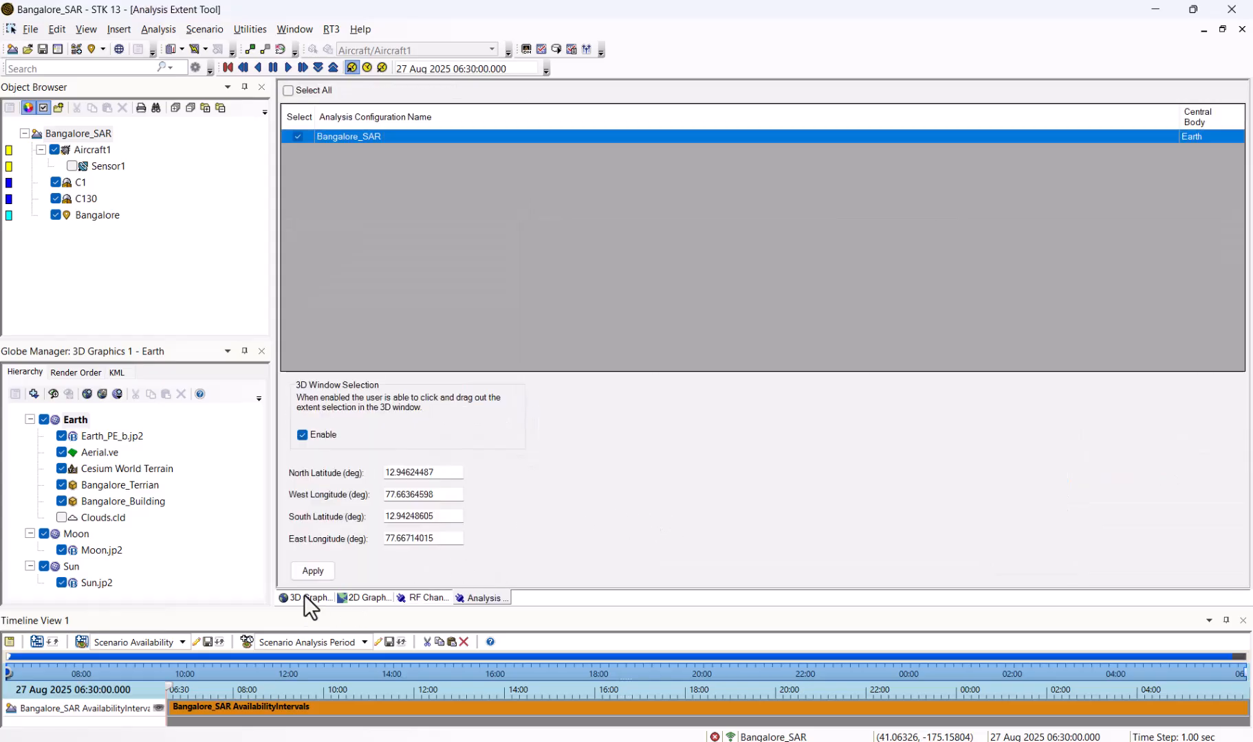
pyautogui.click(304, 596)
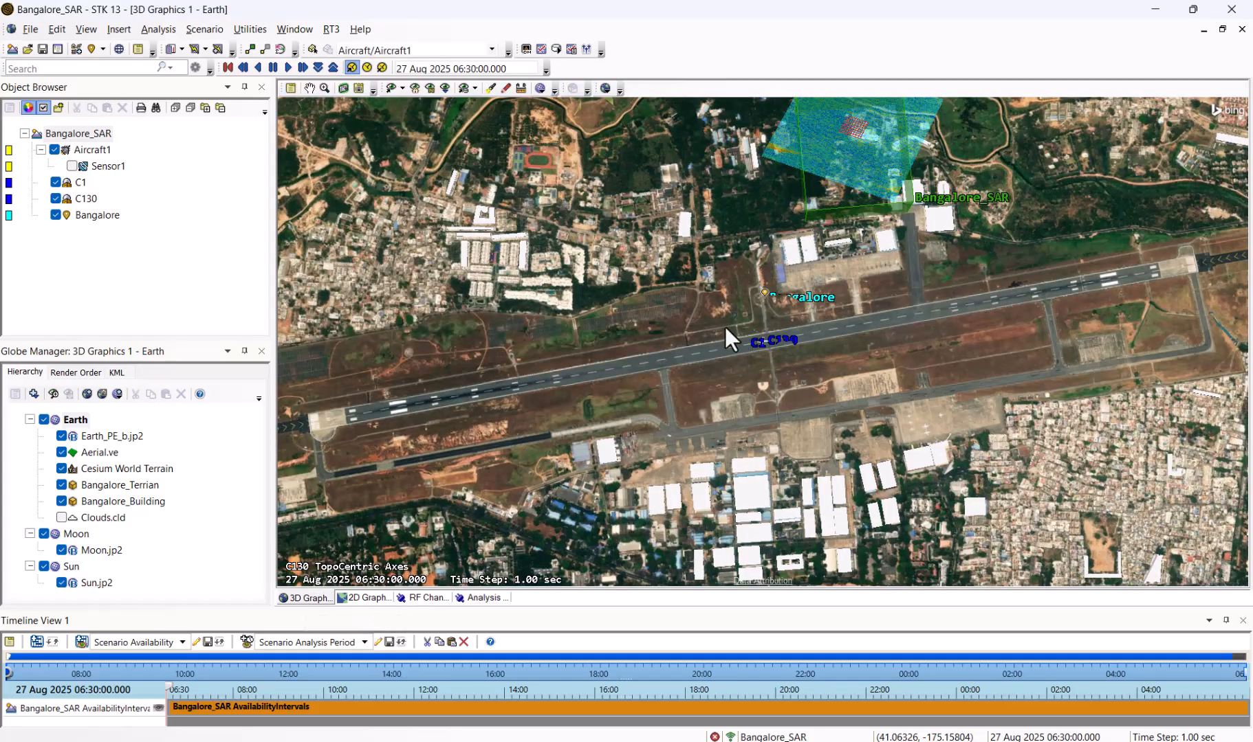
pyautogui.scroll(2, 709, 337)
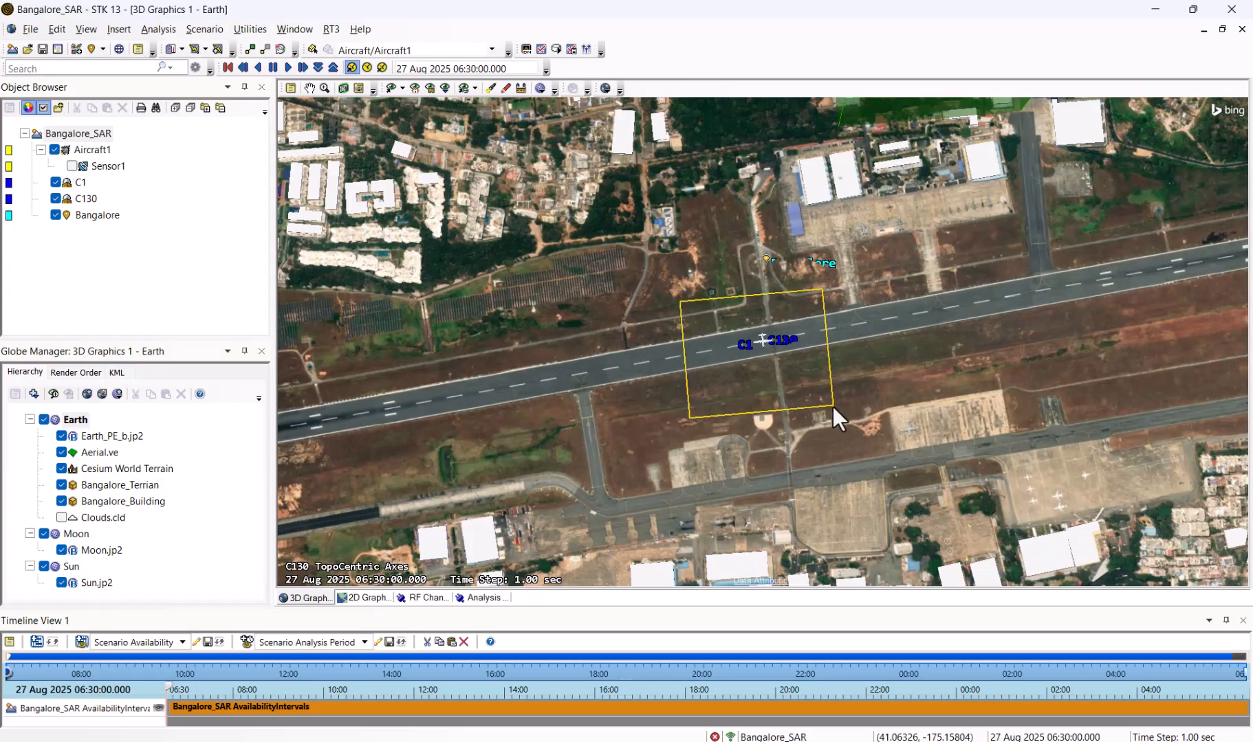
pyautogui.click(466, 596)
pyautogui.click(302, 572)
pyautogui.click(413, 598)
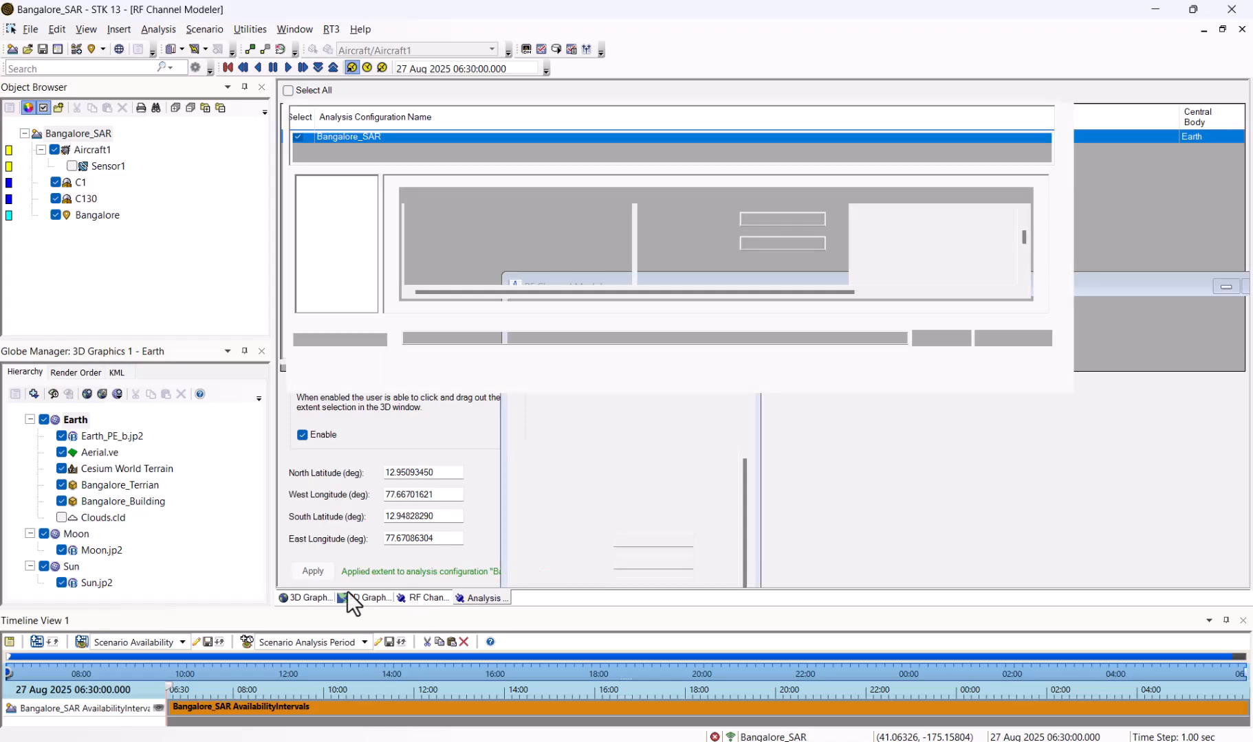
pyautogui.click(466, 575)
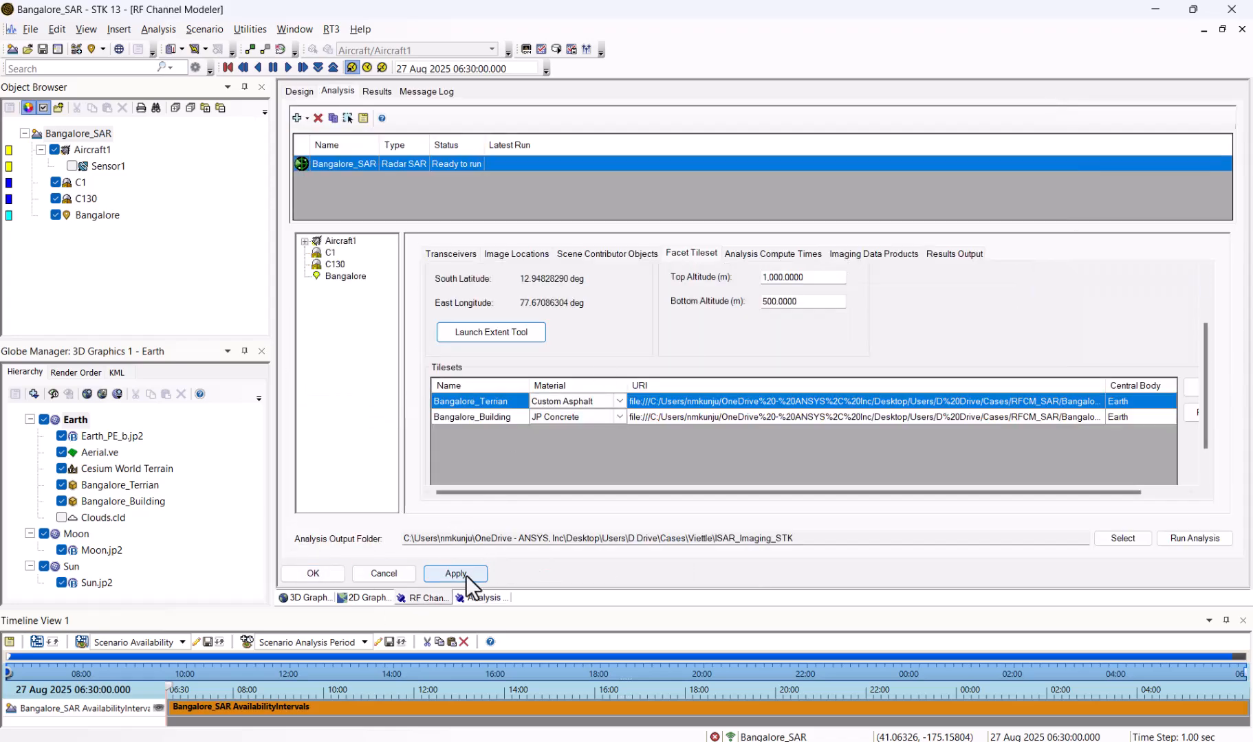
# - Check in the 3D view that the analysis extent covers the runway targets, and close the Analysis Extent Tool
pyautogui.click(314, 595)
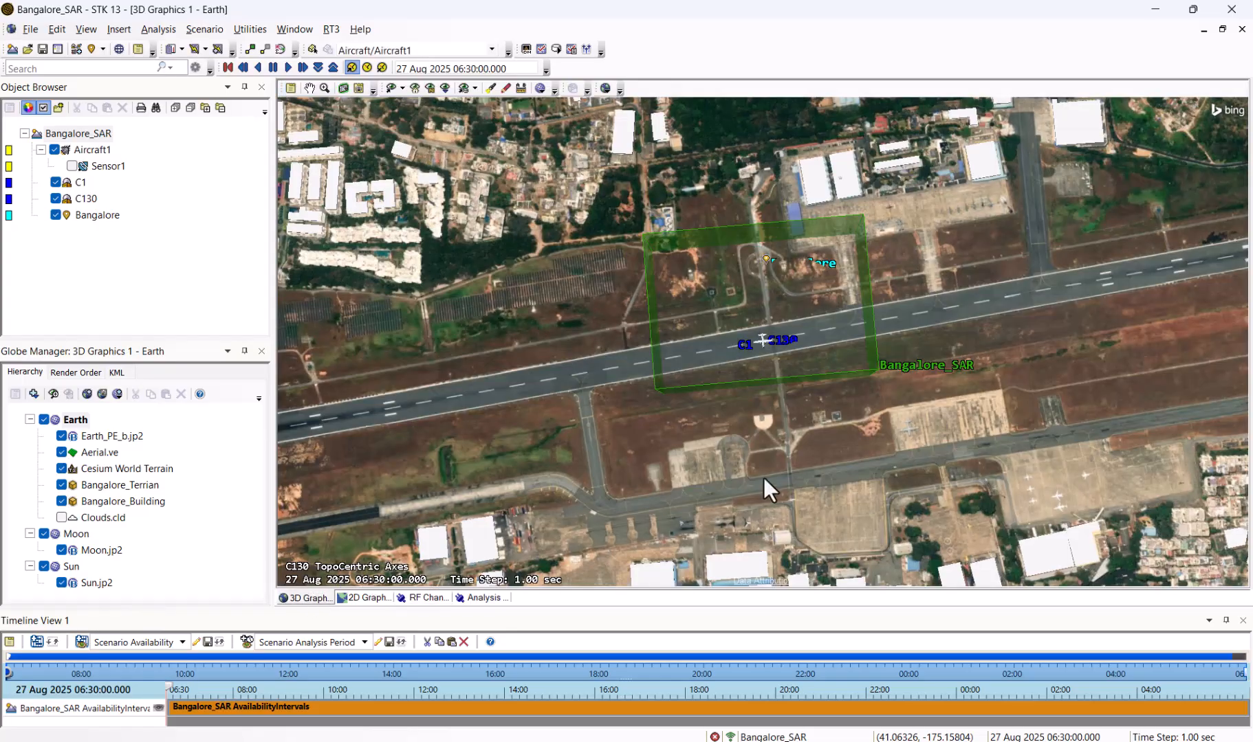
pyautogui.scroll(3, 762, 478)
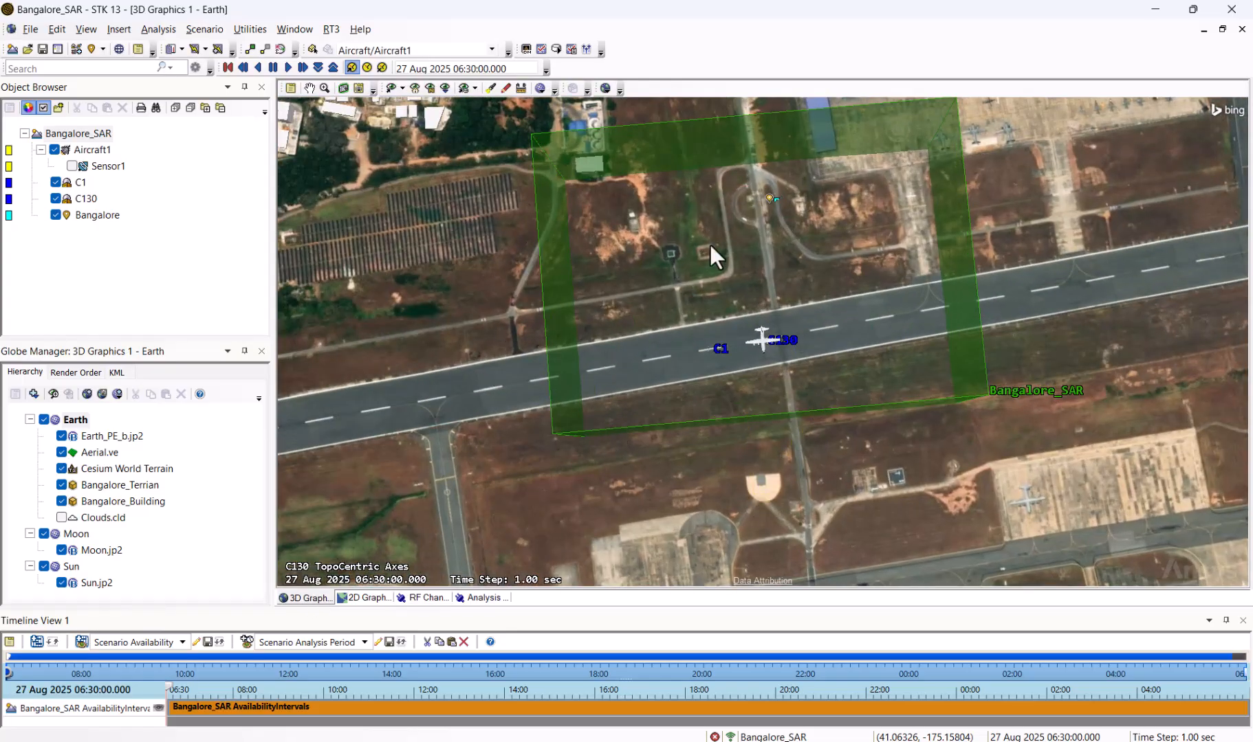
pyautogui.scroll(-4, 864, 422)
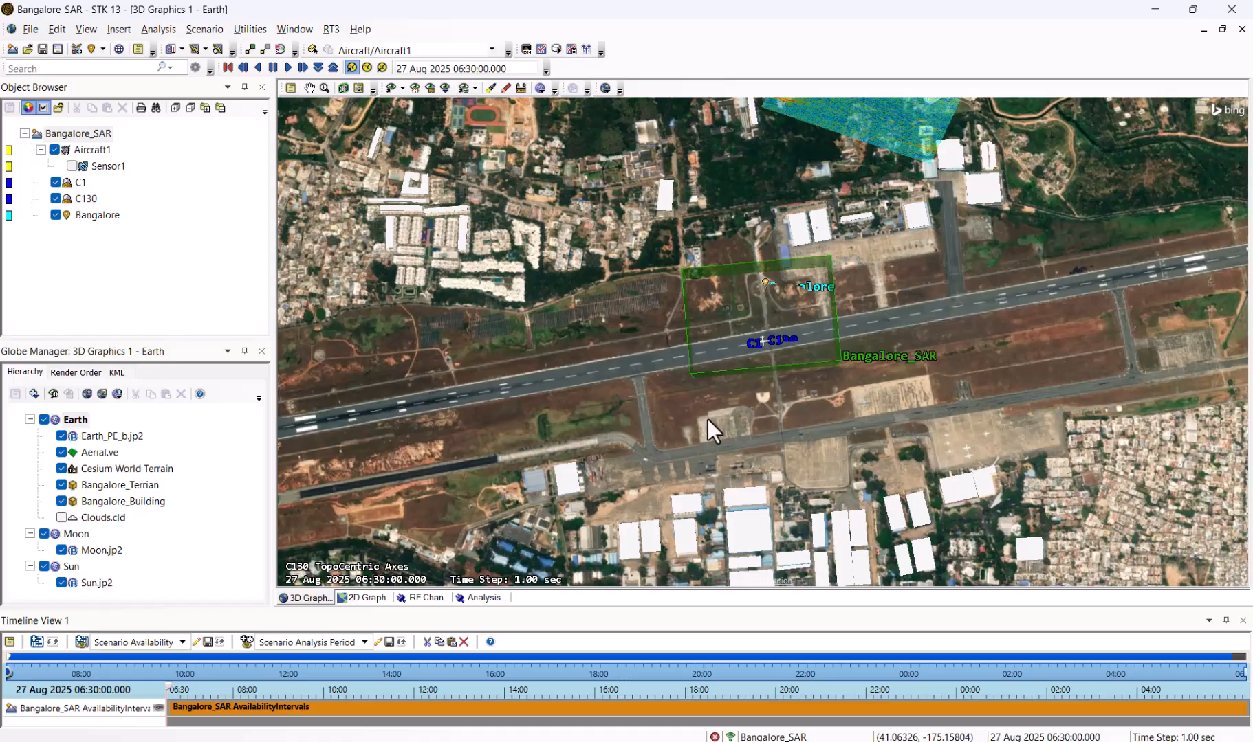
pyautogui.scroll(-5, 692, 437)
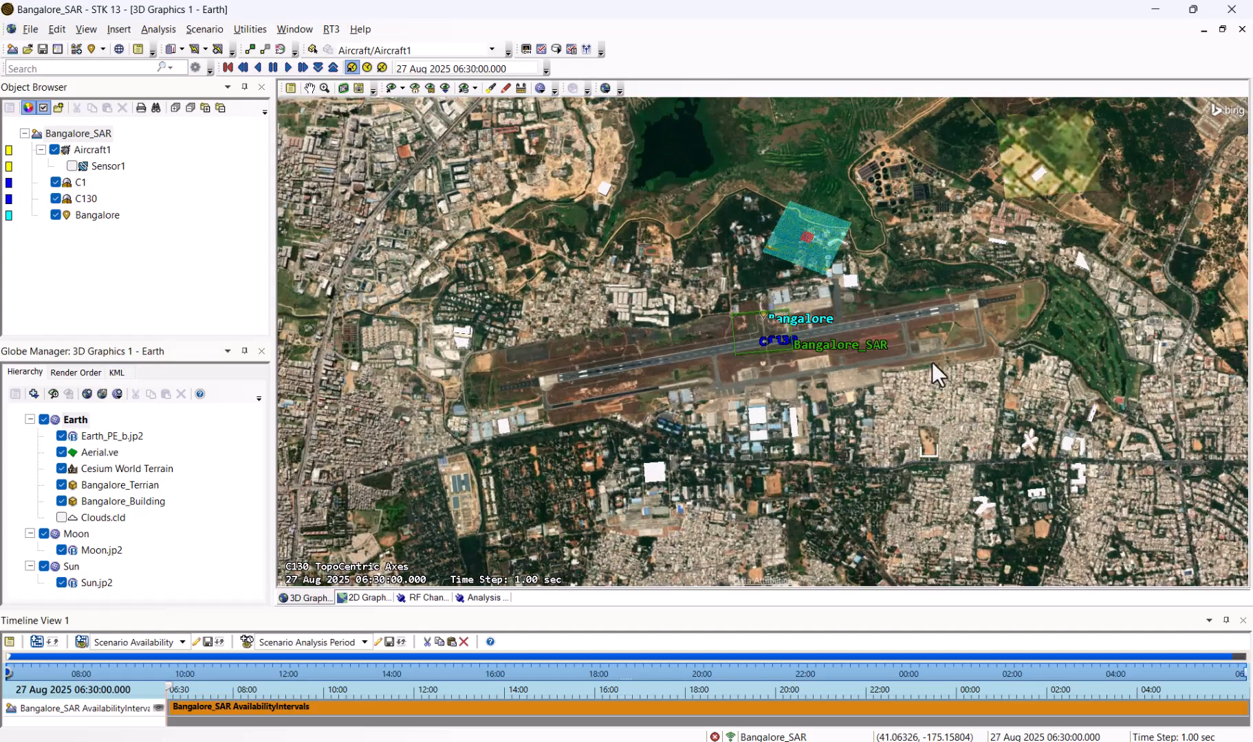
pyautogui.scroll(5, 767, 346)
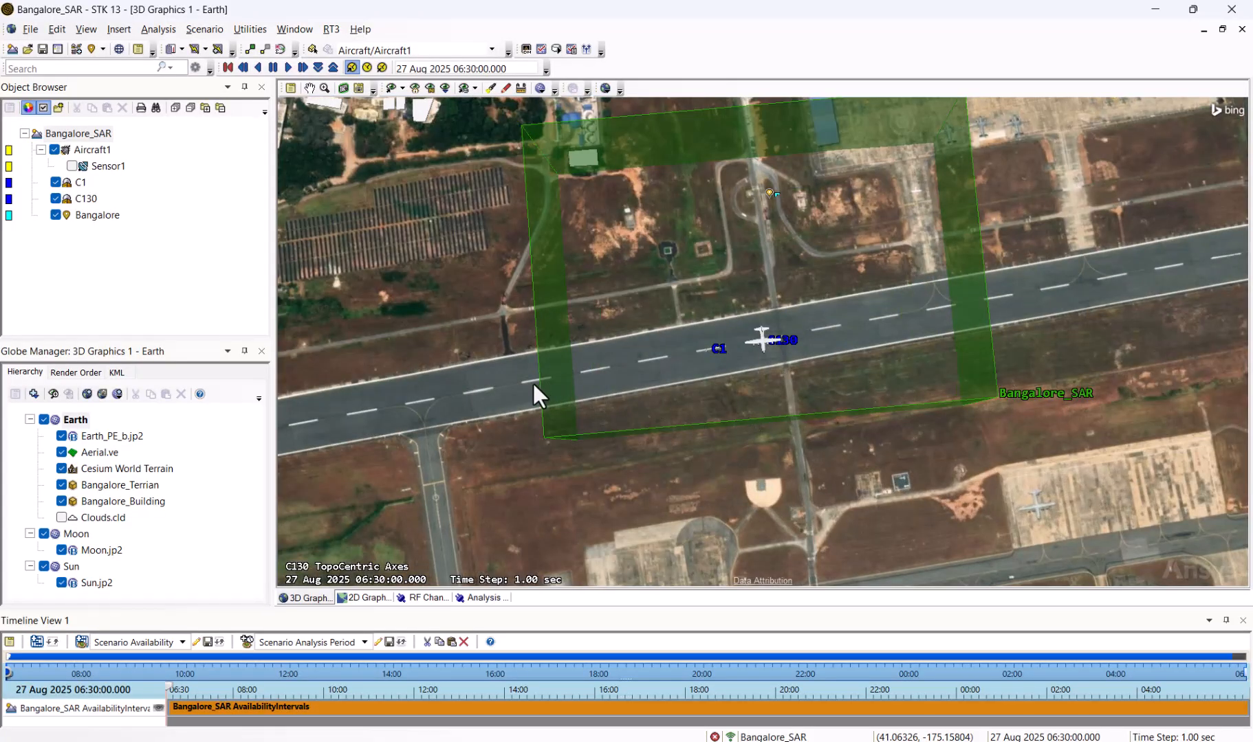
pyautogui.click(477, 598)
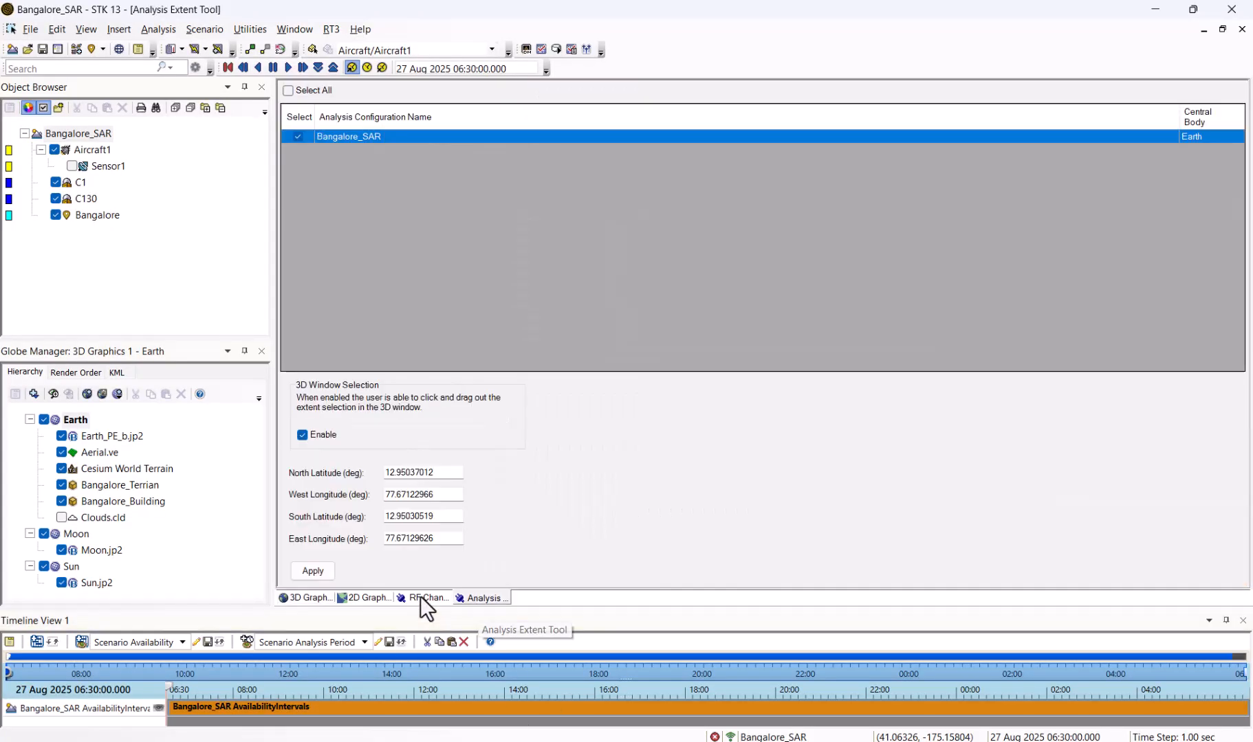
pyautogui.click(1242, 29)
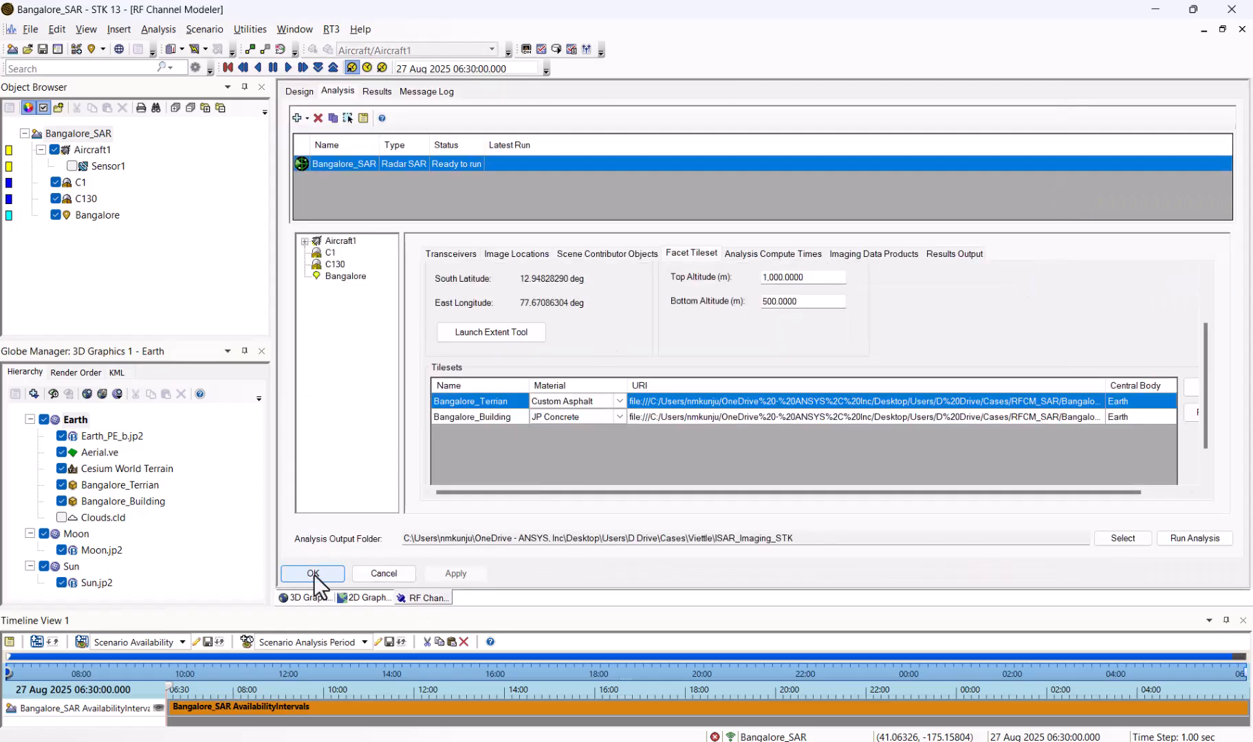
# - Run the Bangalore_SAR analysis and review the summary properties of its results
pyautogui.click(1186, 536)
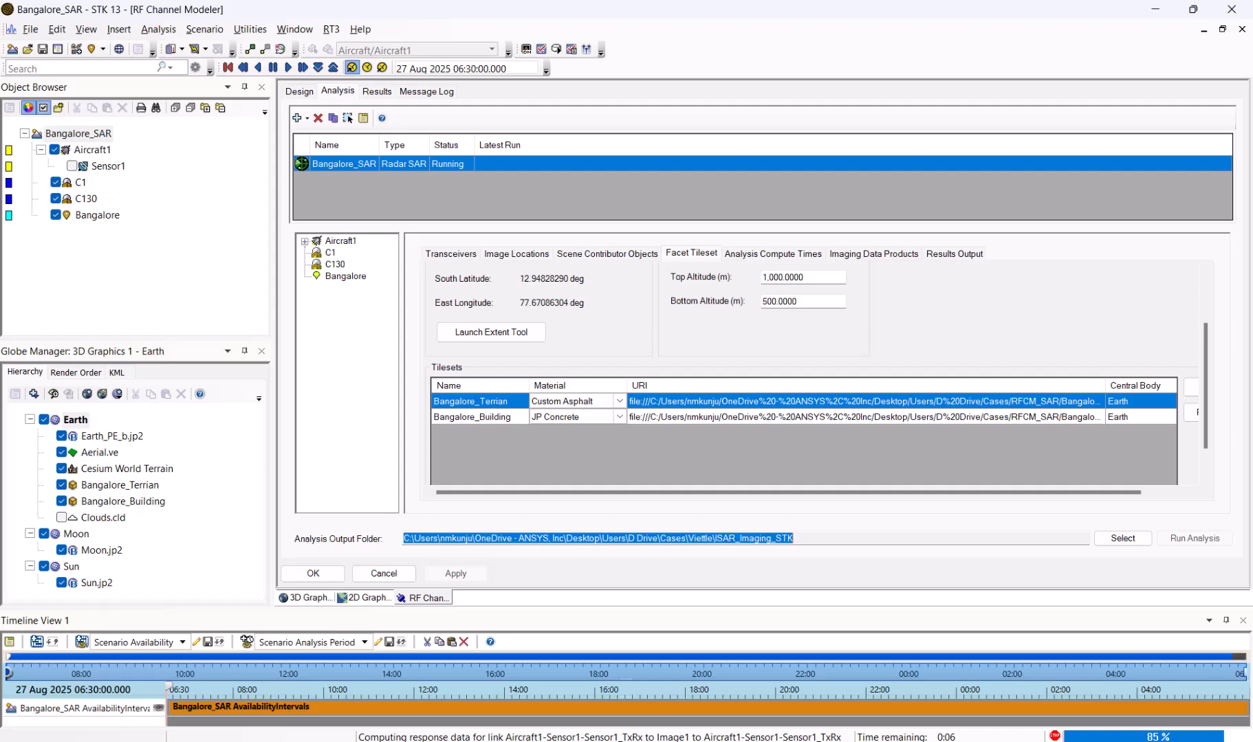
pyautogui.click(375, 92)
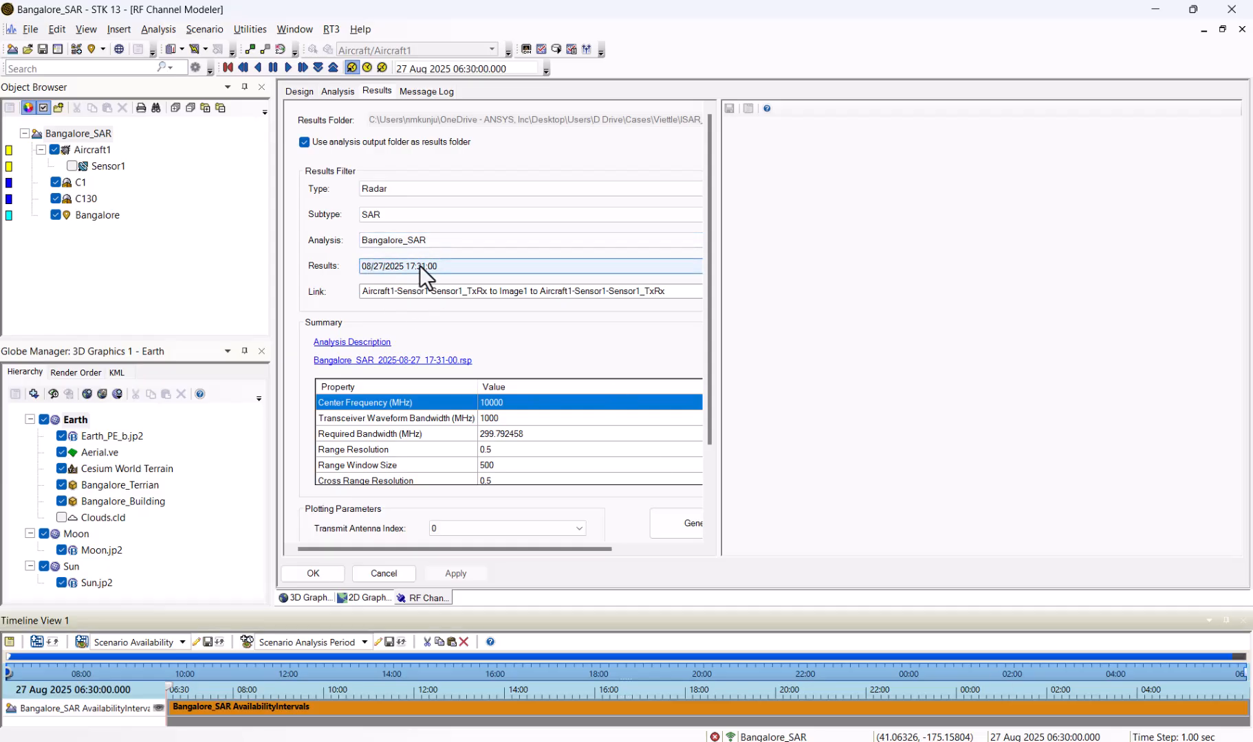
pyautogui.scroll(-4, 503, 422)
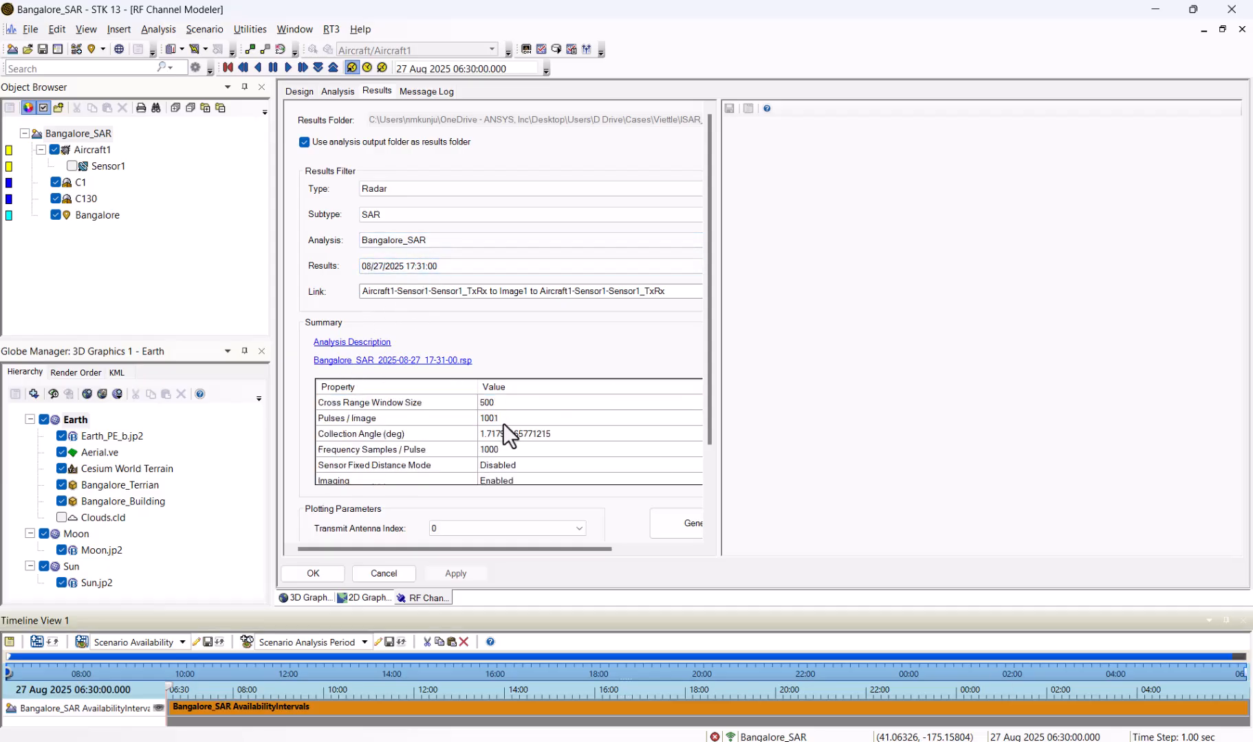
pyautogui.scroll(-4, 508, 435)
# - Generate the Range-Doppler image plot for the 5 EpSec time sample and widen the plot area slightly
pyautogui.click(464, 495)
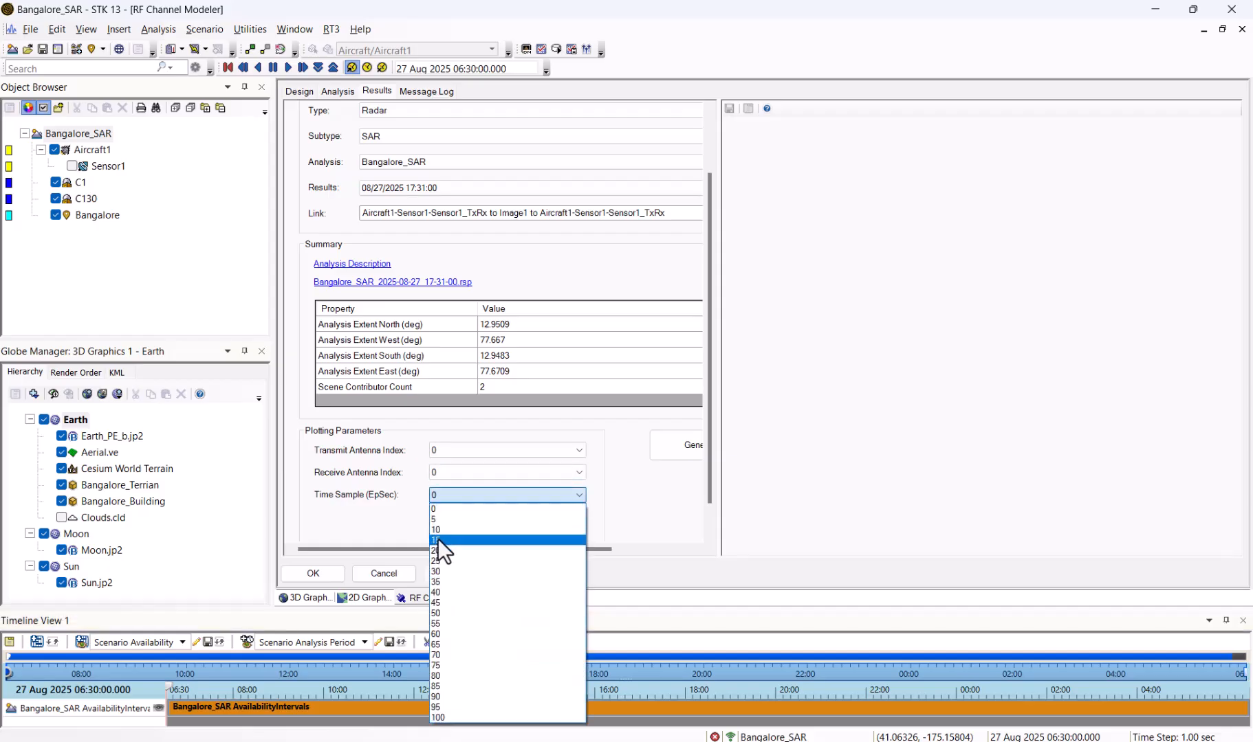
pyautogui.click(437, 519)
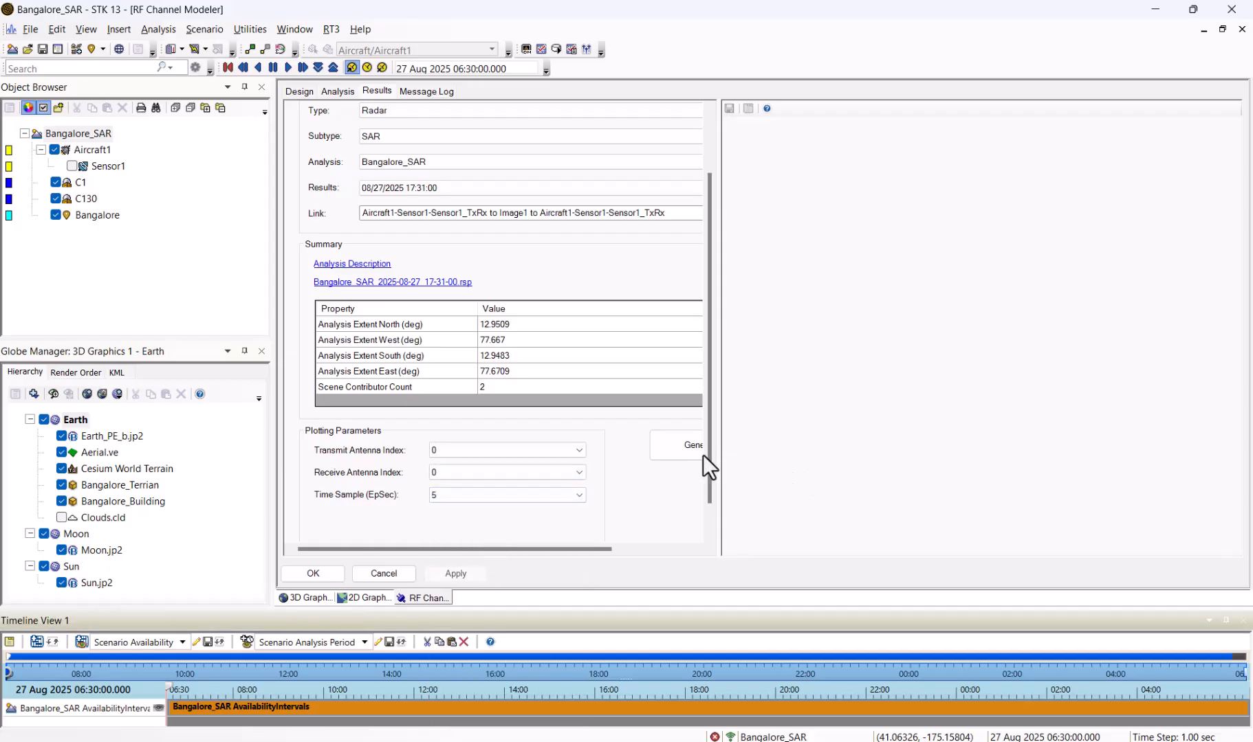
pyautogui.click(683, 449)
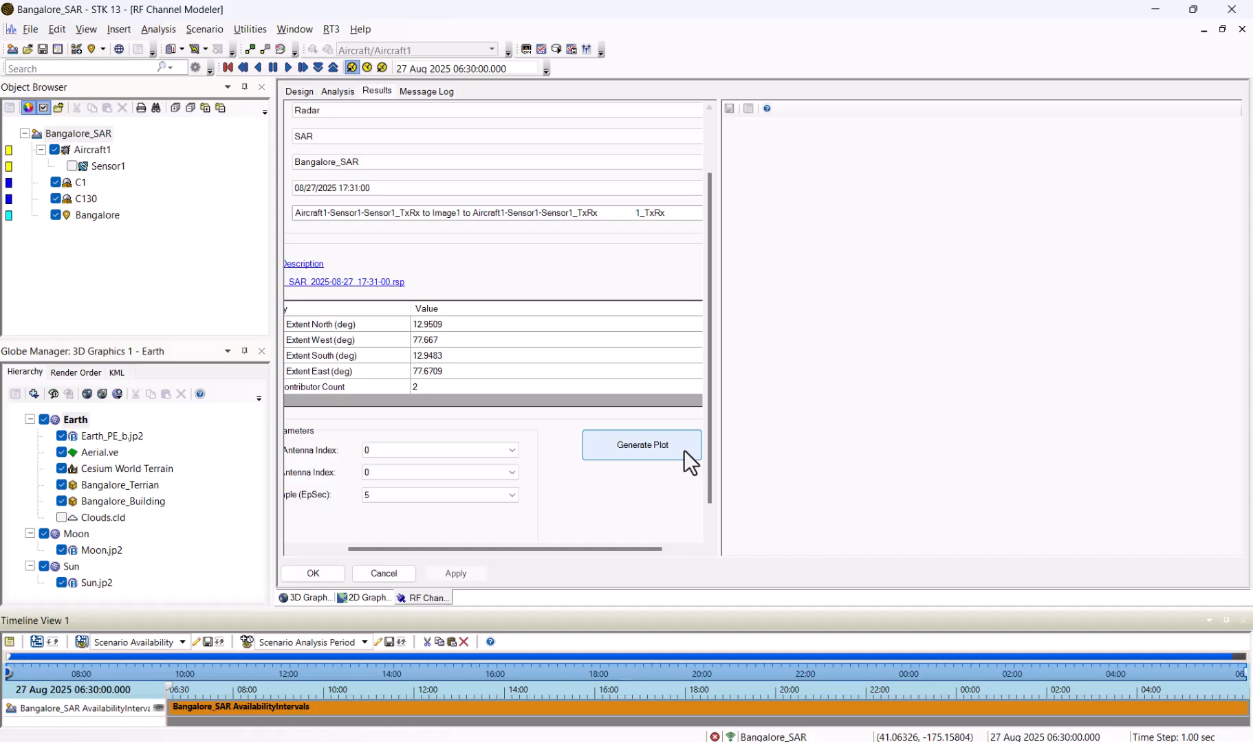
pyautogui.click(683, 449)
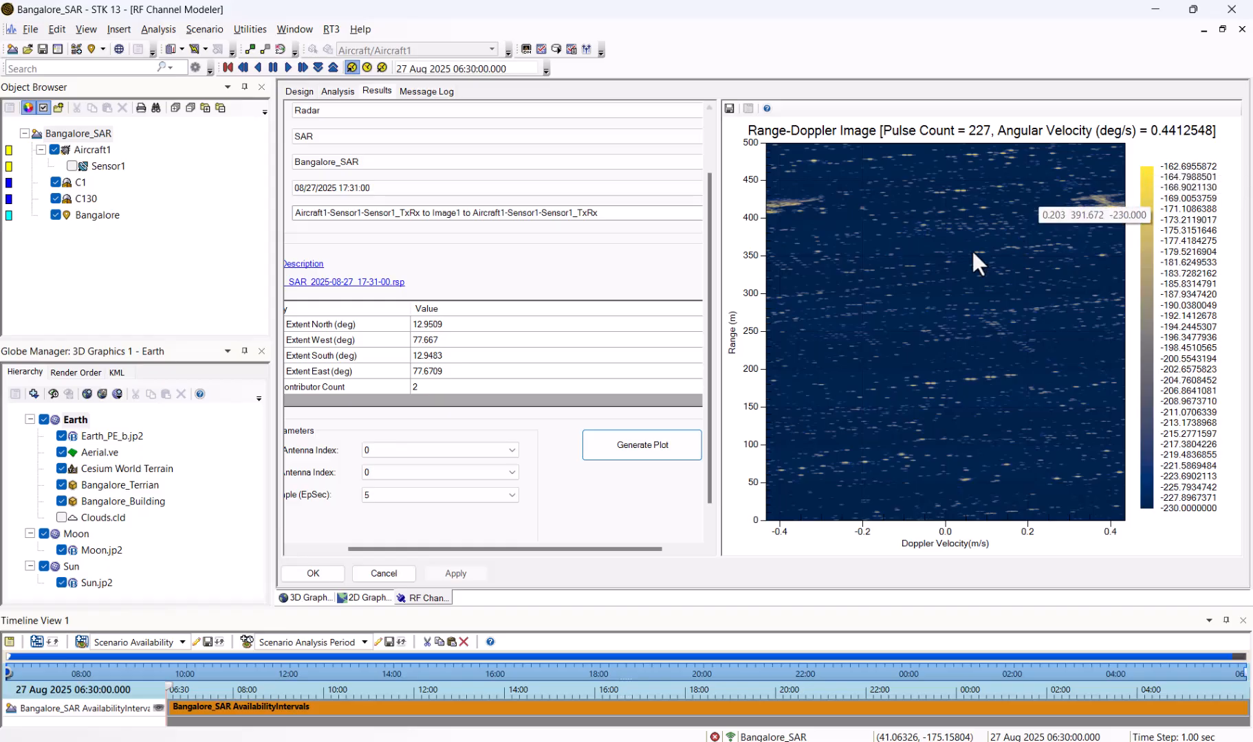
pyautogui.moveTo(719, 440)
pyautogui.mouseDown()
pyautogui.moveTo(677, 441)
pyautogui.moveTo(707, 441)
pyautogui.mouseUp()
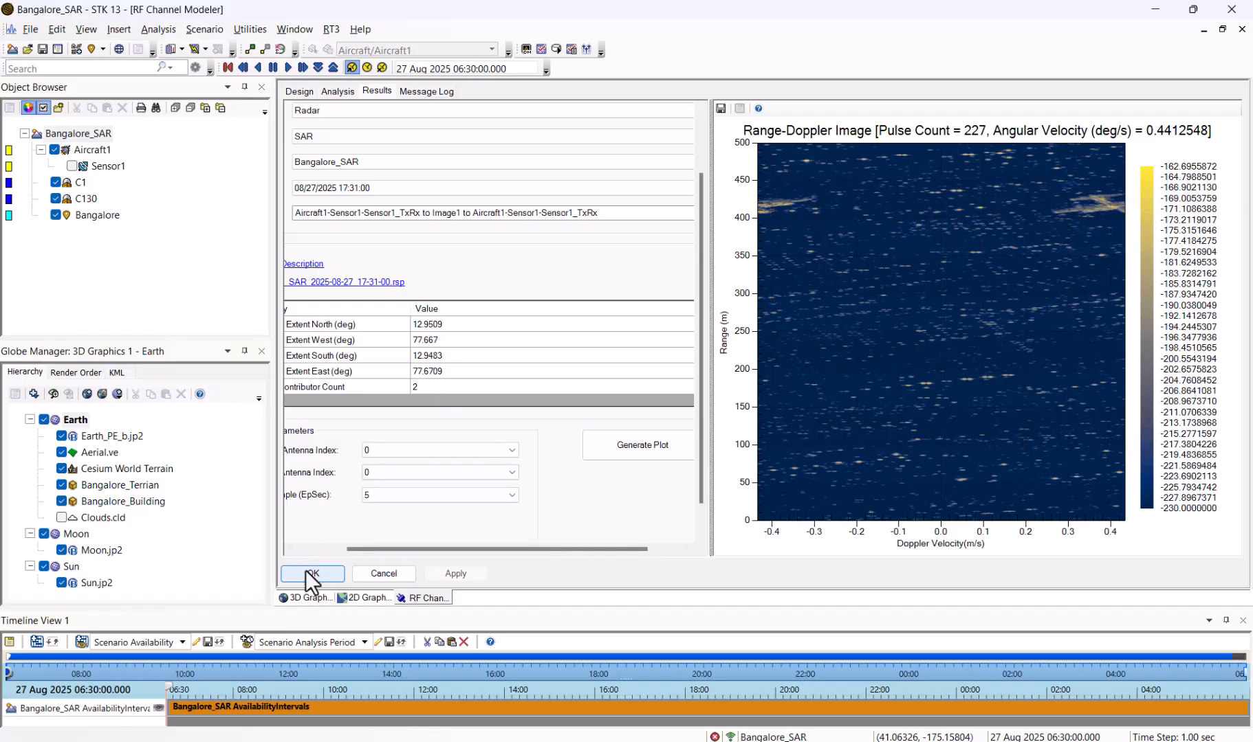
# - Export the Range-Doppler plot as a 2 fps MP4 movie named Bangalore_SAR and close its playback and the export dialog
pyautogui.rightClick(953, 264)
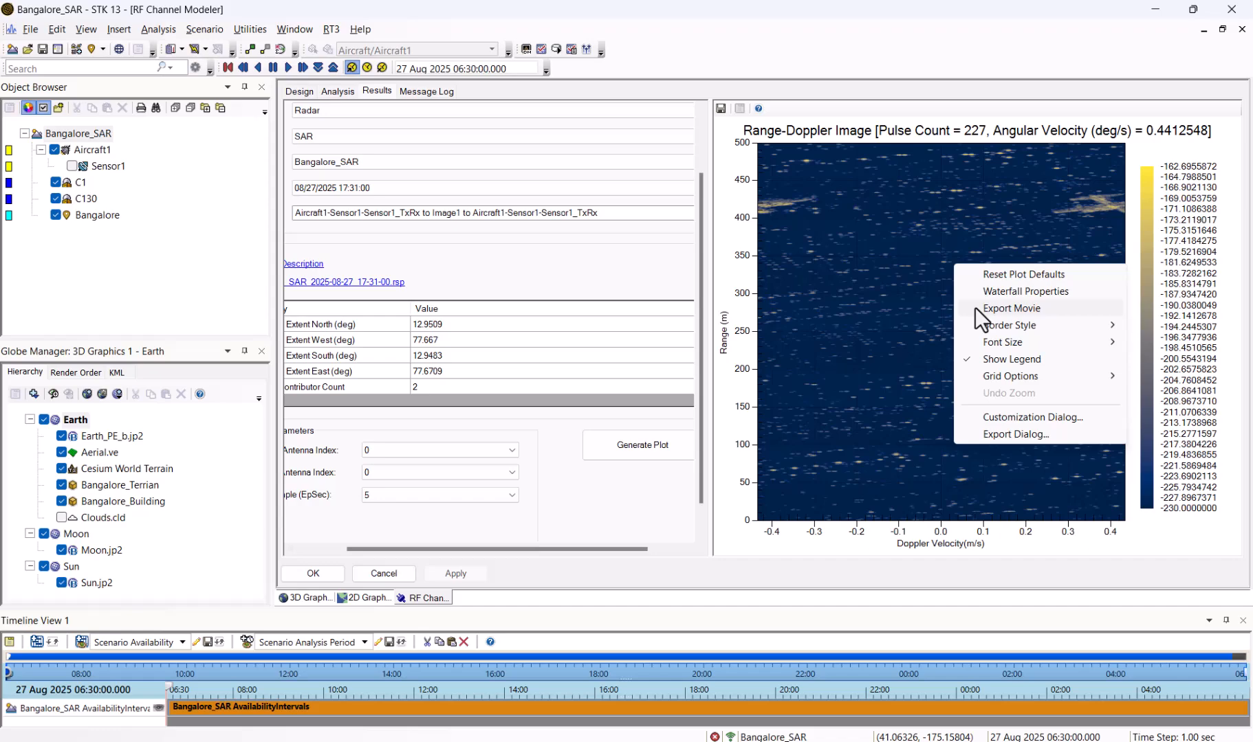
pyautogui.click(975, 307)
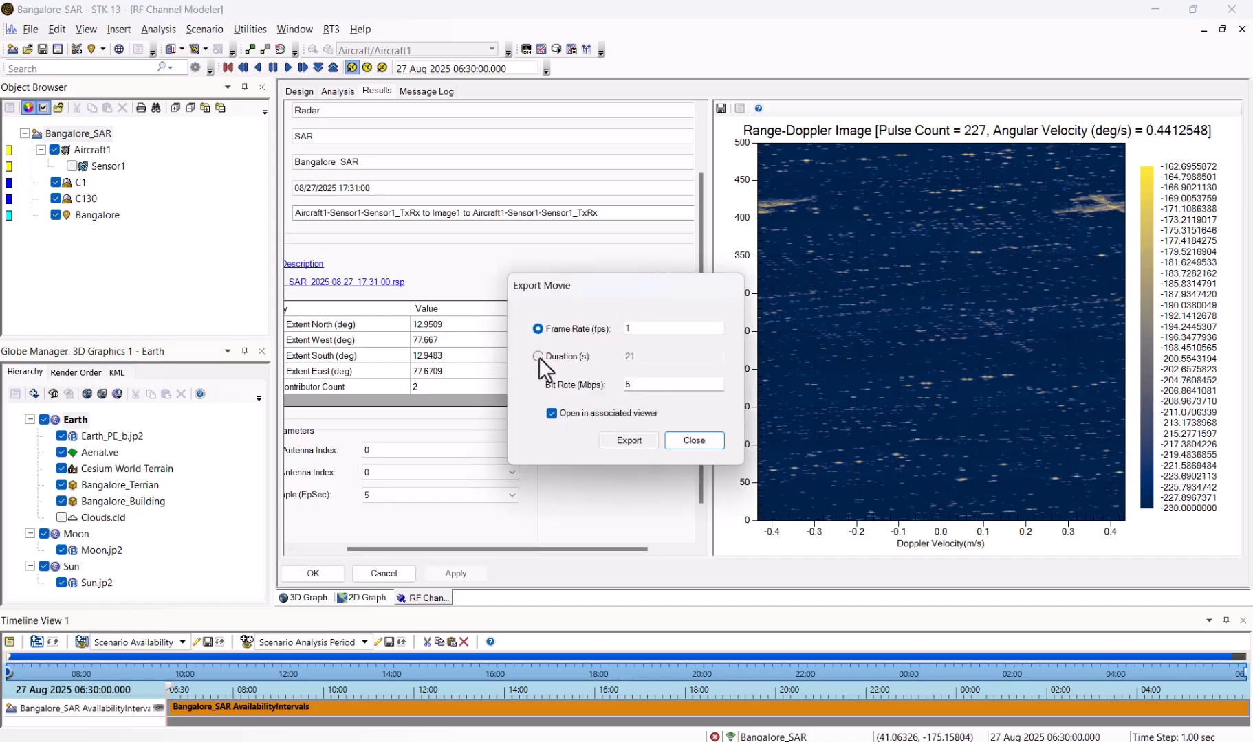
pyautogui.doubleClick(628, 328)
pyautogui.write('2')
pyautogui.click(630, 440)
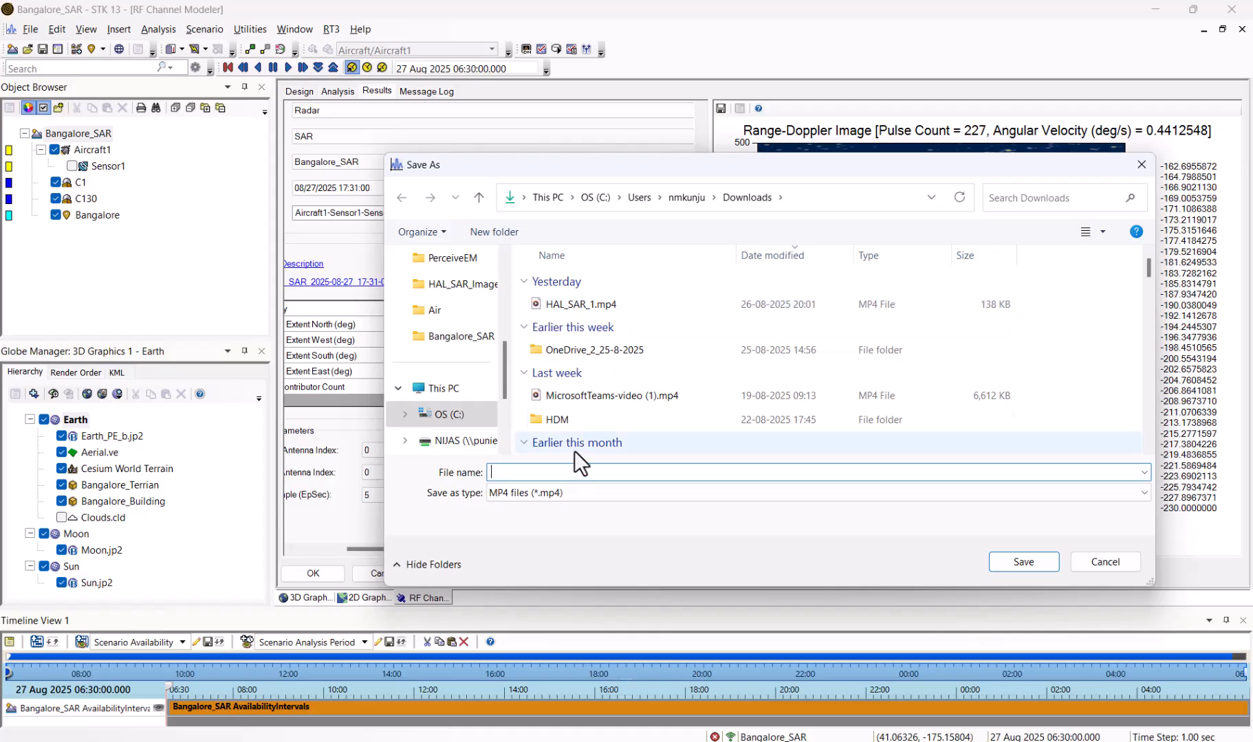
pyautogui.write('Bangalore_SAR')
pyautogui.press('Return')
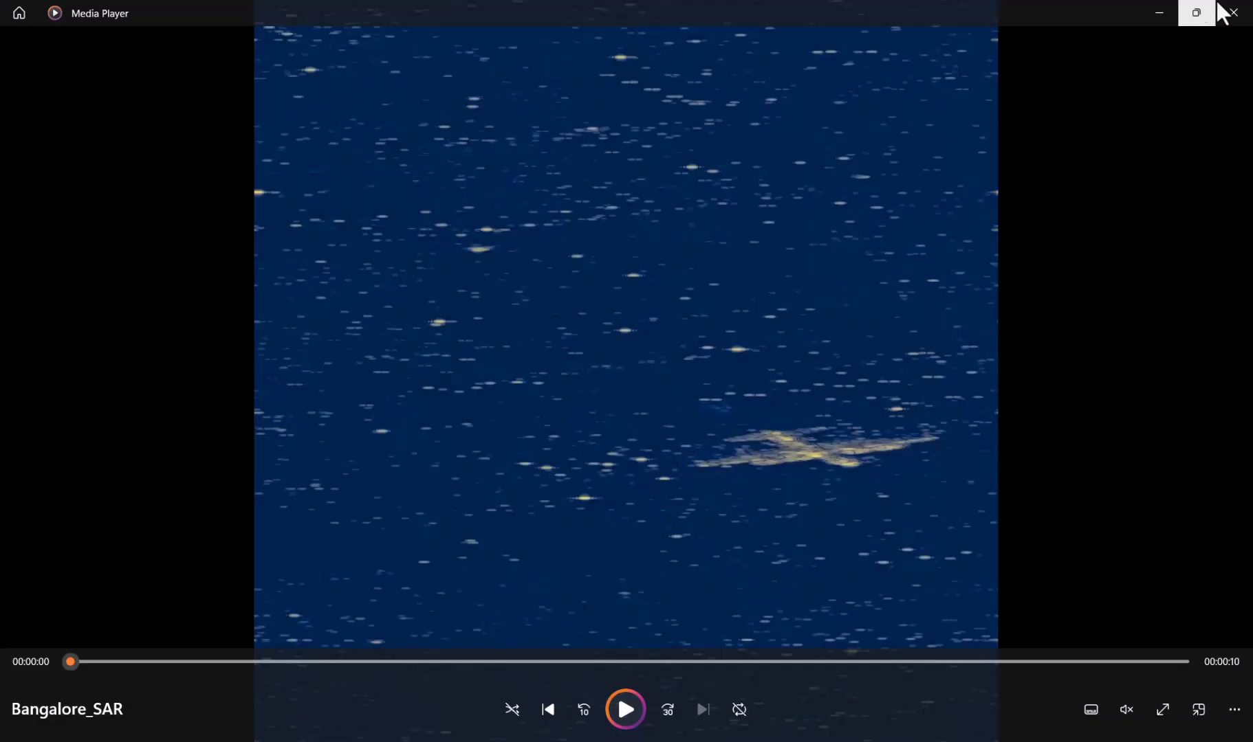
pyautogui.click(1233, 12)
pyautogui.click(672, 450)
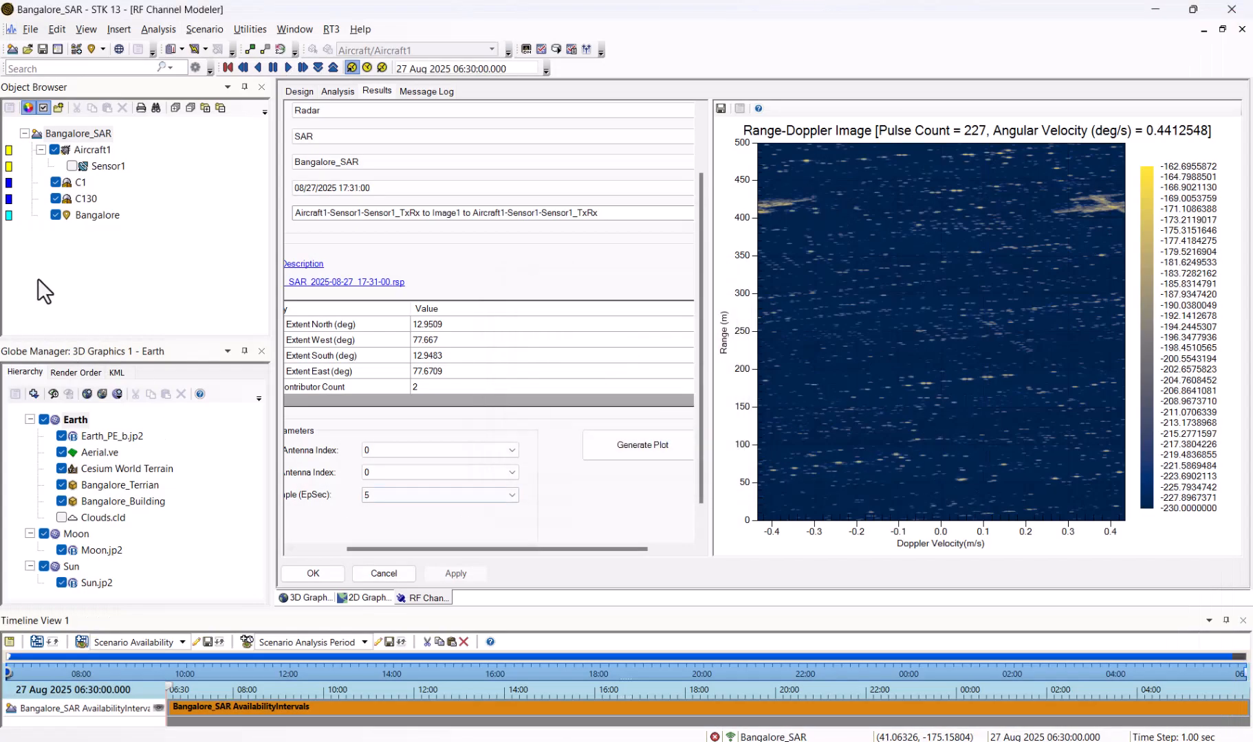
# - Retarget Sensor1's targeted pointing by assigning C130 in place of Bangalore, and apply the sensor properties
pyautogui.click(297, 598)
pyautogui.scroll(-3, 749, 413)
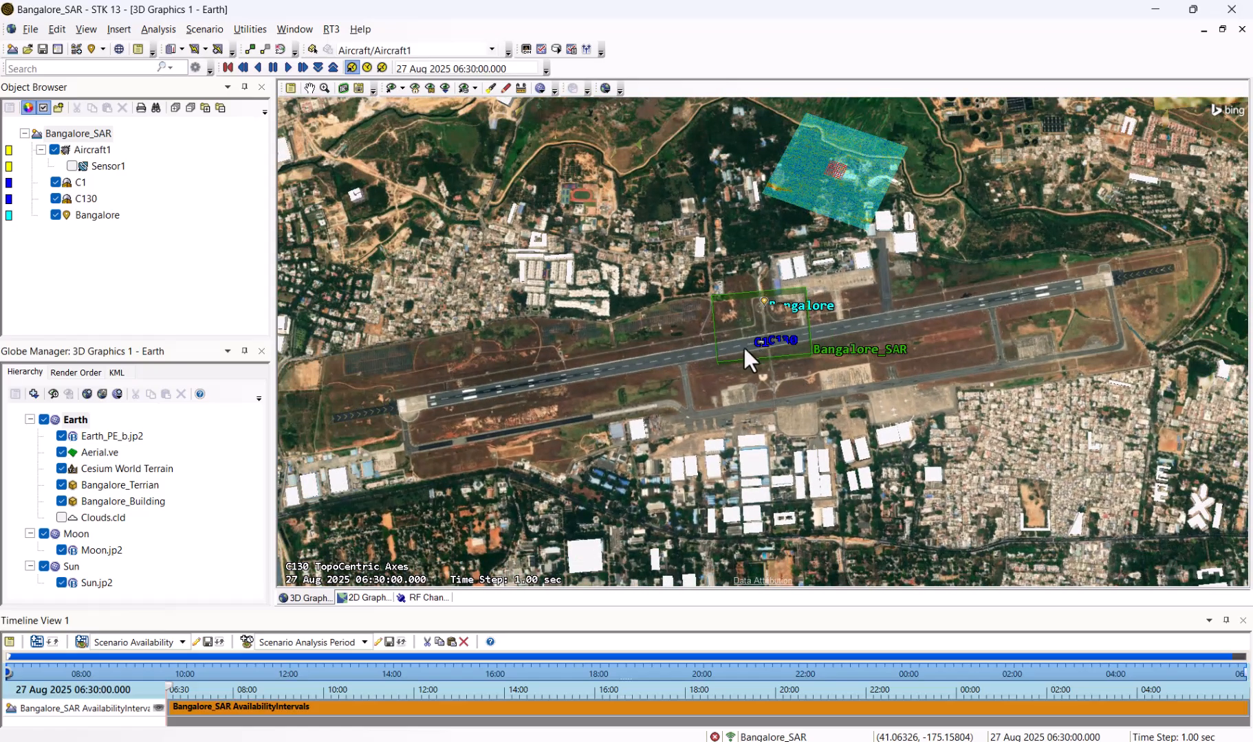
pyautogui.scroll(5, 755, 371)
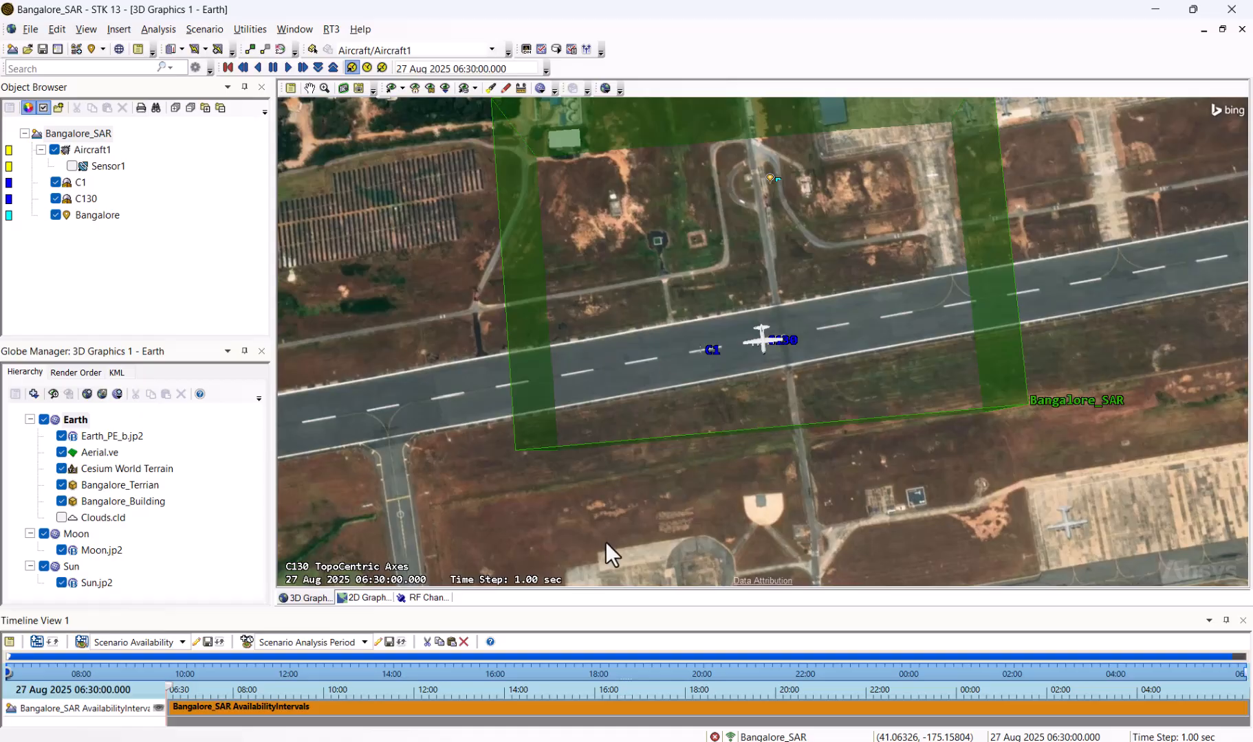
pyautogui.scroll(-2, 667, 382)
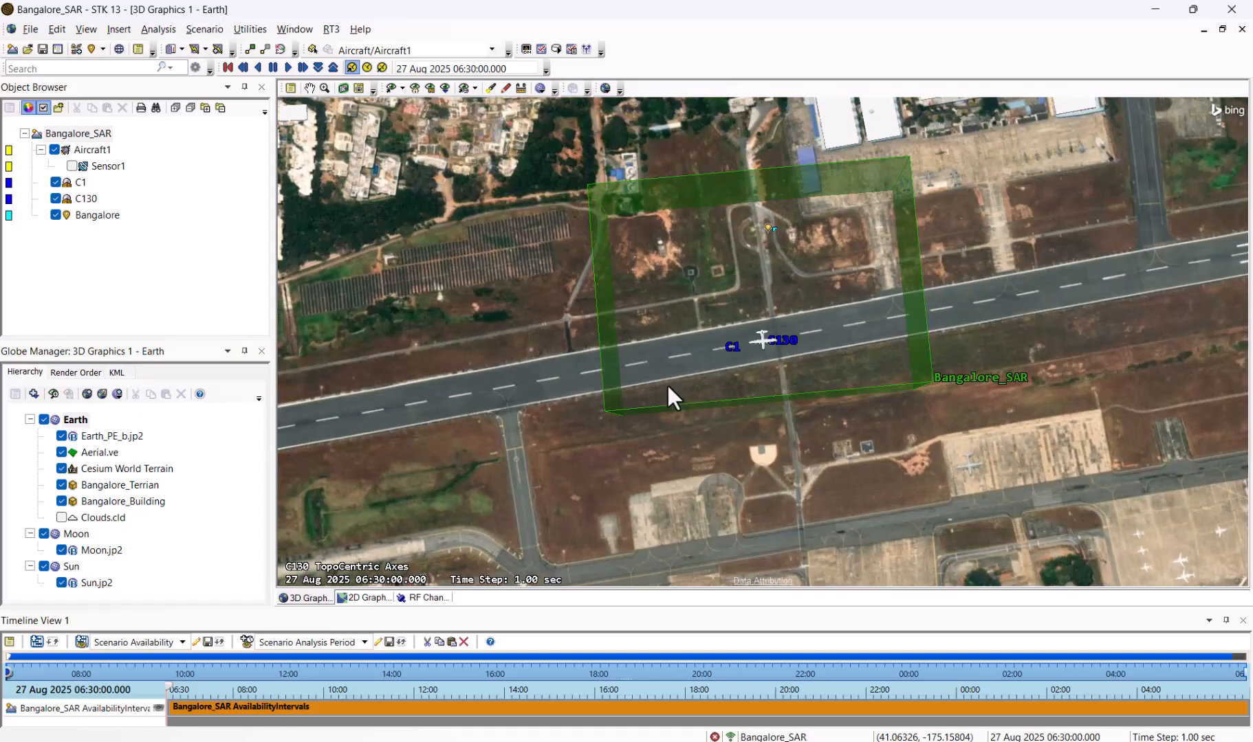
pyautogui.scroll(-2, 666, 383)
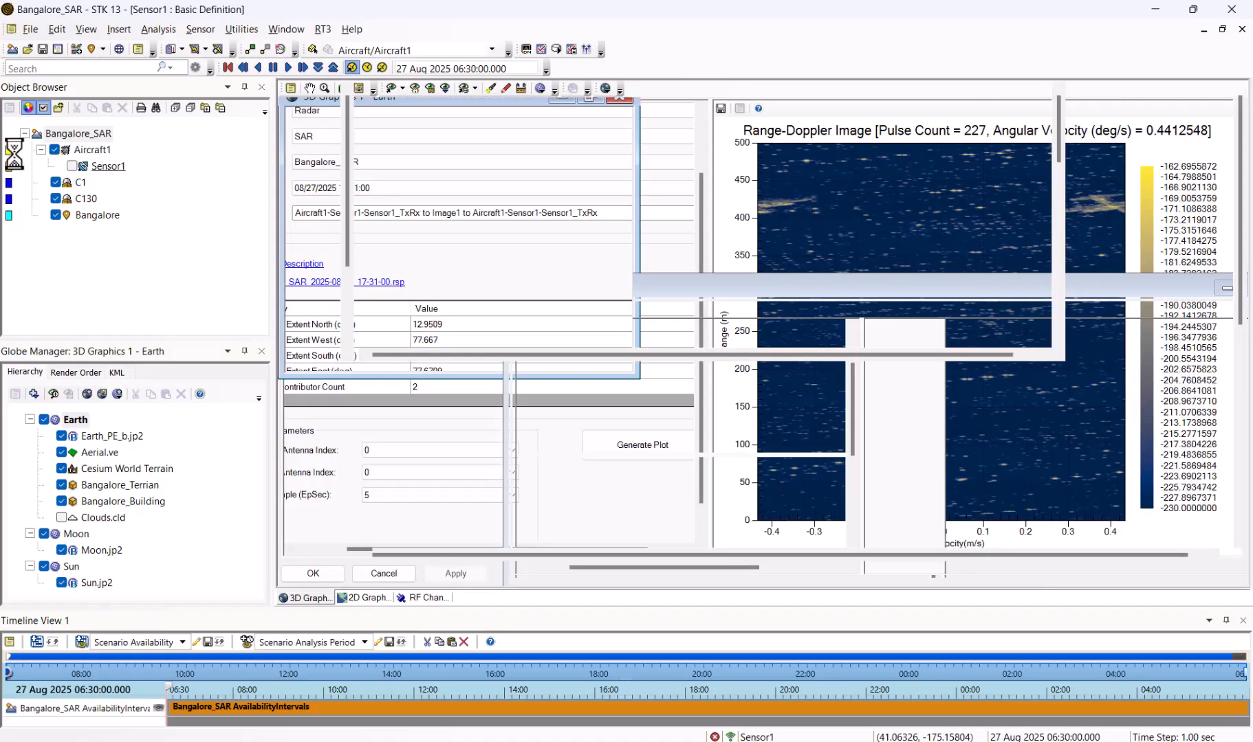
pyautogui.click(328, 137)
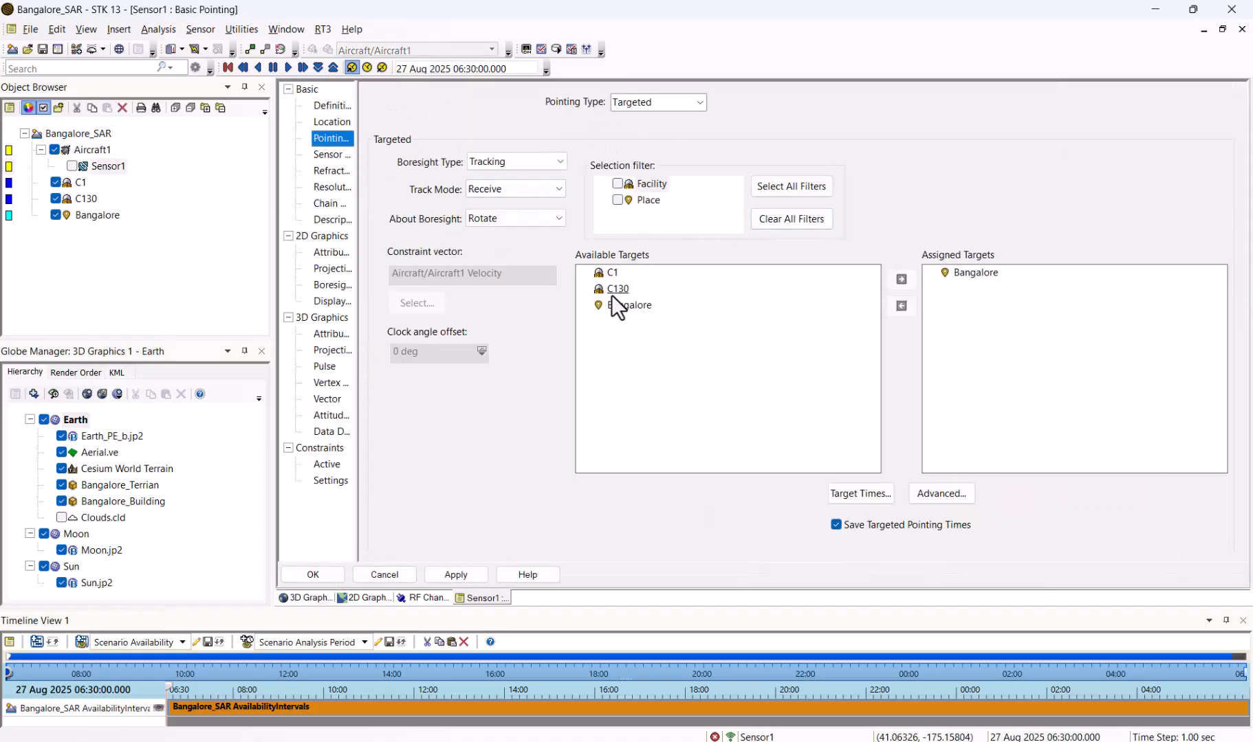
pyautogui.click(617, 290)
pyautogui.click(903, 280)
pyautogui.click(950, 272)
pyautogui.click(901, 306)
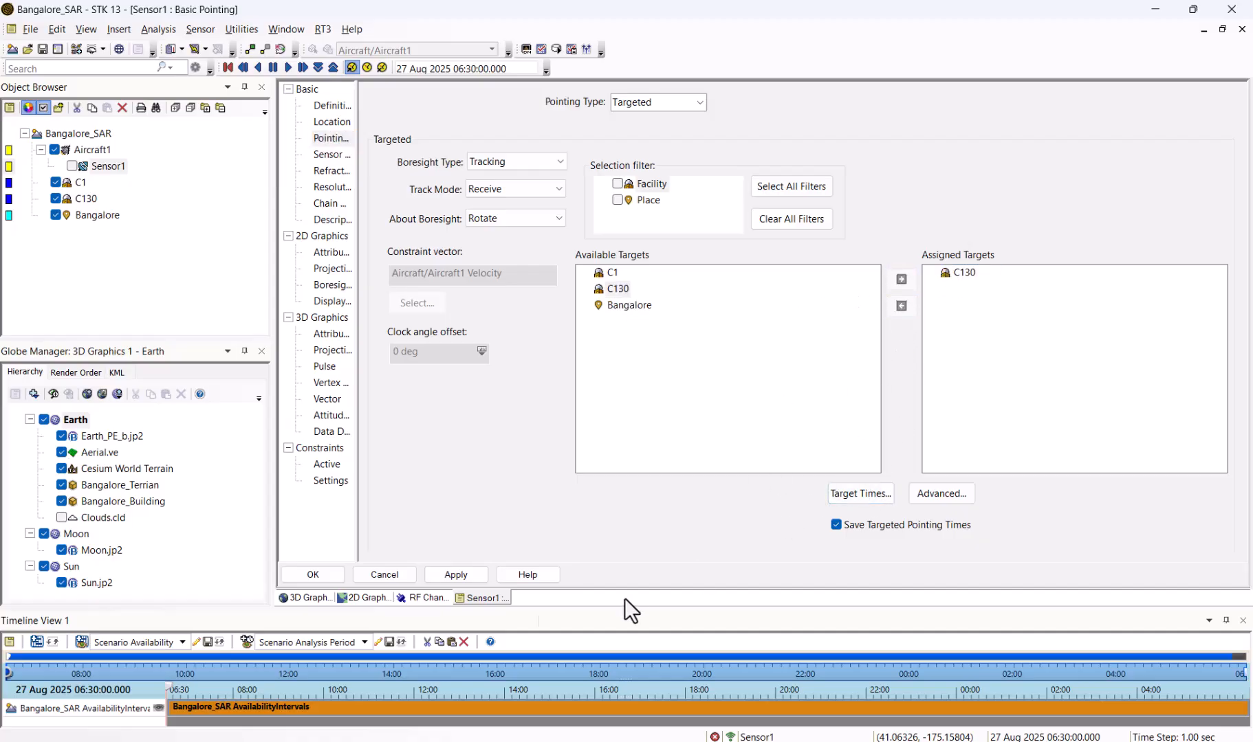
pyautogui.click(456, 575)
pyautogui.click(313, 575)
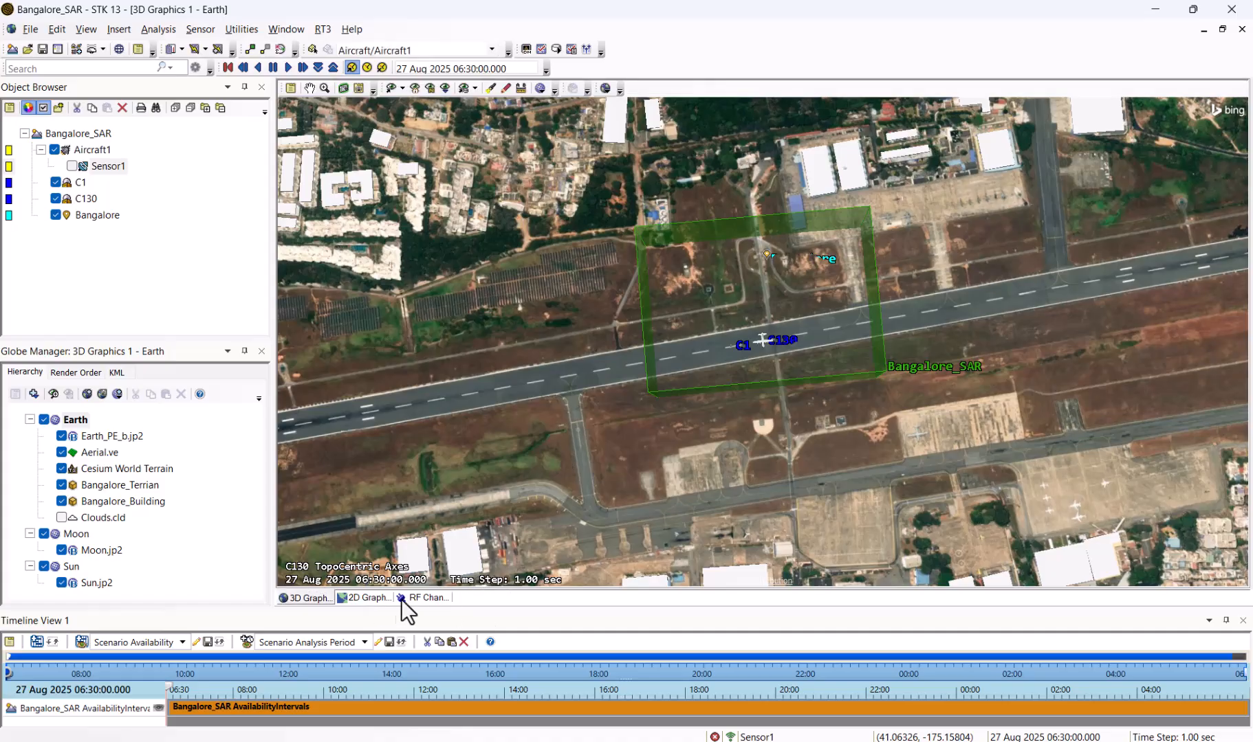
# - Redraw and apply the Bangalore_SAR extent around the runway targets, about 12.9481 to 12.9512 deg latitude and 77.6662 to 77.6712 deg longitude
pyautogui.click(420, 598)
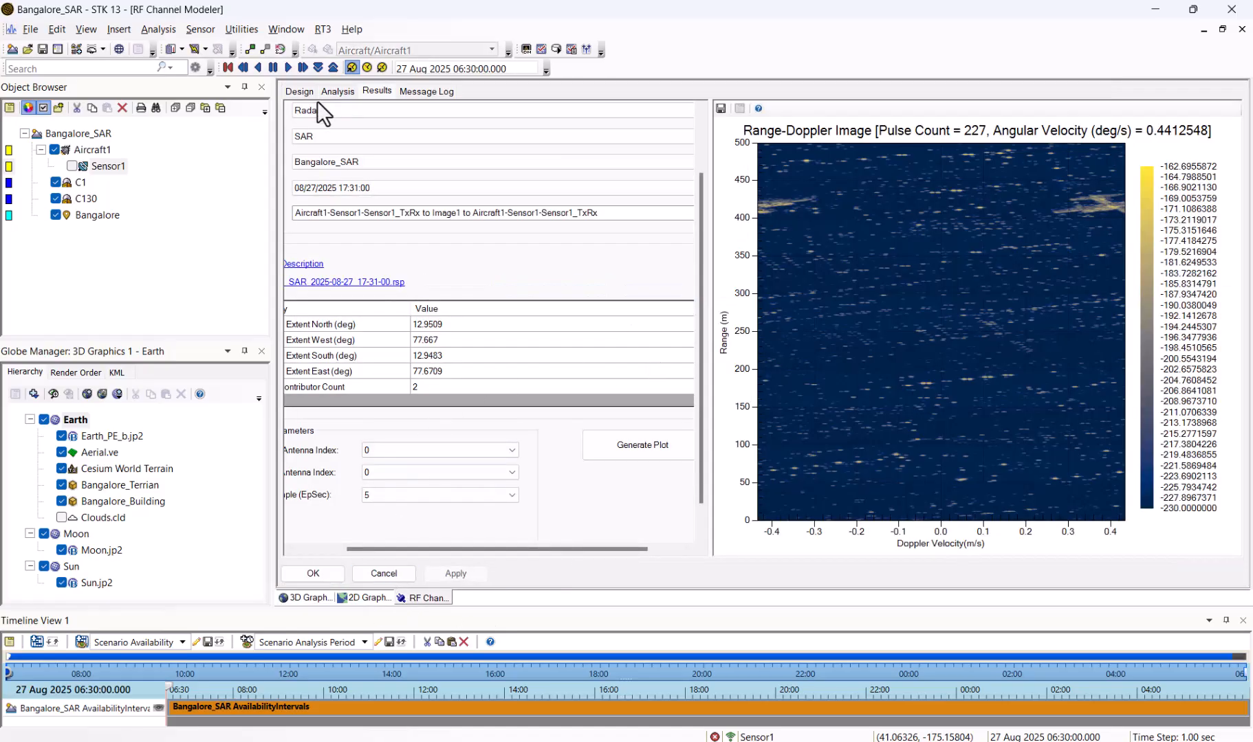
pyautogui.click(338, 90)
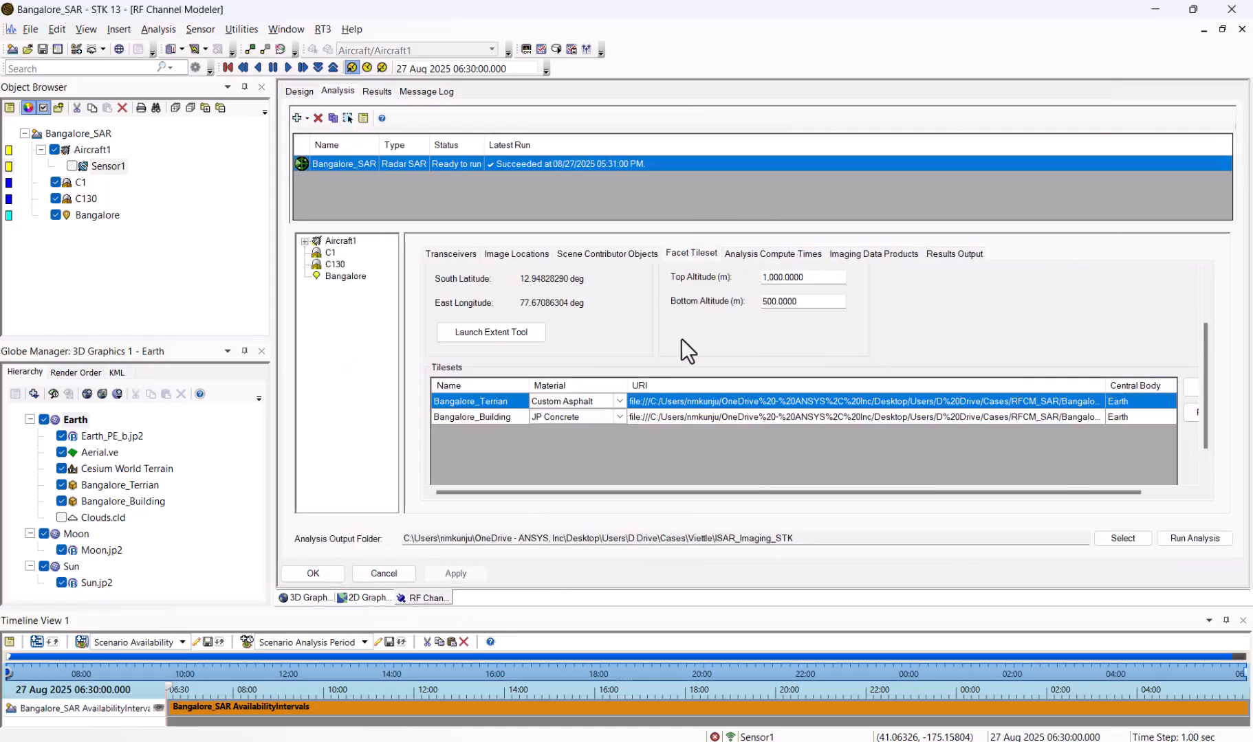
pyautogui.click(460, 335)
pyautogui.click(305, 598)
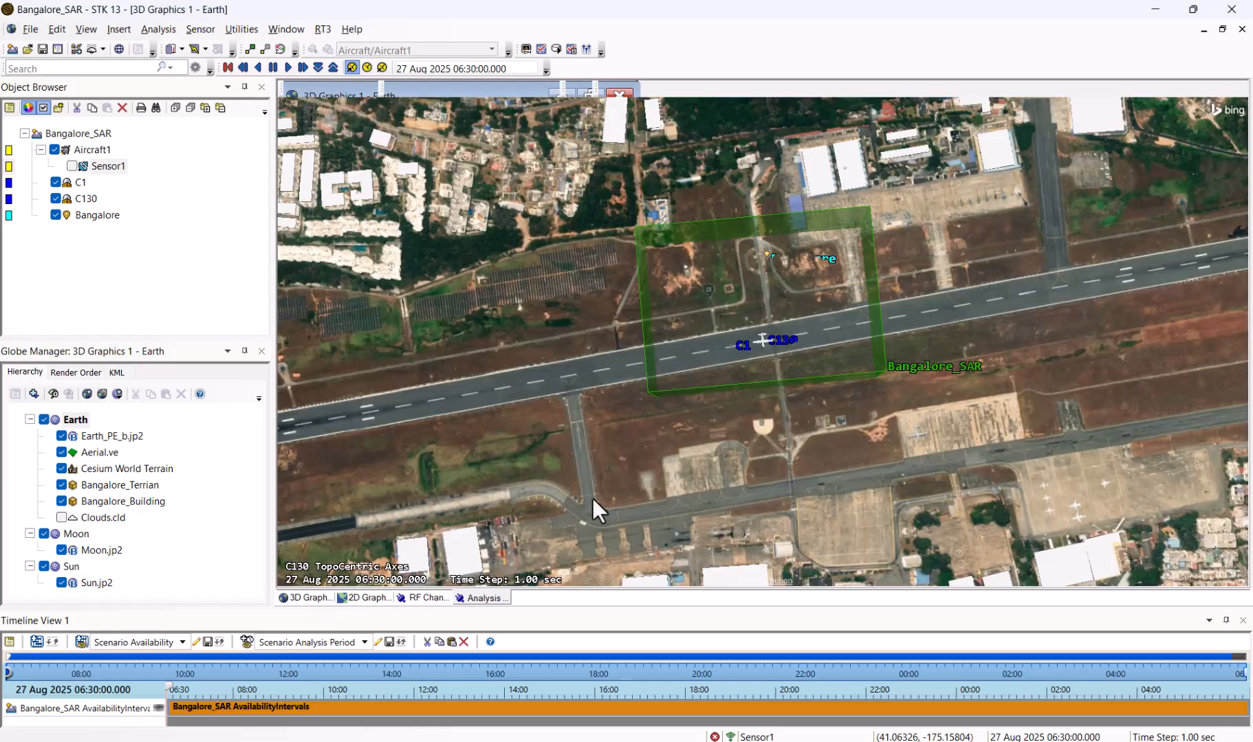
pyautogui.moveTo(663, 293); pyautogui.dragTo(882, 409)
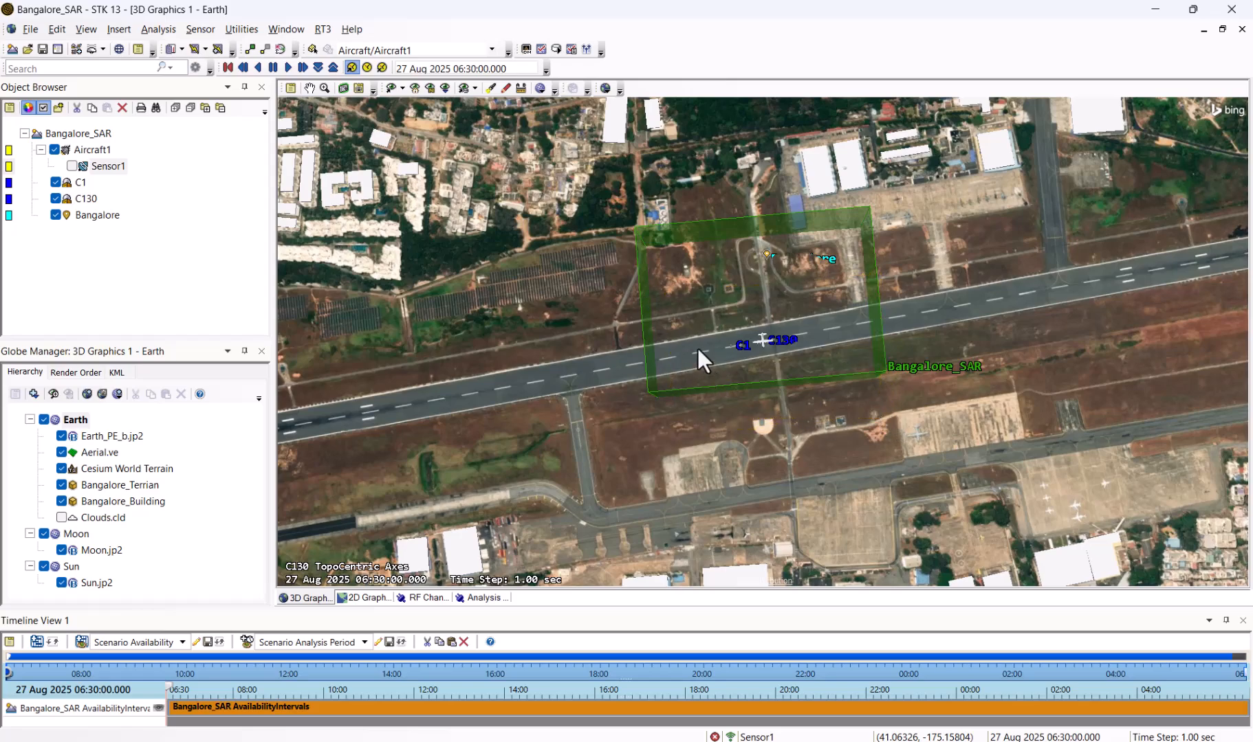
pyautogui.click(458, 598)
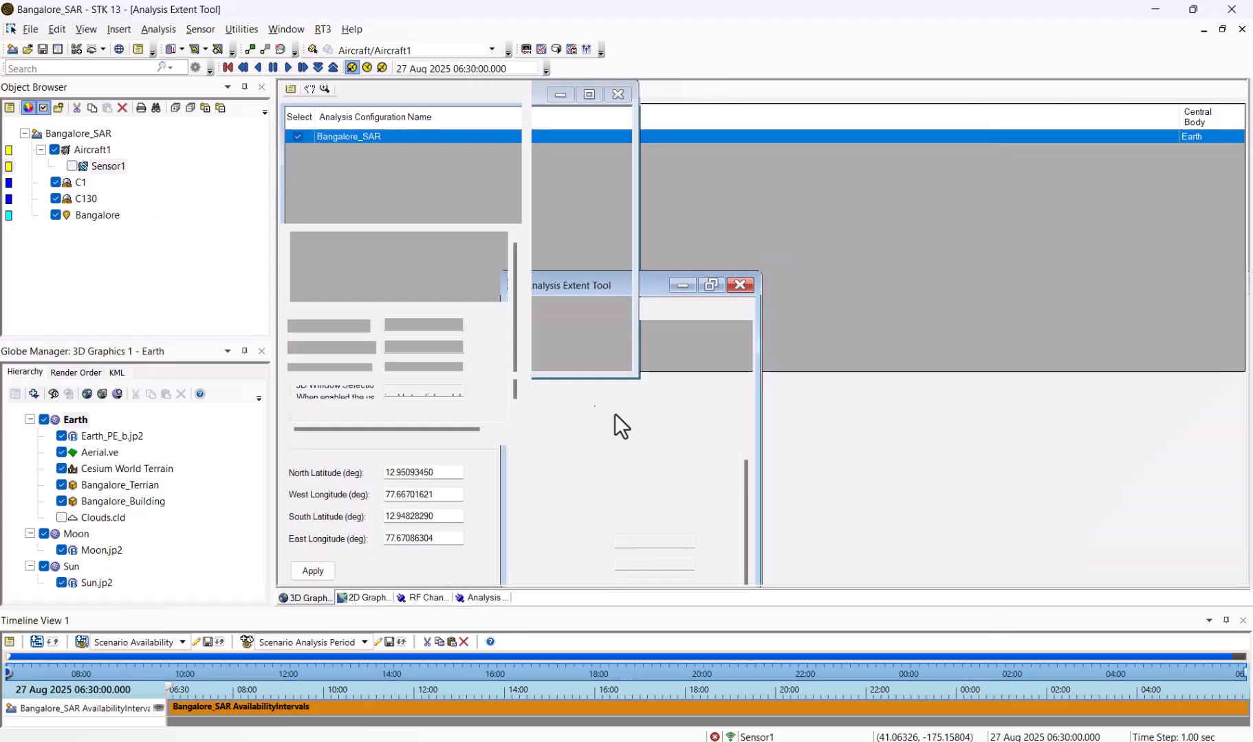
pyautogui.click(313, 570)
pyautogui.click(416, 597)
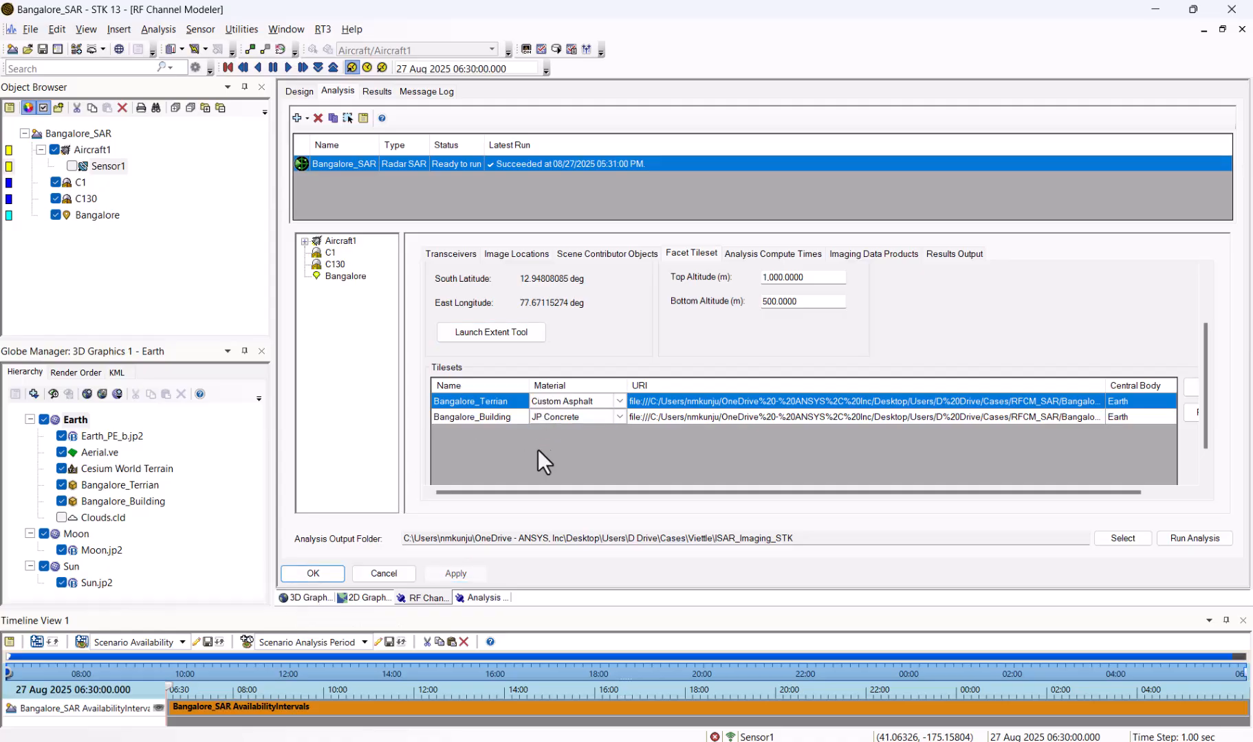
pyautogui.click(633, 254)
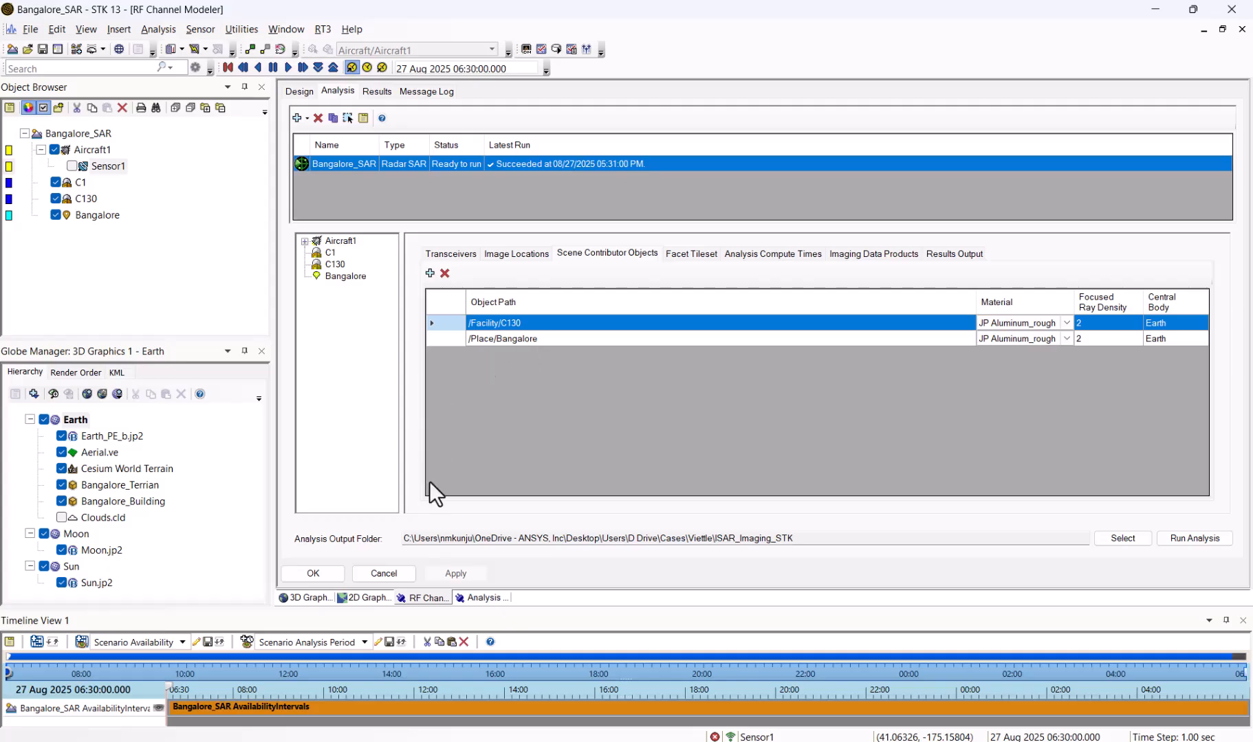
pyautogui.click(429, 273)
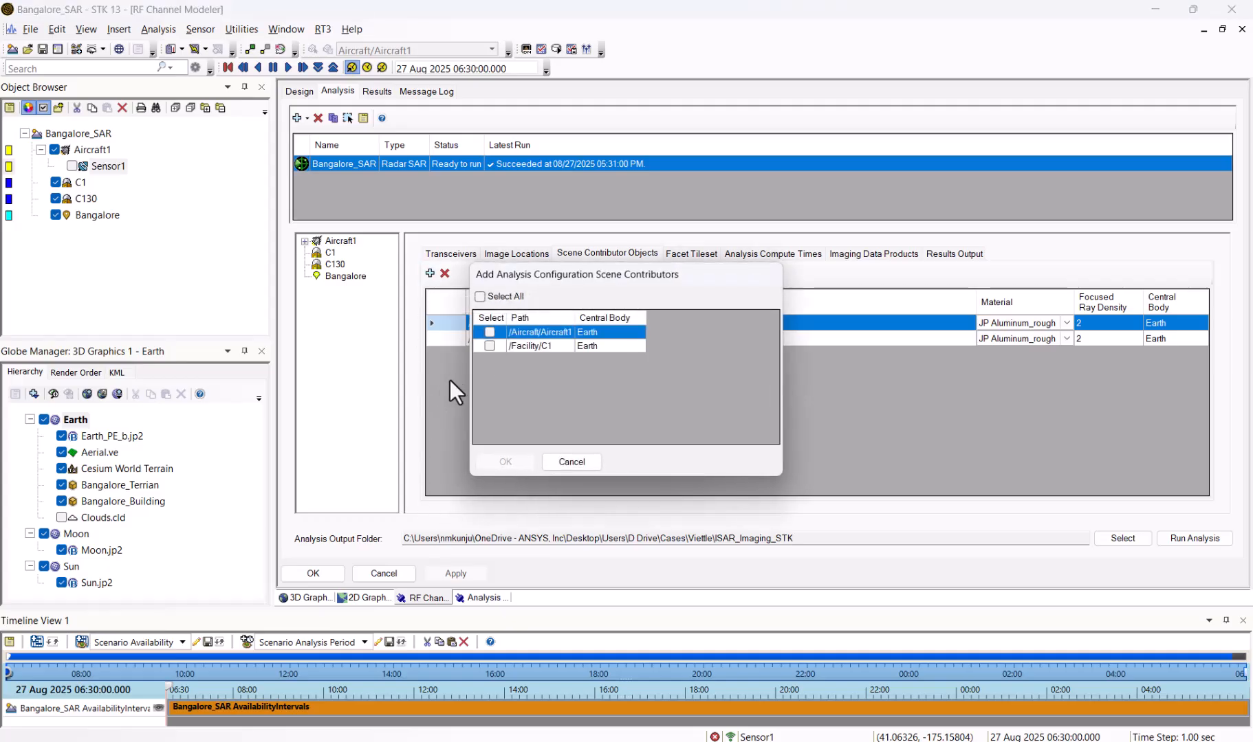
pyautogui.click(487, 344)
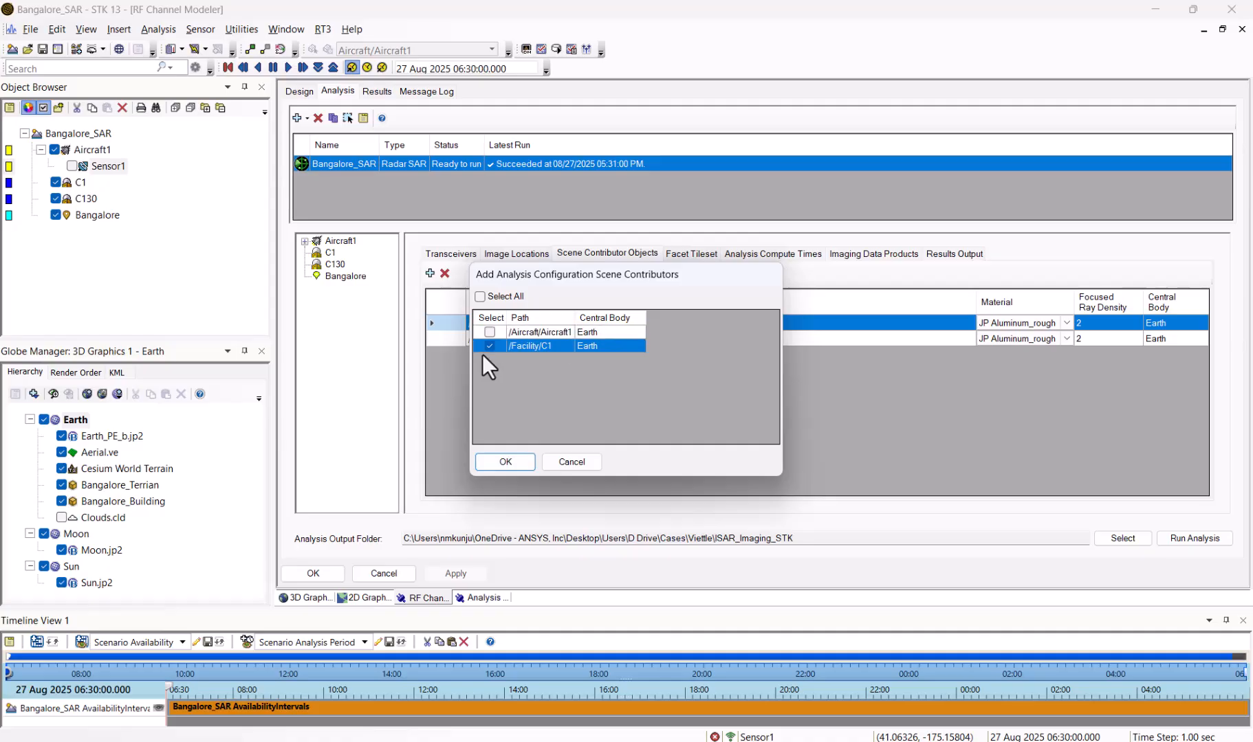
pyautogui.click(578, 460)
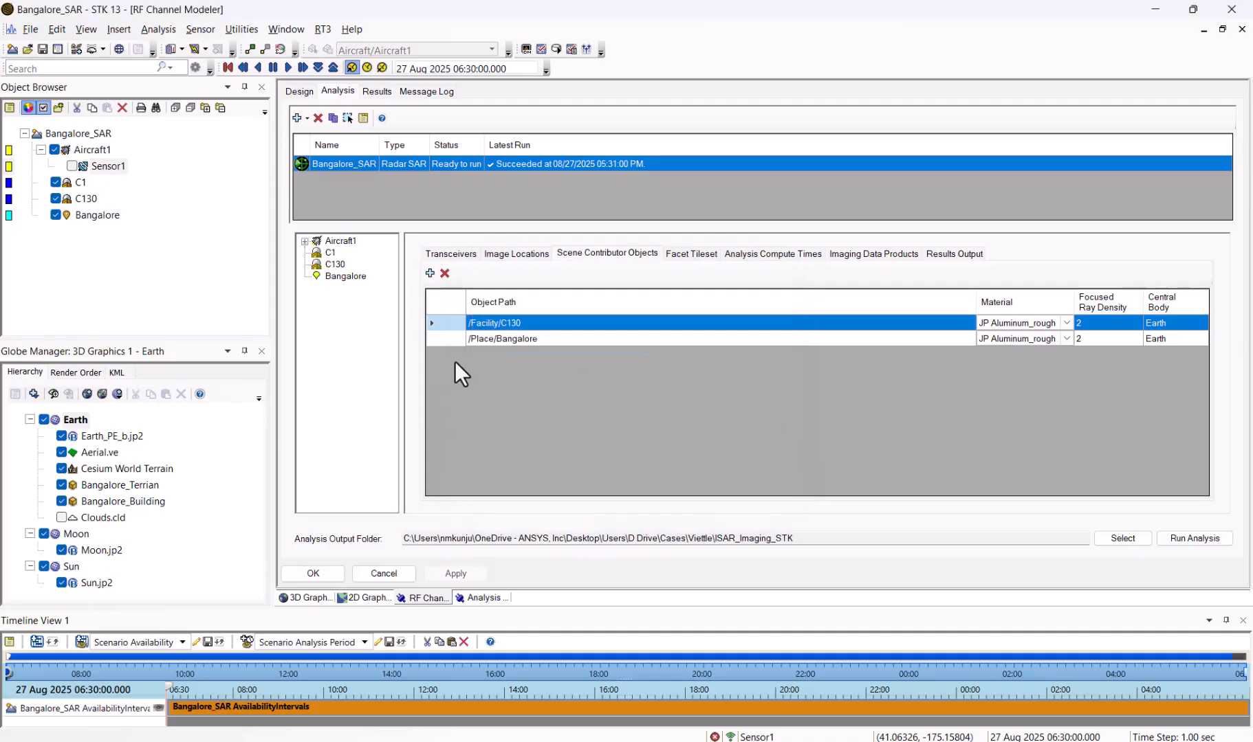
# - Replace the Bangalore place with facility C1 in the Bangalore_SAR scene contributor objects
pyautogui.click(527, 339)
pyautogui.click(444, 273)
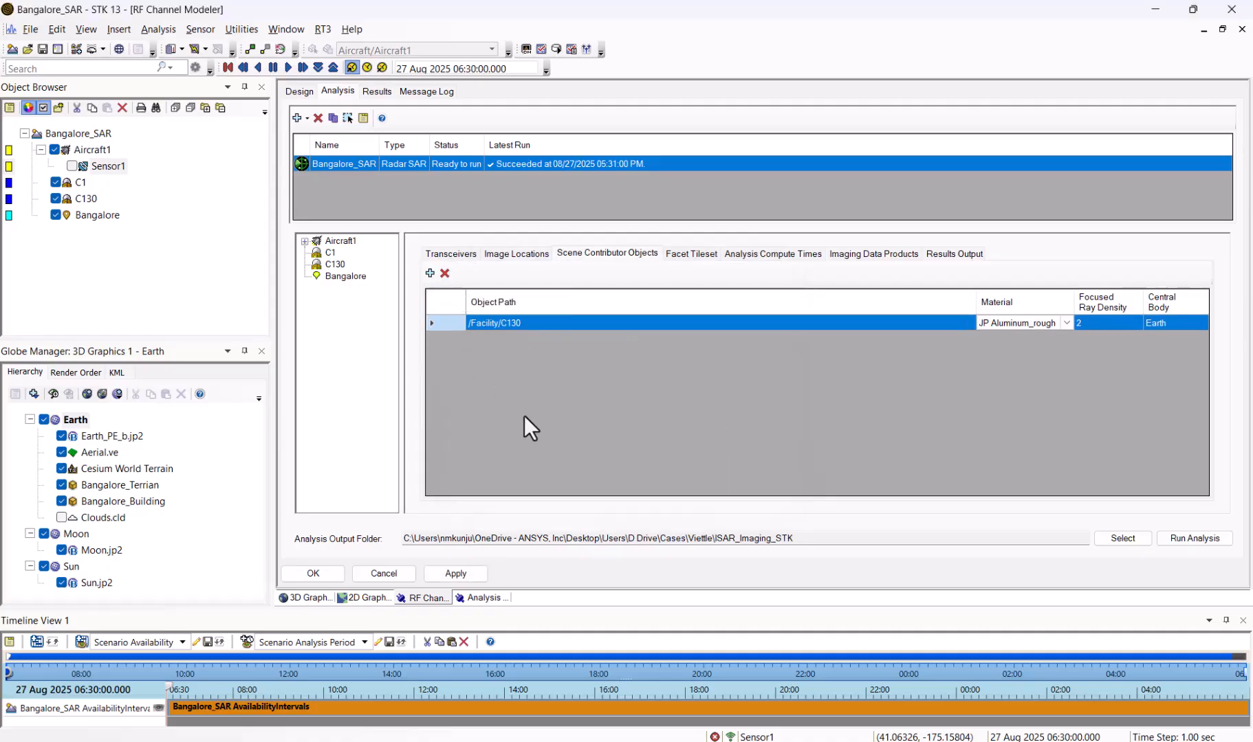
pyautogui.click(429, 273)
pyautogui.click(489, 345)
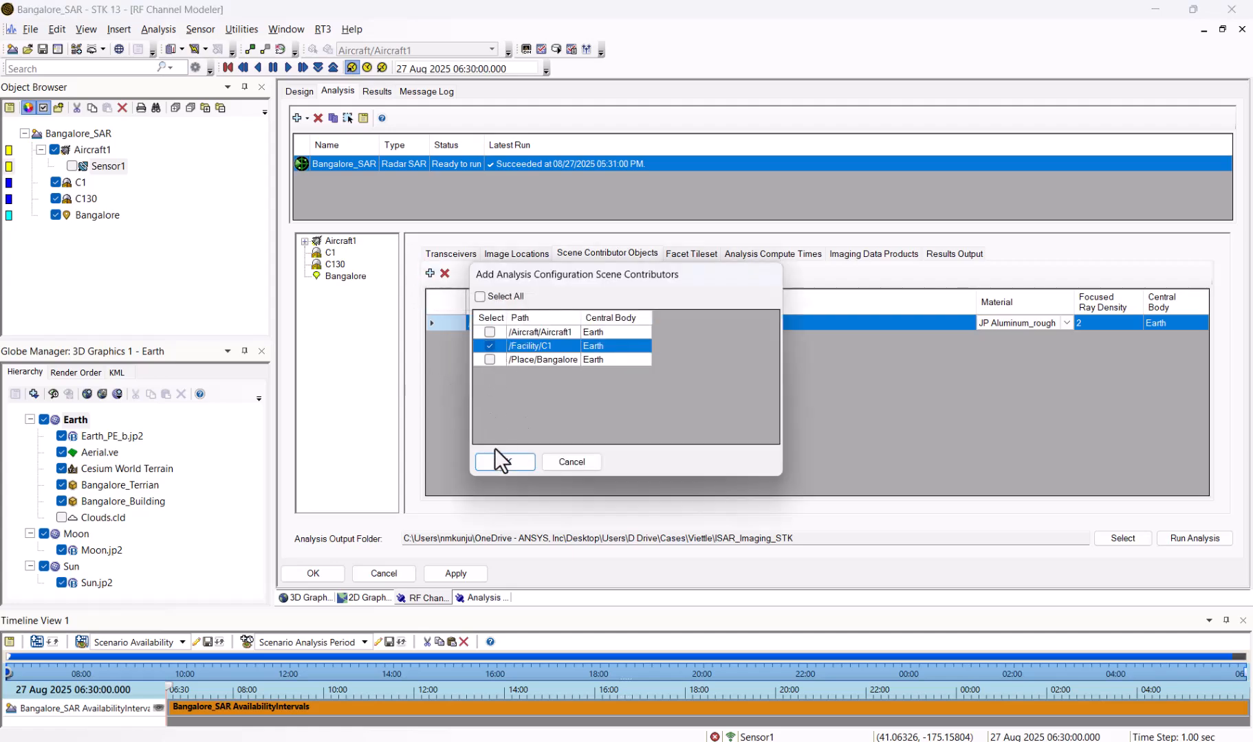
pyautogui.click(505, 462)
# - Set C1's material to JP Aluminum_rough, then apply the changes and close the RF Channel Modeler configuration
pyautogui.click(1067, 338)
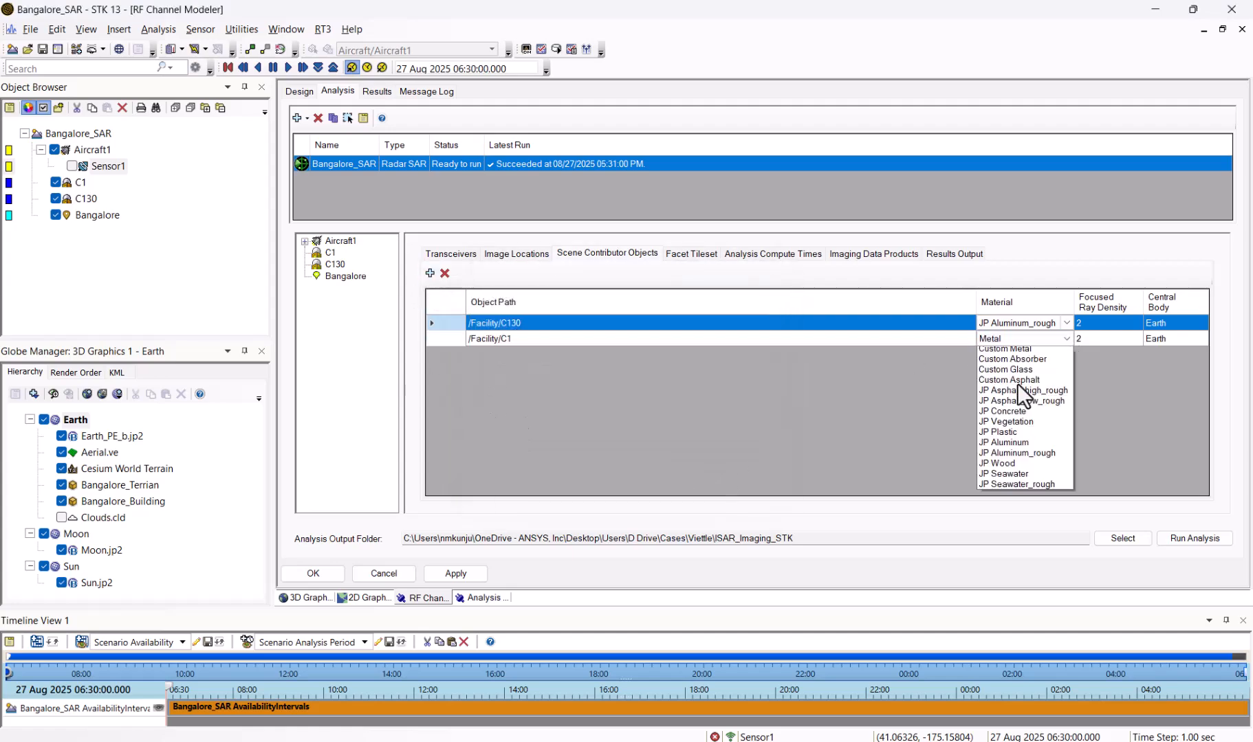
pyautogui.click(996, 498)
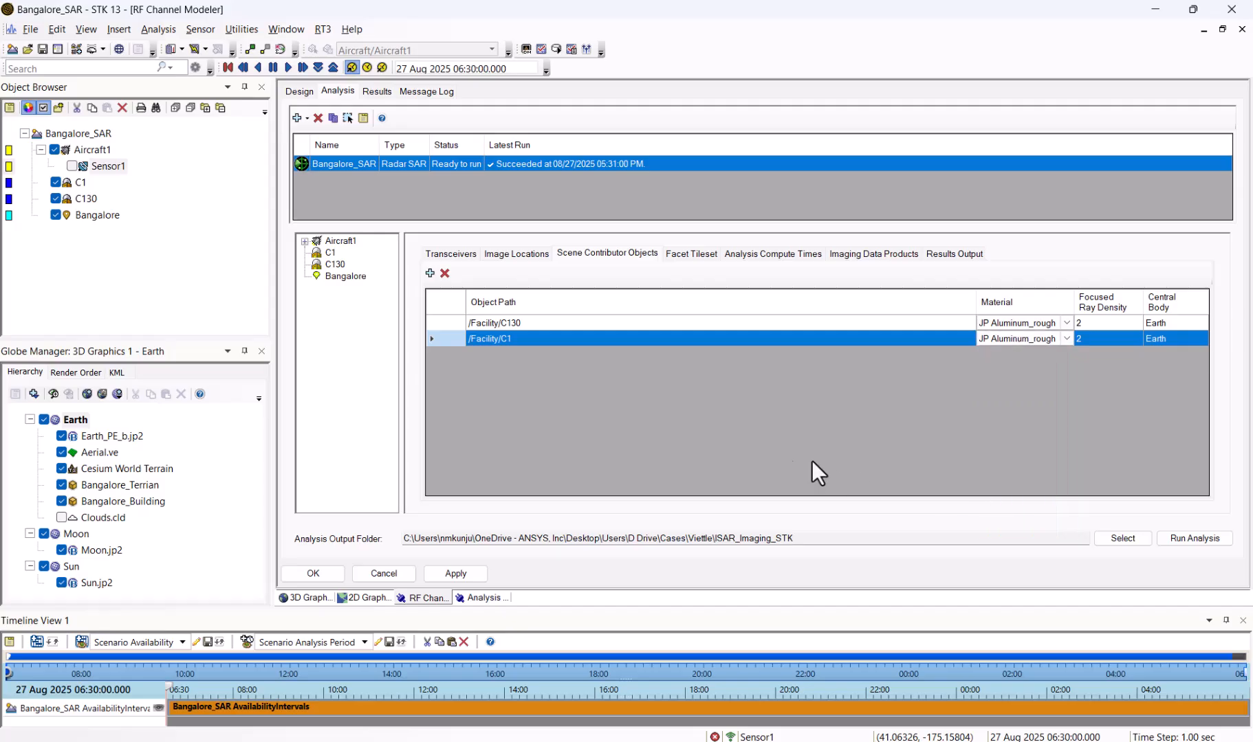
pyautogui.click(458, 574)
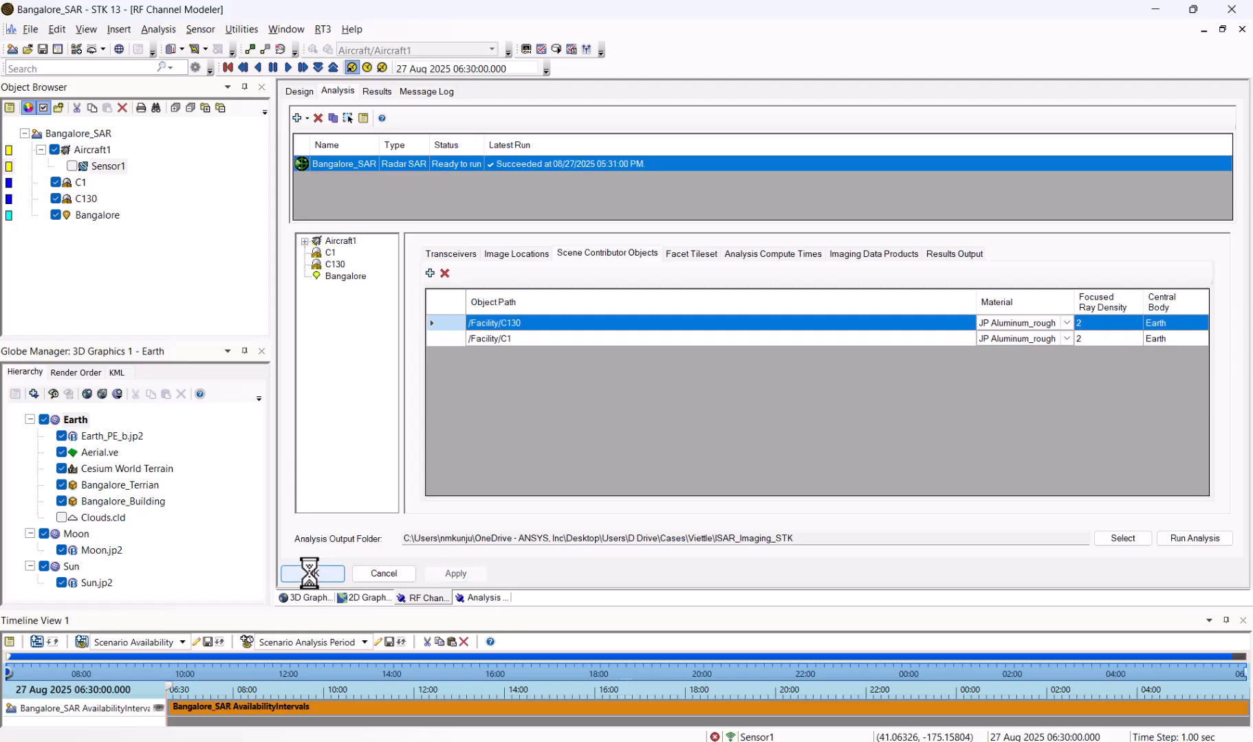
pyautogui.click(311, 573)
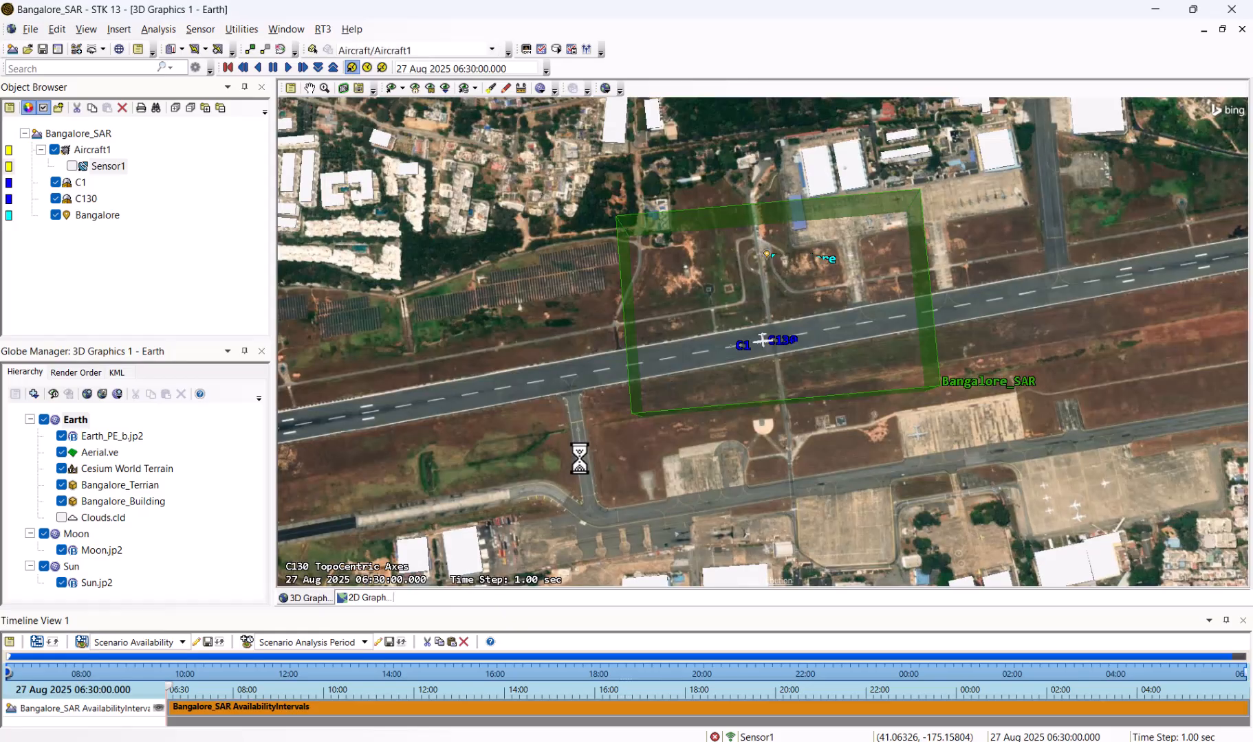
# - Reopen the RF Channel Modeler configuration and launch the extent tool from the Bangalore_SAR facet tileset settings
pyautogui.scroll(-3, 714, 427)
pyautogui.scroll(4, 741, 423)
pyautogui.moveTo(811, 468); pyautogui.dragTo(710, 525)
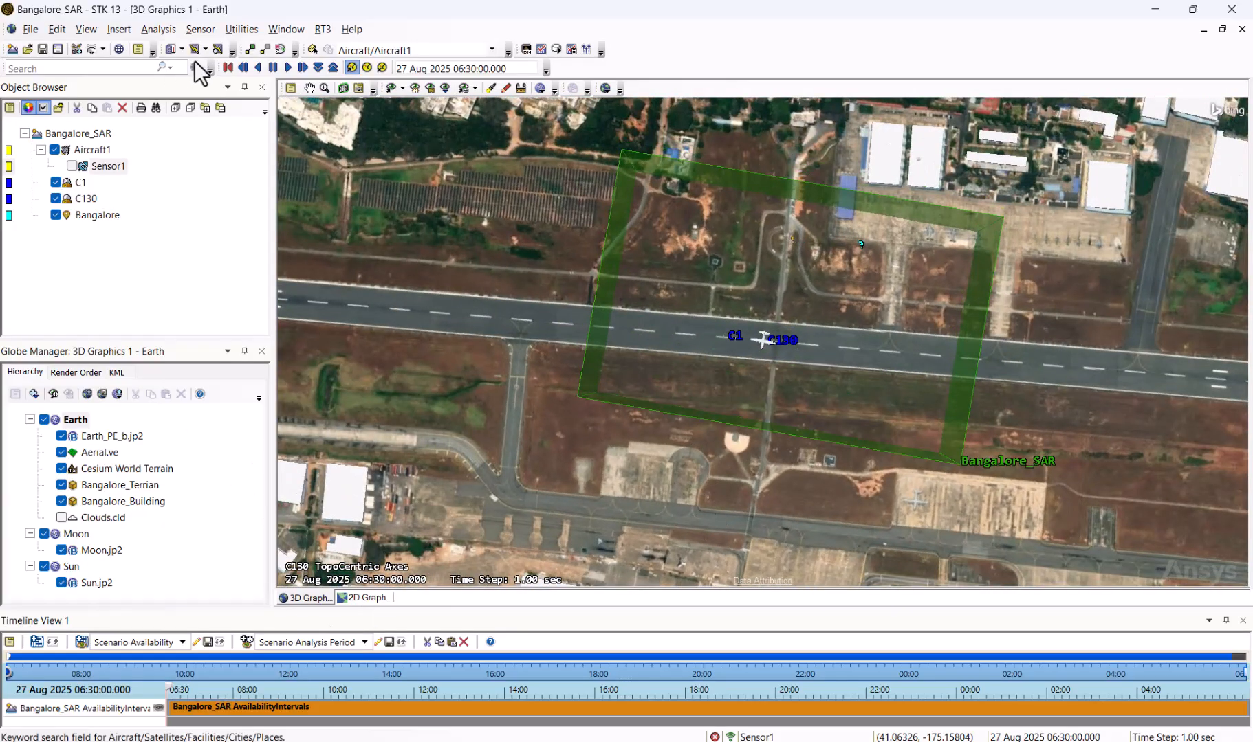
pyautogui.click(241, 29)
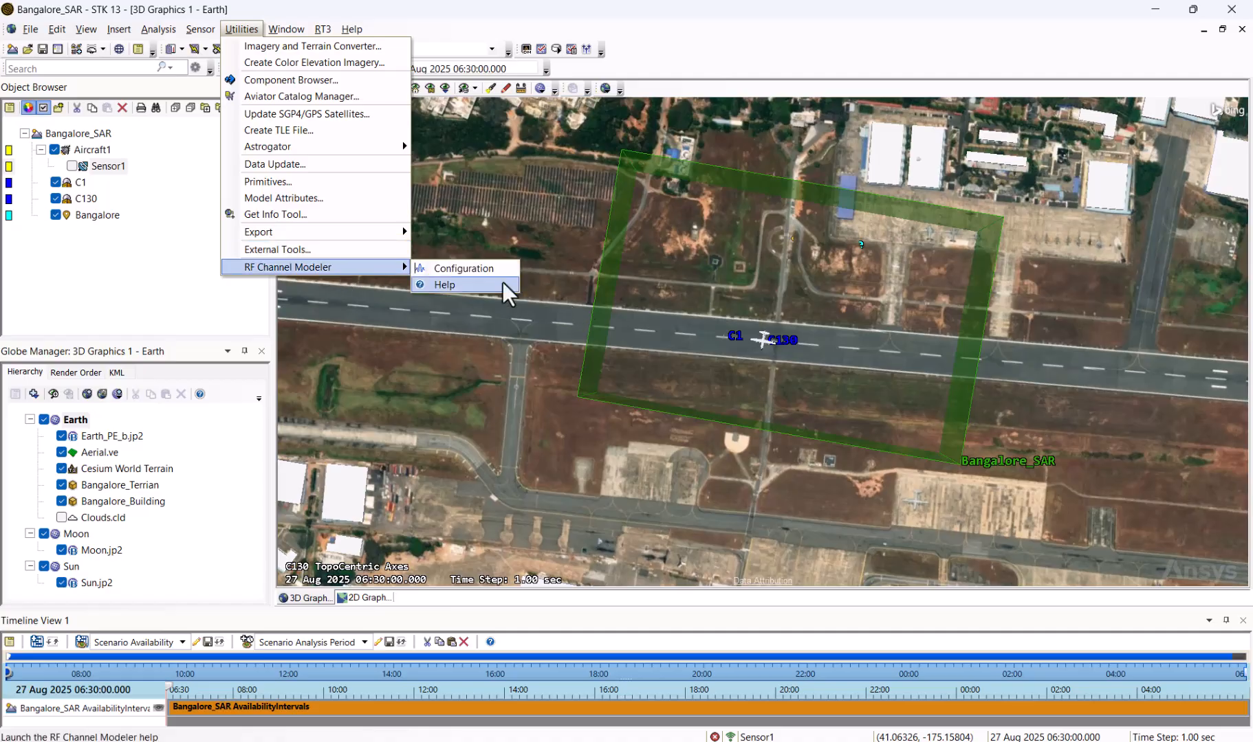
pyautogui.click(473, 274)
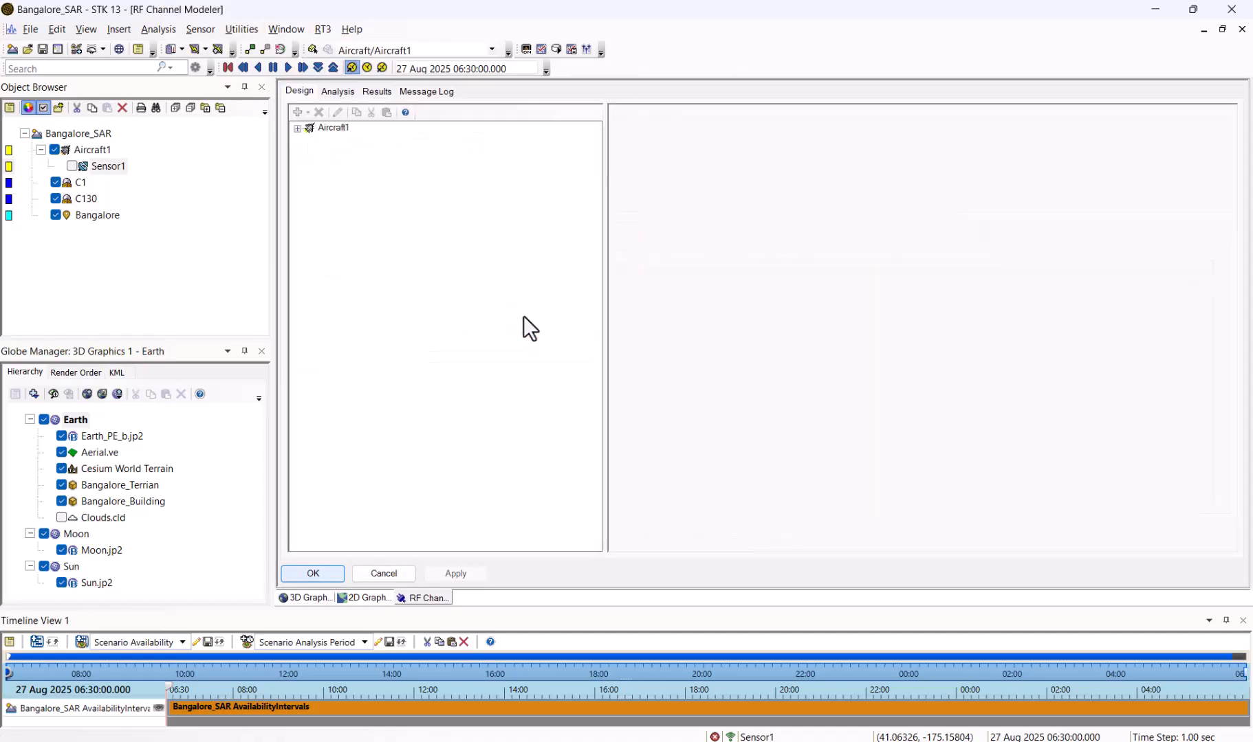
pyautogui.click(336, 91)
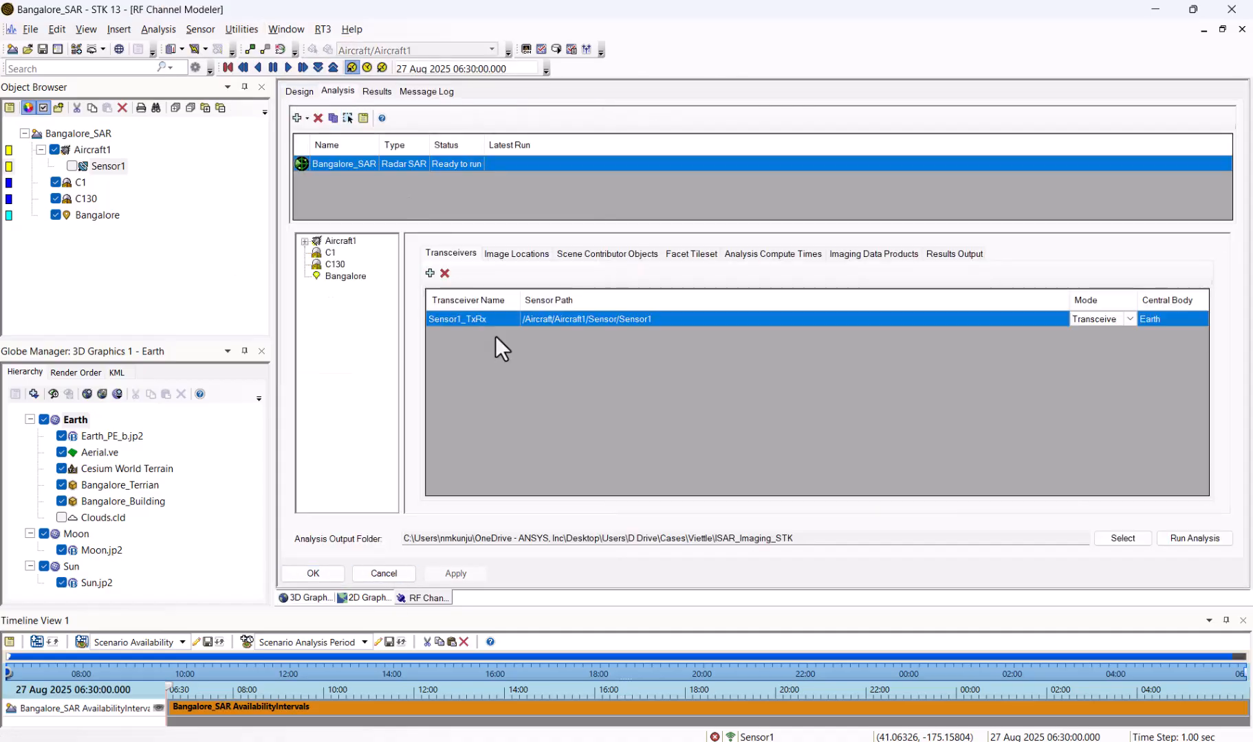
pyautogui.click(708, 254)
pyautogui.click(489, 416)
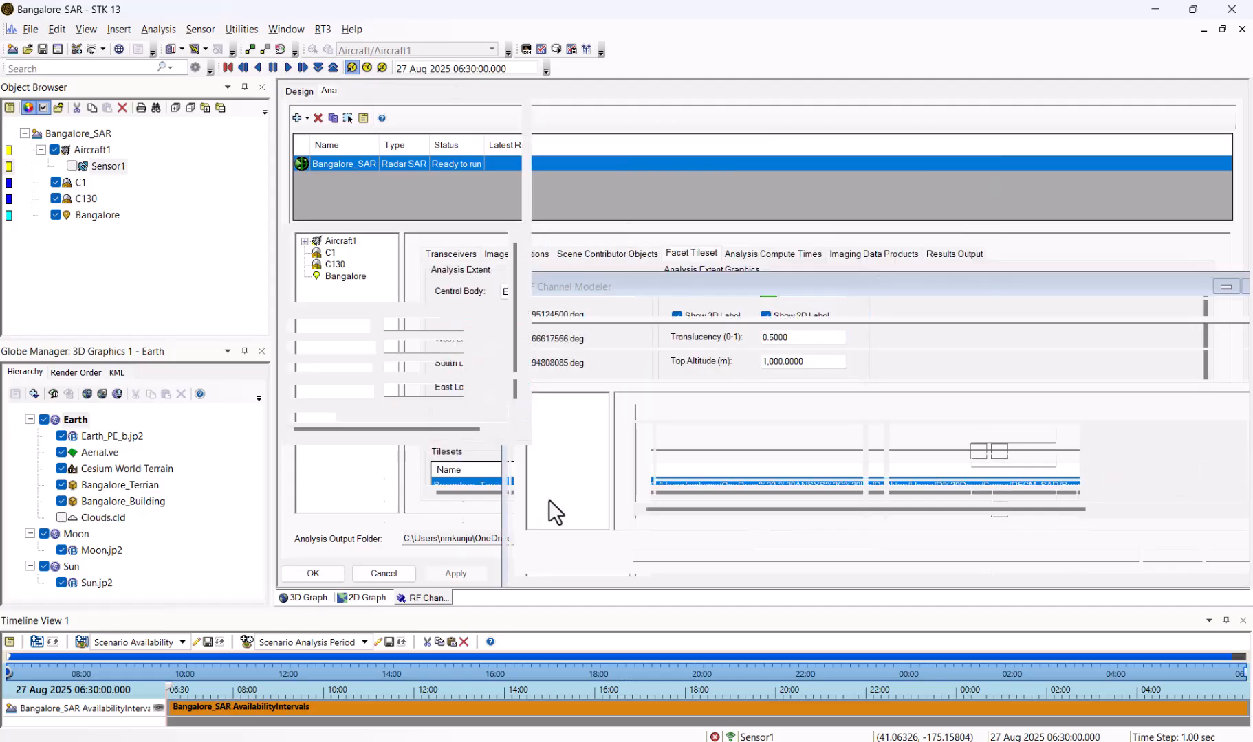
# - Redraw and apply a larger Bangalore_SAR extent around the runway targets, about 12.9484 to 12.9523 deg latitude and 77.6655 to 77.6719 deg longitude
pyautogui.click(308, 598)
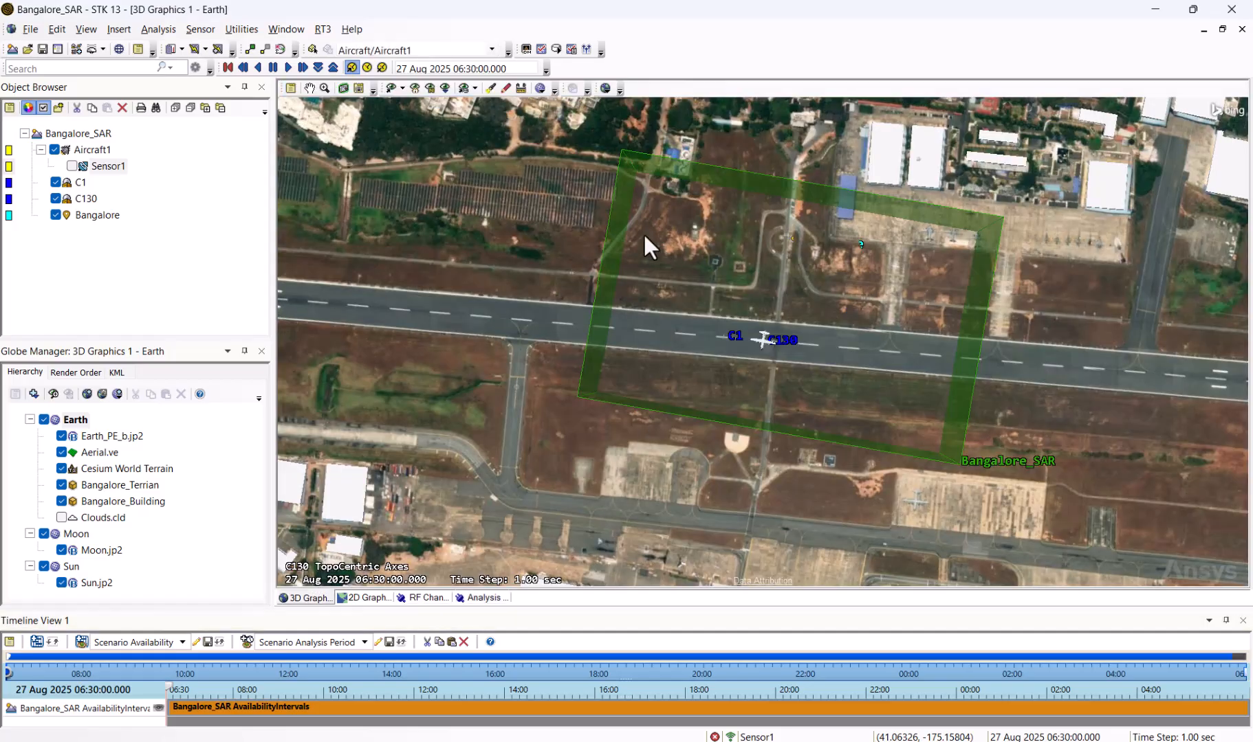
pyautogui.moveTo(636, 238); pyautogui.dragTo(908, 479)
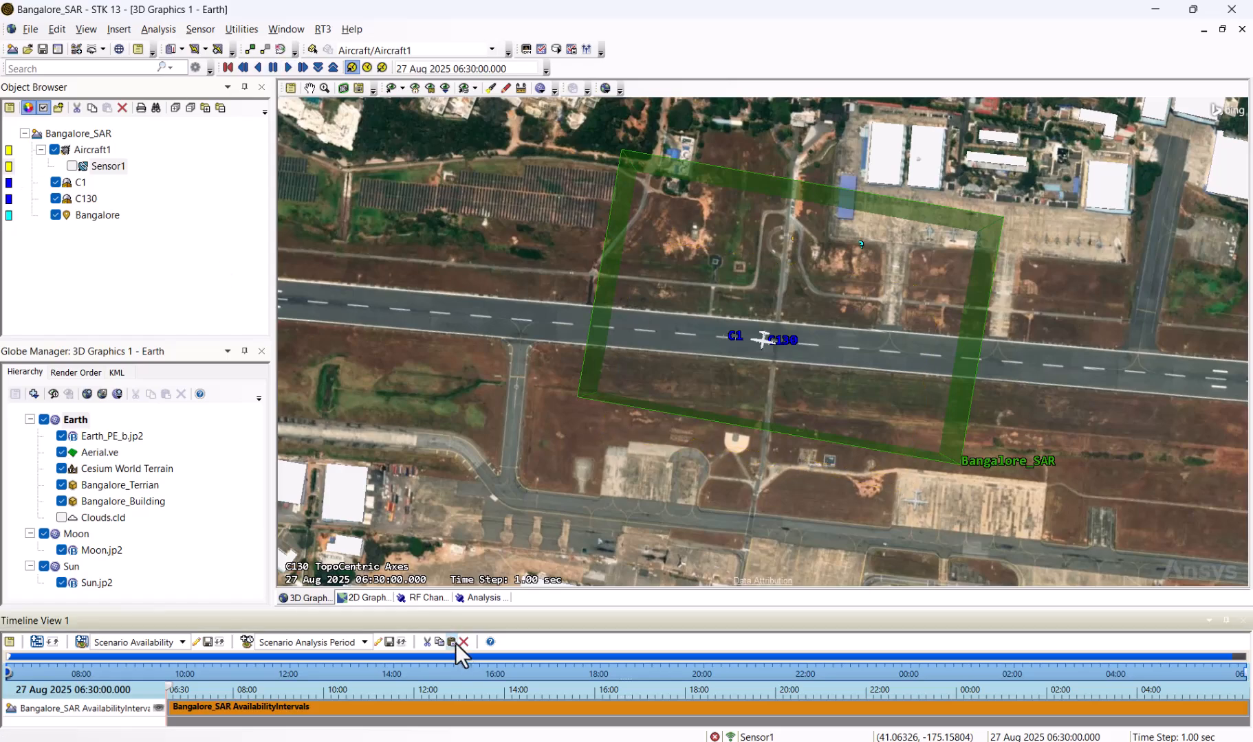
pyautogui.click(482, 597)
pyautogui.click(312, 574)
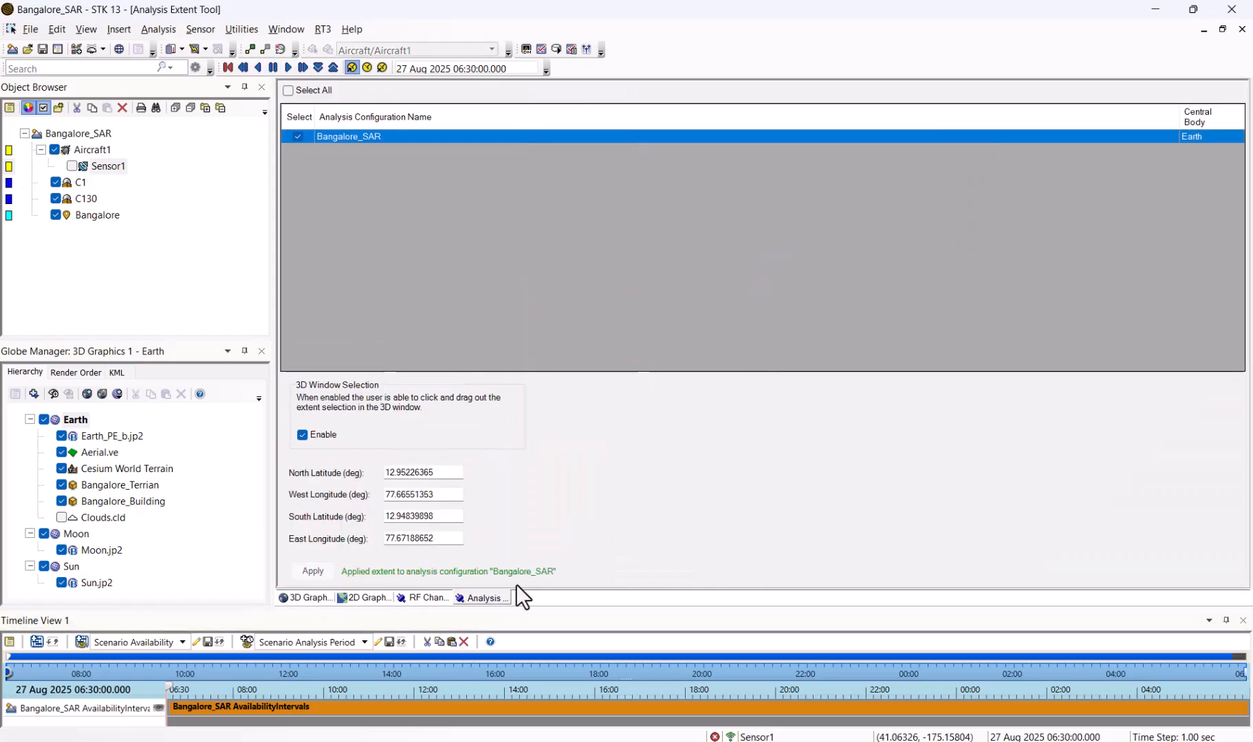
pyautogui.click(1241, 29)
pyautogui.click(429, 597)
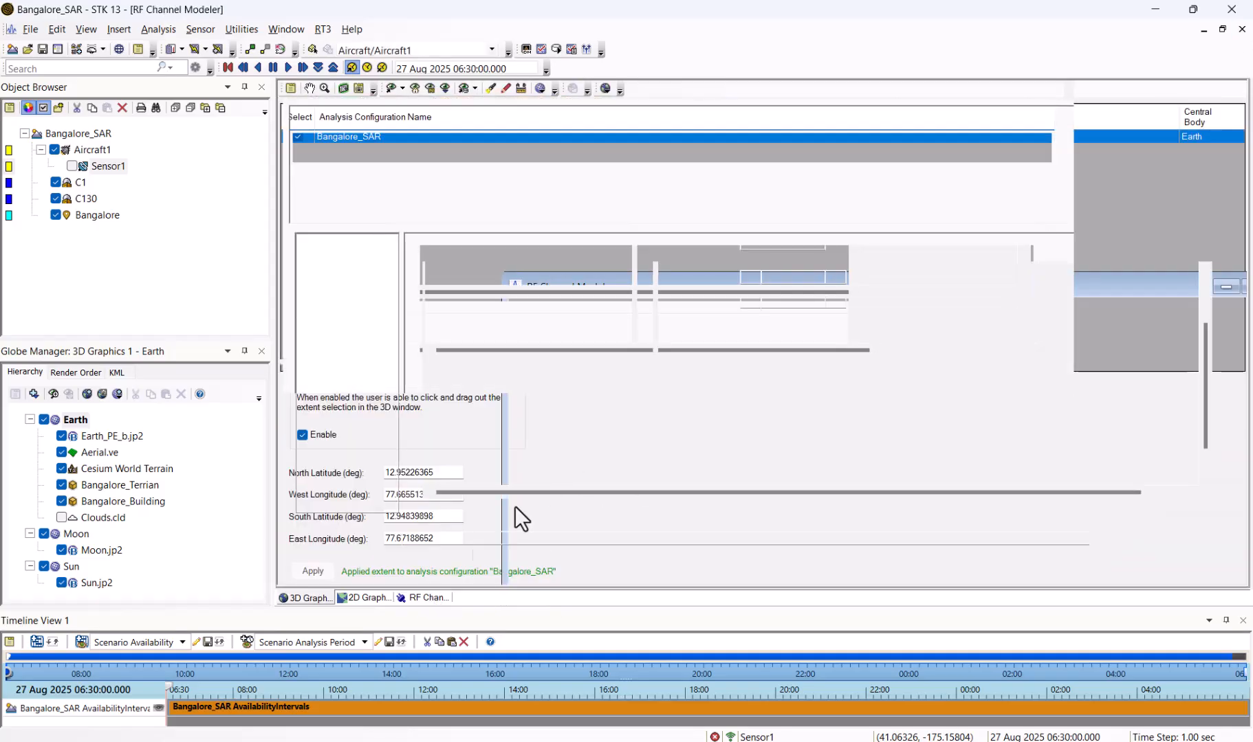
pyautogui.click(453, 572)
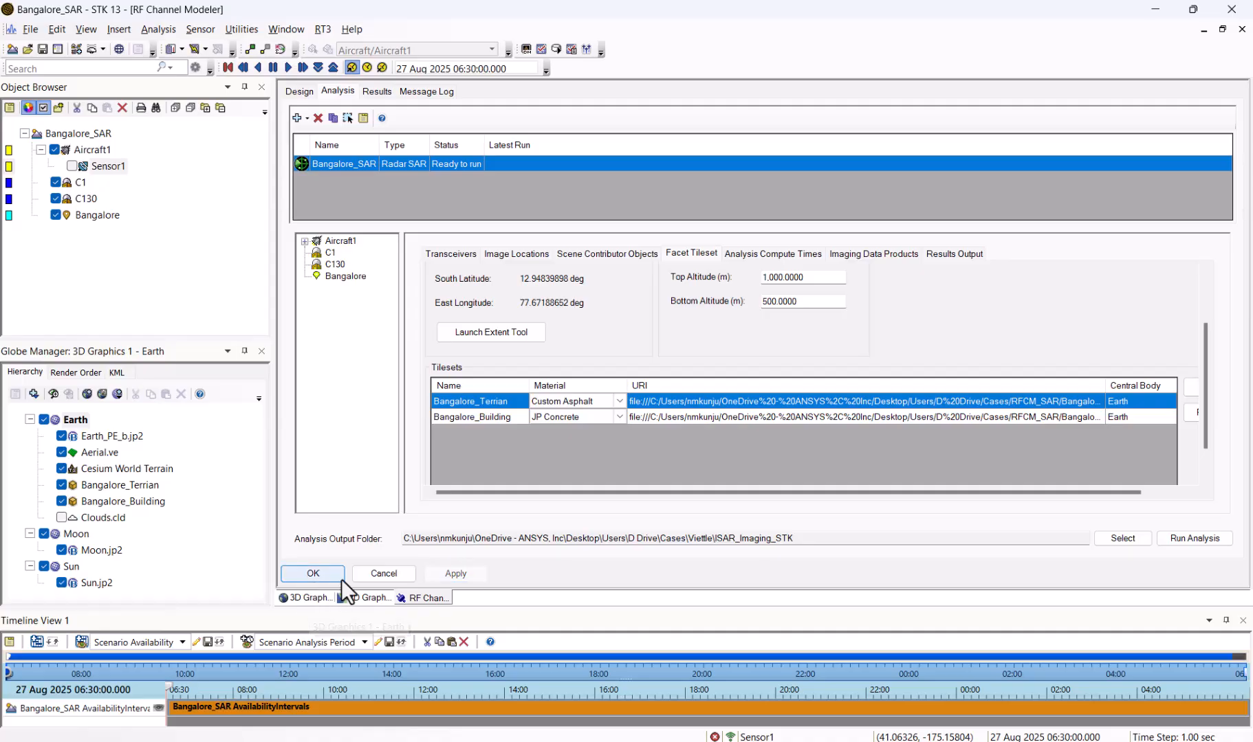
# - Rerun the Bangalore_SAR analysis with facilities C130 and C1 as scene contributors and generate its Range-Doppler image
pyautogui.click(305, 597)
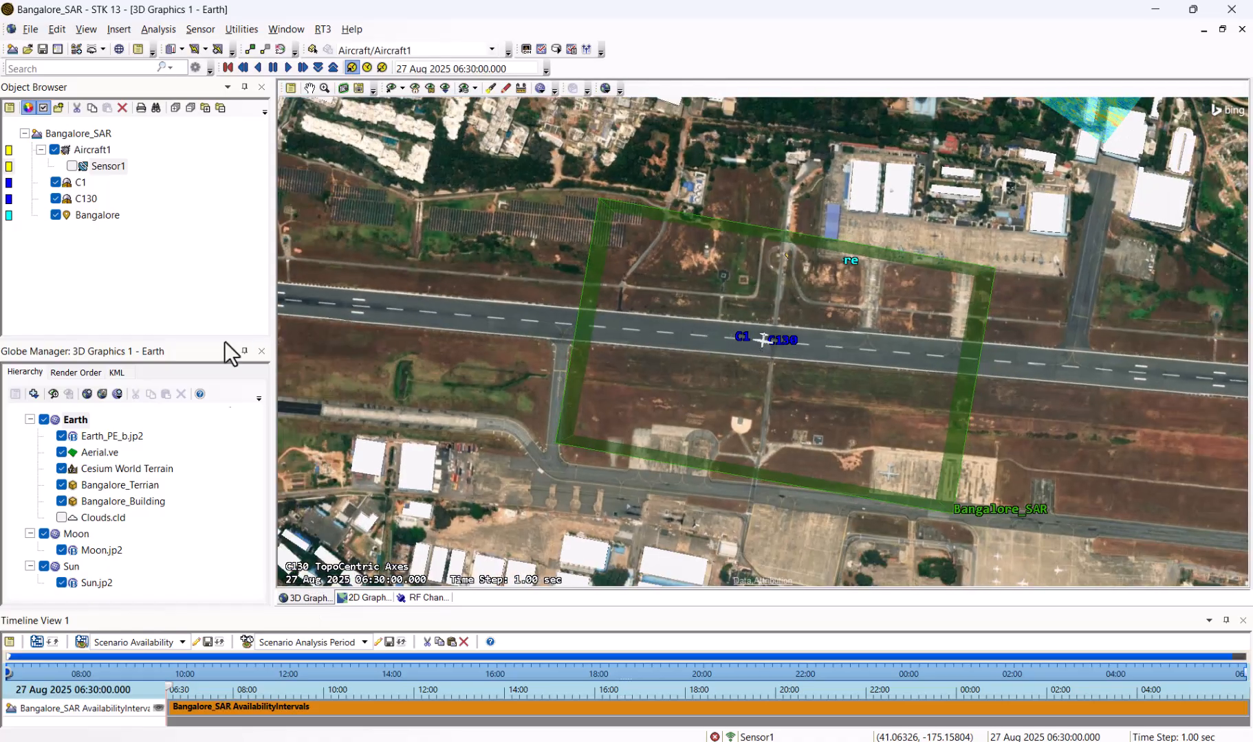
pyautogui.click(413, 597)
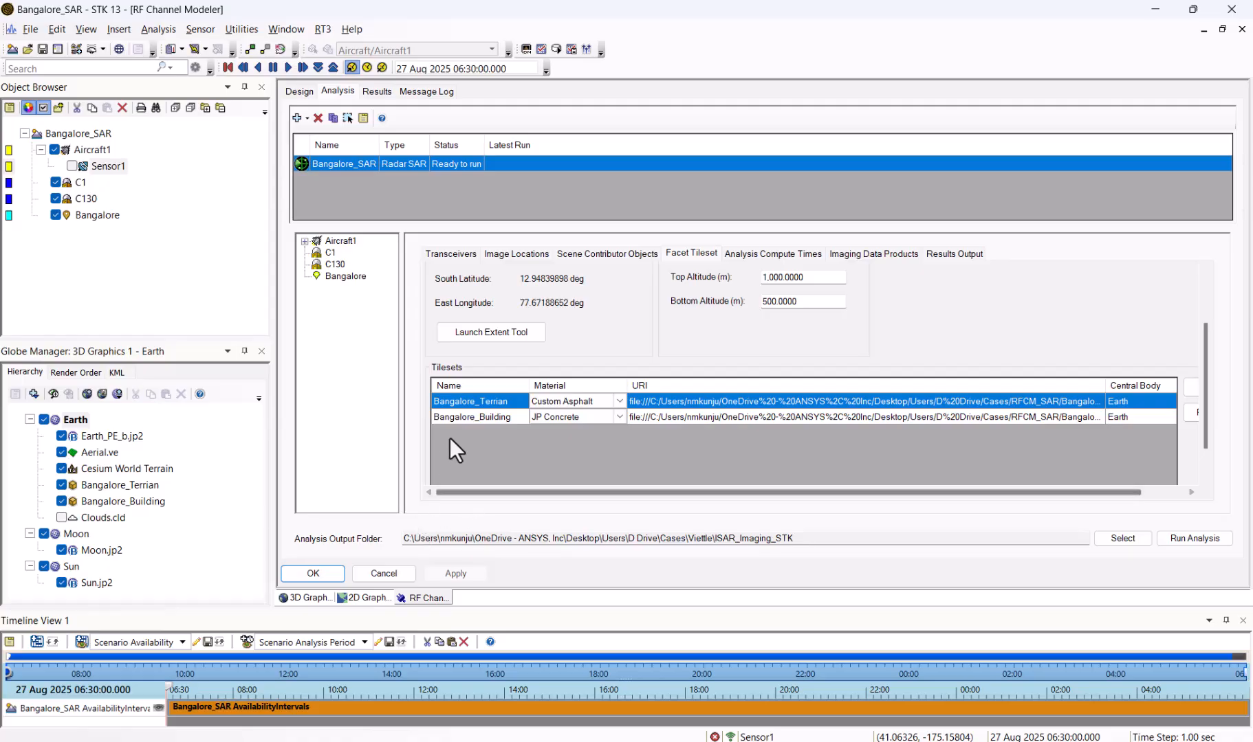
pyautogui.click(613, 252)
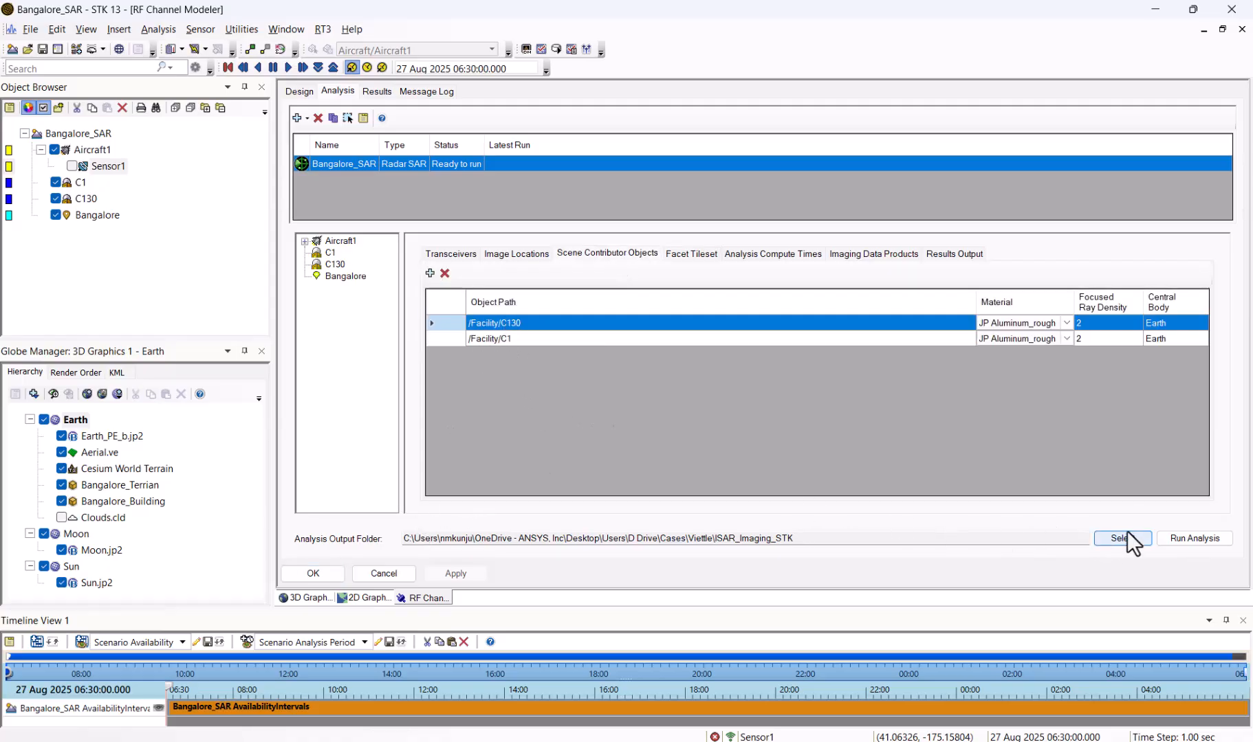
pyautogui.click(1183, 540)
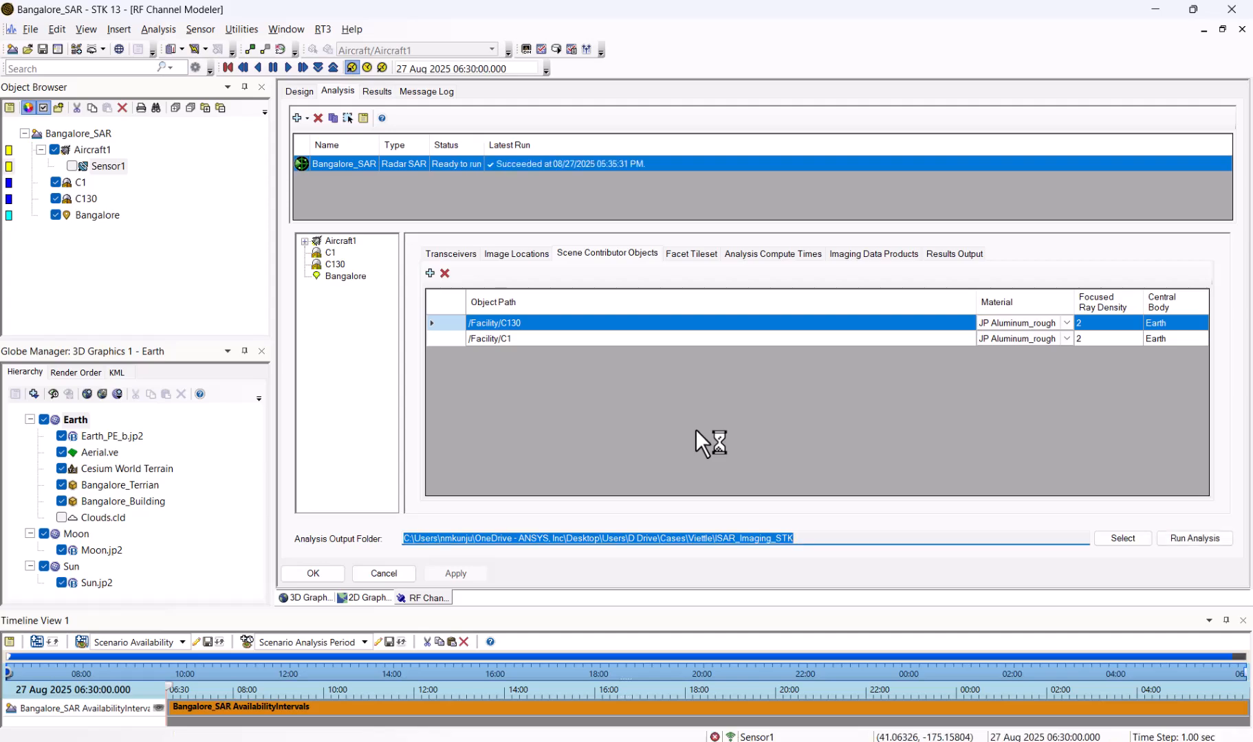
pyautogui.click(975, 618)
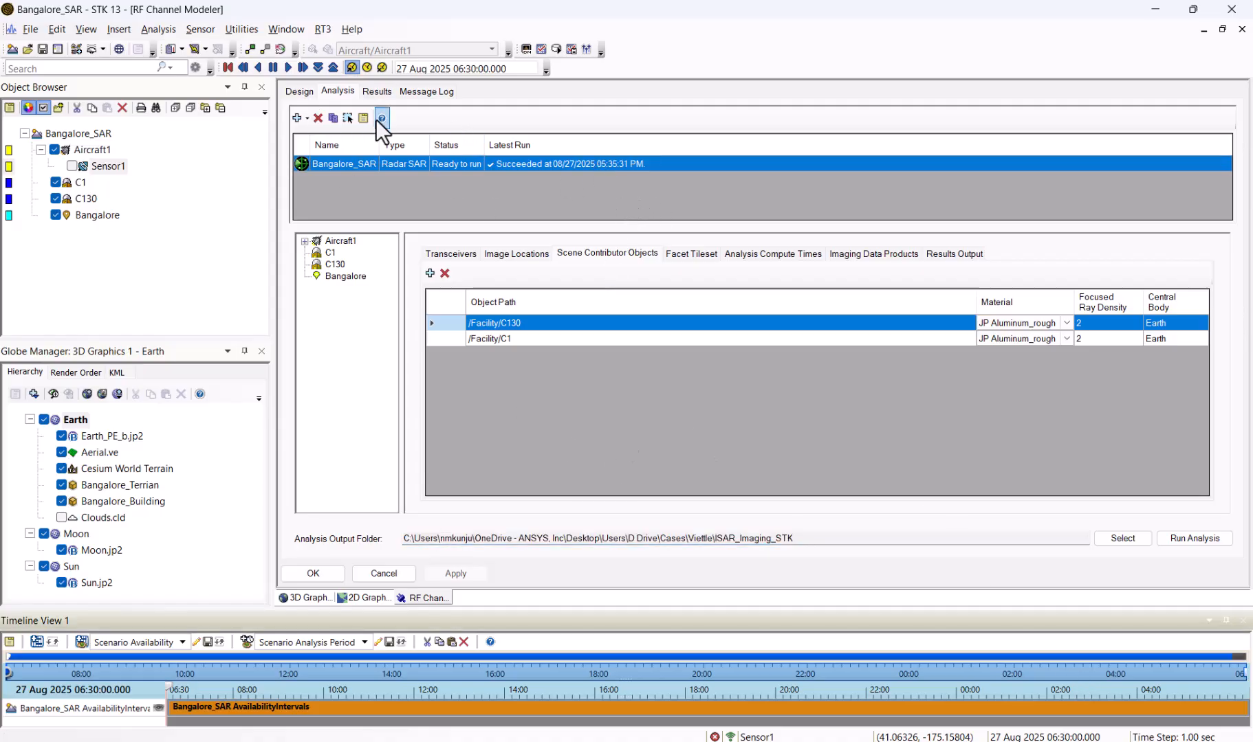
pyautogui.click(376, 91)
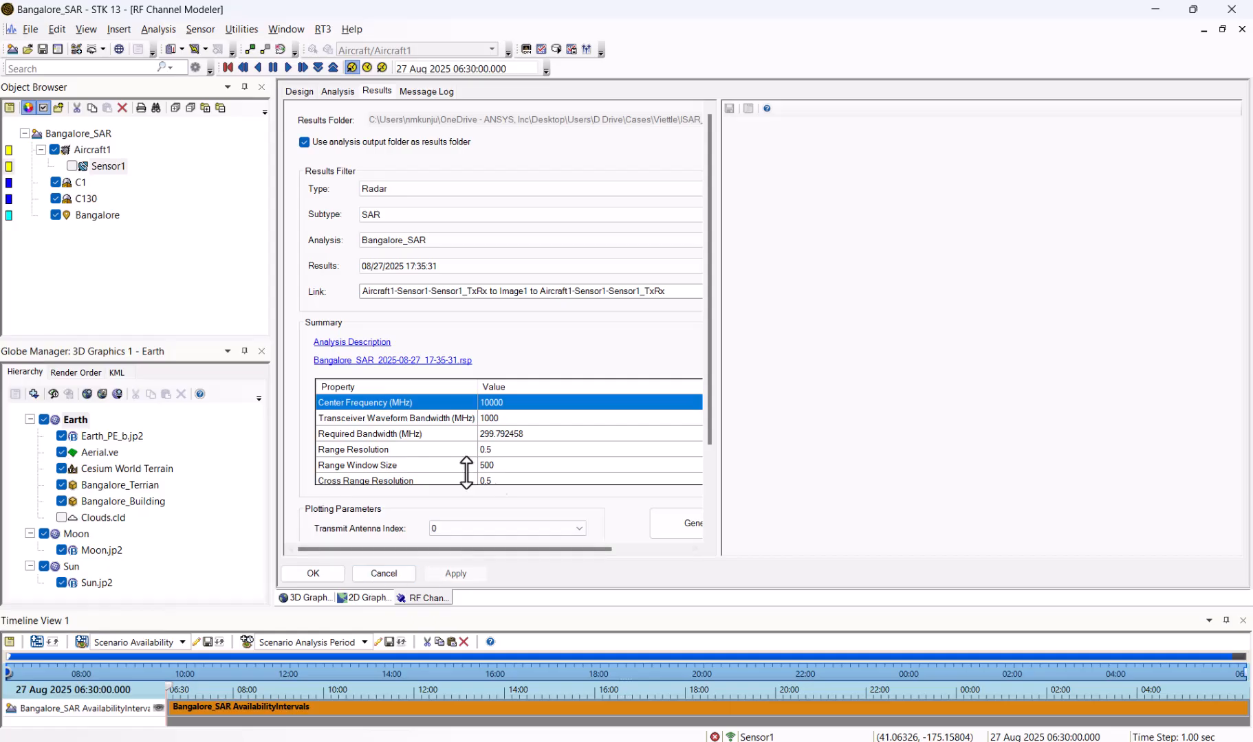
pyautogui.click(671, 523)
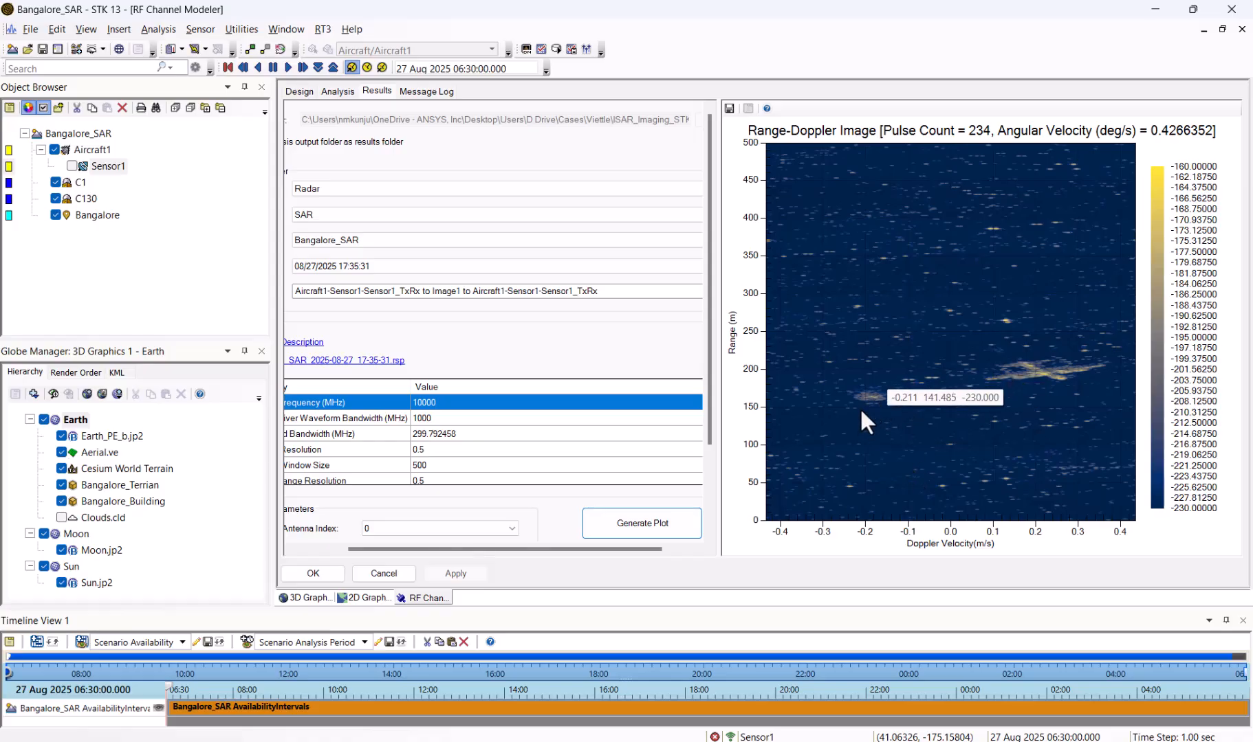
# - Examine the flight path of Aircraft1 relative to the Bangalore_SAR extent and runway targets in the 3D view
pyautogui.click(306, 598)
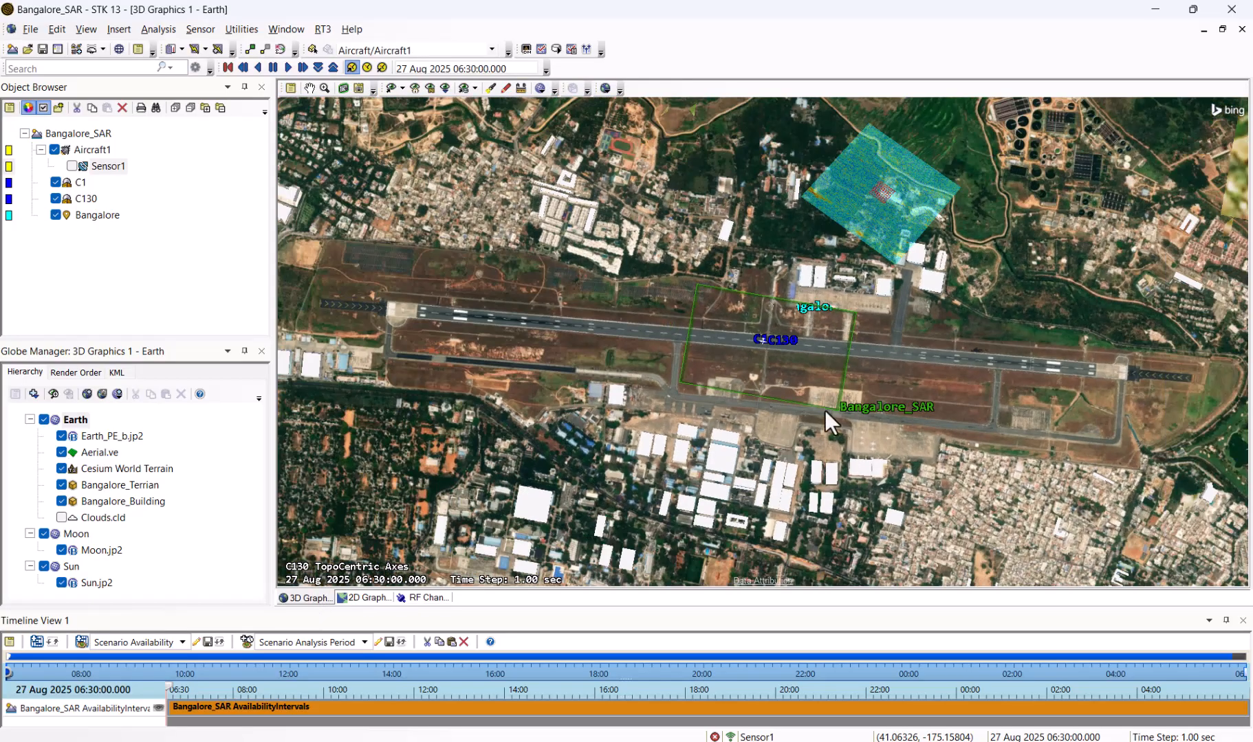
pyautogui.moveTo(824, 410); pyautogui.dragTo(1237, 295)
pyautogui.scroll(-3, 808, 400)
pyautogui.scroll(-10, 796, 415)
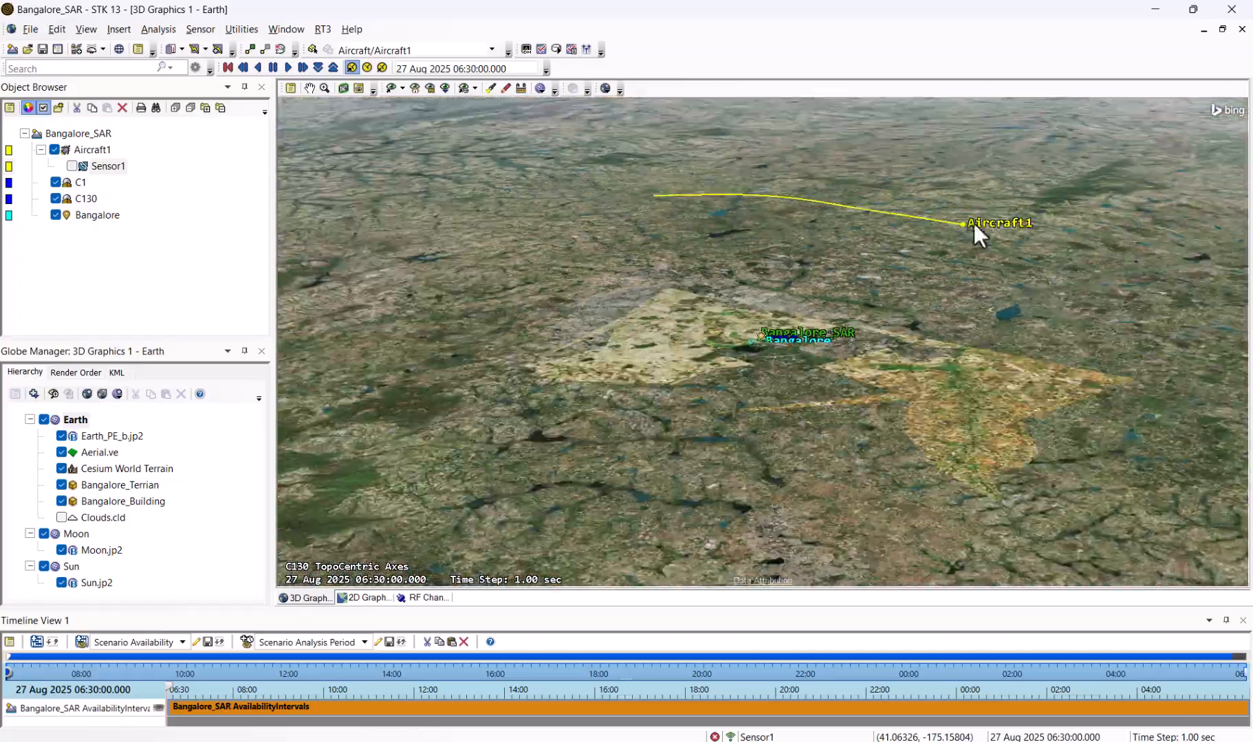
pyautogui.scroll(10, 725, 342)
pyautogui.moveTo(725, 343); pyautogui.dragTo(850, 389)
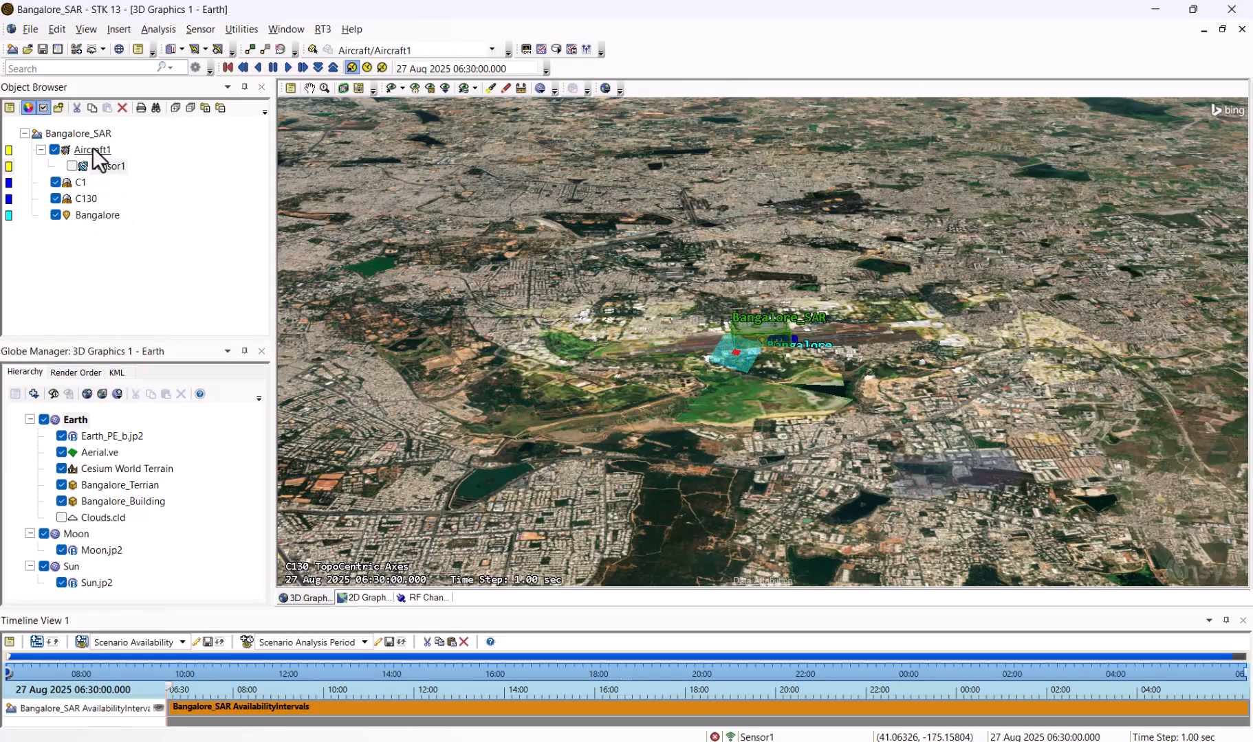
# - Compute access from Aircraft1 to facility C130 and inspect the access line against the extent box in the 3D view
pyautogui.click(92, 148)
pyautogui.rightClick(92, 149)
pyautogui.click(132, 208)
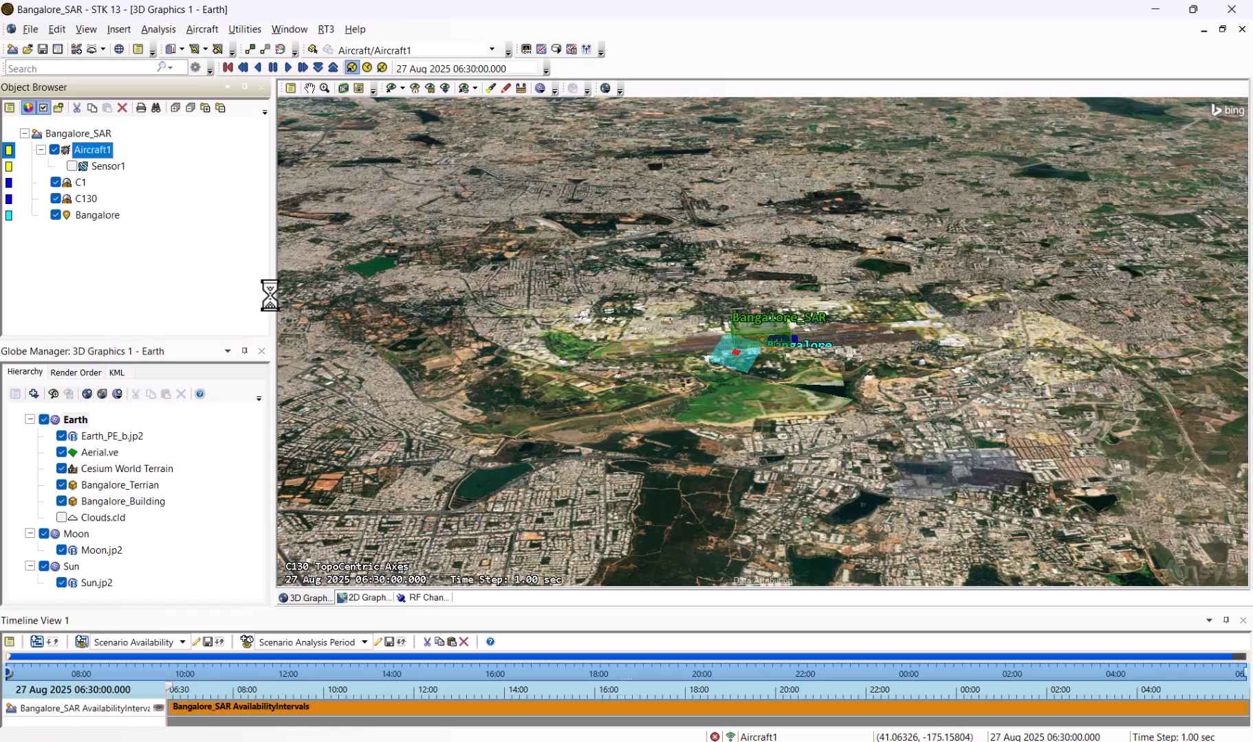
pyautogui.click(329, 162)
pyautogui.click(406, 125)
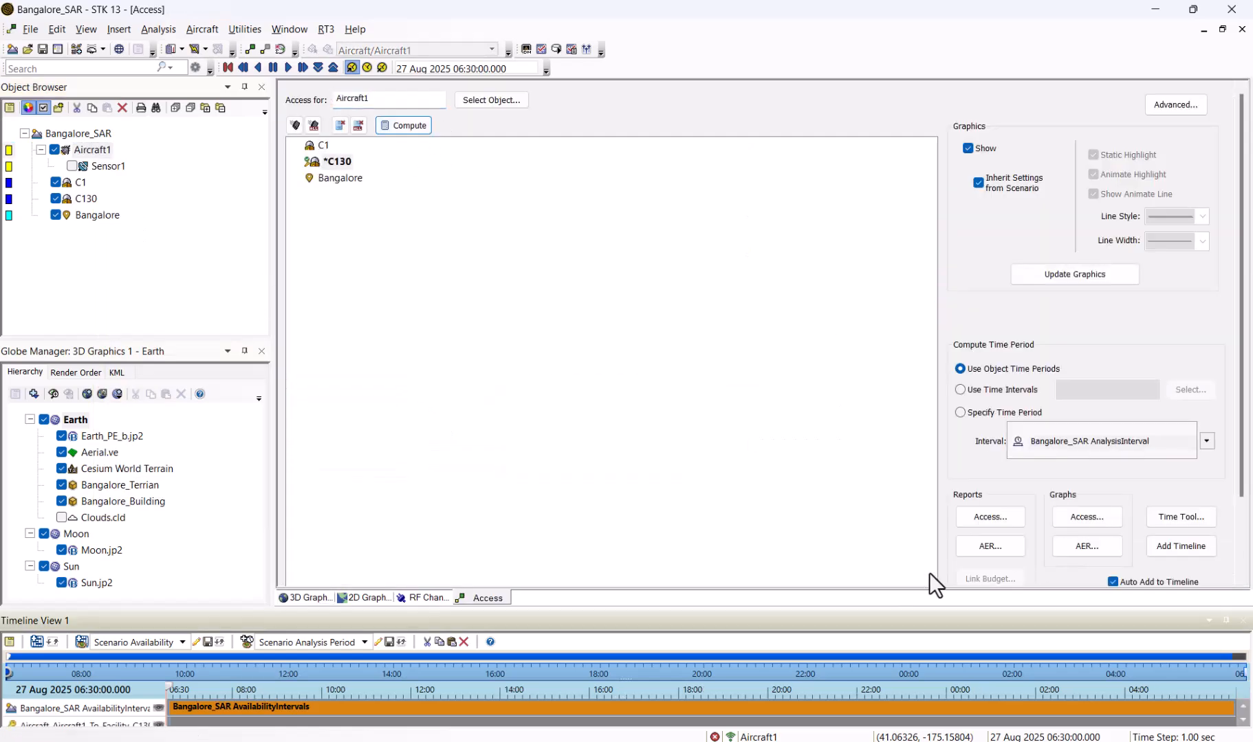
pyautogui.scroll(-3, 1087, 388)
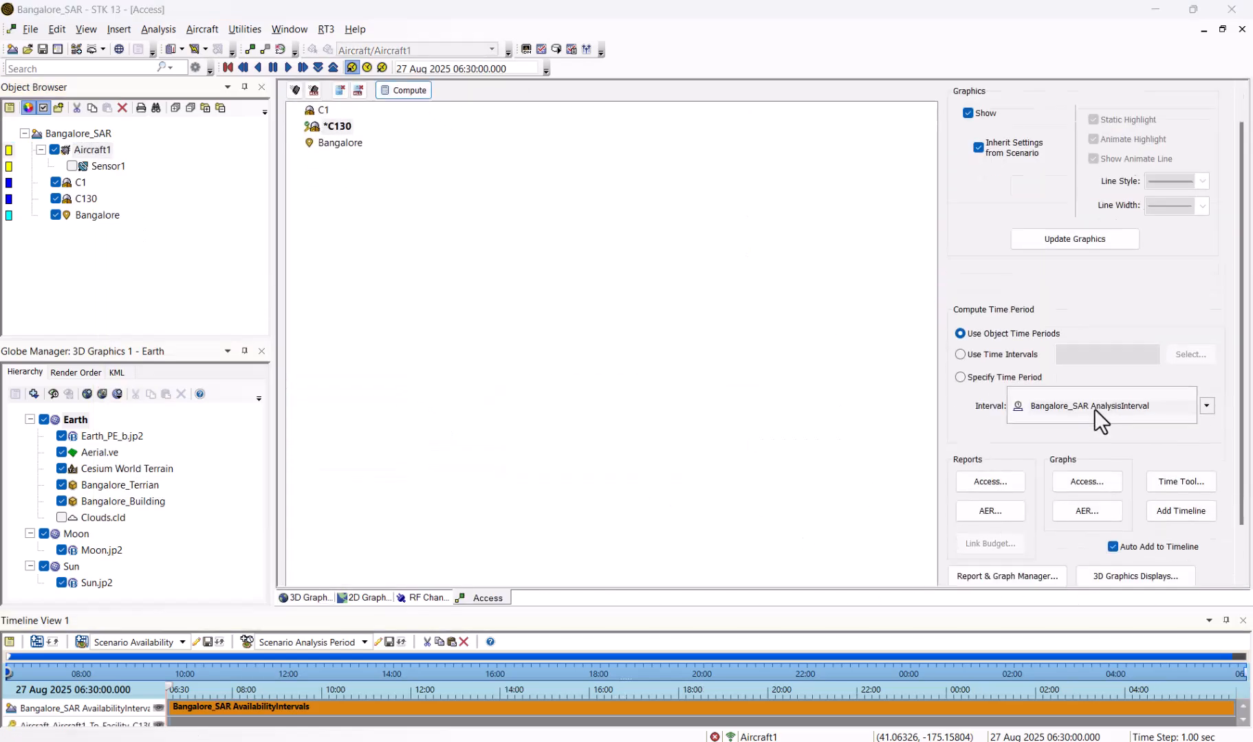
pyautogui.click(1141, 579)
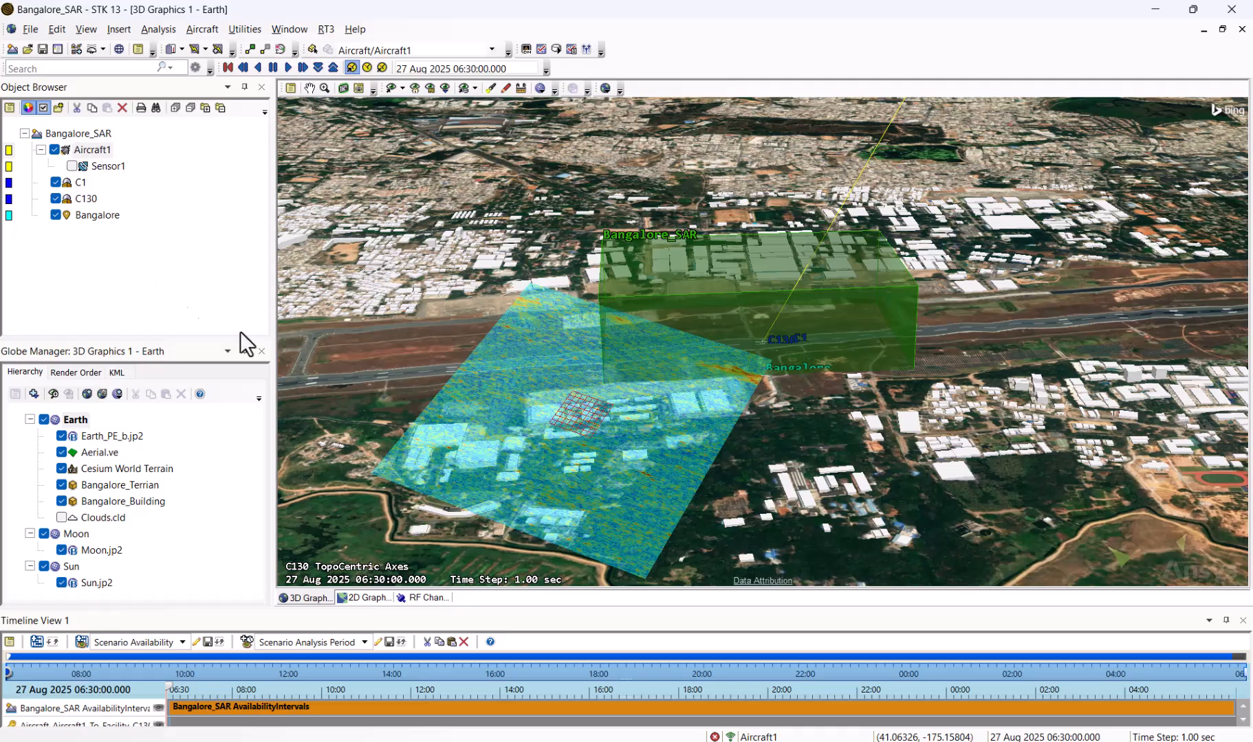
pyautogui.moveTo(587, 427); pyautogui.dragTo(808, 313)
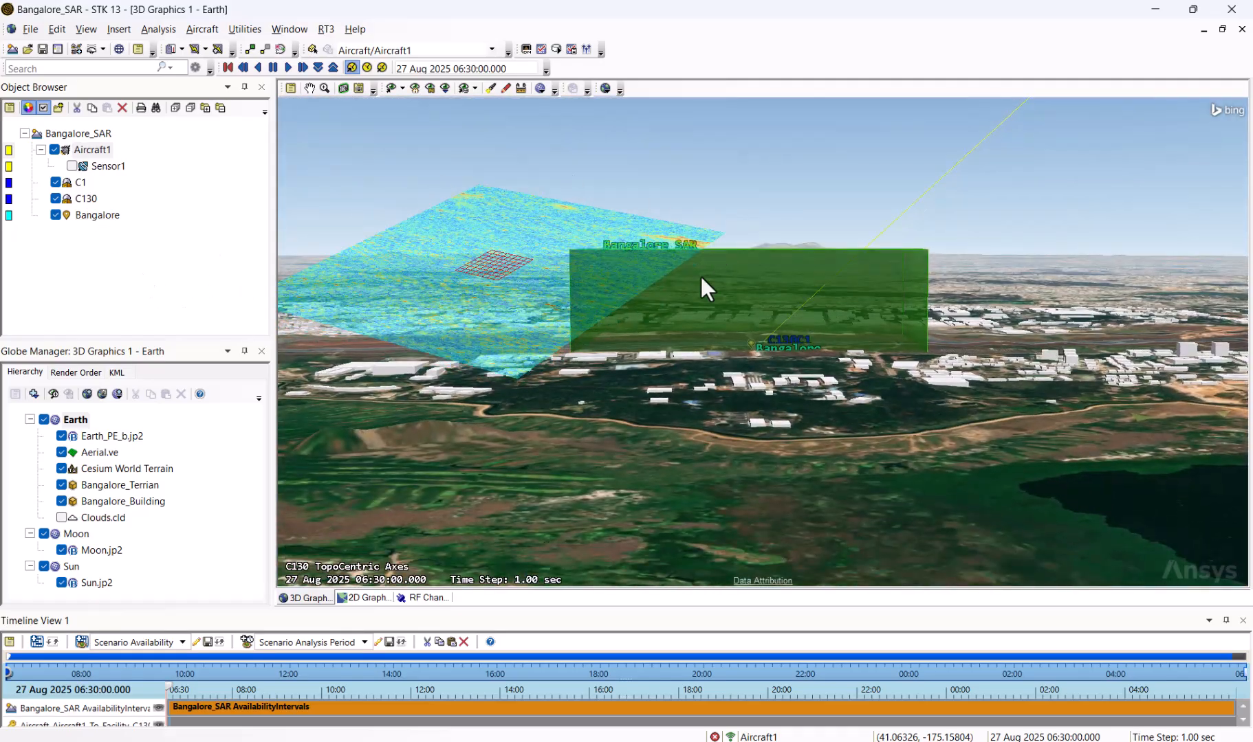
# - Enable PRF stretching in the Bangalore_SAR imaging data products and return to the Range-Doppler image results
pyautogui.click(401, 596)
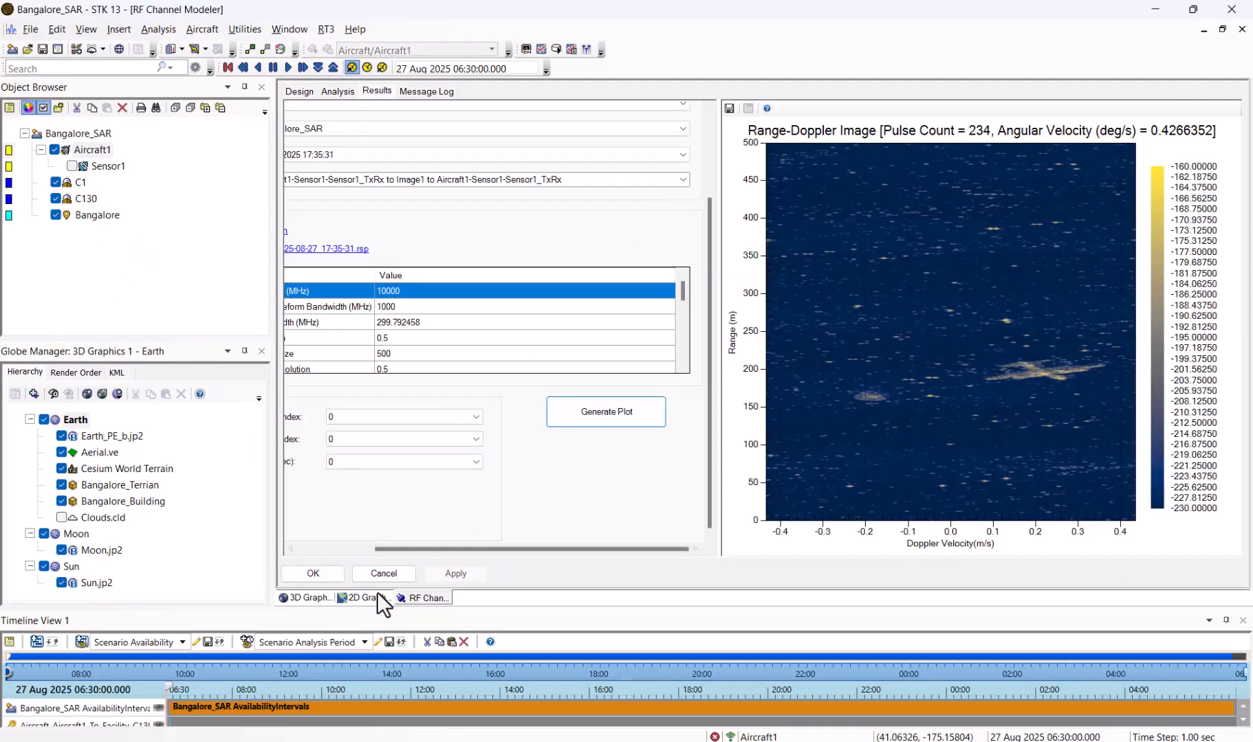
pyautogui.click(339, 92)
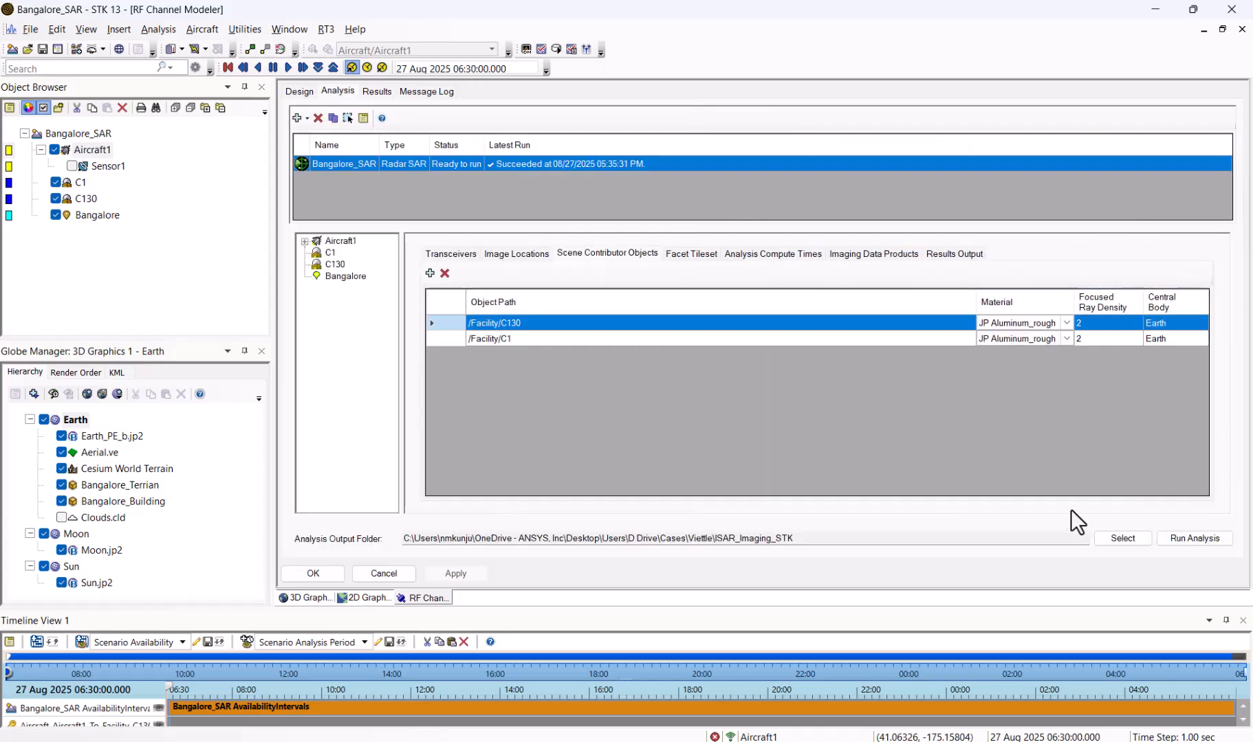
pyautogui.click(870, 253)
pyautogui.scroll(-3, 1052, 426)
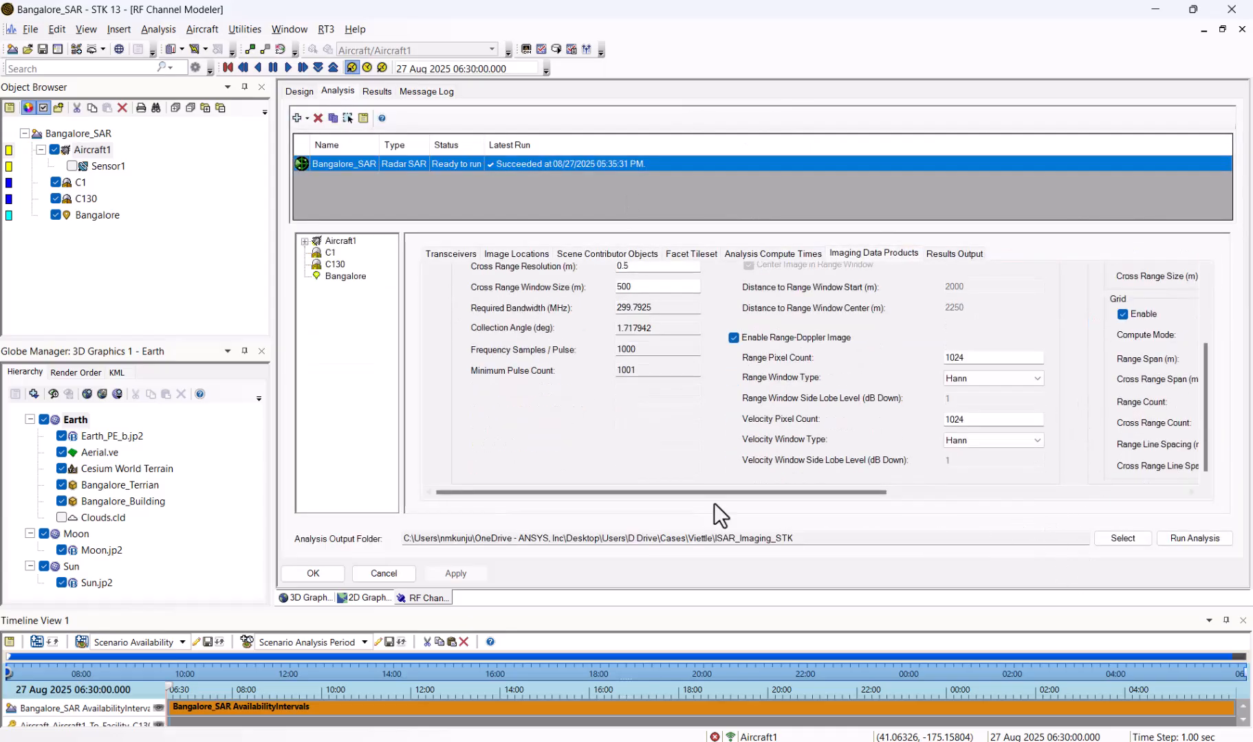
pyautogui.moveTo(488, 492); pyautogui.dragTo(675, 493)
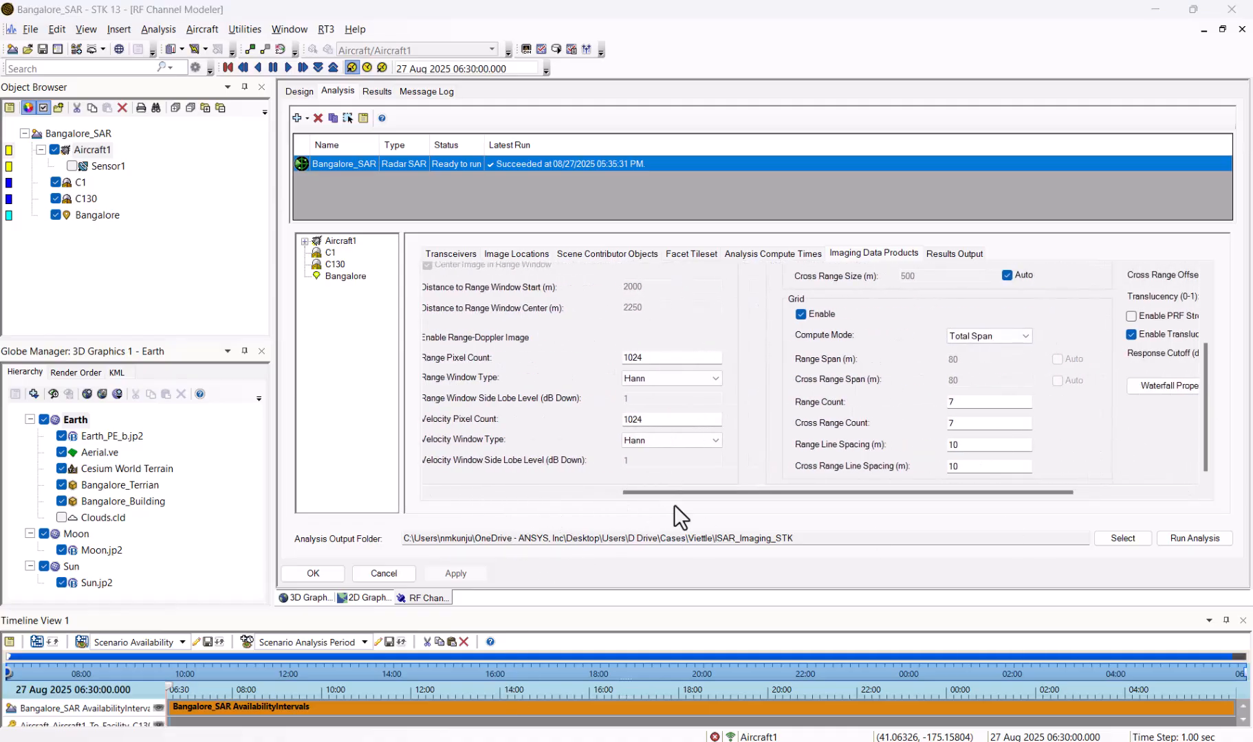
pyautogui.moveTo(734, 491); pyautogui.dragTo(875, 504)
pyautogui.scroll(3, 1075, 357)
pyautogui.scroll(-2, 1057, 423)
pyautogui.click(937, 356)
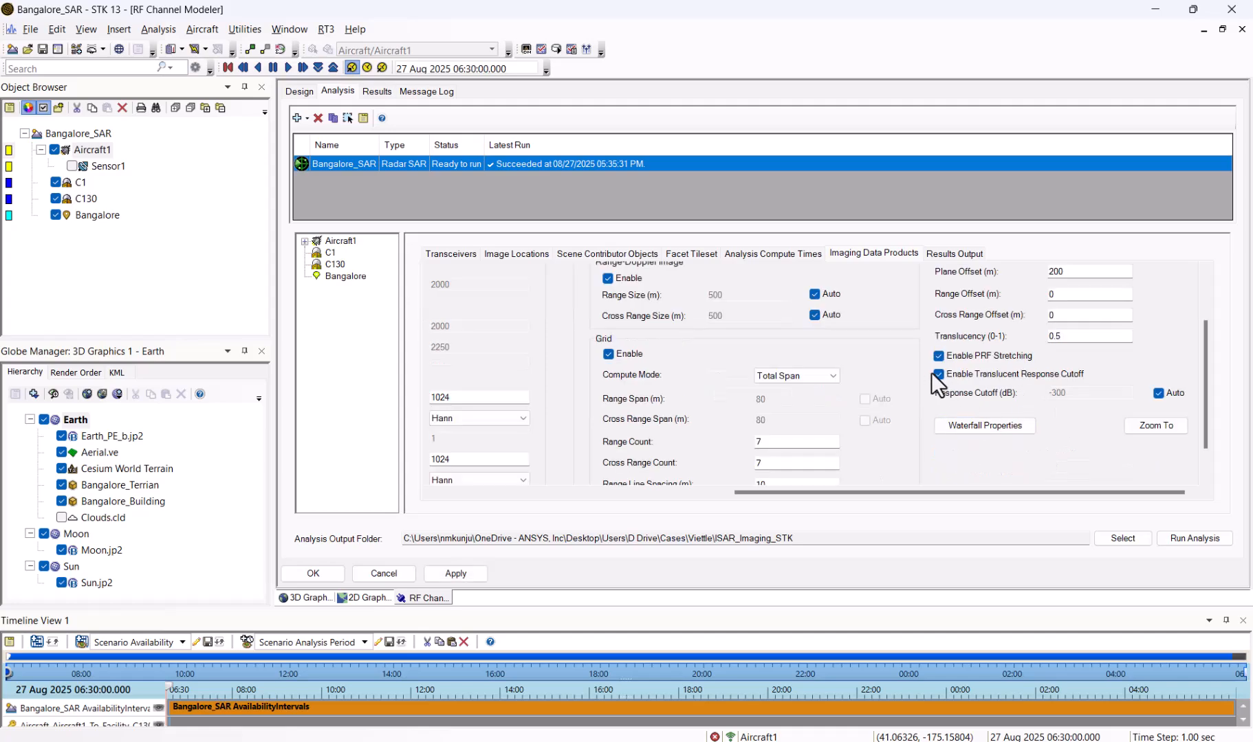
pyautogui.click(382, 91)
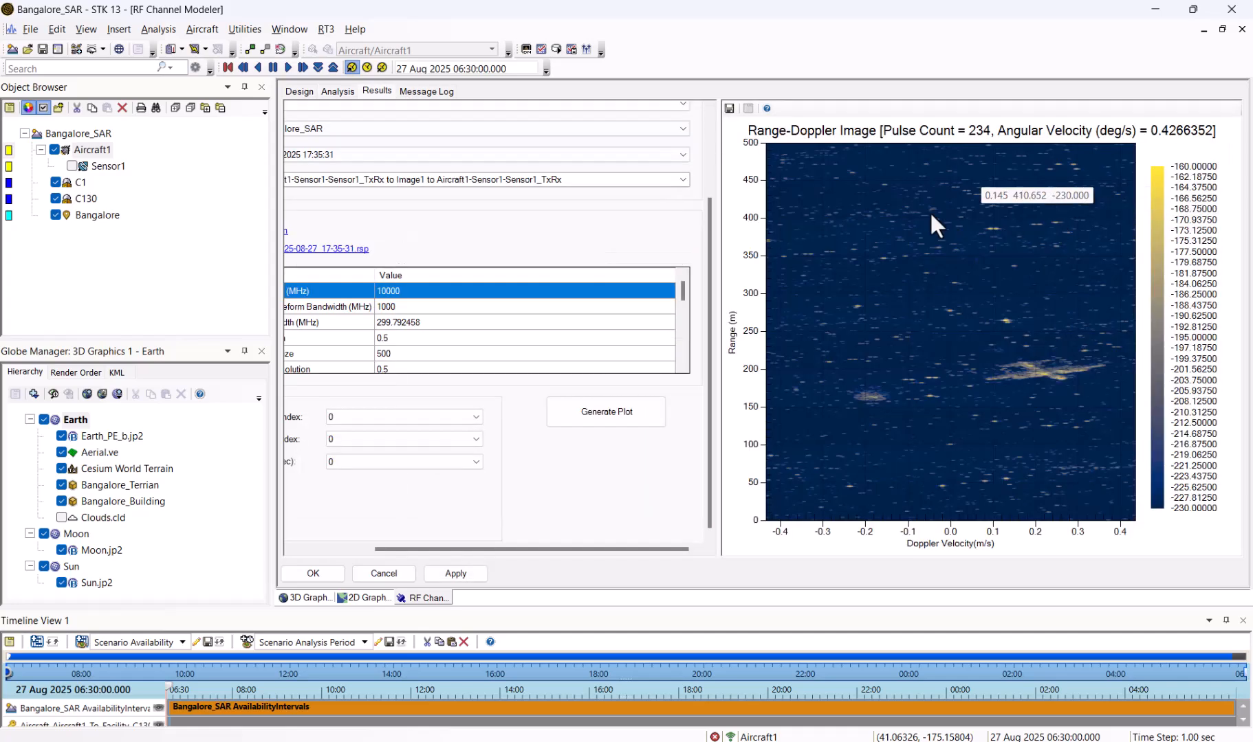